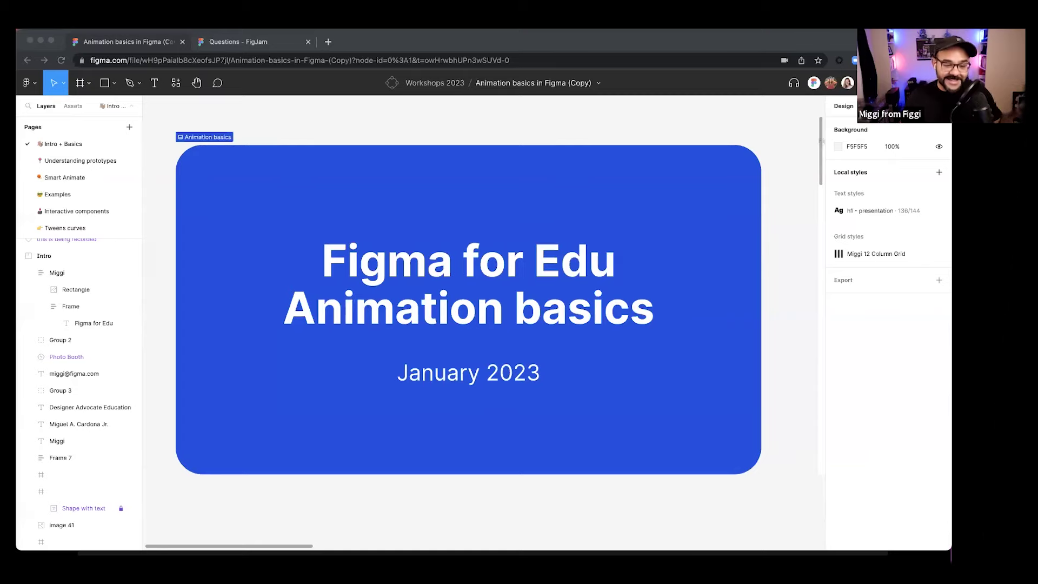
- Drag the 'This is being recorded' badge down to sit just above the Animation basics title slide
{"action": "left_click", "coordinate": [297, 130]}
{"action": "scroll", "coordinate": [297, 130], "scroll_direction": "down", "scroll_amount": 3}
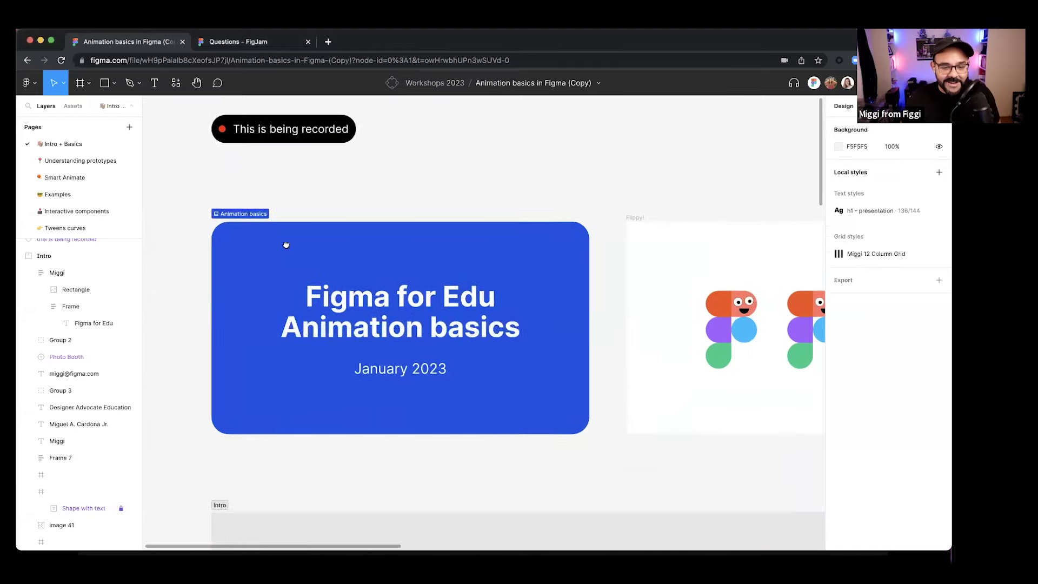
{"action": "scroll", "coordinate": [285, 245], "scroll_direction": "up", "scroll_amount": 2}
{"action": "left_click_drag", "start_coordinate": [258, 186], "coordinate": [257, 247]}
{"action": "scroll", "coordinate": [258, 246], "scroll_direction": "up", "scroll_amount": 3}
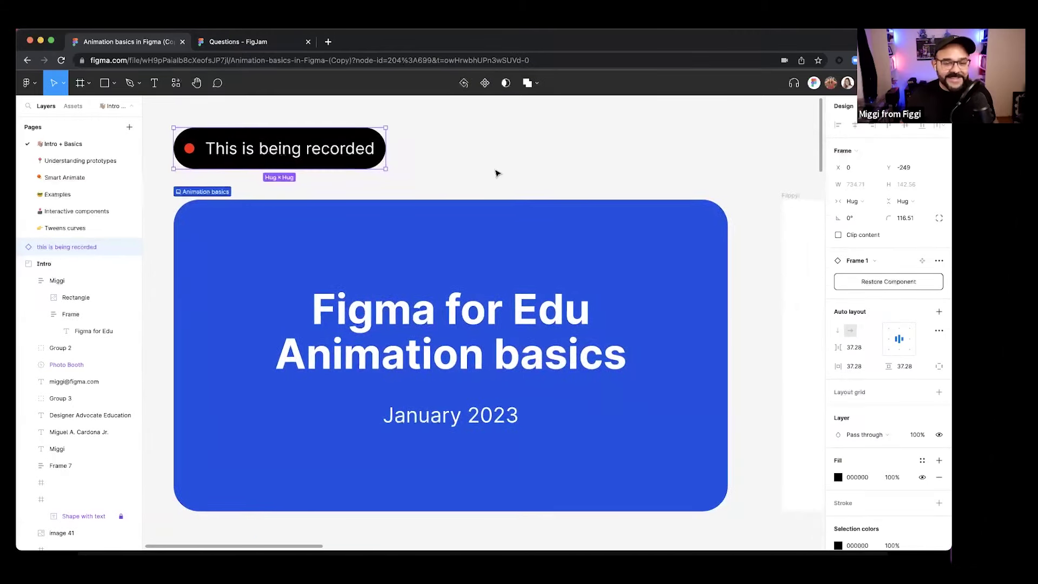
{"action": "left_click", "coordinate": [467, 169]}
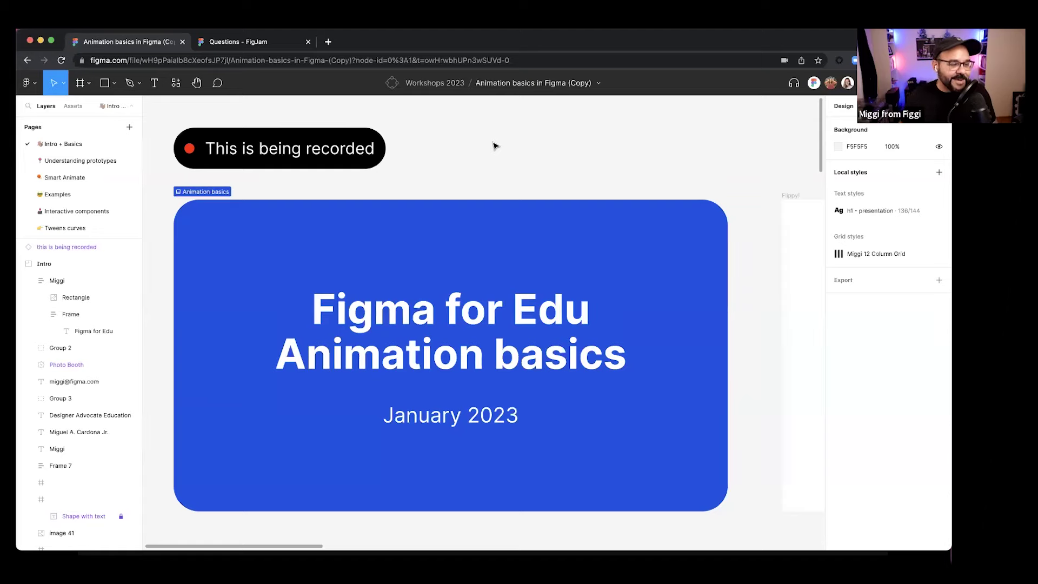
{"action": "scroll", "coordinate": [492, 144], "scroll_direction": "down", "scroll_amount": 2}
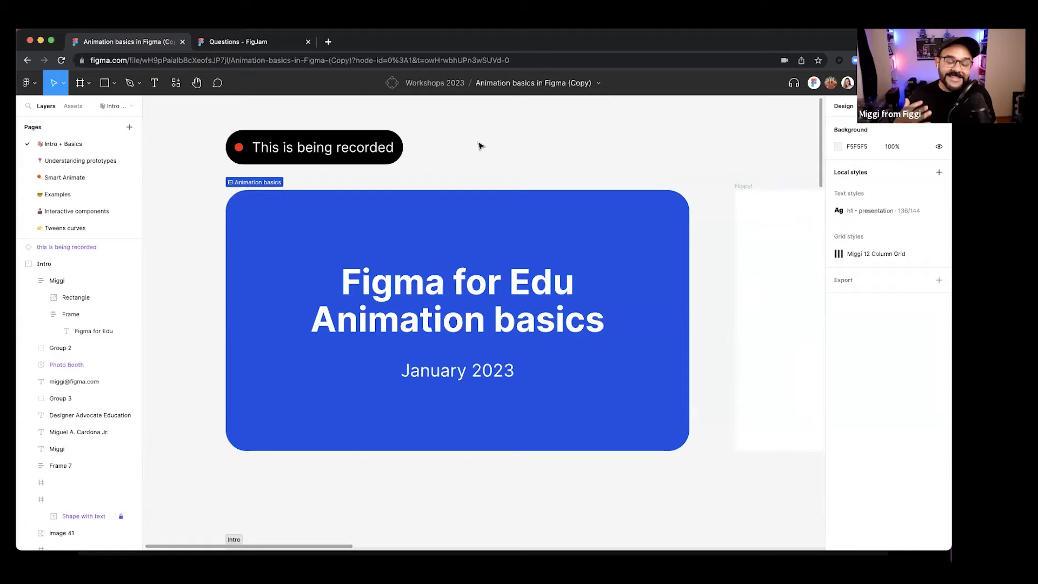
{"action": "scroll", "coordinate": [484, 148], "scroll_direction": "down", "scroll_amount": 2}
{"action": "scroll", "coordinate": [378, 149], "scroll_direction": "right", "scroll_amount": 10}
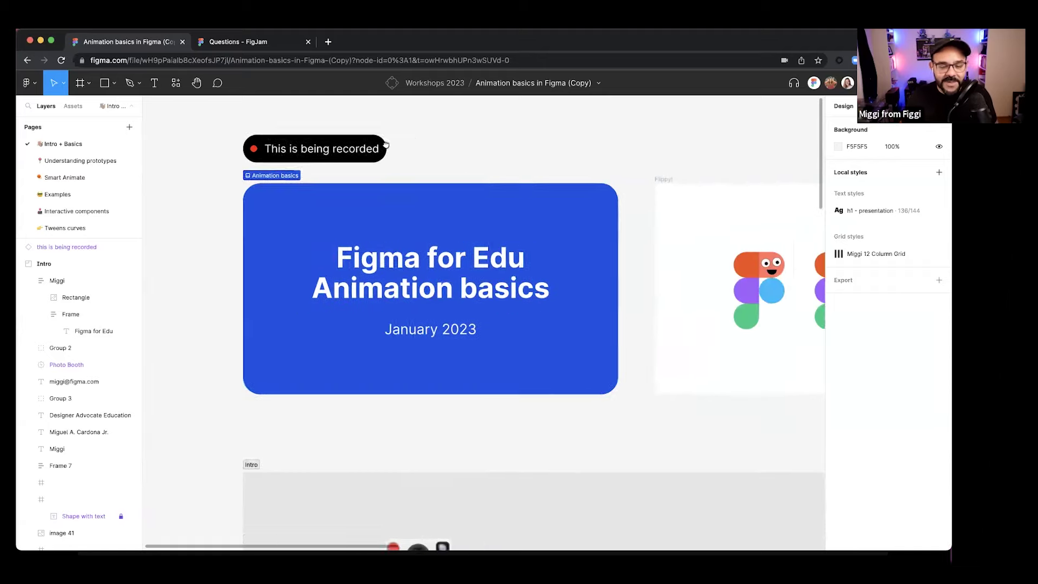
{"action": "left_click", "coordinate": [288, 170]}
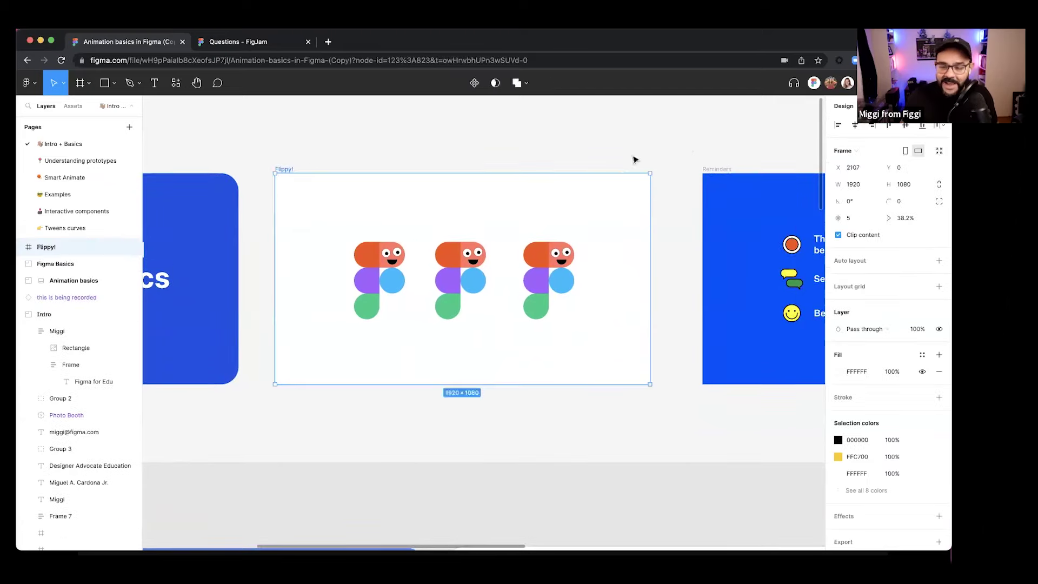
{"action": "left_click", "coordinate": [865, 83]}
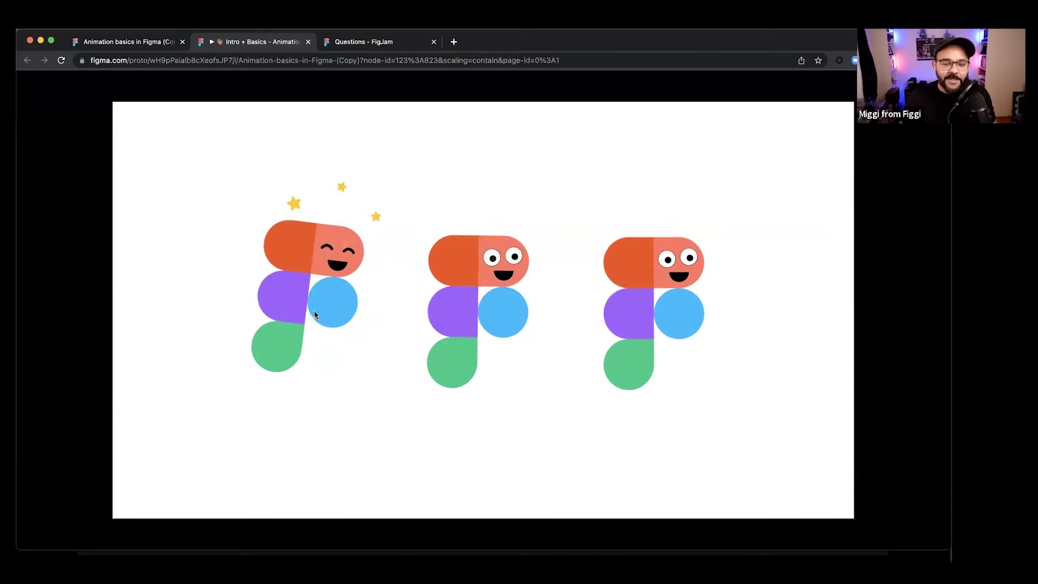
{"action": "left_click", "coordinate": [308, 43]}
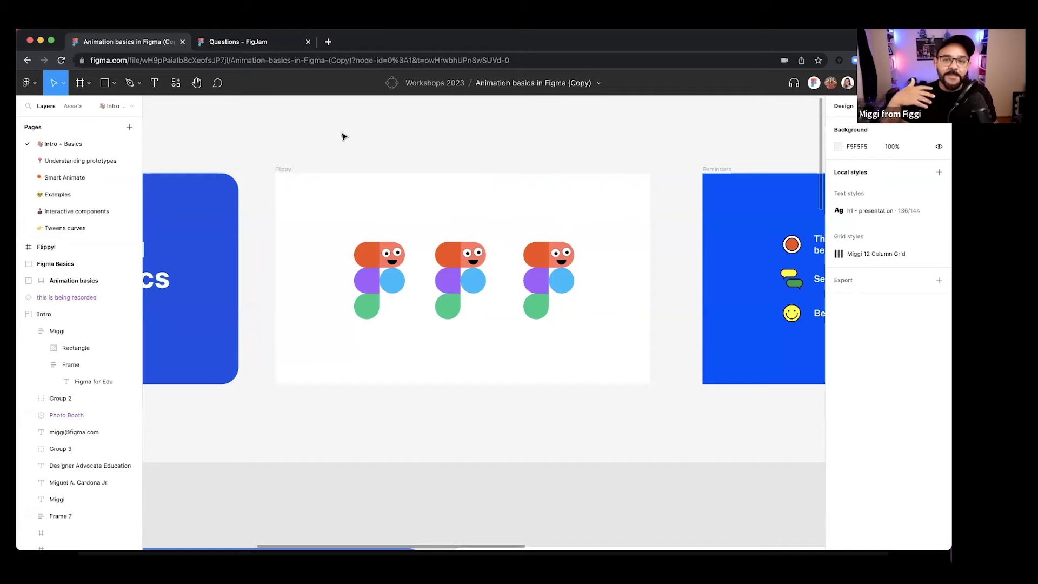
{"action": "scroll", "coordinate": [378, 143], "scroll_direction": "right", "scroll_amount": 8}
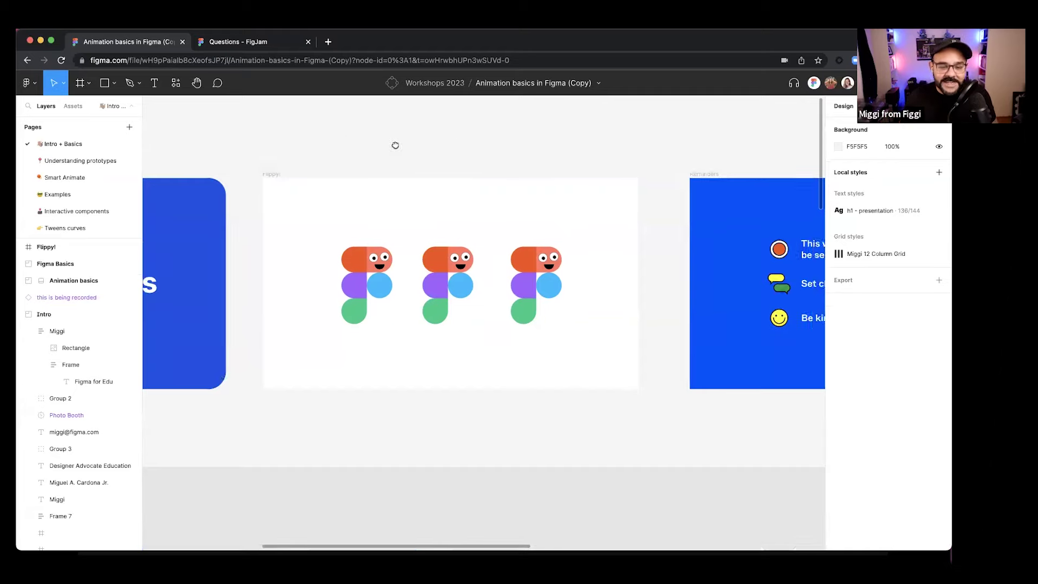
{"action": "scroll", "coordinate": [431, 162], "scroll_direction": "up", "scroll_amount": 5}
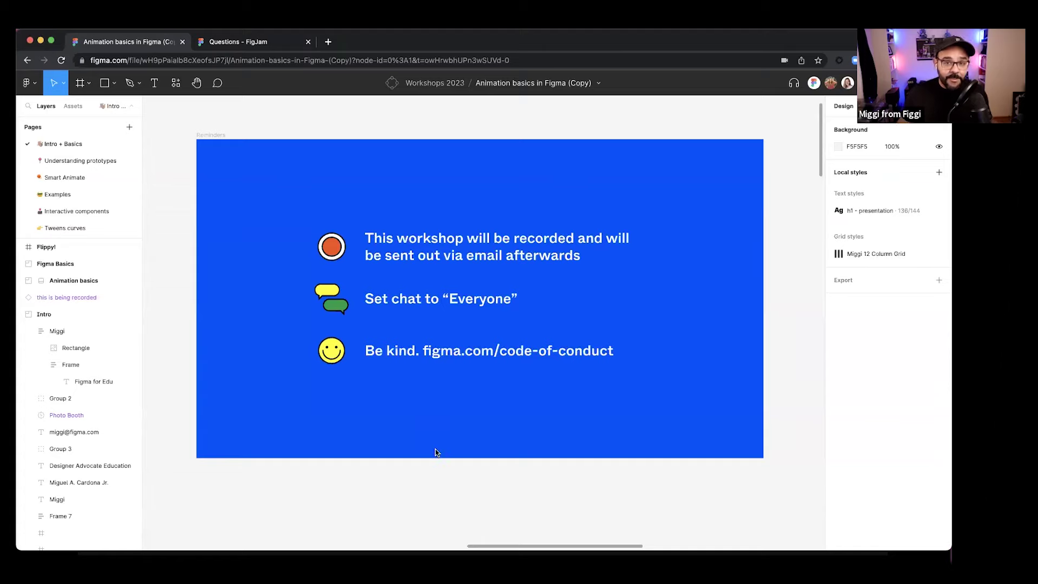
- Move the recording badge across the canvas to above the Reminders slide
{"action": "scroll", "coordinate": [511, 364], "scroll_direction": "down", "scroll_amount": 3}
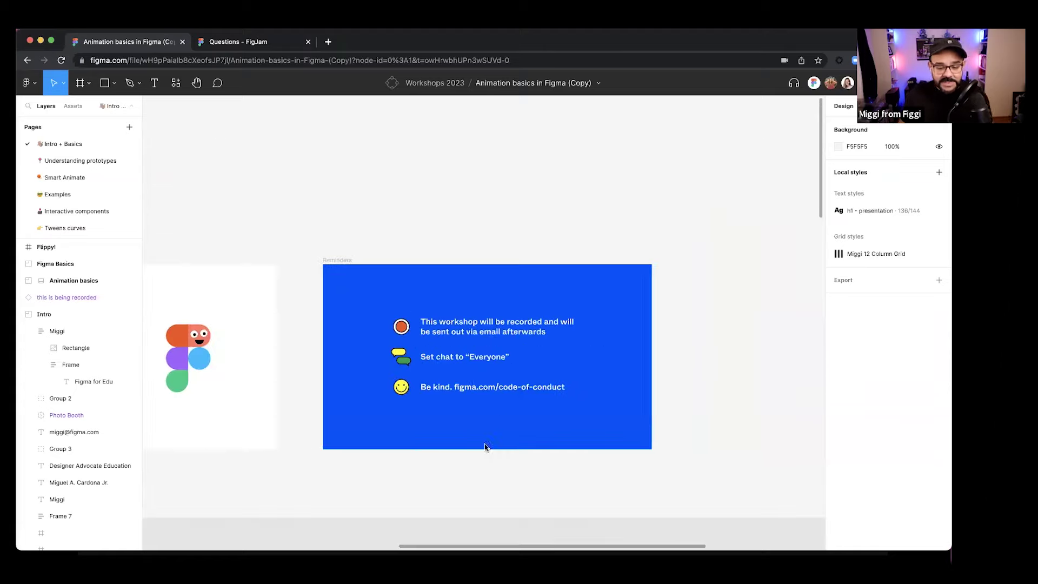
{"action": "scroll", "coordinate": [379, 454], "scroll_direction": "left", "scroll_amount": 10}
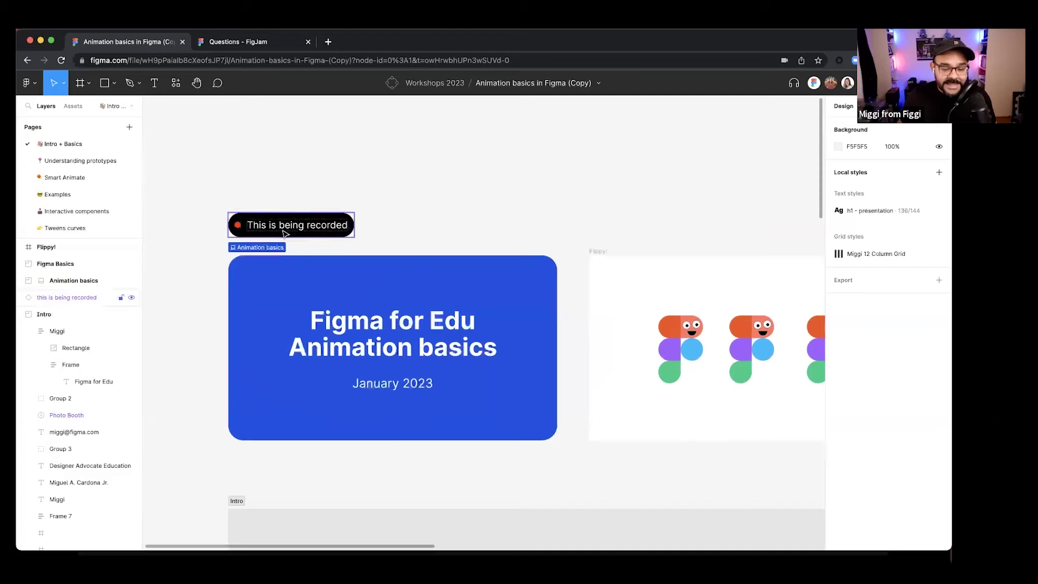
{"action": "left_click", "coordinate": [299, 227]}
{"action": "left_click_drag", "start_coordinate": [299, 227], "coordinate": [612, 172]}
{"action": "scroll", "coordinate": [489, 195], "scroll_direction": "right", "scroll_amount": 10}
{"action": "scroll", "coordinate": [542, 184], "scroll_direction": "right", "scroll_amount": 6}
{"action": "scroll", "coordinate": [487, 171], "scroll_direction": "up", "scroll_amount": 3}
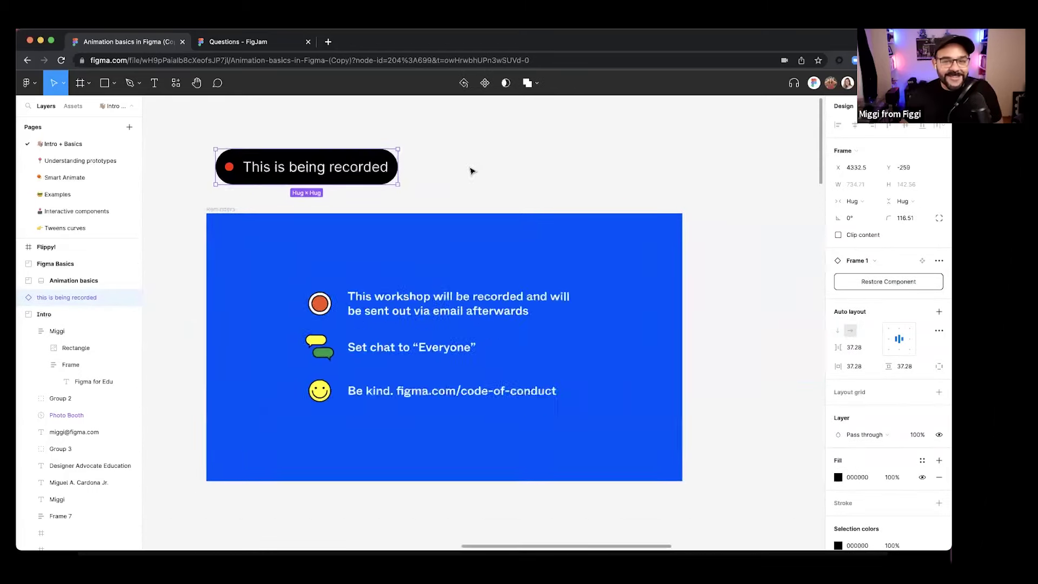
{"action": "scroll", "coordinate": [467, 227], "scroll_direction": "down", "scroll_amount": 5}
{"action": "scroll", "coordinate": [566, 258], "scroll_direction": "left", "scroll_amount": 5}
{"action": "scroll", "coordinate": [566, 257], "scroll_direction": "down", "scroll_amount": 3}
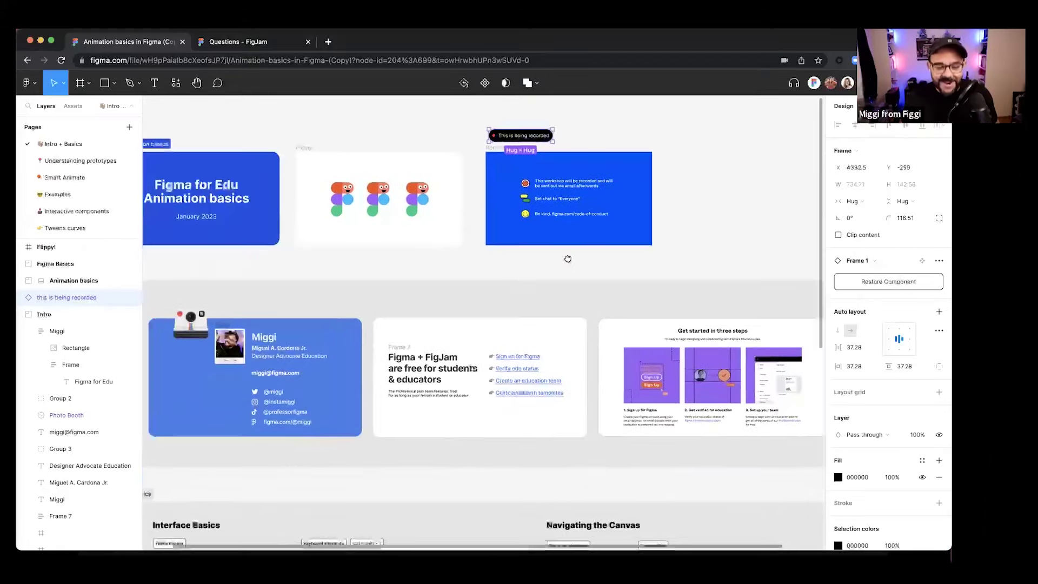
{"action": "scroll", "coordinate": [421, 259], "scroll_direction": "up", "scroll_amount": 5}
{"action": "scroll", "coordinate": [335, 262], "scroll_direction": "down", "scroll_amount": 6}
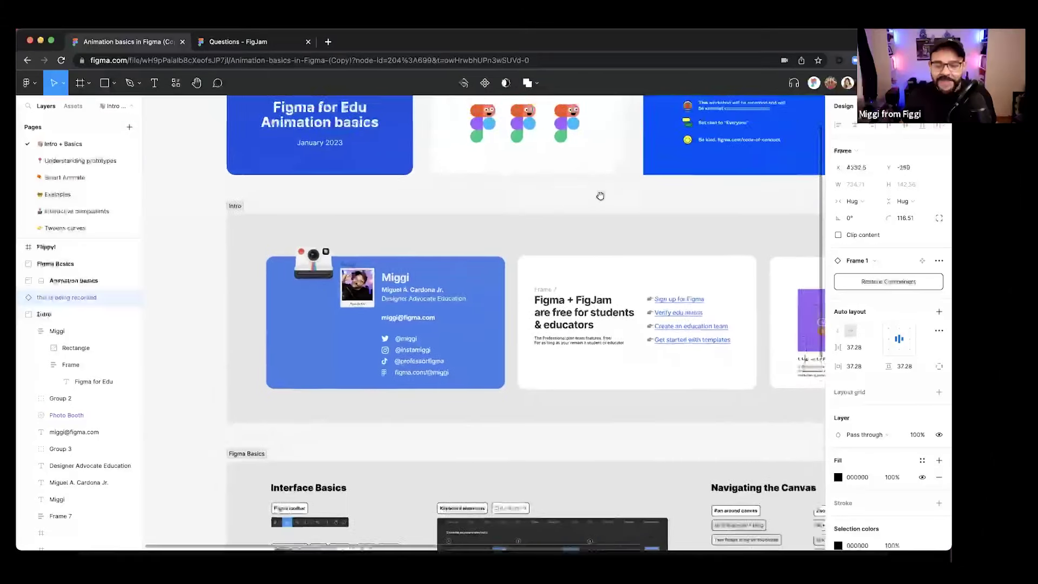
{"action": "scroll", "coordinate": [600, 195], "scroll_direction": "up", "scroll_amount": 1}
- Reposition the badge into the Intro section above the blue profile card, then deselect it
{"action": "left_click_drag", "start_coordinate": [620, 154], "coordinate": [316, 342]}
{"action": "scroll", "coordinate": [351, 302], "scroll_direction": "down", "scroll_amount": 2}
{"action": "scroll", "coordinate": [352, 303], "scroll_direction": "left", "scroll_amount": 2}
{"action": "scroll", "coordinate": [372, 278], "scroll_direction": "up", "scroll_amount": 5}
{"action": "scroll", "coordinate": [378, 285], "scroll_direction": "right", "scroll_amount": 1}
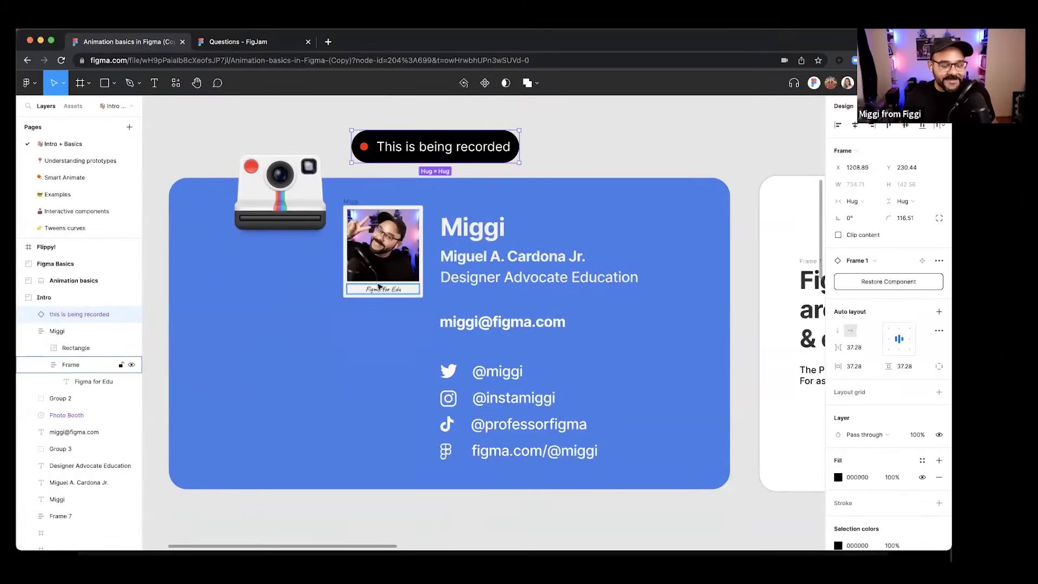
{"action": "left_click", "coordinate": [609, 157]}
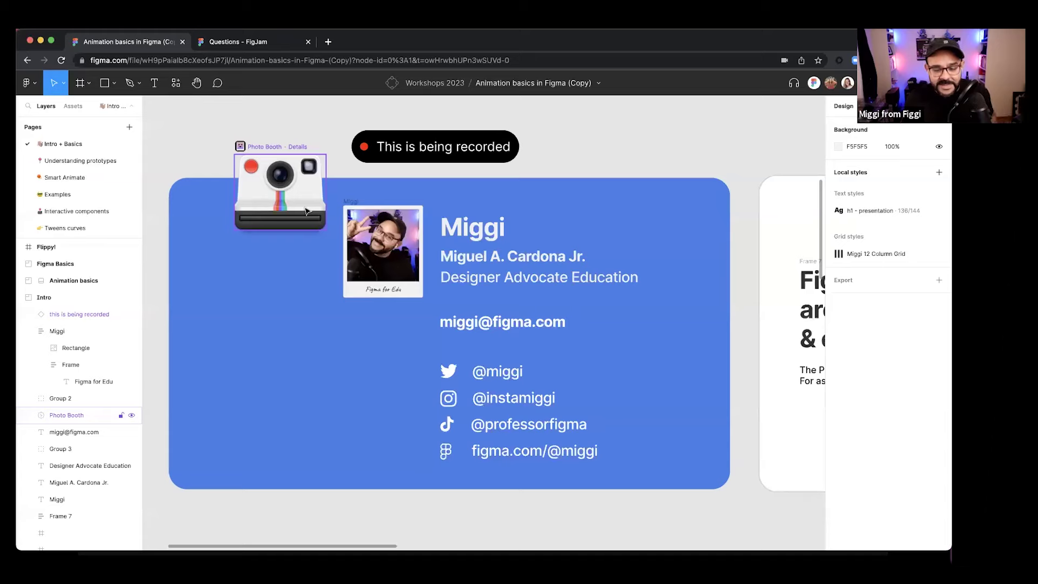
- Duplicate the contact e-mail line below the original and change the copy's name part to 'education'
{"action": "left_click", "coordinate": [508, 329]}
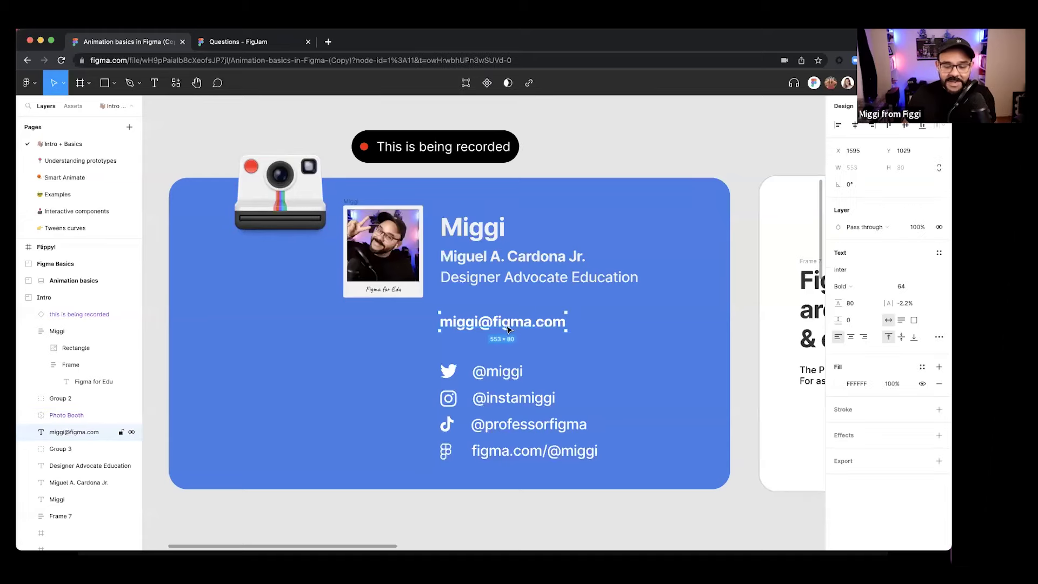
{"action": "left_click_drag", "start_coordinate": [511, 331], "coordinate": [509, 352]}
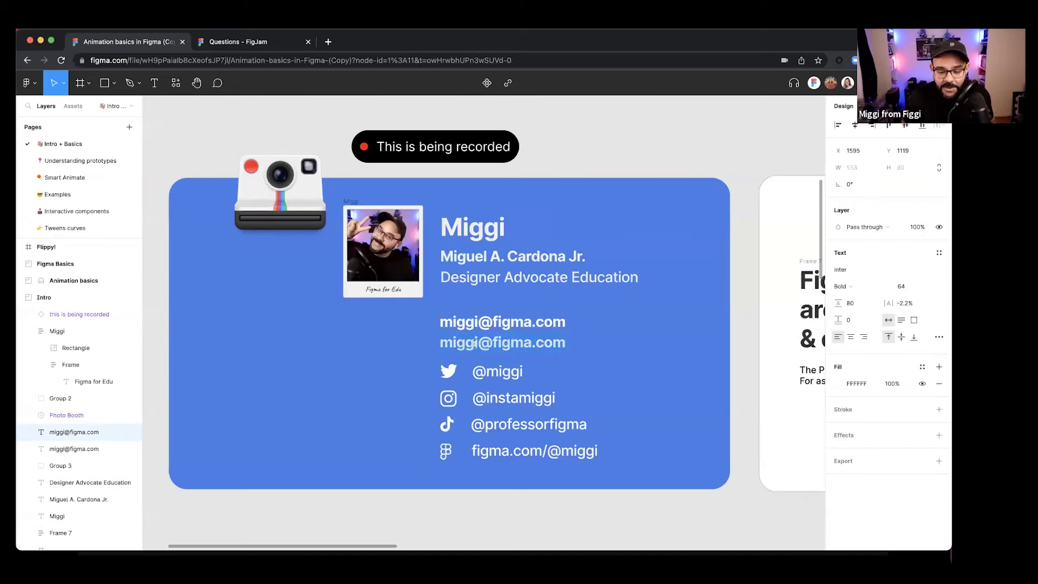
{"action": "double_click", "coordinate": [452, 341]}
{"action": "type", "text": "educatio"}
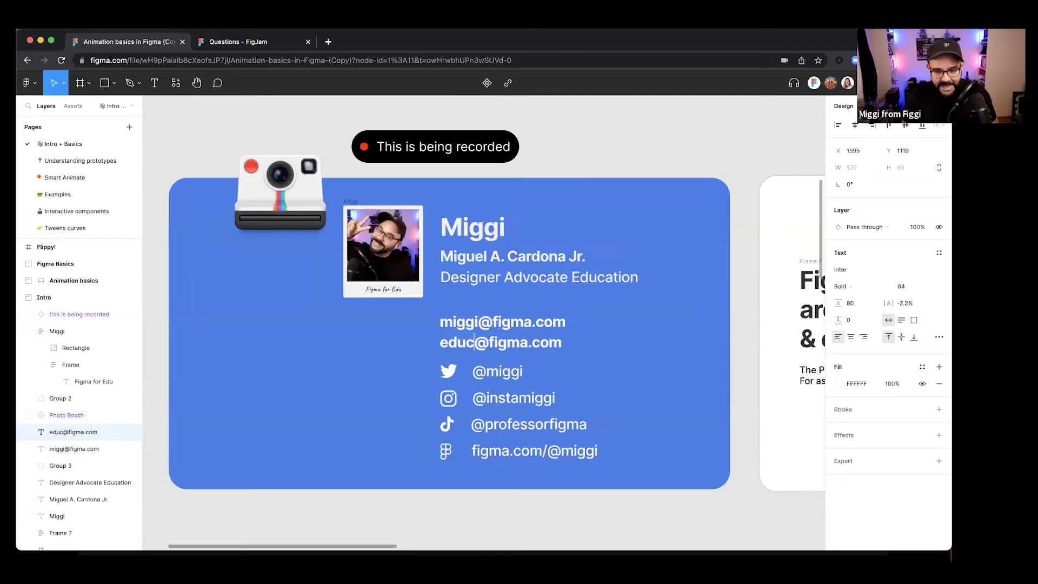
{"action": "type", "text": "n"}
{"action": "left_click", "coordinate": [602, 157]}
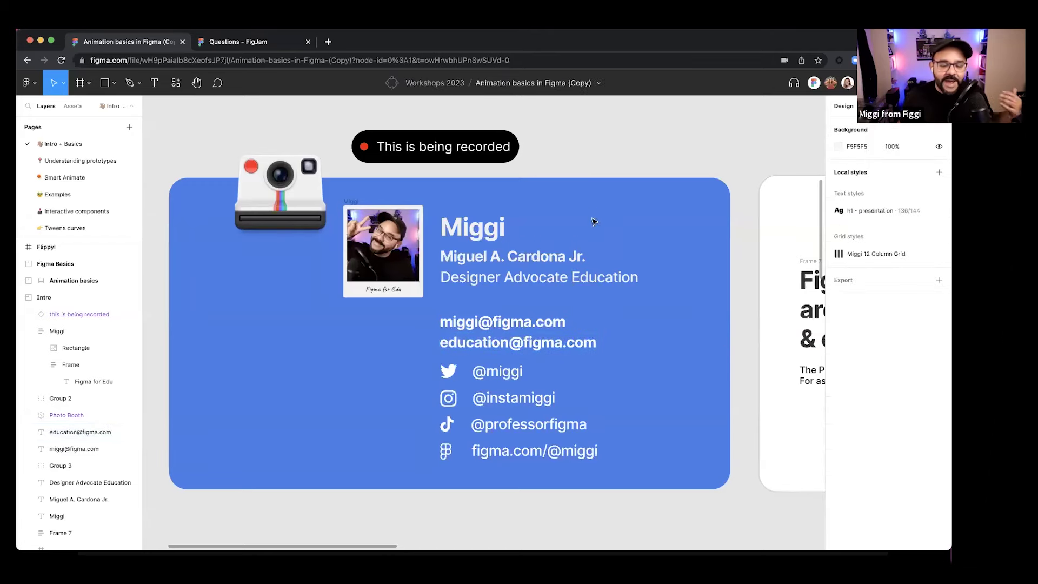
- Shift both e-mail lines up together, then launch the Photo Booth camera
{"action": "left_click", "coordinate": [567, 351]}
{"action": "left_click", "coordinate": [548, 328], "text": "shift"}
{"action": "left_click_drag", "start_coordinate": [548, 344], "coordinate": [546, 336]}
{"action": "left_click", "coordinate": [629, 142]}
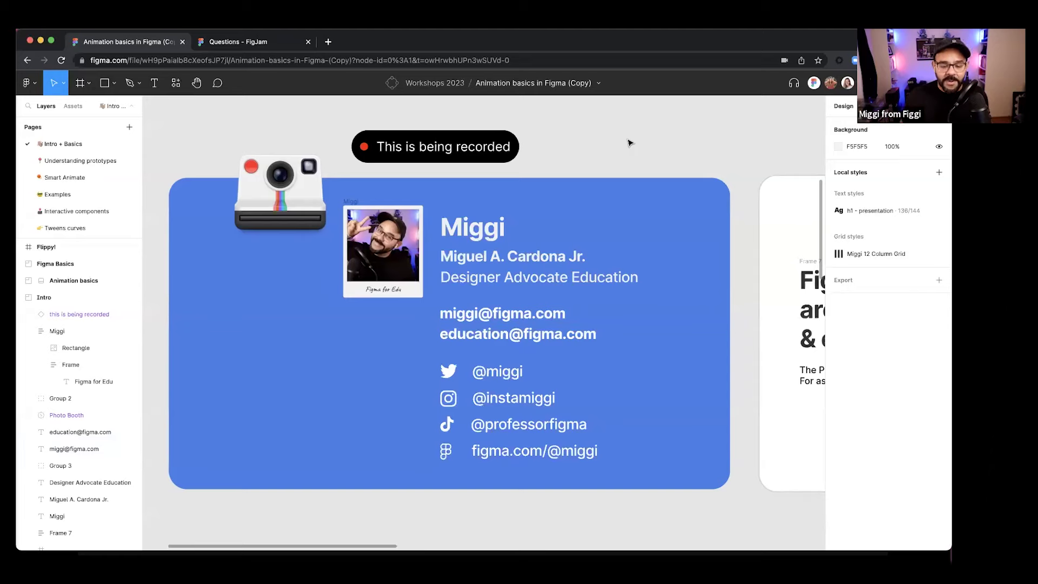
{"action": "left_click", "coordinate": [282, 214]}
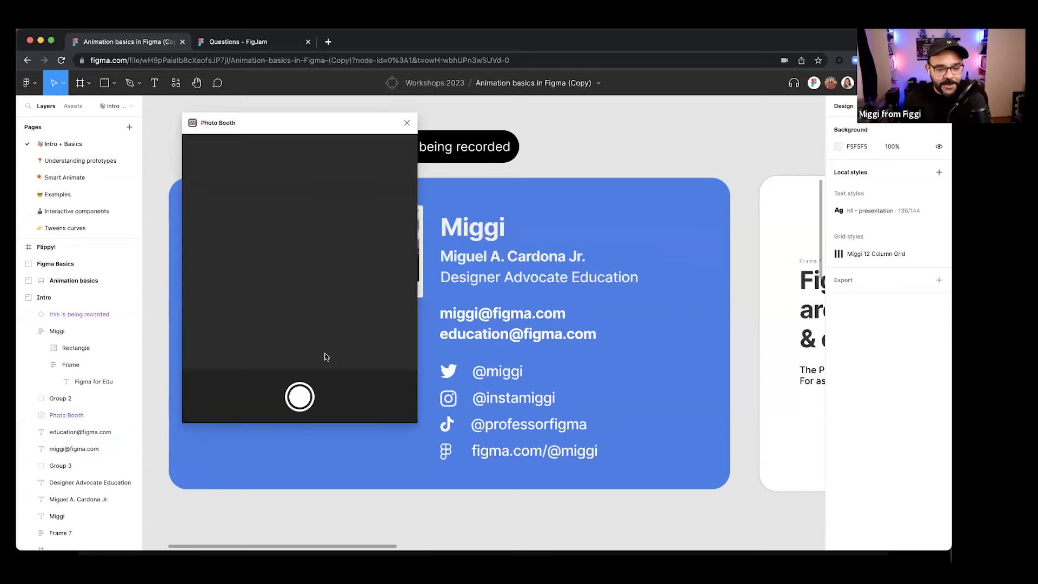
- Snap a new Photo Booth polaroid, place it beside the first photo and tilt it about 16°
{"action": "left_click", "coordinate": [298, 396]}
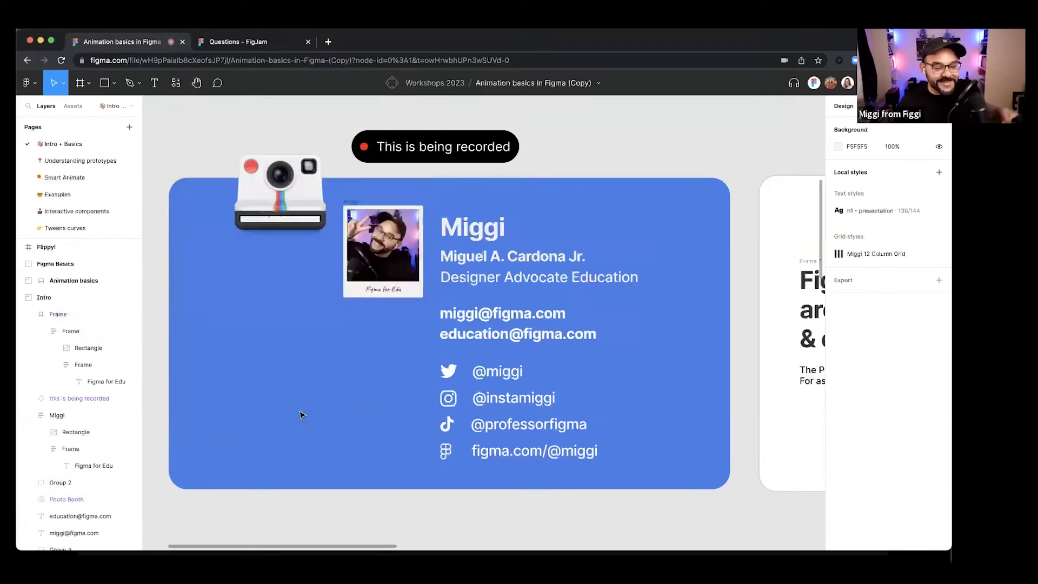
{"action": "left_click_drag", "start_coordinate": [265, 272], "coordinate": [335, 316]}
{"action": "left_click_drag", "start_coordinate": [390, 373], "coordinate": [399, 352]}
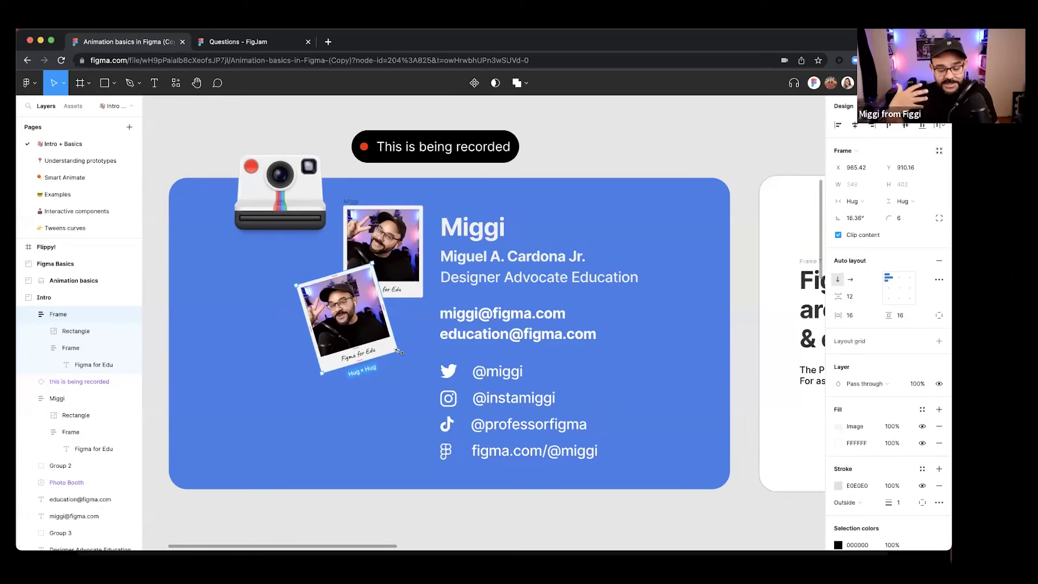
- Load the Figma for Education community profile and open the Animation basics in Figma file page
{"action": "left_click", "coordinate": [328, 42]}
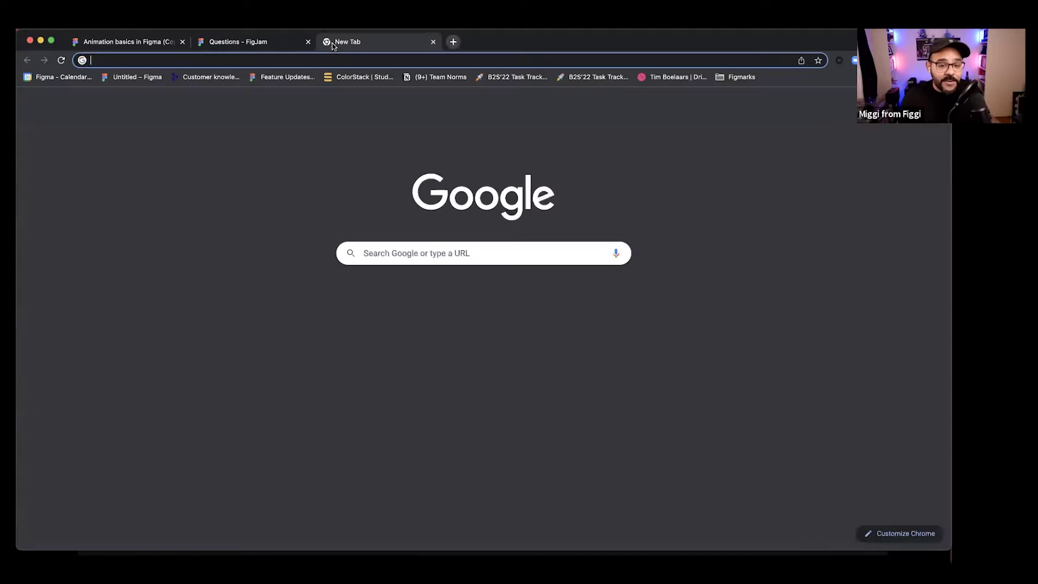
{"action": "type", "text": "figma.com/@"}
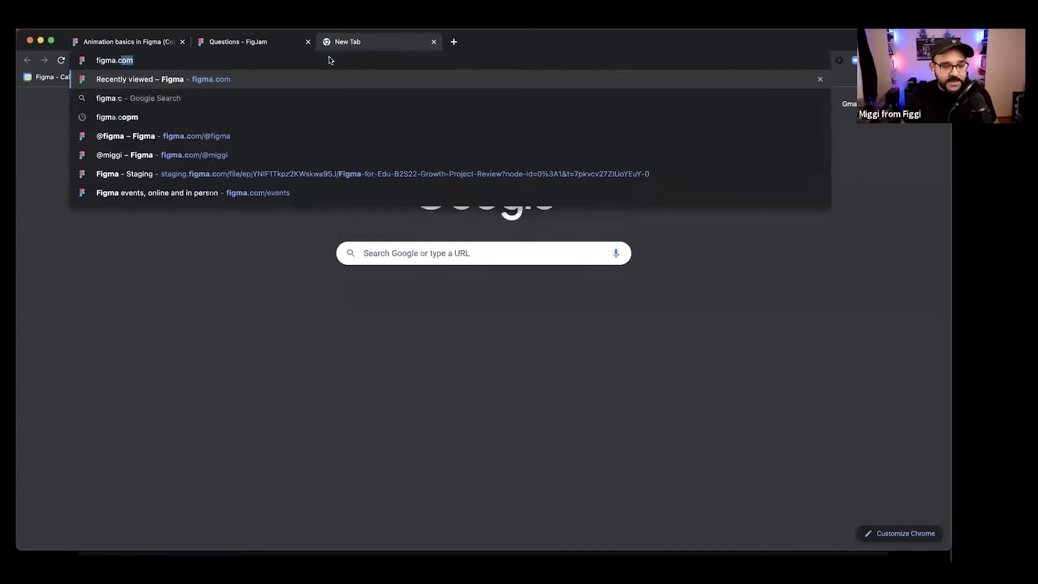
{"action": "type", "text": "e"}
{"action": "key", "text": "Return"}
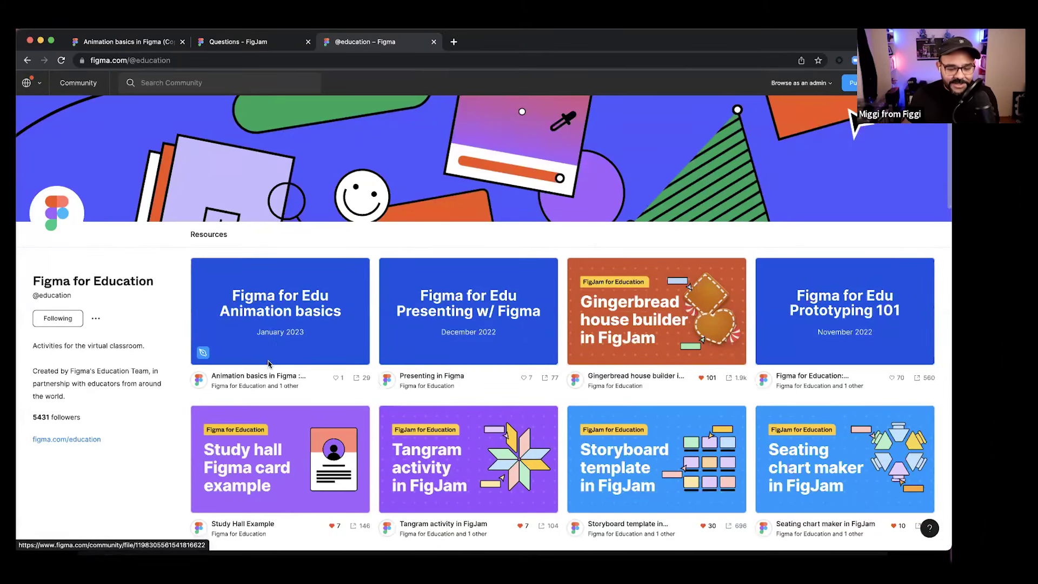
{"action": "left_click", "coordinate": [147, 58]}
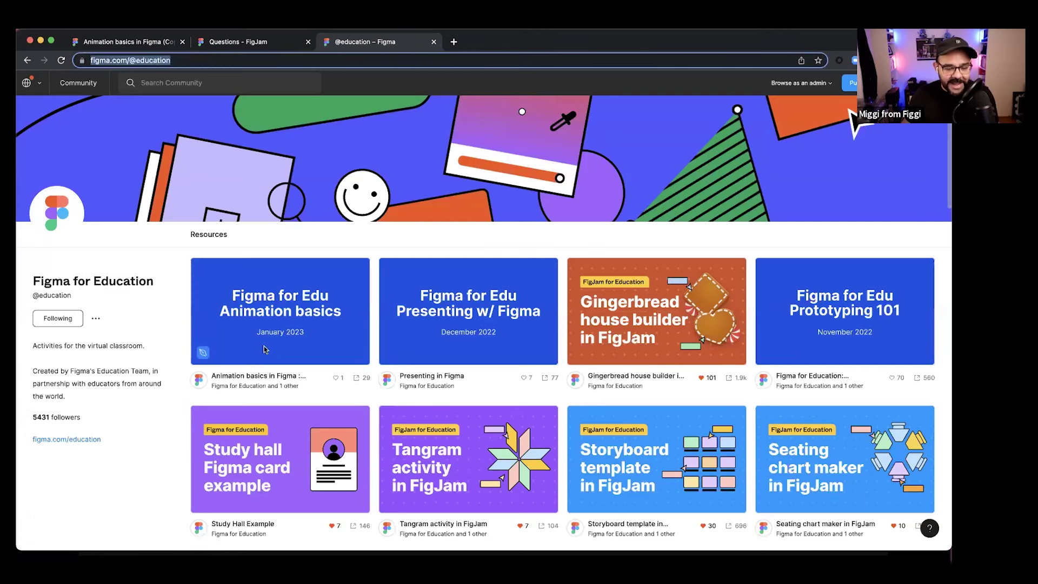
{"action": "key", "text": "Return"}
{"action": "left_click", "coordinate": [296, 309]}
{"action": "left_click", "coordinate": [334, 61]}
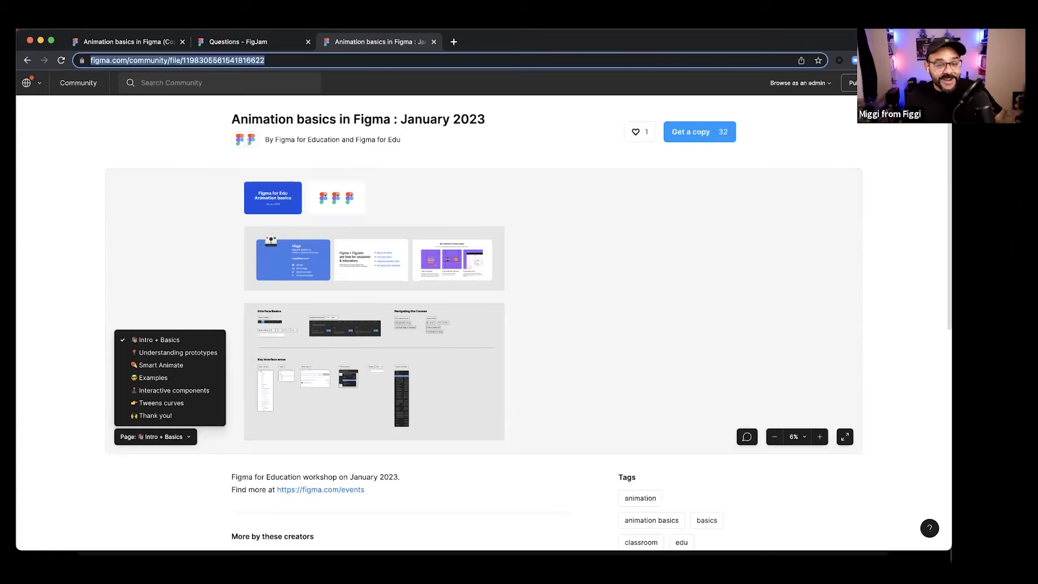
{"action": "left_click", "coordinate": [433, 42]}
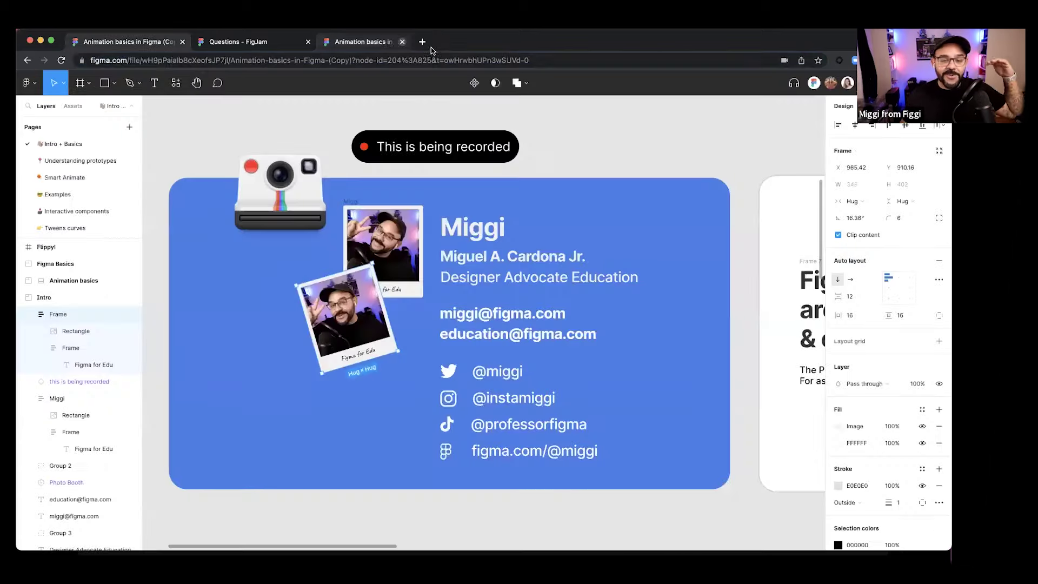
{"action": "key", "text": "super+shift+t"}
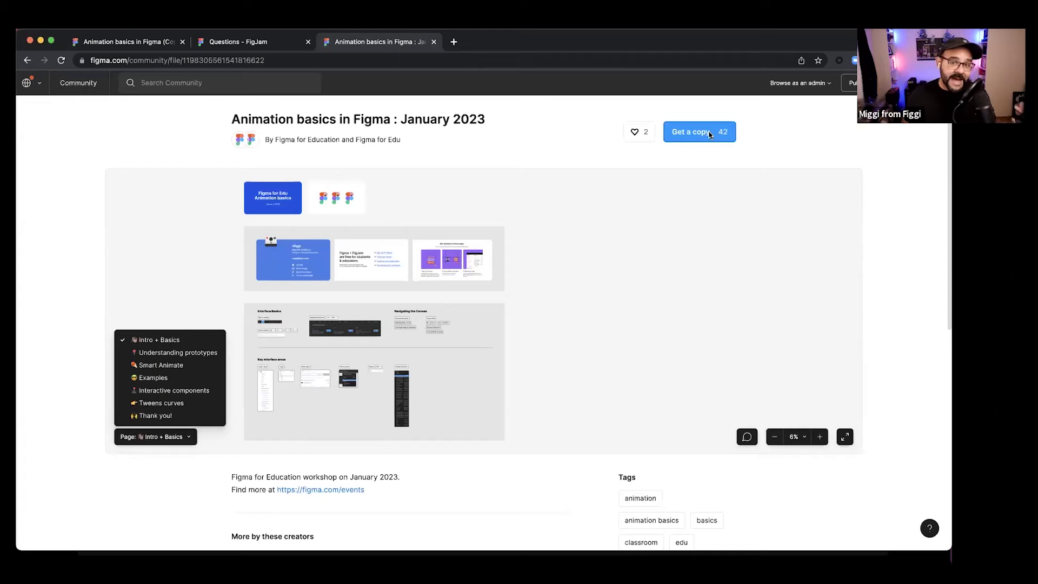
- Preview Understanding prototypes, Smart Animate, Examples, Interactive components, Tweens curves and Thank you!, then close the tab
{"action": "left_click", "coordinate": [172, 352]}
{"action": "left_click", "coordinate": [172, 365]}
{"action": "left_click", "coordinate": [169, 378]}
{"action": "left_click", "coordinate": [170, 390]}
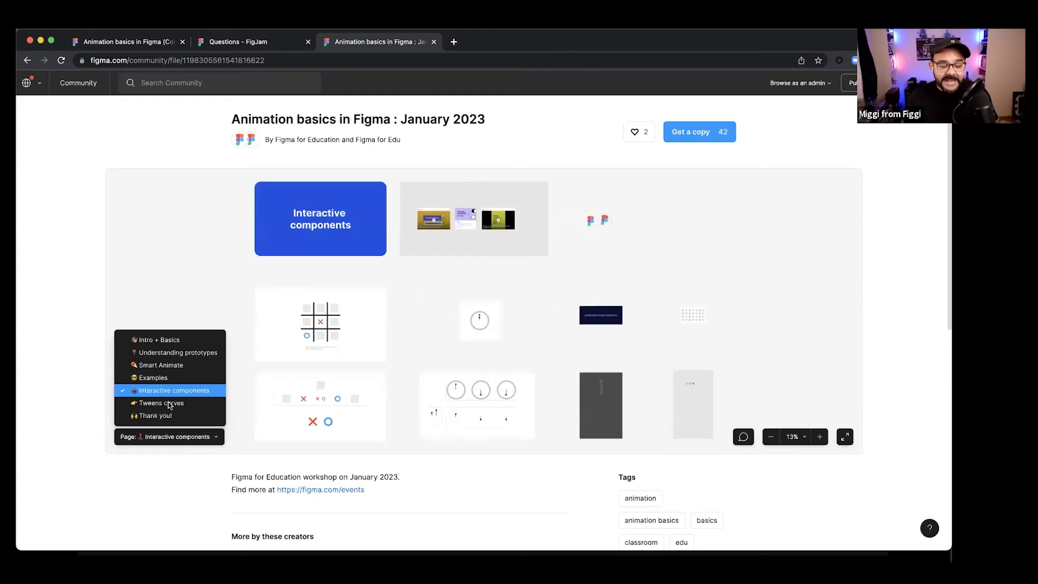
{"action": "left_click", "coordinate": [170, 404]}
{"action": "left_click", "coordinate": [167, 416]}
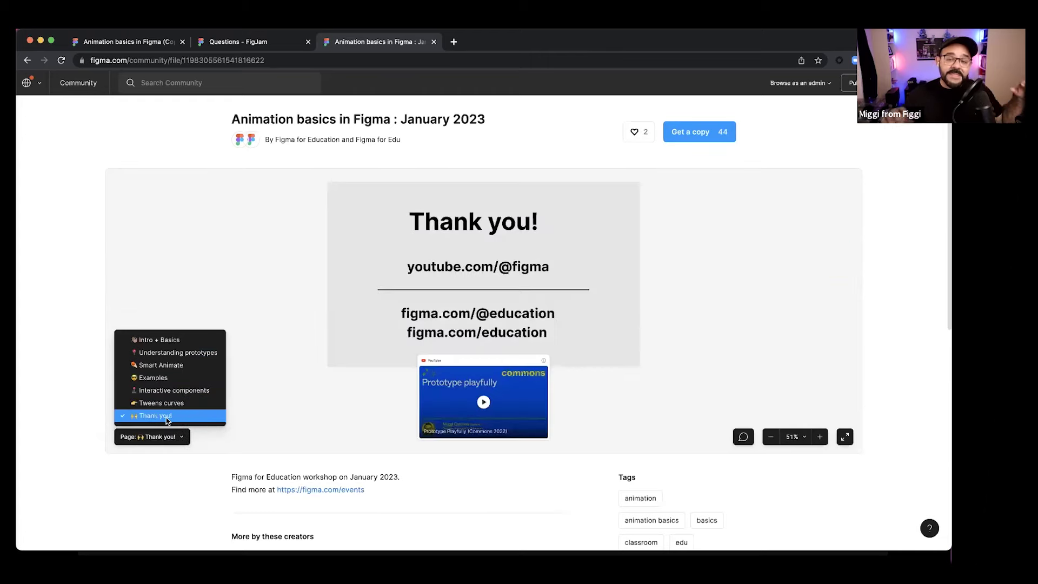
{"action": "left_click", "coordinate": [433, 41]}
- Return to the copied Animation basics file and jump to the Figma + FigJam frame
{"action": "left_click", "coordinate": [129, 41]}
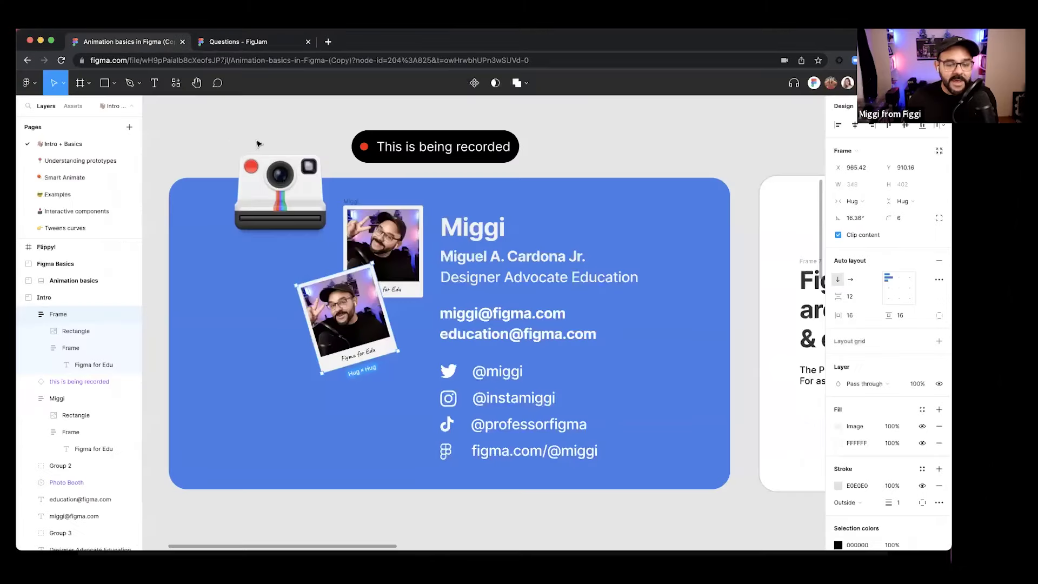
{"action": "scroll", "coordinate": [252, 151], "scroll_direction": "down", "scroll_amount": 4}
{"action": "scroll", "coordinate": [482, 280], "scroll_direction": "up", "scroll_amount": 4}
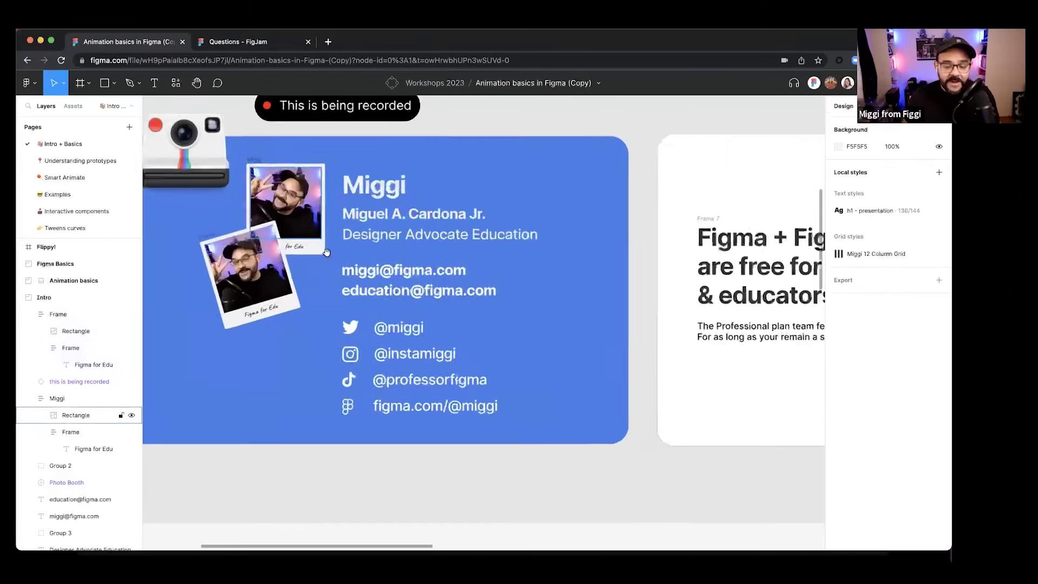
{"action": "scroll", "coordinate": [482, 280], "scroll_direction": "left", "scroll_amount": 1}
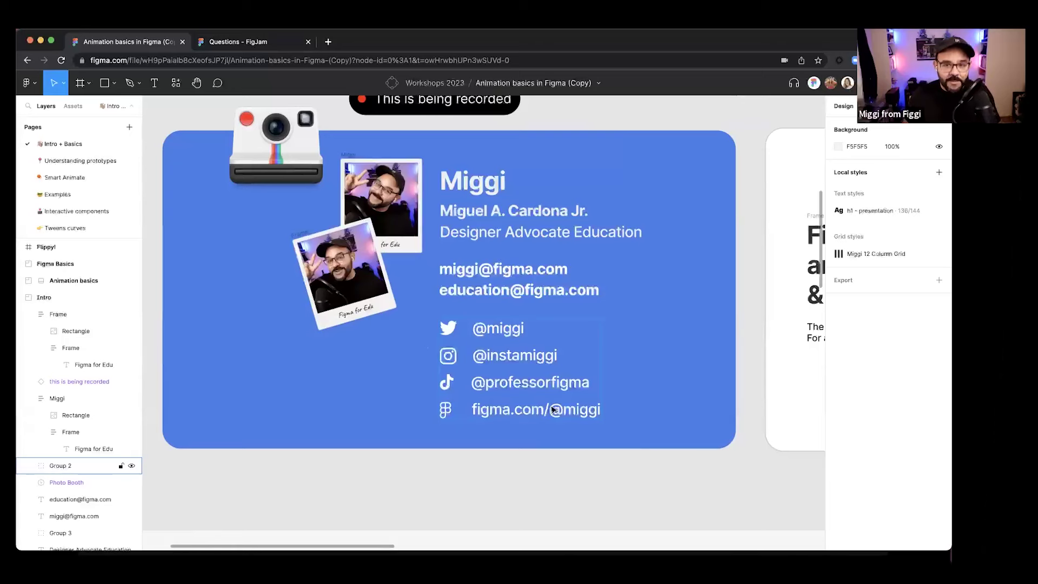
{"action": "scroll", "coordinate": [552, 404], "scroll_direction": "up", "scroll_amount": 2}
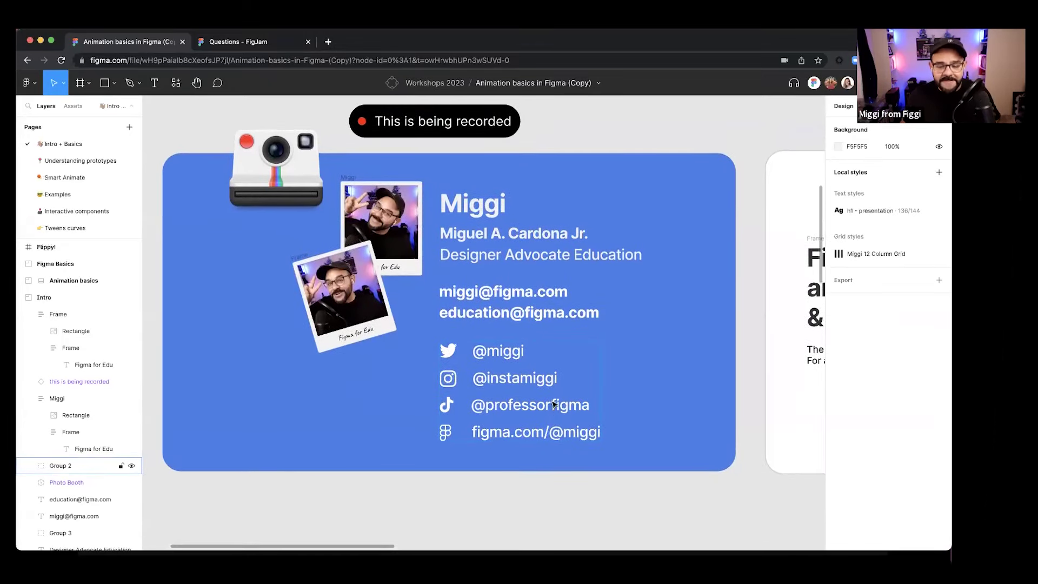
{"action": "scroll", "coordinate": [586, 410], "scroll_direction": "up", "scroll_amount": 3}
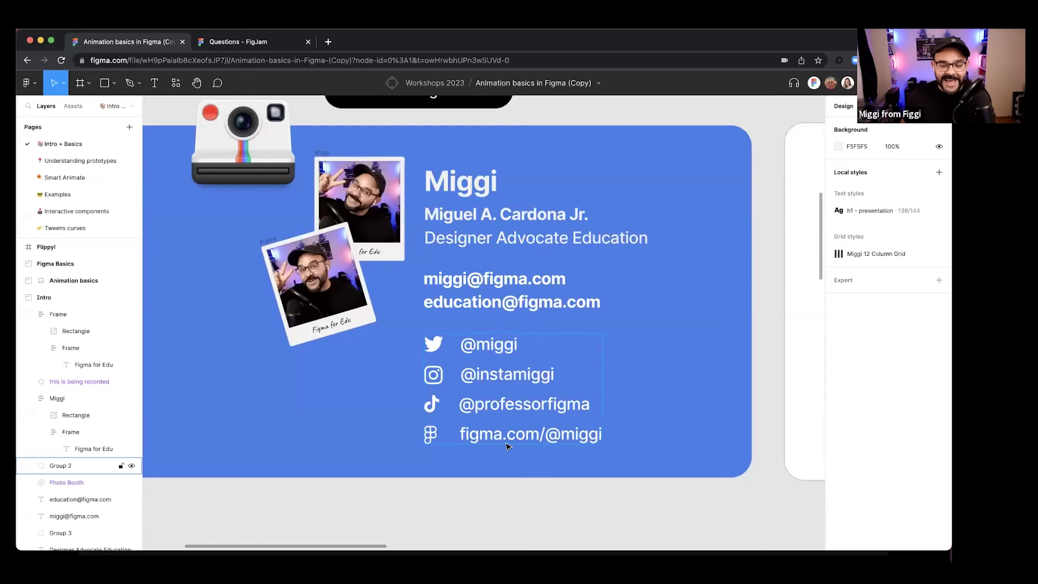
{"action": "key", "text": "n"}
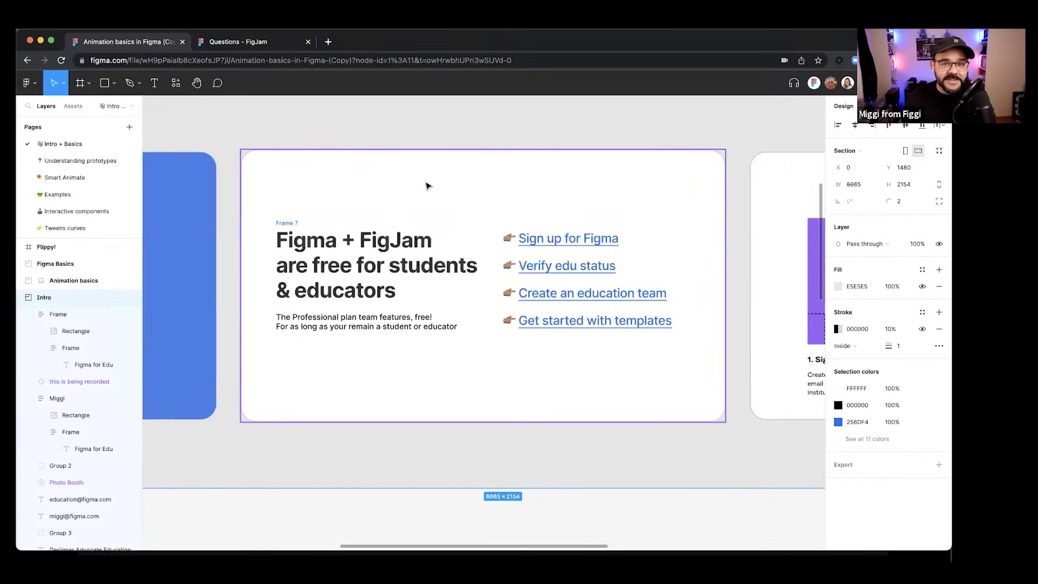
- Follow the Verify edu status link, then close the opened web page
{"action": "double_click", "coordinate": [564, 244]}
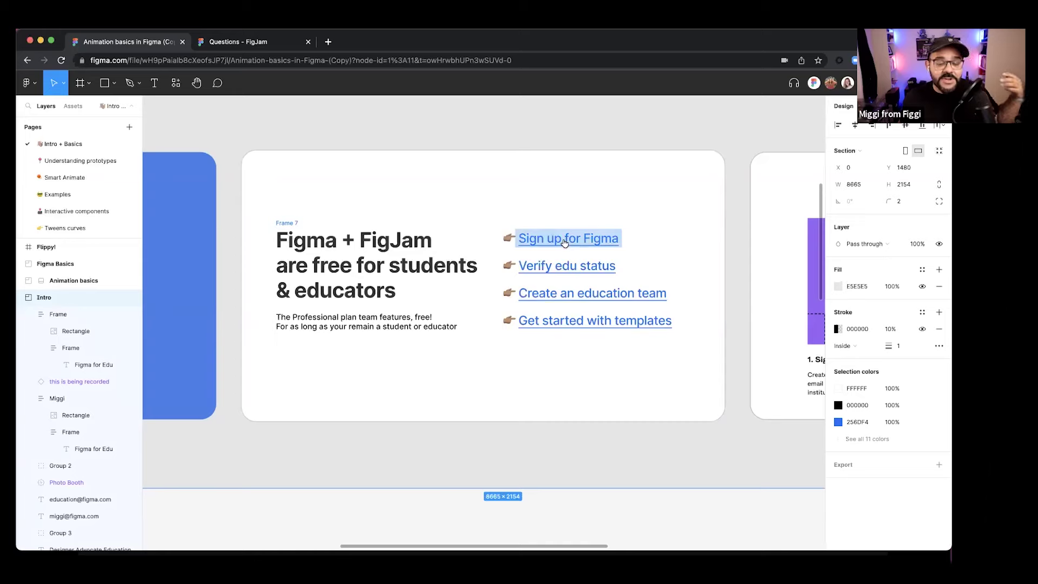
{"action": "double_click", "coordinate": [571, 269]}
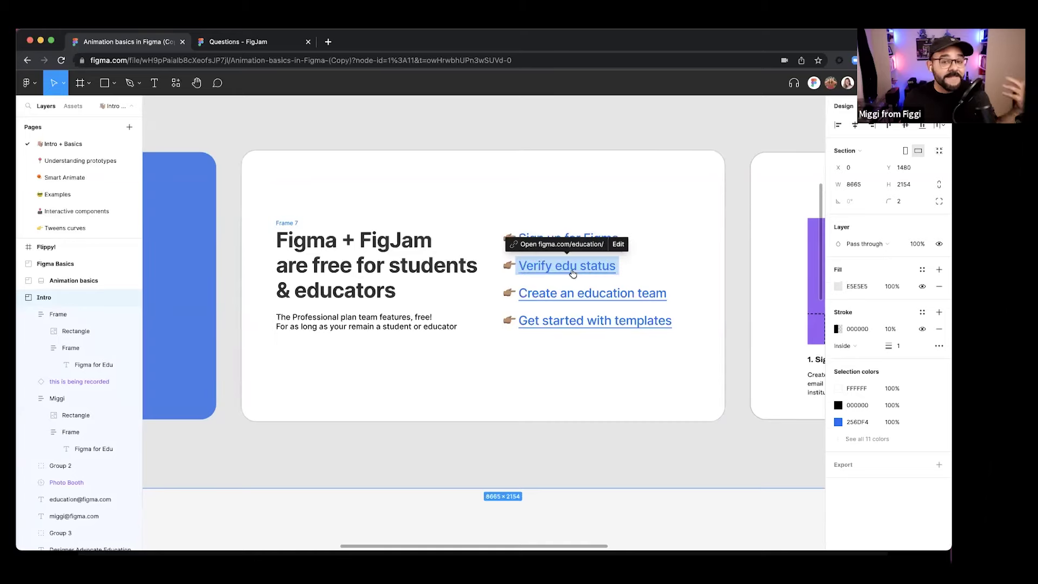
{"action": "left_click", "coordinate": [562, 245]}
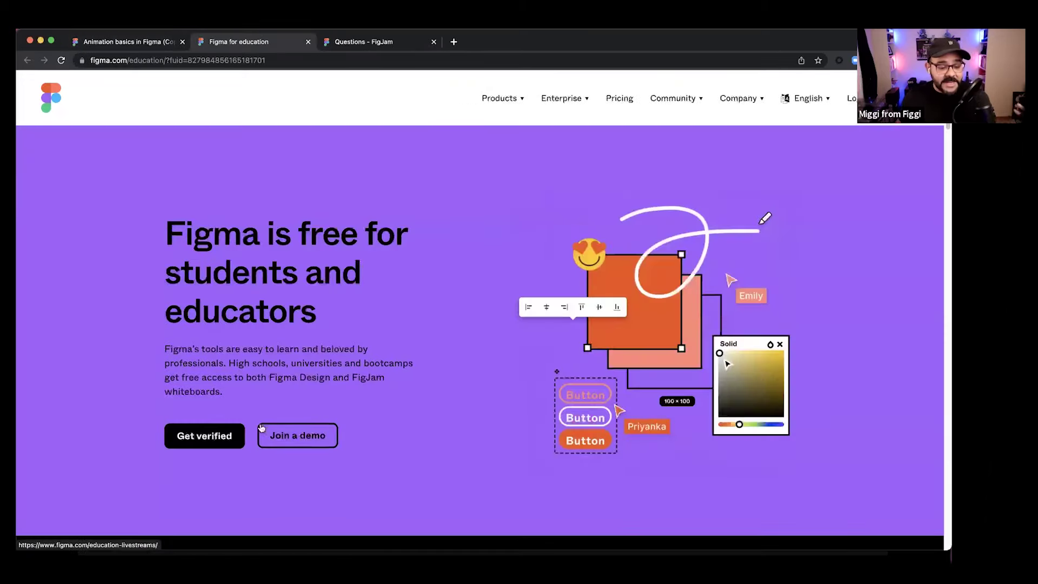
{"action": "left_click", "coordinate": [308, 42]}
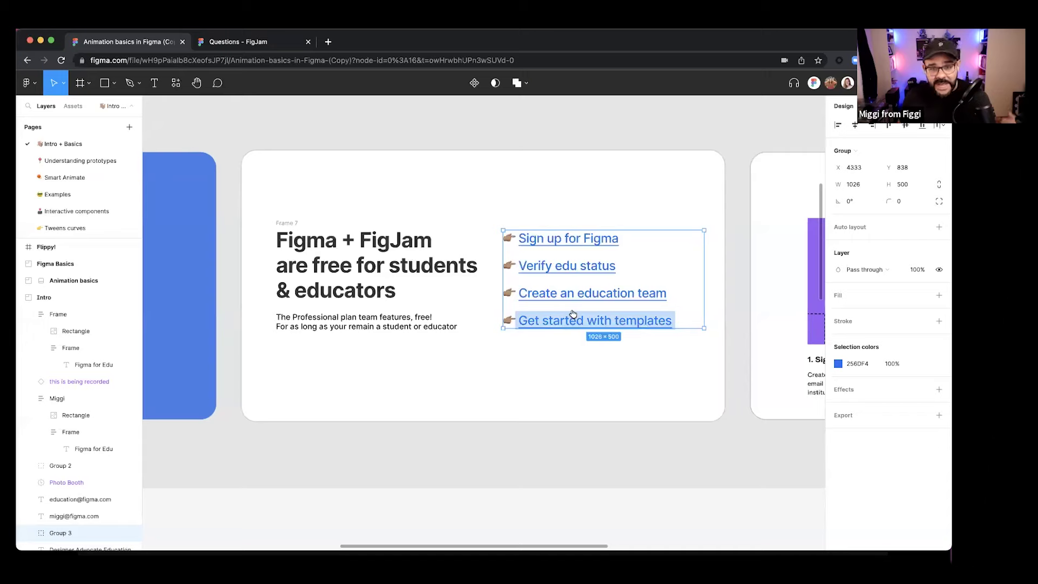
- Dismiss the templates link popup and follow the 'Create an education team' link
{"action": "mouse_move", "coordinate": [571, 313]}
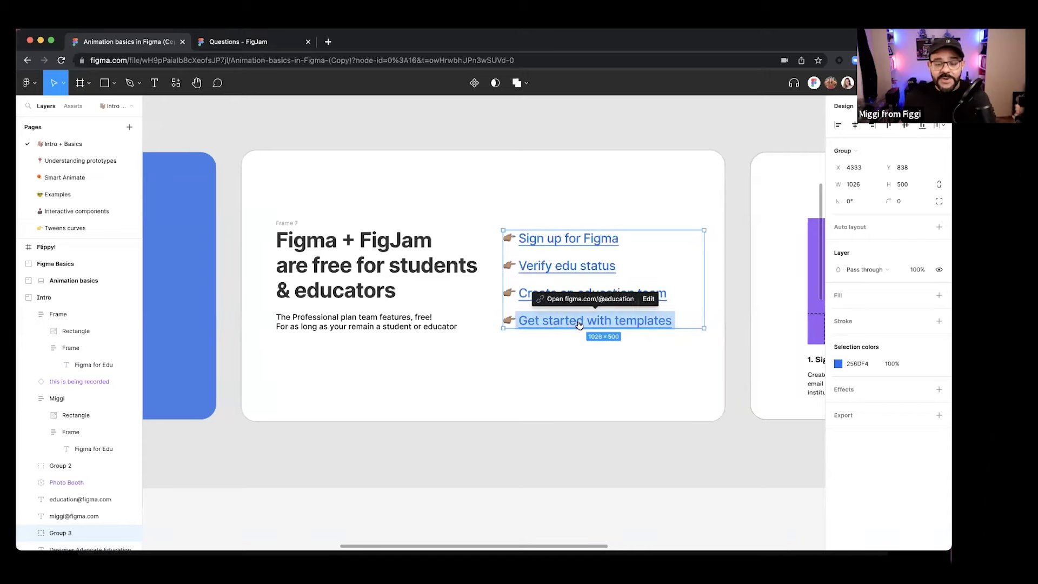
{"action": "left_click", "coordinate": [707, 301]}
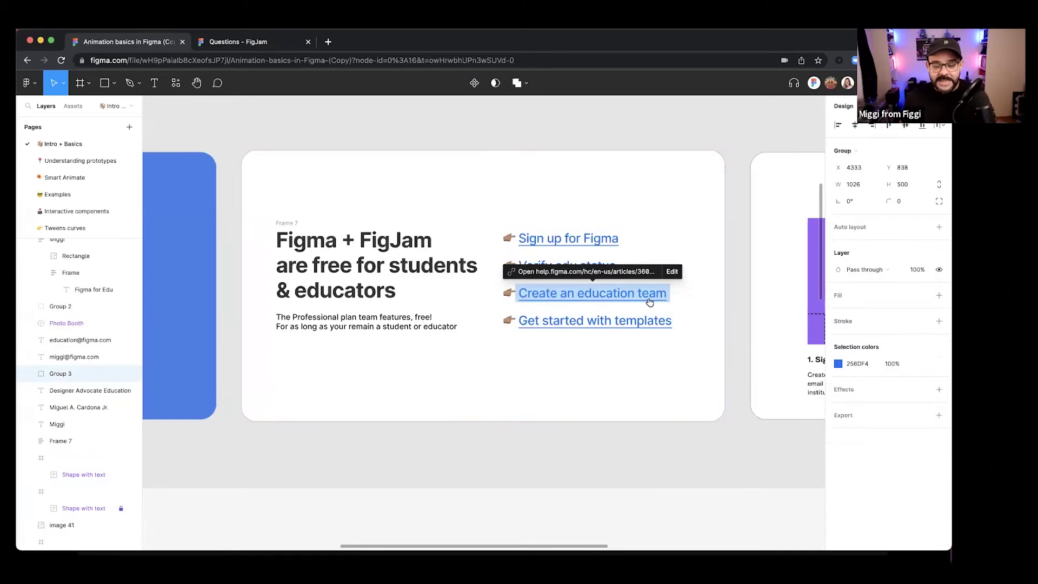
{"action": "left_click", "coordinate": [637, 299]}
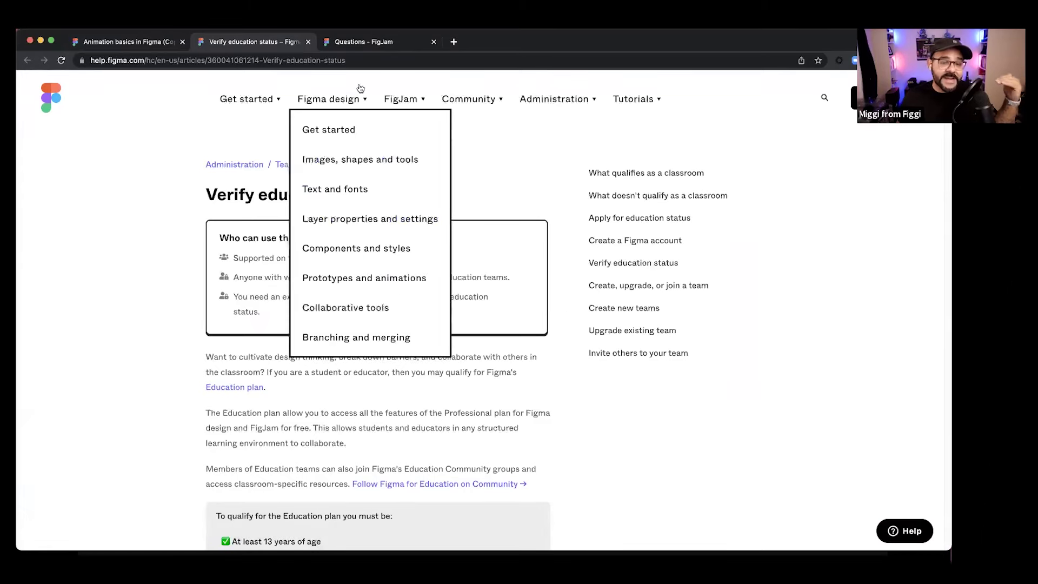
- Close the Verify education status help tab and deselect Group 3 on the canvas
{"action": "left_click", "coordinate": [308, 42]}
{"action": "left_click", "coordinate": [555, 472]}
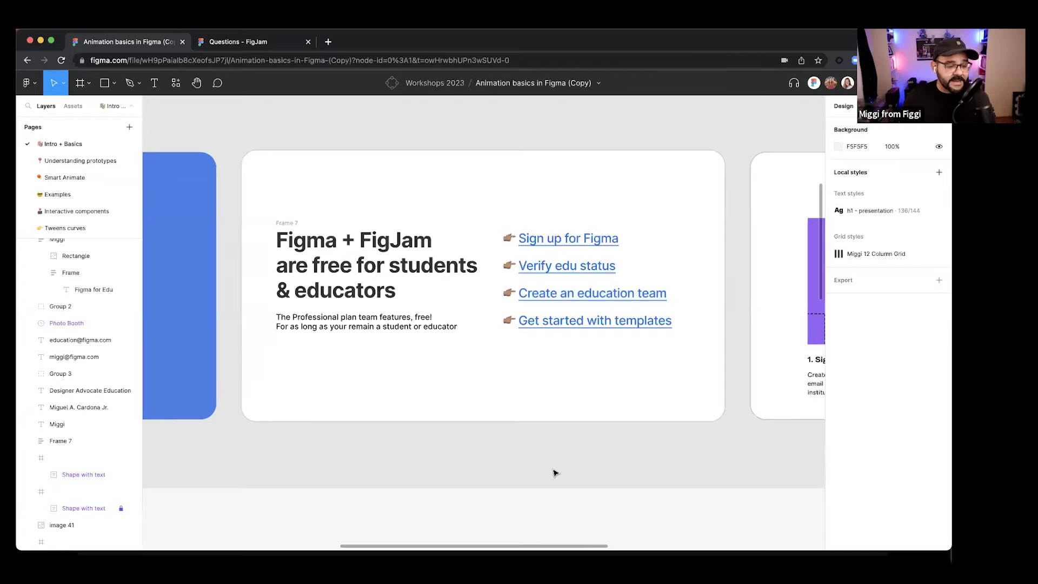
- Jump past Get started in three steps and pan down to the Figma Basics section with Interface Basics
{"action": "left_click", "coordinate": [501, 453]}
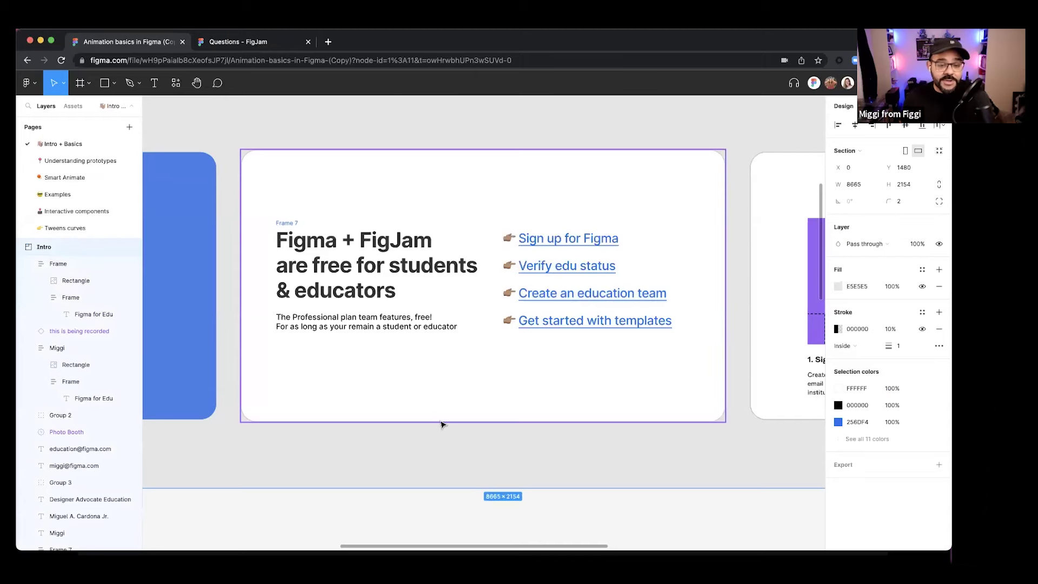
{"action": "key", "text": "Escape"}
{"action": "key", "text": "n"}
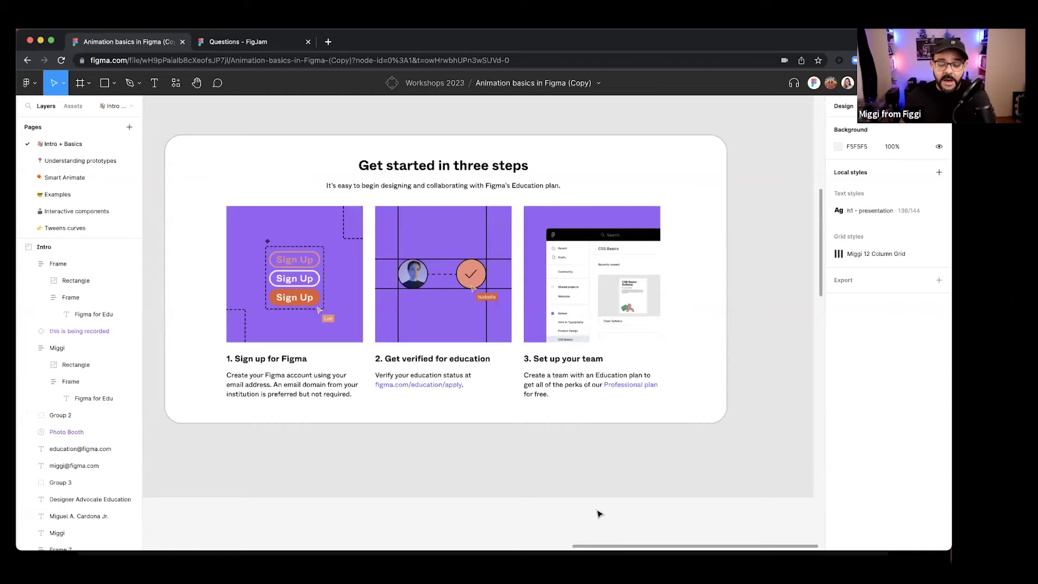
{"action": "scroll", "coordinate": [594, 510], "scroll_direction": "down", "scroll_amount": 2}
{"action": "scroll", "coordinate": [475, 424], "scroll_direction": "down", "scroll_amount": 2}
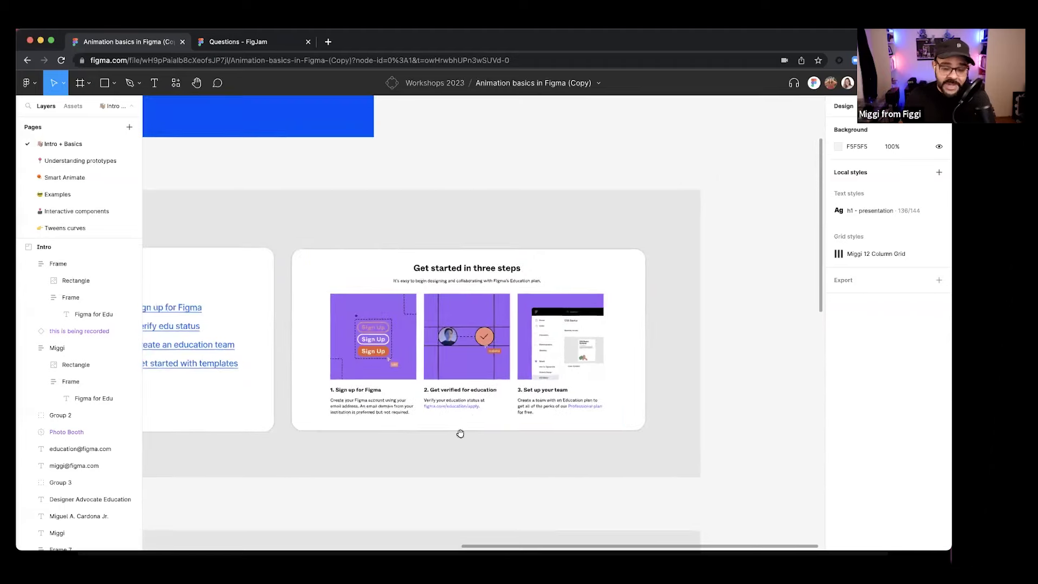
{"action": "left_click_drag", "start_coordinate": [459, 433], "coordinate": [582, 354]}
{"action": "scroll", "coordinate": [549, 320], "scroll_direction": "down", "scroll_amount": 2}
{"action": "scroll", "coordinate": [549, 320], "scroll_direction": "down", "scroll_amount": 5}
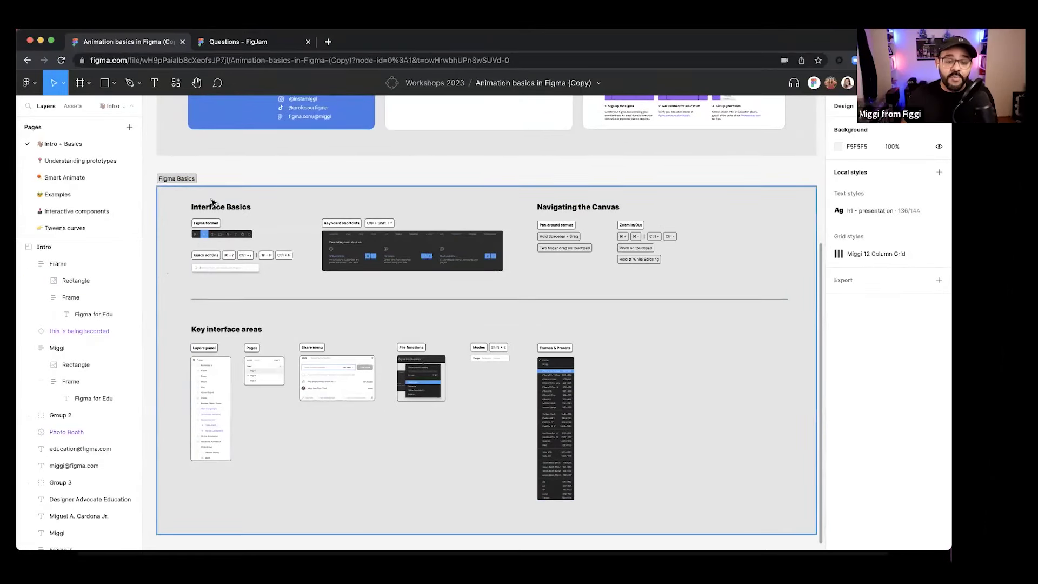
{"action": "scroll", "coordinate": [215, 202], "scroll_direction": "down", "scroll_amount": 3}
{"action": "scroll", "coordinate": [193, 228], "scroll_direction": "up", "scroll_amount": 3}
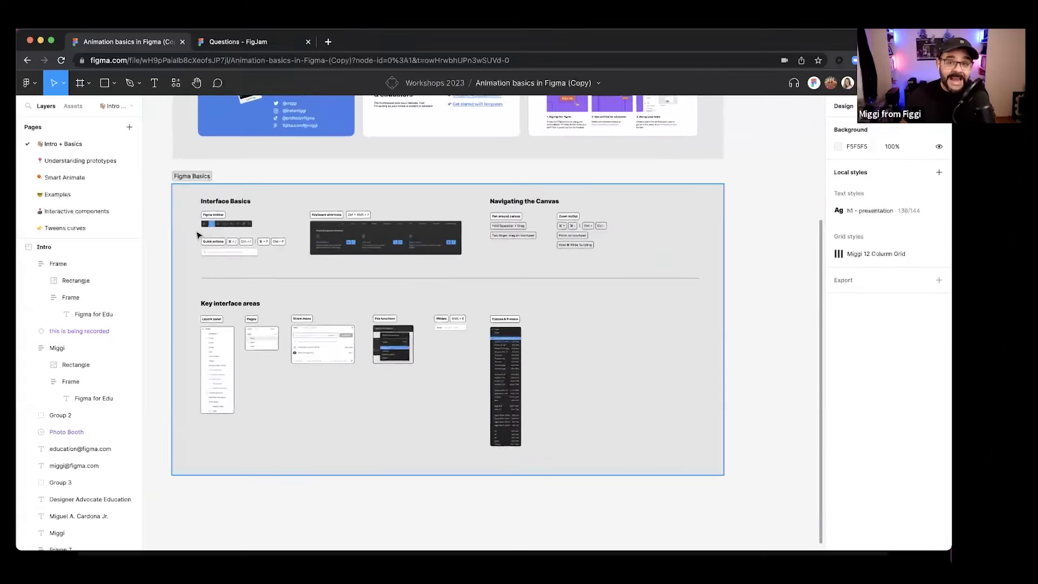
{"action": "scroll", "coordinate": [271, 217], "scroll_direction": "up", "scroll_amount": 5}
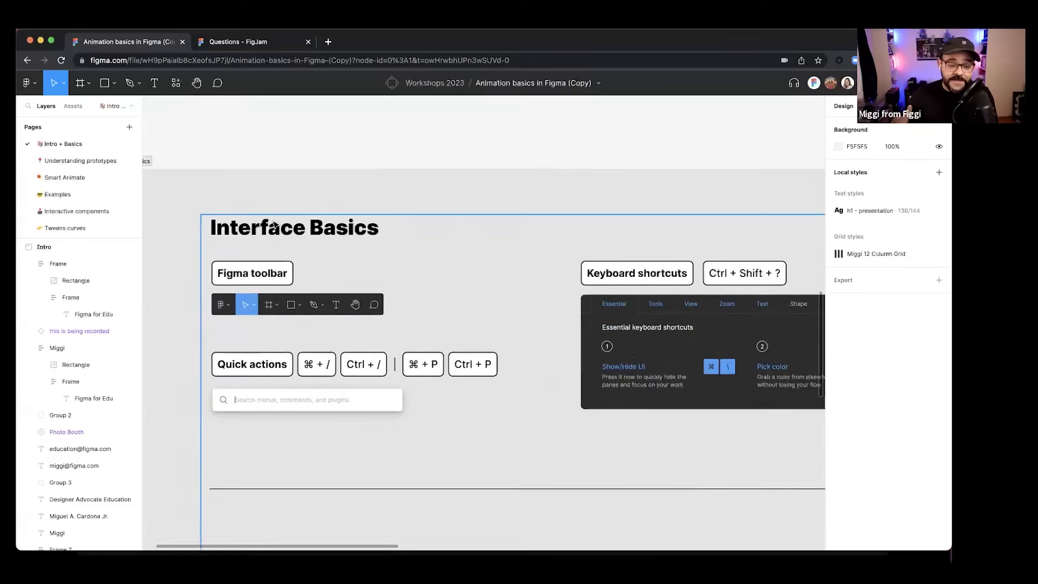
{"action": "left_click_drag", "start_coordinate": [89, 238], "coordinate": [85, 153]}
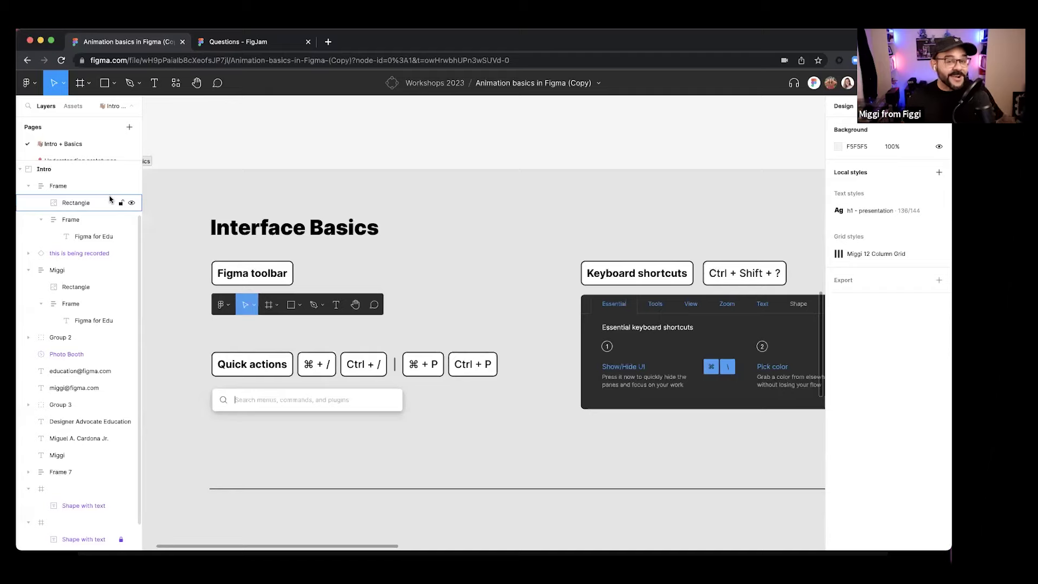
{"action": "scroll", "coordinate": [386, 165], "scroll_direction": "left", "scroll_amount": 4}
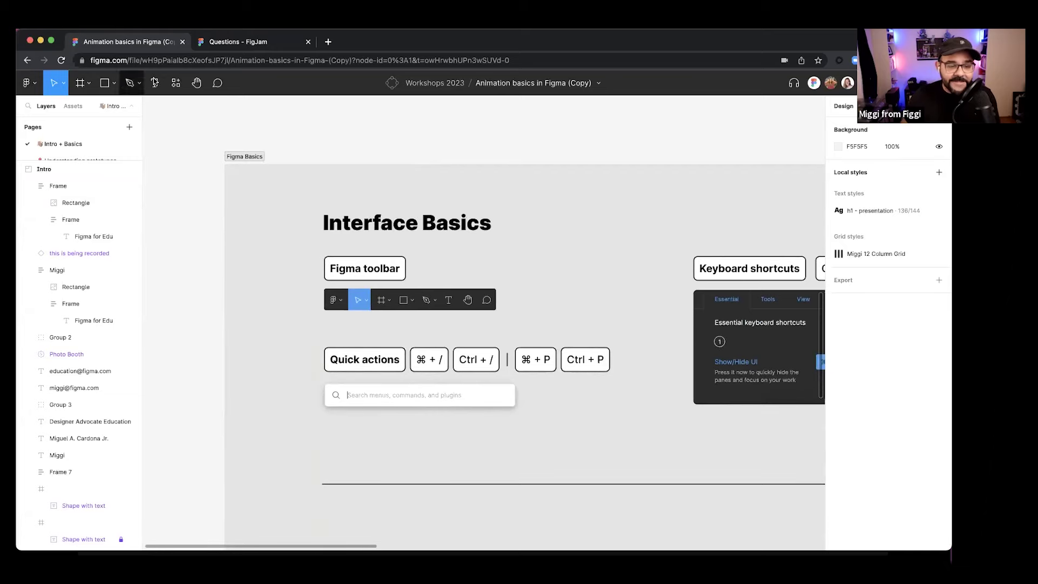
{"action": "left_click", "coordinate": [34, 86]}
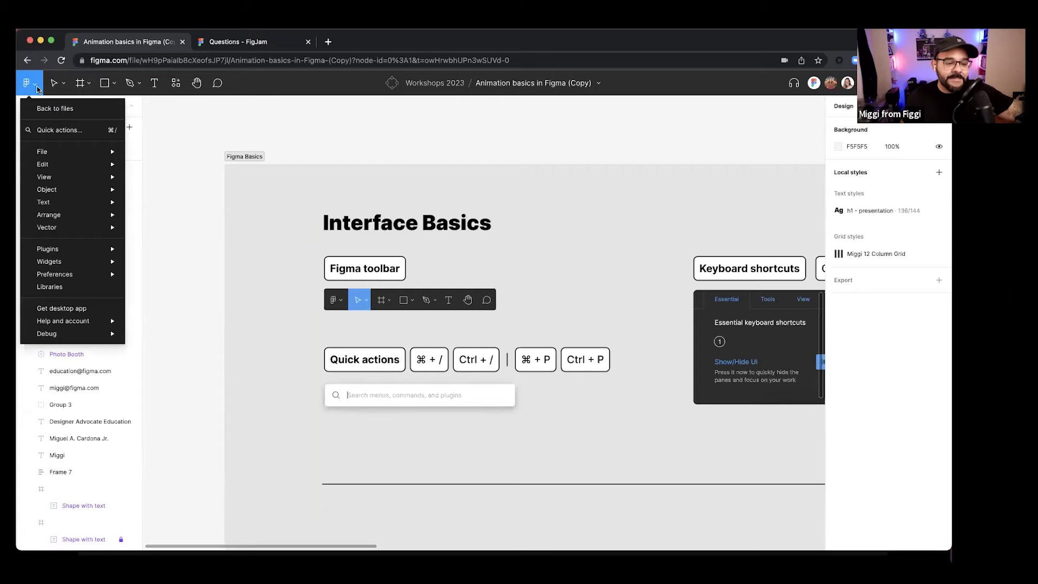
{"action": "mouse_move", "coordinate": [75, 203]}
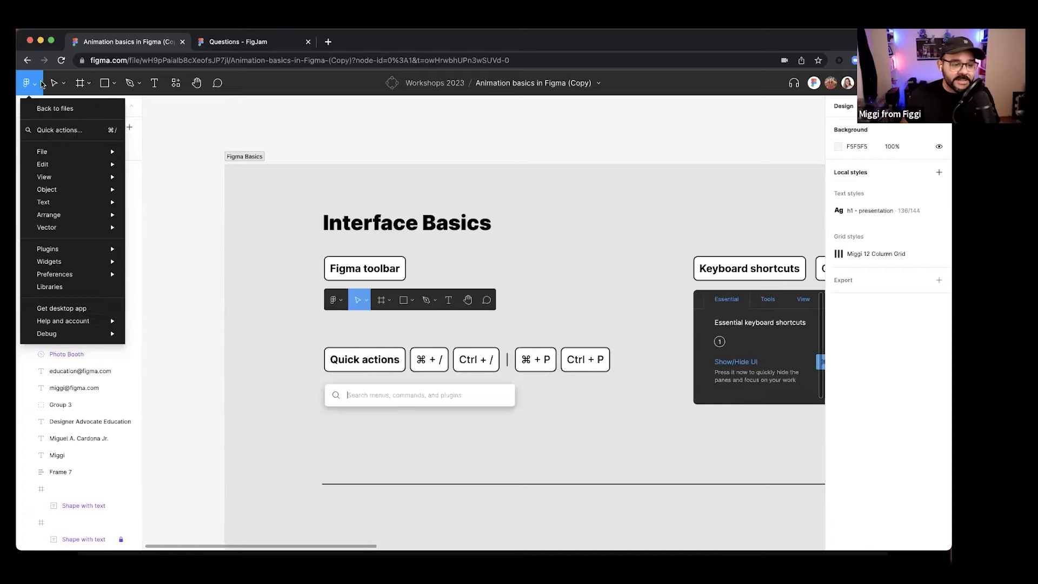
{"action": "left_click", "coordinate": [219, 130]}
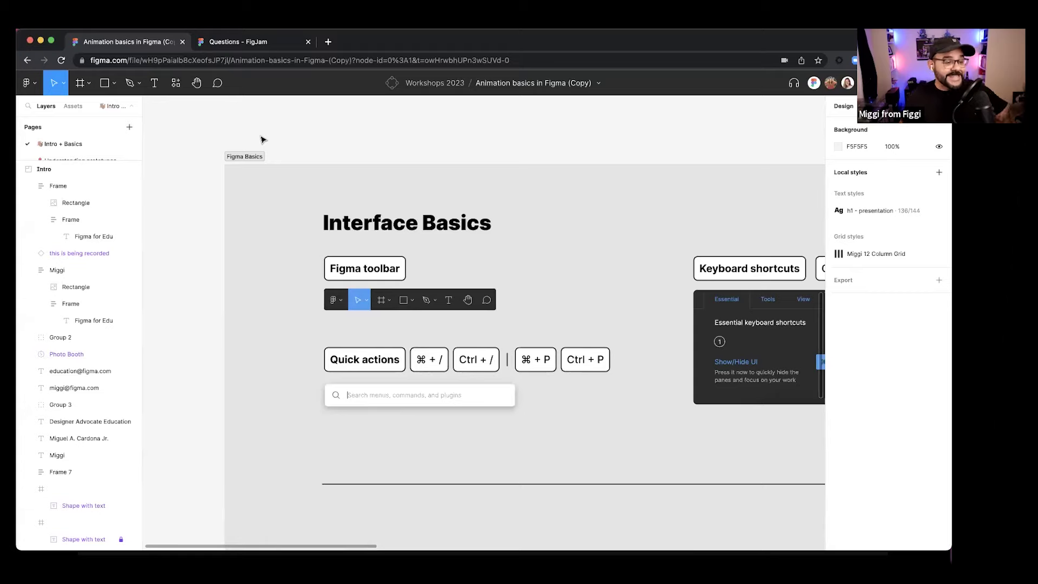
- Pan around the canvas, then bring up and dismiss the Quick actions search
{"action": "scroll", "coordinate": [335, 141], "scroll_direction": "down", "scroll_amount": 2}
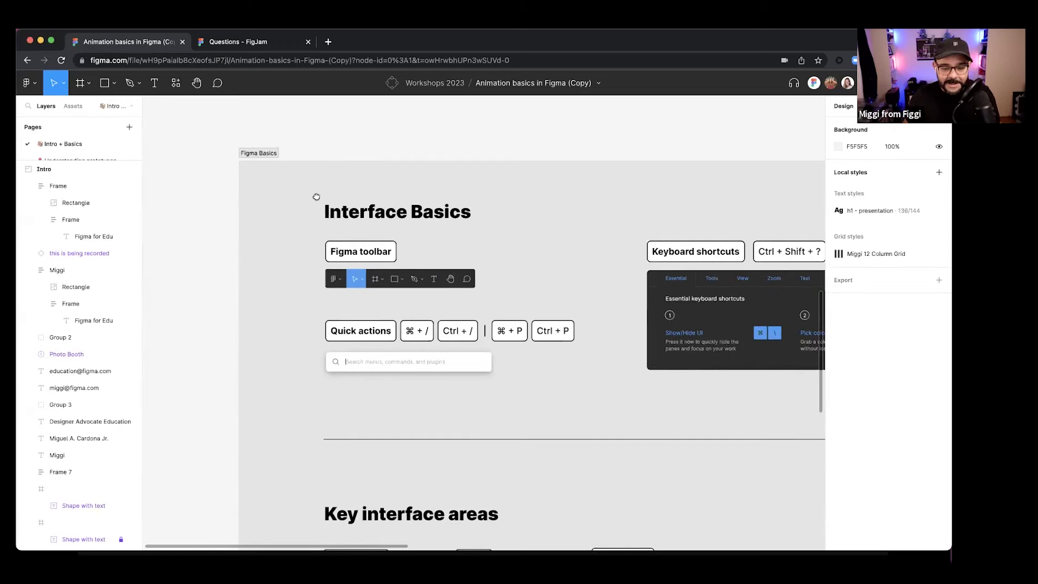
{"action": "scroll", "coordinate": [315, 197], "scroll_direction": "right", "scroll_amount": 3}
{"action": "scroll", "coordinate": [315, 196], "scroll_direction": "down", "scroll_amount": 1}
{"action": "scroll", "coordinate": [256, 298], "scroll_direction": "up", "scroll_amount": 5}
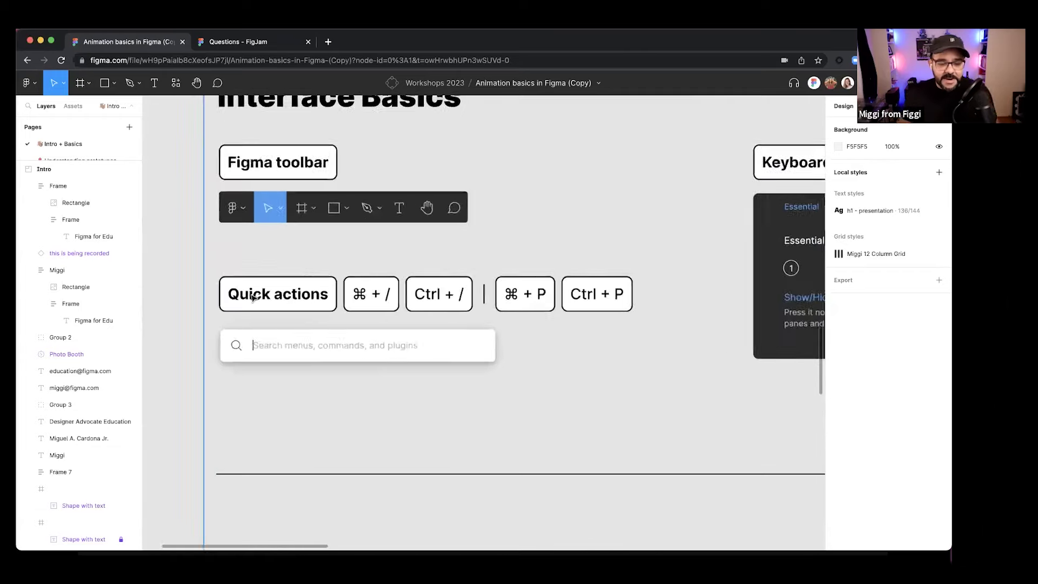
{"action": "scroll", "coordinate": [502, 314], "scroll_direction": "down", "scroll_amount": 4}
{"action": "scroll", "coordinate": [502, 313], "scroll_direction": "down", "scroll_amount": 3}
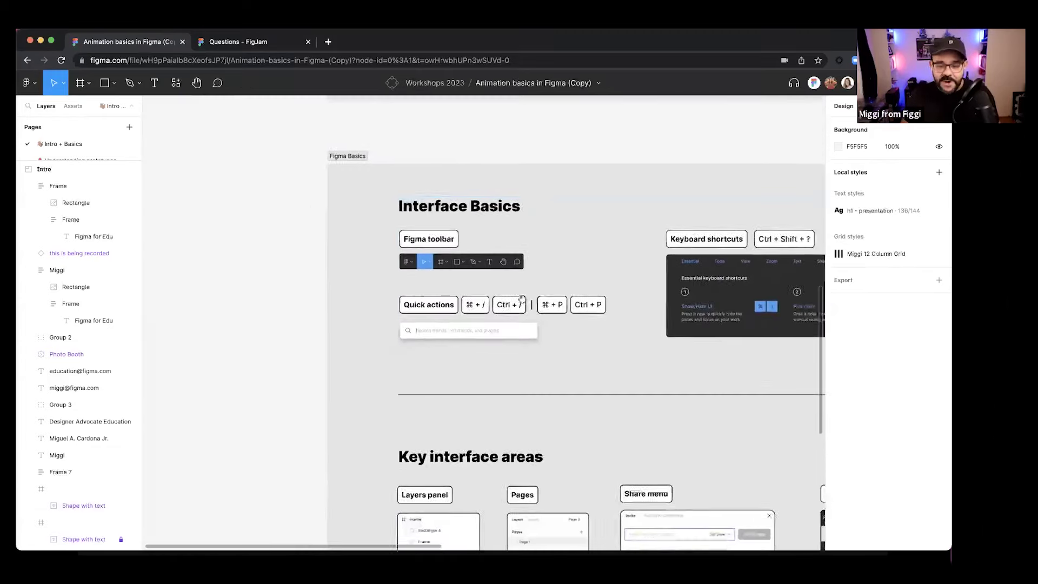
{"action": "scroll", "coordinate": [422, 292], "scroll_direction": "right", "scroll_amount": 3}
{"action": "scroll", "coordinate": [423, 292], "scroll_direction": "up", "scroll_amount": 3}
{"action": "scroll", "coordinate": [364, 346], "scroll_direction": "left", "scroll_amount": 1}
{"action": "scroll", "coordinate": [364, 346], "scroll_direction": "up", "scroll_amount": 1}
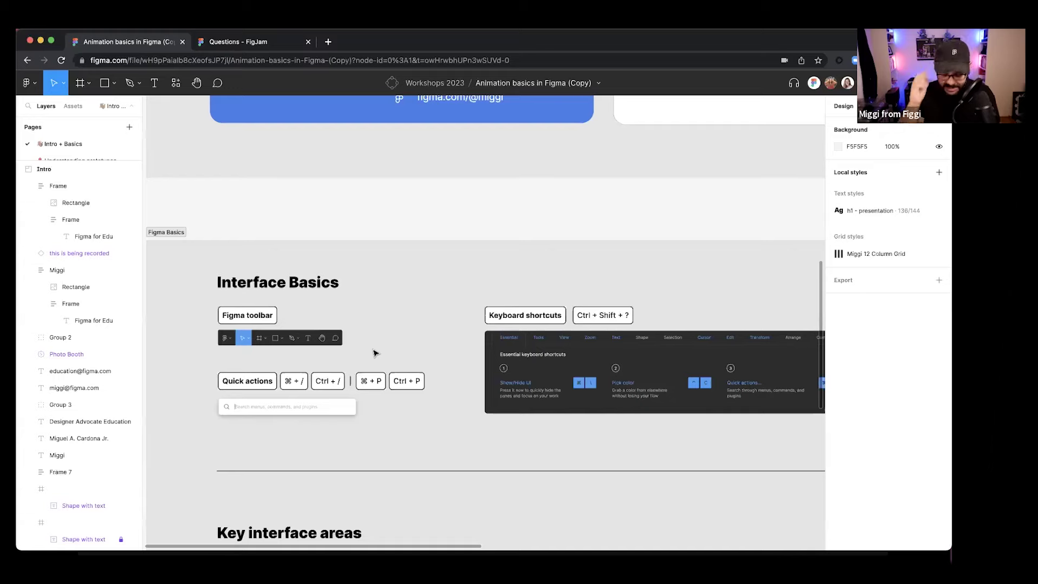
{"action": "key", "text": "super+slash"}
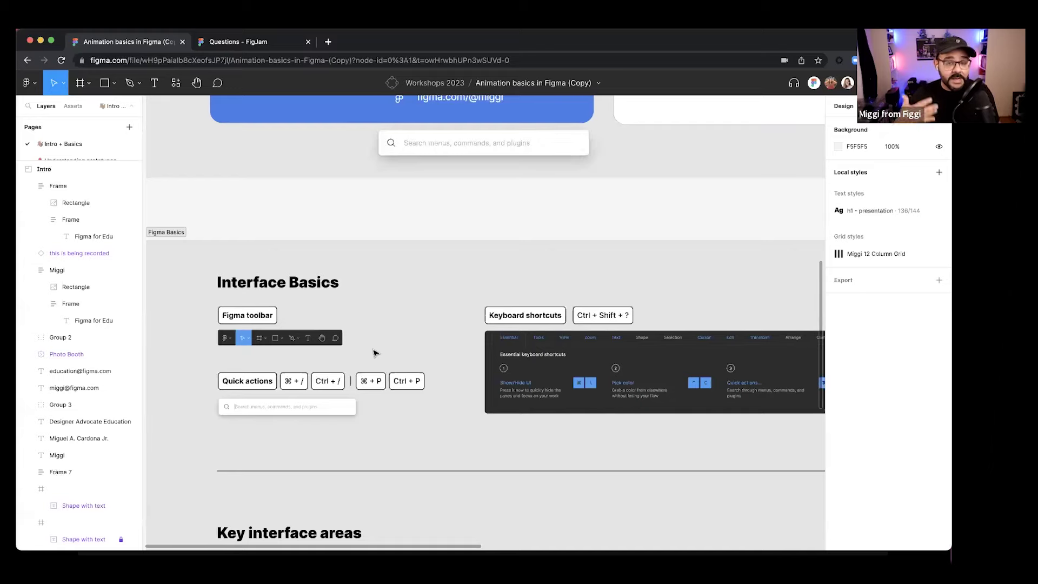
{"action": "scroll", "coordinate": [283, 411], "scroll_direction": "up", "scroll_amount": 5}
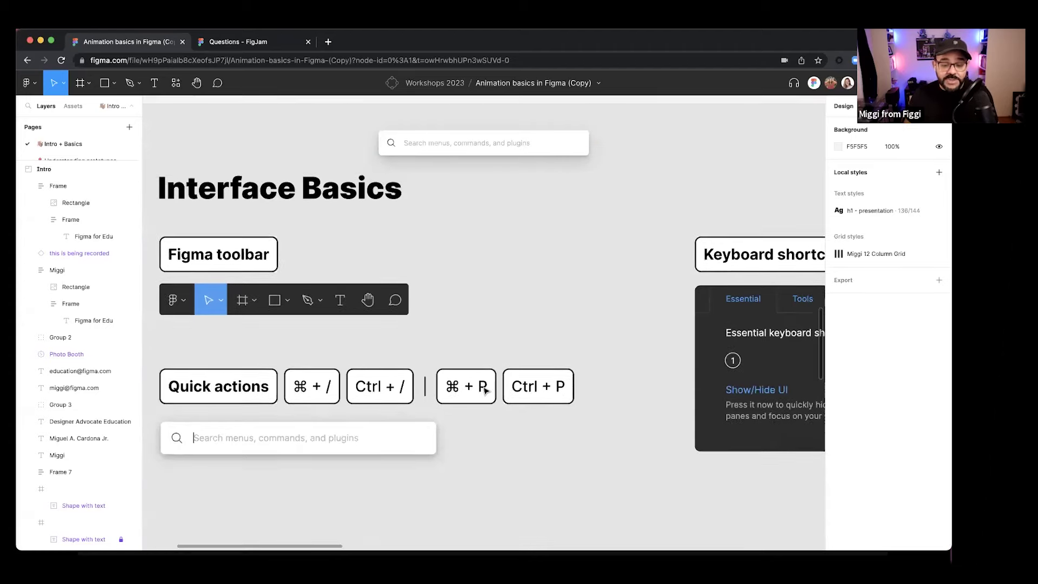
{"action": "scroll", "coordinate": [485, 390], "scroll_direction": "down", "scroll_amount": 3}
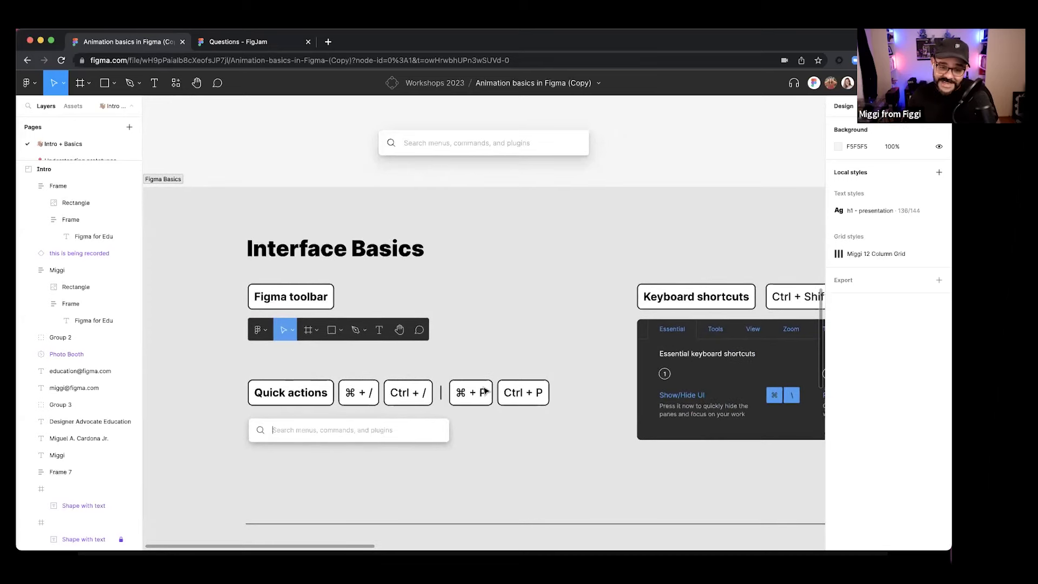
{"action": "key", "text": "Escape"}
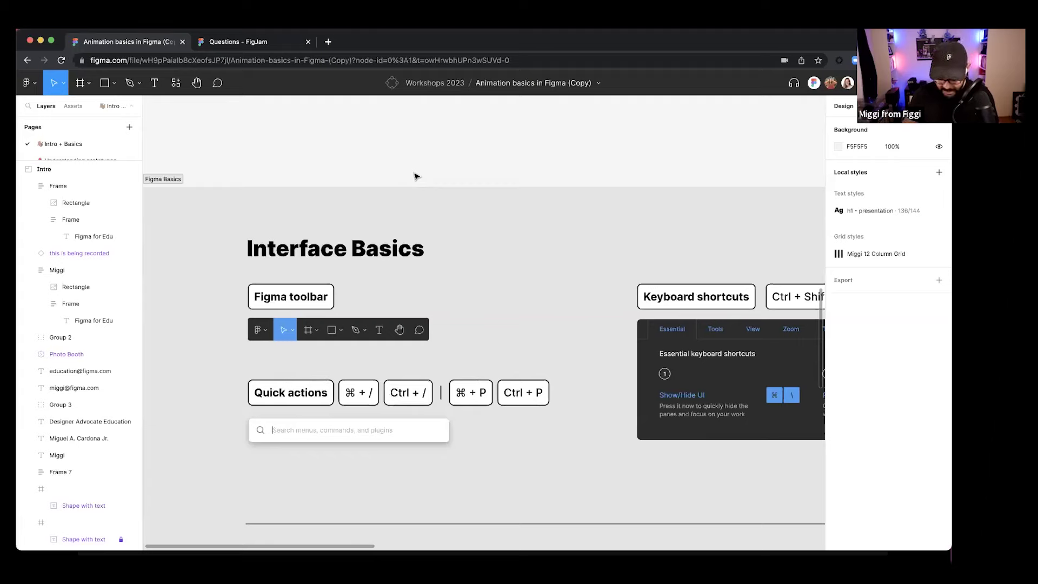
- Search Quick actions for 'keybo' and open the Keyboard shortcuts panel
{"action": "key", "text": "super+/"}
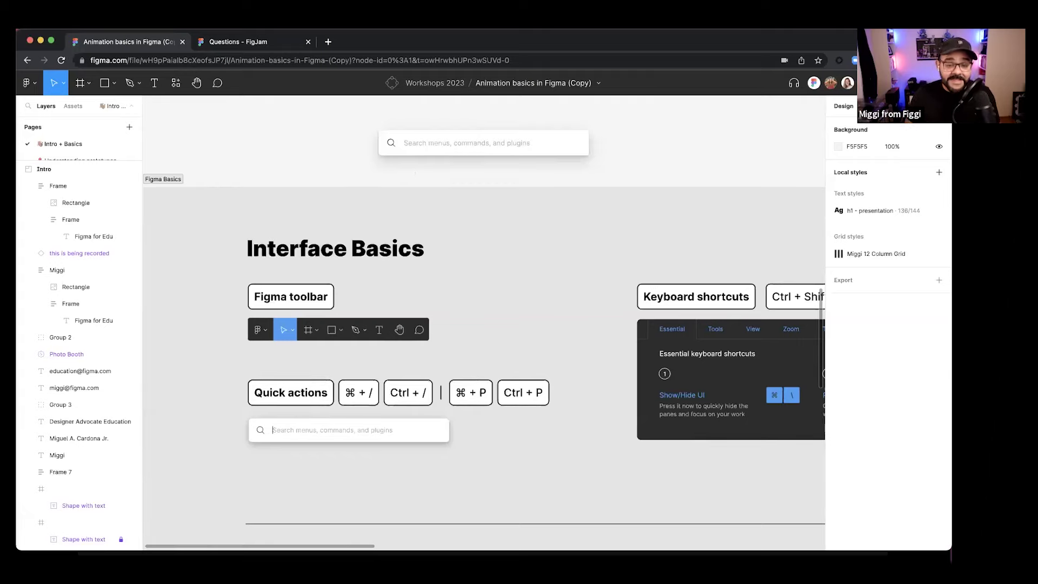
{"action": "type", "text": "keybo"}
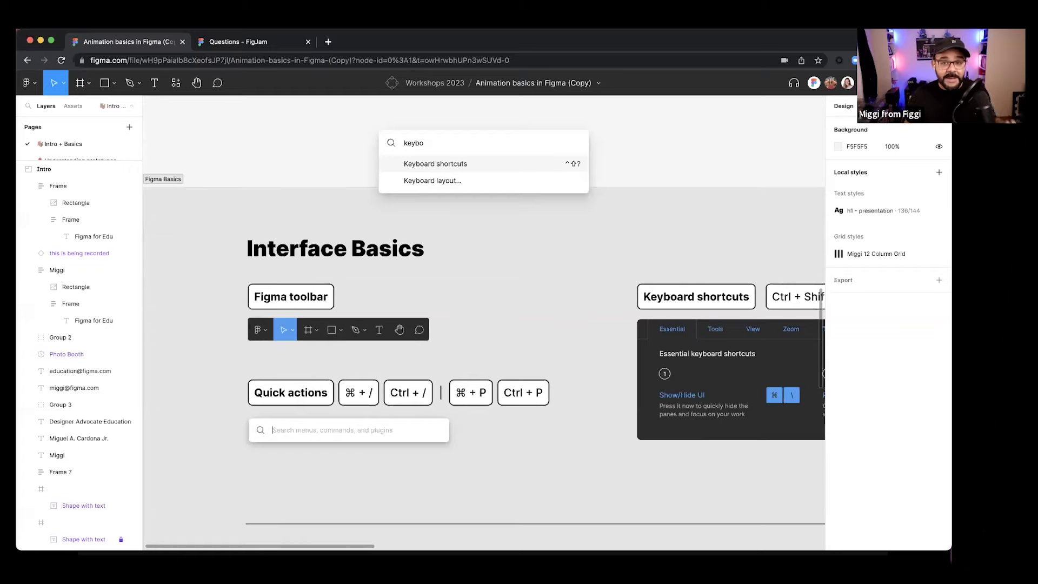
{"action": "key", "text": "Return"}
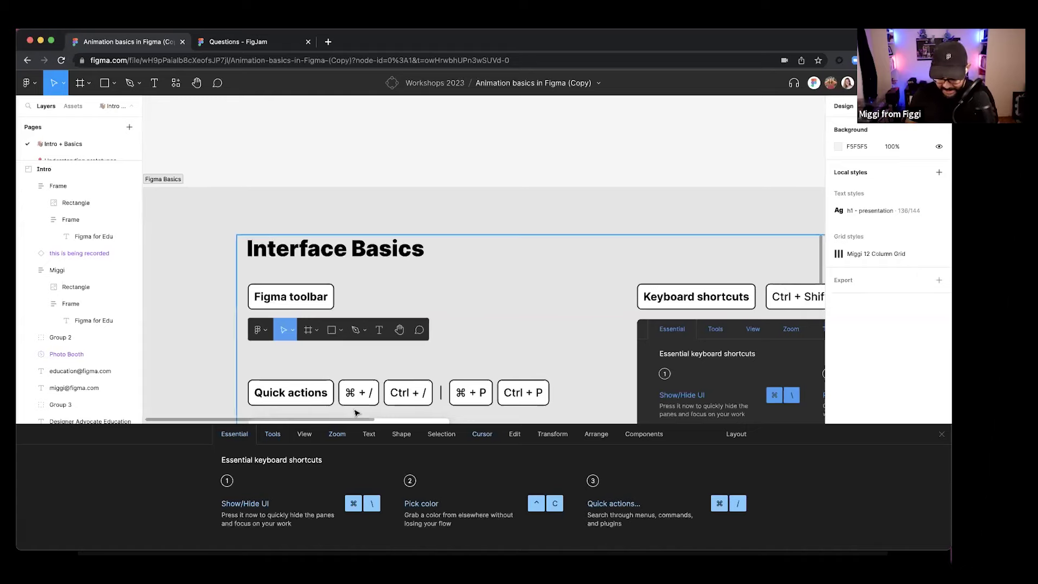
- Close and reopen the keyboard shortcuts reference through the quick actions search
{"action": "key", "text": "super+slash"}
{"action": "type", "text": "key"}
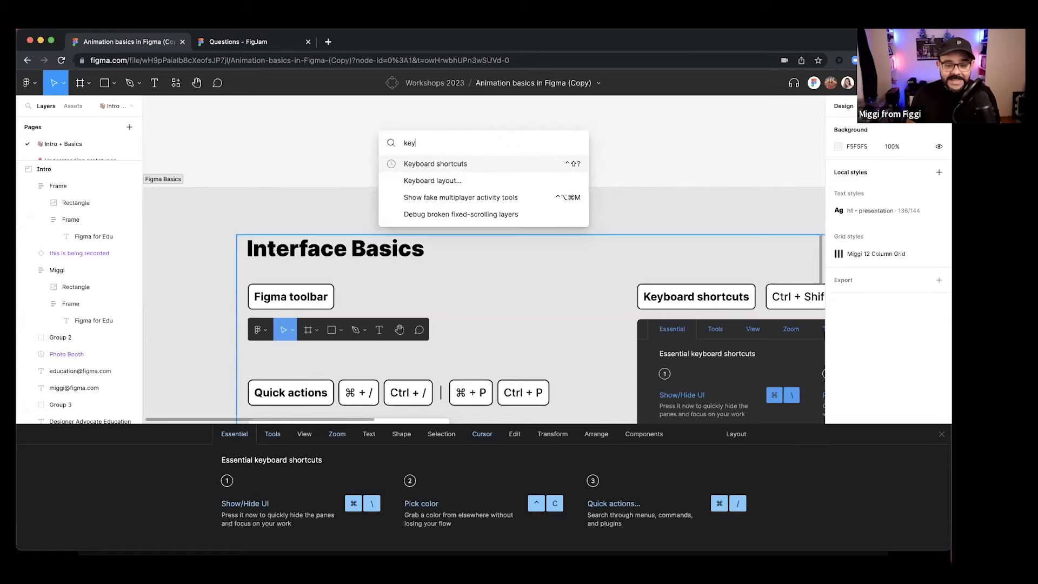
{"action": "key", "text": "Return"}
{"action": "key", "text": "super+slash"}
{"action": "type", "text": "k"}
{"action": "key", "text": "Return"}
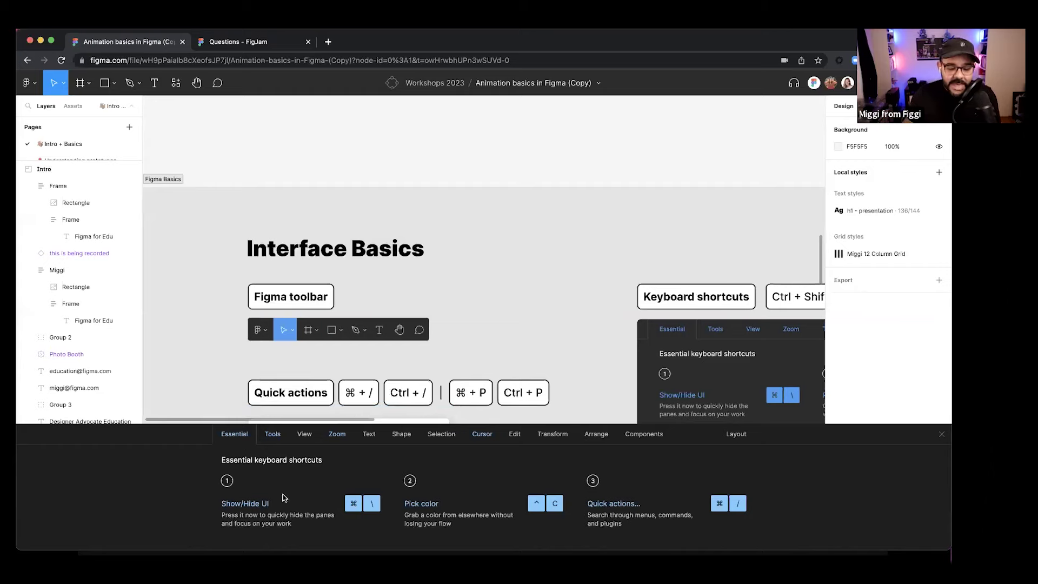
- Review the View, Text and Shape shortcut lists, then close the shortcuts panel
{"action": "left_click", "coordinate": [298, 433]}
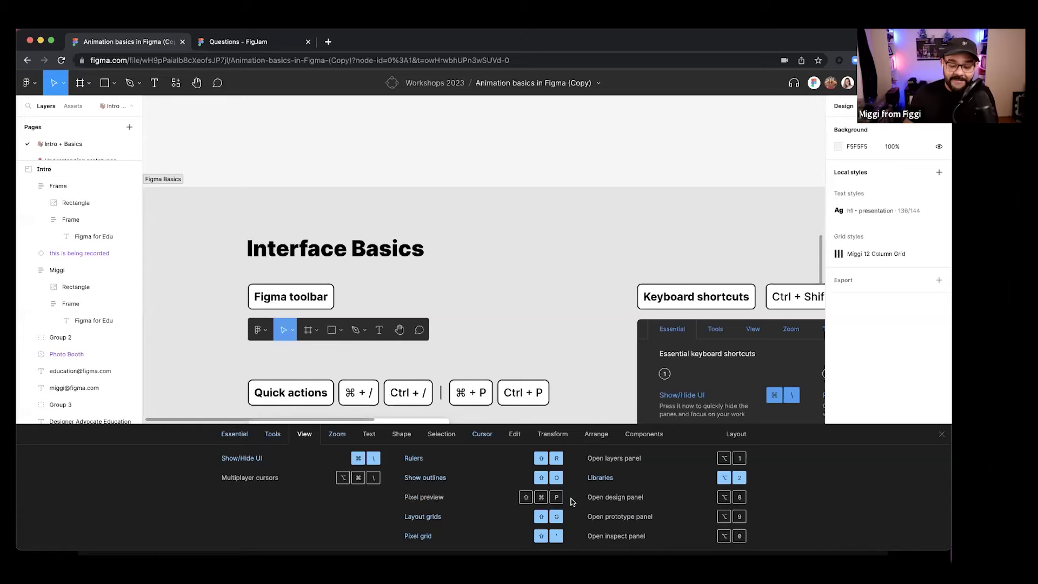
{"action": "left_click", "coordinate": [371, 435]}
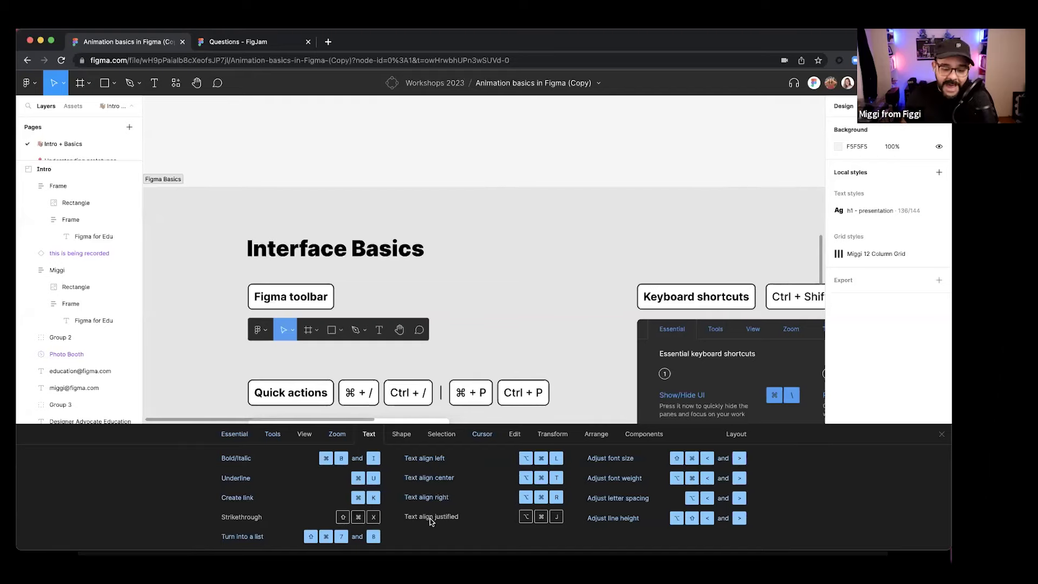
{"action": "left_click", "coordinate": [400, 434]}
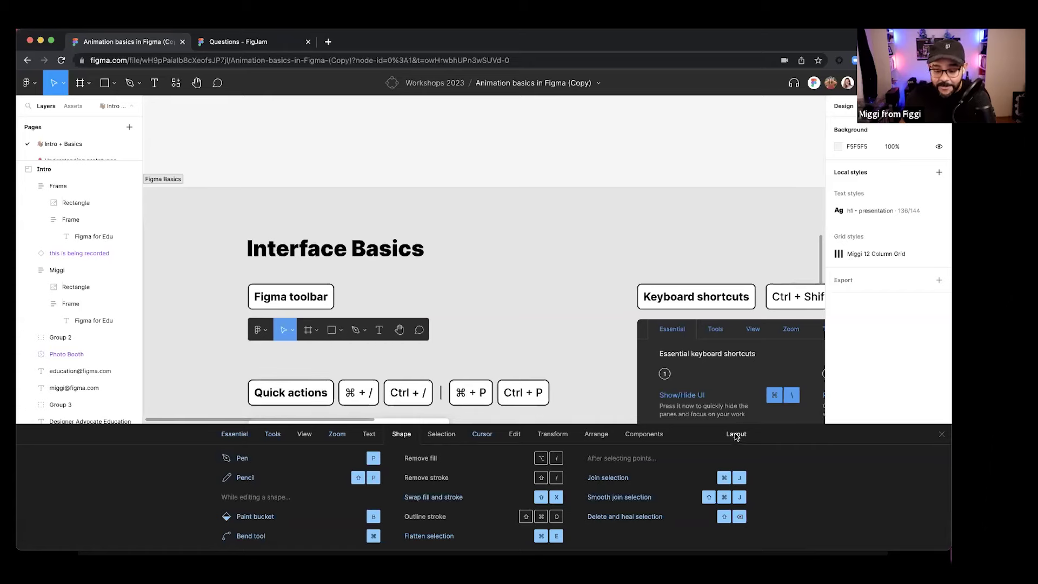
{"action": "left_click", "coordinate": [940, 435]}
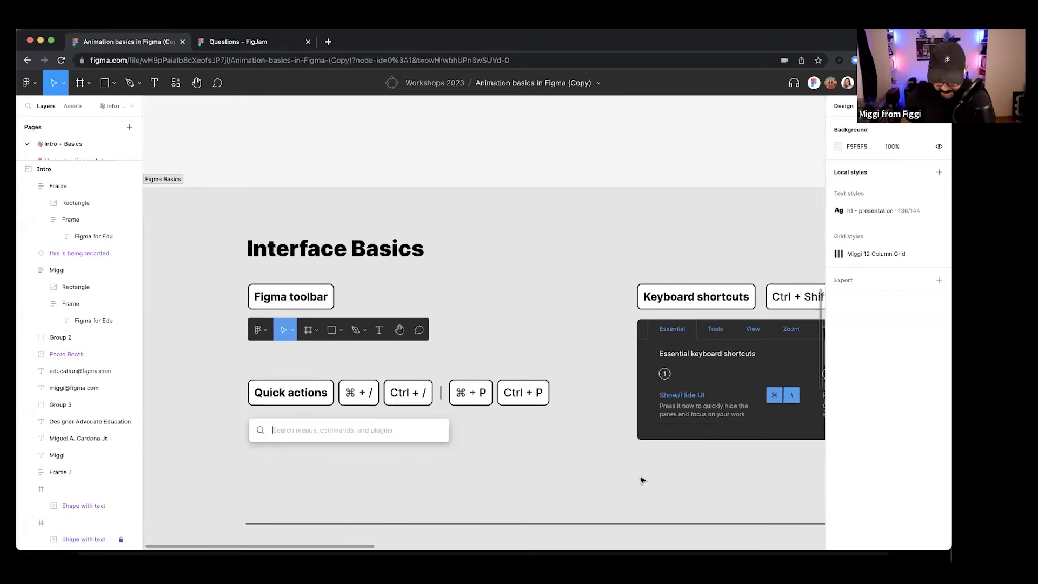
{"action": "key", "text": "super+slash"}
{"action": "type", "text": "ke"}
{"action": "key", "text": "Return"}
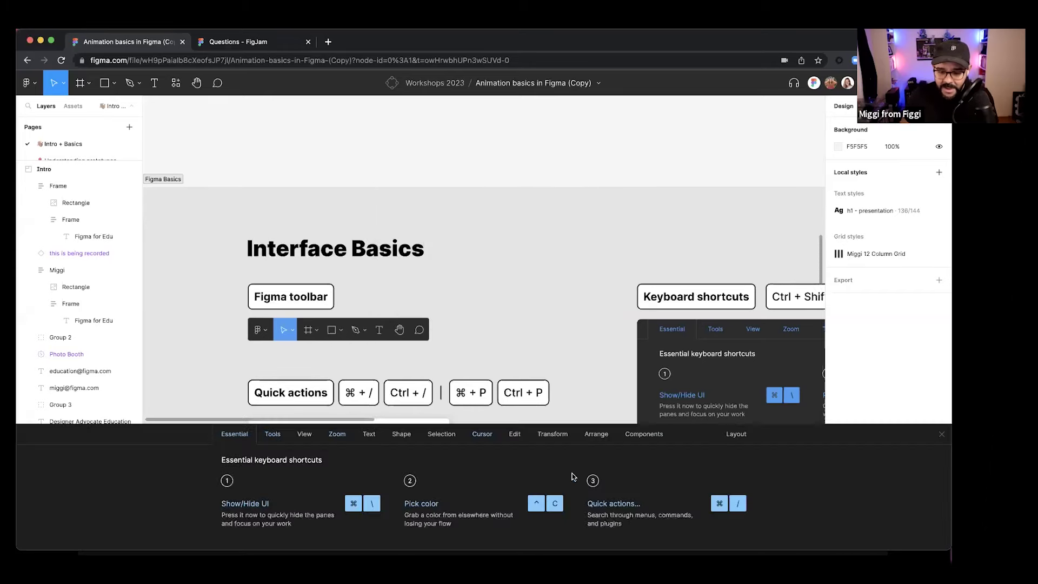
{"action": "left_click", "coordinate": [730, 436]}
{"action": "left_click", "coordinate": [336, 461]}
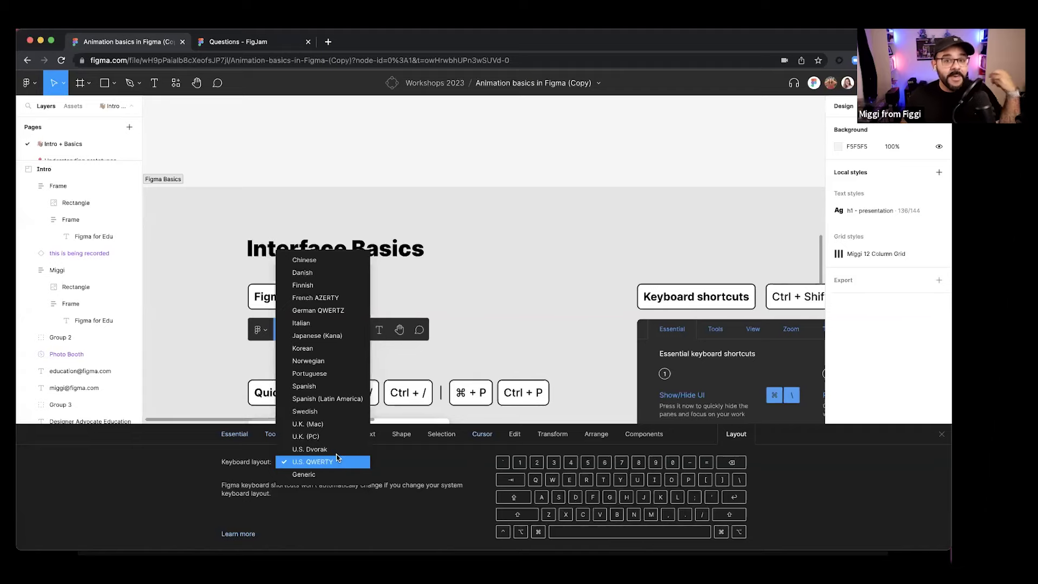
{"action": "left_click", "coordinate": [313, 386]}
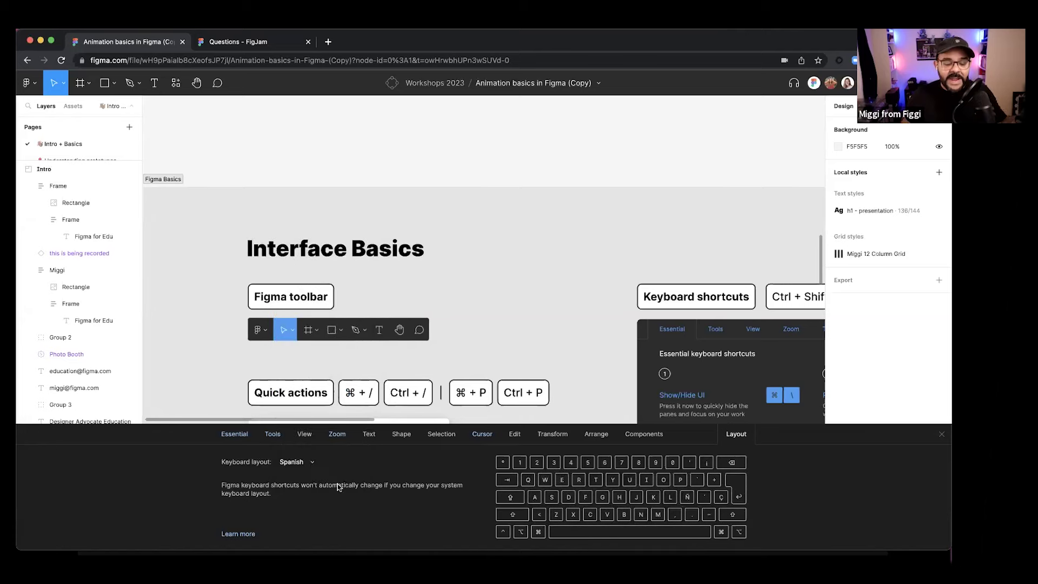
{"action": "left_click", "coordinate": [237, 435]}
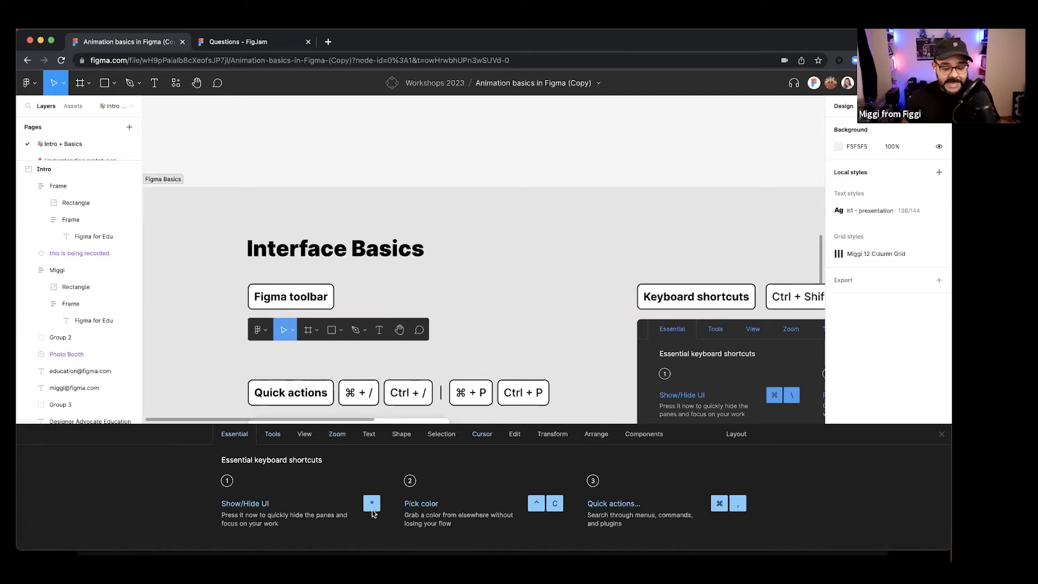
{"action": "left_click", "coordinate": [735, 434]}
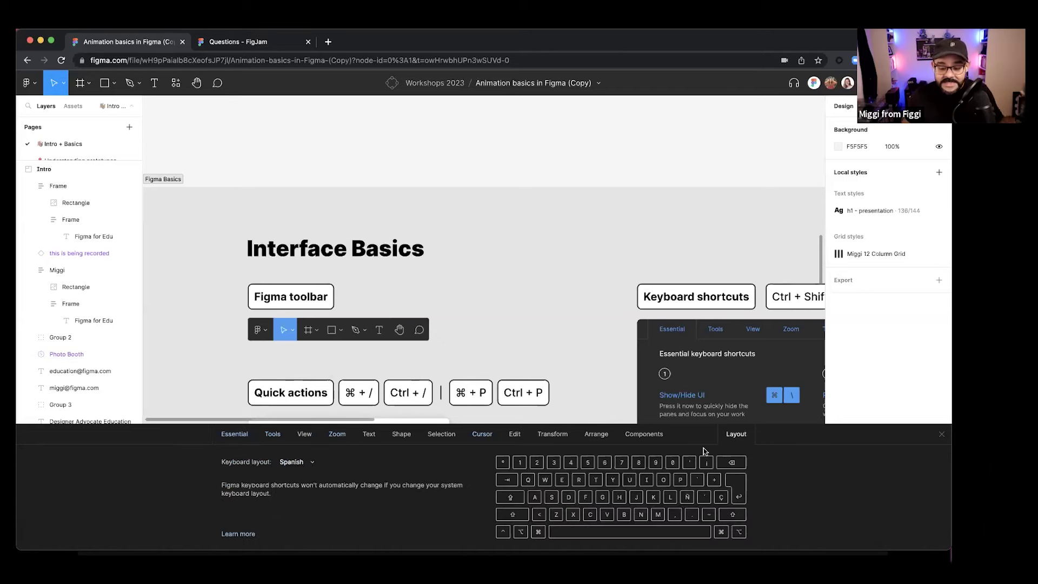
{"action": "left_click", "coordinate": [303, 462]}
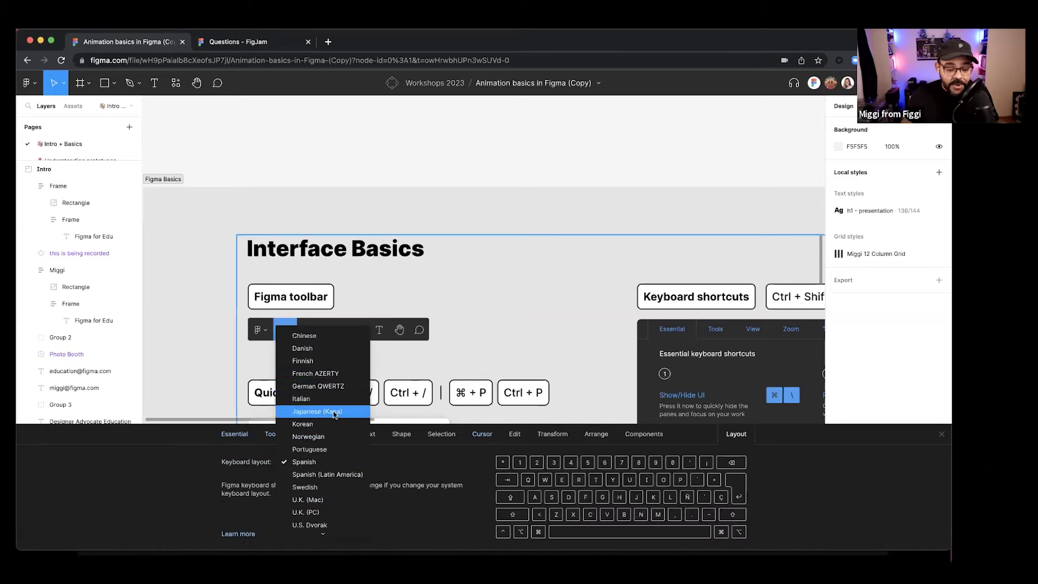
{"action": "mouse_move", "coordinate": [311, 534]}
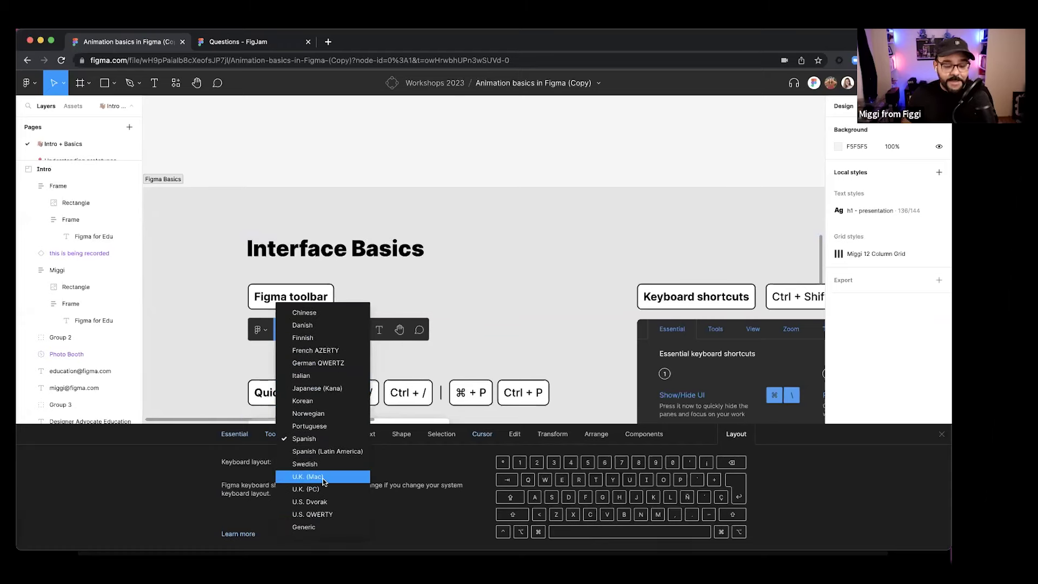
{"action": "left_click", "coordinate": [323, 515]}
{"action": "key", "text": "Escape"}
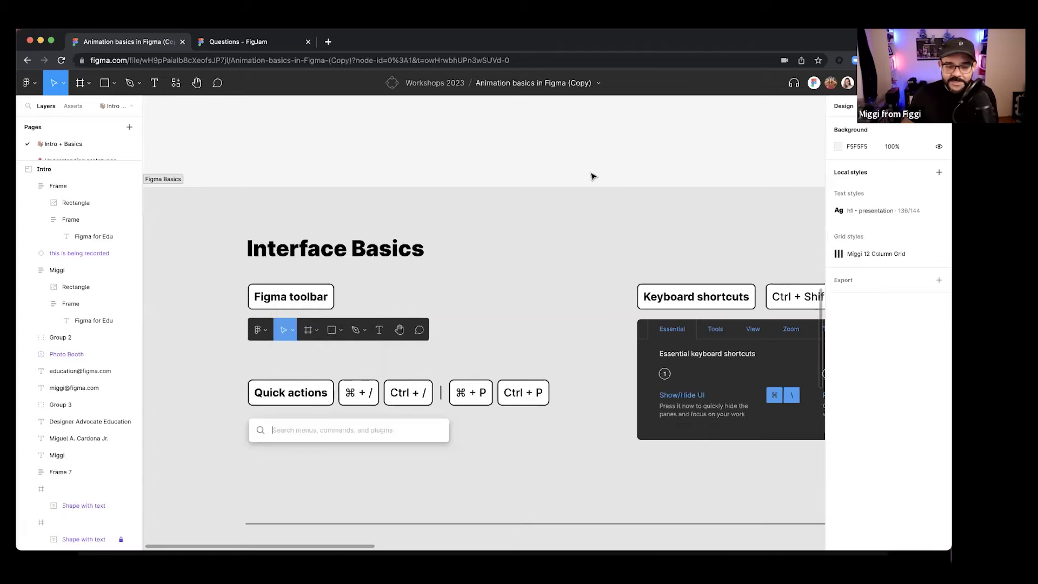
{"action": "scroll", "coordinate": [593, 176], "scroll_direction": "down", "scroll_amount": 5}
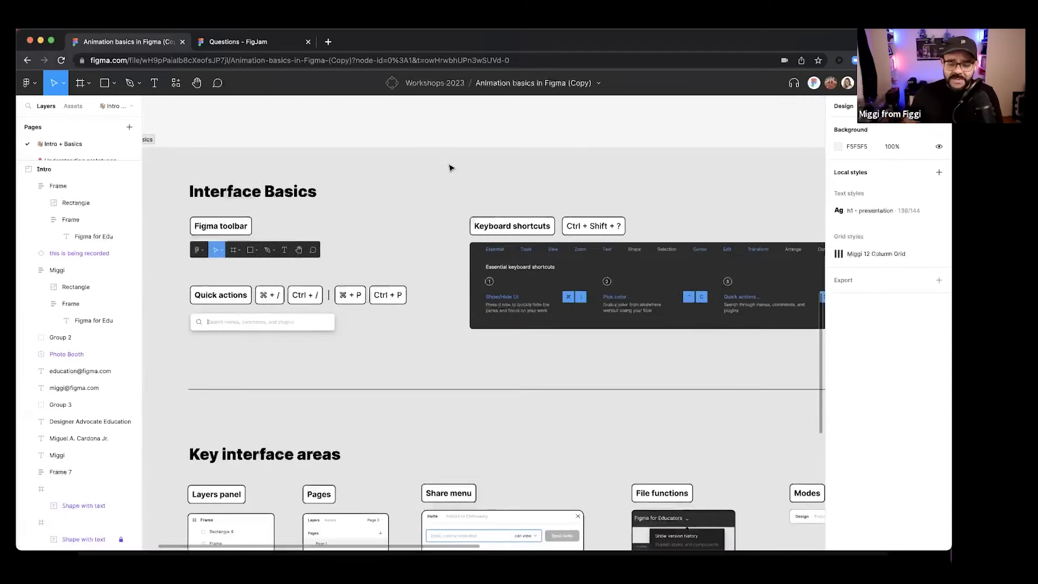
{"action": "scroll", "coordinate": [449, 168], "scroll_direction": "down", "scroll_amount": 3}
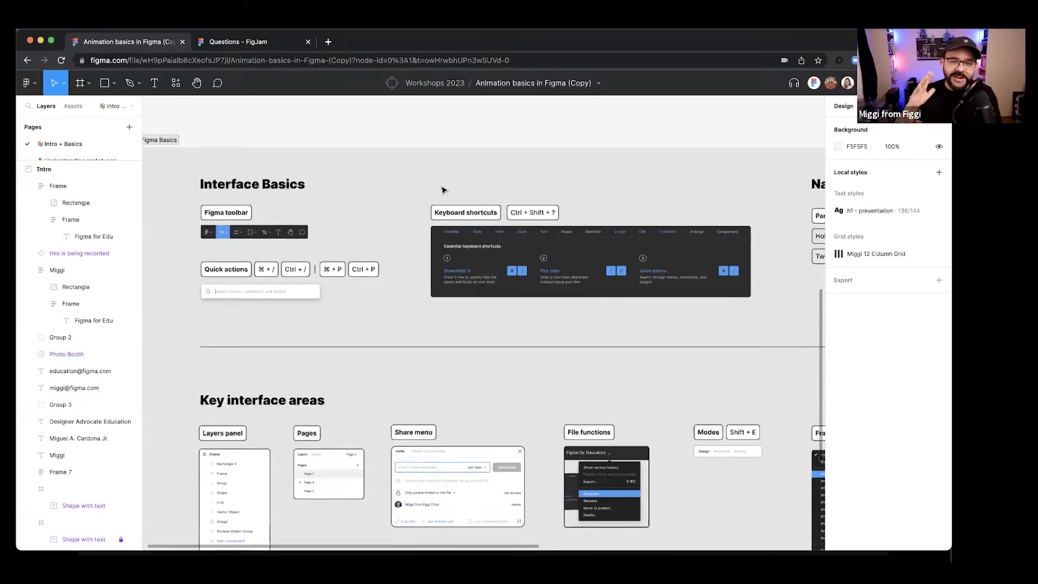
- Pan across the canvas to the Navigating the Canvas title, demonstrating panning
{"action": "left_click_drag", "start_coordinate": [530, 186], "coordinate": [319, 180]}
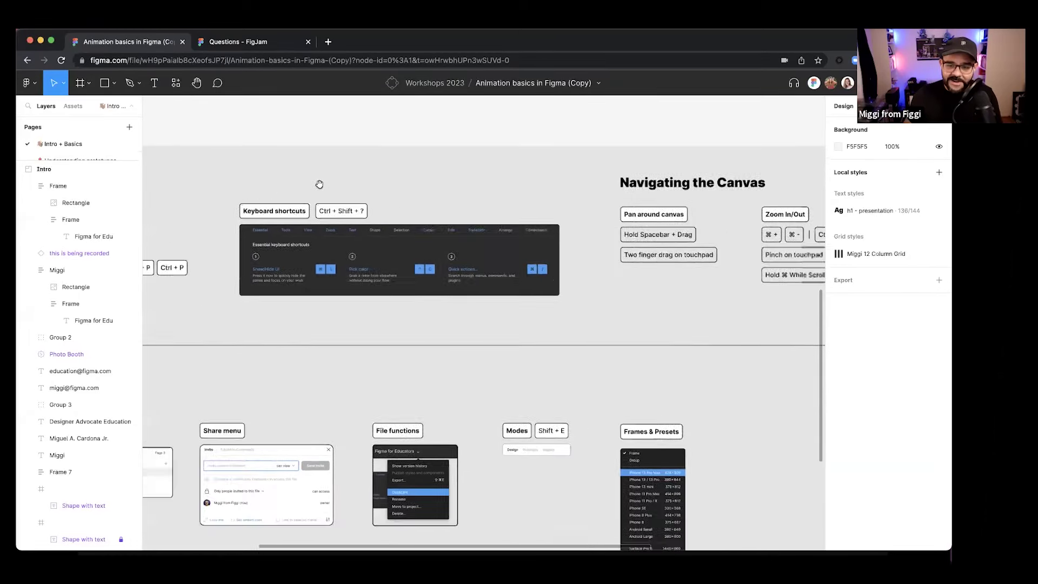
{"action": "left_click_drag", "start_coordinate": [632, 200], "coordinate": [481, 209]}
{"action": "scroll", "coordinate": [482, 215], "scroll_direction": "up", "scroll_amount": 5}
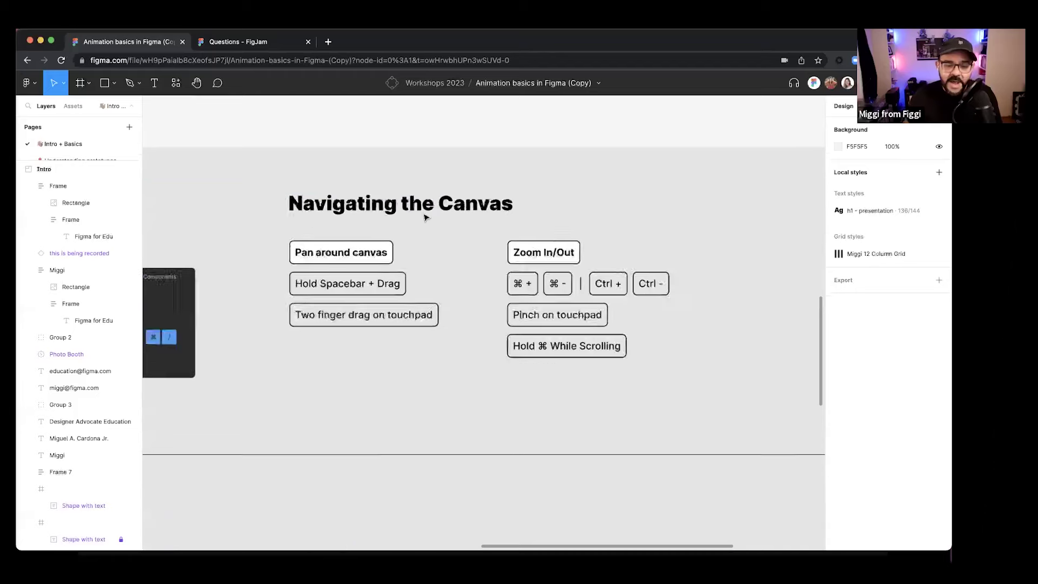
{"action": "scroll", "coordinate": [473, 244], "scroll_direction": "right", "scroll_amount": 2}
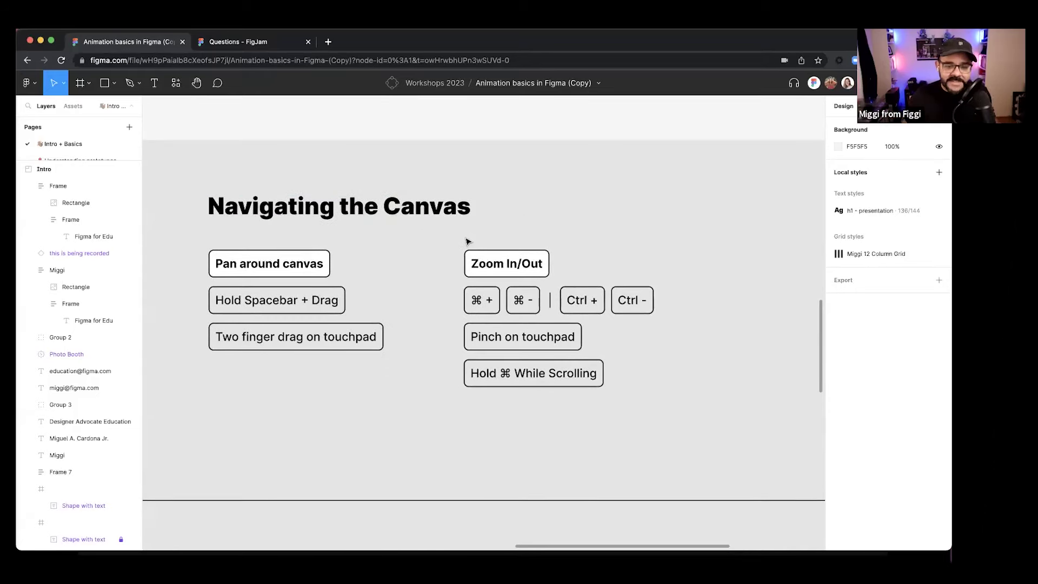
{"action": "scroll", "coordinate": [468, 241], "scroll_direction": "down", "scroll_amount": 10}
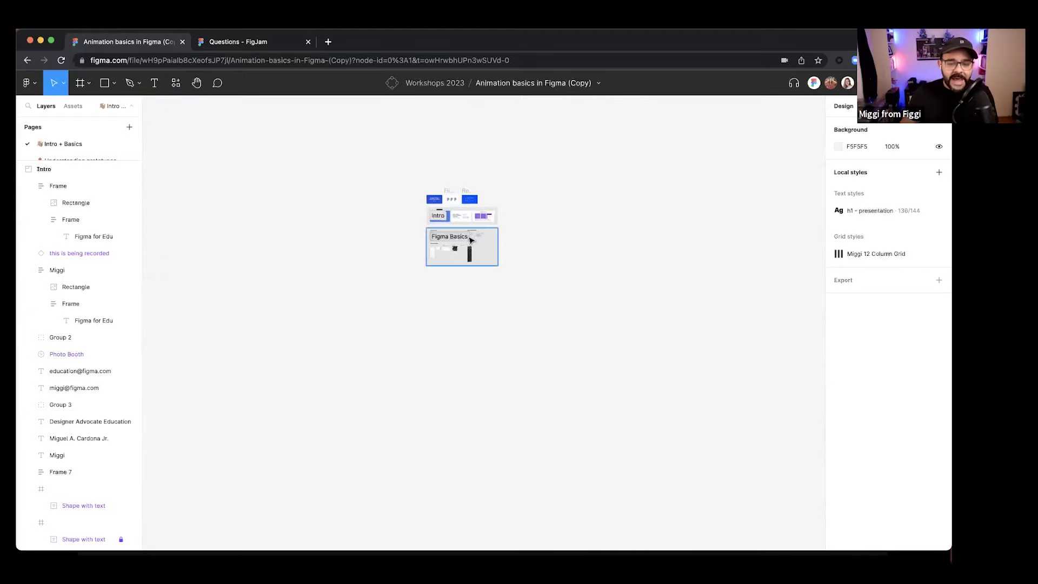
{"action": "scroll", "coordinate": [470, 240], "scroll_direction": "up", "scroll_amount": 10}
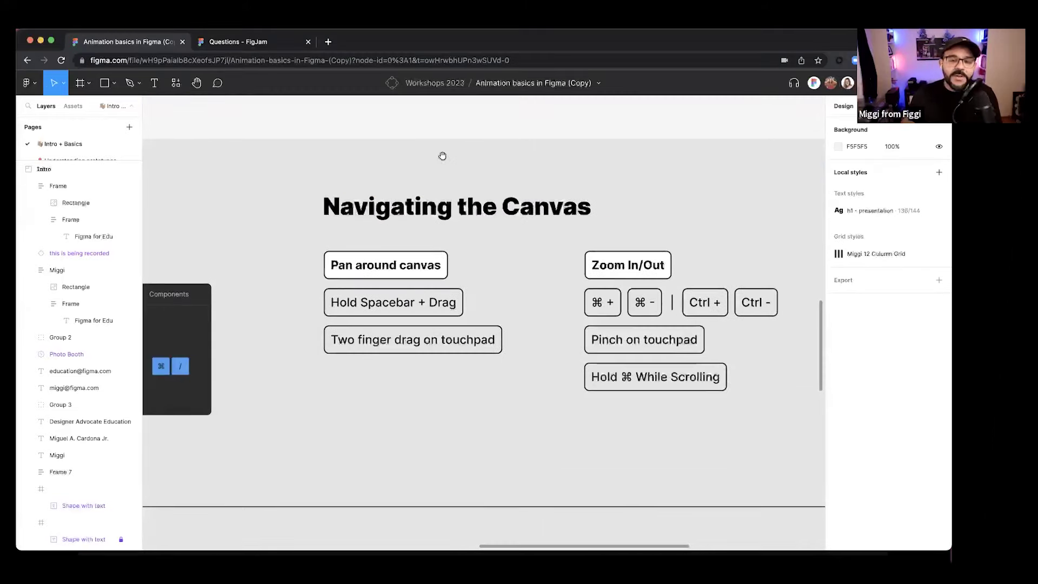
{"action": "scroll", "coordinate": [442, 155], "scroll_direction": "right", "scroll_amount": 3}
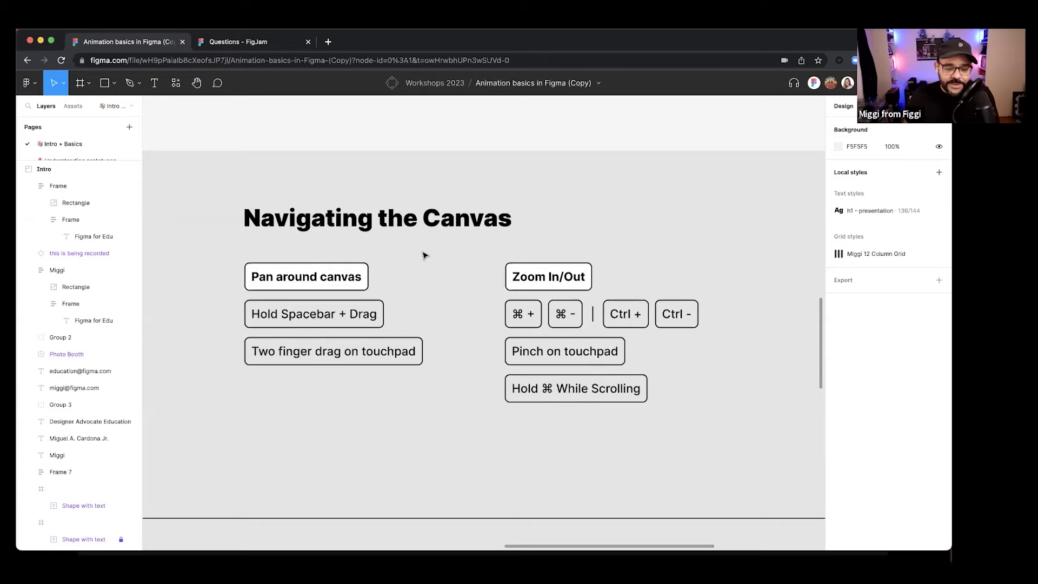
{"action": "left_click_drag", "start_coordinate": [316, 352], "coordinate": [271, 399]}
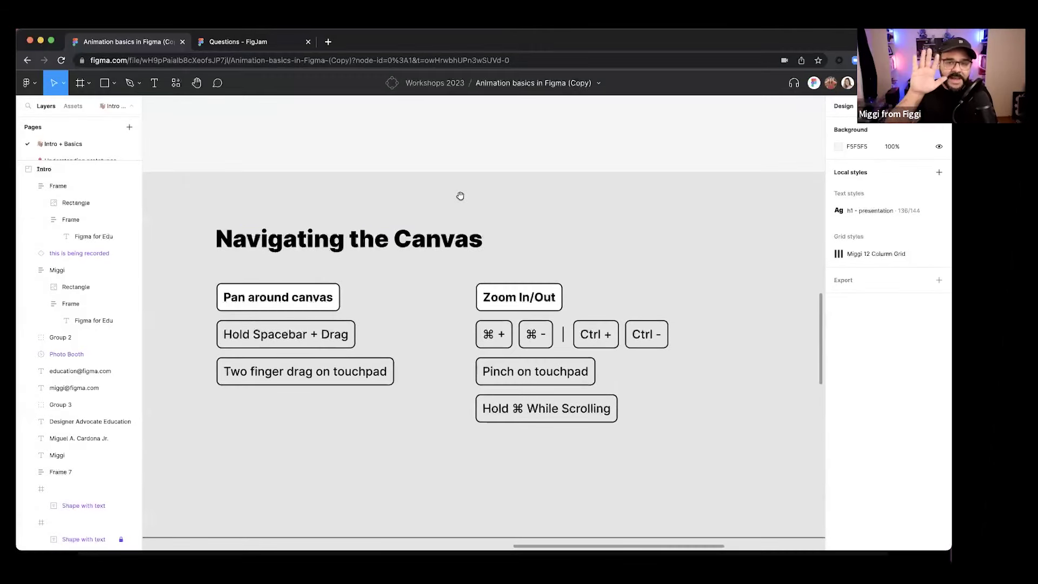
{"action": "left_click_drag", "start_coordinate": [382, 373], "coordinate": [444, 352]}
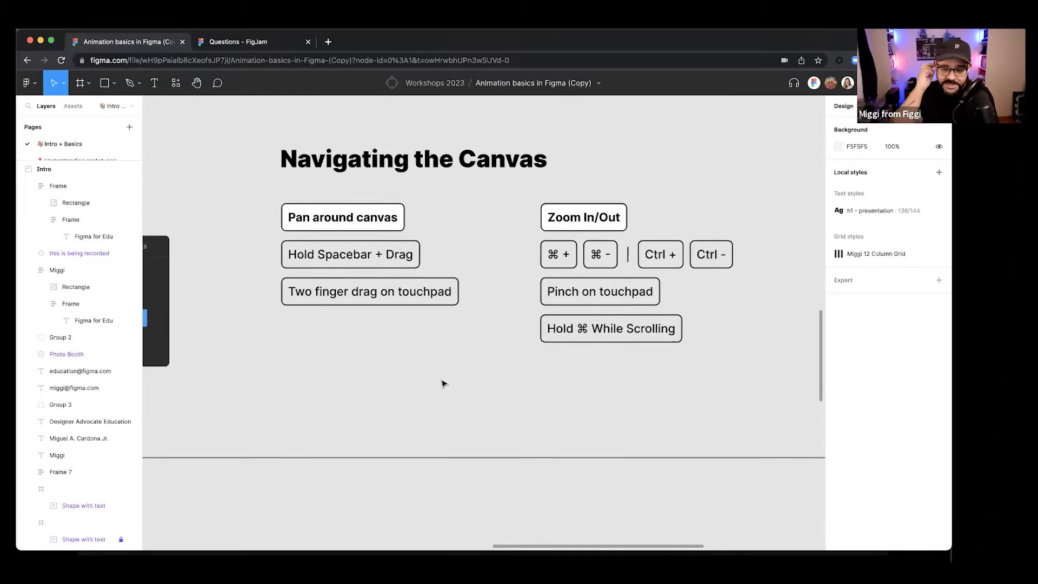
- Demonstrate zooming in and out with Cmd-scroll, Cmd + and Cmd -
{"action": "scroll", "coordinate": [364, 362], "scroll_direction": "up", "scroll_amount": 5}
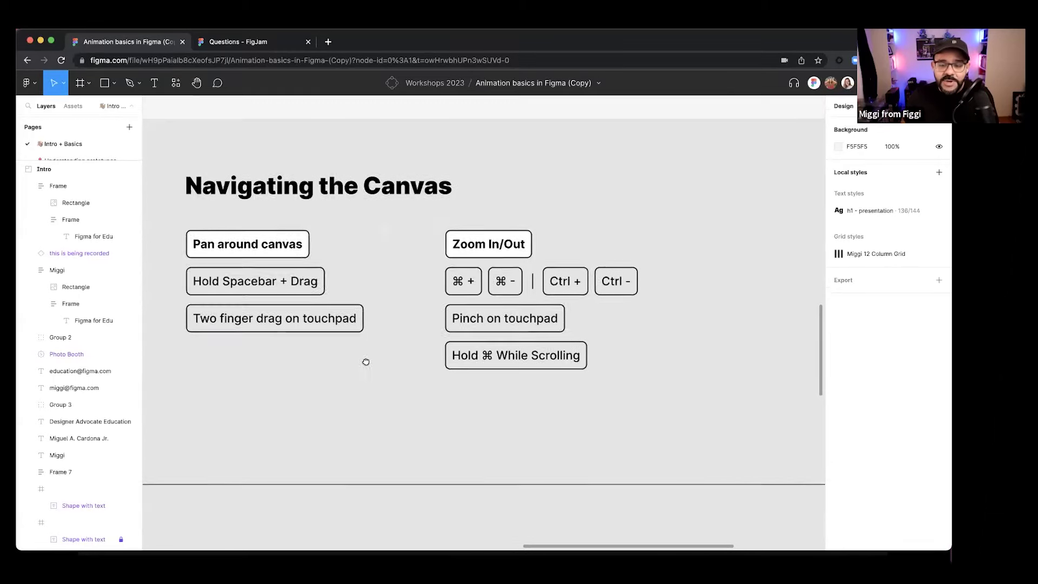
{"action": "scroll", "coordinate": [459, 361], "scroll_direction": "up", "scroll_amount": 3}
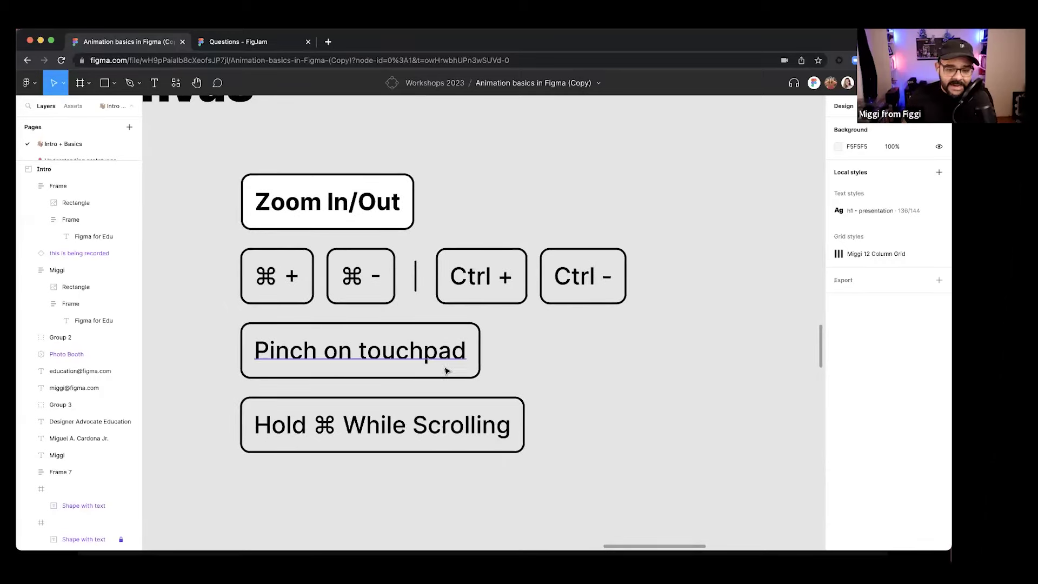
{"action": "scroll", "coordinate": [445, 366], "scroll_direction": "down", "scroll_amount": 5}
{"action": "scroll", "coordinate": [446, 364], "scroll_direction": "up", "scroll_amount": 5}
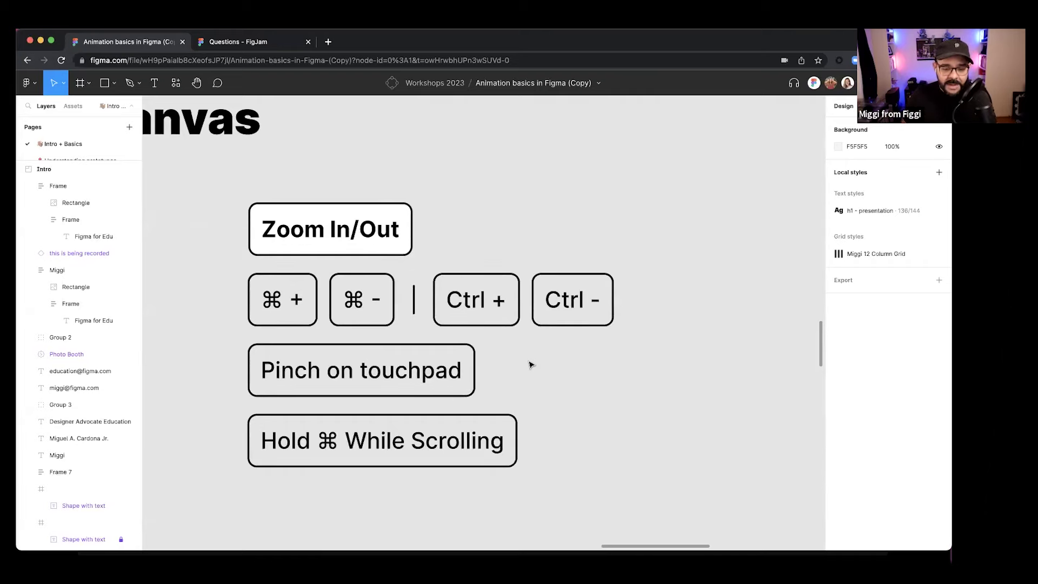
{"action": "key", "text": "super+equal"}
{"action": "key", "text": "super+equal"}
{"action": "key", "text": "super+minus"}
{"action": "key", "text": "super+minus"}
{"action": "key", "text": "super+minus"}
{"action": "key", "text": "super+minus"}
{"action": "key", "text": "super+equal"}
{"action": "key", "text": "super+equal"}
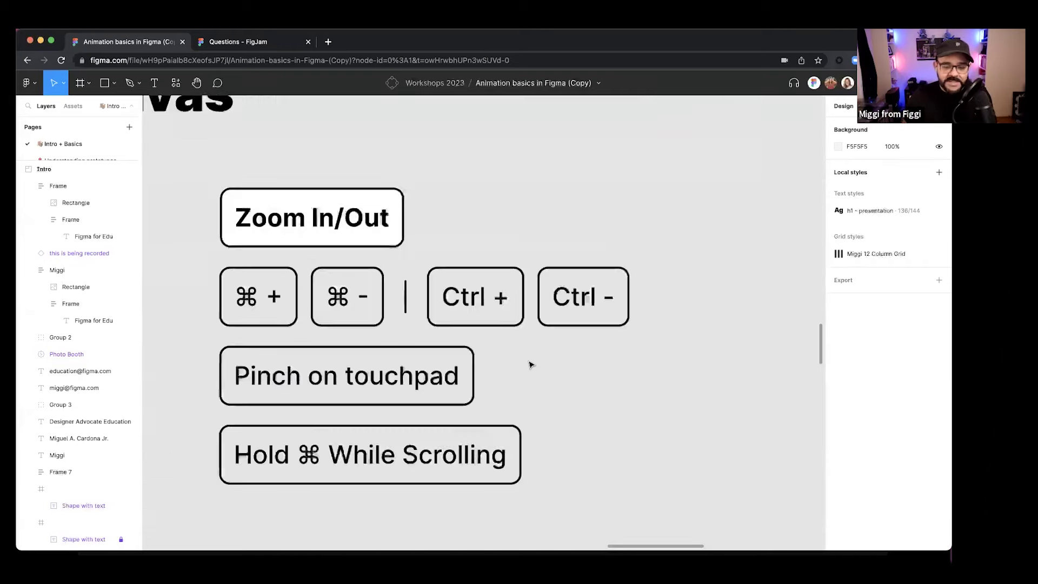
{"action": "scroll", "coordinate": [529, 364], "scroll_direction": "down", "scroll_amount": 5}
{"action": "scroll", "coordinate": [540, 302], "scroll_direction": "up", "scroll_amount": 2}
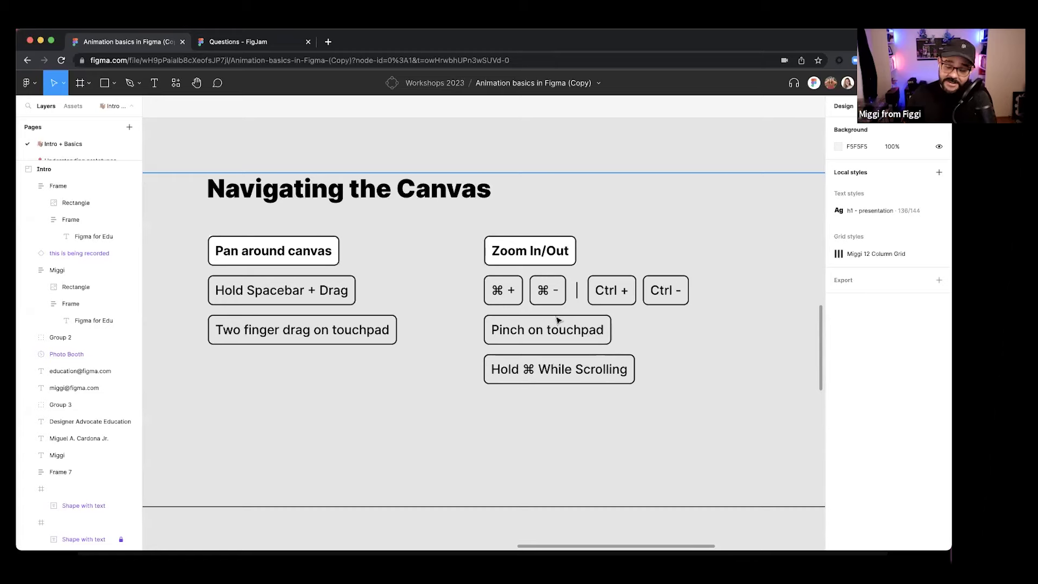
- Select Figma Basics, scroll to Key interface areas, and enlarge the Pages list
{"action": "left_click", "coordinate": [528, 128]}
{"action": "scroll", "coordinate": [524, 129], "scroll_direction": "down", "scroll_amount": 2}
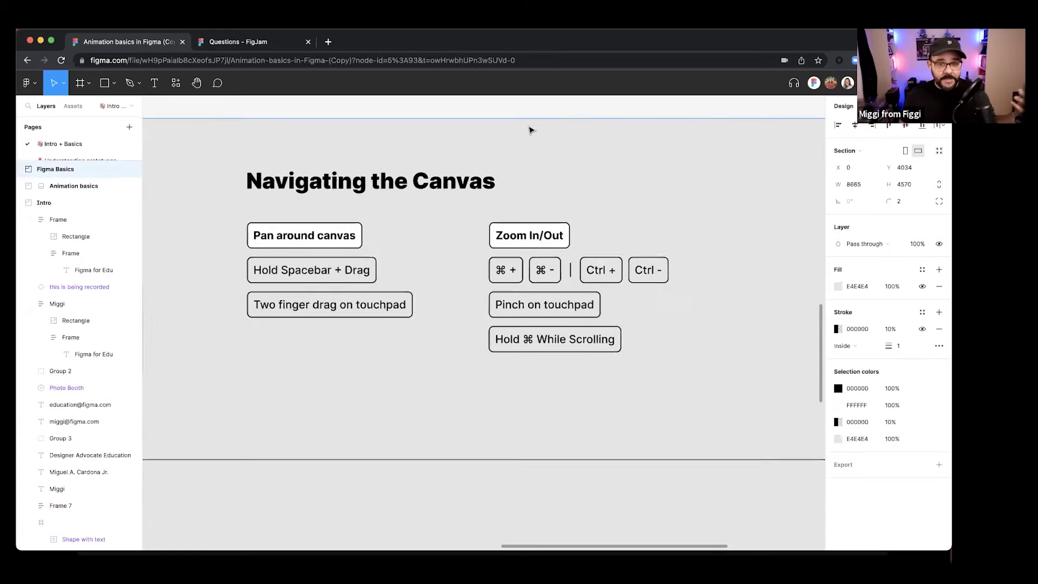
{"action": "scroll", "coordinate": [528, 131], "scroll_direction": "down", "scroll_amount": 5}
{"action": "scroll", "coordinate": [432, 241], "scroll_direction": "up", "scroll_amount": 3}
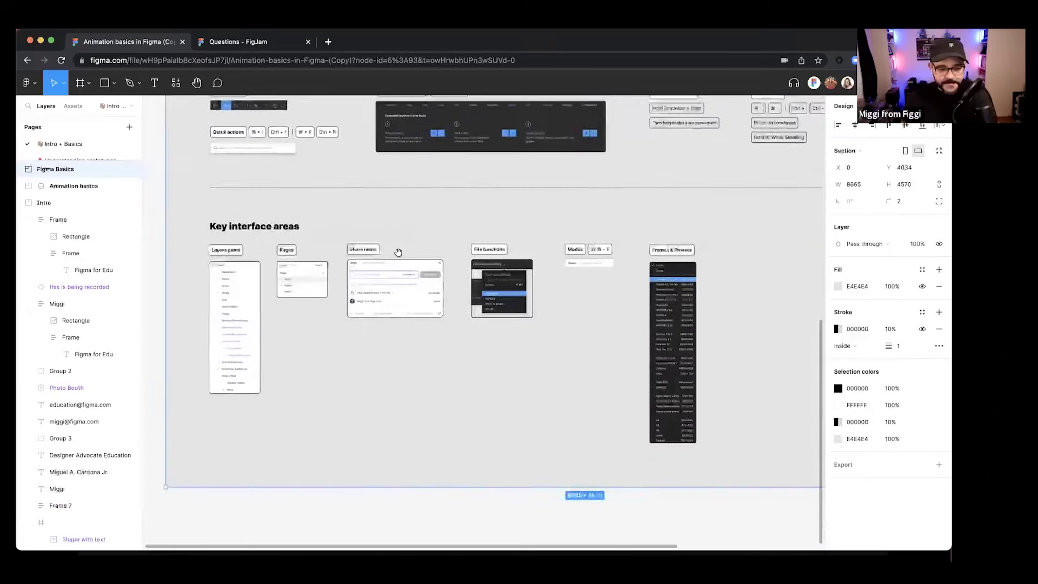
{"action": "scroll", "coordinate": [398, 253], "scroll_direction": "down", "scroll_amount": 2}
{"action": "scroll", "coordinate": [339, 259], "scroll_direction": "up", "scroll_amount": 2}
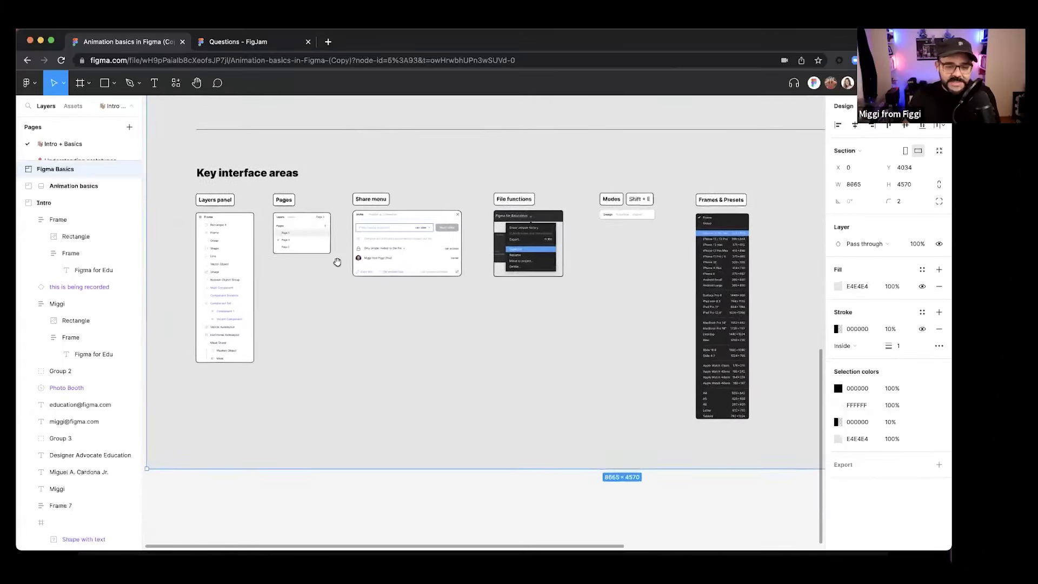
{"action": "scroll", "coordinate": [337, 262], "scroll_direction": "up", "scroll_amount": 1}
{"action": "scroll", "coordinate": [202, 239], "scroll_direction": "up", "scroll_amount": 4}
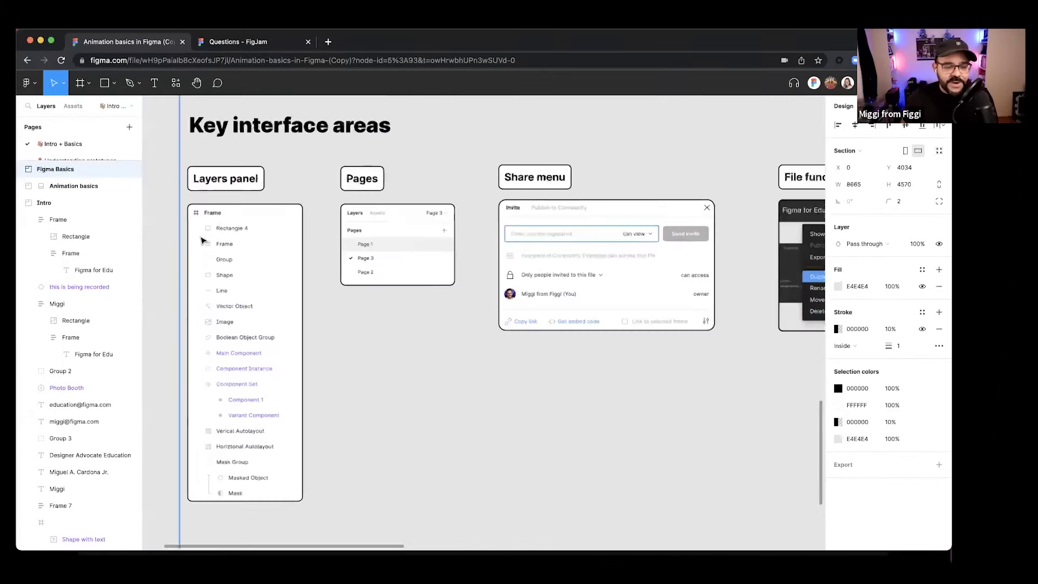
{"action": "scroll", "coordinate": [201, 239], "scroll_direction": "left", "scroll_amount": 3}
{"action": "scroll", "coordinate": [201, 239], "scroll_direction": "up", "scroll_amount": 1}
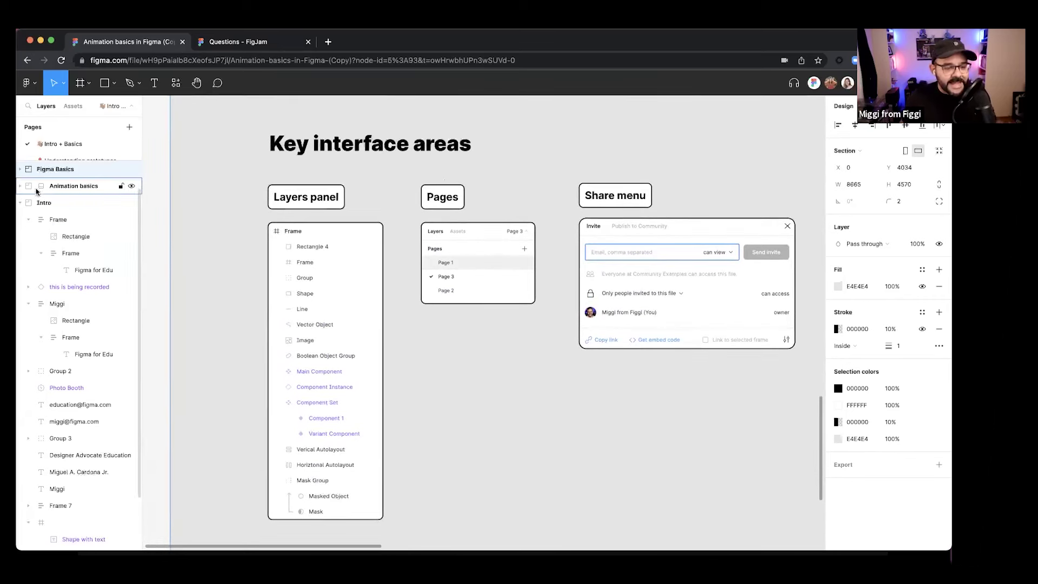
{"action": "left_click_drag", "start_coordinate": [58, 159], "coordinate": [59, 244]}
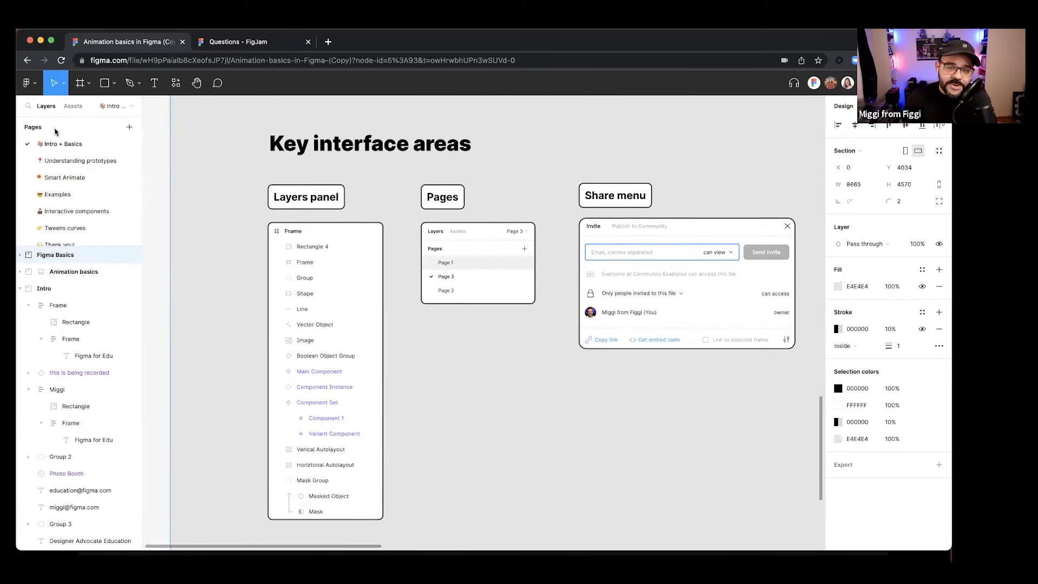
- Browse Understanding prototypes through Tweens curves pages, then fit Intro + Basics' Figma Basics section in view
{"action": "left_click", "coordinate": [65, 161]}
{"action": "left_click", "coordinate": [72, 178]}
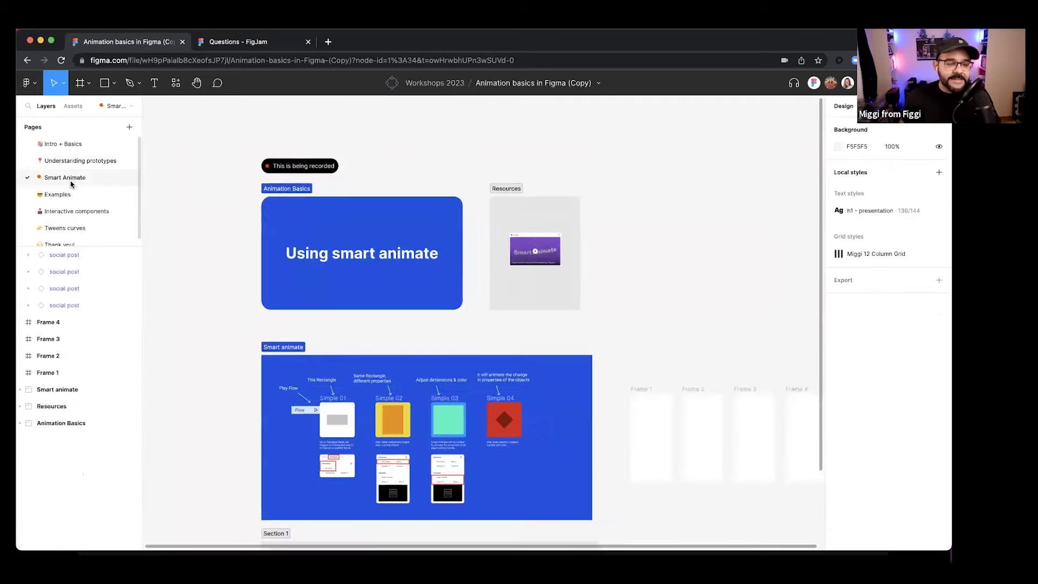
{"action": "left_click", "coordinate": [59, 194]}
{"action": "left_click", "coordinate": [70, 211]}
{"action": "left_click", "coordinate": [67, 227]}
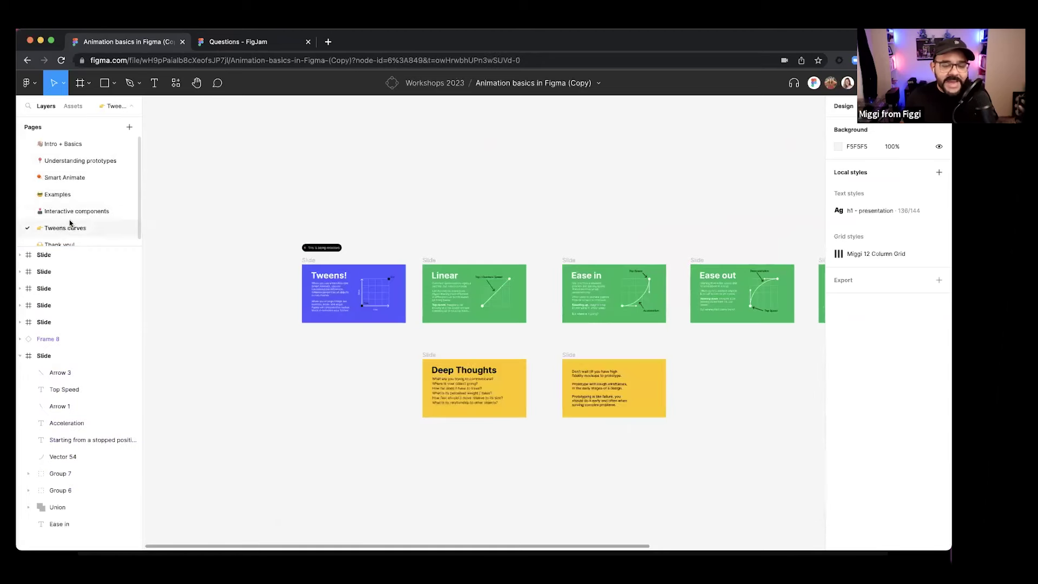
{"action": "left_click", "coordinate": [67, 143]}
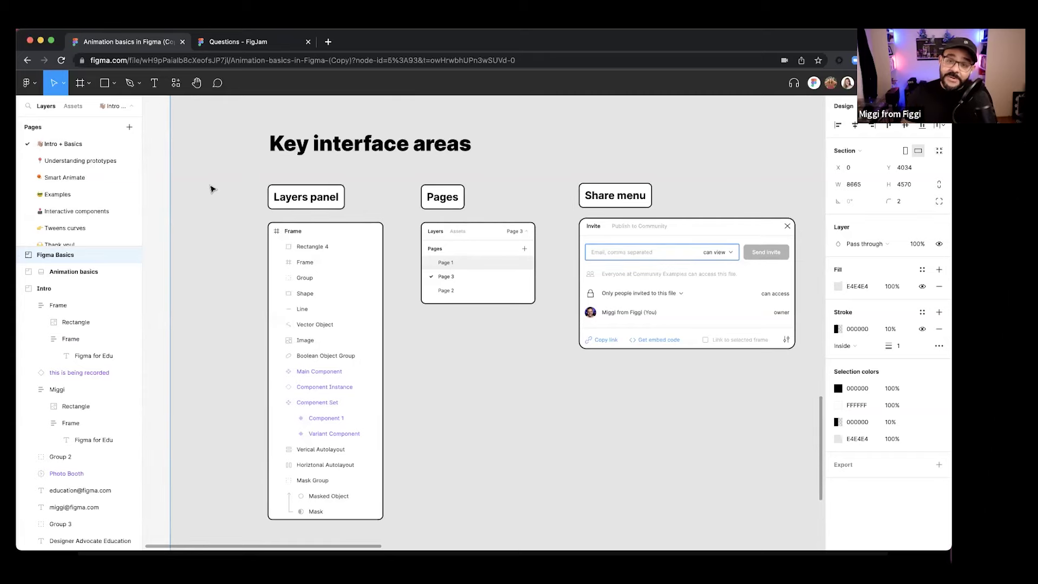
{"action": "key", "text": "shift+2"}
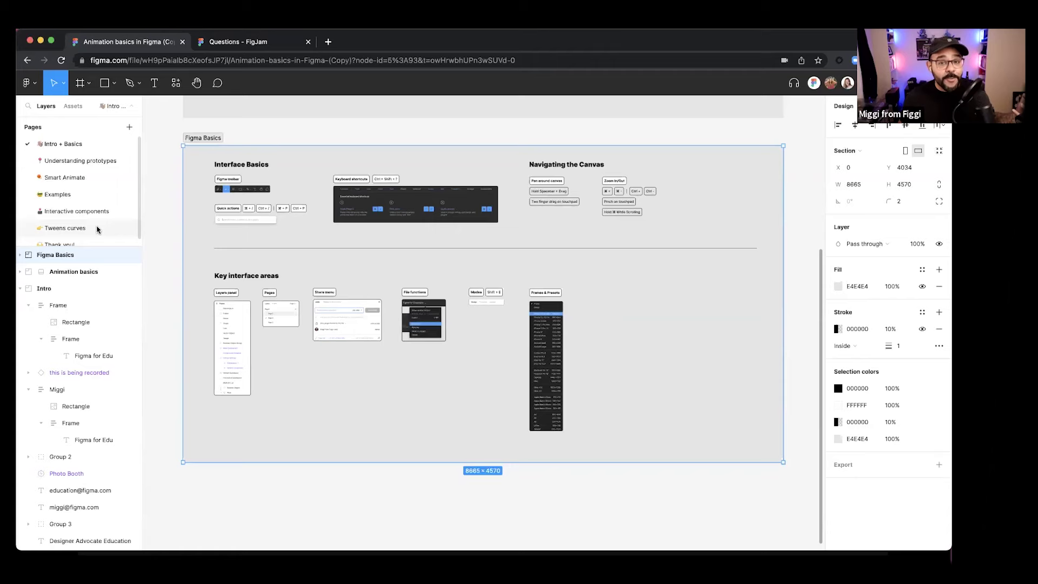
- Move toward the interface cards and post the cursor-chat message 'hello!!!!!!'
{"action": "scroll", "coordinate": [281, 313], "scroll_direction": "up", "scroll_amount": 10}
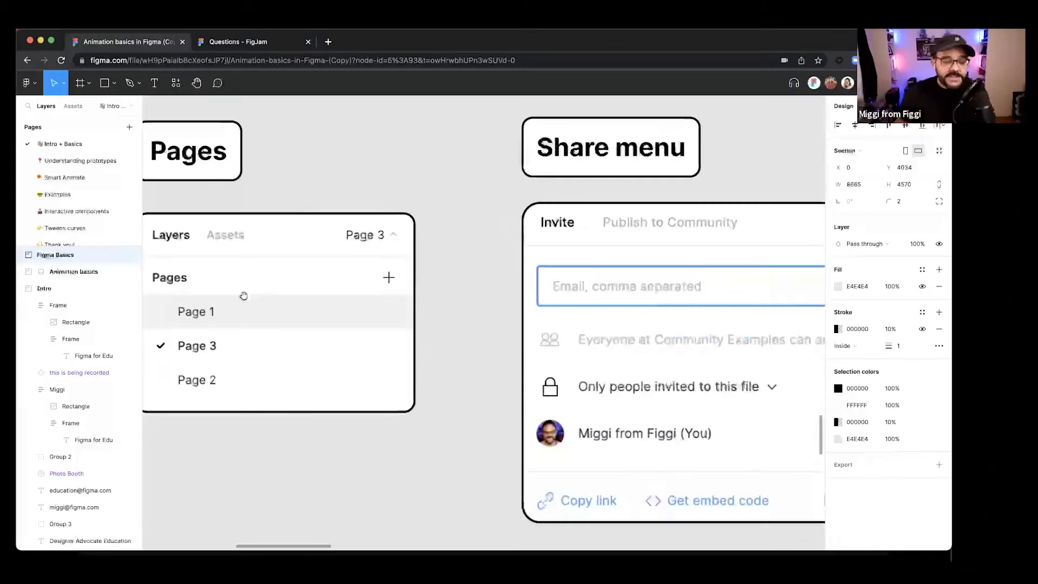
{"action": "scroll", "coordinate": [358, 281], "scroll_direction": "down", "scroll_amount": 5}
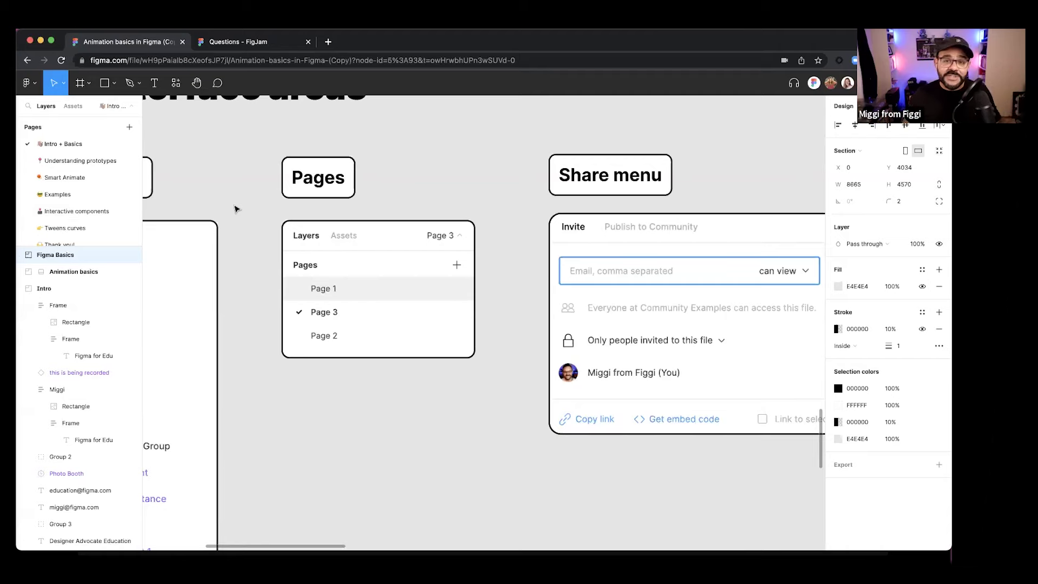
{"action": "scroll", "coordinate": [354, 204], "scroll_direction": "down", "scroll_amount": 5}
{"action": "left_click_drag", "start_coordinate": [420, 185], "coordinate": [411, 195]}
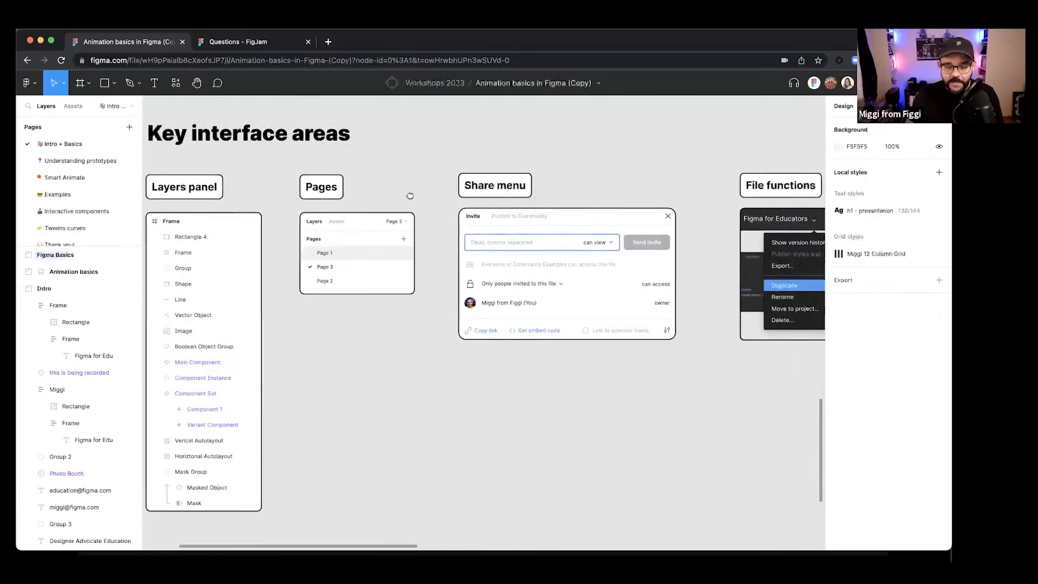
{"action": "scroll", "coordinate": [514, 202], "scroll_direction": "right", "scroll_amount": 3}
{"action": "scroll", "coordinate": [475, 218], "scroll_direction": "up", "scroll_amount": 5}
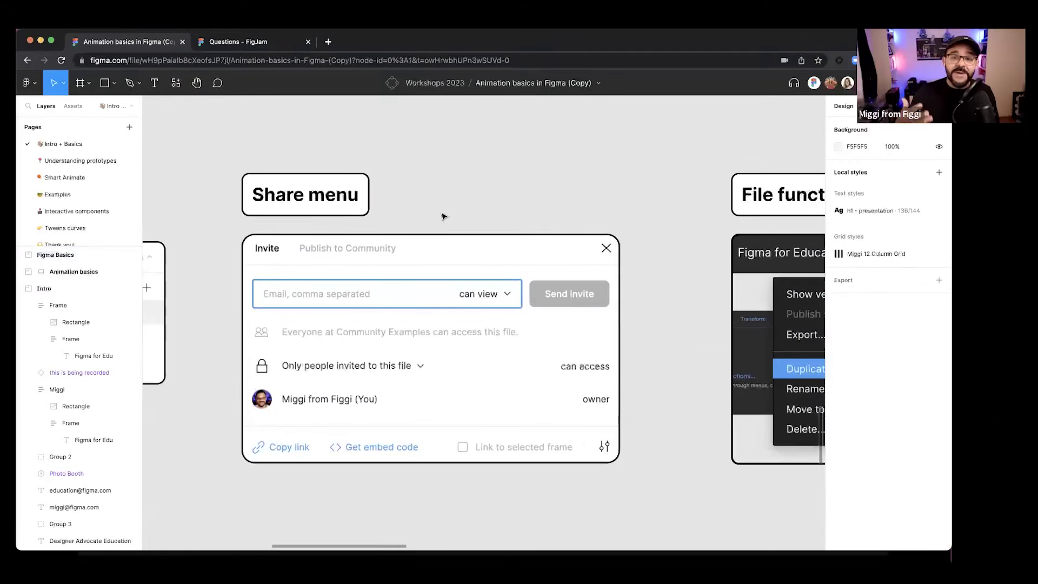
{"action": "scroll", "coordinate": [442, 208], "scroll_direction": "down", "scroll_amount": 2}
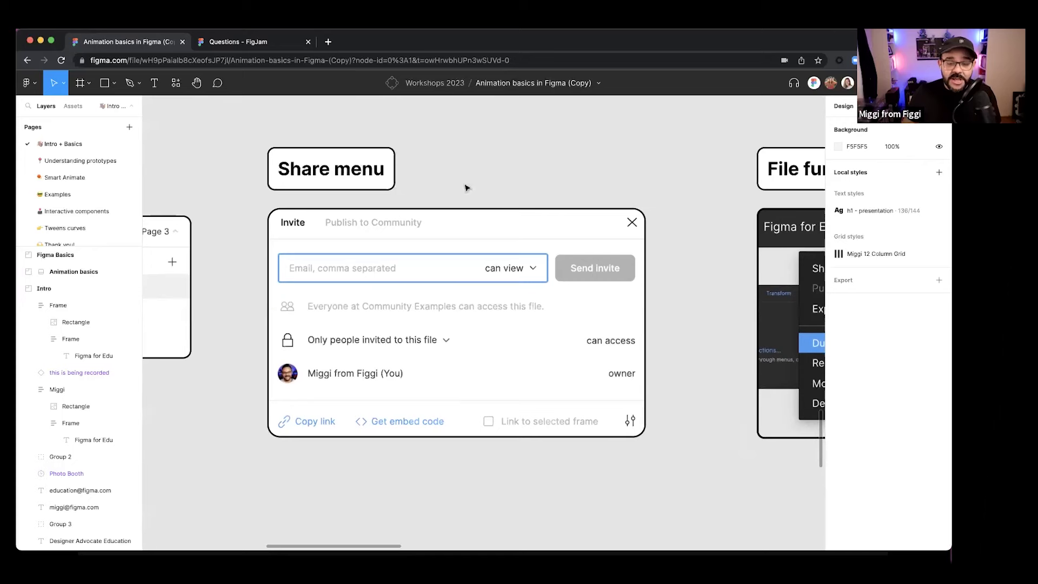
{"action": "scroll", "coordinate": [443, 168], "scroll_direction": "down", "scroll_amount": 5}
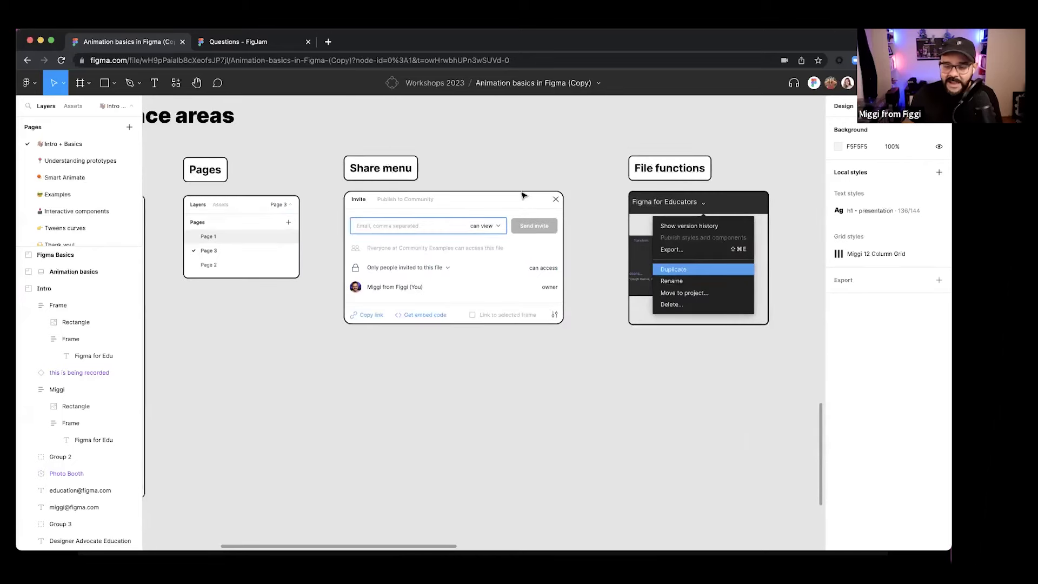
{"action": "key", "text": "slash"}
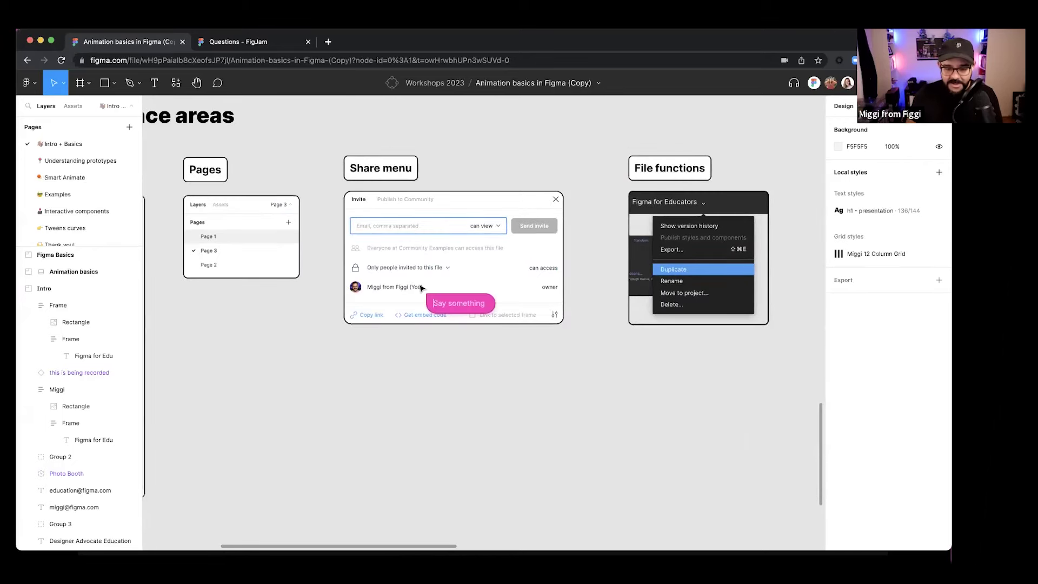
{"action": "type", "text": "hello!!!!!!"}
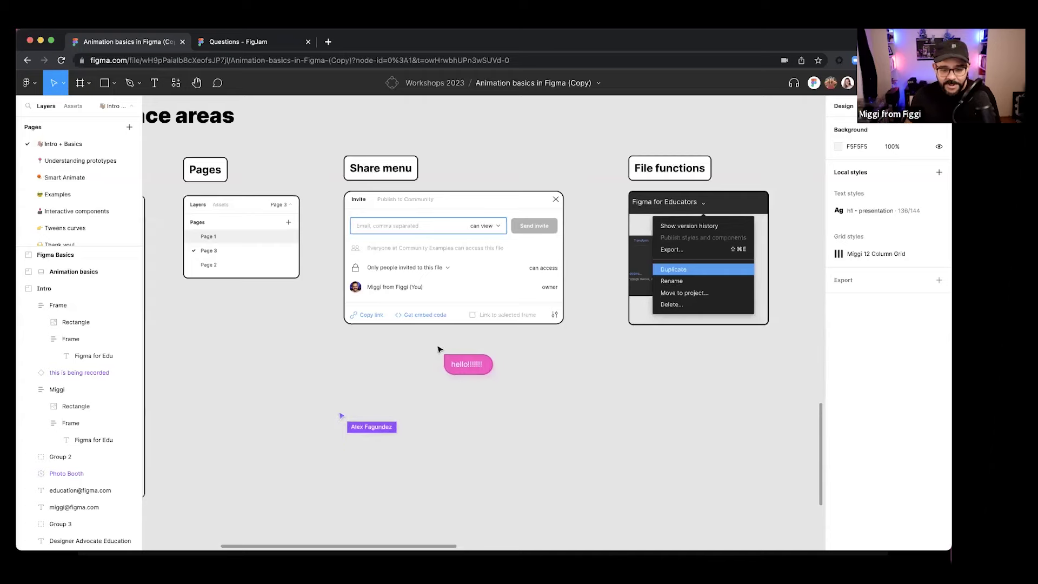
- Draw a rectangle below the Share menu card
{"action": "key", "text": "r"}
{"action": "left_click_drag", "start_coordinate": [378, 396], "coordinate": [482, 481]}
{"action": "left_click_drag", "start_coordinate": [433, 449], "coordinate": [407, 430]}
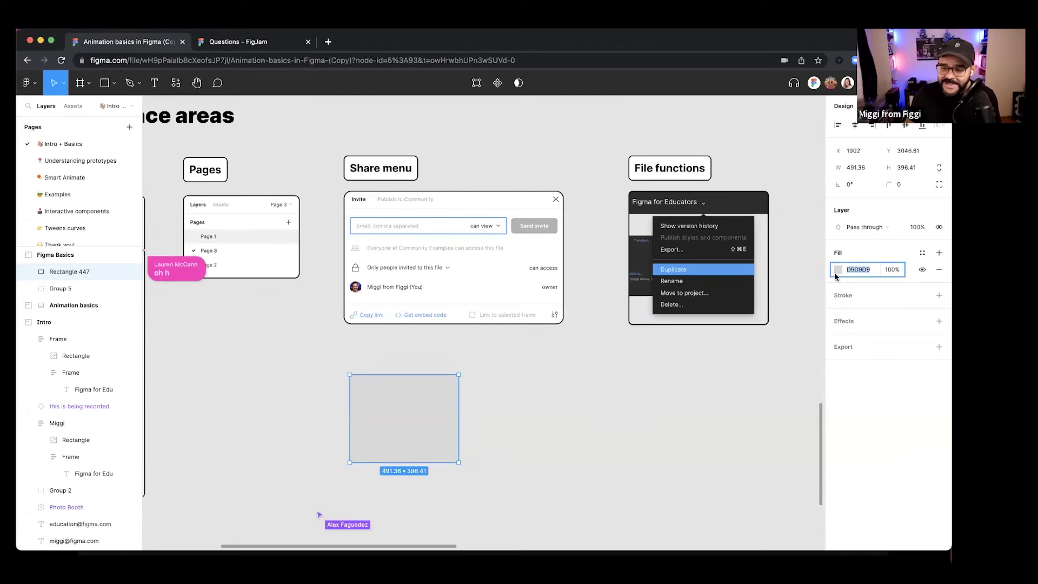
- Change the rectangle's fill from red to purple 6751EC, then deselect it
{"action": "left_click", "coordinate": [838, 269]}
{"action": "left_click", "coordinate": [774, 519]}
{"action": "left_click_drag", "start_coordinate": [387, 432], "coordinate": [341, 424]}
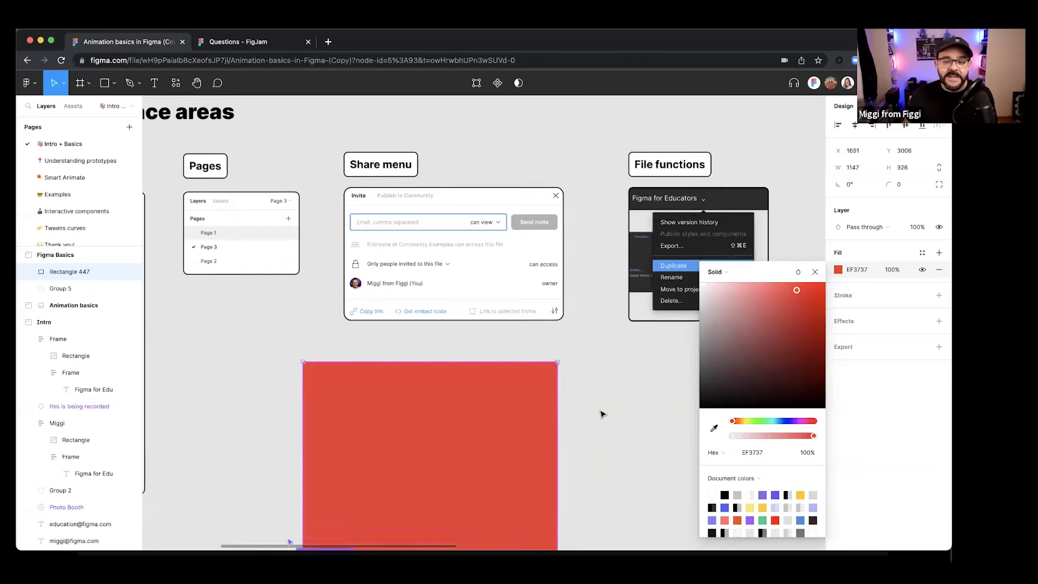
{"action": "scroll", "coordinate": [603, 418], "scroll_direction": "down", "scroll_amount": 2}
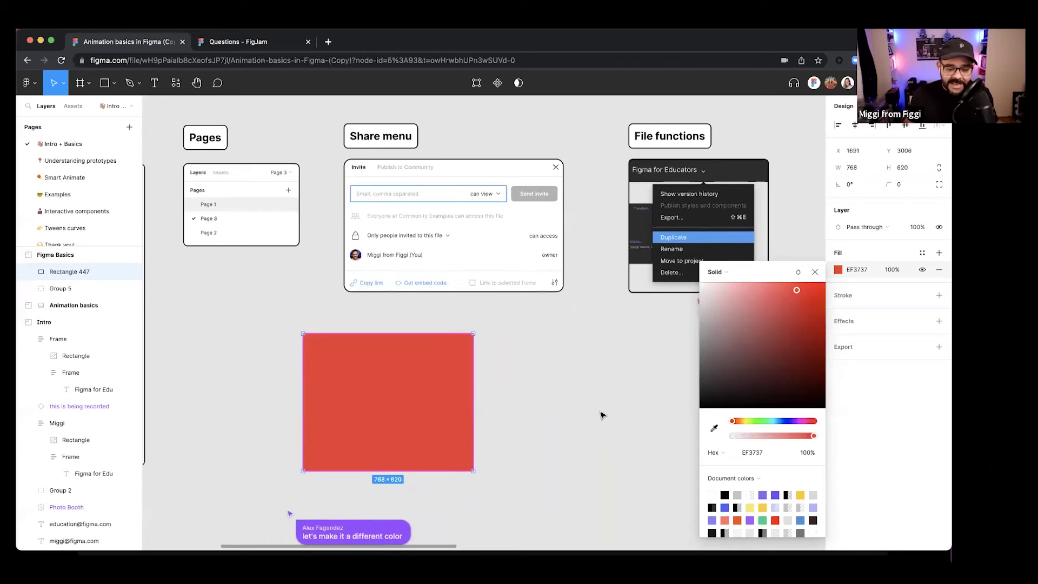
{"action": "scroll", "coordinate": [584, 414], "scroll_direction": "down", "scroll_amount": 3}
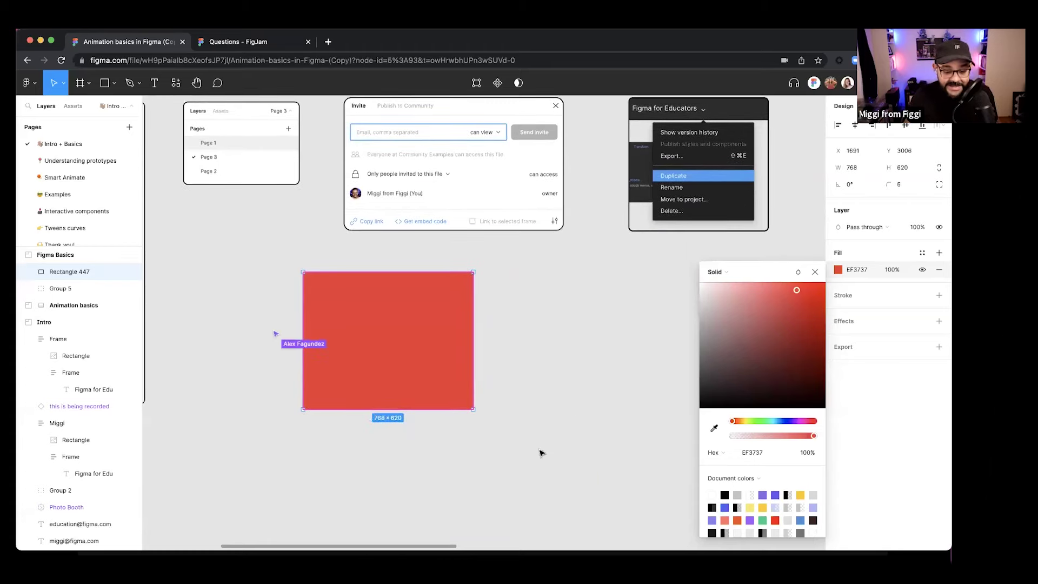
{"action": "left_click", "coordinate": [775, 493]}
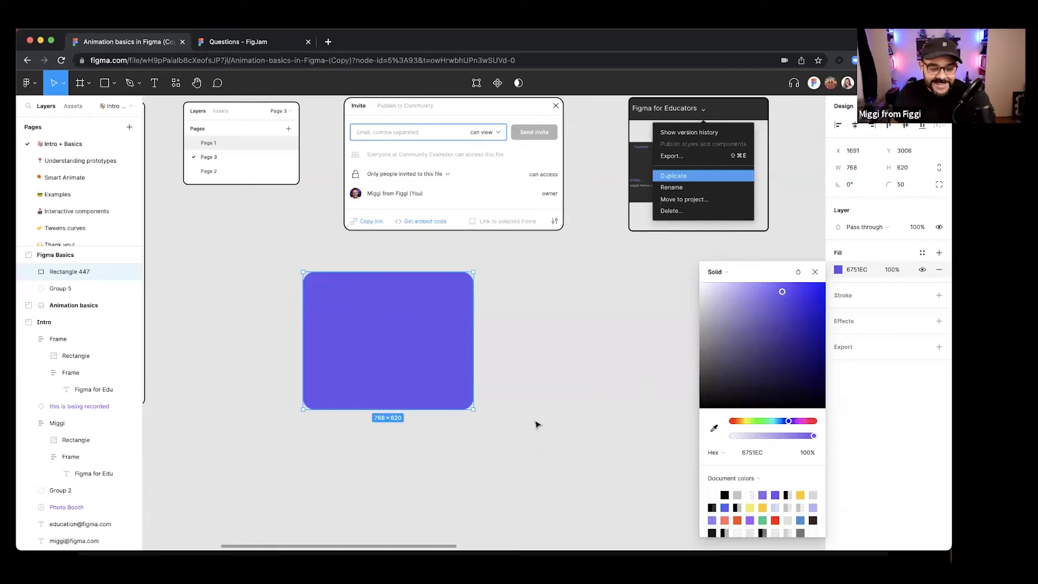
{"action": "scroll", "coordinate": [537, 424], "scroll_direction": "up", "scroll_amount": 3}
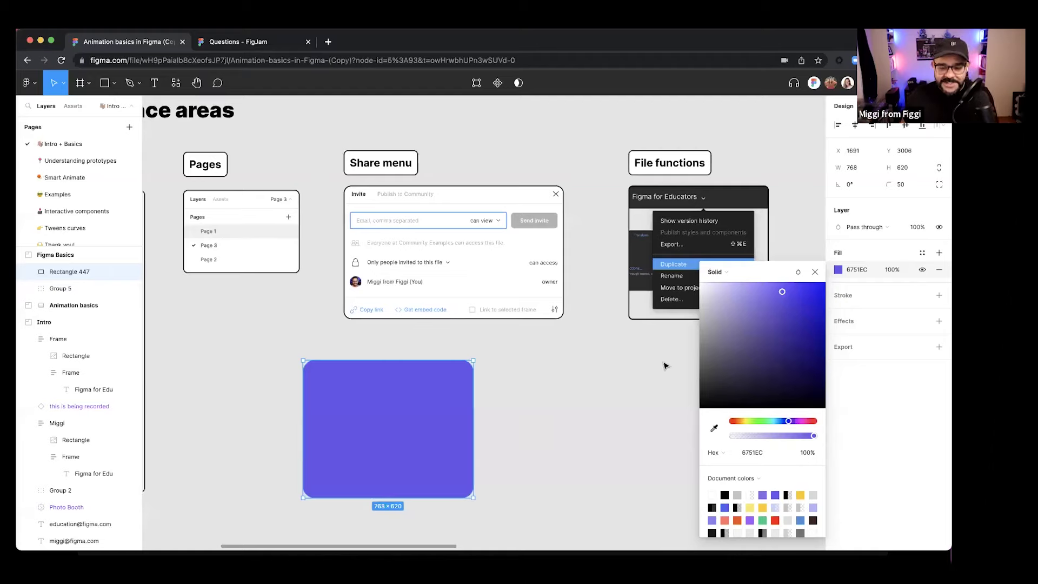
{"action": "left_click", "coordinate": [699, 371]}
- Select the file URL, then view the Share settings' 'Anyone with the link' access options
{"action": "scroll", "coordinate": [504, 386], "scroll_direction": "right", "scroll_amount": 3}
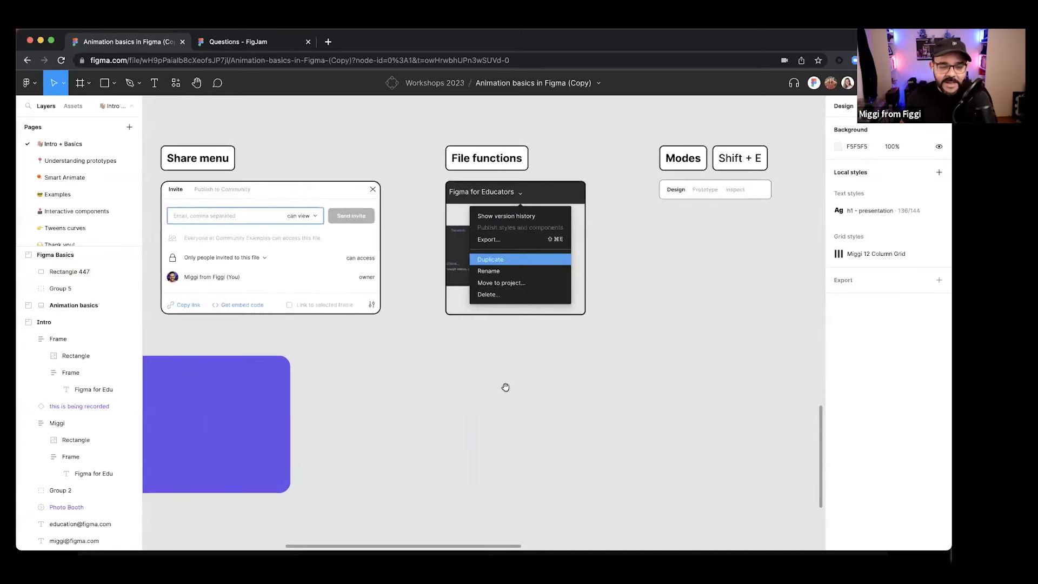
{"action": "scroll", "coordinate": [595, 325], "scroll_direction": "left", "scroll_amount": 4}
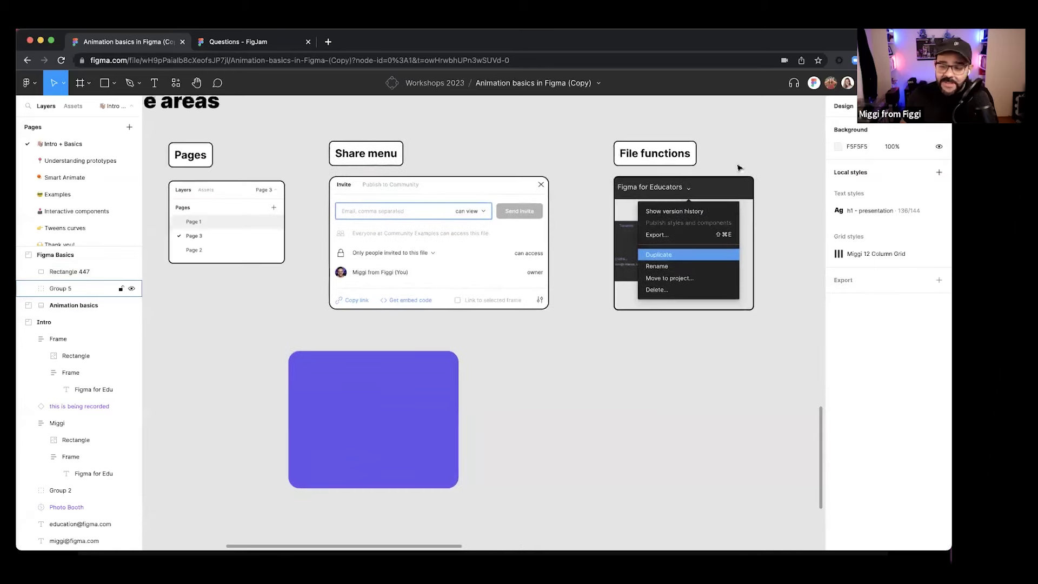
{"action": "left_click", "coordinate": [422, 60]}
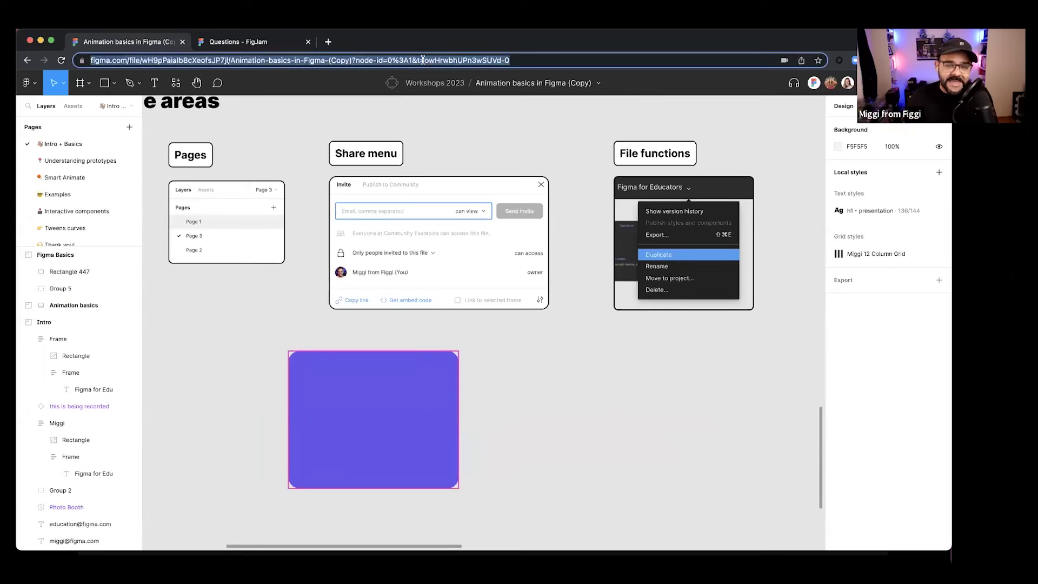
{"action": "left_click", "coordinate": [865, 83]}
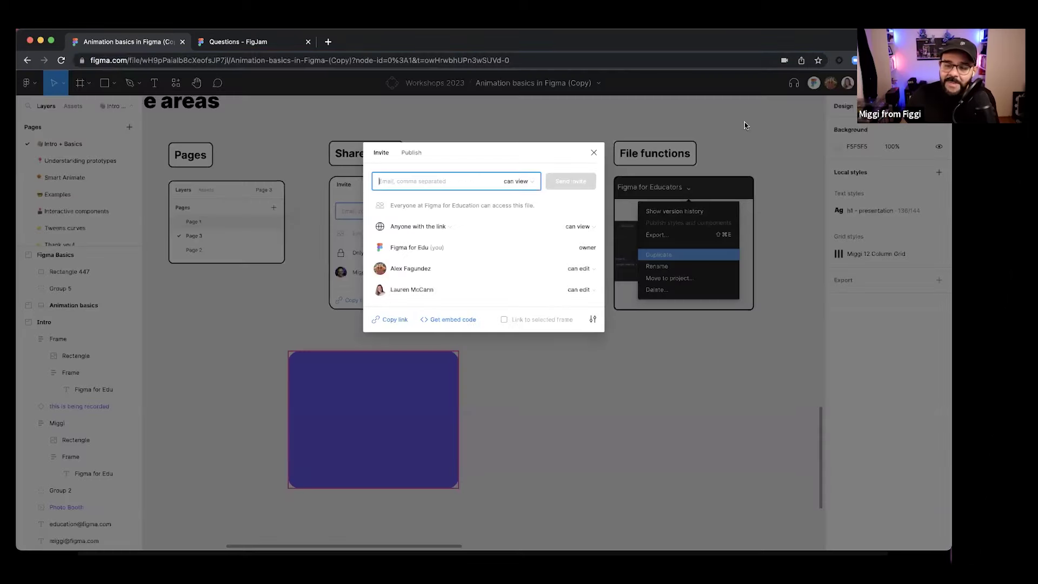
{"action": "left_click", "coordinate": [449, 227]}
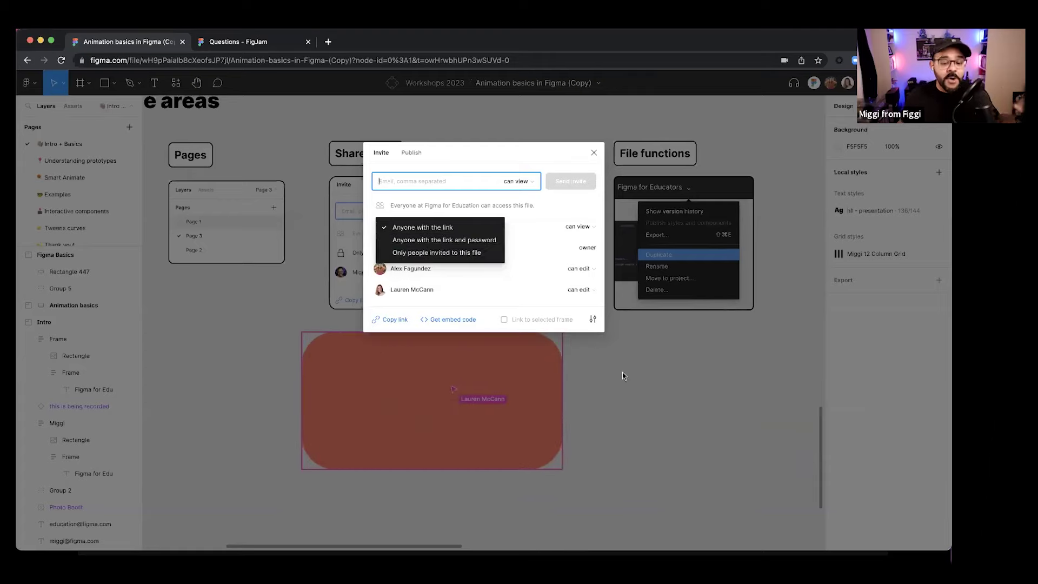
{"action": "left_click", "coordinate": [667, 388]}
{"action": "left_click", "coordinate": [664, 387]}
- Pan to the File functions card, view the file-name menu actions, then move to Modes
{"action": "left_click_drag", "start_coordinate": [657, 331], "coordinate": [485, 373]}
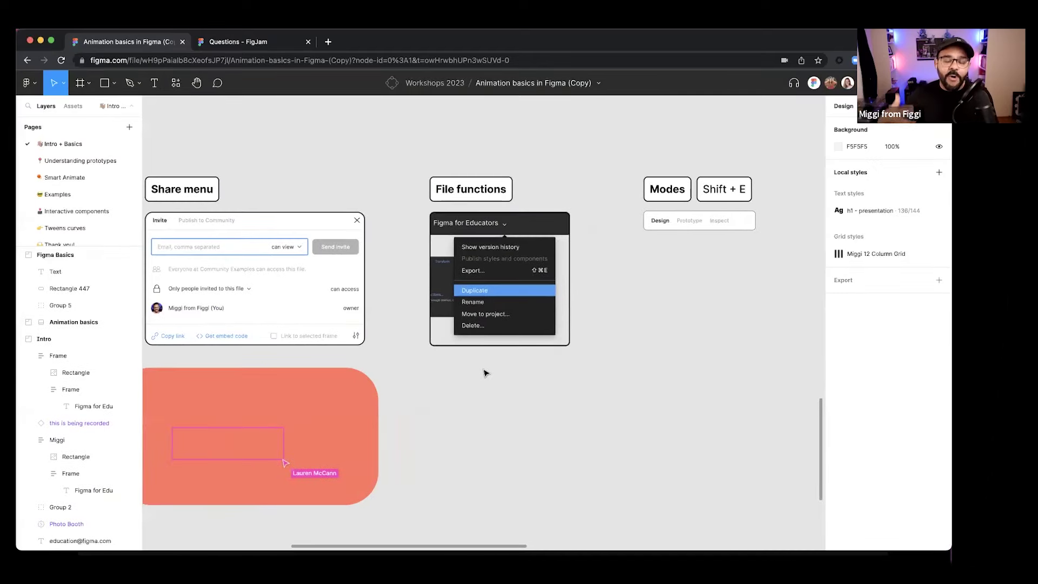
{"action": "scroll", "coordinate": [484, 366], "scroll_direction": "right", "scroll_amount": 5}
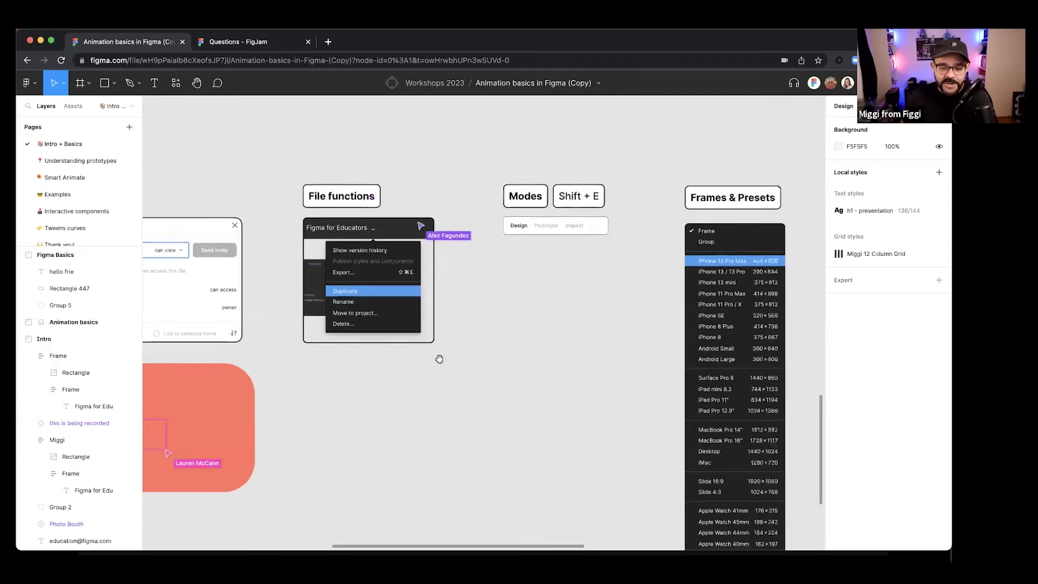
{"action": "scroll", "coordinate": [430, 194], "scroll_direction": "up", "scroll_amount": 5}
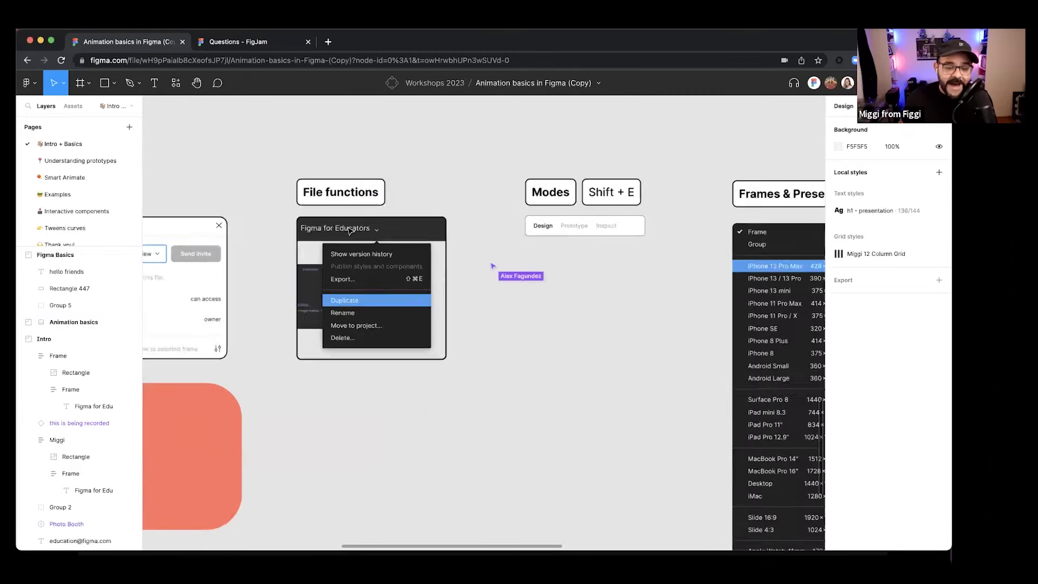
{"action": "left_click", "coordinate": [598, 84]}
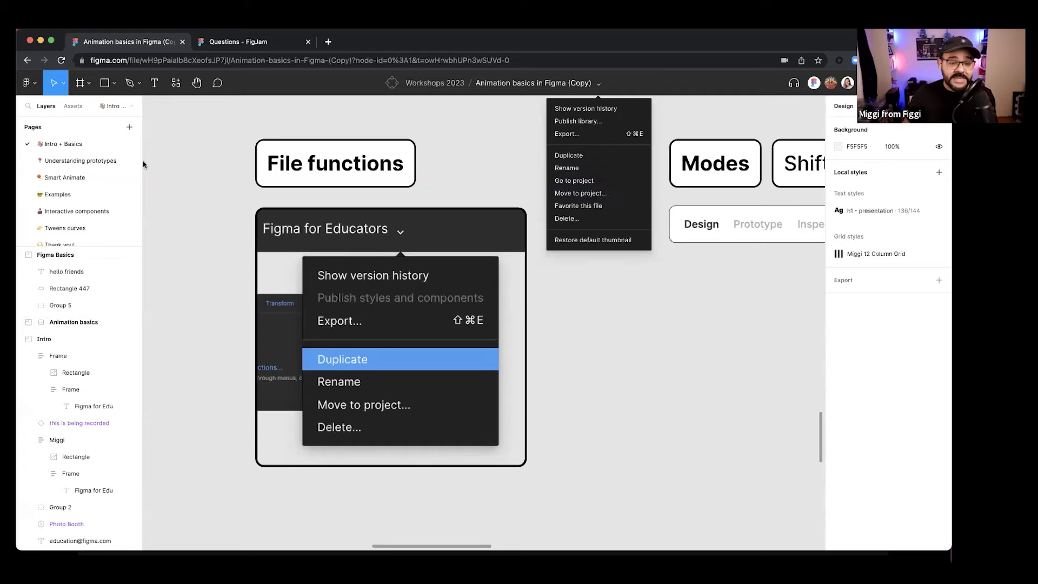
{"action": "key", "text": "Escape"}
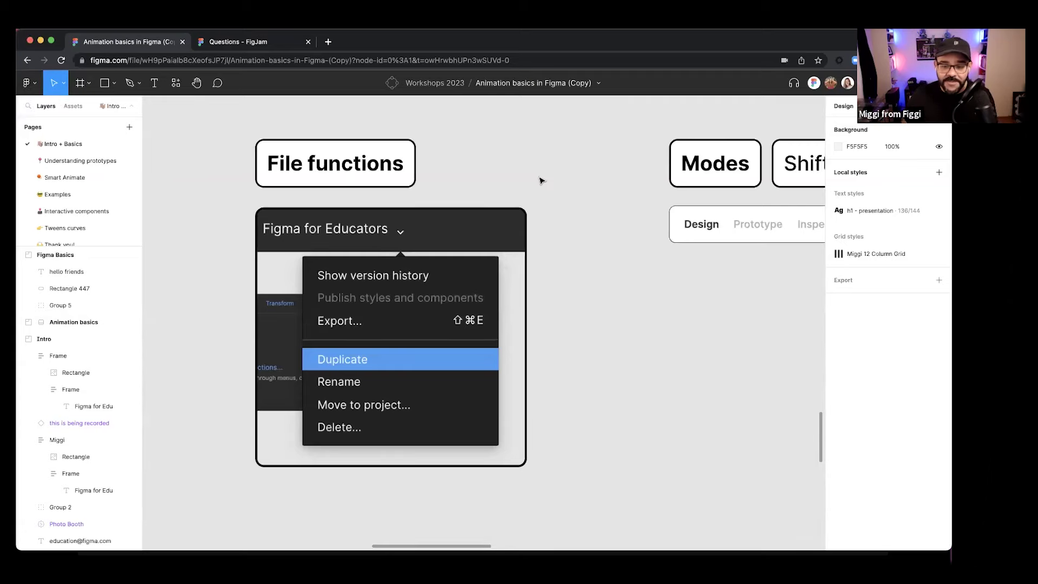
{"action": "scroll", "coordinate": [547, 185], "scroll_direction": "down", "scroll_amount": 2}
{"action": "scroll", "coordinate": [433, 181], "scroll_direction": "right", "scroll_amount": 6}
{"action": "scroll", "coordinate": [324, 184], "scroll_direction": "right", "scroll_amount": 4}
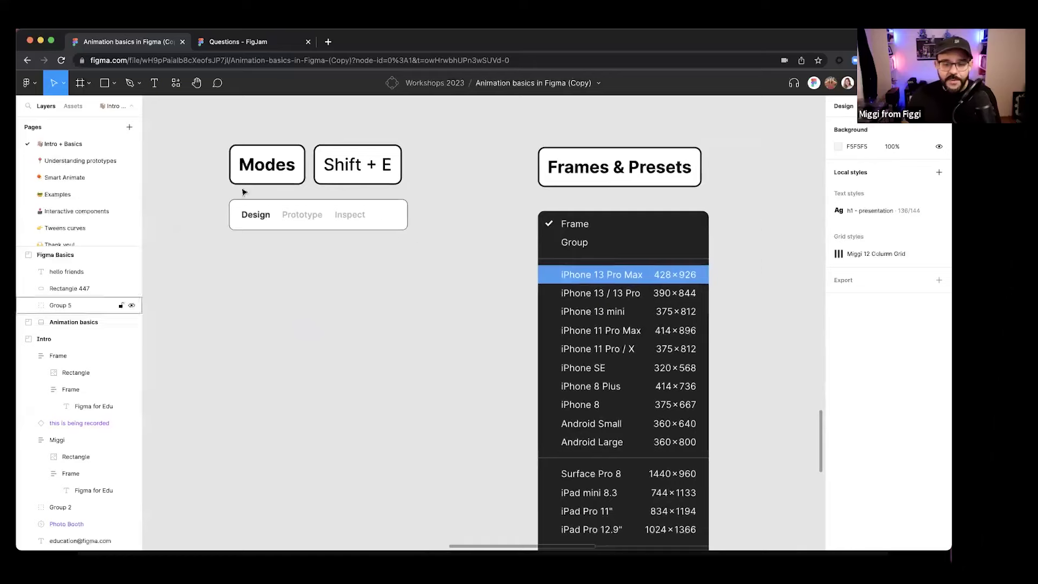
{"action": "scroll", "coordinate": [238, 151], "scroll_direction": "up", "scroll_amount": 4}
{"action": "scroll", "coordinate": [321, 208], "scroll_direction": "down", "scroll_amount": 1}
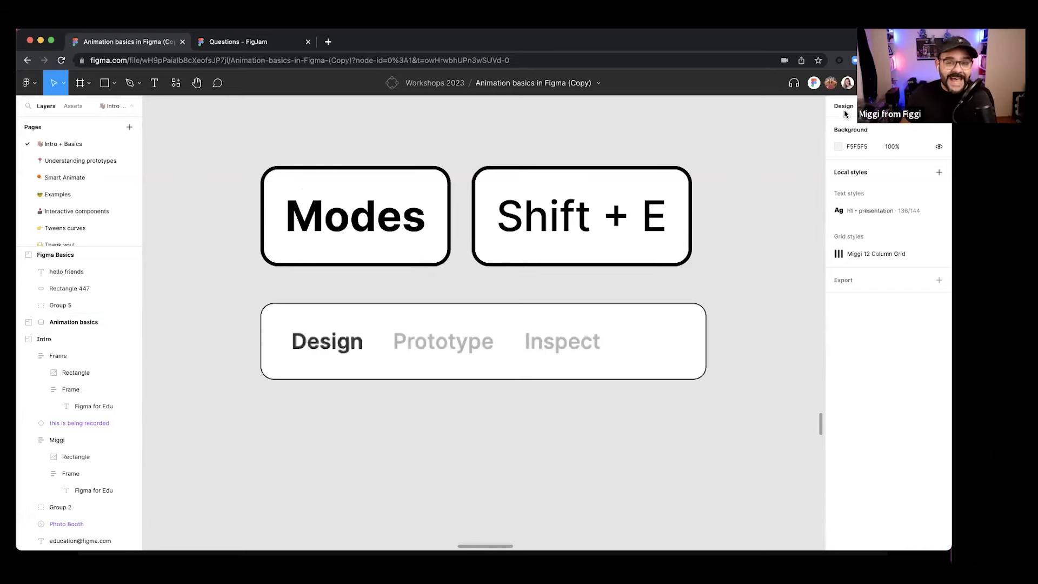
{"action": "left_click", "coordinate": [871, 106]}
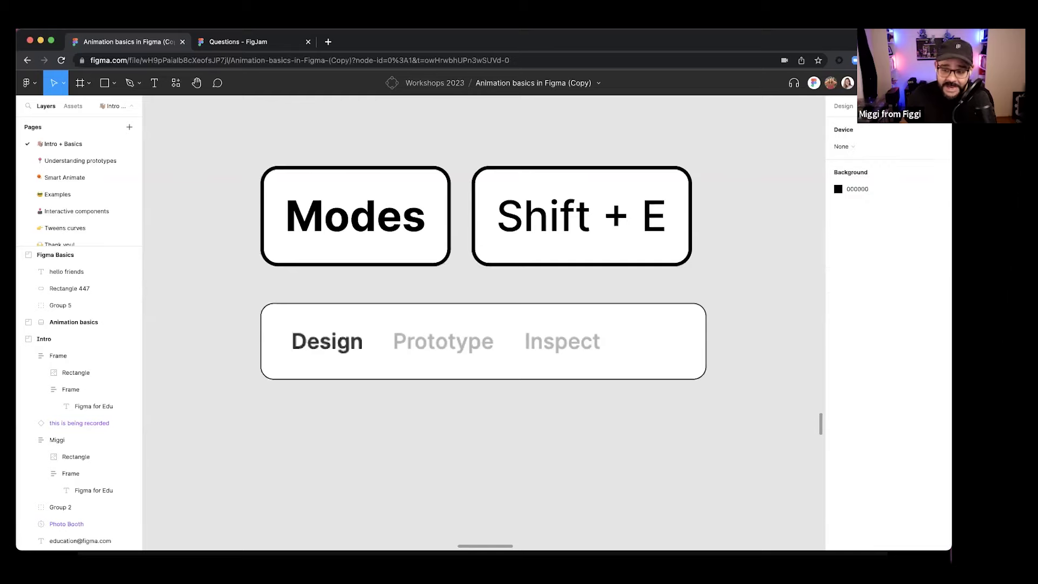
{"action": "left_click", "coordinate": [843, 106]}
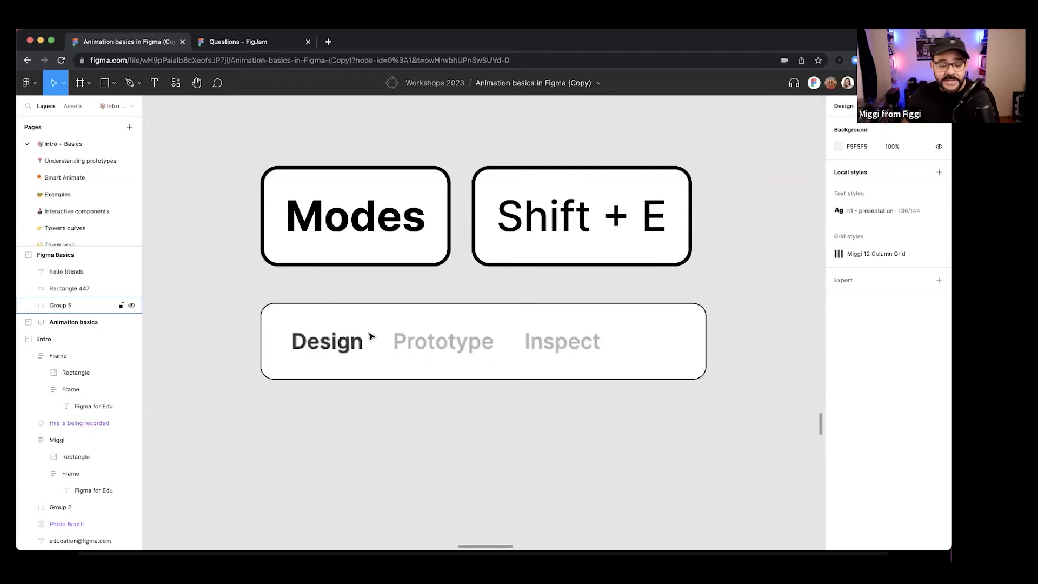
{"action": "scroll", "coordinate": [376, 365], "scroll_direction": "down", "scroll_amount": 5, "text": "ctrl"}
- Scroll and zoom past the Figma Basics frame to an empty stretch of canvas
{"action": "scroll", "coordinate": [421, 373], "scroll_direction": "down", "scroll_amount": 5}
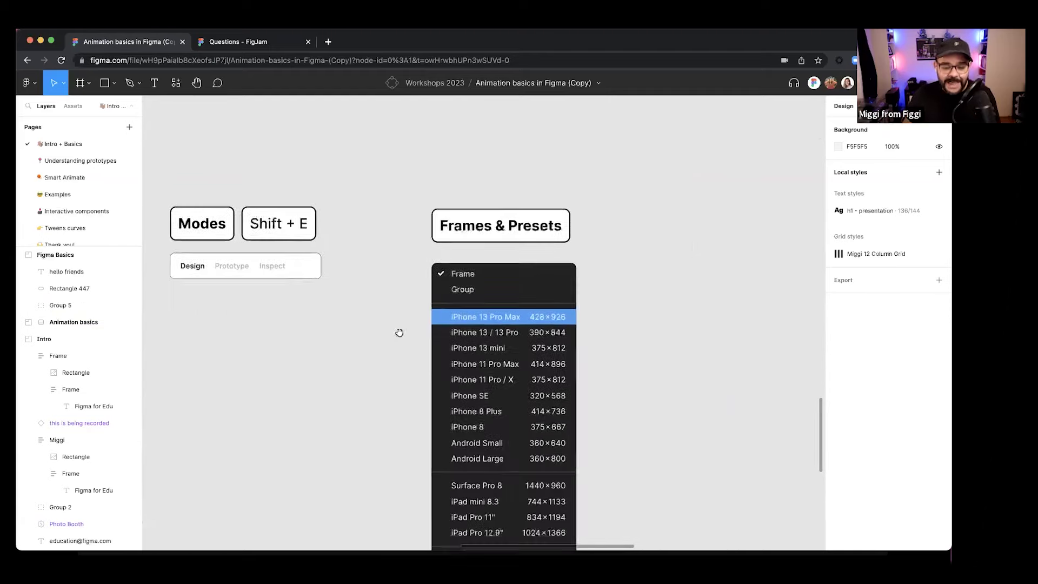
{"action": "scroll", "coordinate": [445, 237], "scroll_direction": "down", "scroll_amount": 3}
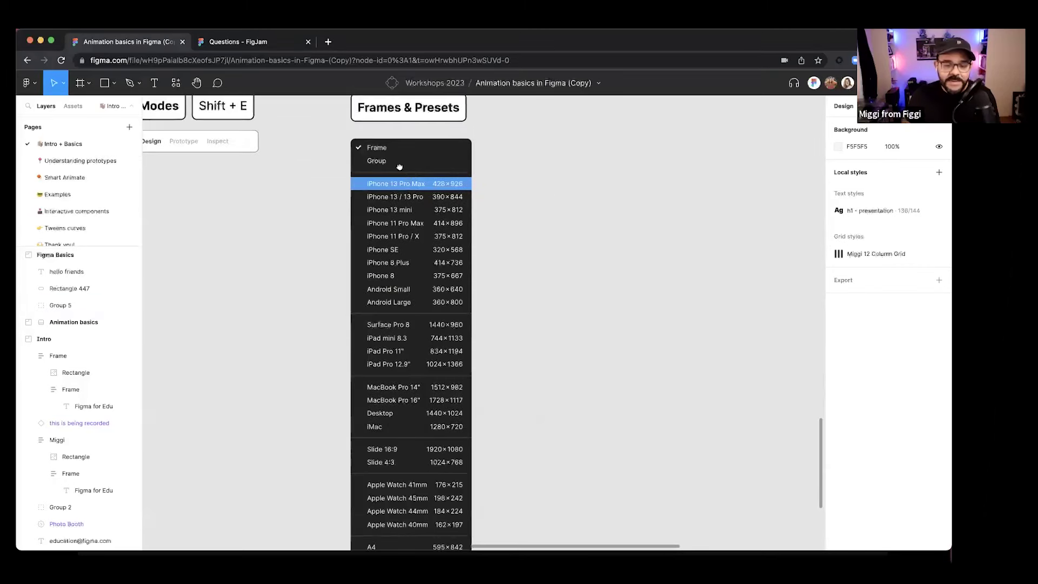
{"action": "scroll", "coordinate": [397, 179], "scroll_direction": "up", "scroll_amount": 5, "text": "ctrl"}
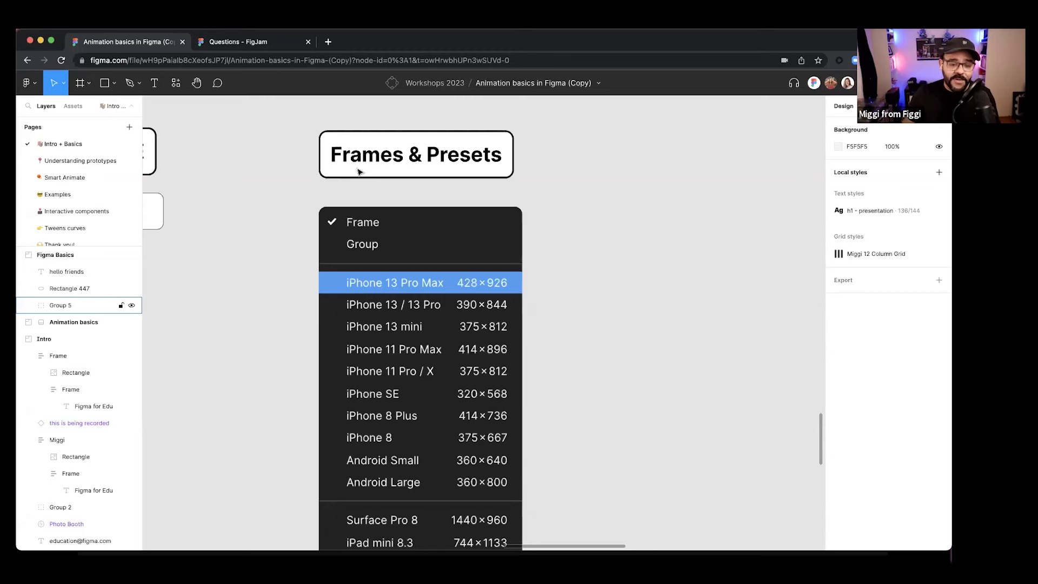
{"action": "scroll", "coordinate": [373, 211], "scroll_direction": "down", "scroll_amount": 3}
{"action": "scroll", "coordinate": [391, 248], "scroll_direction": "down", "scroll_amount": 4}
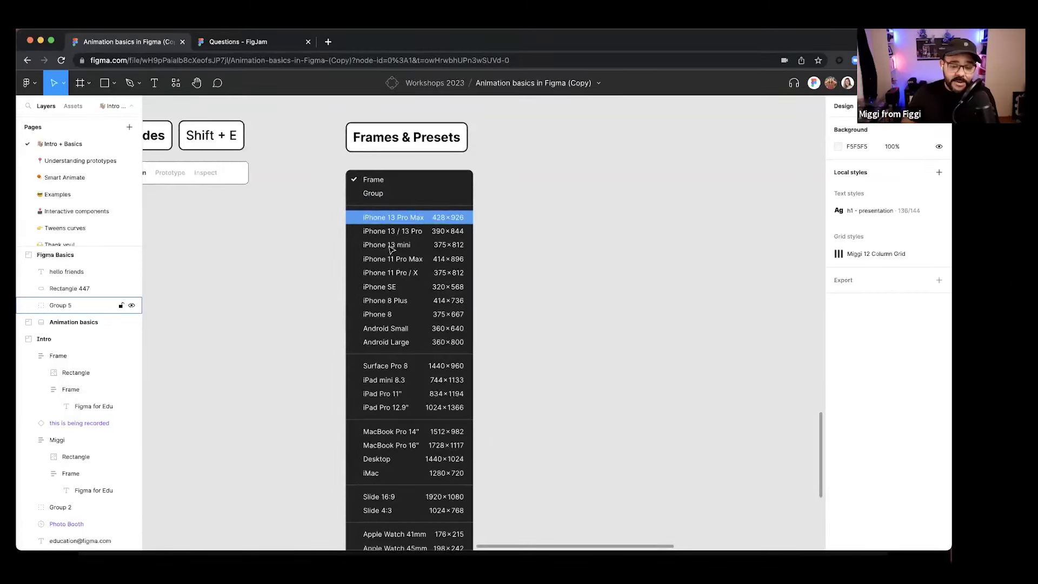
{"action": "scroll", "coordinate": [391, 248], "scroll_direction": "down", "scroll_amount": 3}
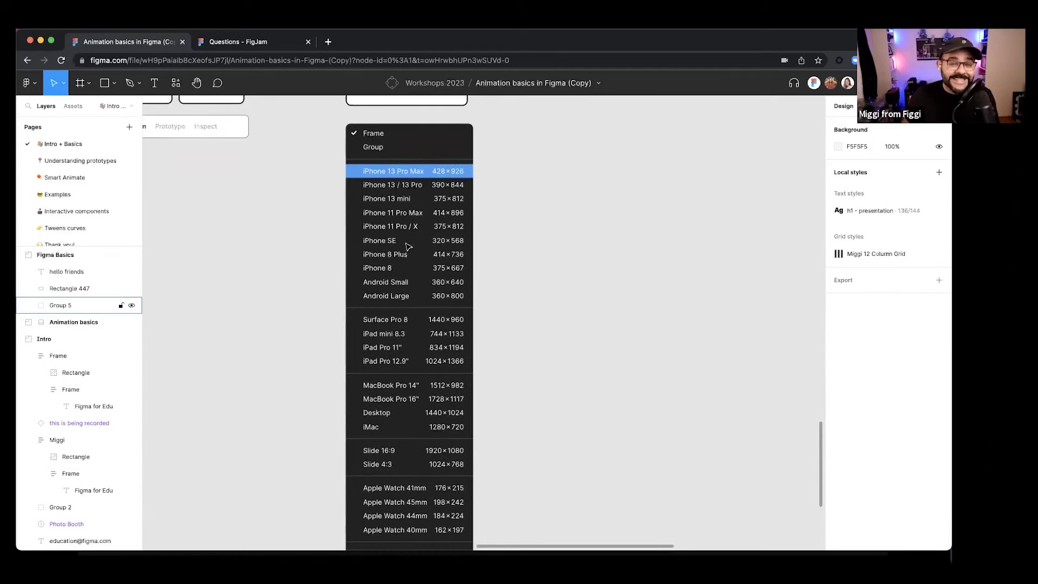
{"action": "scroll", "coordinate": [393, 181], "scroll_direction": "up", "scroll_amount": 3}
{"action": "scroll", "coordinate": [407, 188], "scroll_direction": "down", "scroll_amount": 10}
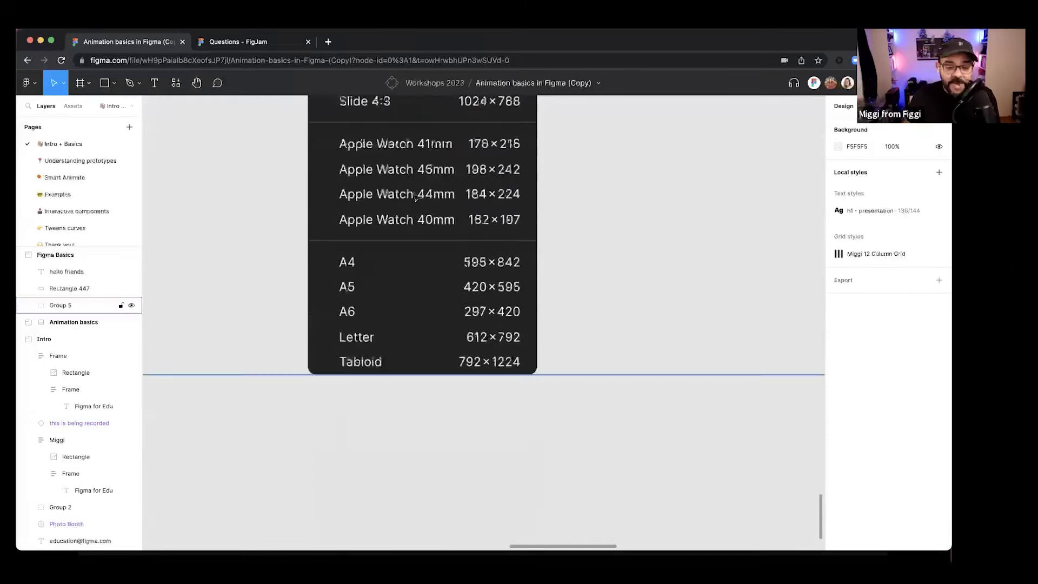
{"action": "scroll", "coordinate": [420, 180], "scroll_direction": "up", "scroll_amount": 2}
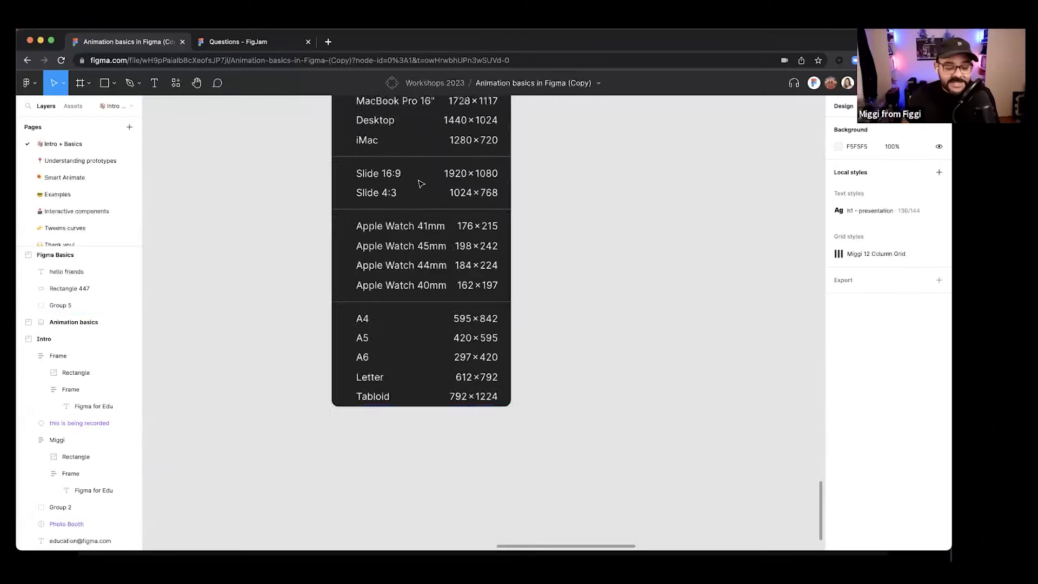
{"action": "scroll", "coordinate": [405, 314], "scroll_direction": "down", "scroll_amount": 2}
{"action": "scroll", "coordinate": [396, 292], "scroll_direction": "up", "scroll_amount": 3}
{"action": "scroll", "coordinate": [396, 292], "scroll_direction": "down", "scroll_amount": 8}
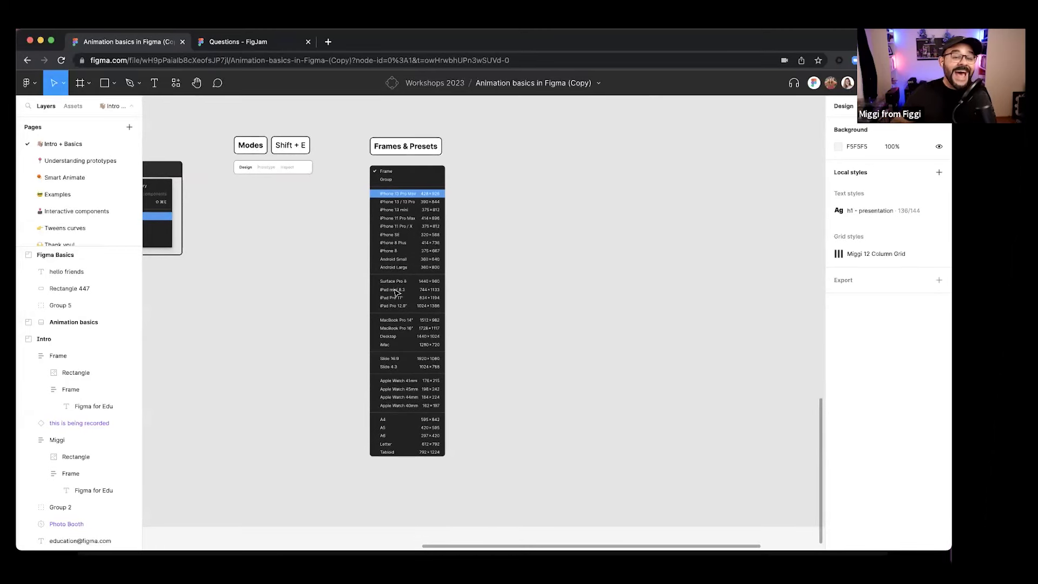
{"action": "scroll", "coordinate": [410, 273], "scroll_direction": "down", "scroll_amount": 5}
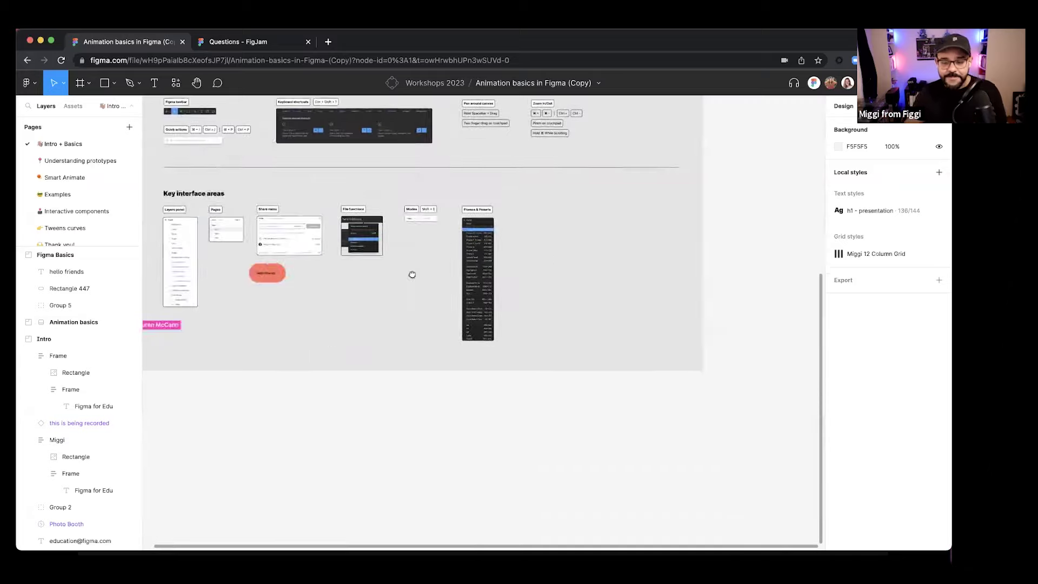
{"action": "scroll", "coordinate": [311, 263], "scroll_direction": "up", "scroll_amount": 8}
{"action": "scroll", "coordinate": [311, 263], "scroll_direction": "down", "scroll_amount": 5}
{"action": "scroll", "coordinate": [487, 294], "scroll_direction": "down", "scroll_amount": 3}
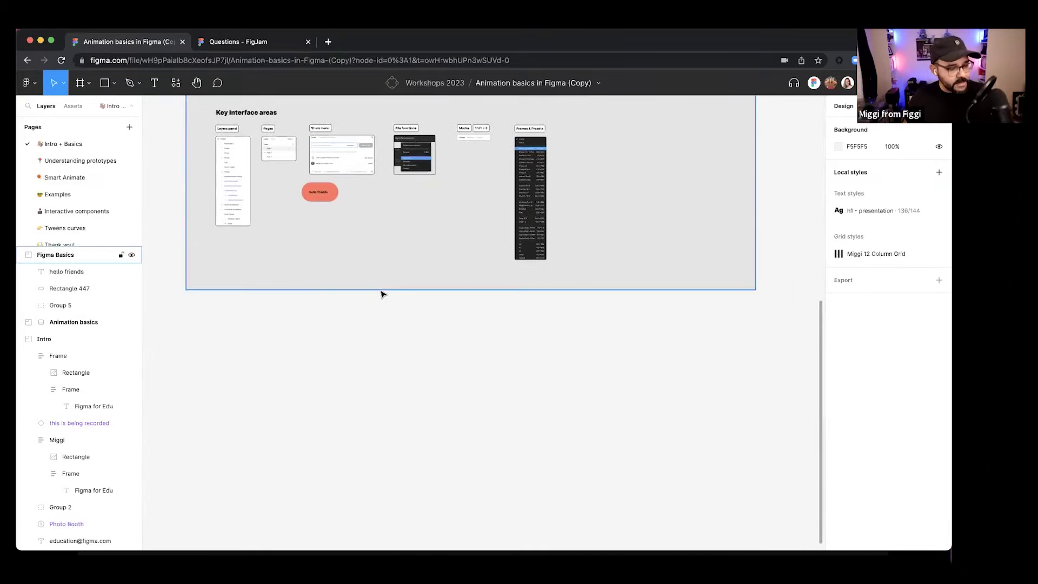
{"action": "scroll", "coordinate": [382, 300], "scroll_direction": "up", "scroll_amount": 3}
{"action": "scroll", "coordinate": [382, 303], "scroll_direction": "down", "scroll_amount": 10}
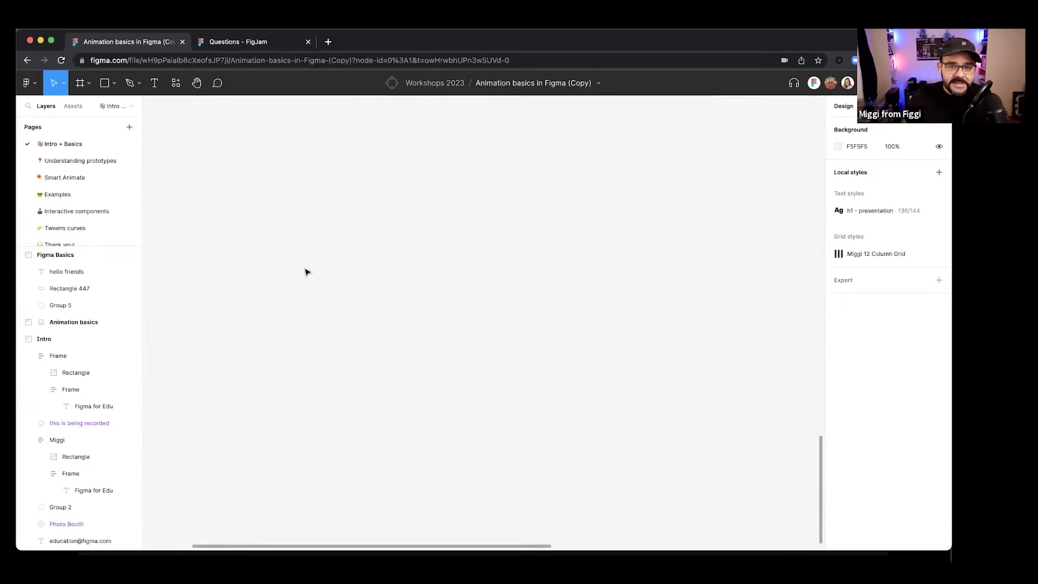
- Draw a grey square and a circle to its right
{"action": "left_click", "coordinate": [114, 83]}
{"action": "left_click", "coordinate": [111, 105]}
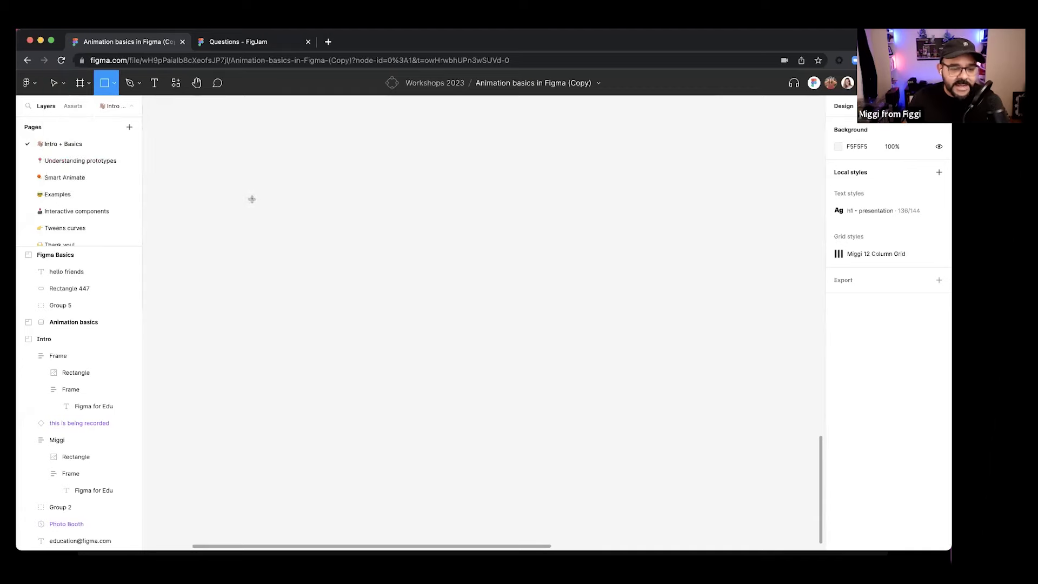
{"action": "left_click_drag", "start_coordinate": [239, 194], "coordinate": [346, 318]}
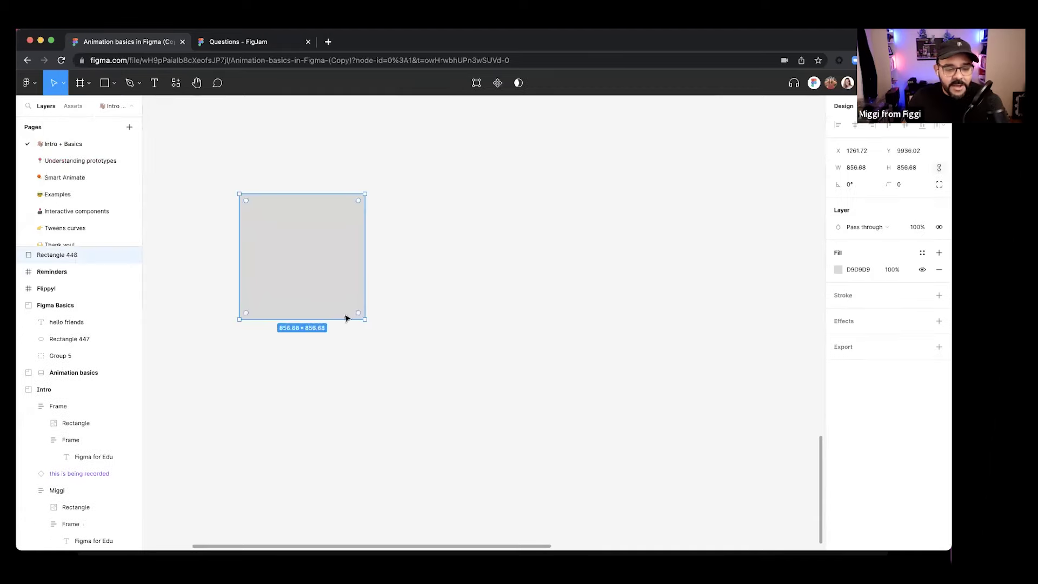
{"action": "left_click", "coordinate": [114, 83]}
{"action": "left_click", "coordinate": [107, 146]}
{"action": "left_click_drag", "start_coordinate": [426, 201], "coordinate": [548, 322]}
- Draw a triangle right of the circle, align it with the circle's top, then select the square
{"action": "left_click", "coordinate": [88, 83]}
{"action": "left_click", "coordinate": [90, 82]}
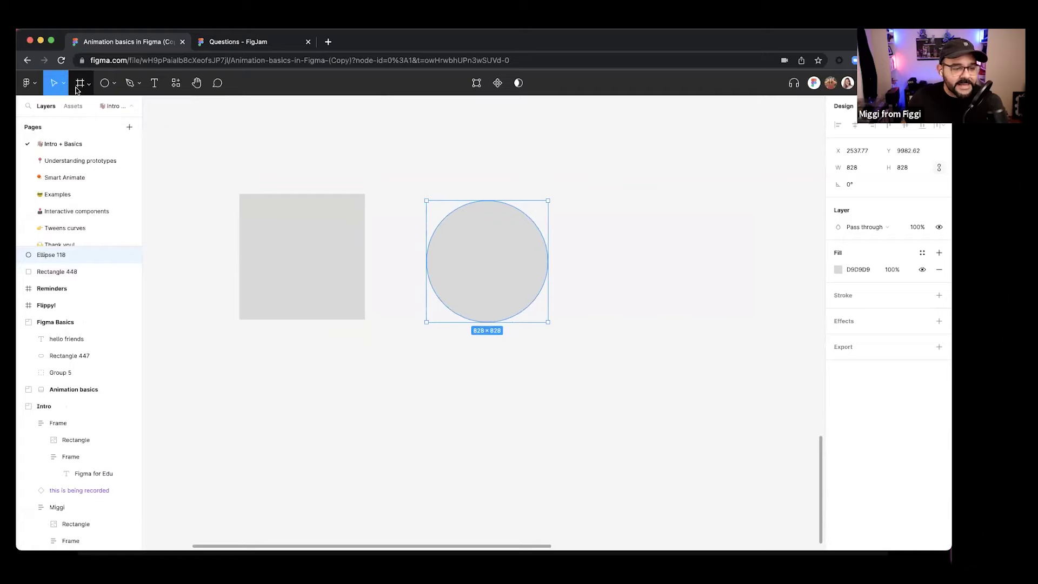
{"action": "left_click", "coordinate": [114, 82]}
{"action": "left_click", "coordinate": [116, 162]}
{"action": "left_click_drag", "start_coordinate": [599, 186], "coordinate": [719, 347]}
{"action": "left_click_drag", "start_coordinate": [695, 292], "coordinate": [666, 335]}
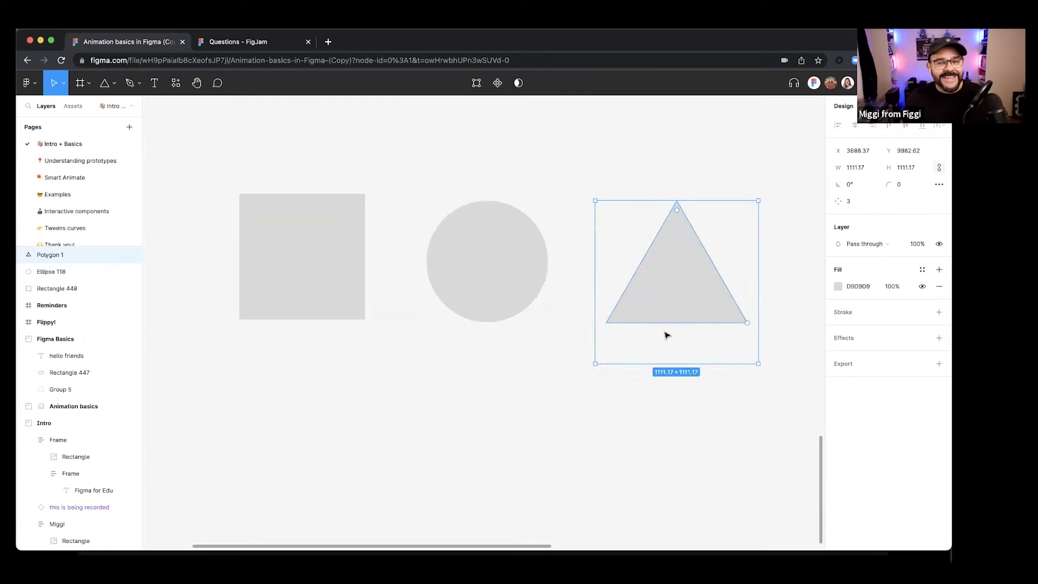
{"action": "left_click", "coordinate": [339, 283]}
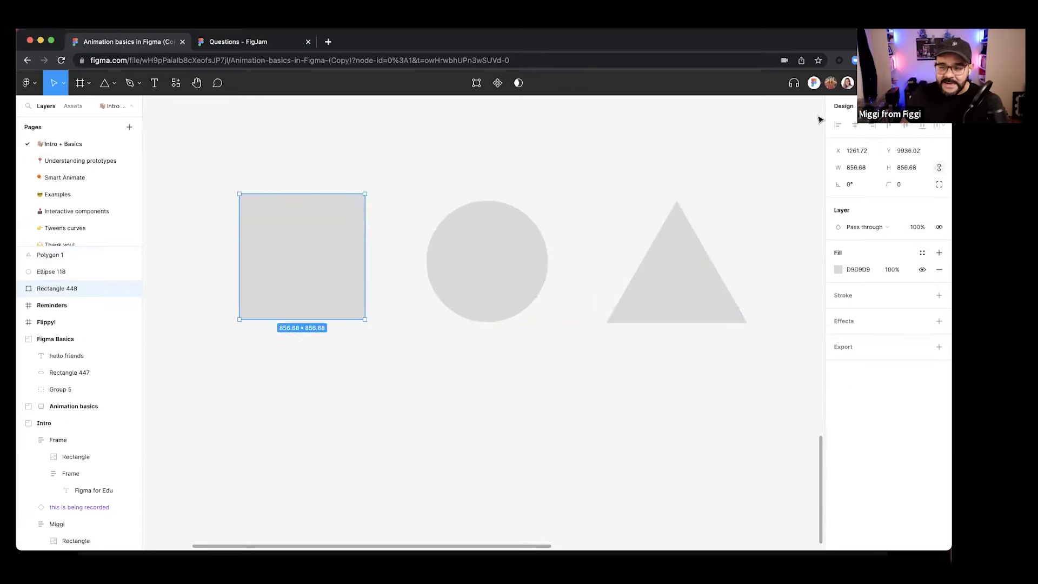
- Change the square's fill to red and the circle's fill to mint teal 06FED1
{"action": "left_click", "coordinate": [838, 270]}
{"action": "left_click", "coordinate": [803, 288]}
{"action": "left_click", "coordinate": [529, 279]}
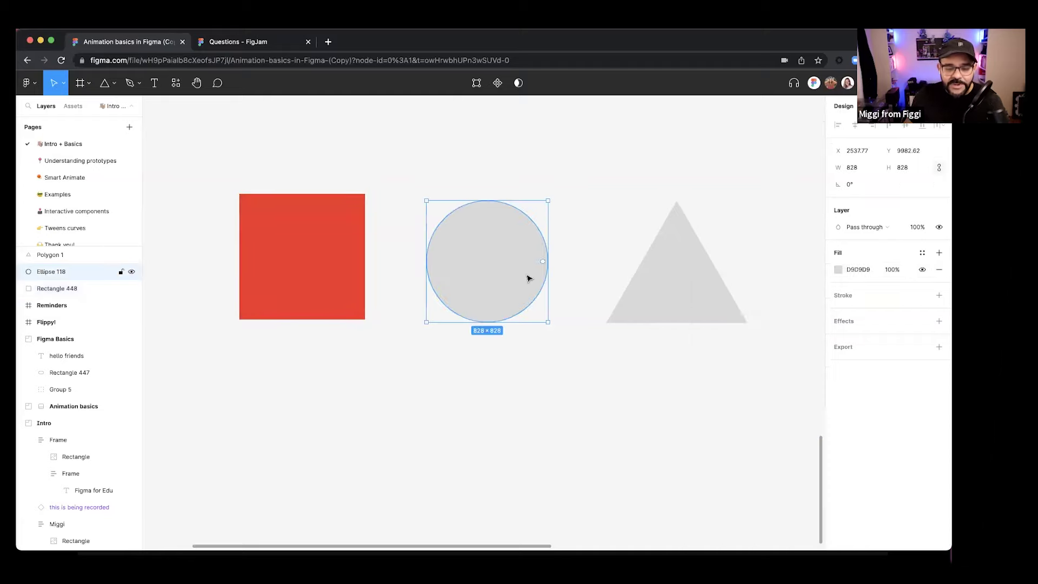
{"action": "left_click", "coordinate": [842, 271]}
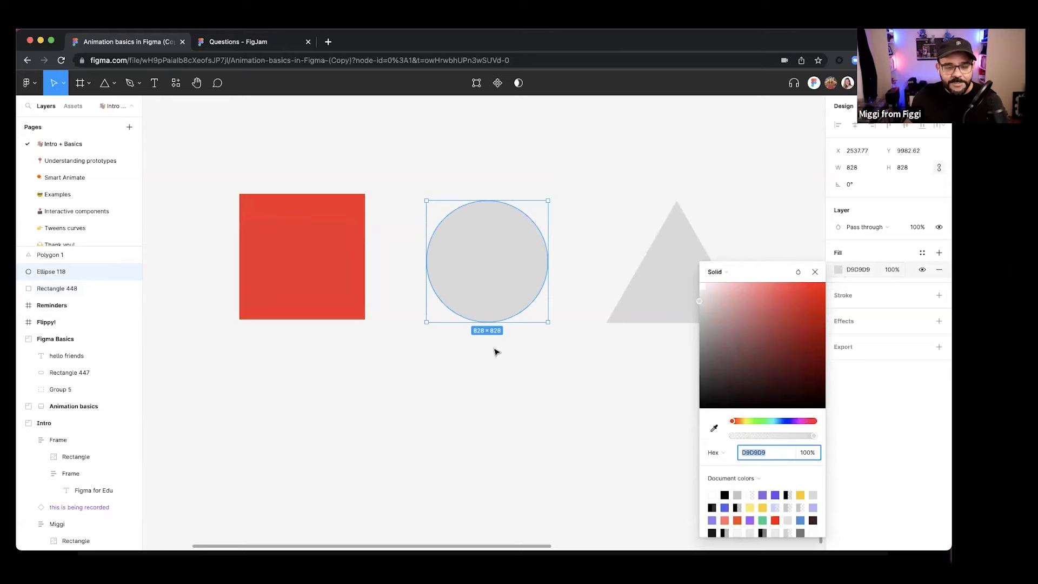
{"action": "left_click", "coordinate": [770, 421]}
{"action": "left_click_drag", "start_coordinate": [810, 335], "coordinate": [902, 168]}
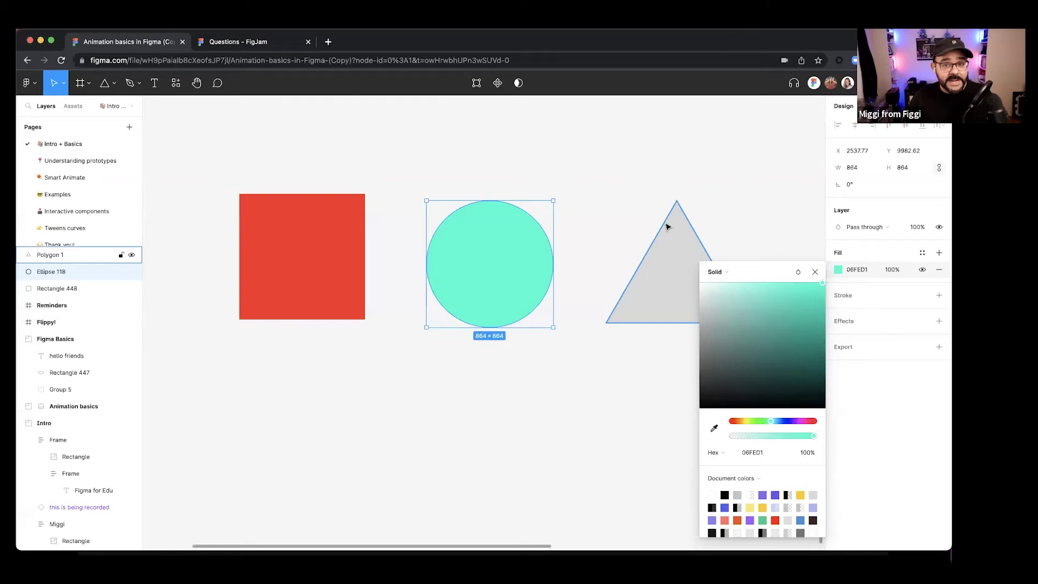
{"action": "left_click", "coordinate": [778, 262]}
{"action": "left_click", "coordinate": [713, 271]}
- Set Polygon 1's point count to 6, turning the gray triangle into a hexagon
{"action": "scroll", "coordinate": [541, 249], "scroll_direction": "right", "scroll_amount": 5}
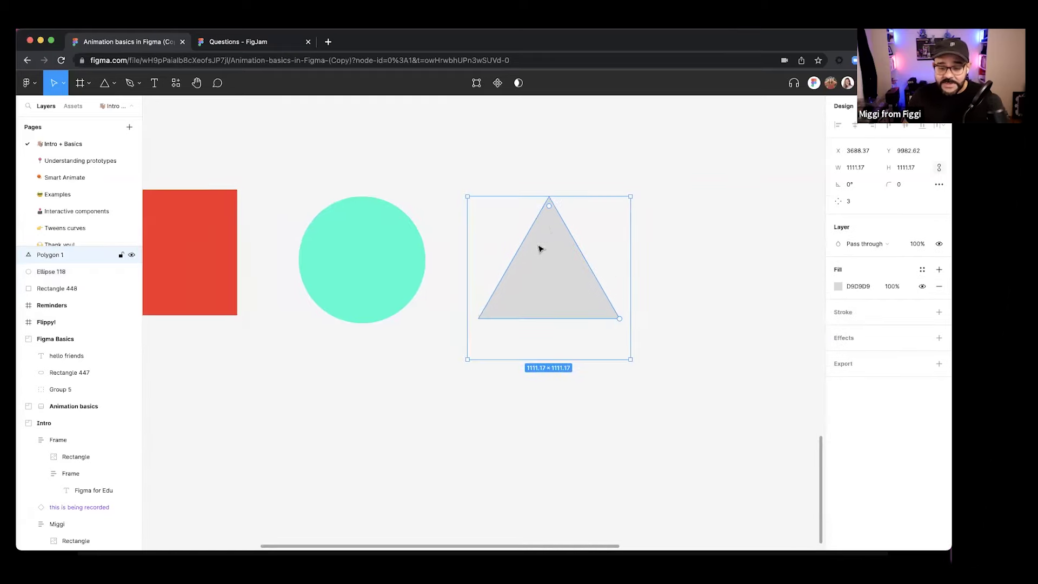
{"action": "mouse_move", "coordinate": [620, 317]}
{"action": "left_mouse_down"}
{"action": "mouse_move", "coordinate": [609, 211]}
{"action": "mouse_move", "coordinate": [608, 318]}
{"action": "left_mouse_up"}
{"action": "left_click_drag", "start_coordinate": [606, 283], "coordinate": [610, 260]}
{"action": "left_click_drag", "start_coordinate": [836, 201], "coordinate": [850, 206]}
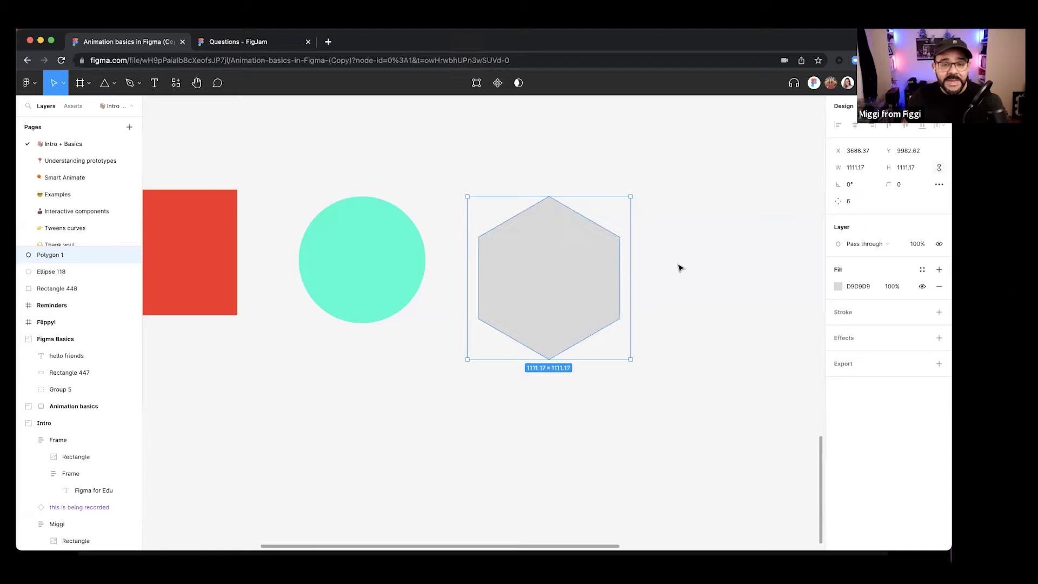
{"action": "scroll", "coordinate": [591, 294], "scroll_direction": "left", "scroll_amount": 3}
- Make the mint circle an open ring arc with start 160°, sweep 70% and ratio 68.61%
{"action": "left_click", "coordinate": [444, 261]}
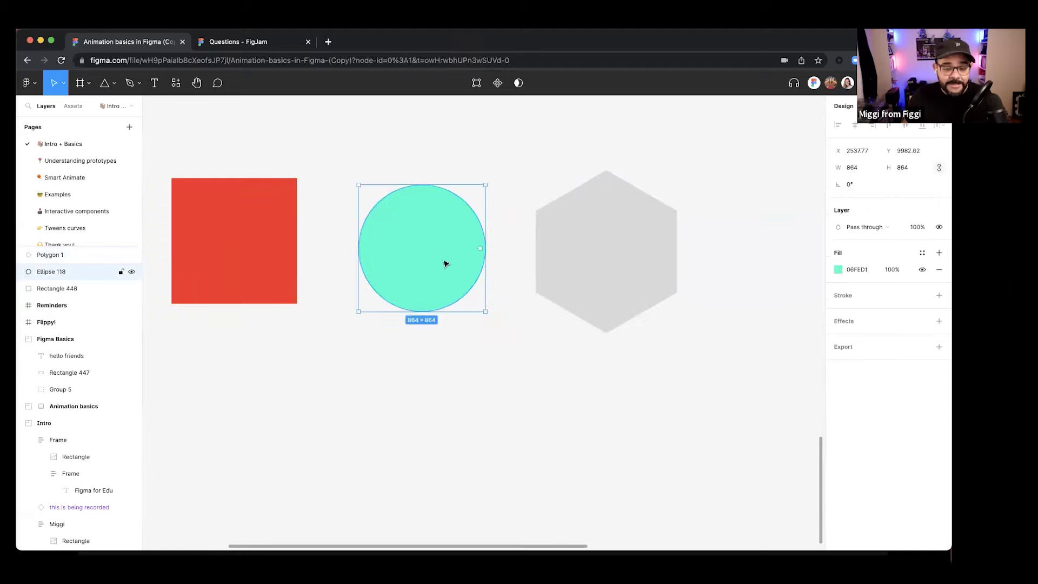
{"action": "scroll", "coordinate": [424, 262], "scroll_direction": "left", "scroll_amount": 3}
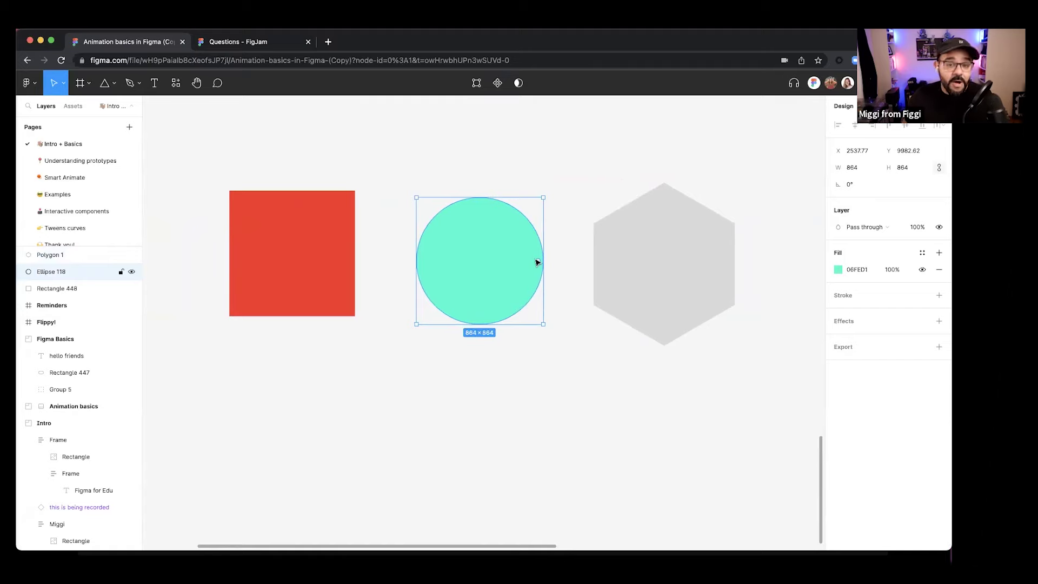
{"action": "scroll", "coordinate": [537, 263], "scroll_direction": "up", "scroll_amount": 3}
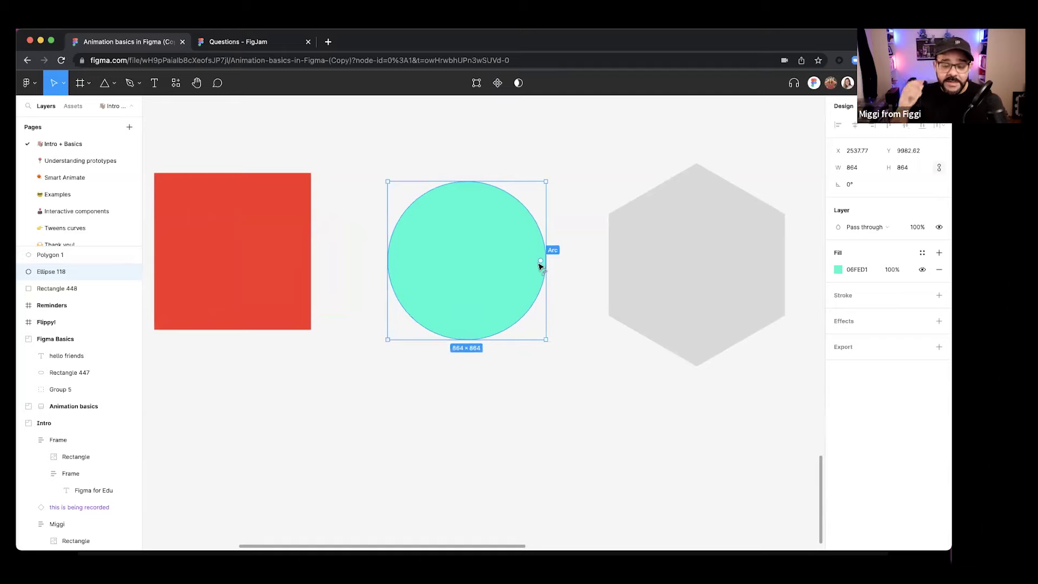
{"action": "left_click_drag", "start_coordinate": [542, 263], "coordinate": [468, 220]}
{"action": "left_click_drag", "start_coordinate": [506, 264], "coordinate": [454, 212]}
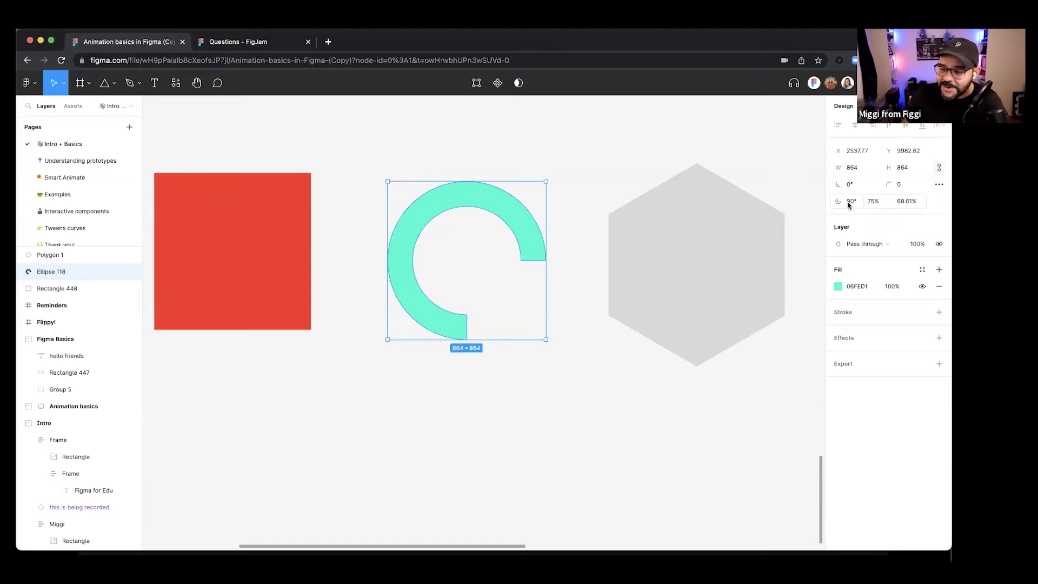
{"action": "left_click_drag", "start_coordinate": [838, 203], "coordinate": [872, 207]}
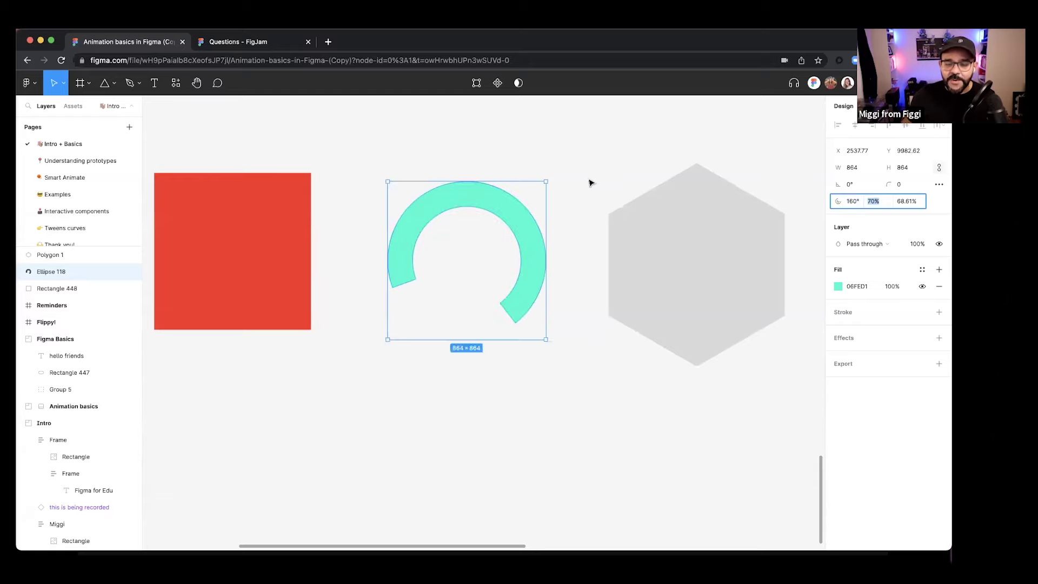
{"action": "left_click", "coordinate": [591, 183]}
{"action": "scroll", "coordinate": [595, 176], "scroll_direction": "down", "scroll_amount": 5}
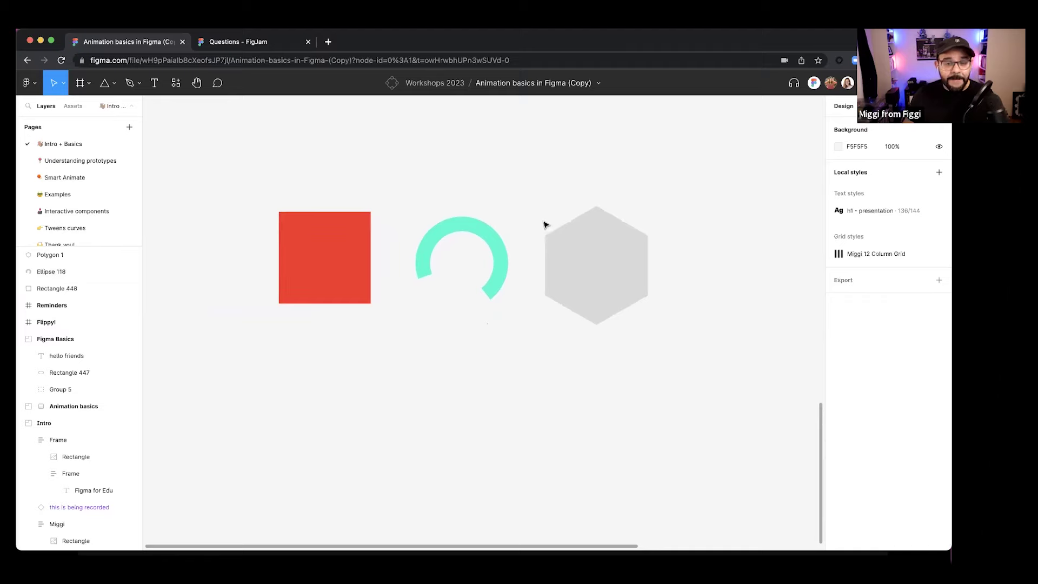
- Draw a new white frame below the red square
{"action": "key", "text": "f"}
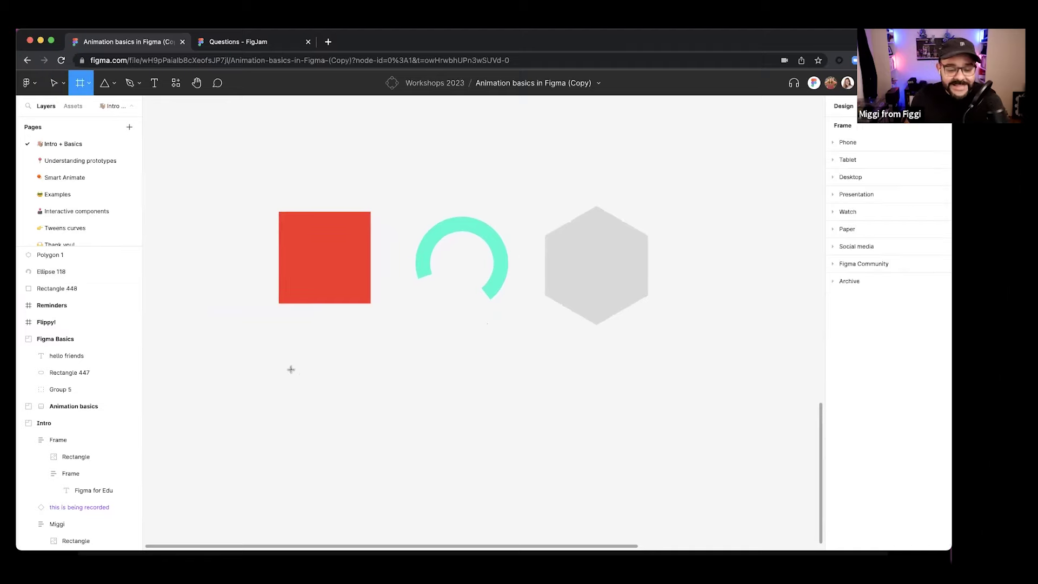
{"action": "mouse_move", "coordinate": [248, 324]}
{"action": "left_mouse_down"}
{"action": "mouse_move", "coordinate": [432, 520]}
{"action": "mouse_move", "coordinate": [447, 515]}
{"action": "left_mouse_up"}
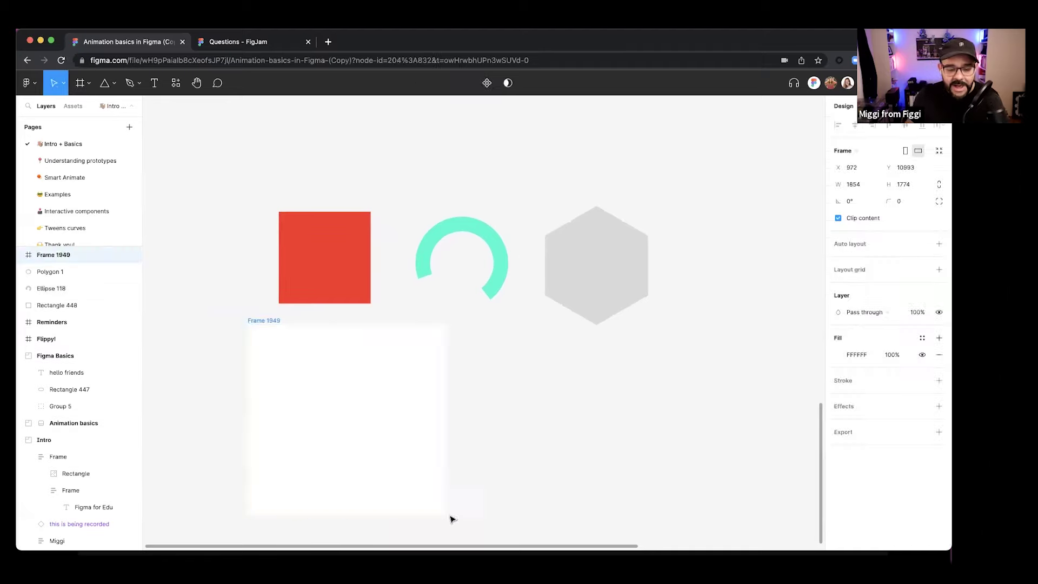
{"action": "scroll", "coordinate": [504, 389], "scroll_direction": "down", "scroll_amount": 3}
{"action": "scroll", "coordinate": [299, 292], "scroll_direction": "up", "scroll_amount": 5}
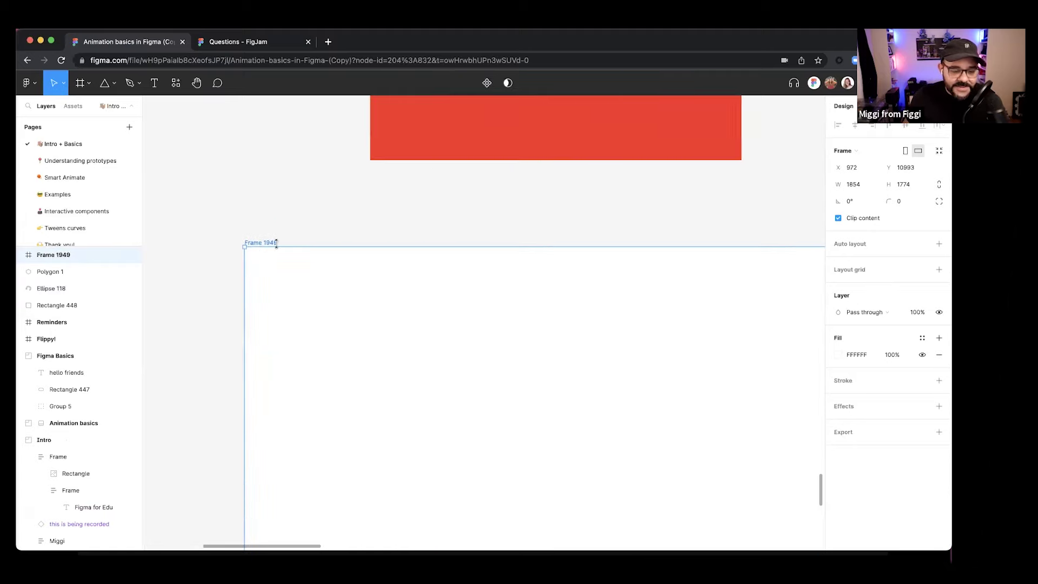
{"action": "scroll", "coordinate": [238, 306], "scroll_direction": "down", "scroll_amount": 3}
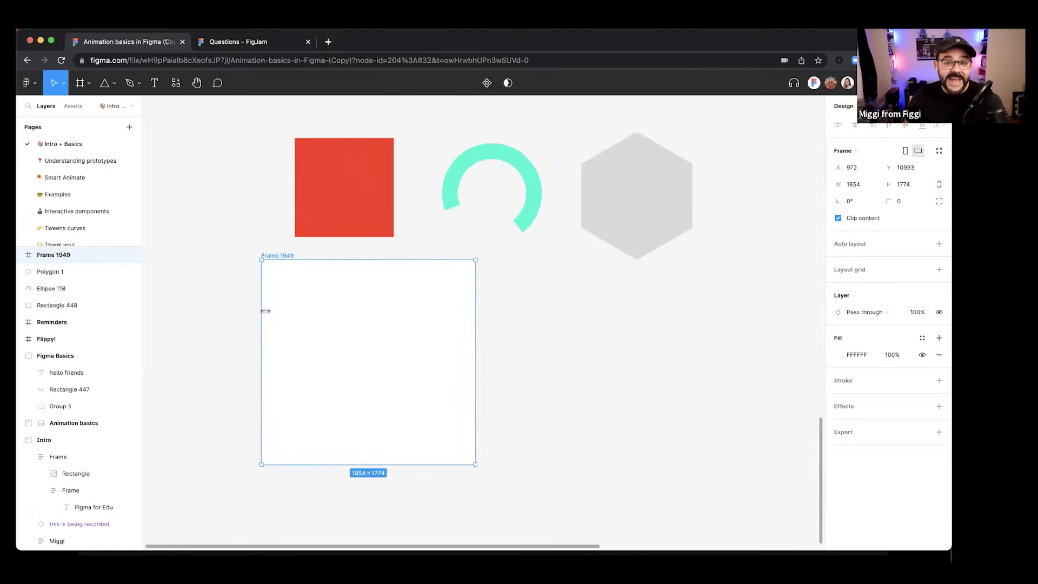
- Rename the new frame to a person's first name
{"action": "double_click", "coordinate": [283, 255]}
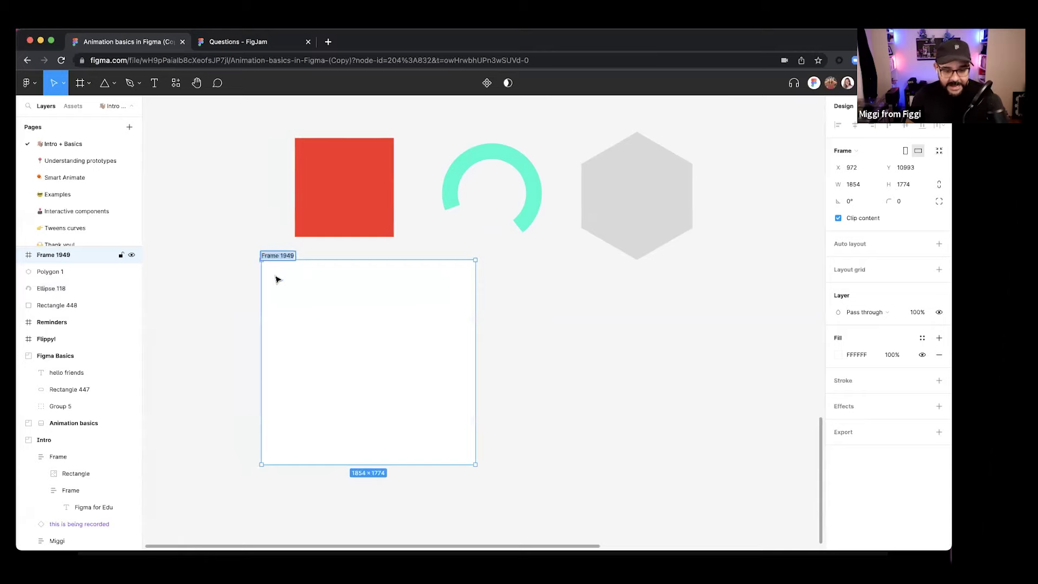
{"action": "type", "text": "S"}
{"action": "type", "text": "rame 1"}
{"action": "key", "text": "Return"}
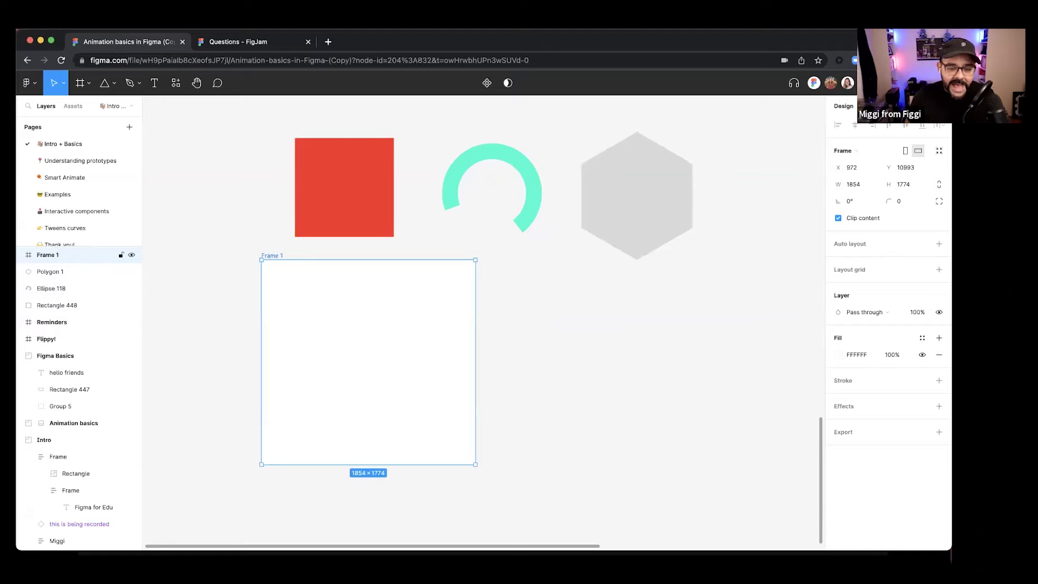
{"action": "double_click", "coordinate": [277, 256]}
{"action": "type", "text": "La"}
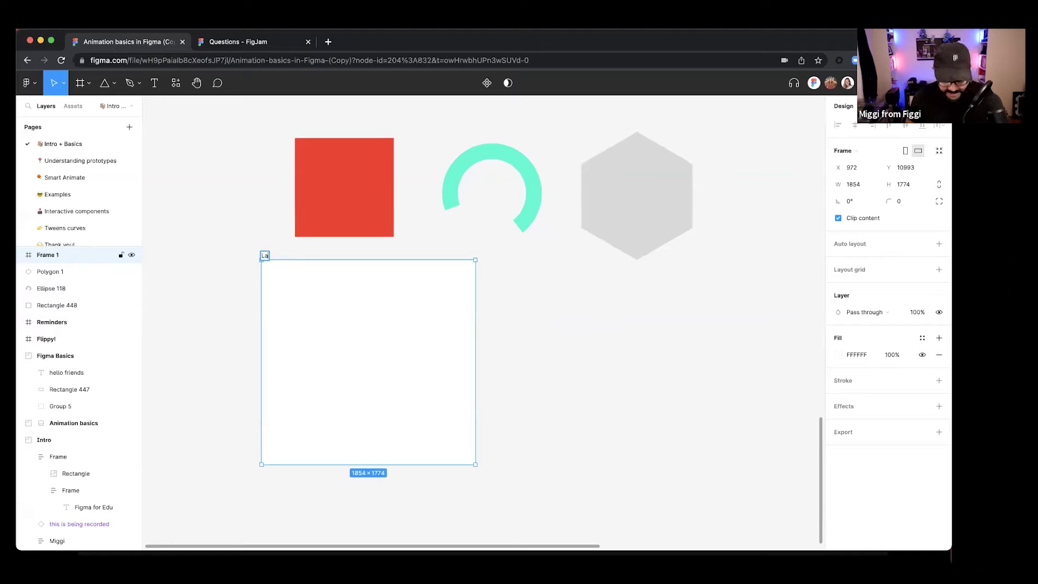
{"action": "type", "text": "uren"}
{"action": "key", "text": "Return"}
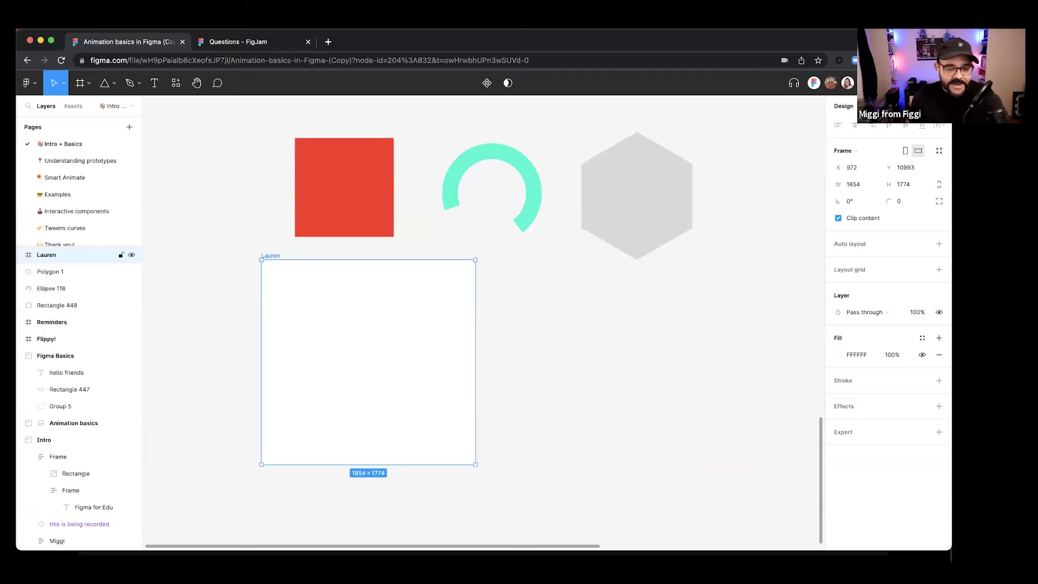
{"action": "key", "text": "Escape"}
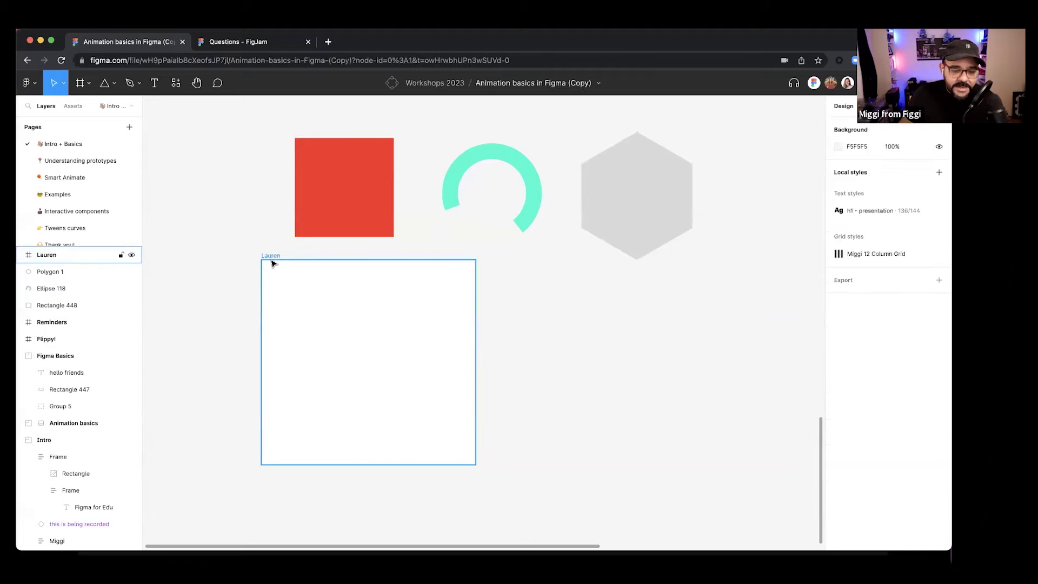
{"action": "scroll", "coordinate": [272, 263], "scroll_direction": "up", "scroll_amount": 1}
- Move the red square, Rectangle 448, into the white frame and centre it
{"action": "left_click", "coordinate": [323, 198]}
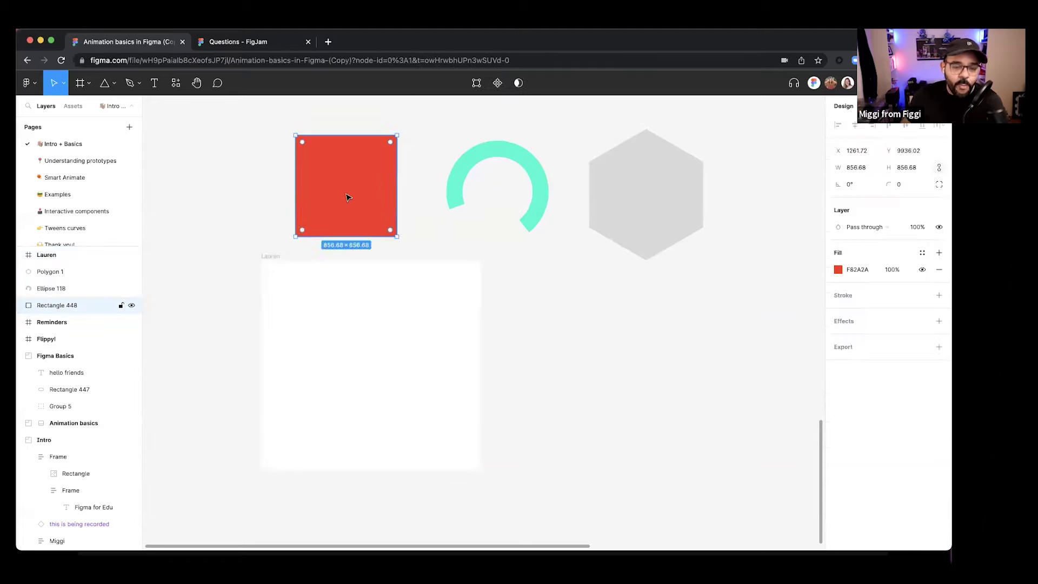
{"action": "left_click_drag", "start_coordinate": [342, 170], "coordinate": [349, 350]}
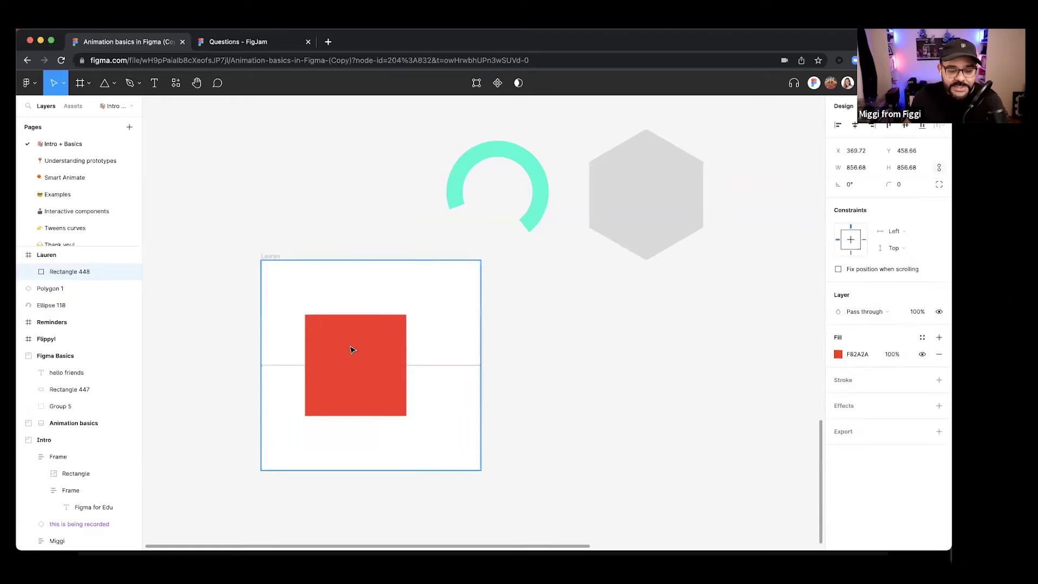
{"action": "left_click_drag", "start_coordinate": [355, 176], "coordinate": [371, 342]}
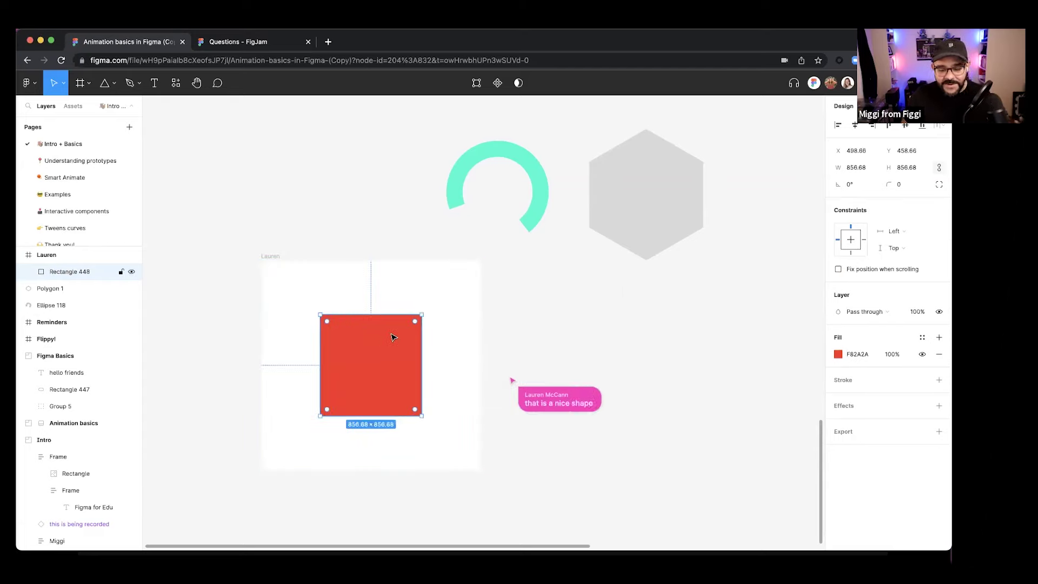
- Round the red square's corners to a radius of about 163
{"action": "left_click_drag", "start_coordinate": [411, 327], "coordinate": [403, 334]}
{"action": "left_click", "coordinate": [497, 470]}
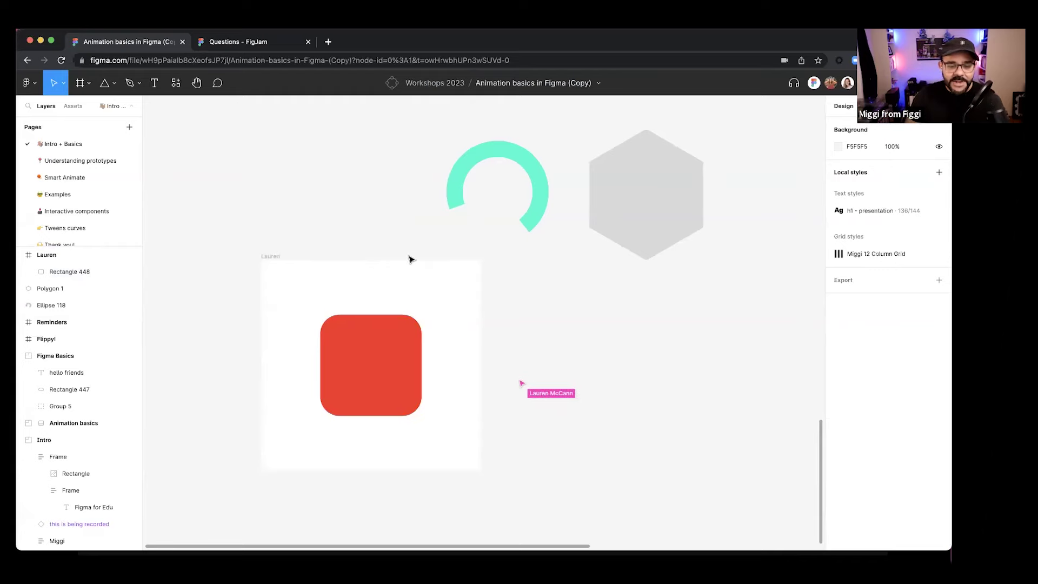
{"action": "left_click", "coordinate": [270, 256]}
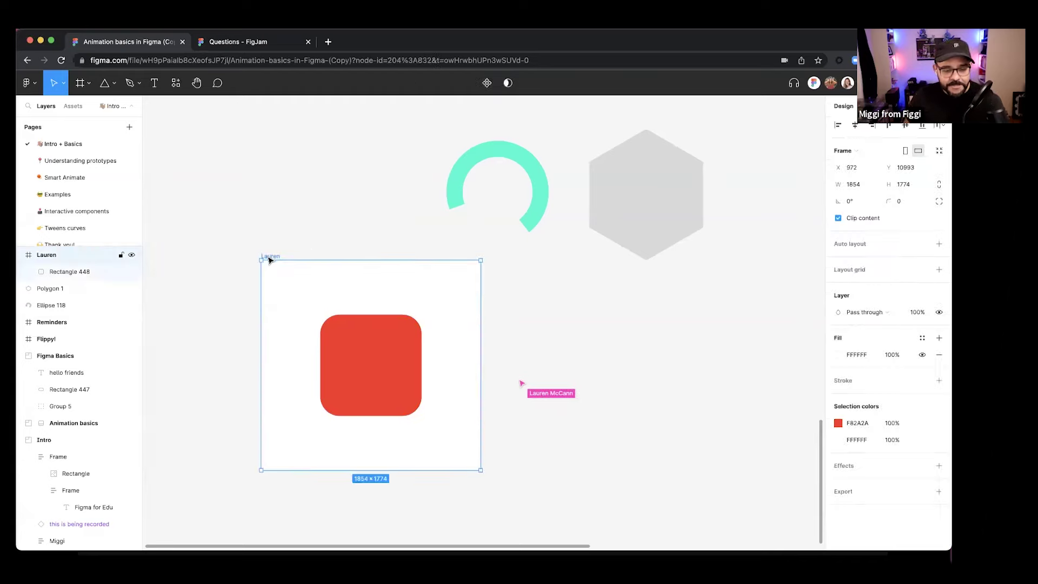
{"action": "left_click", "coordinate": [356, 356]}
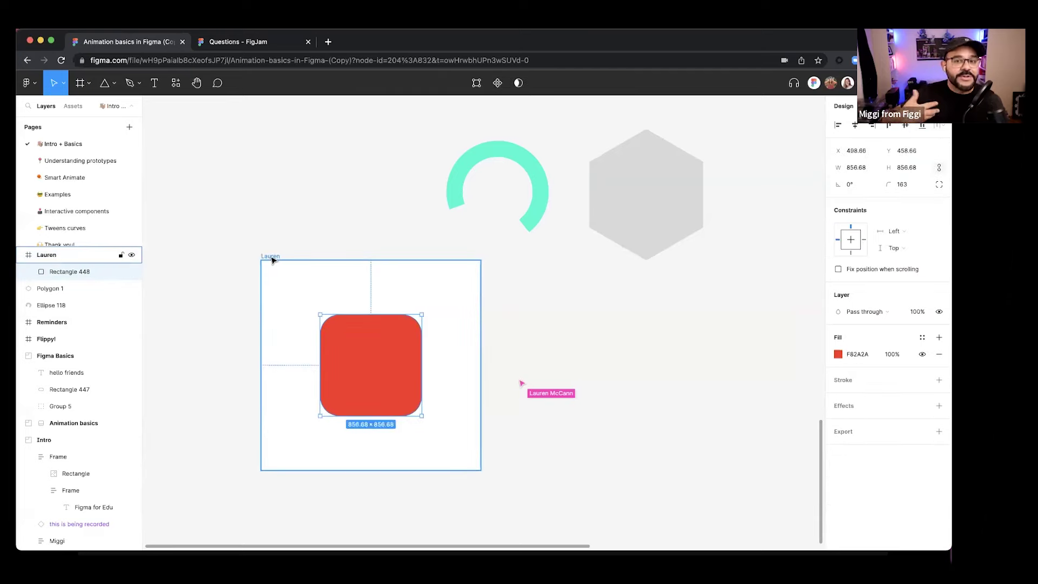
{"action": "left_click", "coordinate": [272, 259]}
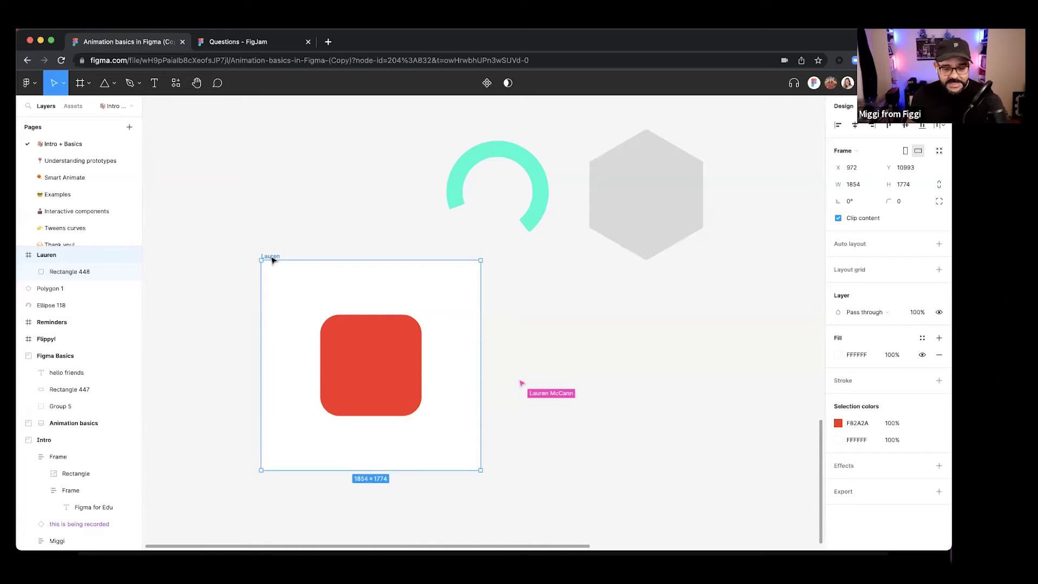
- Place a copy of the frame directly to its right
{"action": "key", "text": "super+d"}
{"action": "scroll", "coordinate": [605, 352], "scroll_direction": "right", "scroll_amount": 3}
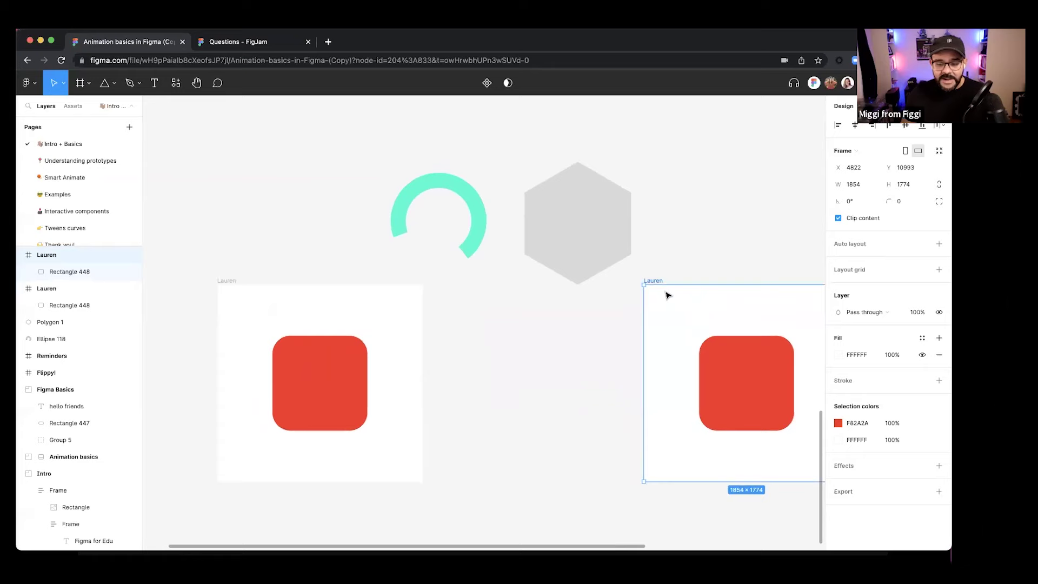
{"action": "key", "text": "super+z"}
{"action": "scroll", "coordinate": [518, 339], "scroll_direction": "down", "scroll_amount": 3}
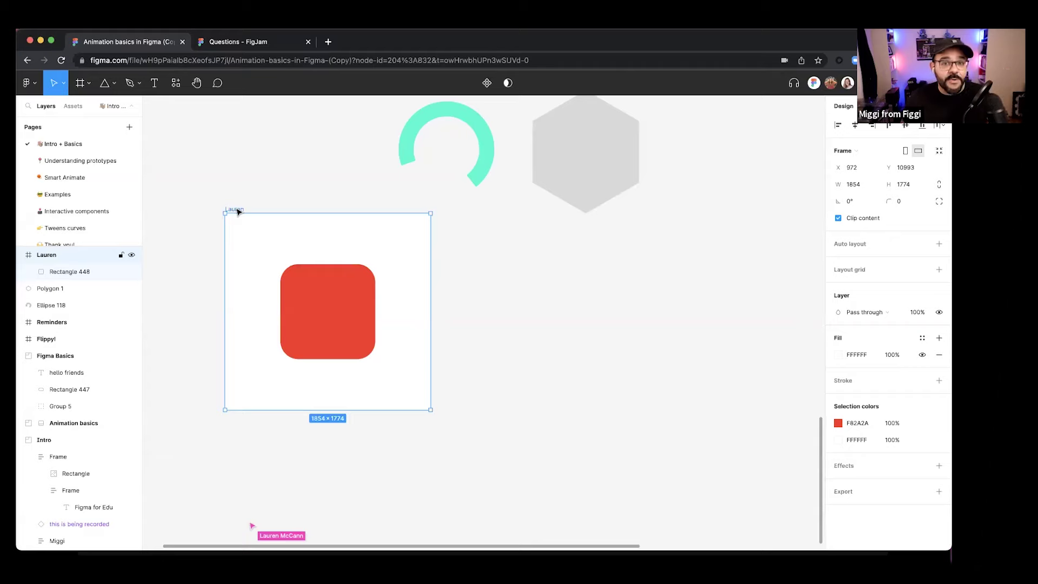
{"action": "left_click_drag", "start_coordinate": [273, 236], "coordinate": [479, 261]}
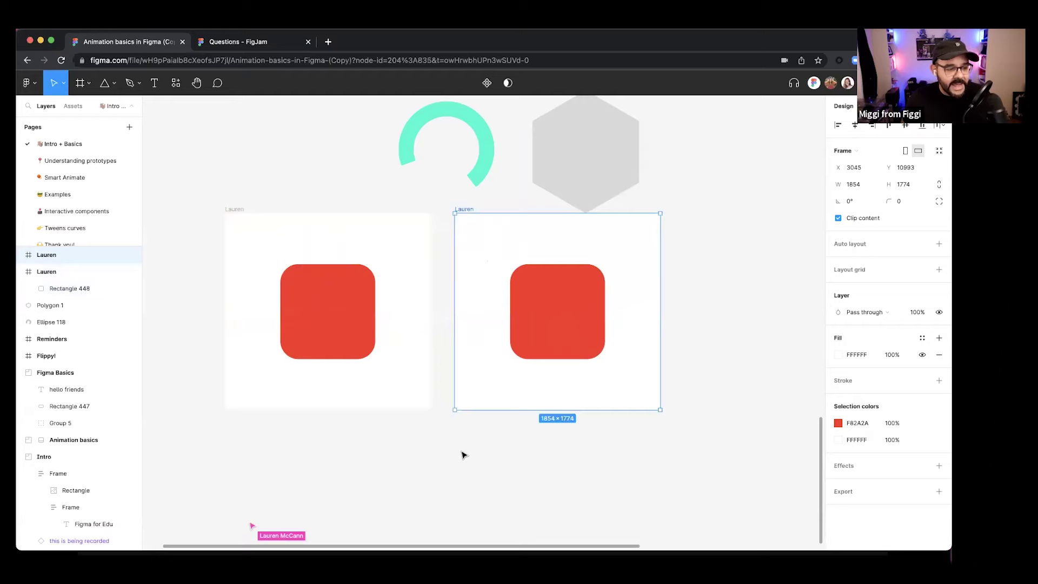
{"action": "scroll", "coordinate": [462, 440], "scroll_direction": "down", "scroll_amount": 2}
- Duplicate the frame again for a third copy and nudge the rightmost frame into line
{"action": "left_click", "coordinate": [282, 179]}
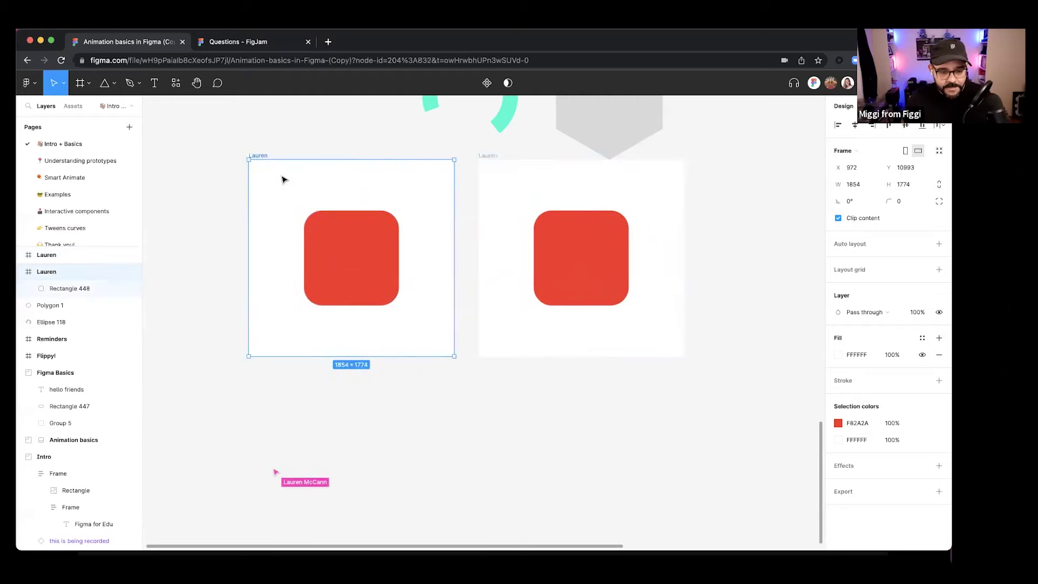
{"action": "scroll", "coordinate": [481, 316], "scroll_direction": "left", "scroll_amount": 2}
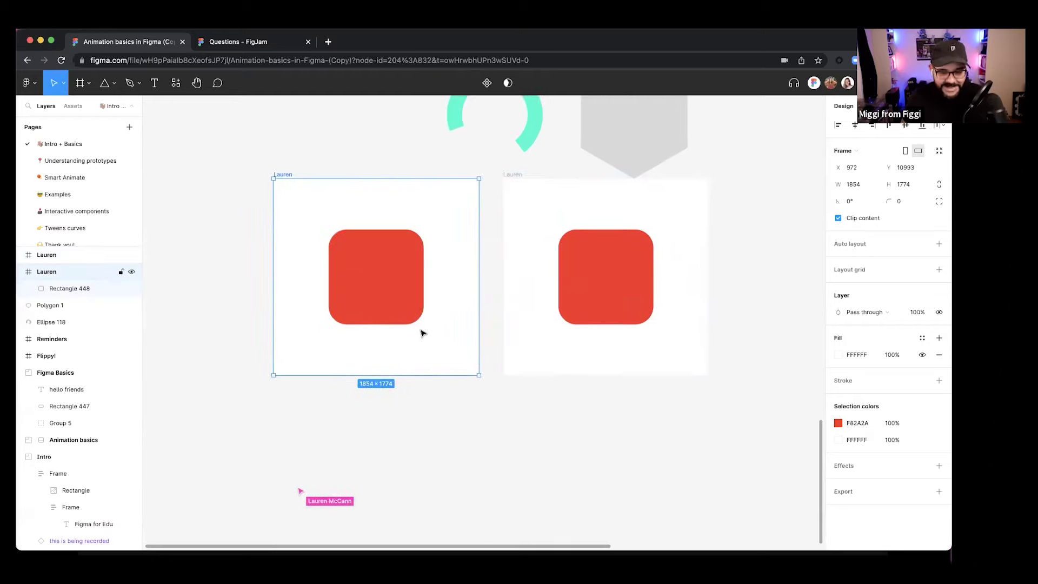
{"action": "key", "text": "super+d"}
{"action": "scroll", "coordinate": [420, 331], "scroll_direction": "right", "scroll_amount": 5}
{"action": "left_click", "coordinate": [381, 177]}
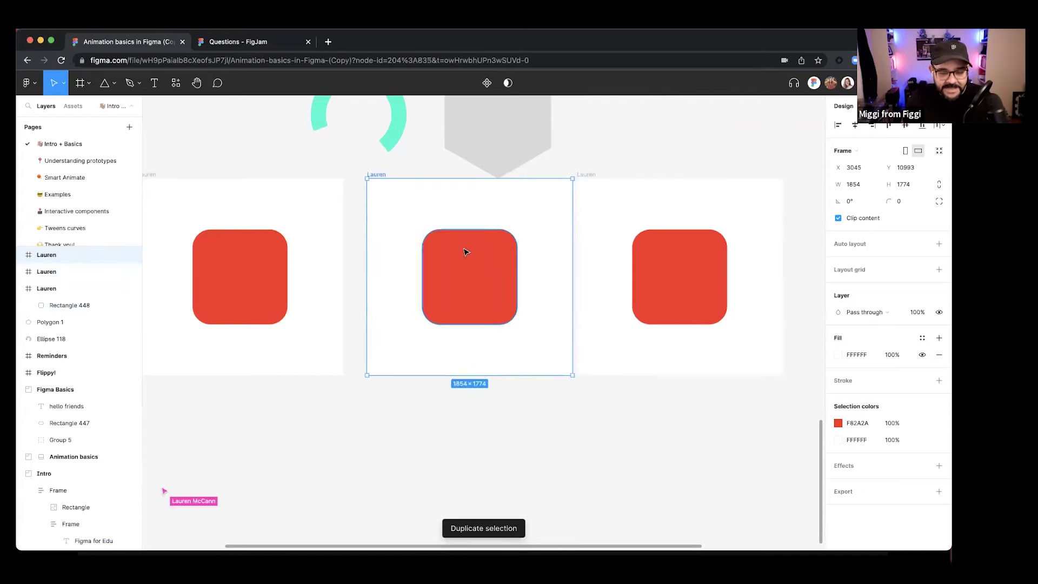
{"action": "left_click", "coordinate": [584, 175]}
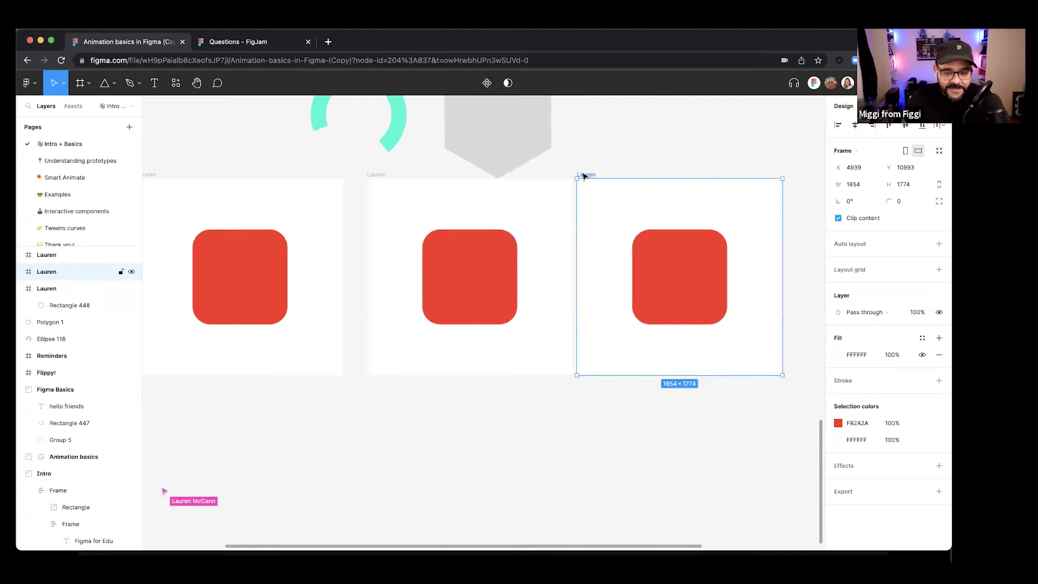
{"action": "left_click_drag", "start_coordinate": [583, 175], "coordinate": [614, 177]}
{"action": "scroll", "coordinate": [562, 198], "scroll_direction": "down", "scroll_amount": 2}
{"action": "left_click", "coordinate": [438, 181]}
{"action": "left_click", "coordinate": [616, 176], "text": "shift"}
{"action": "scroll", "coordinate": [620, 184], "scroll_direction": "down", "scroll_amount": 3}
{"action": "scroll", "coordinate": [185, 180], "scroll_direction": "up", "scroll_amount": 1}
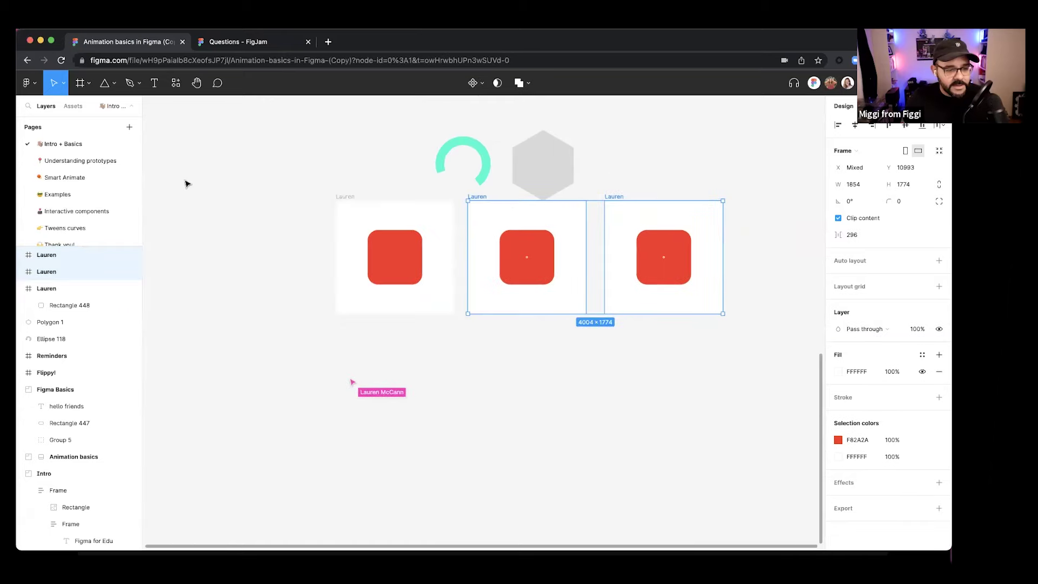
- Switch to the Understanding prototypes page and look around its content
{"action": "left_click", "coordinate": [103, 164]}
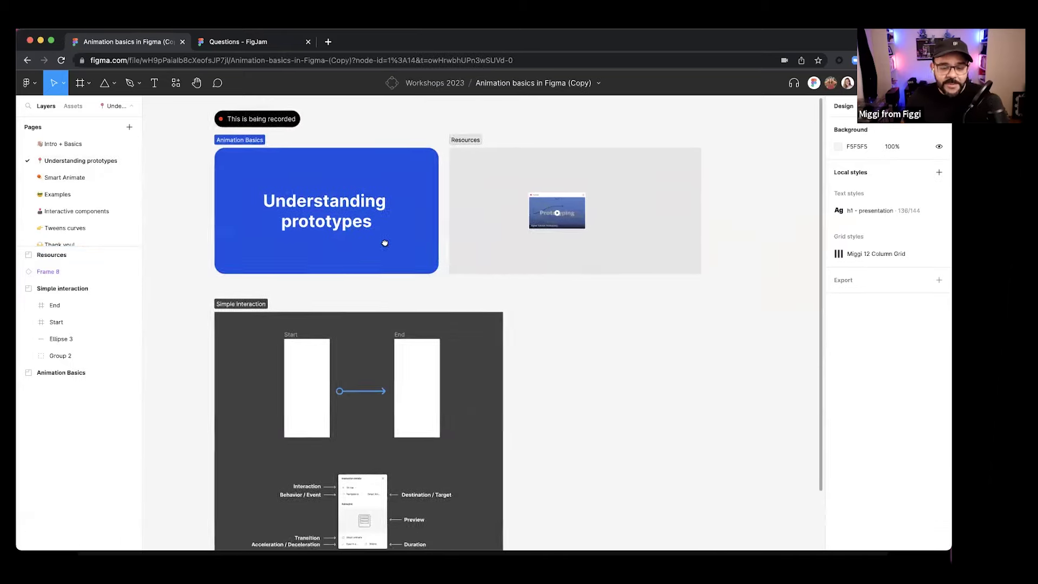
{"action": "scroll", "coordinate": [384, 243], "scroll_direction": "right", "scroll_amount": 2}
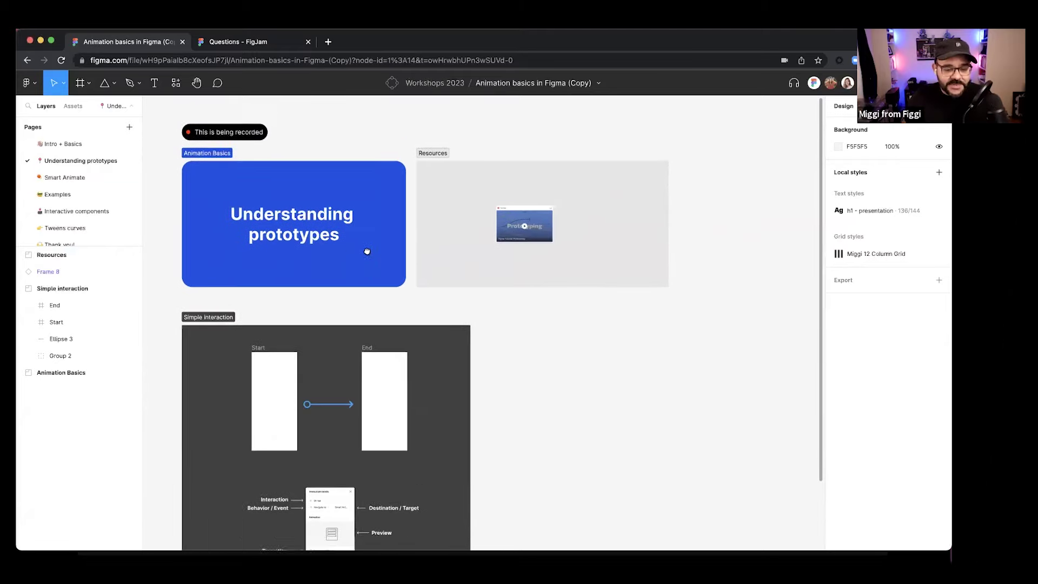
{"action": "scroll", "coordinate": [366, 251], "scroll_direction": "left", "scroll_amount": 2}
{"action": "left_click", "coordinate": [258, 144]}
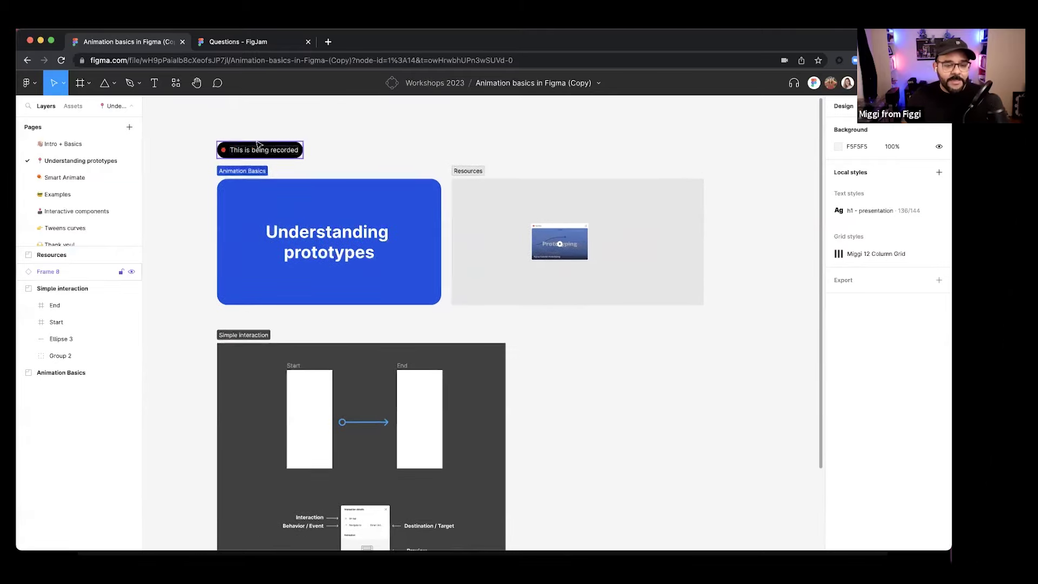
{"action": "scroll", "coordinate": [258, 144], "scroll_direction": "up", "scroll_amount": 5}
{"action": "left_click", "coordinate": [377, 208]}
{"action": "scroll", "coordinate": [383, 222], "scroll_direction": "down", "scroll_amount": 4}
{"action": "scroll", "coordinate": [311, 198], "scroll_direction": "right", "scroll_amount": 2}
{"action": "scroll", "coordinate": [311, 197], "scroll_direction": "down", "scroll_amount": 1}
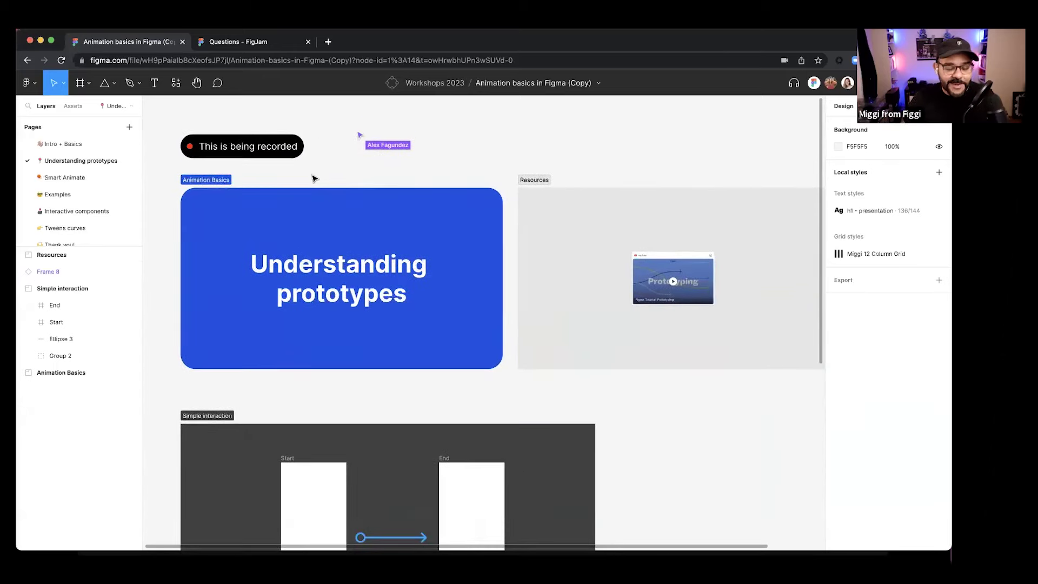
{"action": "scroll", "coordinate": [372, 227], "scroll_direction": "down", "scroll_amount": 1}
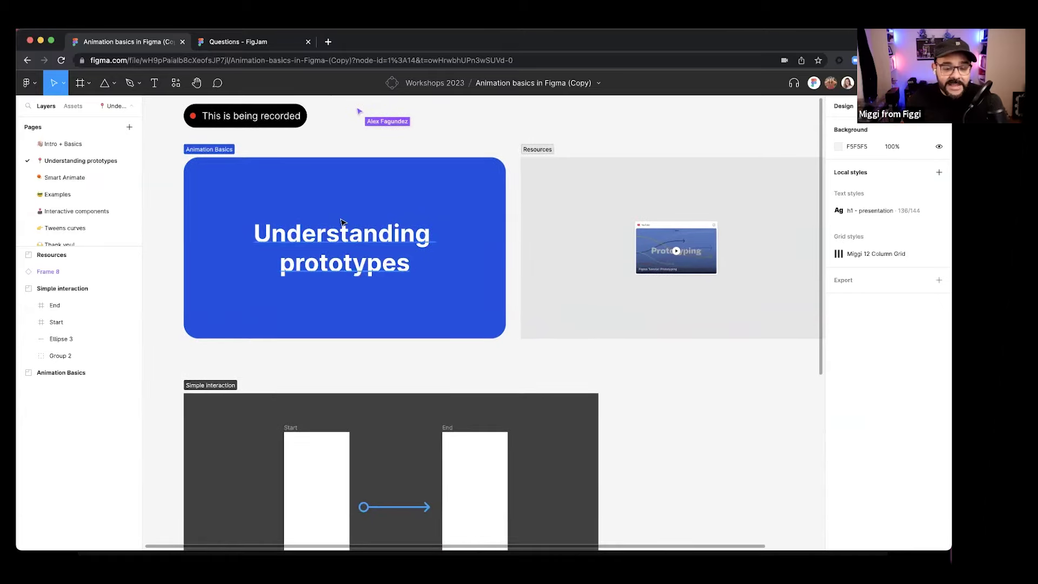
{"action": "scroll", "coordinate": [584, 251], "scroll_direction": "right", "scroll_amount": 5}
{"action": "scroll", "coordinate": [373, 250], "scroll_direction": "up", "scroll_amount": 5}
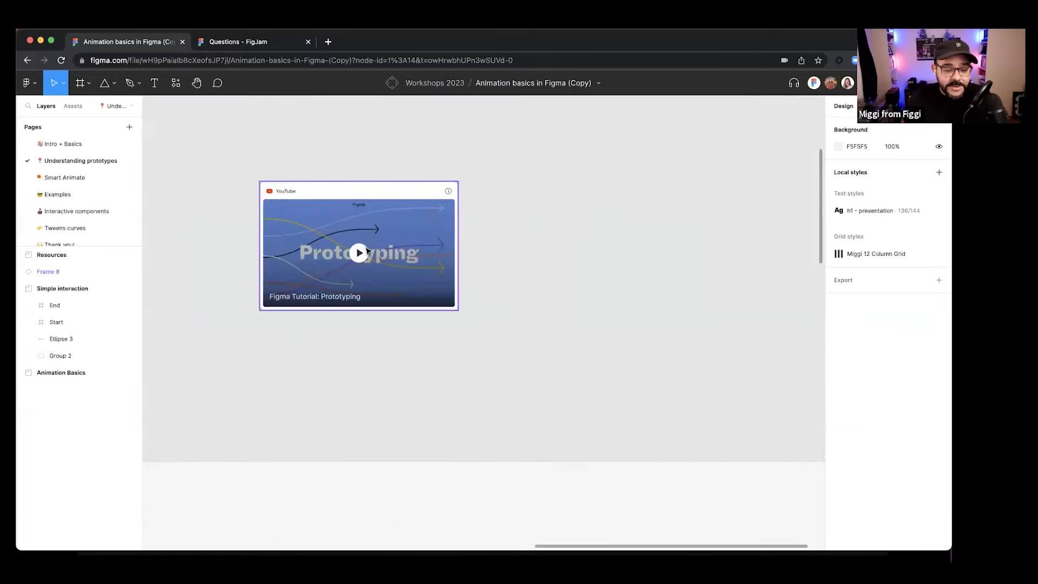
{"action": "scroll", "coordinate": [367, 250], "scroll_direction": "down", "scroll_amount": 5}
{"action": "scroll", "coordinate": [521, 261], "scroll_direction": "left", "scroll_amount": 5}
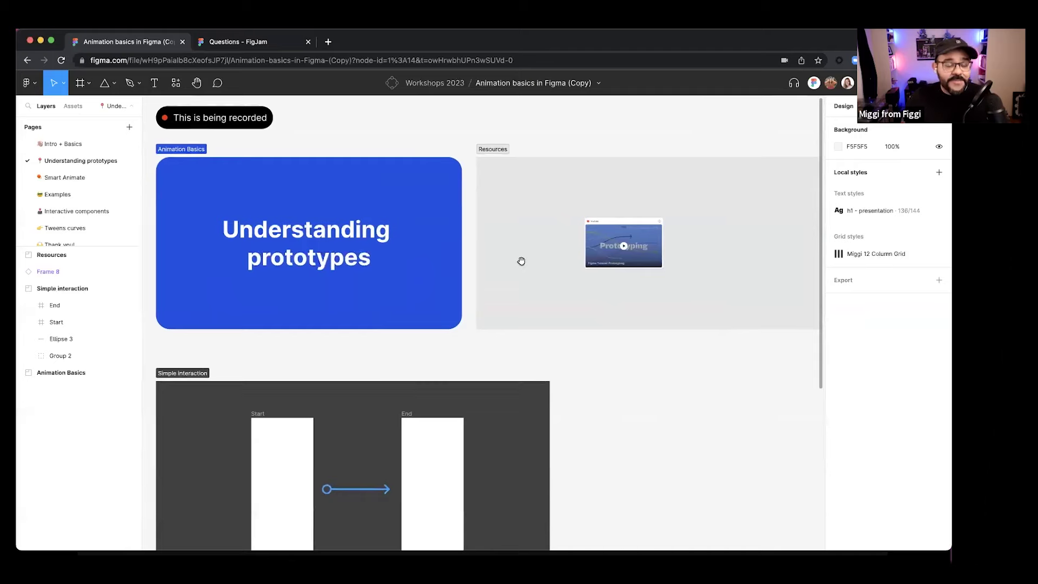
{"action": "scroll", "coordinate": [517, 263], "scroll_direction": "right", "scroll_amount": 3}
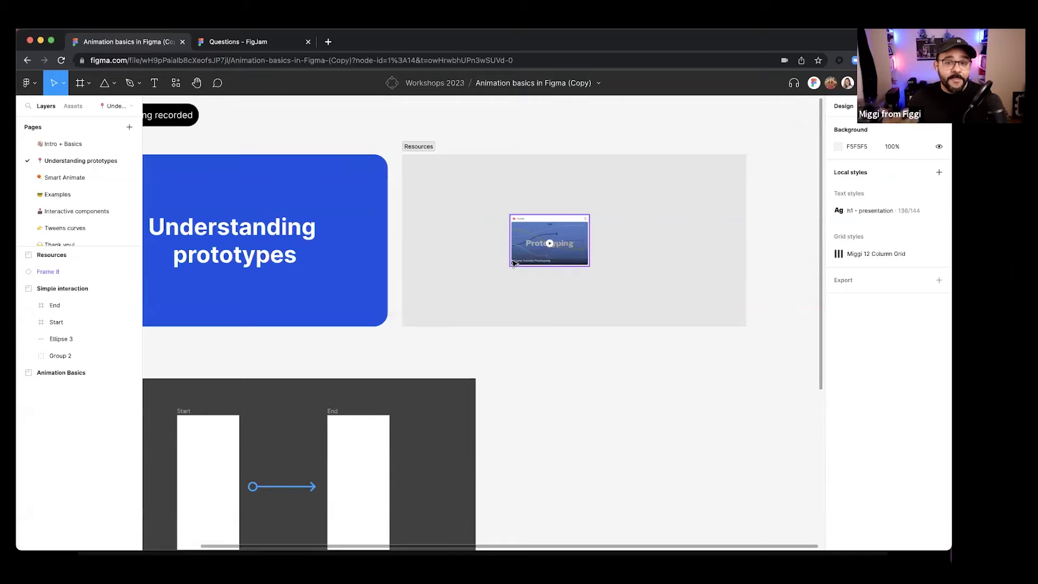
{"action": "scroll", "coordinate": [548, 243], "scroll_direction": "up", "scroll_amount": 3}
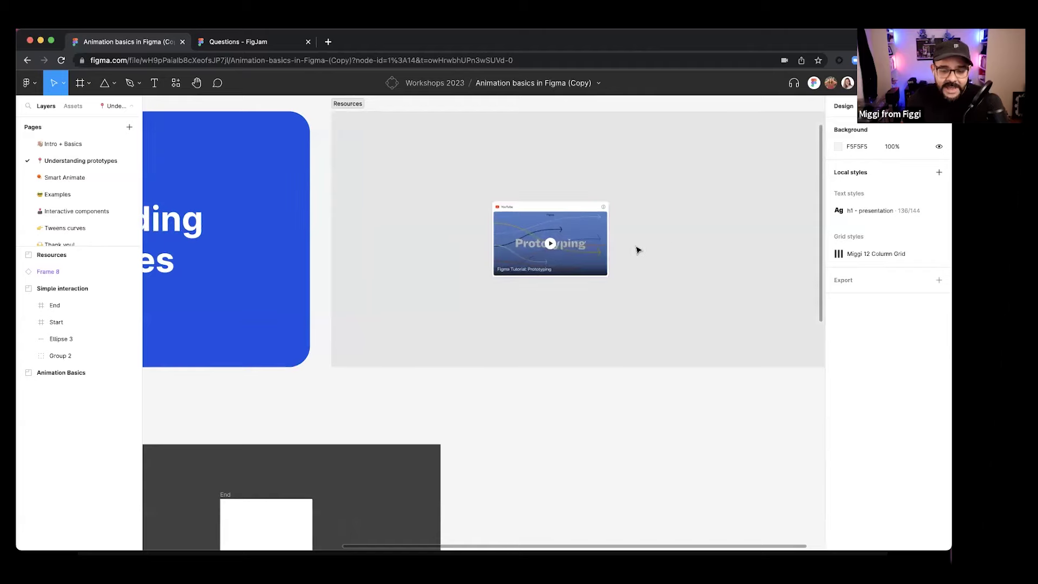
{"action": "scroll", "coordinate": [627, 247], "scroll_direction": "up", "scroll_amount": 3}
- Play and pause the embedded prototyping tutorial video, then return to the Simple interaction frames
{"action": "left_click", "coordinate": [488, 245]}
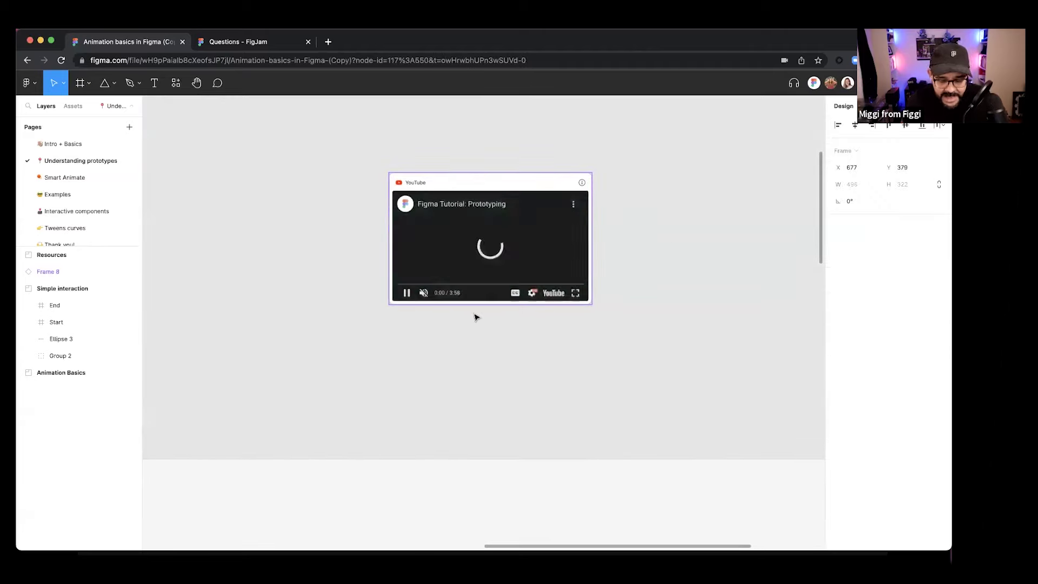
{"action": "left_click", "coordinate": [407, 294]}
{"action": "scroll", "coordinate": [440, 378], "scroll_direction": "down", "scroll_amount": 5}
{"action": "key", "text": "Escape"}
{"action": "left_click_drag", "start_coordinate": [452, 436], "coordinate": [600, 351]}
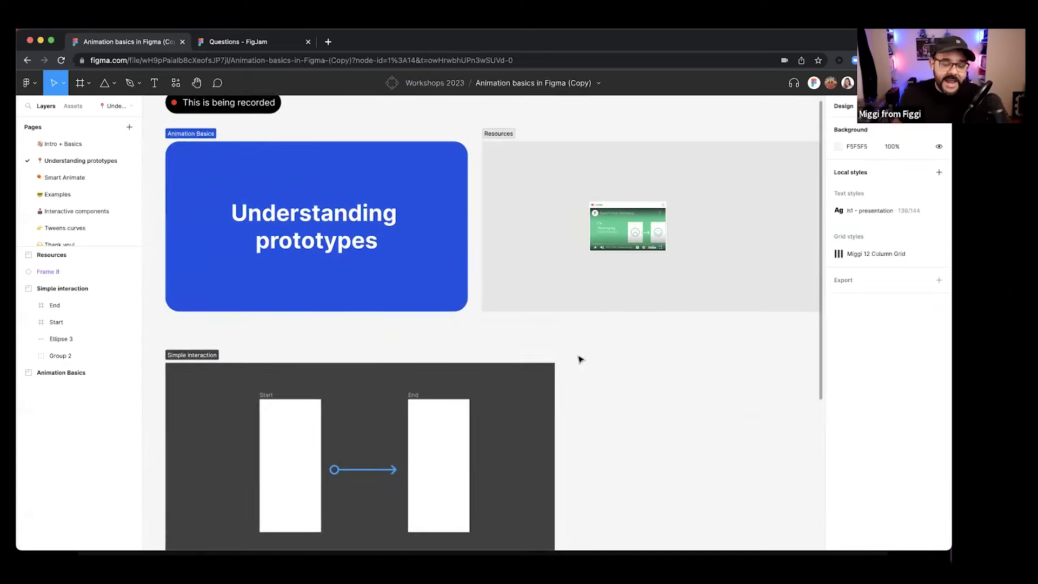
{"action": "scroll", "coordinate": [598, 382], "scroll_direction": "down", "scroll_amount": 5}
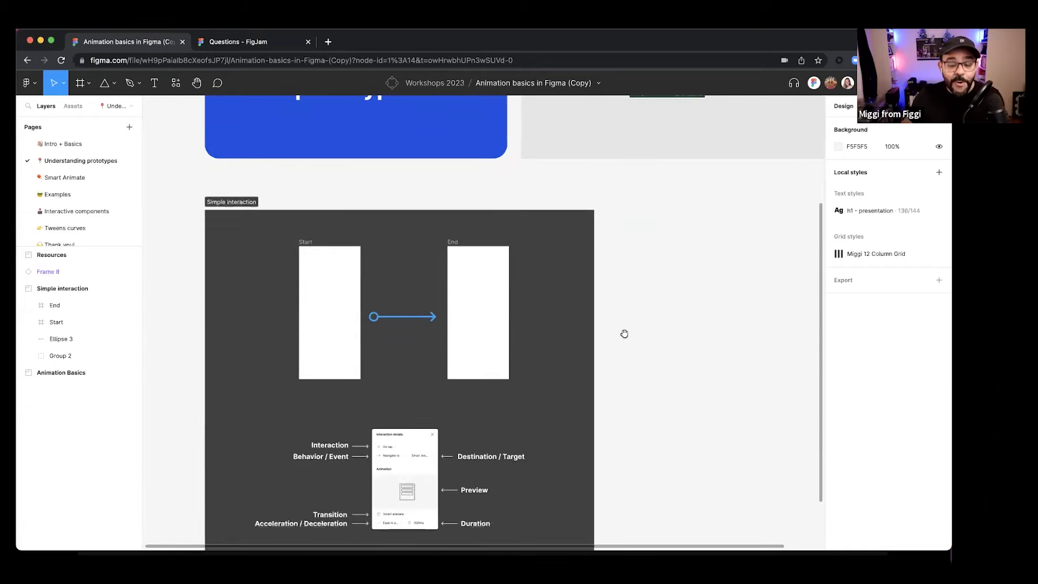
{"action": "scroll", "coordinate": [614, 286], "scroll_direction": "up", "scroll_amount": 1}
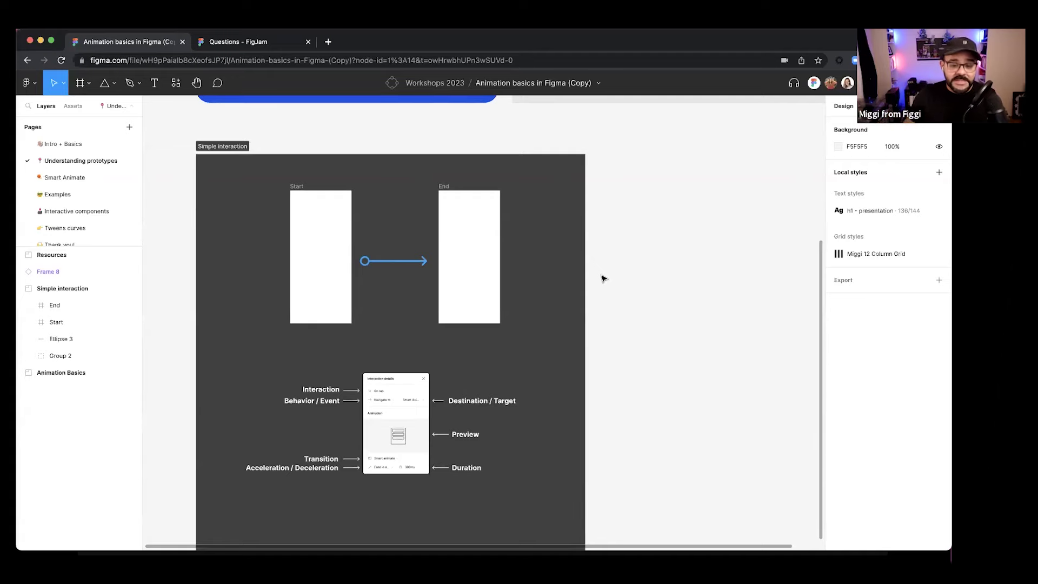
{"action": "scroll", "coordinate": [603, 278], "scroll_direction": "down", "scroll_amount": 2}
{"action": "scroll", "coordinate": [569, 196], "scroll_direction": "right", "scroll_amount": 5}
{"action": "scroll", "coordinate": [422, 292], "scroll_direction": "left", "scroll_amount": 5}
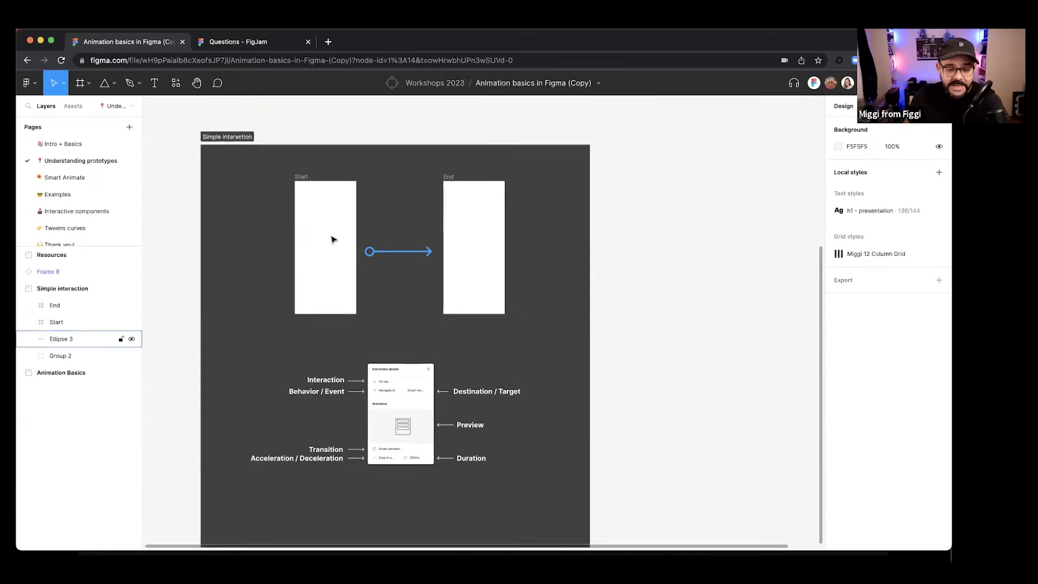
{"action": "left_click", "coordinate": [333, 239]}
{"action": "scroll", "coordinate": [317, 211], "scroll_direction": "up", "scroll_amount": 3}
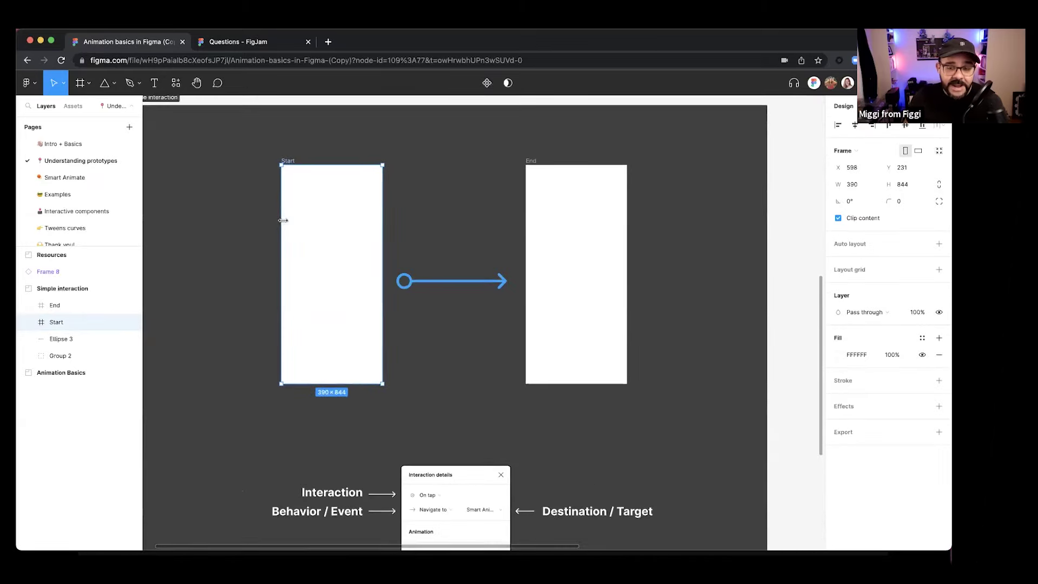
{"action": "scroll", "coordinate": [546, 251], "scroll_direction": "down", "scroll_amount": 5}
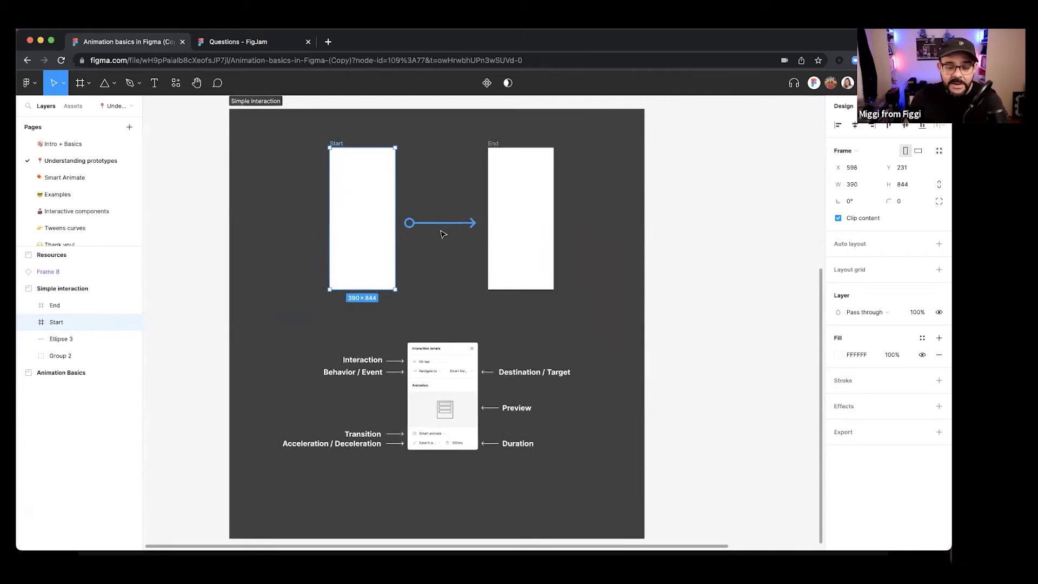
{"action": "scroll", "coordinate": [421, 240], "scroll_direction": "up", "scroll_amount": 1}
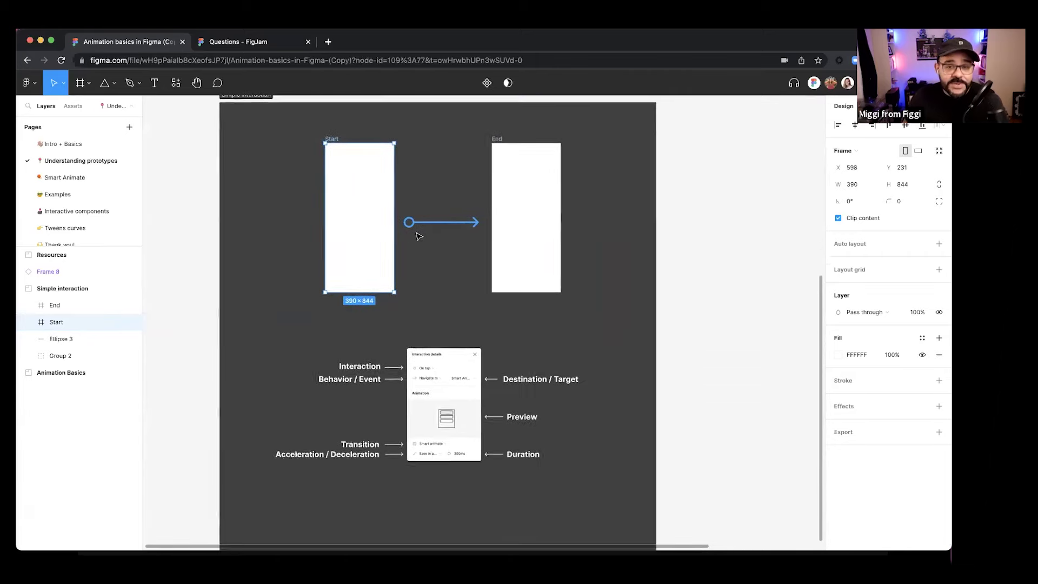
{"action": "scroll", "coordinate": [452, 224], "scroll_direction": "up", "scroll_amount": 3}
{"action": "left_click", "coordinate": [455, 225]}
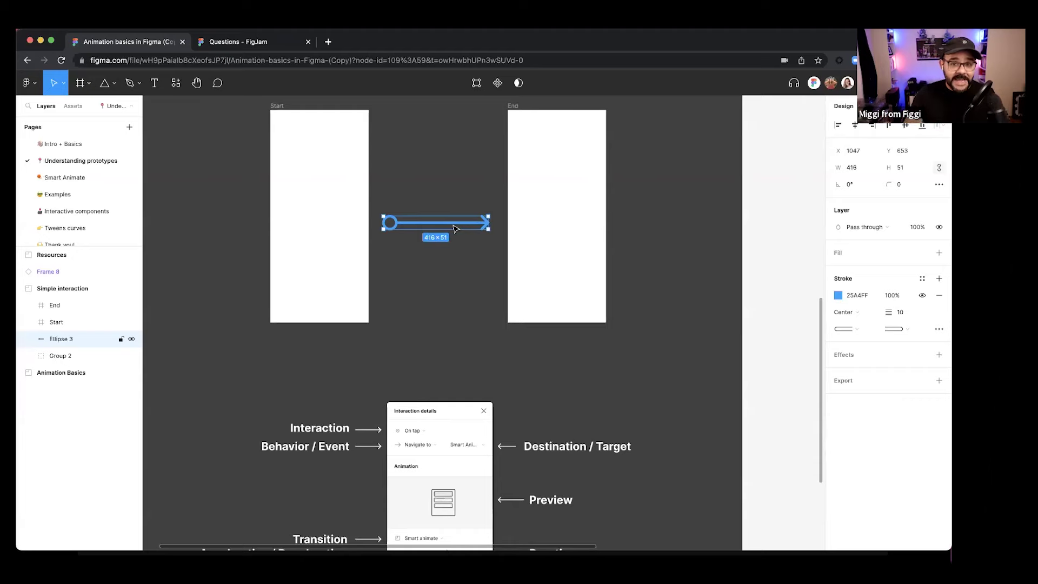
{"action": "scroll", "coordinate": [455, 225], "scroll_direction": "down", "scroll_amount": 3}
{"action": "scroll", "coordinate": [470, 243], "scroll_direction": "up", "scroll_amount": 1}
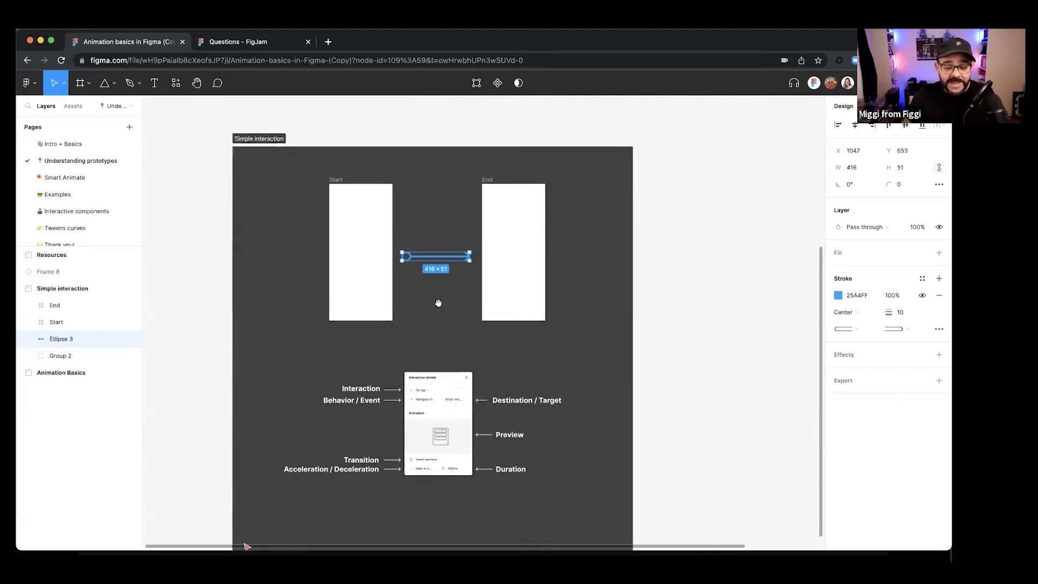
{"action": "left_click", "coordinate": [665, 273]}
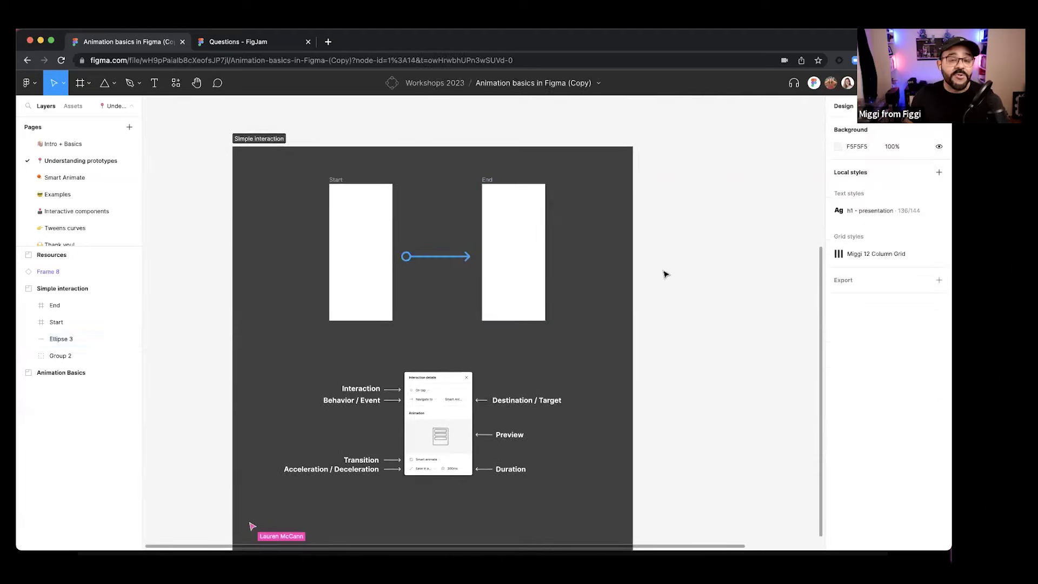
{"action": "scroll", "coordinate": [665, 273], "scroll_direction": "right", "scroll_amount": 8}
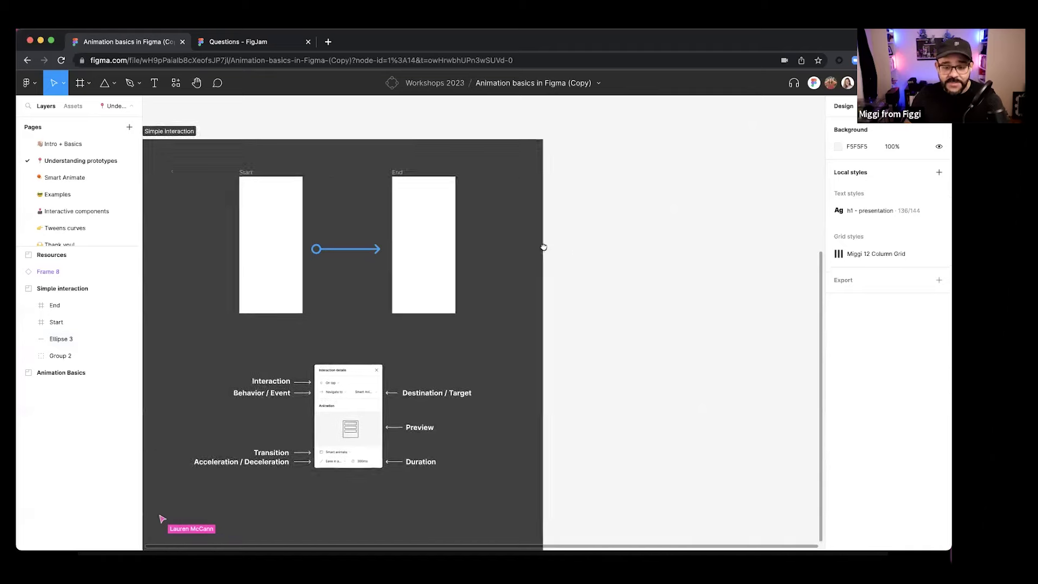
{"action": "scroll", "coordinate": [534, 246], "scroll_direction": "left", "scroll_amount": 8}
{"action": "scroll", "coordinate": [587, 244], "scroll_direction": "right", "scroll_amount": 7}
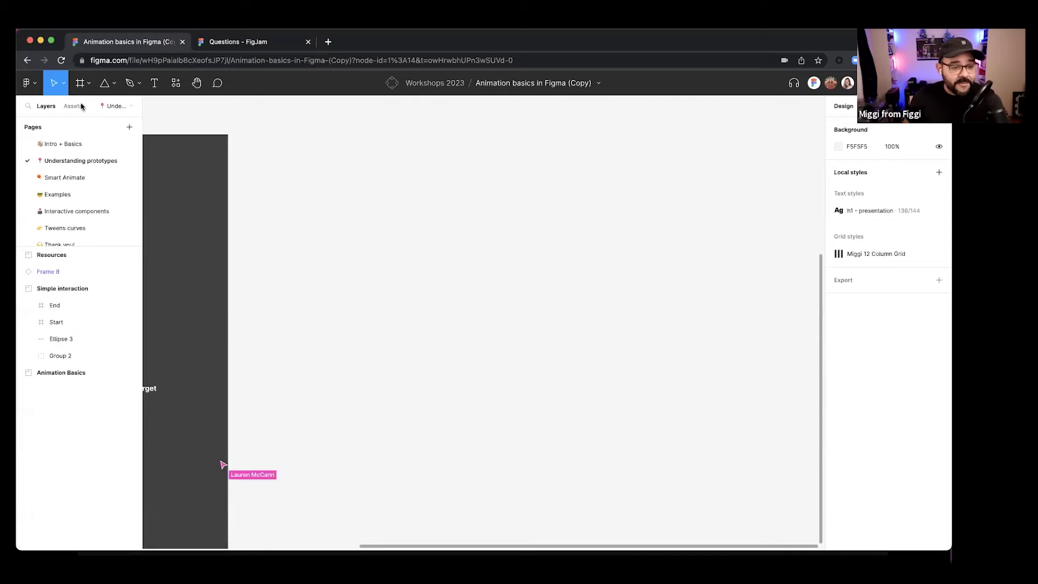
- Draw a new frame on the empty canvas beside the Simple interaction section
{"action": "left_click", "coordinate": [83, 84]}
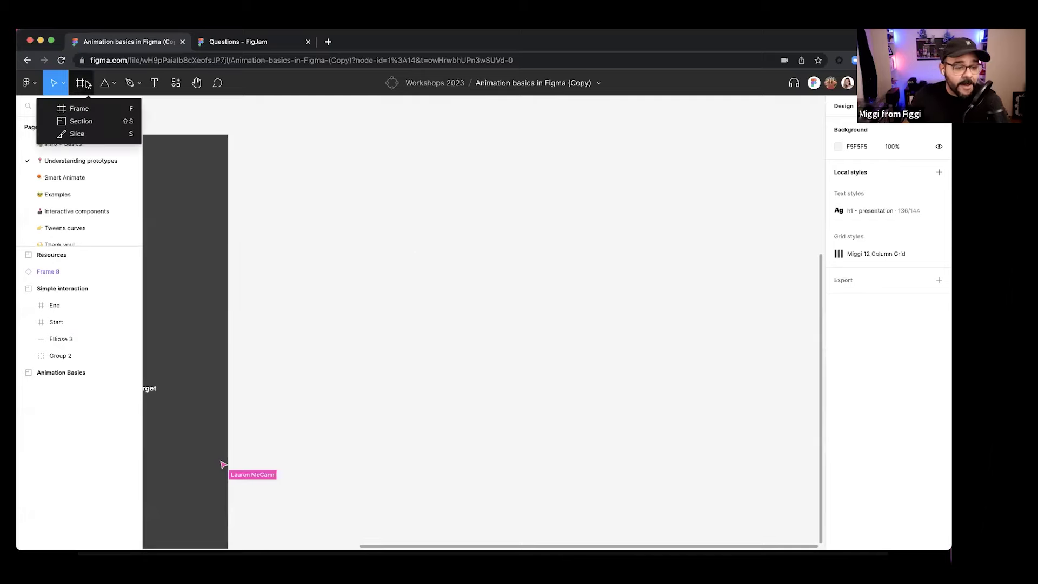
{"action": "left_click", "coordinate": [118, 111]}
{"action": "left_click_drag", "start_coordinate": [318, 175], "coordinate": [462, 380]}
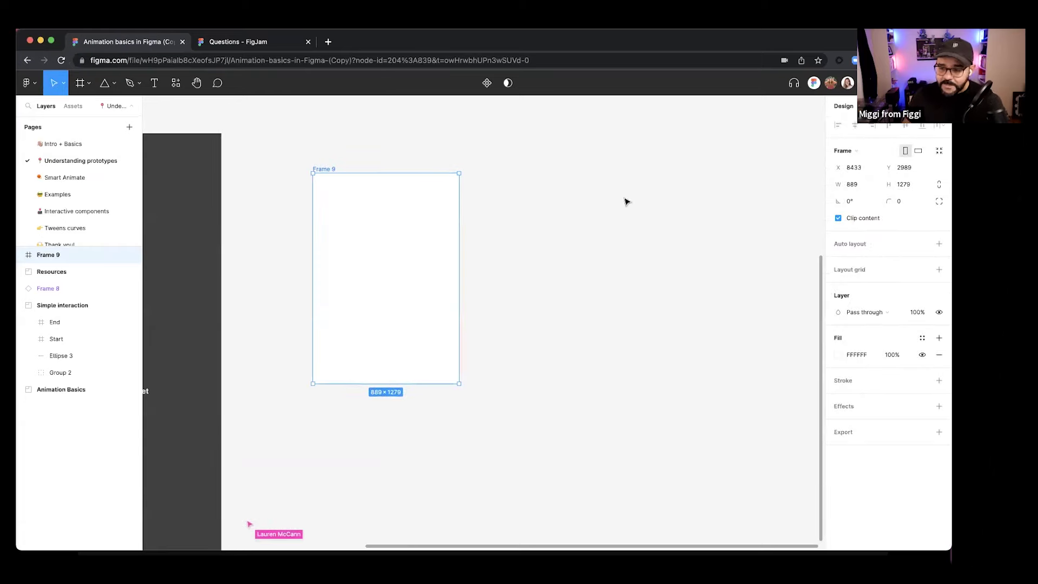
{"action": "left_click_drag", "start_coordinate": [347, 205], "coordinate": [418, 185]}
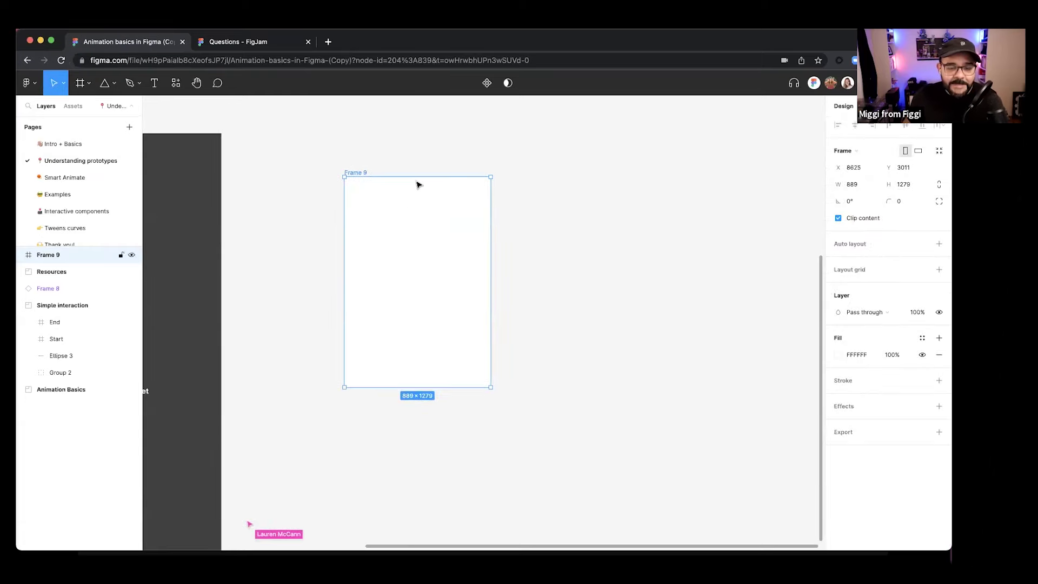
- Resize the frame to the iPhone 14 preset, 390 × 844
{"action": "left_click", "coordinate": [853, 152]}
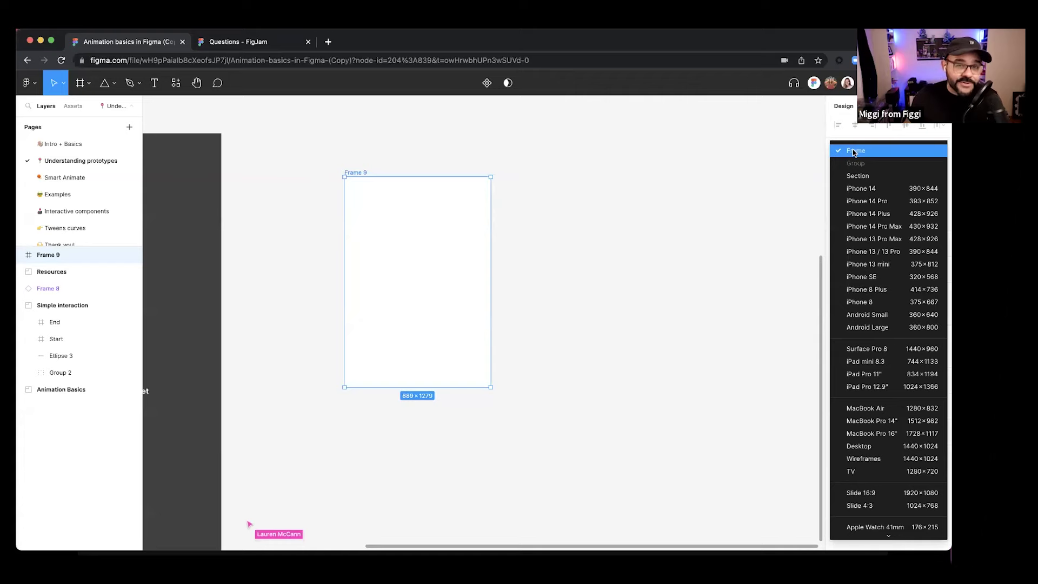
{"action": "left_click", "coordinate": [857, 192]}
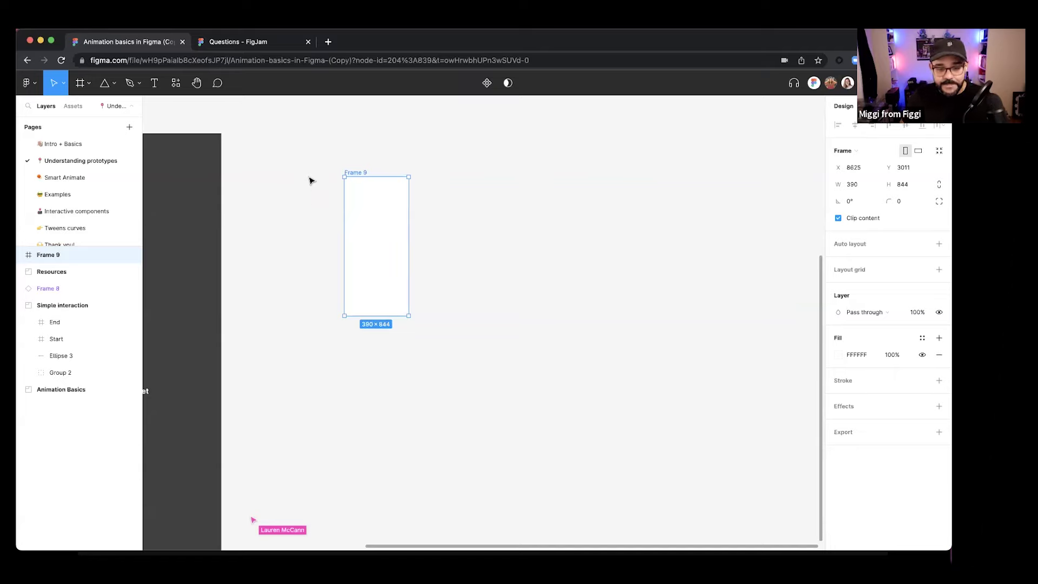
{"action": "scroll", "coordinate": [283, 173], "scroll_direction": "up", "scroll_amount": 3}
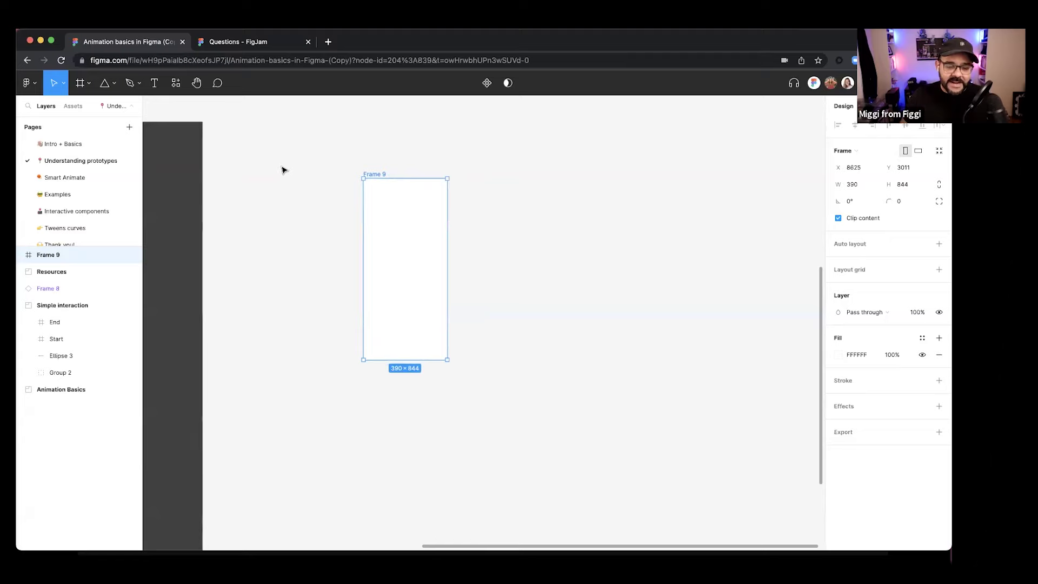
{"action": "scroll", "coordinate": [303, 206], "scroll_direction": "down", "scroll_amount": 5}
{"action": "scroll", "coordinate": [303, 209], "scroll_direction": "up", "scroll_amount": 5}
{"action": "scroll", "coordinate": [304, 211], "scroll_direction": "down", "scroll_amount": 3}
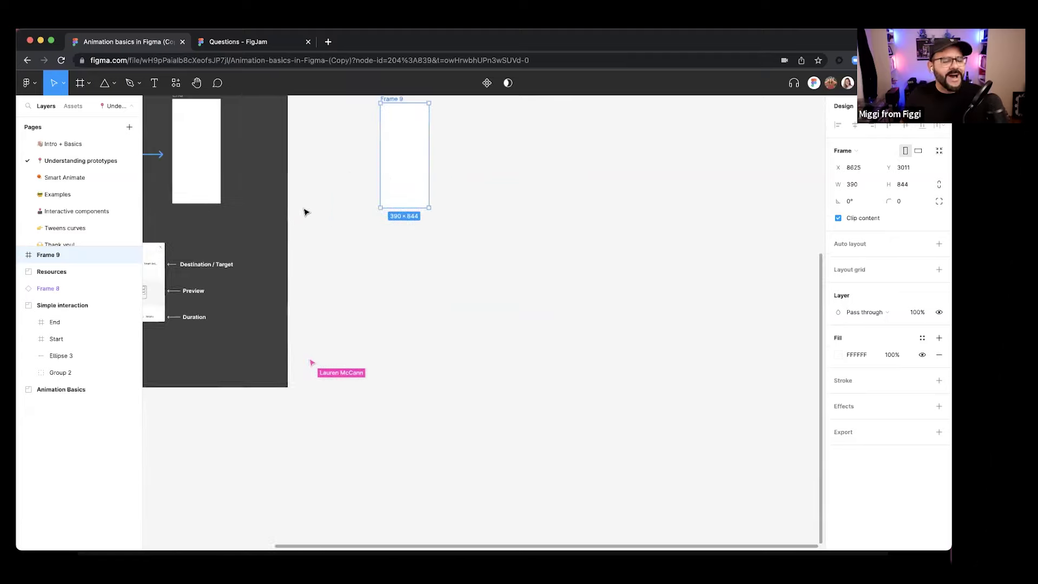
{"action": "scroll", "coordinate": [371, 157], "scroll_direction": "up", "scroll_amount": 5}
{"action": "scroll", "coordinate": [373, 257], "scroll_direction": "up", "scroll_amount": 3}
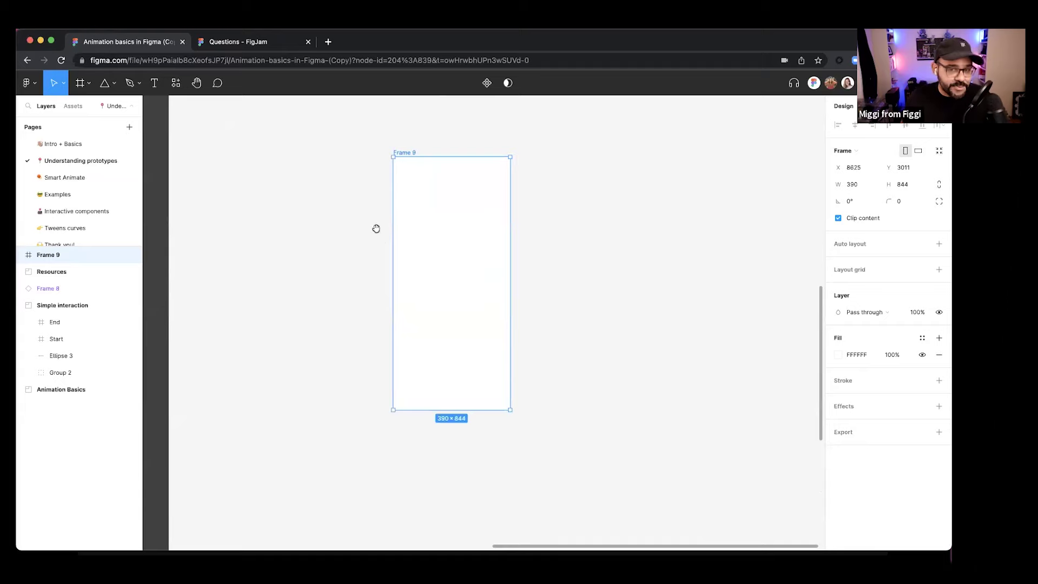
{"action": "left_click_drag", "start_coordinate": [376, 229], "coordinate": [398, 267]}
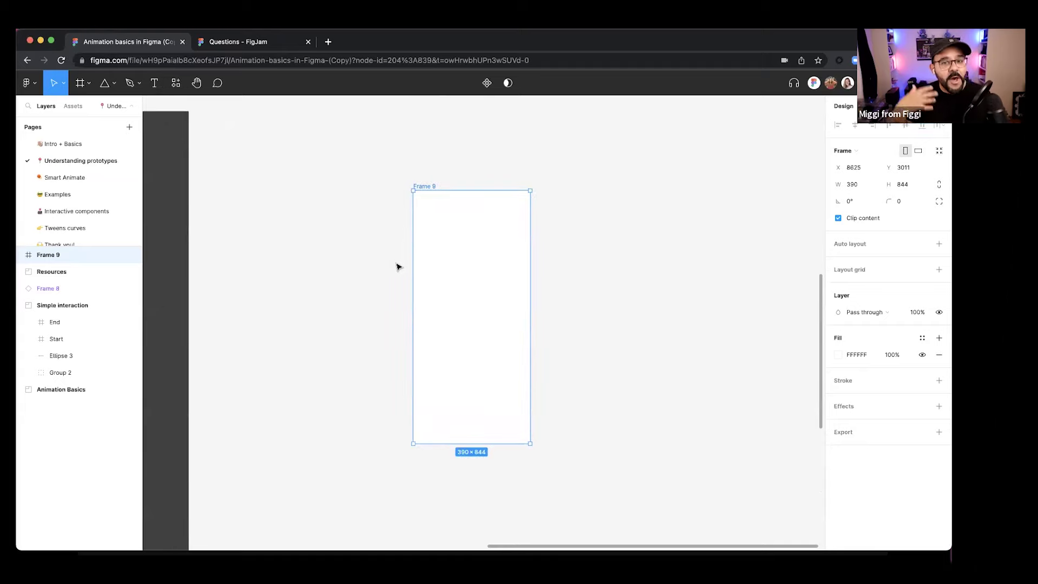
{"action": "left_click_drag", "start_coordinate": [529, 253], "coordinate": [469, 245]}
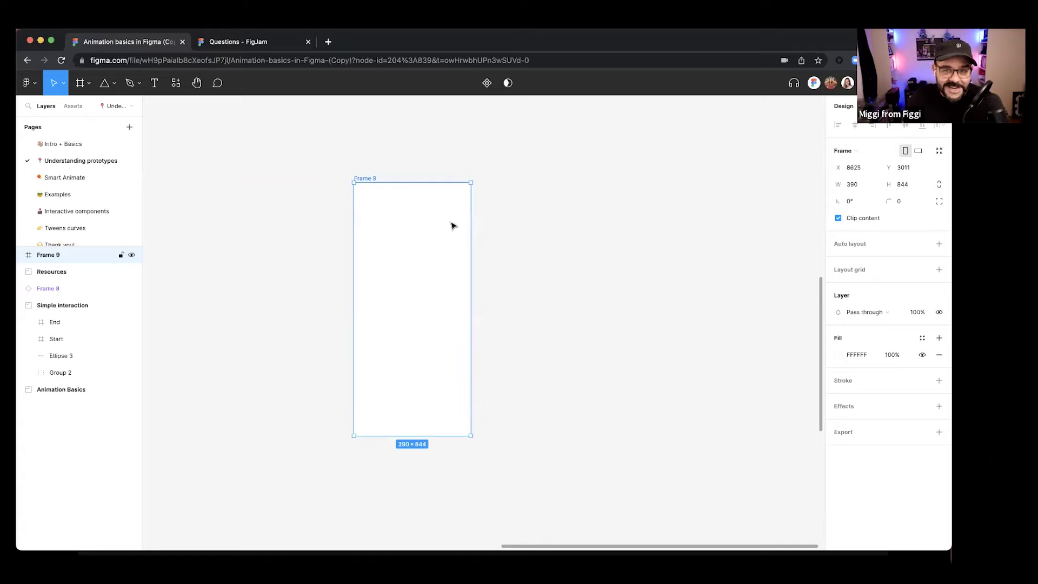
- Duplicate Frame 9 and place the copy to its right
{"action": "key", "text": "cmd+d"}
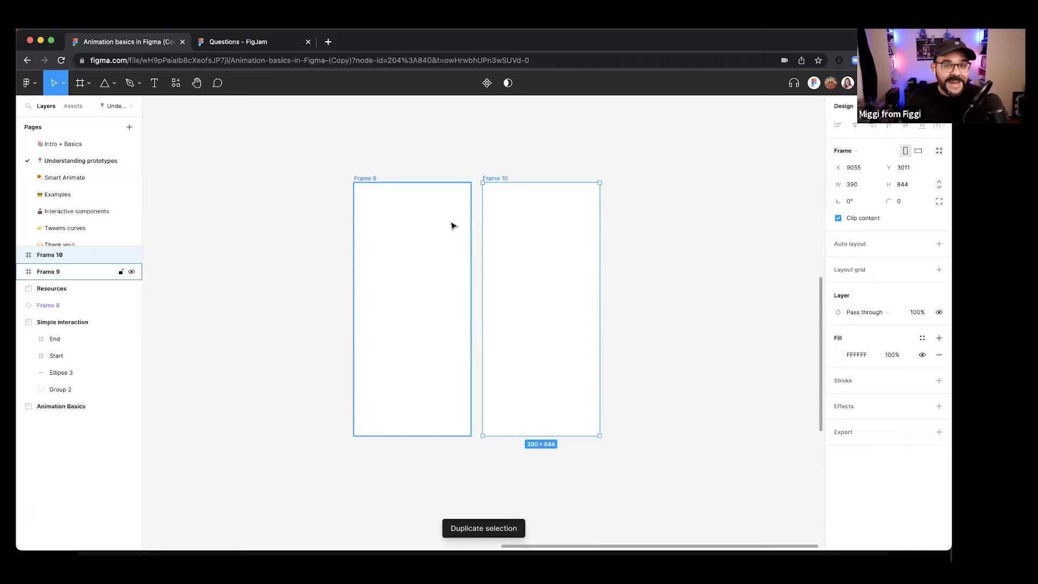
{"action": "left_click_drag", "start_coordinate": [525, 223], "coordinate": [549, 227]}
{"action": "scroll", "coordinate": [521, 248], "scroll_direction": "right", "scroll_amount": 2}
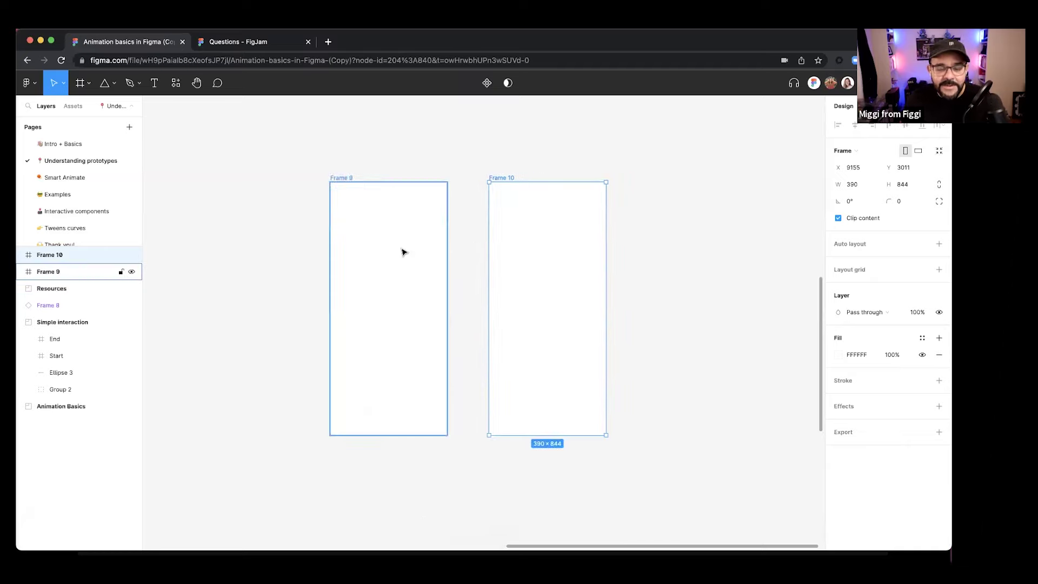
- Rename the left frame 'start' and the right frame 'end'
{"action": "double_click", "coordinate": [348, 178]}
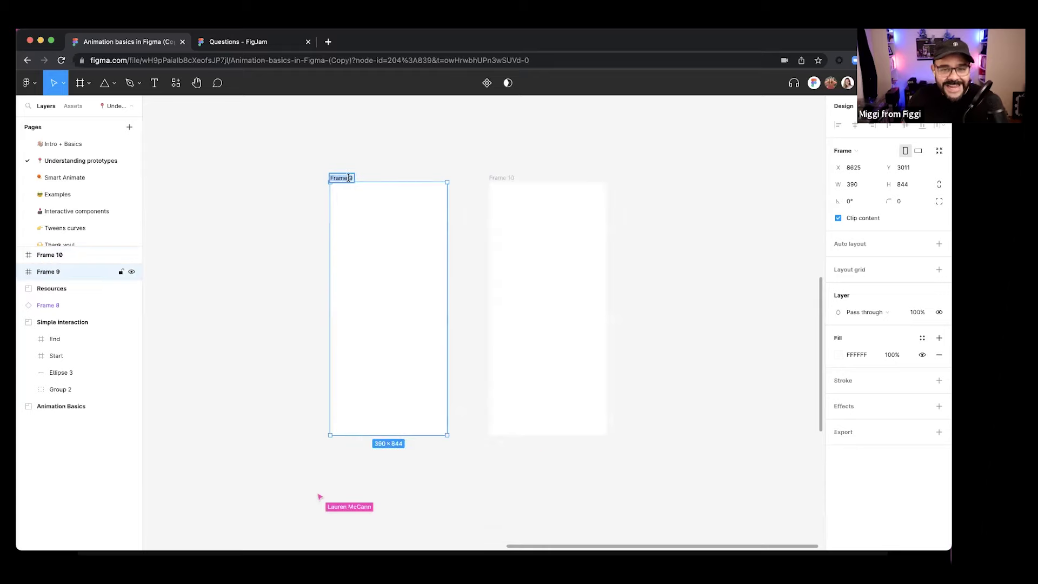
{"action": "type", "text": "start"}
{"action": "key", "text": "Return"}
{"action": "left_click", "coordinate": [503, 178]}
{"action": "double_click", "coordinate": [501, 177]}
{"action": "type", "text": "end"}
{"action": "key", "text": "Return"}
{"action": "left_click", "coordinate": [500, 166]}
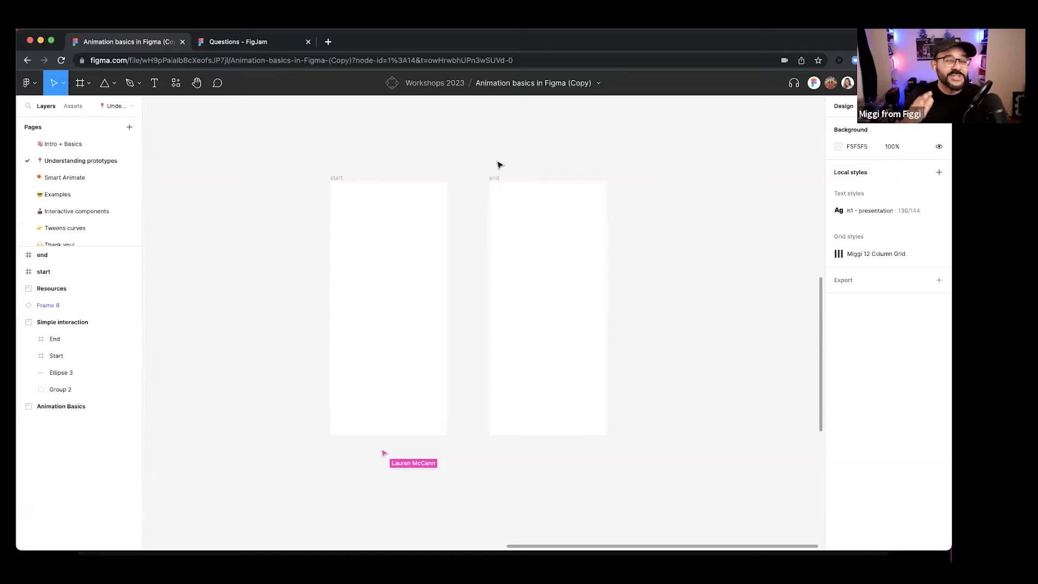
- Draw a gray 243.78 × 243.78 square, Rectangle 1, centred inside the start frame
{"action": "scroll", "coordinate": [491, 158], "scroll_direction": "down", "scroll_amount": 1}
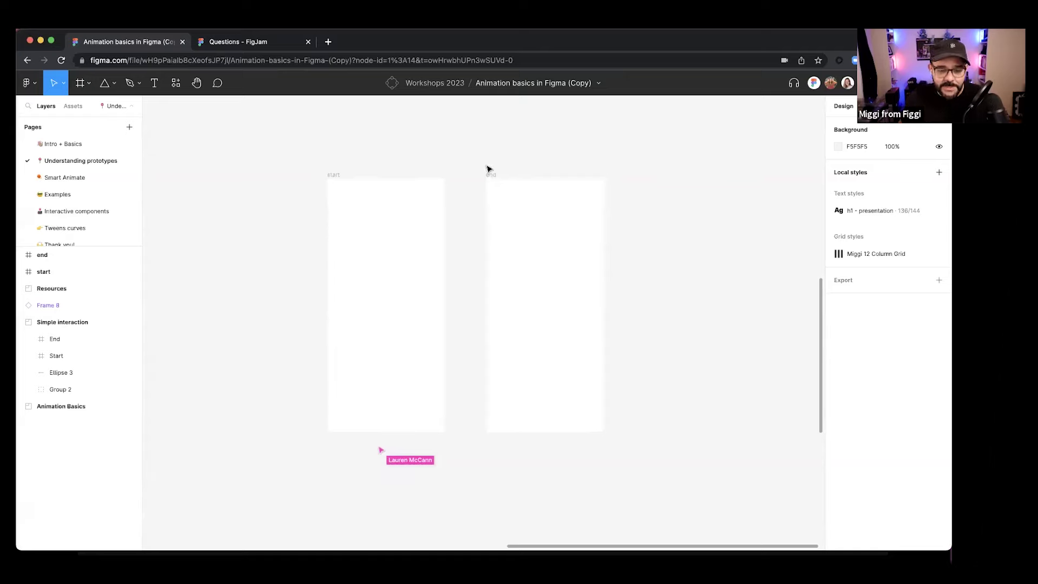
{"action": "left_click", "coordinate": [105, 83]}
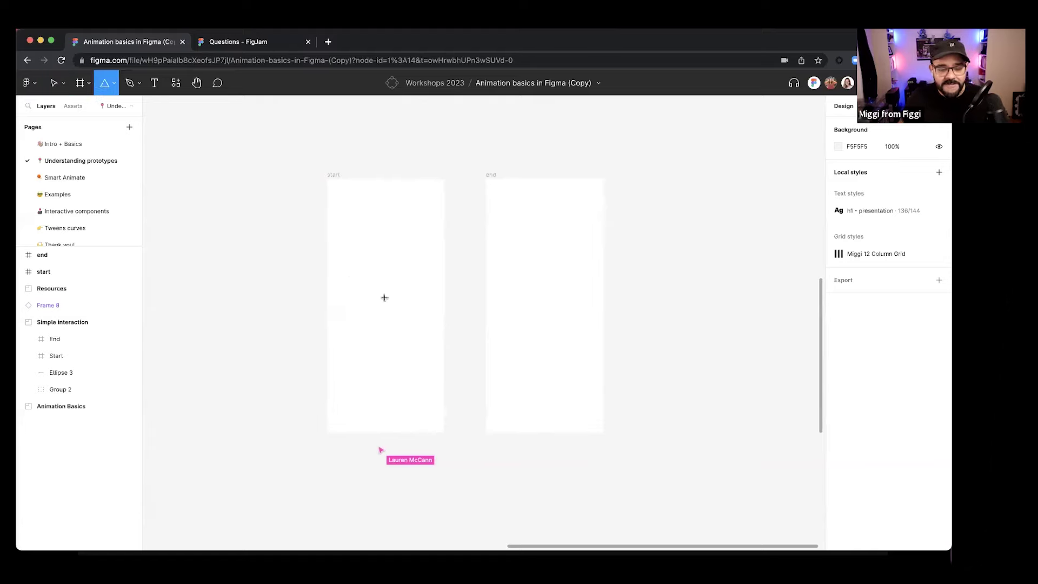
{"action": "left_click", "coordinate": [113, 82]}
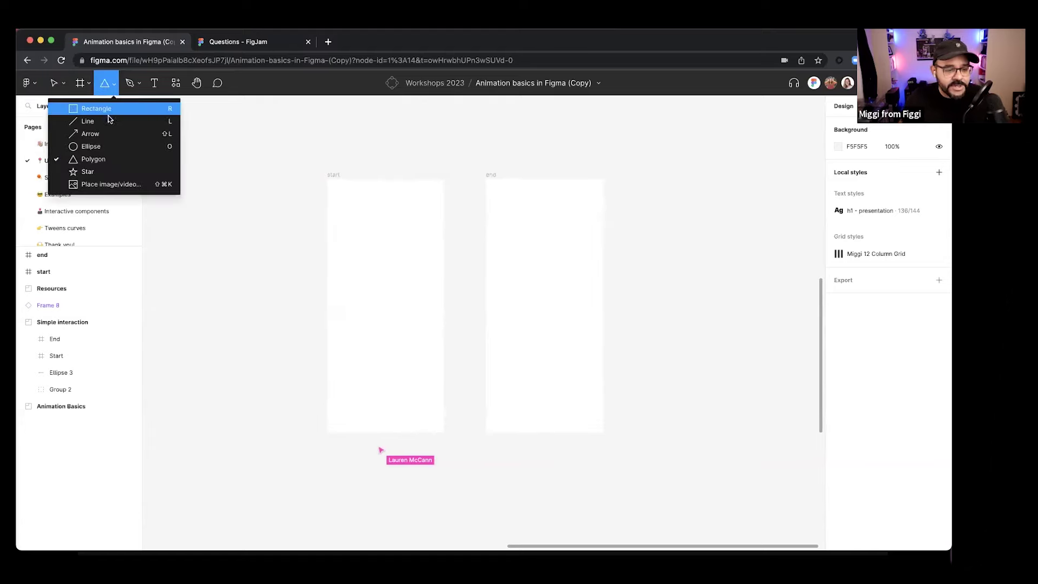
{"action": "left_click", "coordinate": [108, 108]}
{"action": "mouse_move", "coordinate": [353, 270]}
{"action": "left_mouse_down"}
{"action": "mouse_move", "coordinate": [426, 342]}
{"action": "mouse_move", "coordinate": [387, 317]}
{"action": "mouse_move", "coordinate": [382, 300]}
{"action": "mouse_move", "coordinate": [403, 312]}
{"action": "mouse_move", "coordinate": [387, 313]}
{"action": "mouse_move", "coordinate": [401, 317]}
{"action": "mouse_move", "coordinate": [394, 329]}
{"action": "mouse_move", "coordinate": [389, 321]}
{"action": "left_mouse_up"}
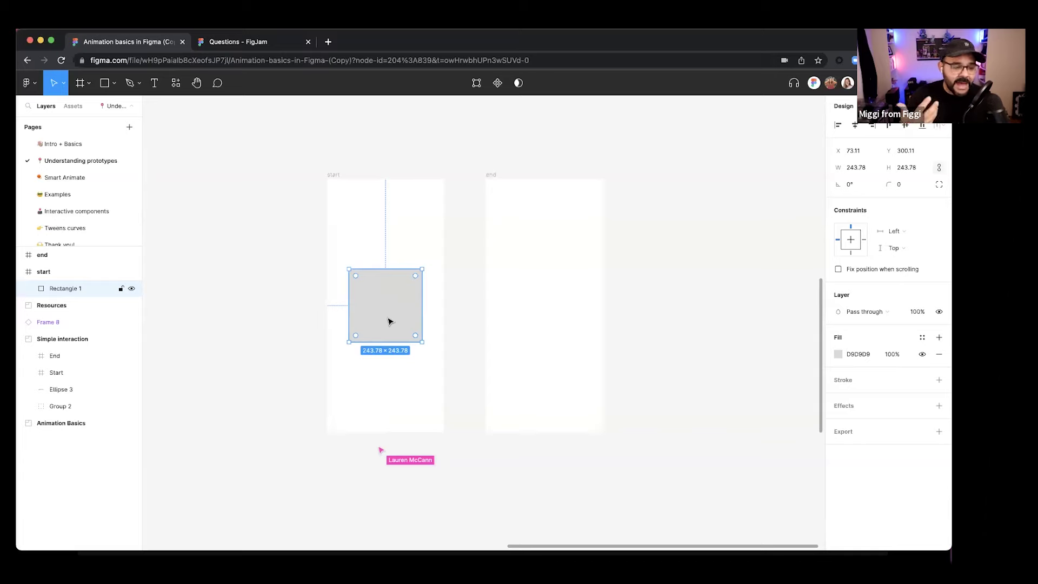
{"action": "left_click_drag", "start_coordinate": [386, 316], "coordinate": [367, 294]}
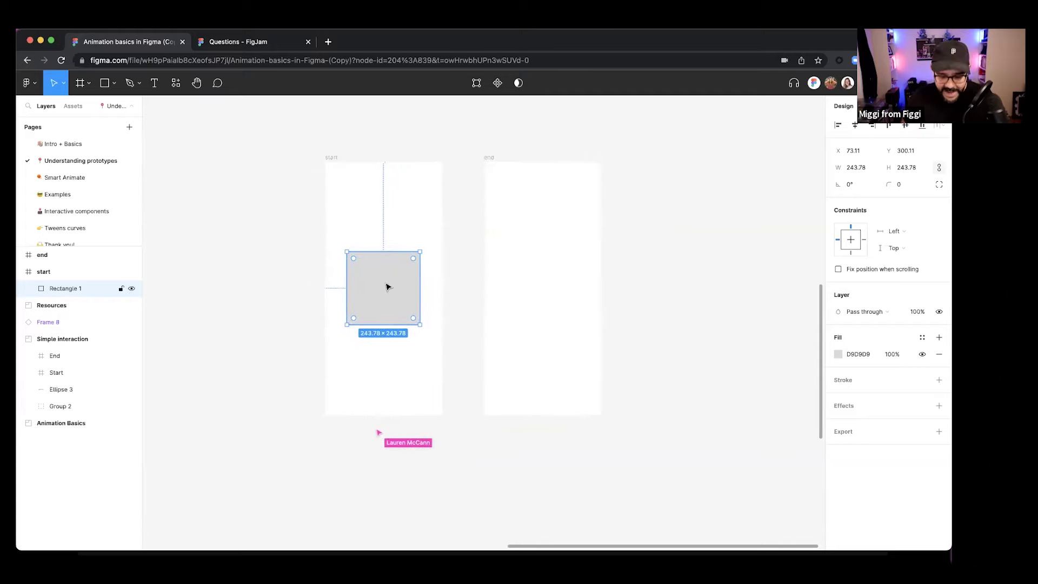
- Paste a copy of the square into the end frame and stretch it to 279.33 × 632.93
{"action": "left_click", "coordinate": [486, 160]}
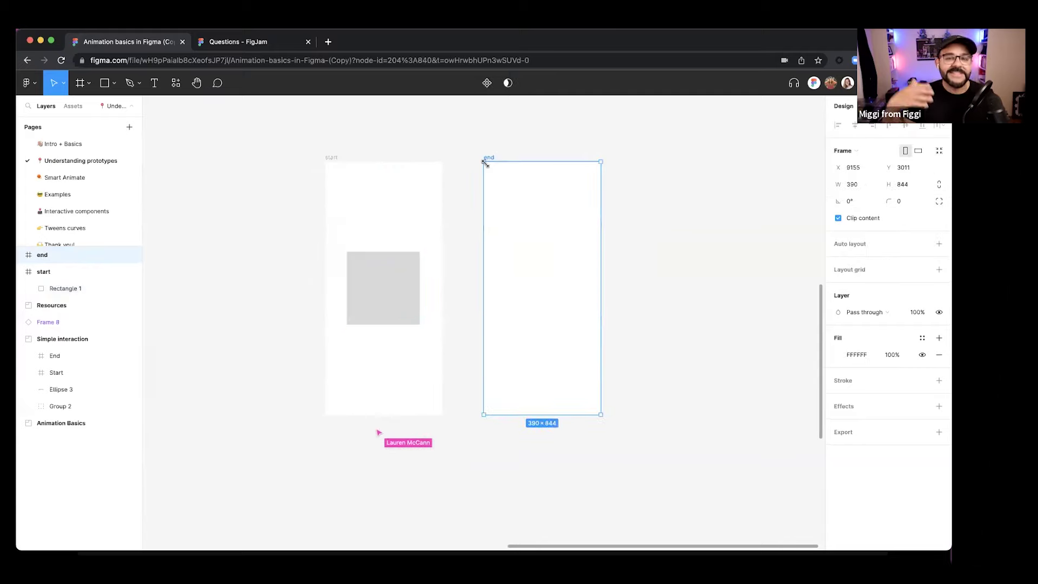
{"action": "key", "text": "cmd+v"}
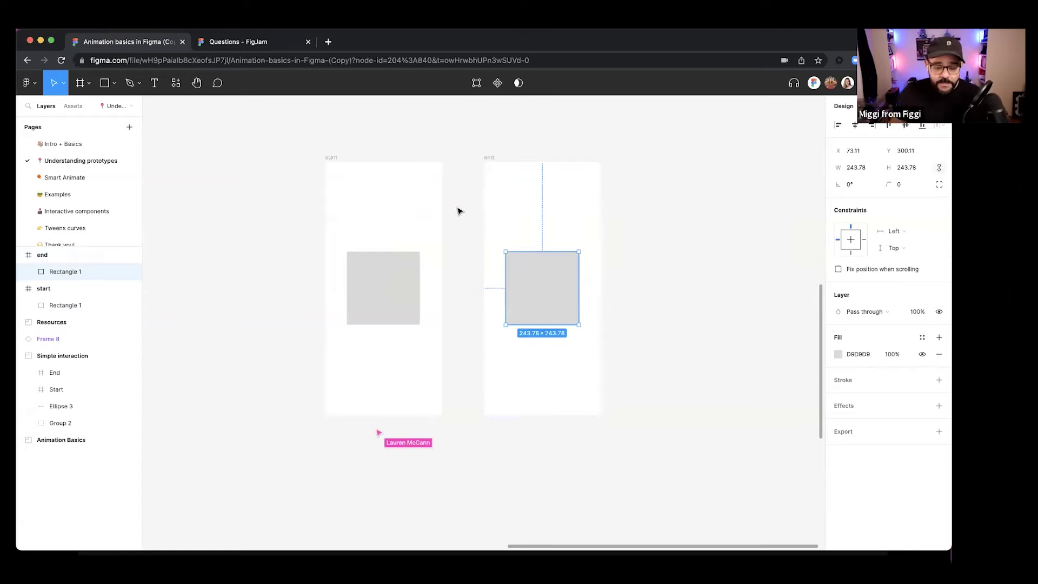
{"action": "mouse_move", "coordinate": [540, 252]}
{"action": "left_mouse_down"}
{"action": "mouse_move", "coordinate": [540, 230]}
{"action": "mouse_move", "coordinate": [540, 269]}
{"action": "mouse_move", "coordinate": [539, 186]}
{"action": "mouse_move", "coordinate": [529, 238]}
{"action": "mouse_move", "coordinate": [530, 174]}
{"action": "mouse_move", "coordinate": [537, 247]}
{"action": "left_mouse_up"}
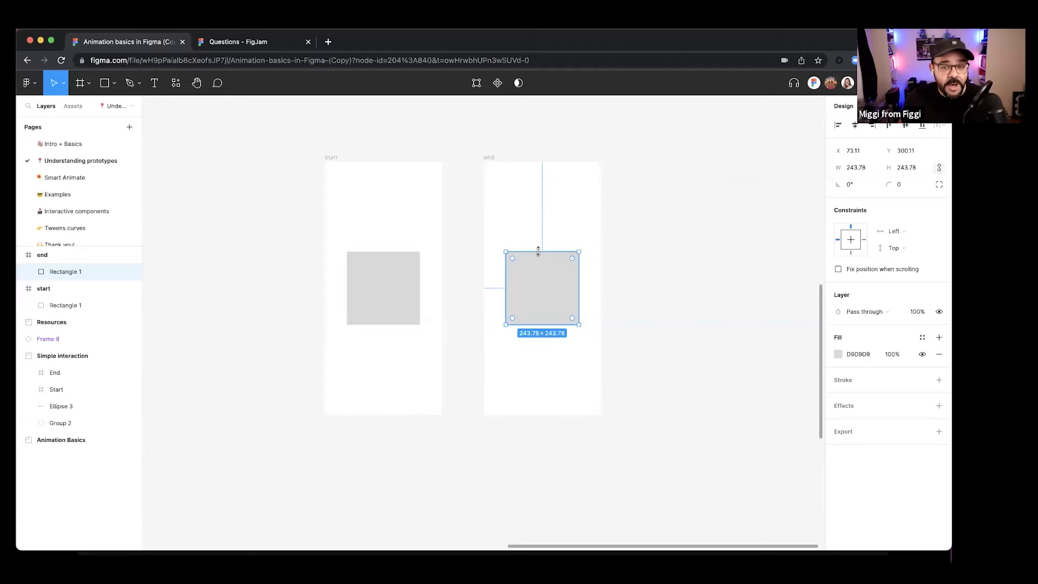
{"action": "left_click_drag", "start_coordinate": [538, 250], "coordinate": [542, 182]}
{"action": "key", "text": "super+z"}
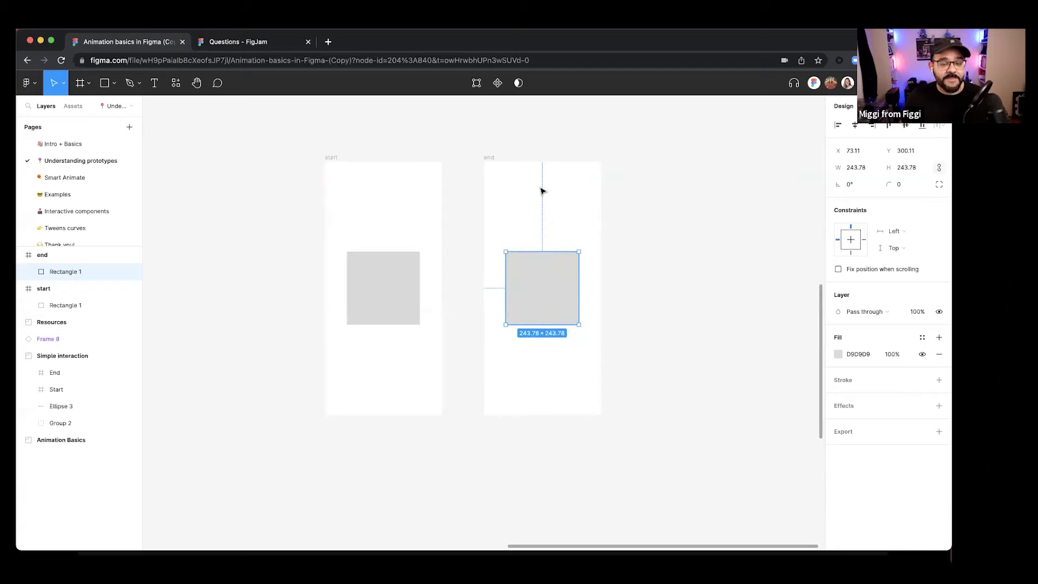
{"action": "left_click_drag", "start_coordinate": [547, 251], "coordinate": [547, 196]}
{"action": "left_click_drag", "start_coordinate": [559, 324], "coordinate": [572, 377]}
{"action": "key", "text": "super+z"}
{"action": "key", "text": "super+z"}
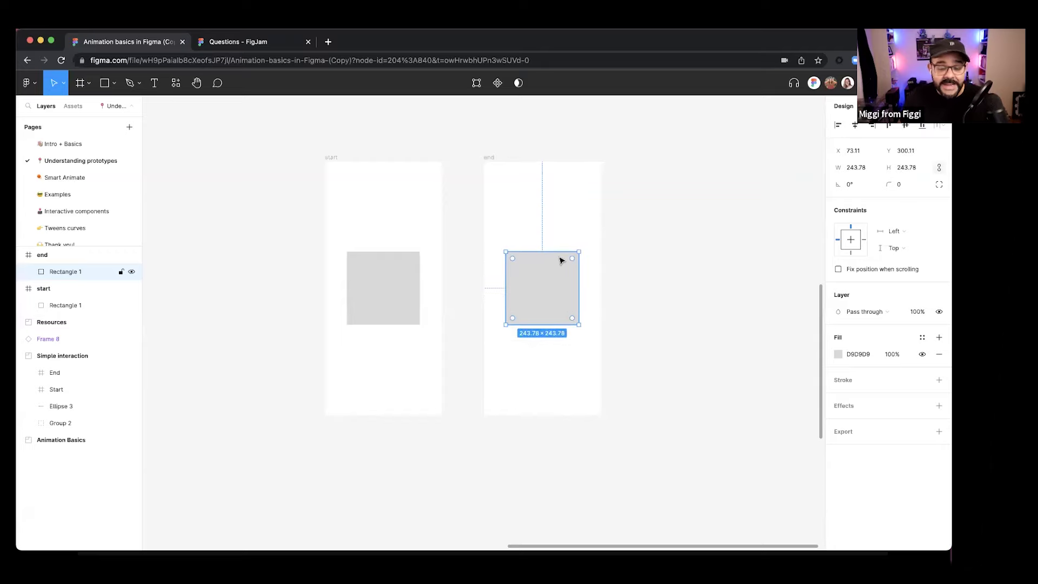
{"action": "left_click_drag", "start_coordinate": [554, 250], "coordinate": [554, 193]}
{"action": "left_click_drag", "start_coordinate": [578, 276], "coordinate": [535, 276]}
- Fill the tall rectangle in the end frame with red
{"action": "scroll", "coordinate": [704, 364], "scroll_direction": "up", "scroll_amount": 2}
{"action": "scroll", "coordinate": [704, 363], "scroll_direction": "left", "scroll_amount": 2}
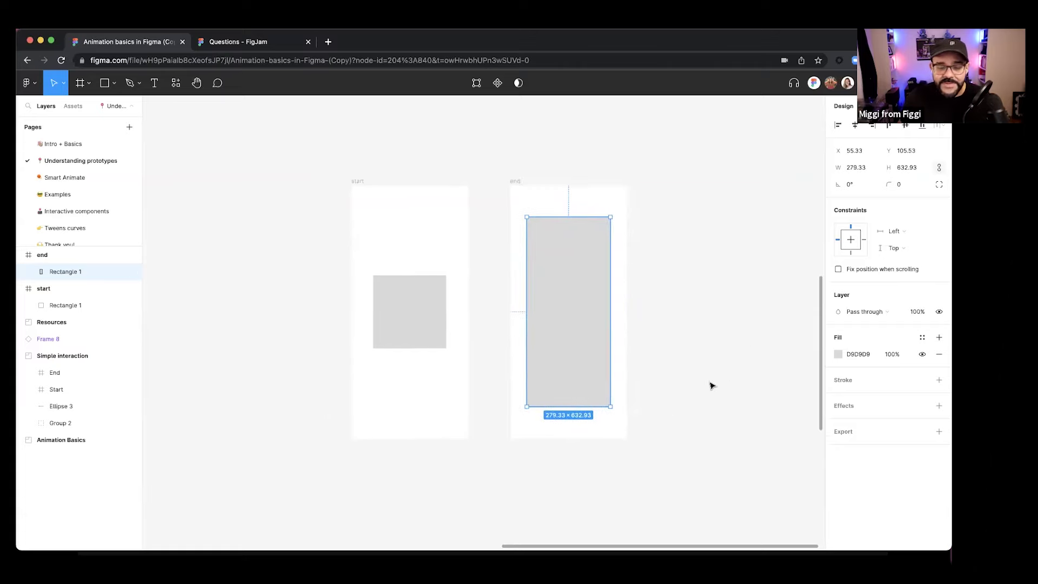
{"action": "left_click", "coordinate": [837, 354]}
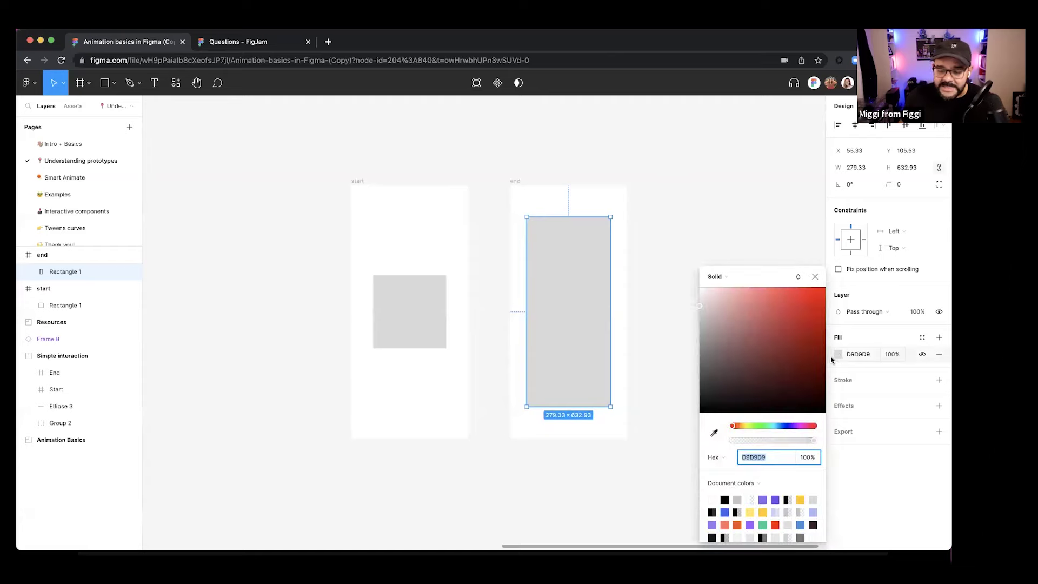
{"action": "left_click", "coordinate": [807, 292]}
- Change the start frame's square fill to purple 6F64E8
{"action": "left_click", "coordinate": [416, 331]}
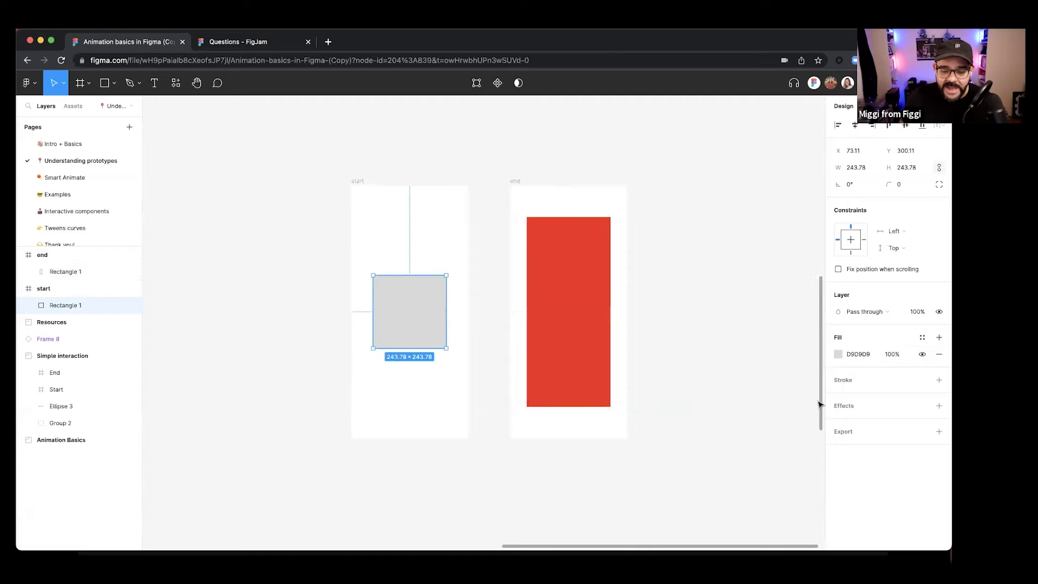
{"action": "left_click", "coordinate": [838, 354]}
{"action": "left_click", "coordinate": [788, 427]}
{"action": "left_click", "coordinate": [773, 304]}
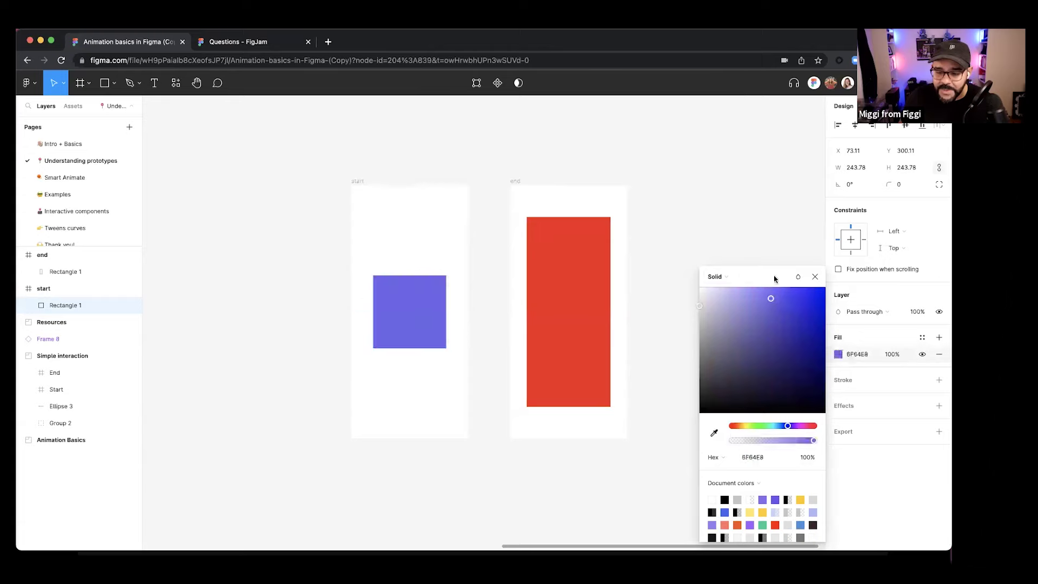
{"action": "left_click", "coordinate": [750, 276]}
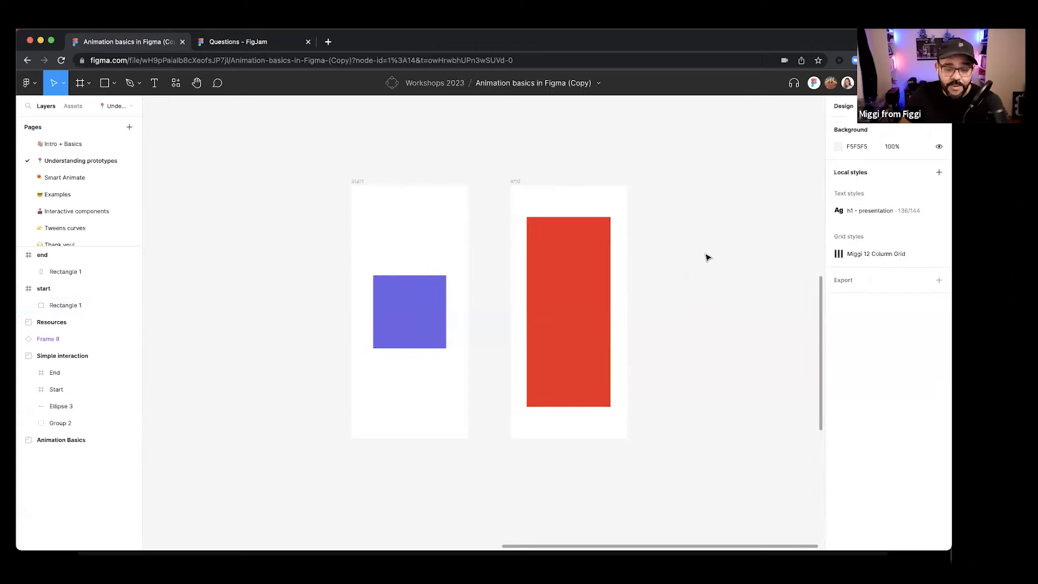
- Select the Shift + E label box on the Intro + Basics page
{"action": "left_click", "coordinate": [357, 182]}
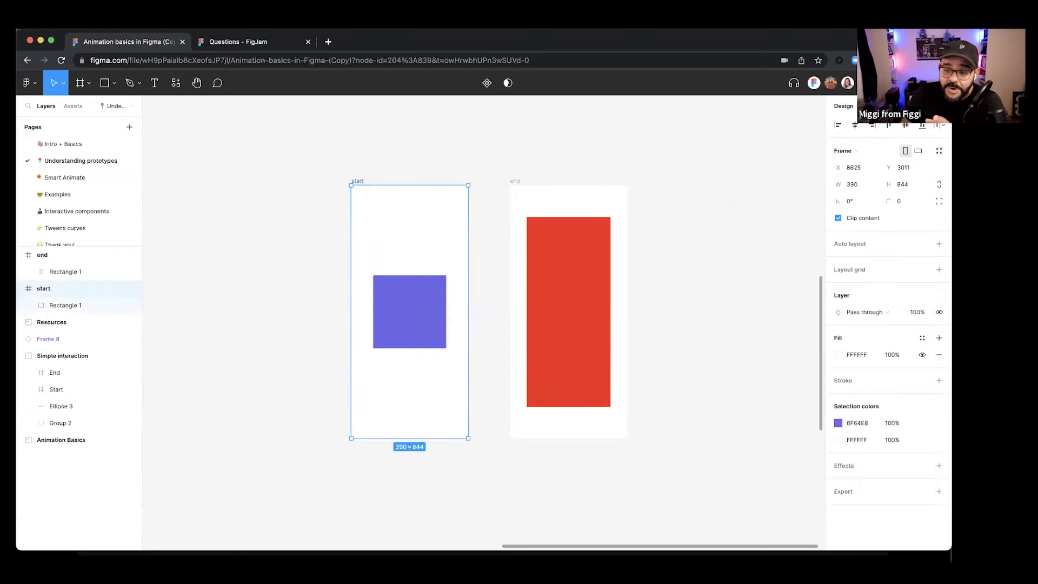
{"action": "left_click", "coordinate": [876, 106]}
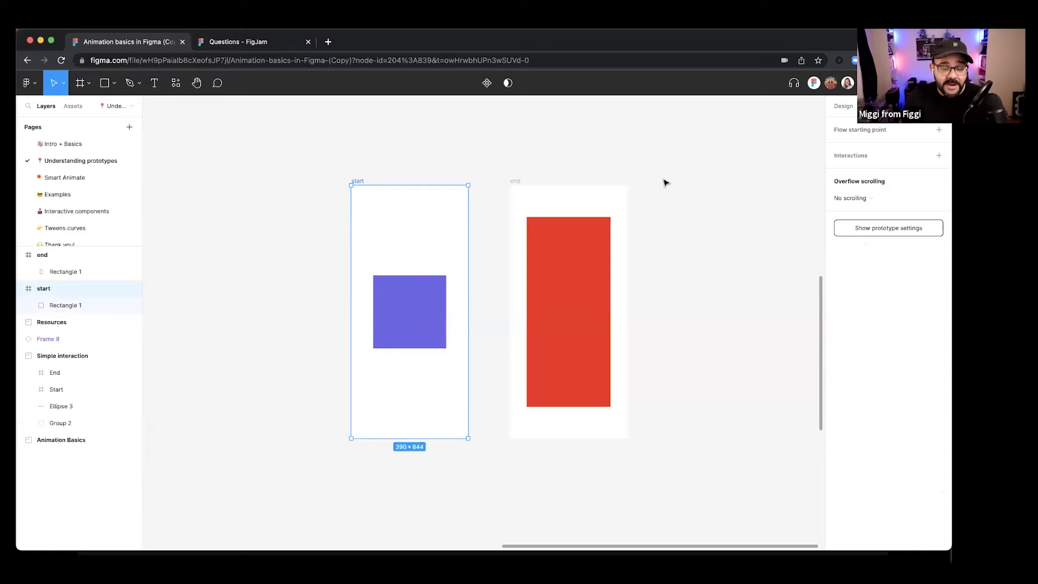
{"action": "left_click", "coordinate": [65, 144]}
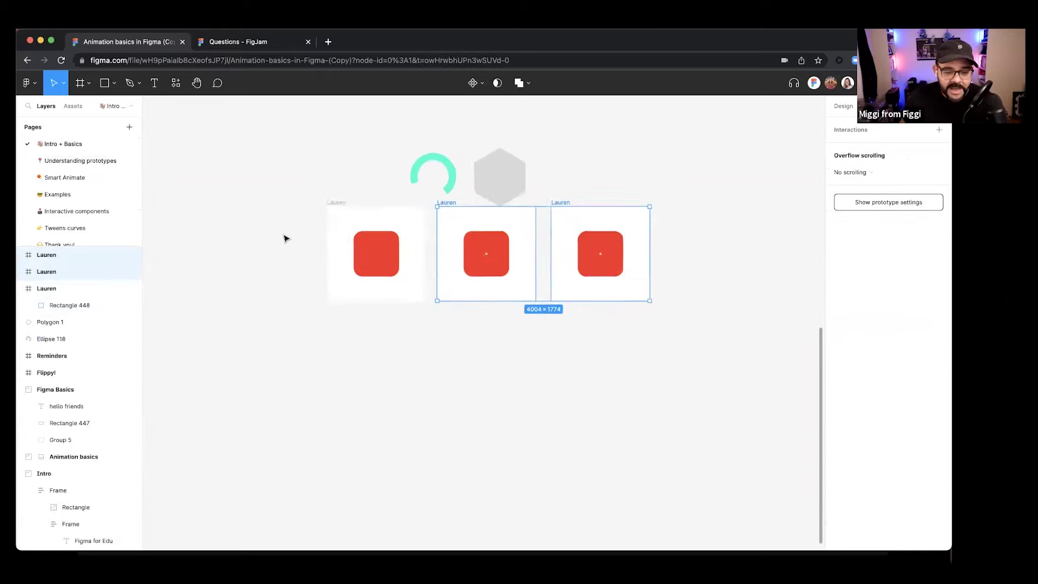
{"action": "scroll", "coordinate": [248, 301], "scroll_direction": "up", "scroll_amount": 5}
{"action": "scroll", "coordinate": [509, 243], "scroll_direction": "up", "scroll_amount": 5}
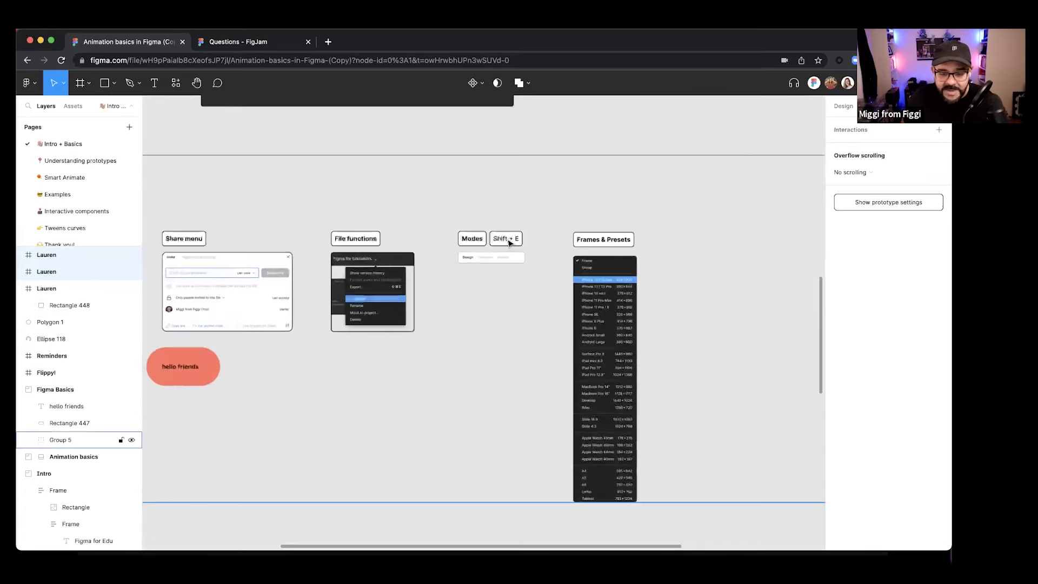
{"action": "scroll", "coordinate": [509, 242], "scroll_direction": "up", "scroll_amount": 5}
{"action": "left_click", "coordinate": [496, 230]}
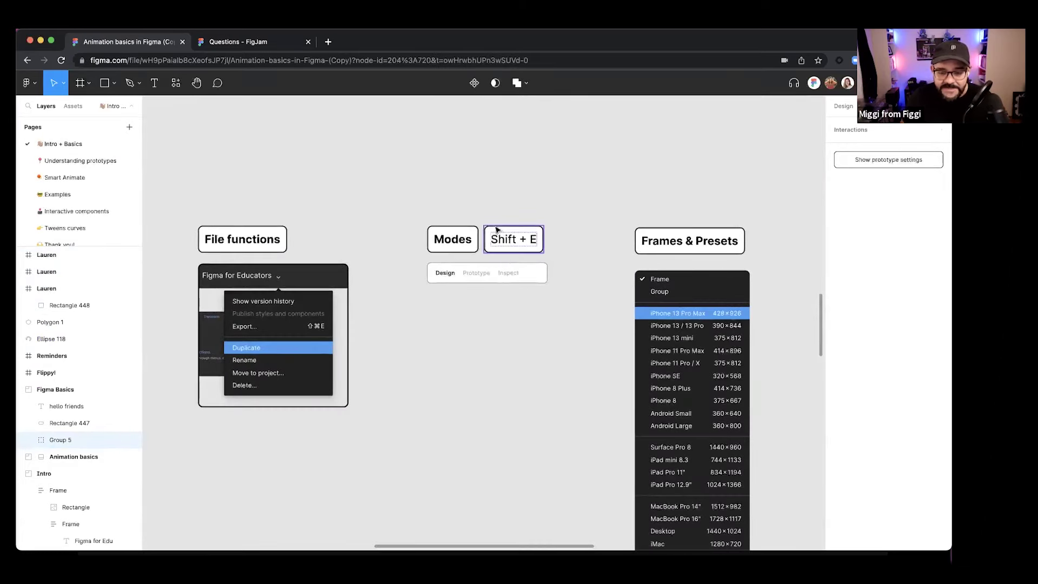
- Paste the Shift + E label on Understanding prototypes and place it above the frames
{"action": "left_click", "coordinate": [120, 160]}
{"action": "key", "text": "super+v"}
{"action": "left_click_drag", "start_coordinate": [487, 319], "coordinate": [486, 144]}
{"action": "scroll", "coordinate": [581, 178], "scroll_direction": "up", "scroll_amount": 2}
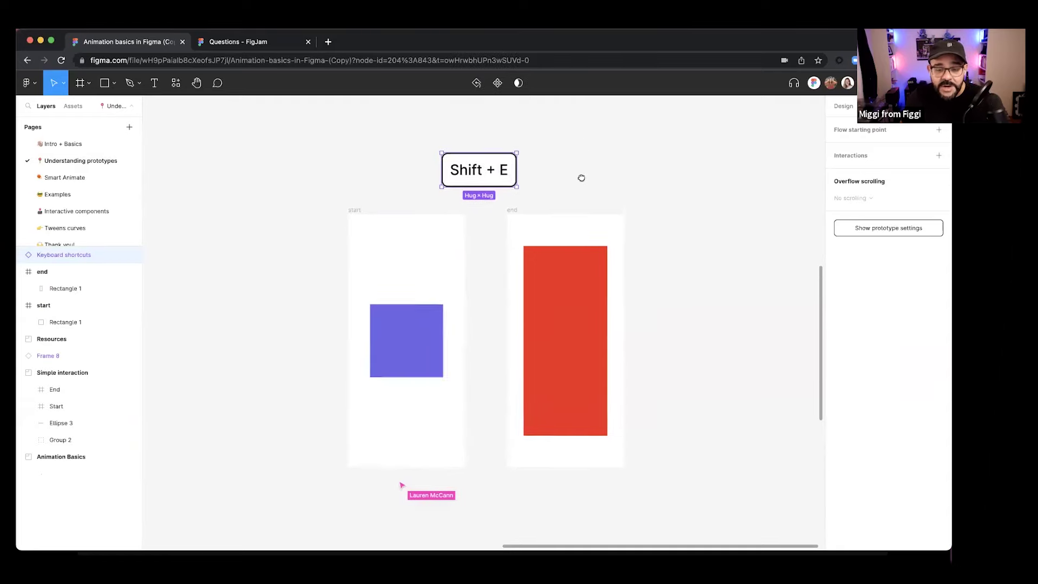
{"action": "scroll", "coordinate": [581, 178], "scroll_direction": "up", "scroll_amount": 1}
{"action": "left_click", "coordinate": [844, 107]}
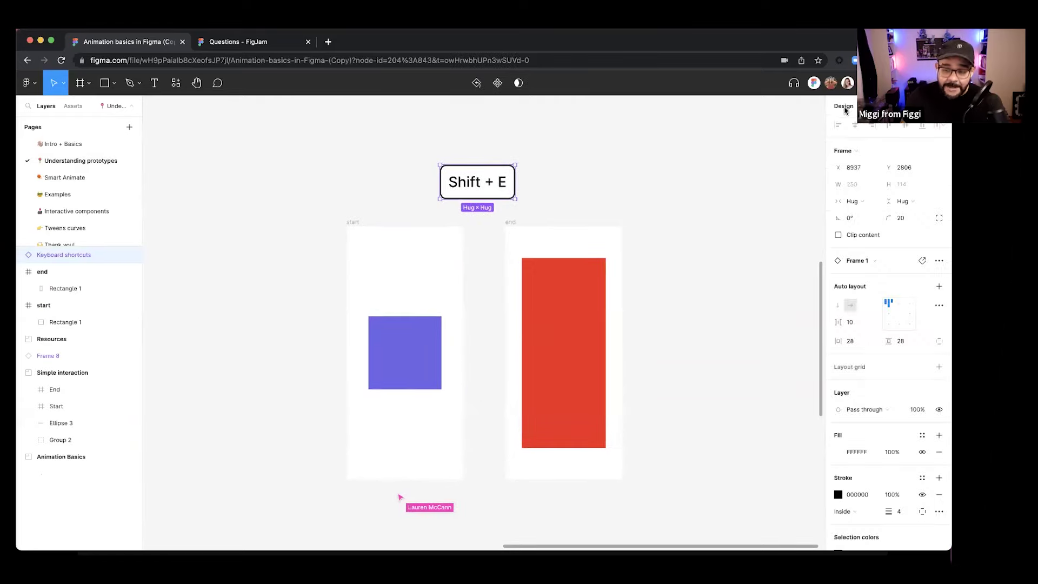
- Return to Prototype mode with Shift+E and select the purple square in the start frame
{"action": "key", "text": "shift+e"}
{"action": "key", "text": "shift+e"}
{"action": "key", "text": "shift+e"}
{"action": "key", "text": "shift+e"}
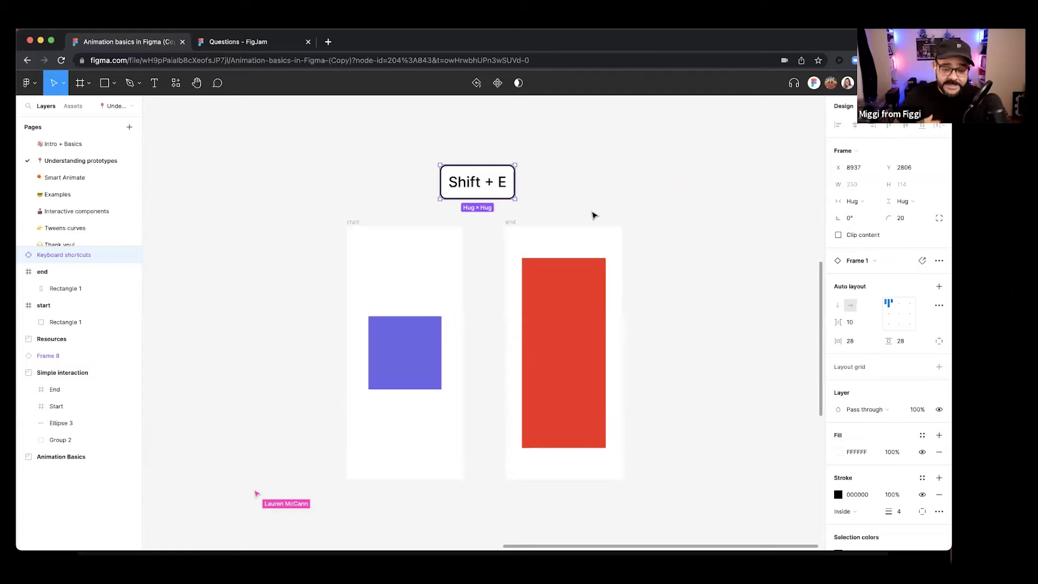
{"action": "key", "text": "shift+e"}
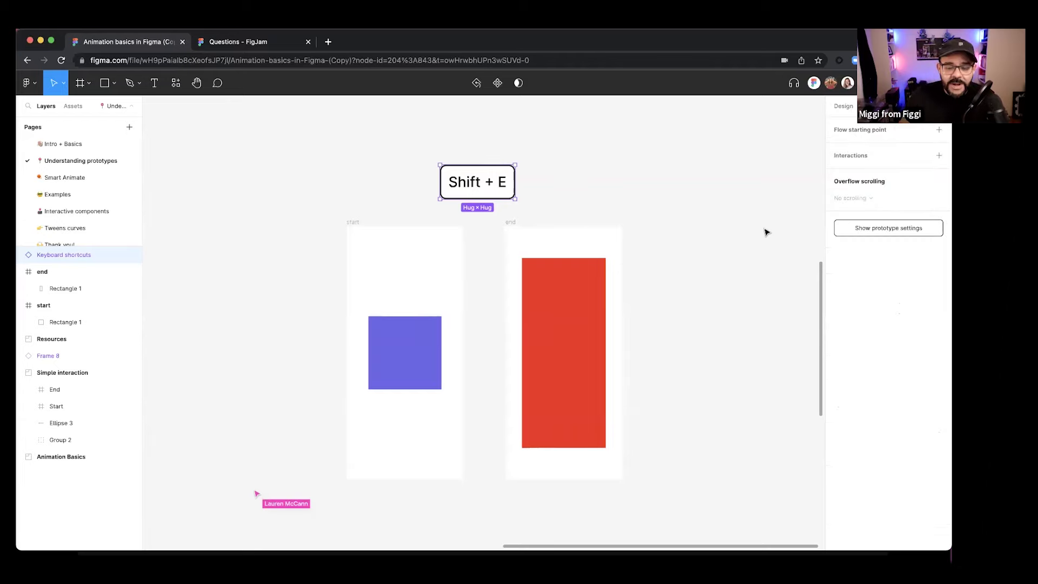
{"action": "left_click", "coordinate": [417, 378]}
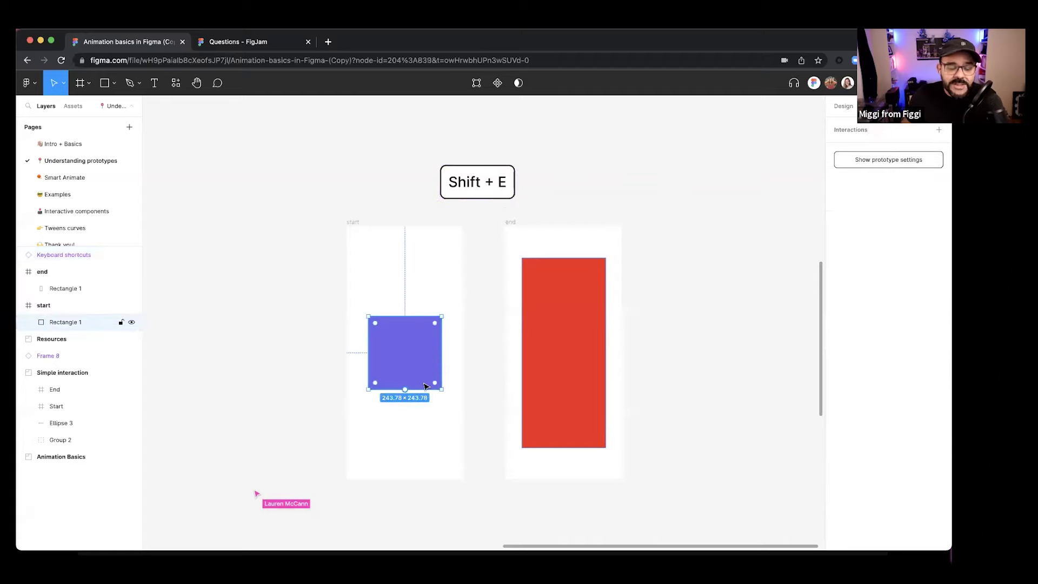
- Connect the purple square to the end frame: On tap, Navigate to end, Instant
{"action": "left_click", "coordinate": [368, 231]}
{"action": "left_click", "coordinate": [422, 354]}
{"action": "scroll", "coordinate": [441, 354], "scroll_direction": "up", "scroll_amount": 5}
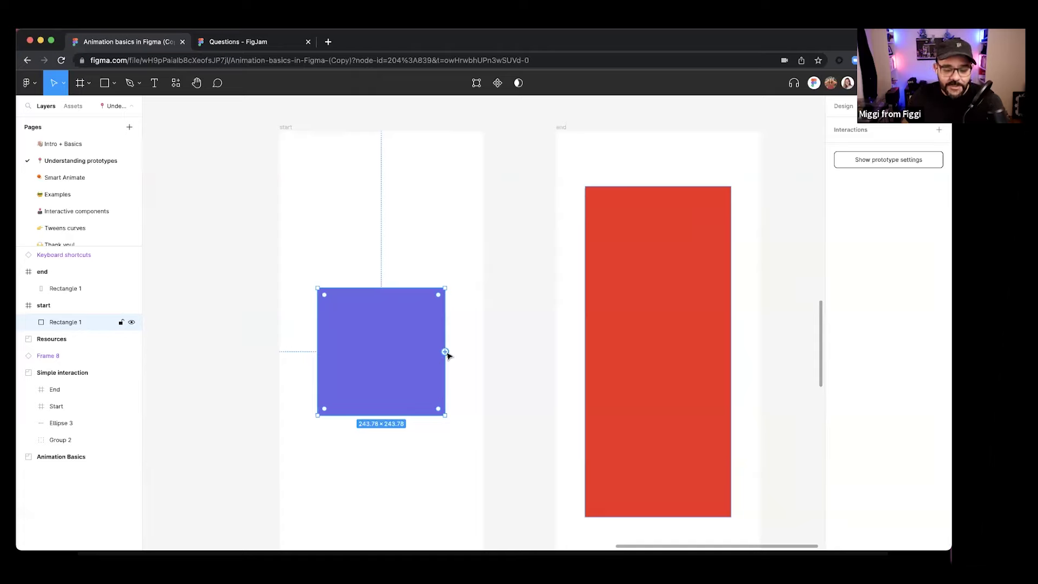
{"action": "left_click_drag", "start_coordinate": [444, 351], "coordinate": [514, 383]}
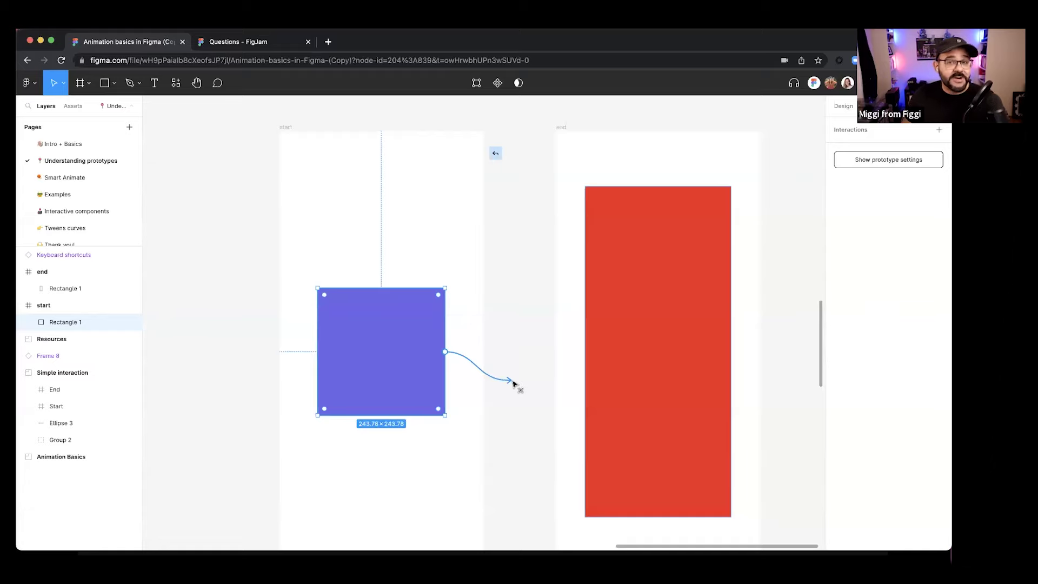
{"action": "left_click_drag", "start_coordinate": [514, 383], "coordinate": [518, 334]}
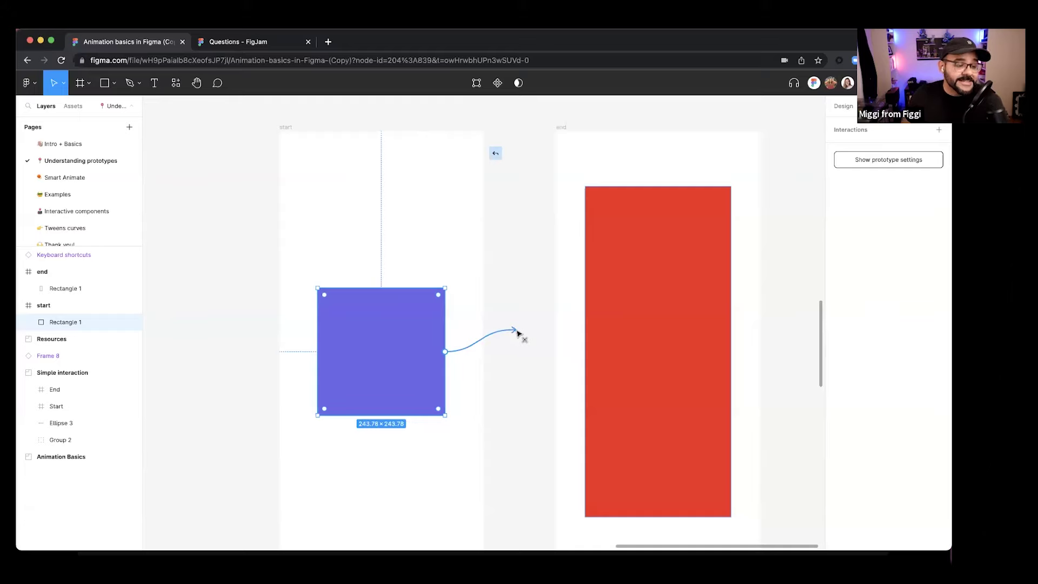
{"action": "left_click_drag", "start_coordinate": [518, 333], "coordinate": [518, 333]}
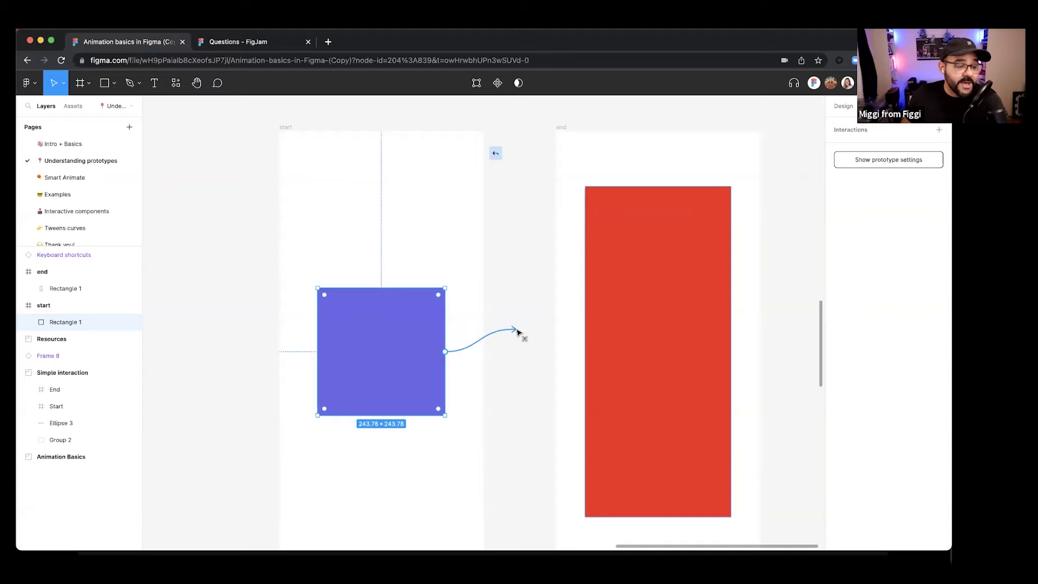
{"action": "left_click_drag", "start_coordinate": [518, 334], "coordinate": [561, 351]}
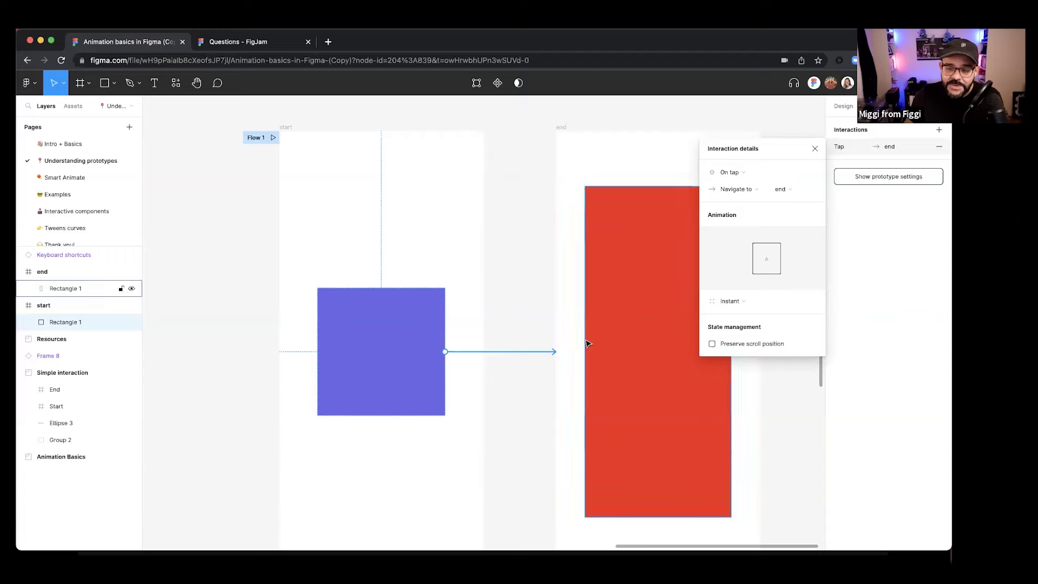
- Close Interaction details and center the Simple interaction diagram showing the 300ms Duration label
{"action": "left_click_drag", "start_coordinate": [789, 150], "coordinate": [535, 132]}
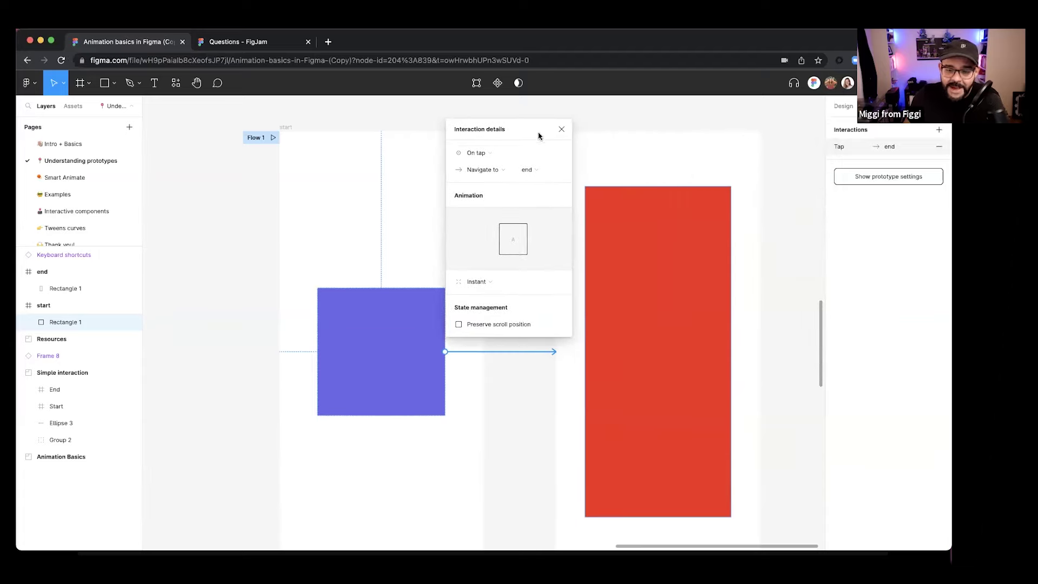
{"action": "left_click", "coordinate": [269, 263]}
{"action": "scroll", "coordinate": [268, 263], "scroll_direction": "down", "scroll_amount": 10}
{"action": "left_click_drag", "start_coordinate": [252, 301], "coordinate": [552, 302]}
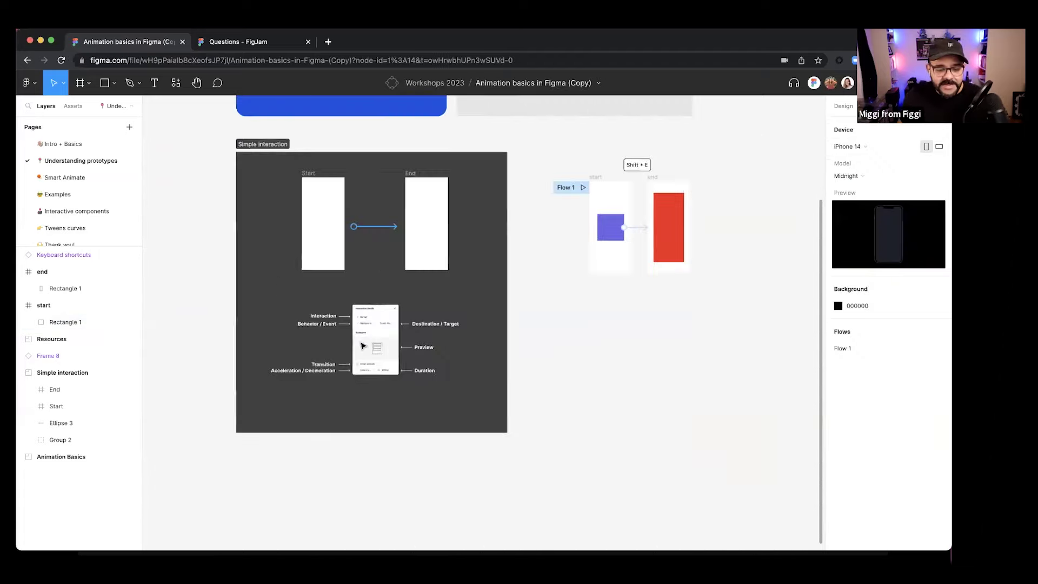
{"action": "scroll", "coordinate": [416, 356], "scroll_direction": "up", "scroll_amount": 6}
{"action": "left_click_drag", "start_coordinate": [417, 360], "coordinate": [444, 347]}
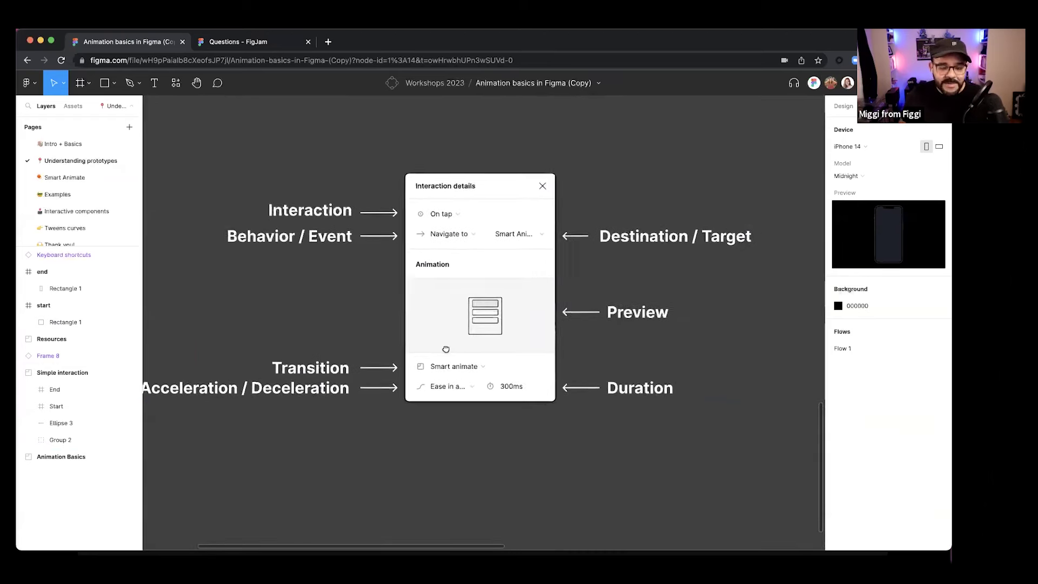
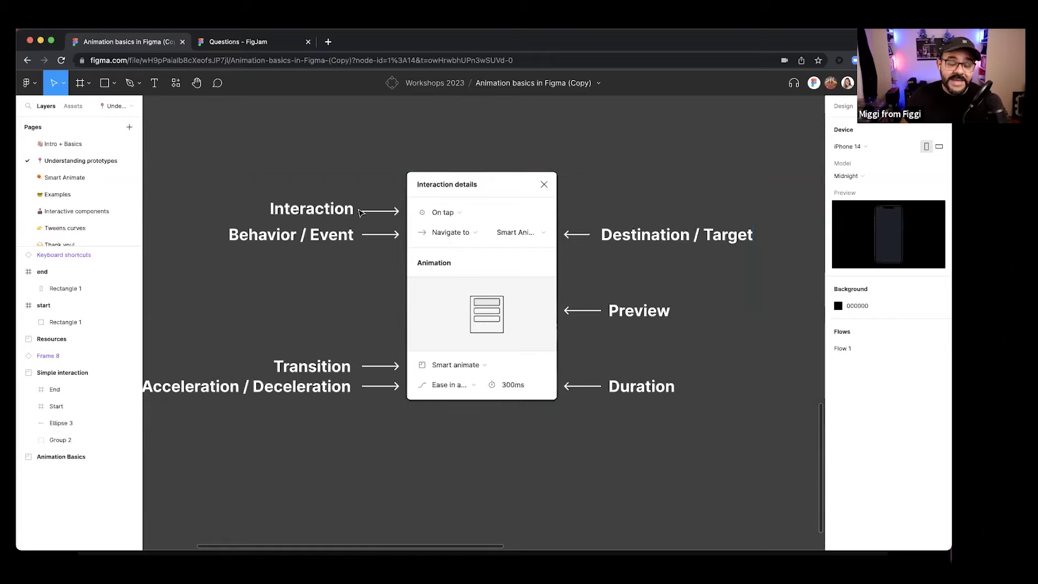
- Bring the start and end frames into view and open the start-to-end connection's interaction details
{"action": "key", "text": "Escape"}
{"action": "scroll", "coordinate": [355, 237], "scroll_direction": "down", "scroll_amount": 5}
{"action": "left_click_drag", "start_coordinate": [609, 219], "coordinate": [281, 342]}
{"action": "scroll", "coordinate": [453, 263], "scroll_direction": "up", "scroll_amount": 5}
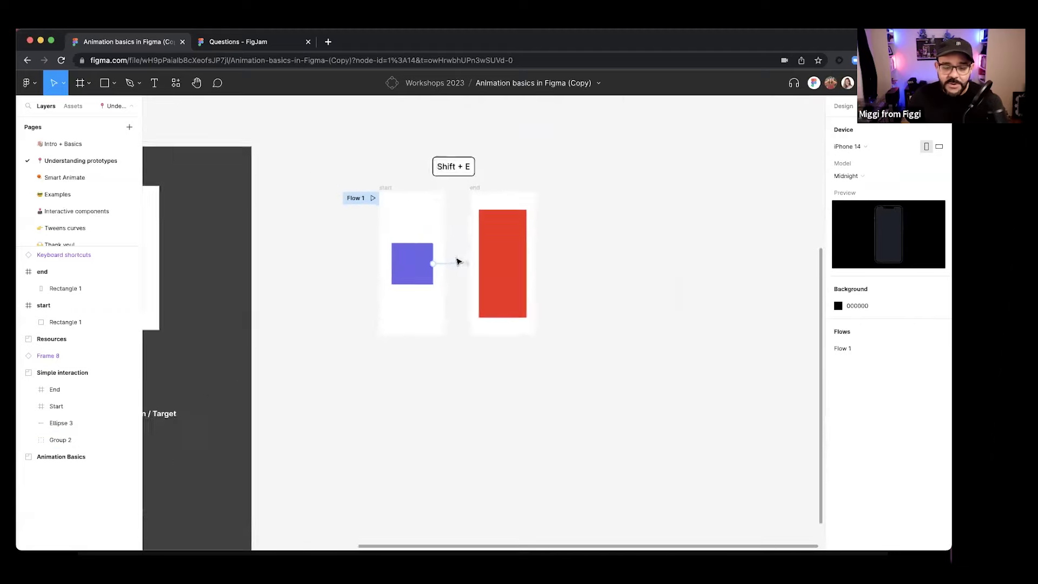
{"action": "left_click", "coordinate": [457, 269]}
{"action": "scroll", "coordinate": [451, 267], "scroll_direction": "up", "scroll_amount": 6}
{"action": "left_click_drag", "start_coordinate": [773, 148], "coordinate": [468, 214]}
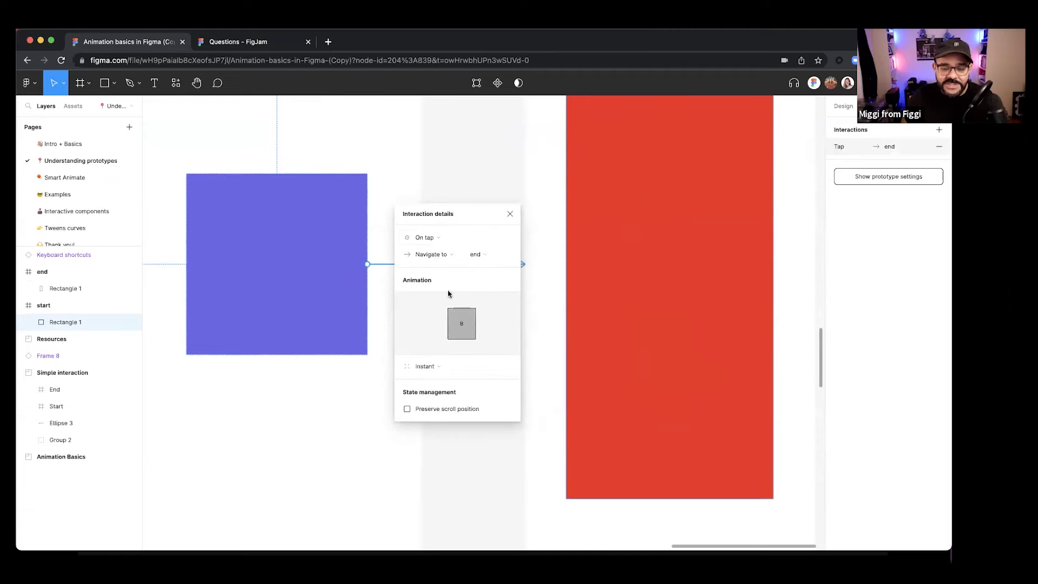
- Confirm the connection's trigger On tap, action Navigate to, and destination end
{"action": "left_click", "coordinate": [453, 239]}
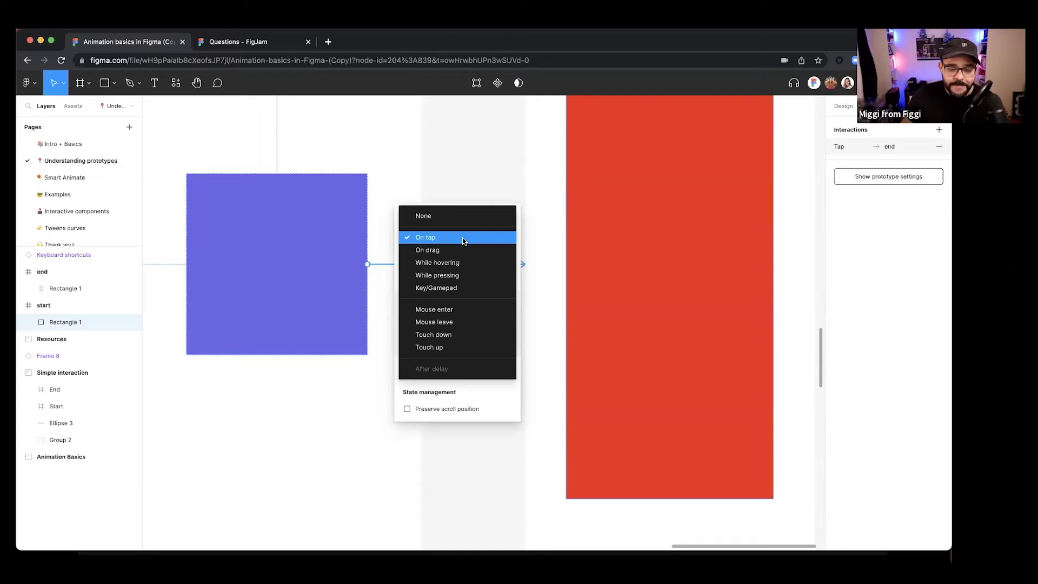
{"action": "left_click", "coordinate": [463, 241]}
{"action": "left_click", "coordinate": [425, 257]}
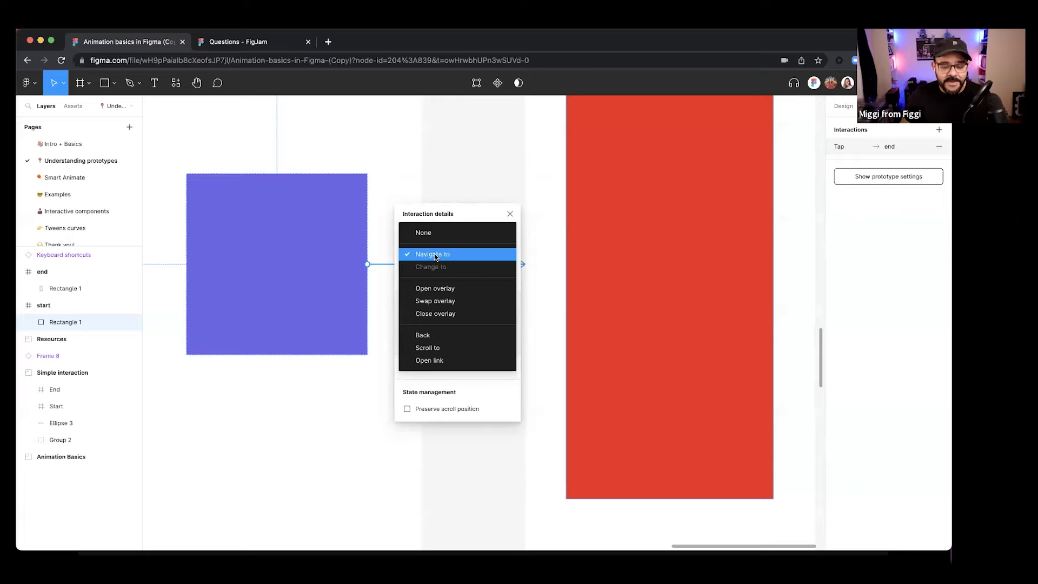
{"action": "left_click", "coordinate": [435, 255]}
{"action": "left_click", "coordinate": [491, 254]}
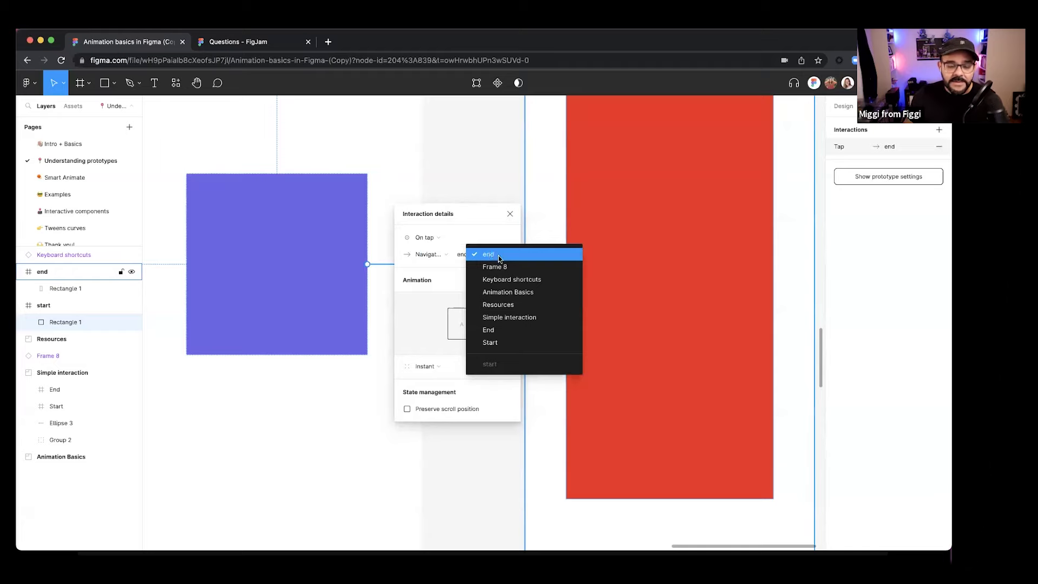
{"action": "left_click", "coordinate": [499, 258]}
- Recheck the start-to-end connection: destination end with an Instant transition
{"action": "key", "text": "shift+e"}
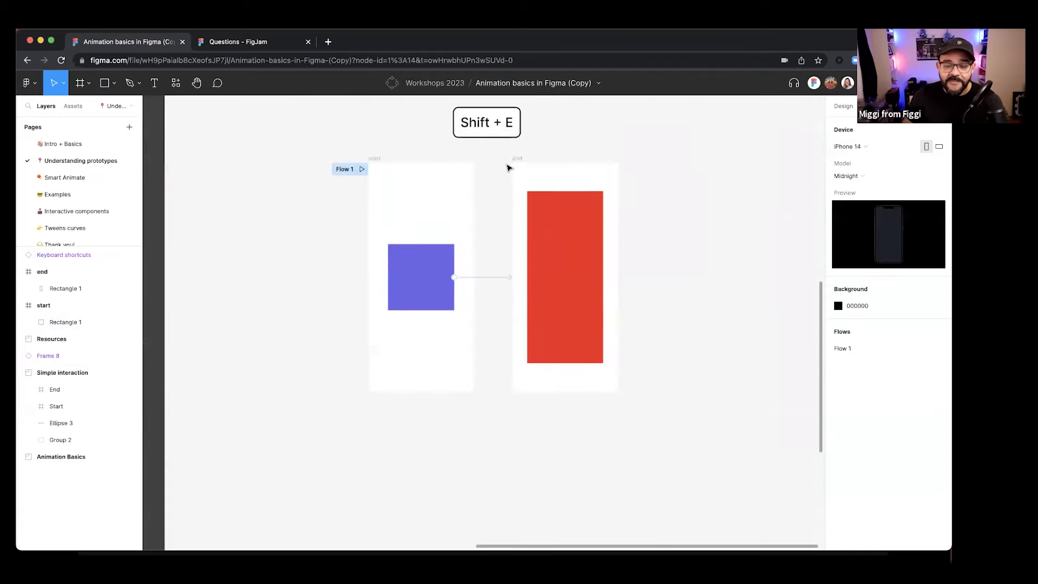
{"action": "left_click", "coordinate": [490, 278]}
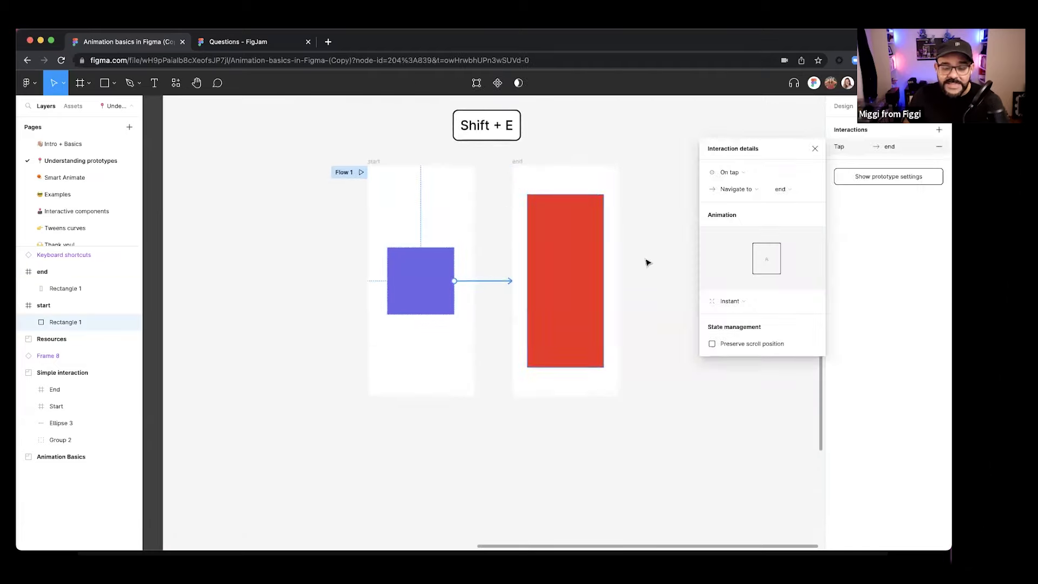
{"action": "left_click_drag", "start_coordinate": [775, 157], "coordinate": [680, 187]}
{"action": "left_click", "coordinate": [703, 219]}
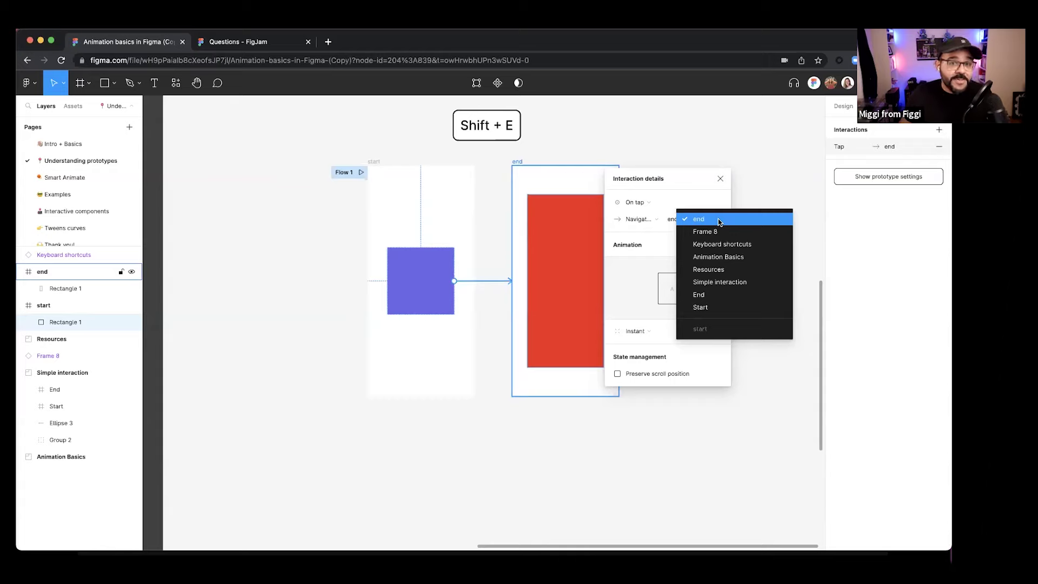
{"action": "left_click", "coordinate": [719, 219]}
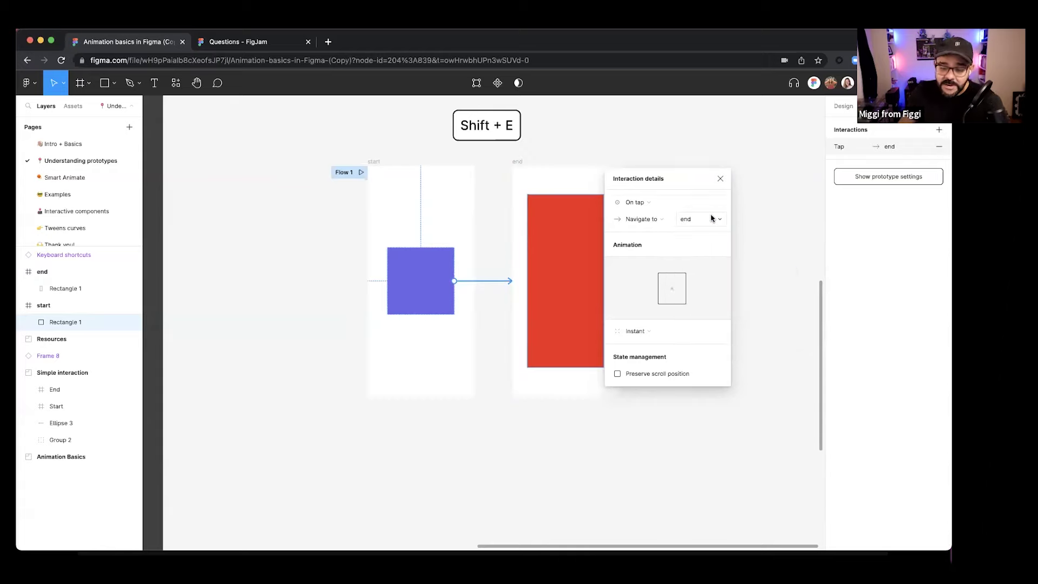
{"action": "left_click", "coordinate": [648, 332]}
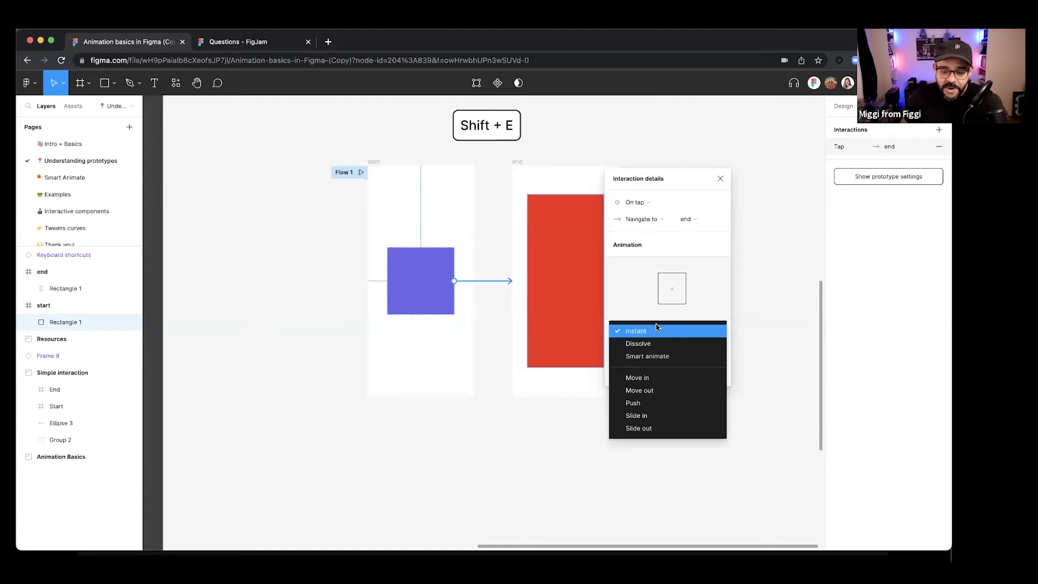
{"action": "left_click", "coordinate": [654, 331]}
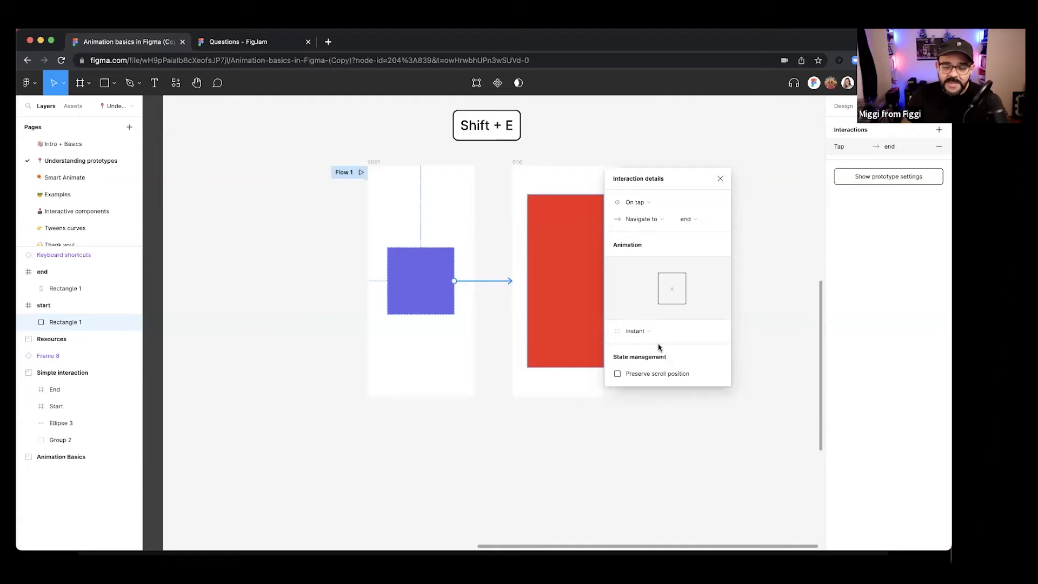
{"action": "left_click", "coordinate": [721, 180]}
- Link the red rectangle in end back to the start frame with an On tap navigation
{"action": "left_click", "coordinate": [497, 307]}
{"action": "scroll", "coordinate": [497, 307], "scroll_direction": "up", "scroll_amount": 3}
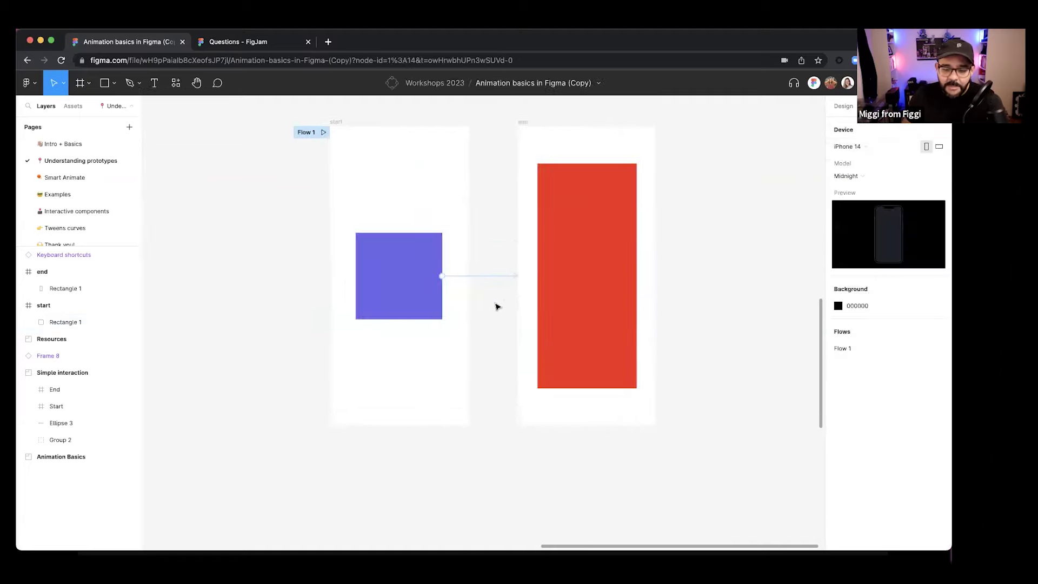
{"action": "left_click", "coordinate": [549, 313]}
{"action": "left_click_drag", "start_coordinate": [537, 276], "coordinate": [466, 281]}
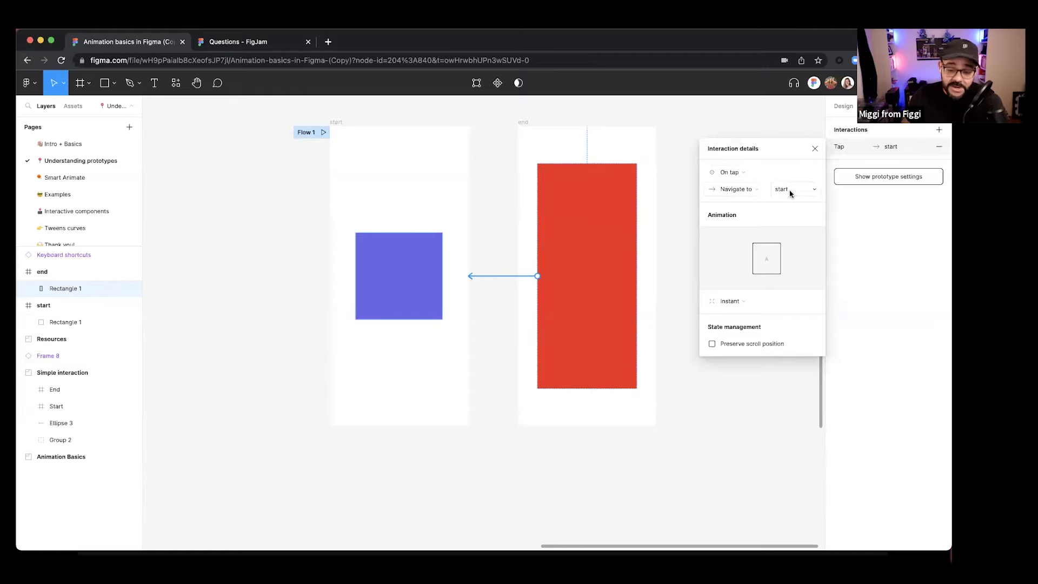
{"action": "left_click", "coordinate": [727, 387]}
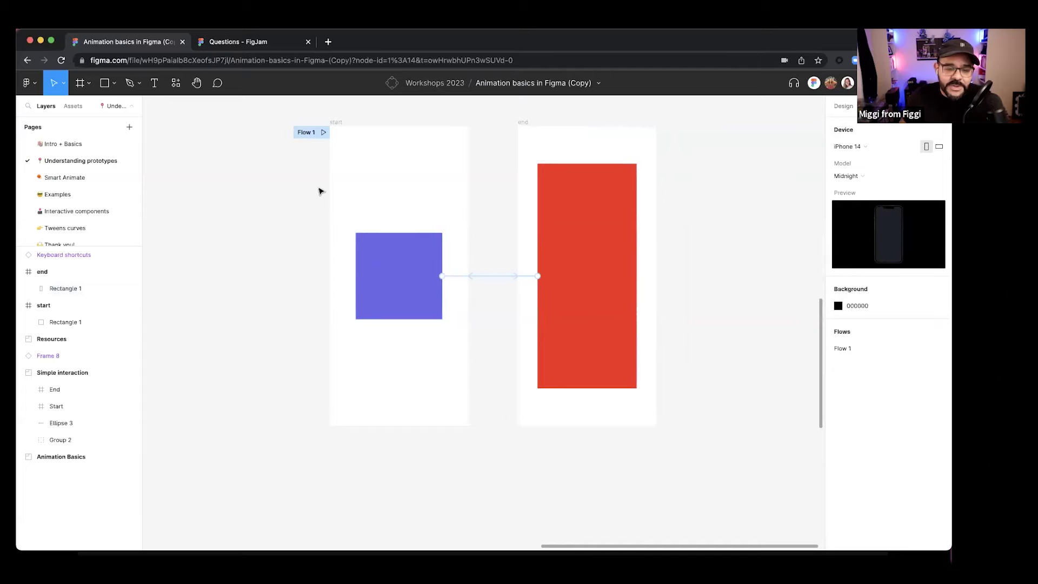
{"action": "key", "text": "shift+2"}
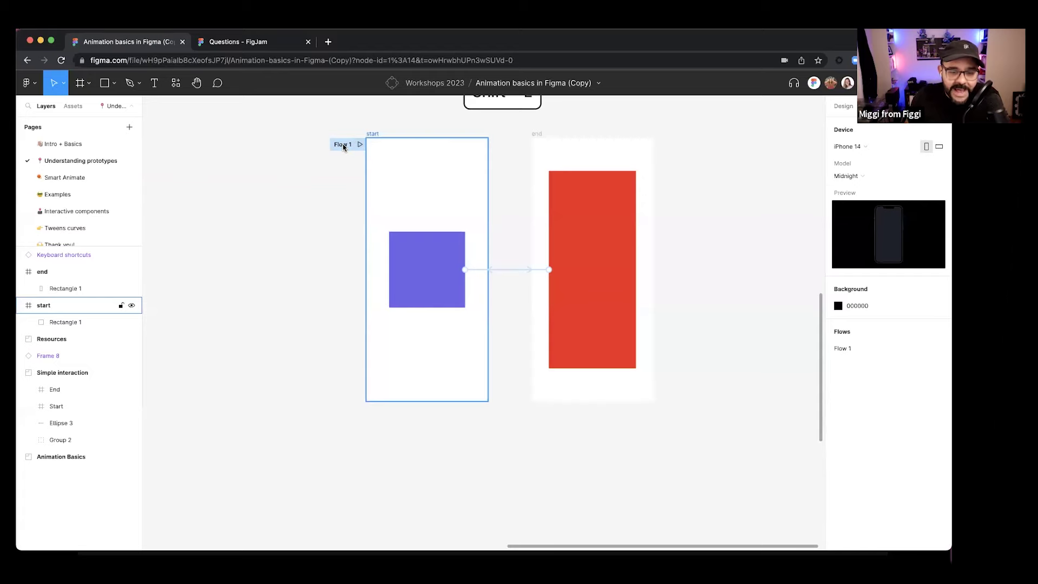
- Rename Flow 1 to 'Super super basic' and launch it as a prototype preview
{"action": "left_click", "coordinate": [343, 146]}
{"action": "type", "text": "Super super basic"}
{"action": "key", "text": "Return"}
{"action": "left_click", "coordinate": [273, 189]}
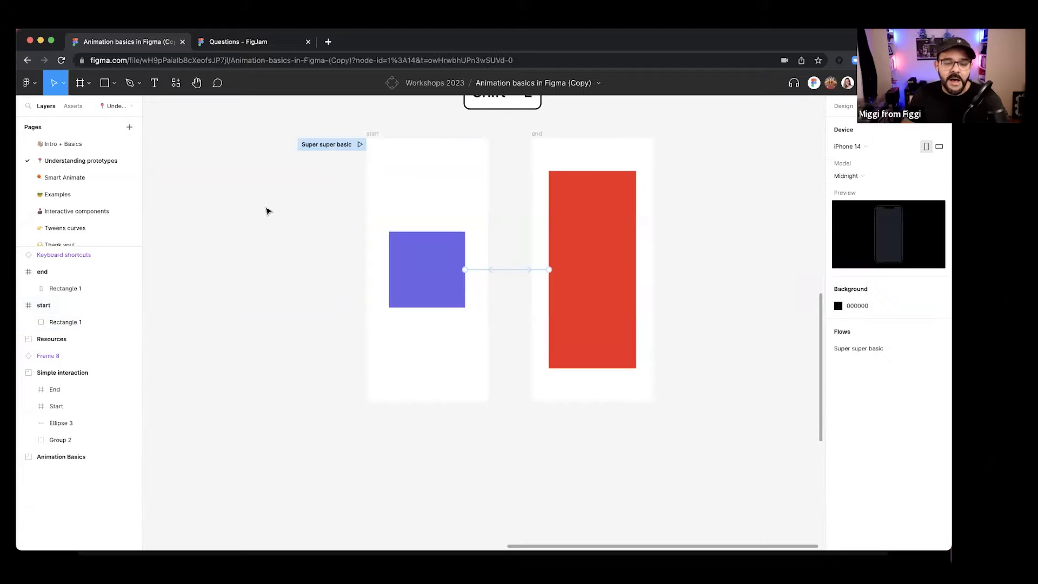
{"action": "left_click", "coordinate": [358, 147]}
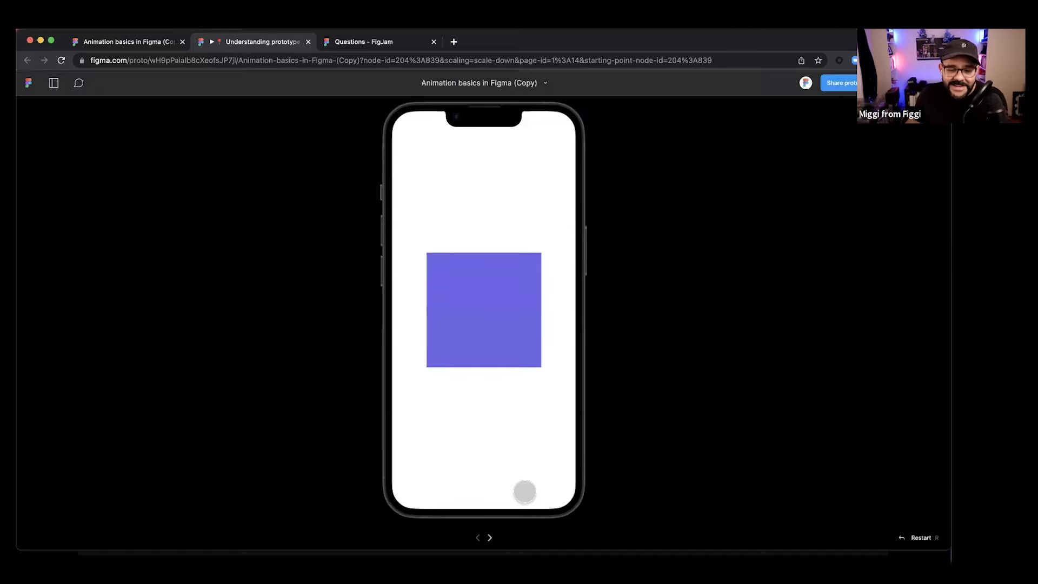
- Return to the editor tab and open the prototype preview with Cmd+Alt+Enter
{"action": "left_click", "coordinate": [158, 46]}
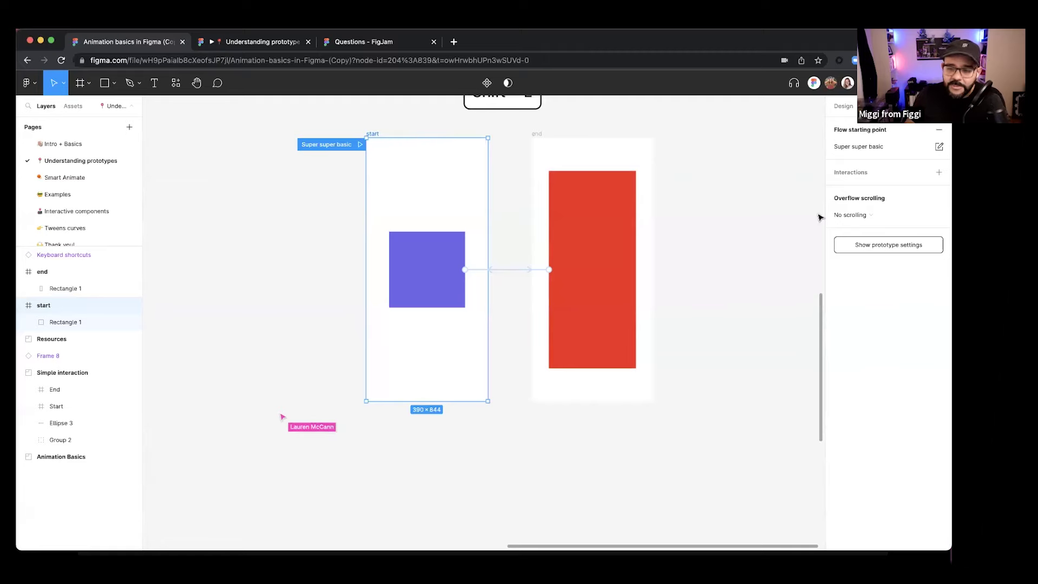
{"action": "left_click", "coordinate": [888, 245]}
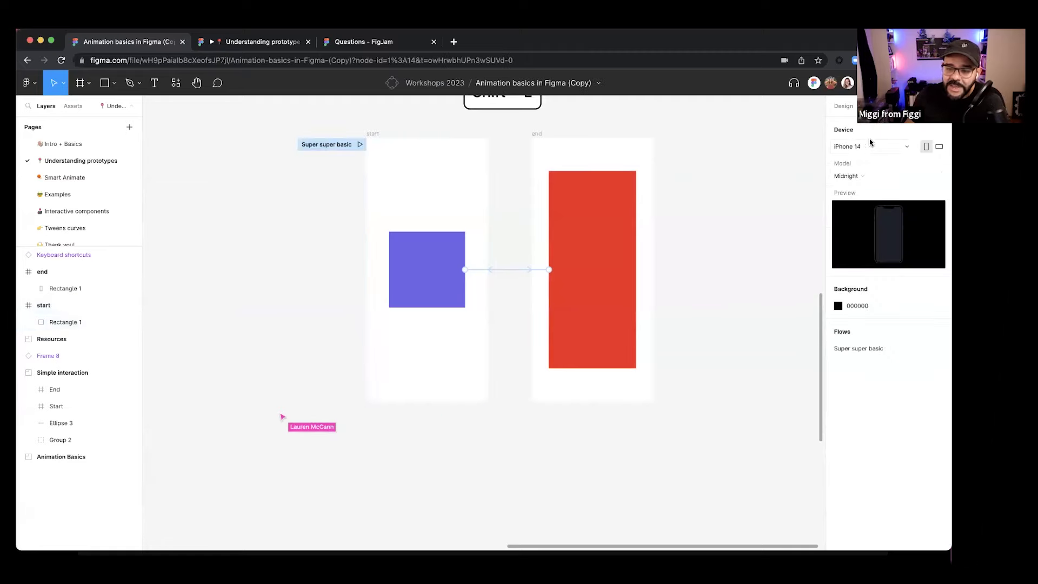
{"action": "key", "text": "super+alt+Return"}
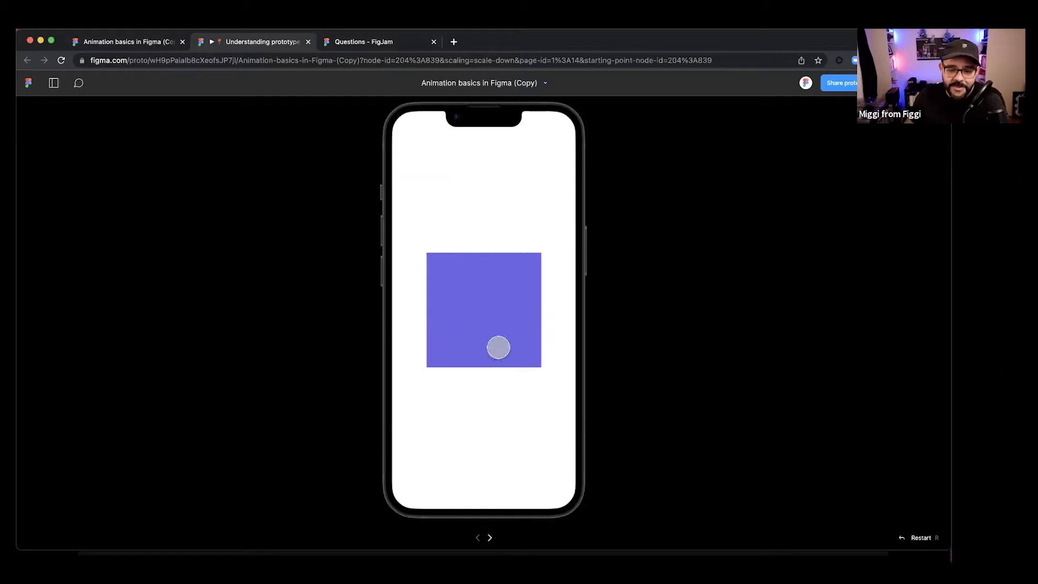
- Tap repeatedly to toggle between the purple and red screens, then close the prototype tab
{"action": "left_click", "coordinate": [497, 320]}
{"action": "left_click", "coordinate": [477, 537]}
{"action": "left_click", "coordinate": [488, 328]}
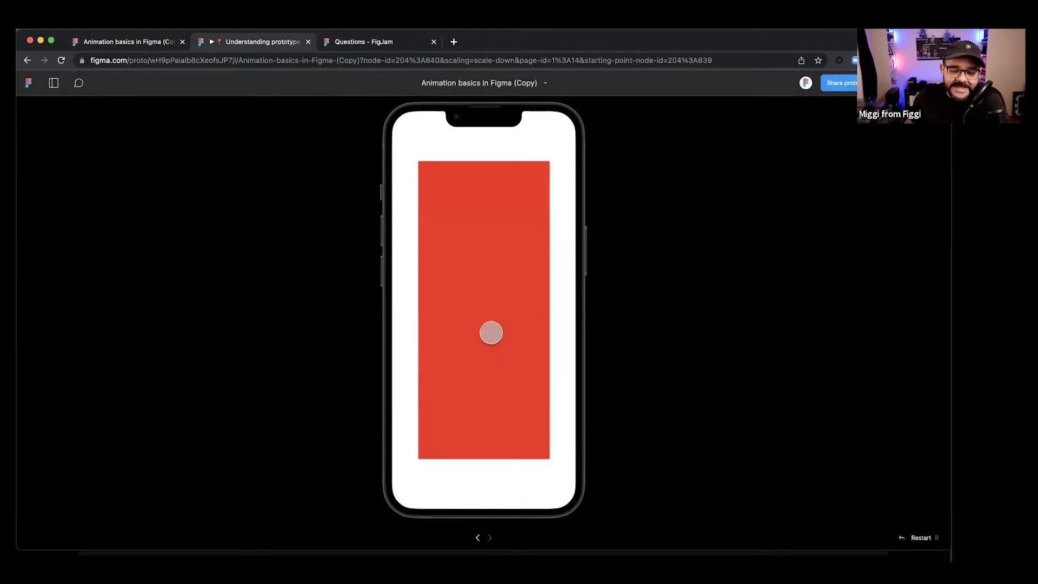
{"action": "left_click", "coordinate": [490, 313]}
{"action": "left_click", "coordinate": [487, 298]}
{"action": "left_click", "coordinate": [486, 303]}
{"action": "left_click", "coordinate": [488, 304]}
{"action": "left_click", "coordinate": [492, 310]}
{"action": "left_click", "coordinate": [492, 312]}
{"action": "left_click", "coordinate": [493, 312]}
{"action": "left_click", "coordinate": [494, 309]}
{"action": "left_click", "coordinate": [495, 313]}
{"action": "left_click", "coordinate": [496, 314]}
{"action": "left_click", "coordinate": [496, 315]}
{"action": "left_click", "coordinate": [496, 316]}
{"action": "left_click", "coordinate": [496, 317]}
{"action": "left_click", "coordinate": [495, 316]}
{"action": "left_click", "coordinate": [495, 315]}
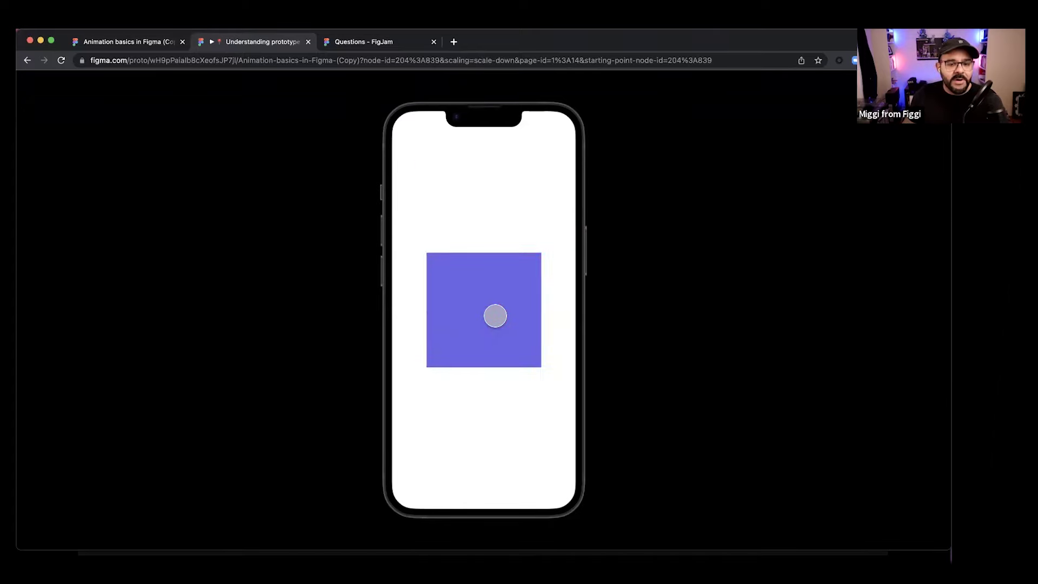
{"action": "left_click", "coordinate": [495, 316]}
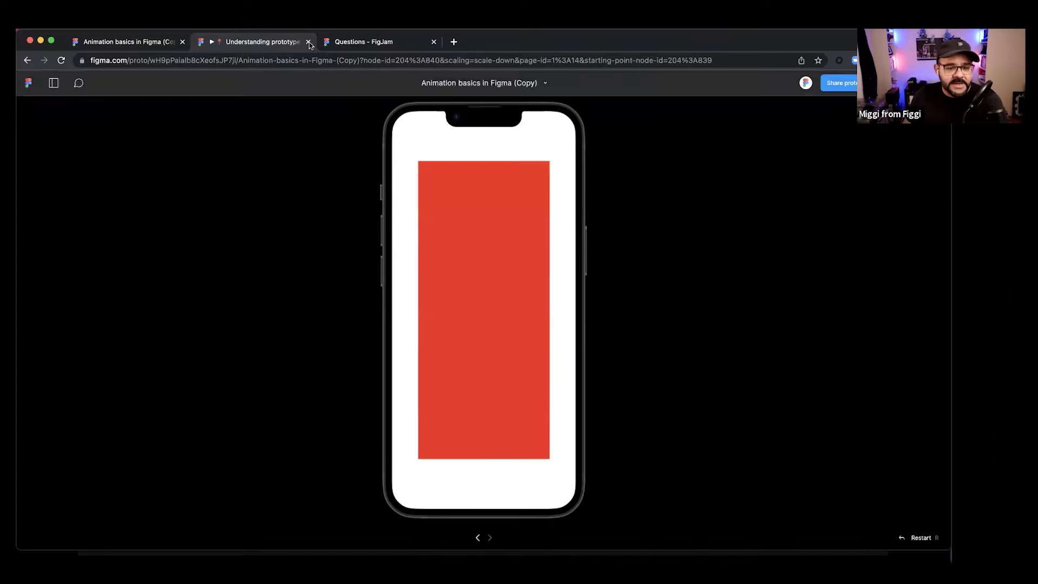
{"action": "left_click", "coordinate": [308, 42]}
{"action": "scroll", "coordinate": [519, 364], "scroll_direction": "up", "scroll_amount": 5}
- Select the purple and red rectangles and inspect the red rectangle's height in the design properties
{"action": "scroll", "coordinate": [503, 303], "scroll_direction": "up", "scroll_amount": 2}
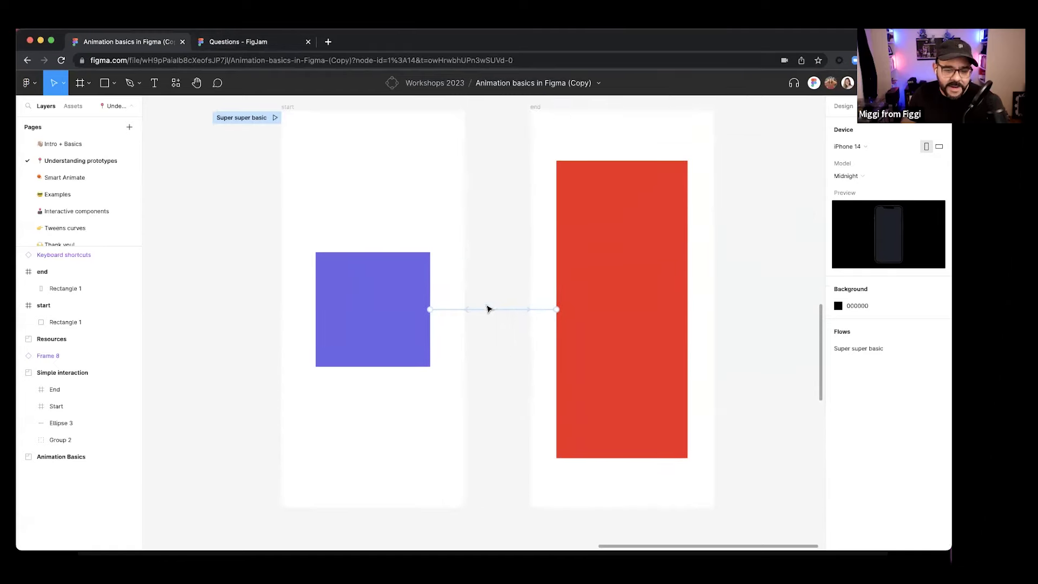
{"action": "scroll", "coordinate": [482, 306], "scroll_direction": "down", "scroll_amount": 2}
{"action": "left_click", "coordinate": [418, 301]}
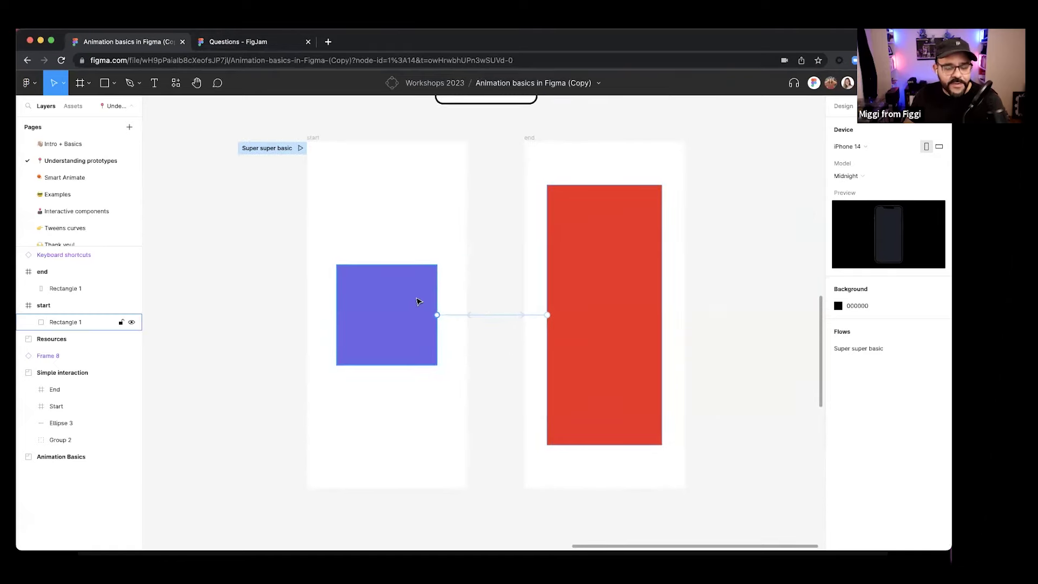
{"action": "left_click", "coordinate": [648, 300]}
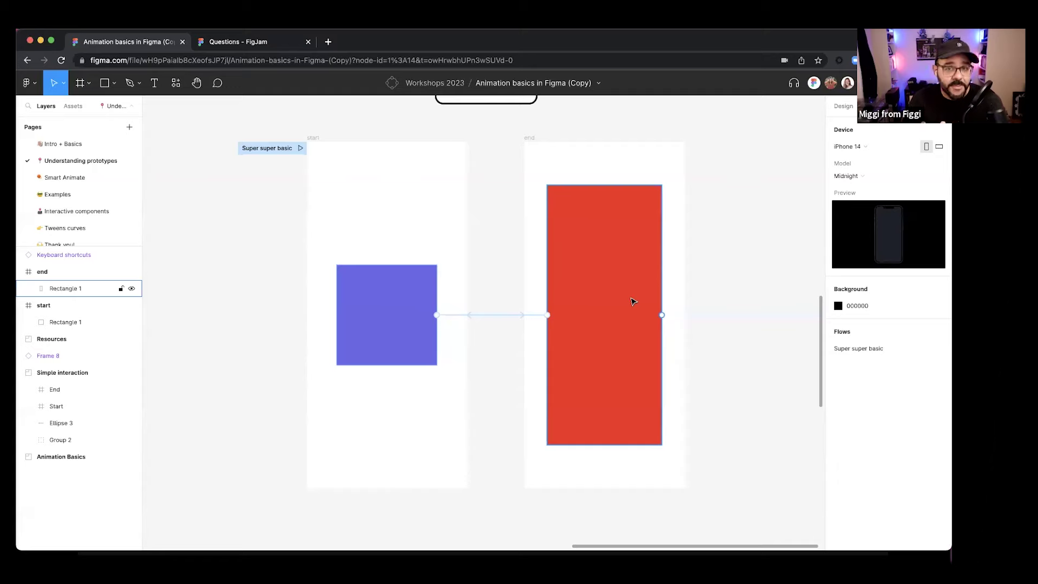
{"action": "left_click", "coordinate": [681, 234]}
{"action": "key", "text": "shift+e"}
{"action": "left_click", "coordinate": [616, 278]}
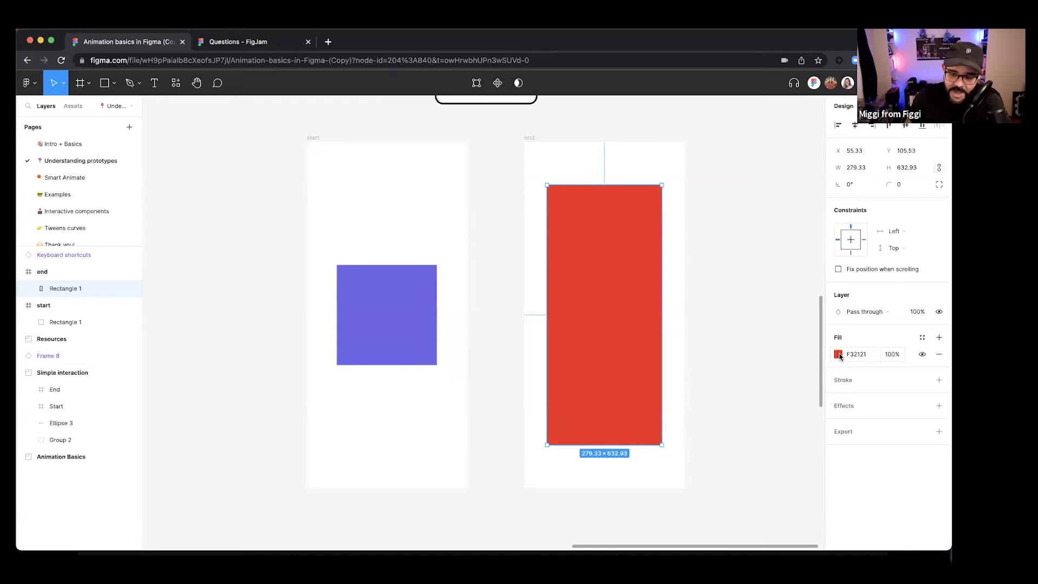
{"action": "left_click", "coordinate": [905, 170]}
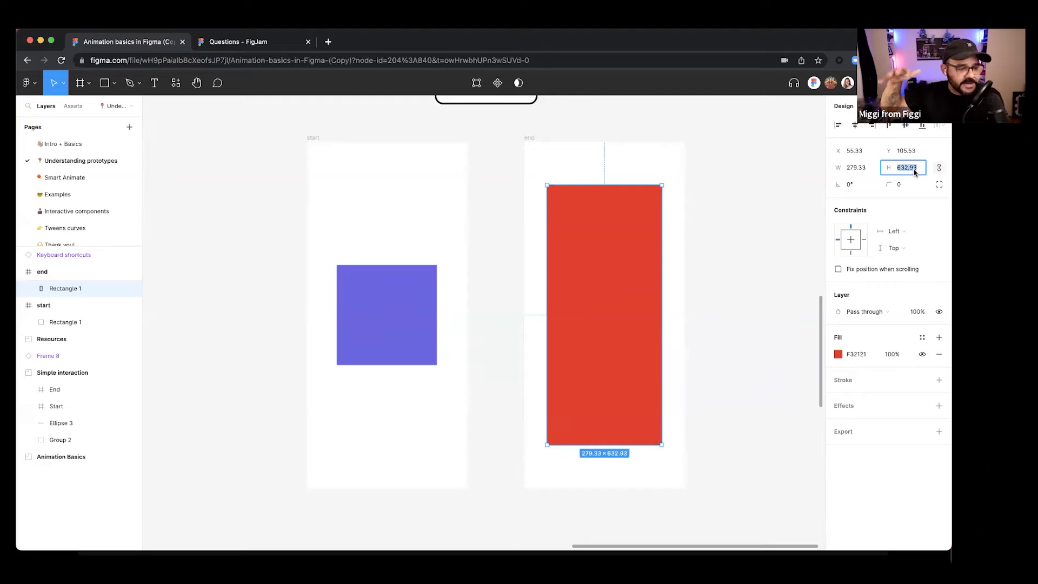
{"action": "left_click", "coordinate": [760, 230]}
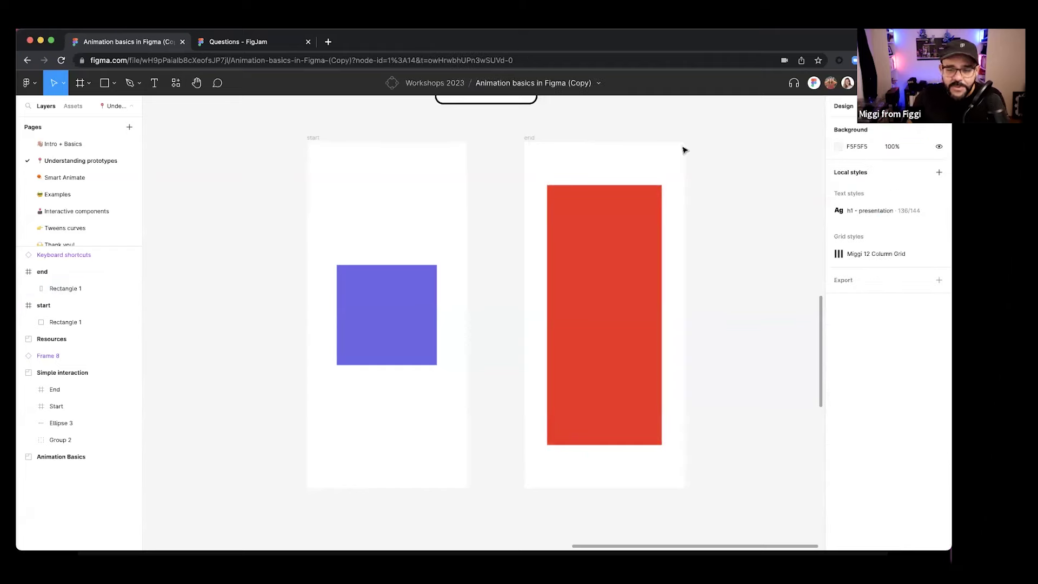
- In the Prototype panel, select both rectangles to show their shared On tap interaction details
{"action": "left_click", "coordinate": [313, 139]}
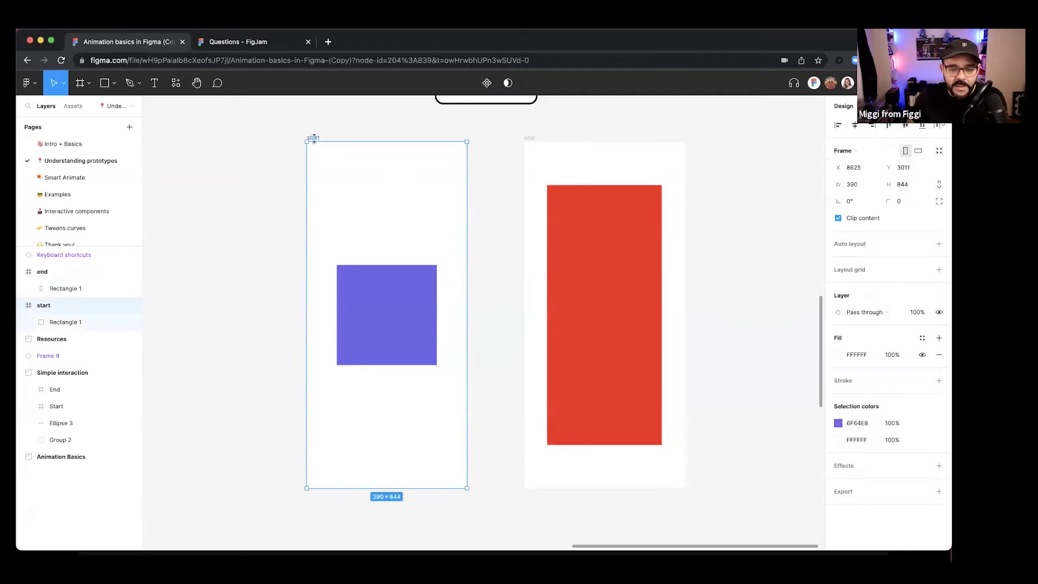
{"action": "left_click", "coordinate": [871, 106]}
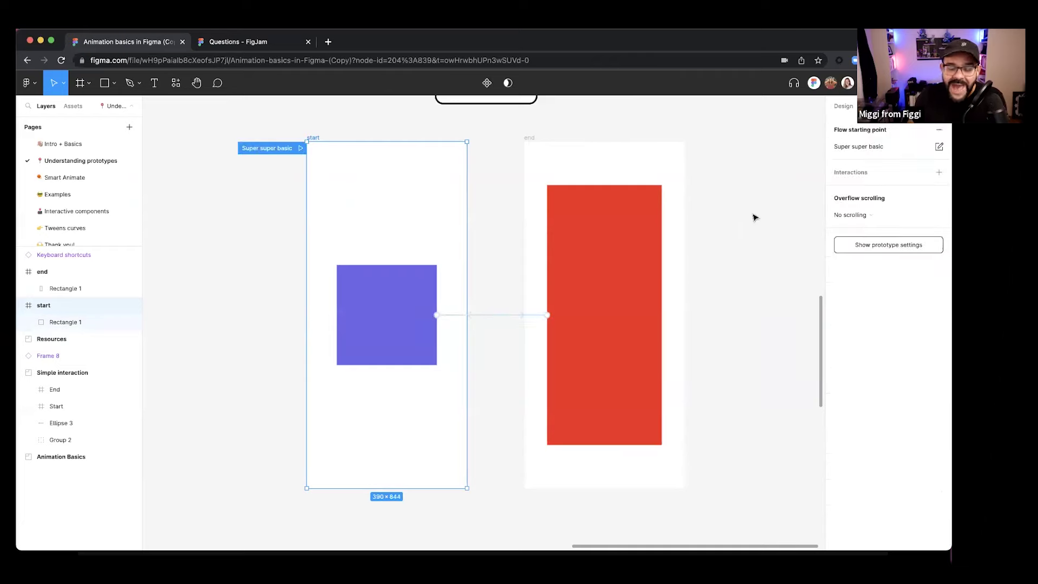
{"action": "left_click", "coordinate": [493, 354]}
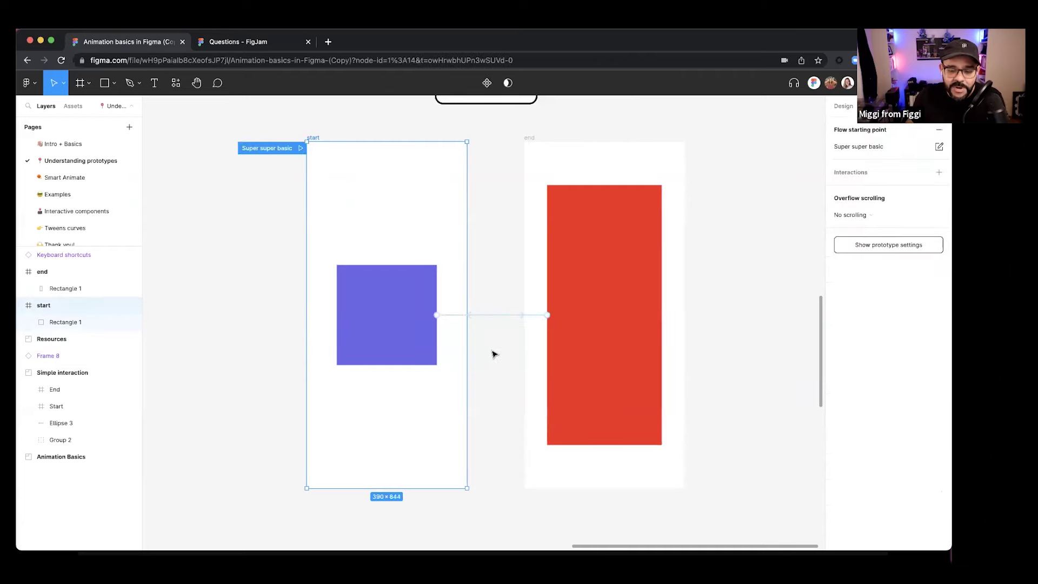
{"action": "left_click", "coordinate": [497, 294]}
{"action": "left_click", "coordinate": [495, 378]}
{"action": "left_click", "coordinate": [496, 376]}
{"action": "left_click", "coordinate": [514, 367]}
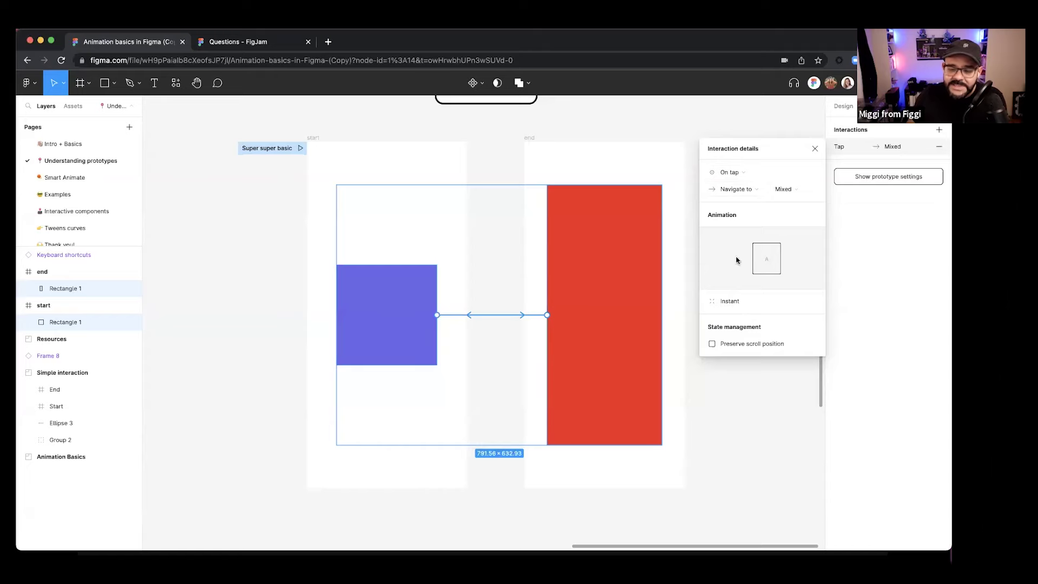
- Change both tap transitions to Smart animate with Ease in and out, 300ms, then visit the Tweens curves page
{"action": "left_click", "coordinate": [743, 301]}
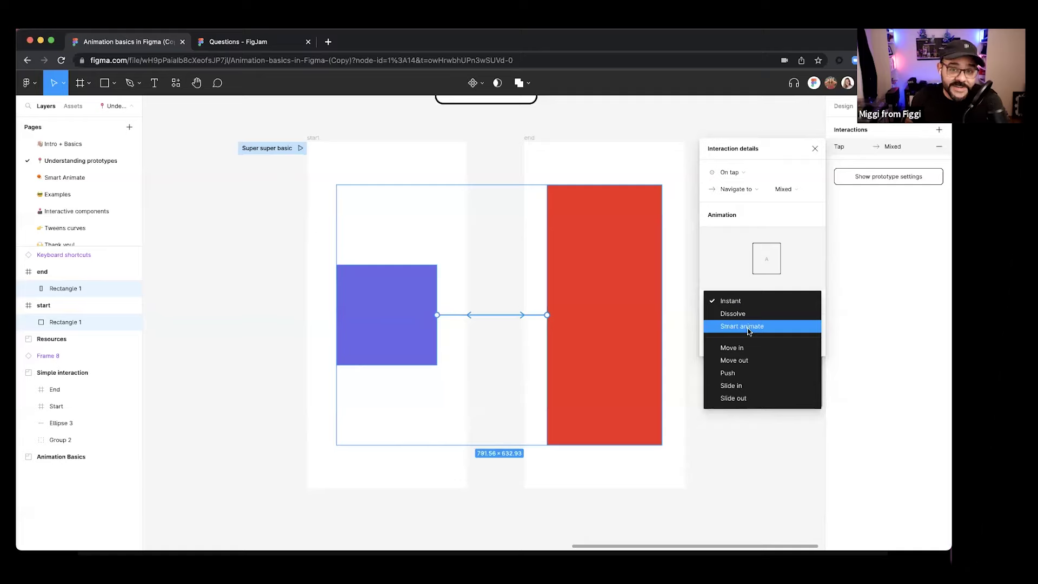
{"action": "left_click", "coordinate": [749, 327]}
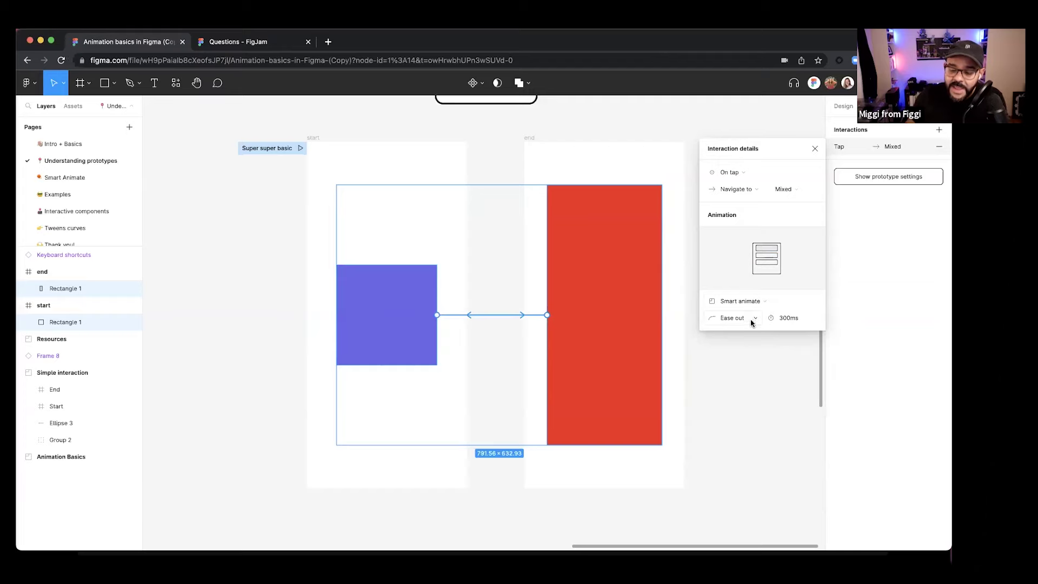
{"action": "left_click", "coordinate": [755, 318]}
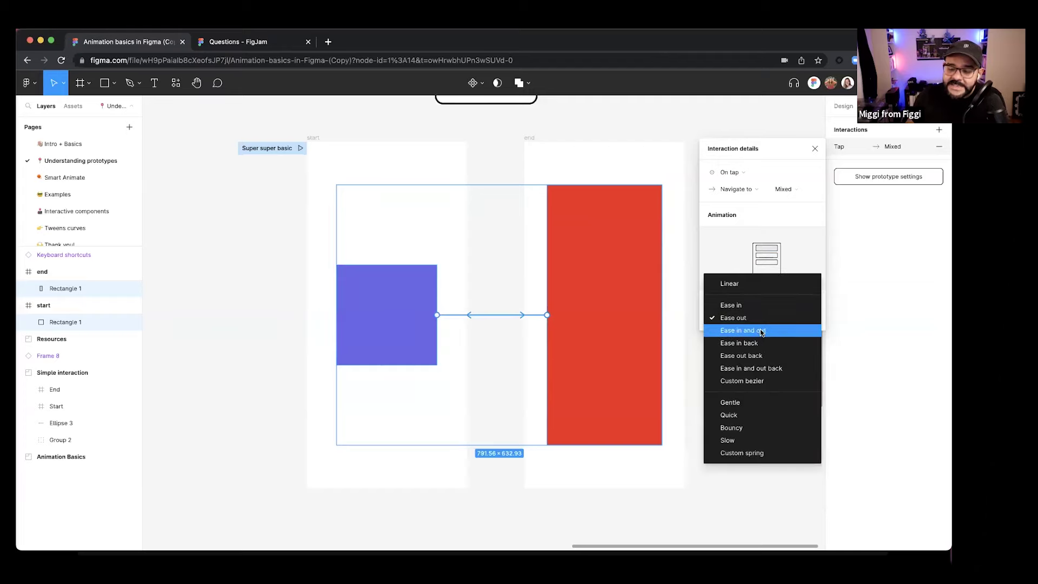
{"action": "left_click", "coordinate": [762, 332]}
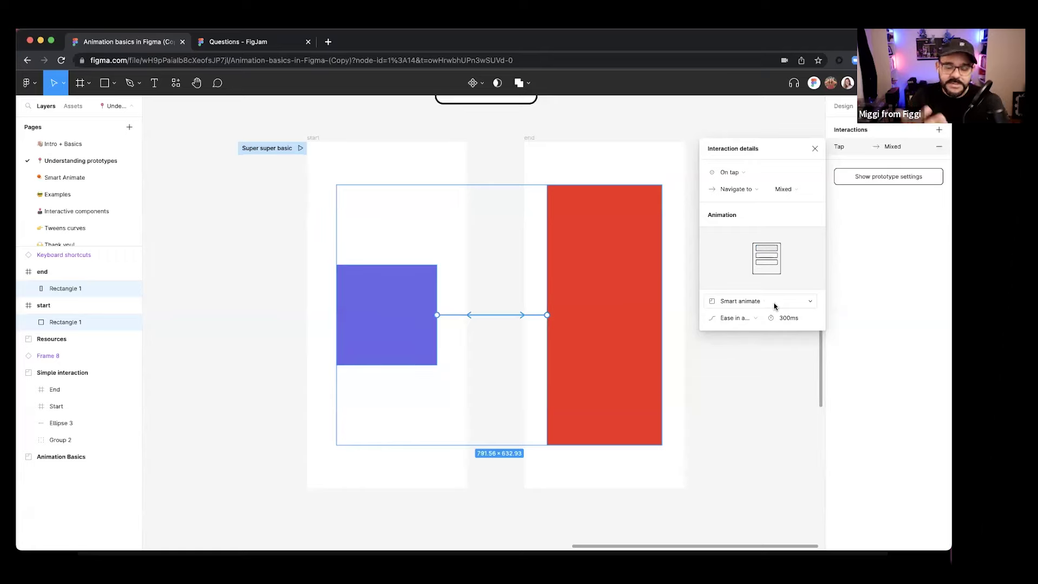
{"action": "left_click", "coordinate": [744, 318]}
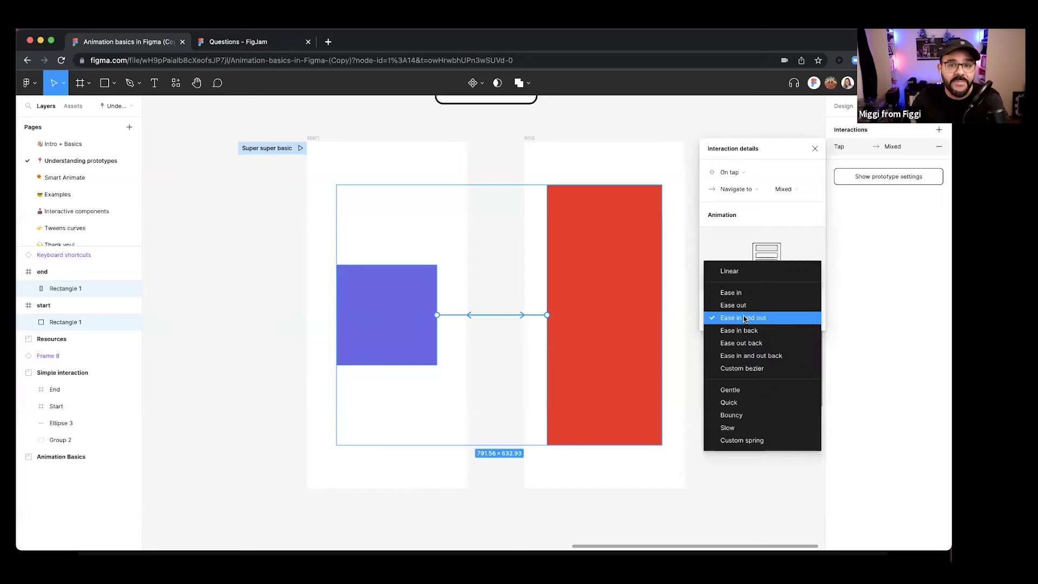
{"action": "left_click", "coordinate": [65, 227]}
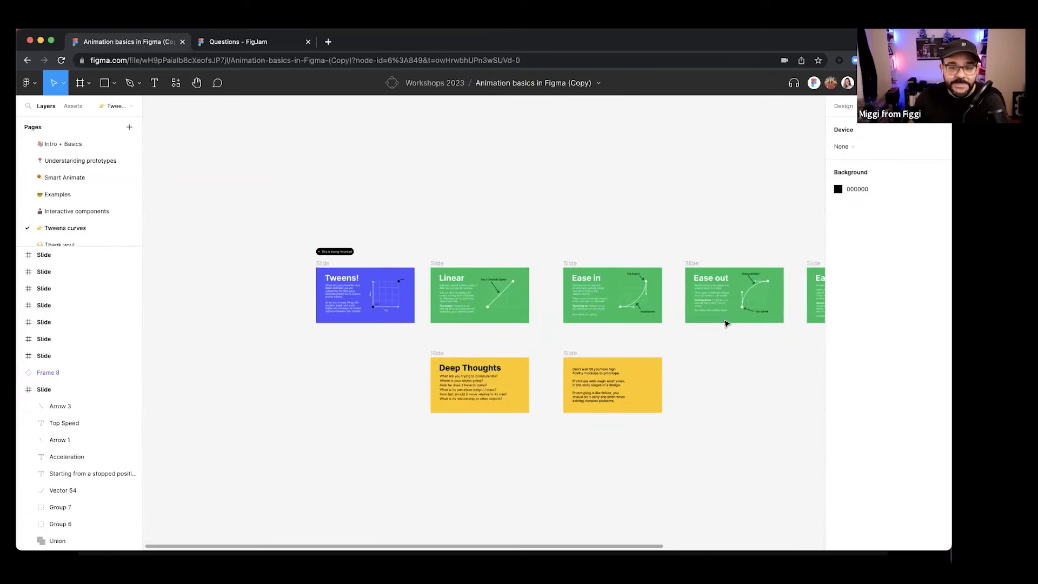
- Switch back to the Understanding prototypes page
{"action": "left_click", "coordinate": [78, 161]}
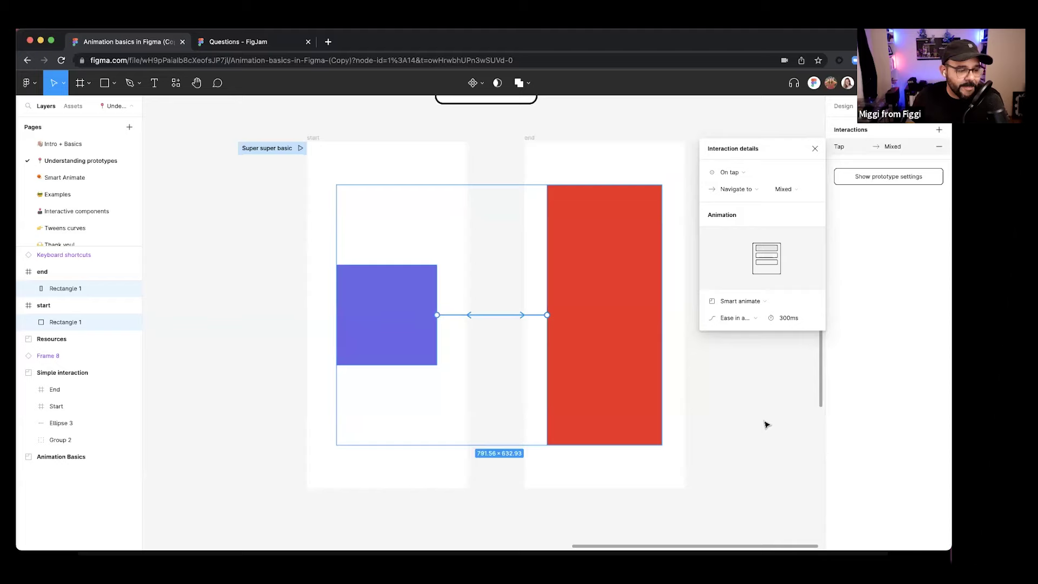
{"action": "left_click", "coordinate": [381, 250]}
{"action": "left_click", "coordinate": [301, 148]}
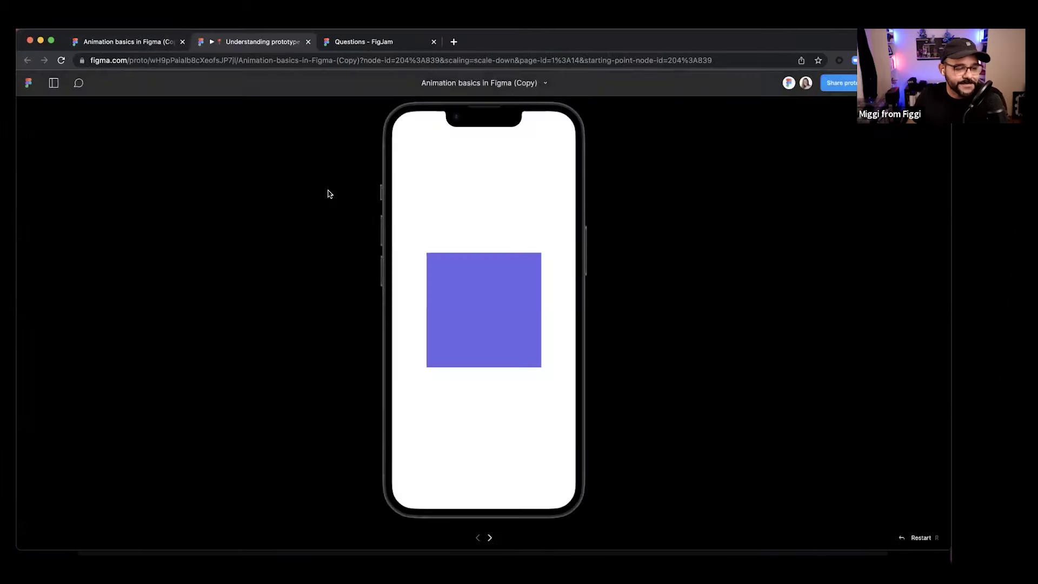
{"action": "left_click", "coordinate": [474, 301]}
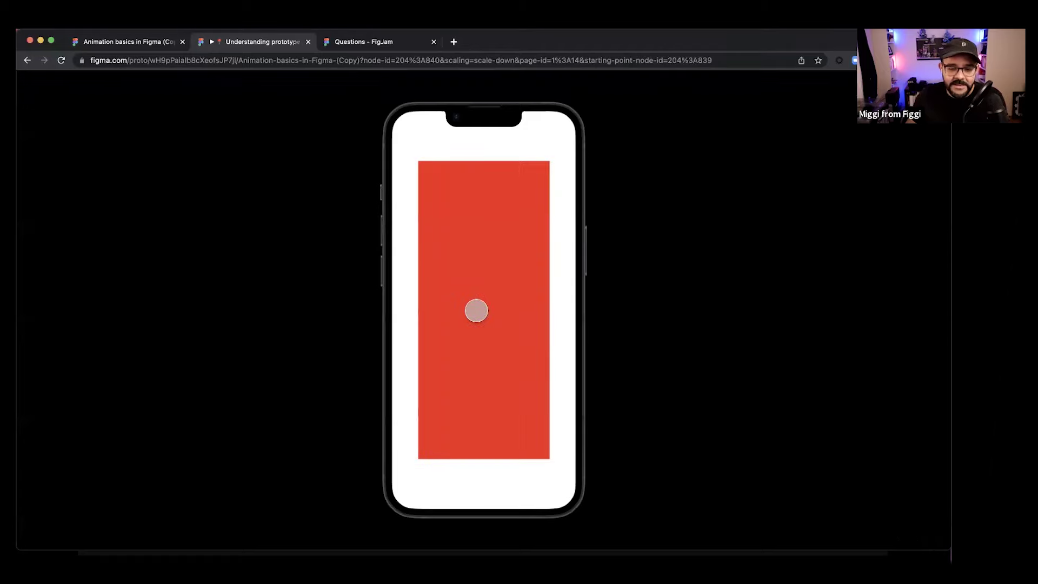
{"action": "left_click", "coordinate": [481, 302]}
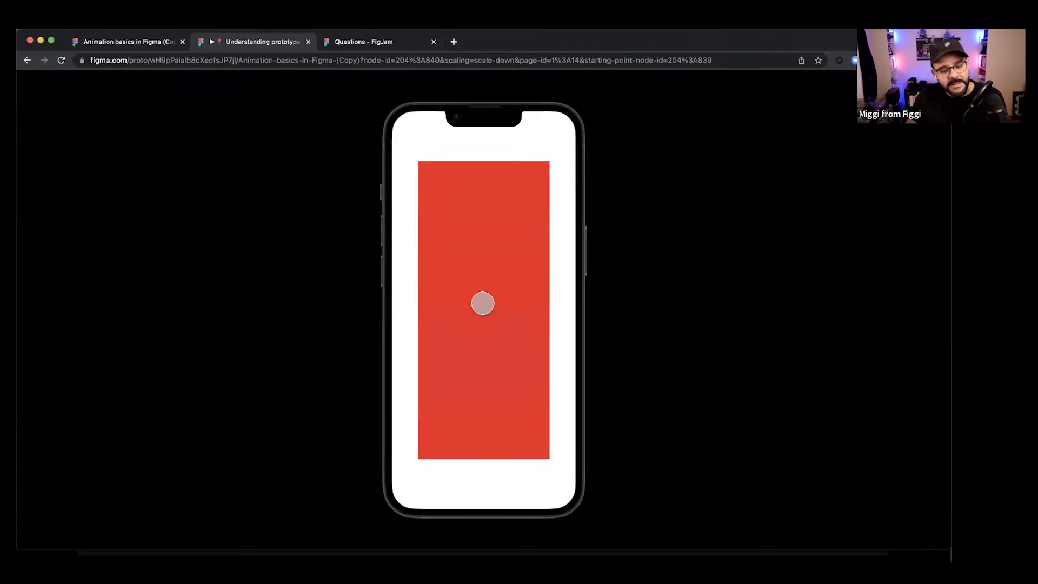
{"action": "left_click", "coordinate": [484, 297]}
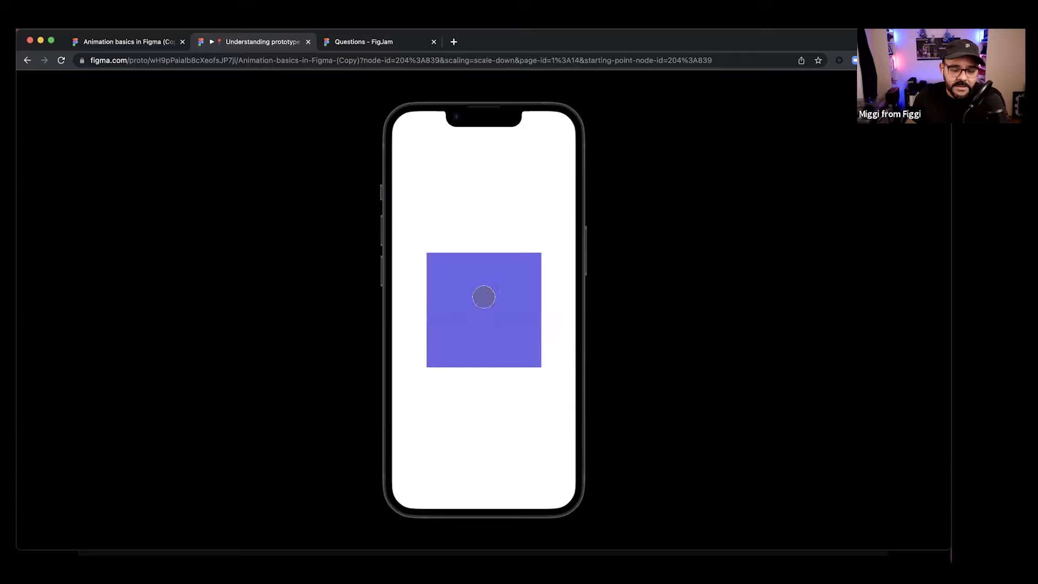
{"action": "left_click", "coordinate": [306, 41]}
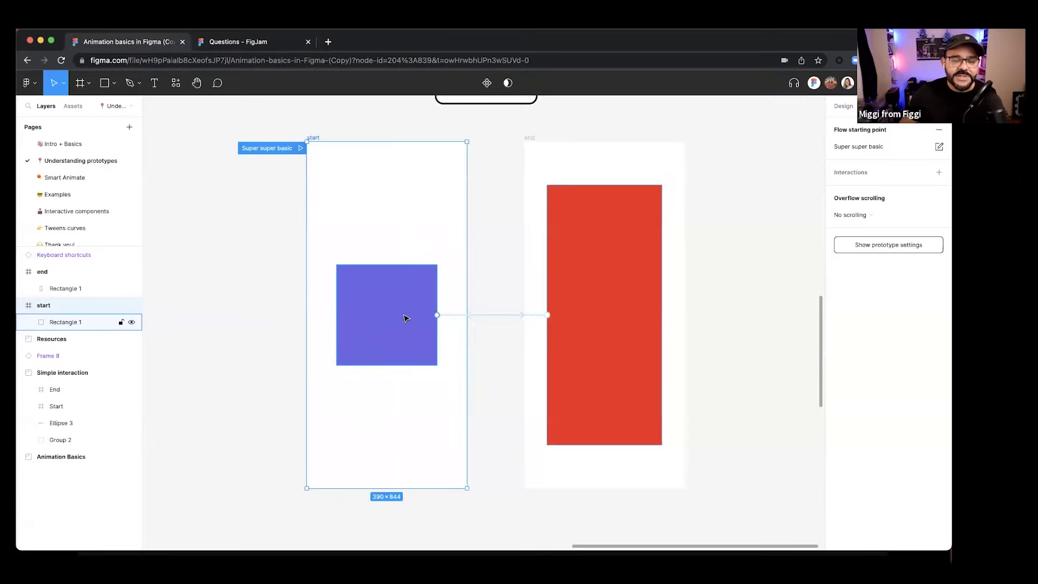
- Shorten the transition duration to 150ms and preview the faster animation
{"action": "left_click", "coordinate": [489, 315]}
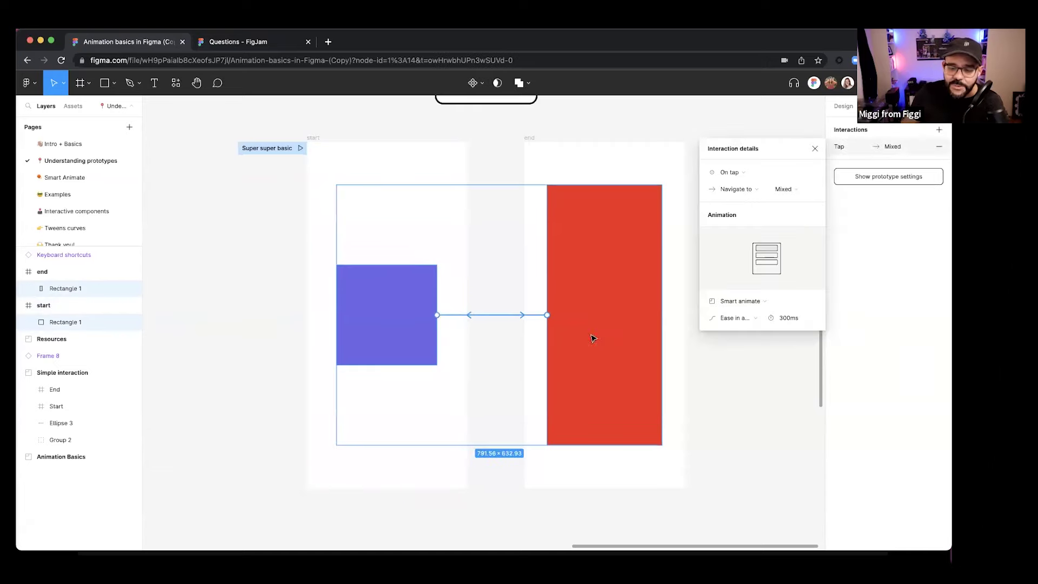
{"action": "left_click", "coordinate": [794, 320]}
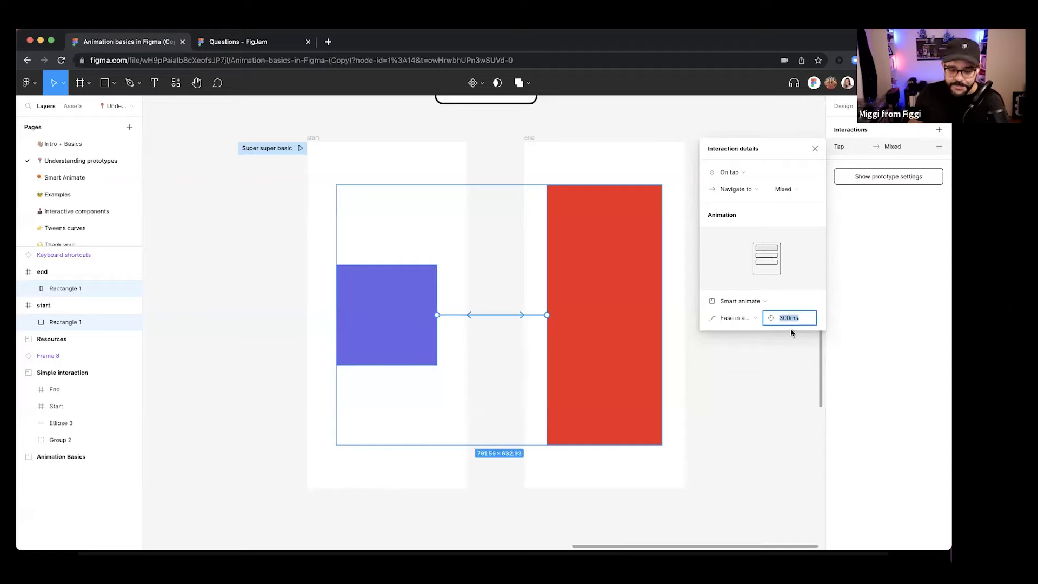
{"action": "type", "text": "20"}
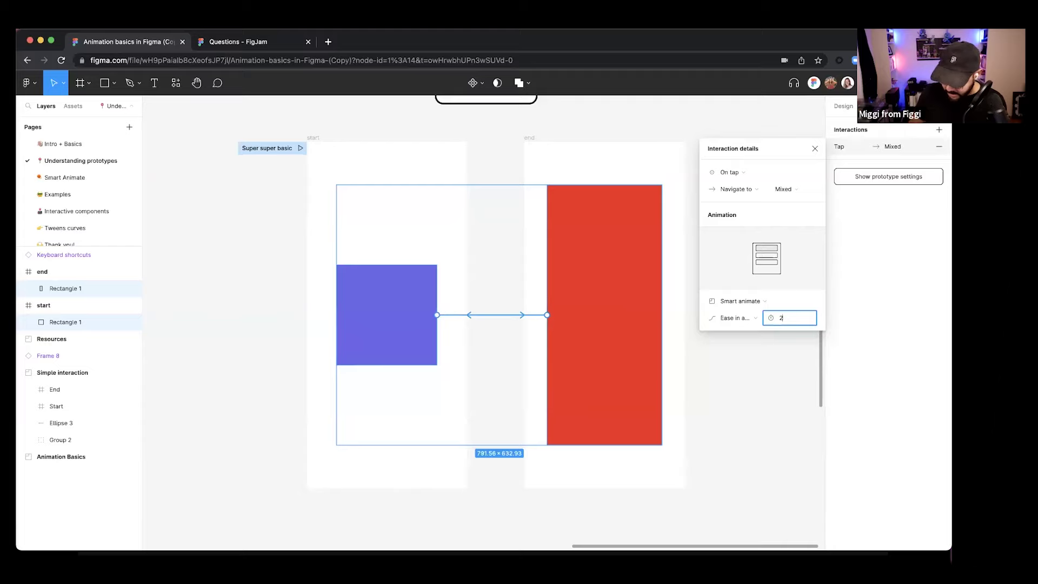
{"action": "key", "text": "Return"}
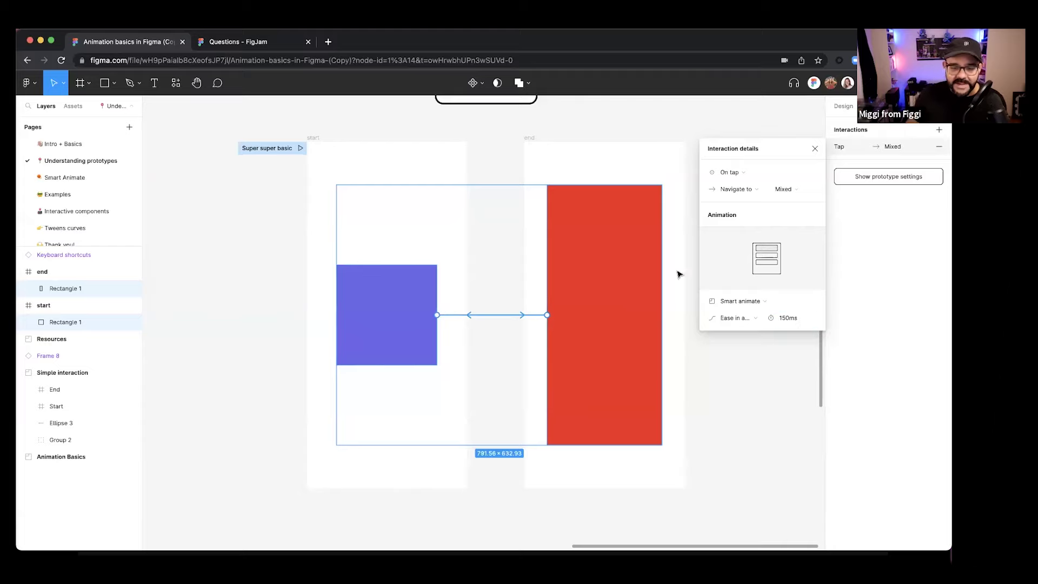
{"action": "left_click", "coordinate": [301, 150]}
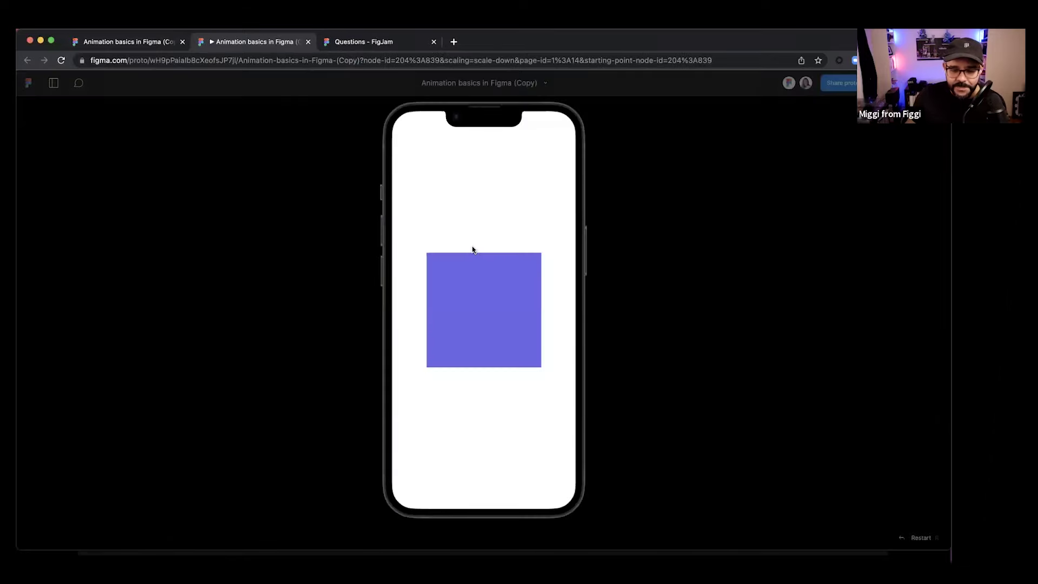
{"action": "left_click", "coordinate": [487, 292]}
{"action": "left_click", "coordinate": [488, 317]}
{"action": "left_click", "coordinate": [487, 318]}
- Back in the editor, lengthen the duration to 600ms and play the flow again
{"action": "left_click", "coordinate": [162, 42]}
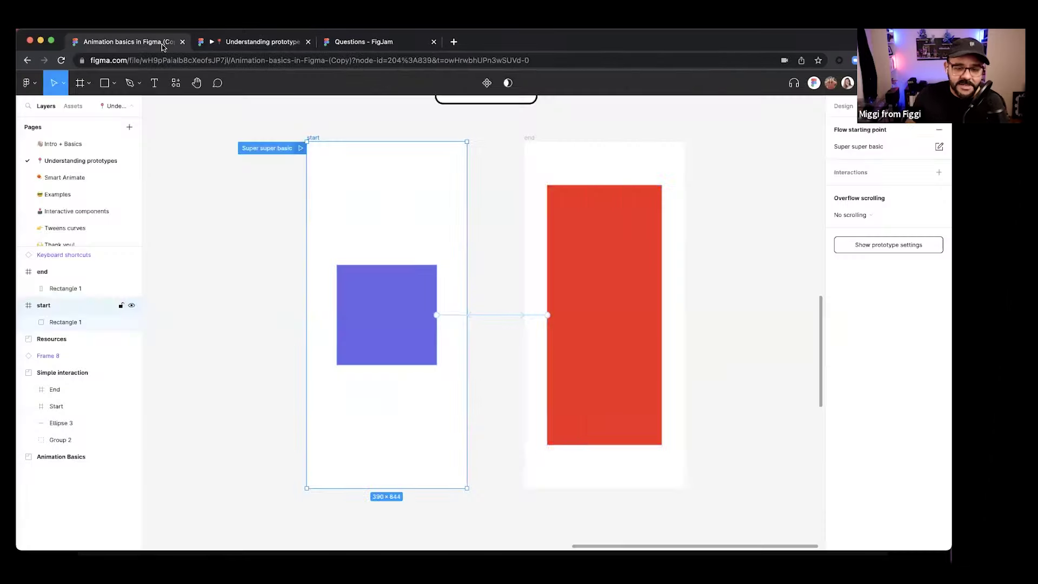
{"action": "left_click", "coordinate": [501, 314]}
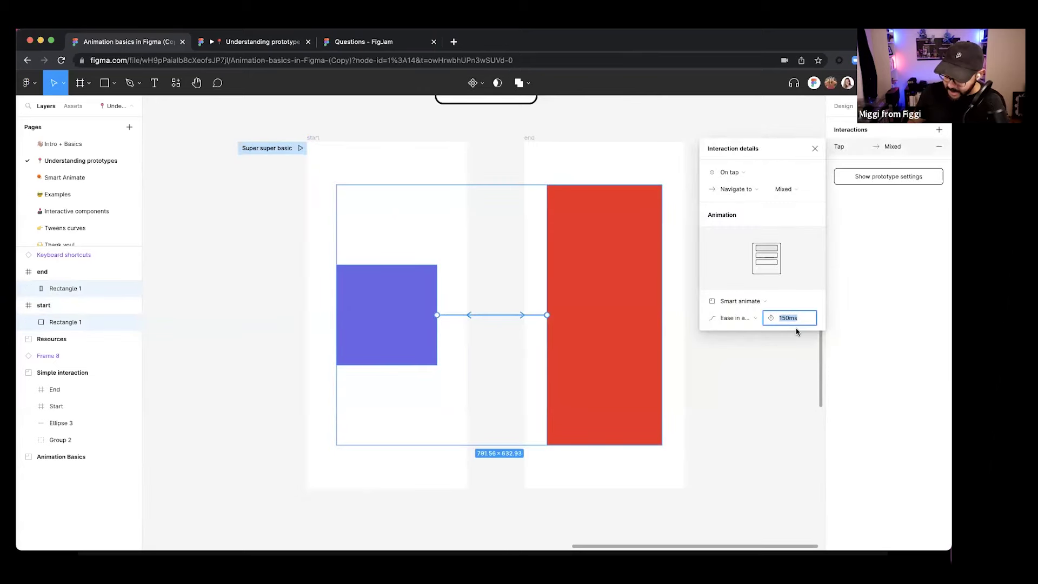
{"action": "type", "text": "6"}
{"action": "key", "text": "Return"}
{"action": "left_click", "coordinate": [299, 149]}
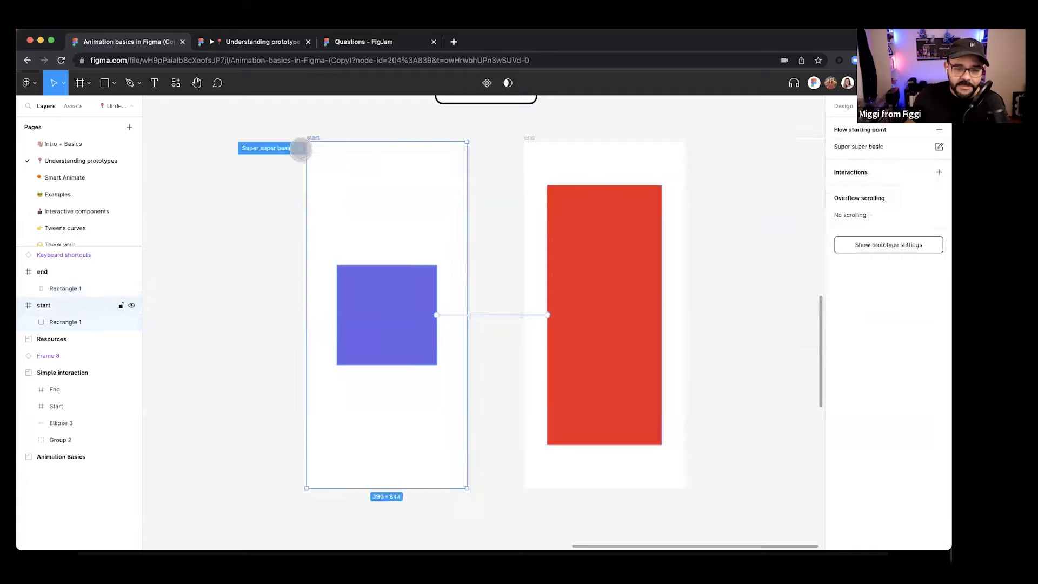
{"action": "left_click", "coordinate": [300, 148]}
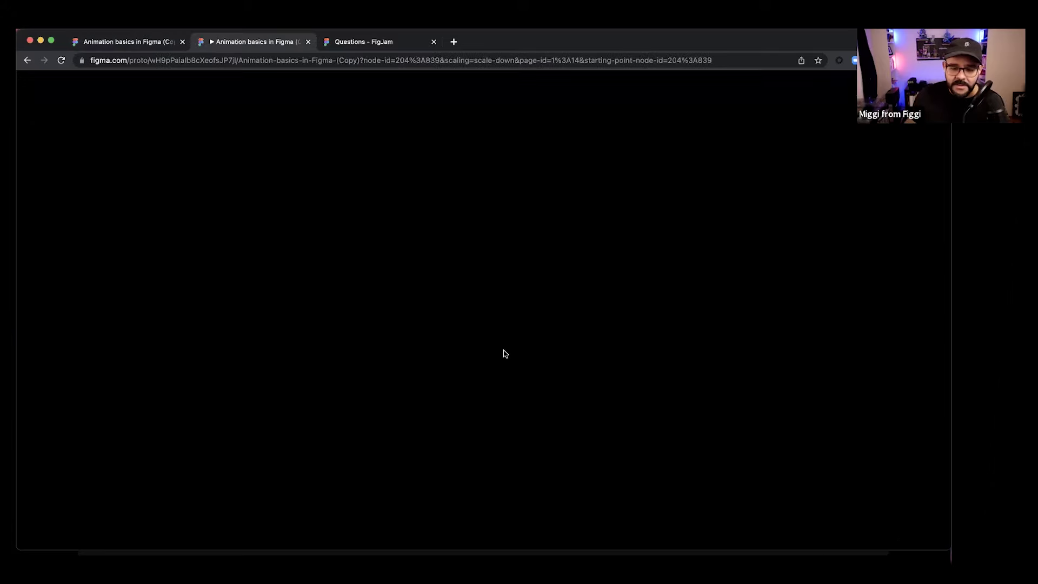
- Replay the slower 600ms transition, then return to the editor and clear the selection
{"action": "left_click", "coordinate": [493, 324]}
{"action": "left_click", "coordinate": [494, 330]}
{"action": "left_click", "coordinate": [494, 330]}
{"action": "left_click", "coordinate": [493, 324]}
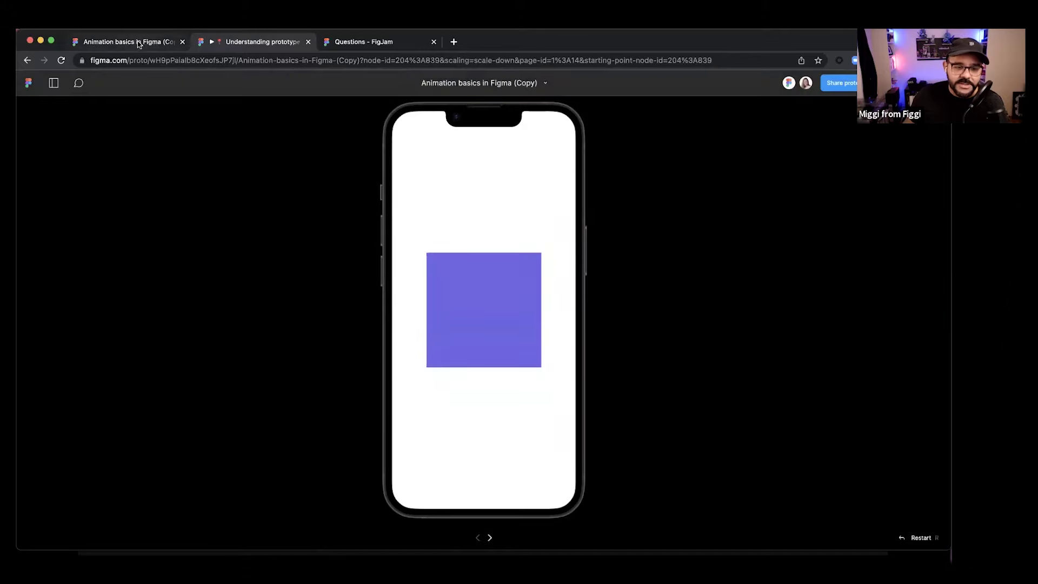
{"action": "left_click", "coordinate": [139, 43]}
{"action": "left_click", "coordinate": [495, 314]}
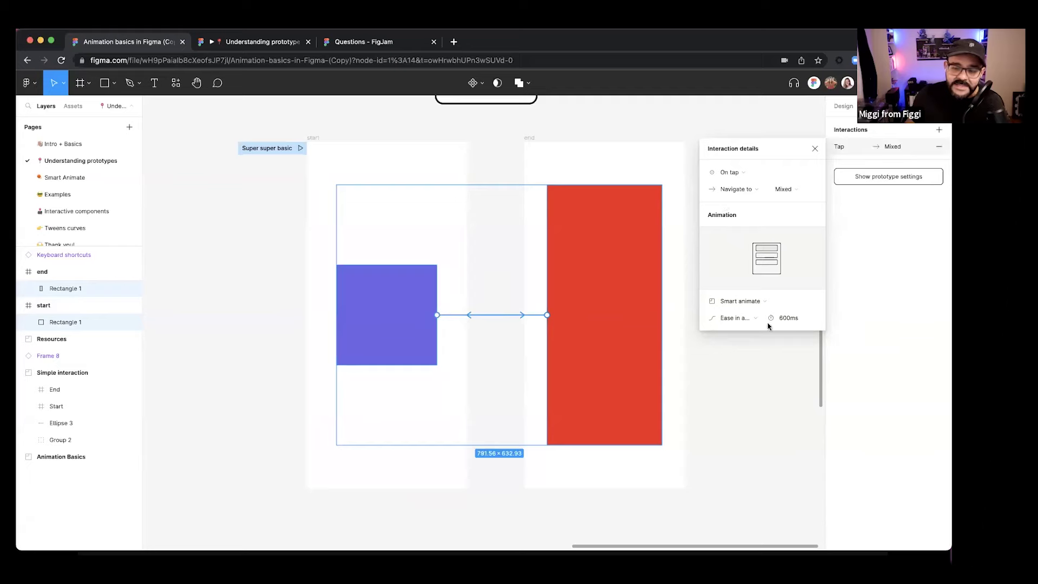
{"action": "left_click", "coordinate": [737, 391]}
- Zoom out and reposition the canvas around the start and end frames
{"action": "key", "text": "shift+e"}
{"action": "scroll", "coordinate": [722, 362], "scroll_direction": "down", "scroll_amount": 5}
{"action": "scroll", "coordinate": [725, 361], "scroll_direction": "down", "scroll_amount": 2}
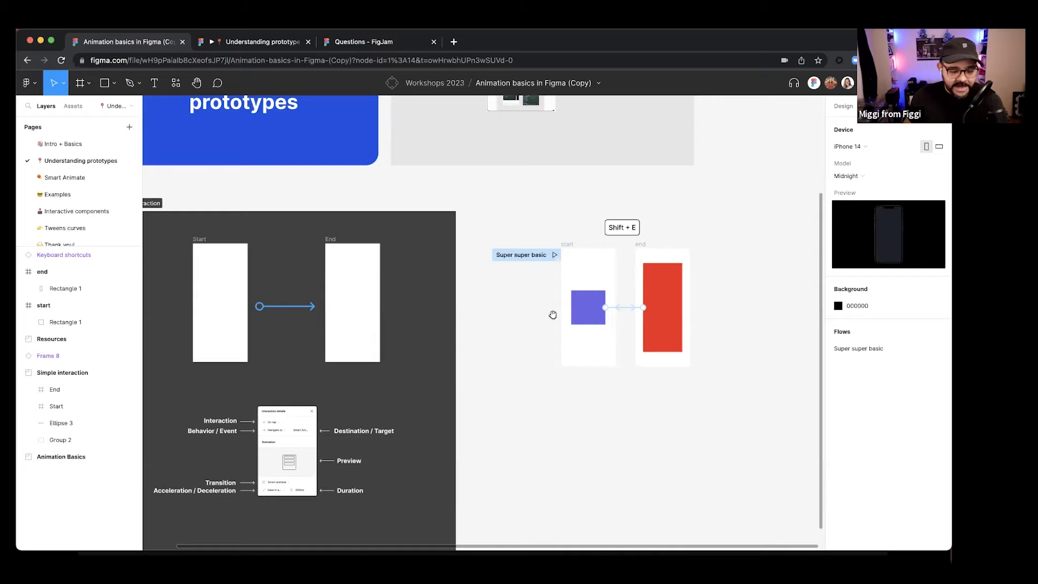
{"action": "scroll", "coordinate": [553, 314], "scroll_direction": "down", "scroll_amount": 2}
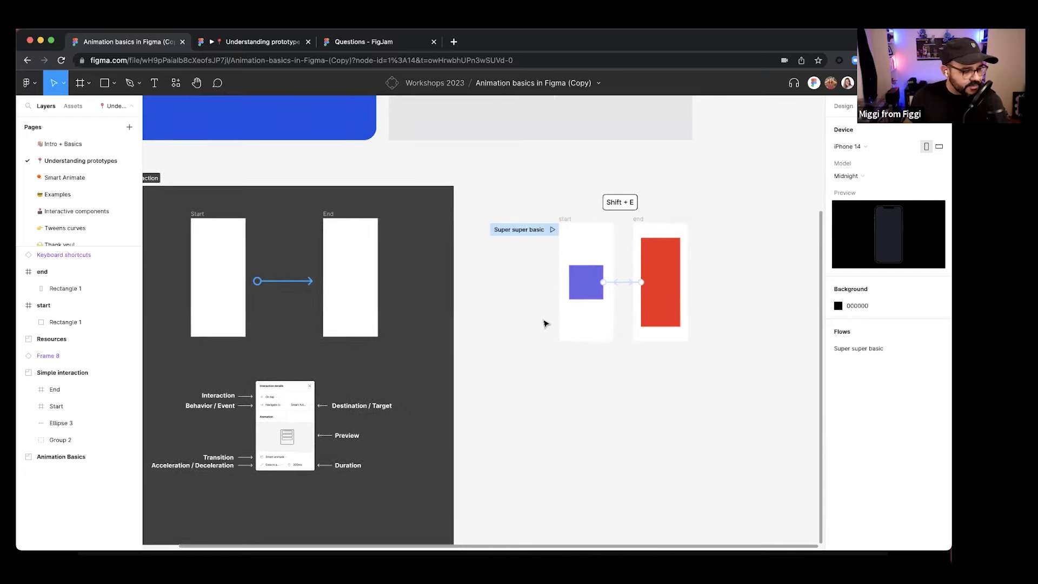
{"action": "scroll", "coordinate": [664, 294], "scroll_direction": "up", "scroll_amount": 5}
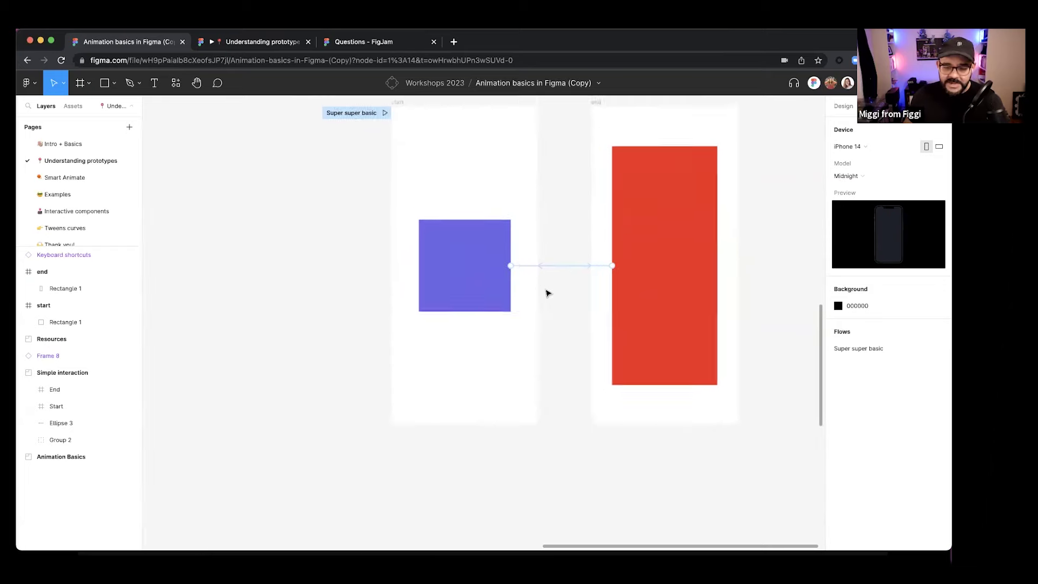
{"action": "left_click", "coordinate": [552, 265]}
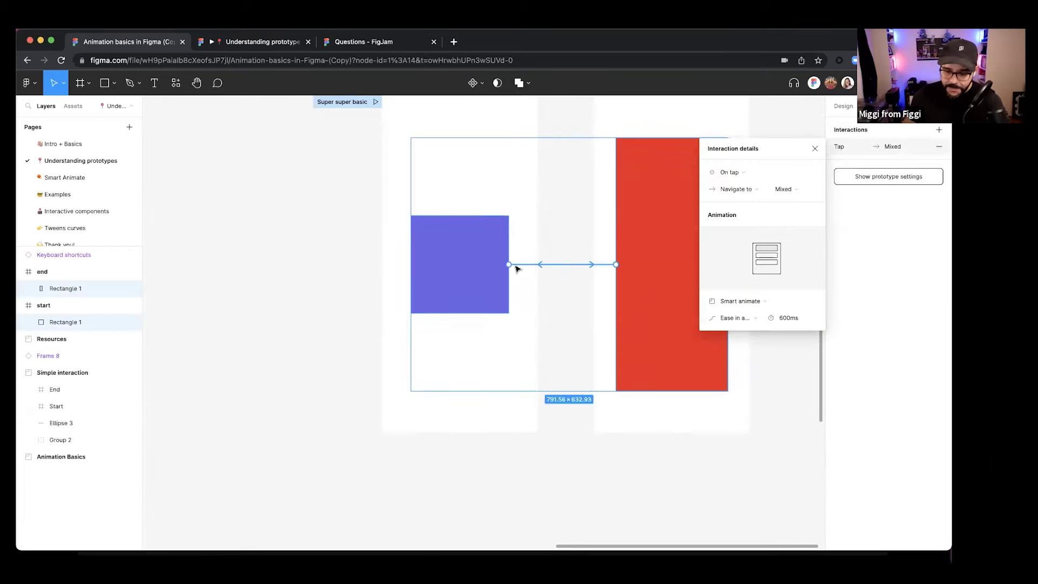
{"action": "left_click_drag", "start_coordinate": [576, 235], "coordinate": [530, 225]}
{"action": "left_click", "coordinate": [528, 232]}
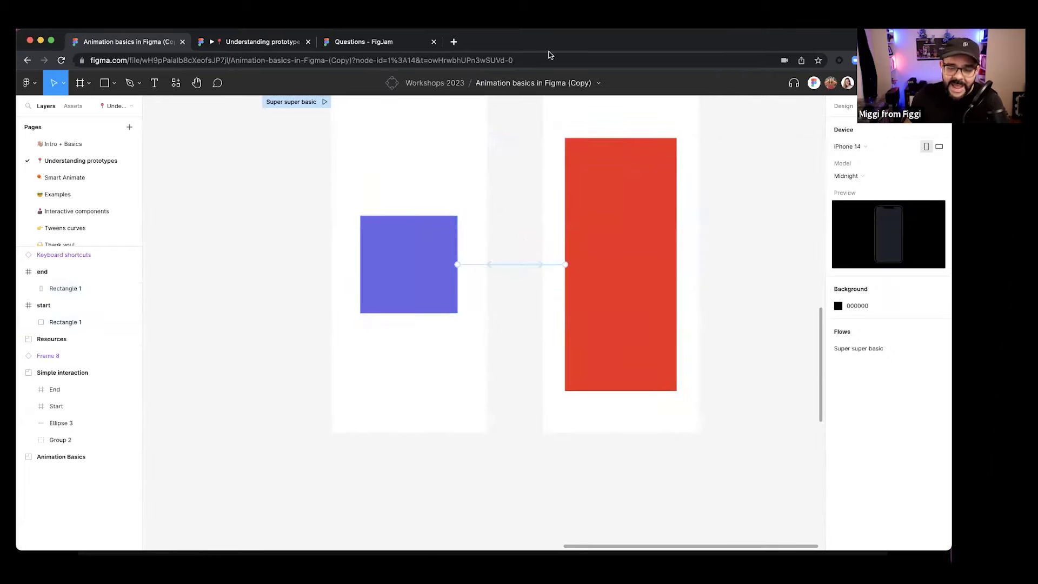
{"action": "left_click_drag", "start_coordinate": [543, 164], "coordinate": [512, 221]}
- Drag the end frame below the start frame and marquee-select both curved connections
{"action": "left_click", "coordinate": [519, 160]}
{"action": "left_click_drag", "start_coordinate": [518, 160], "coordinate": [518, 222]}
{"action": "left_click", "coordinate": [498, 241]}
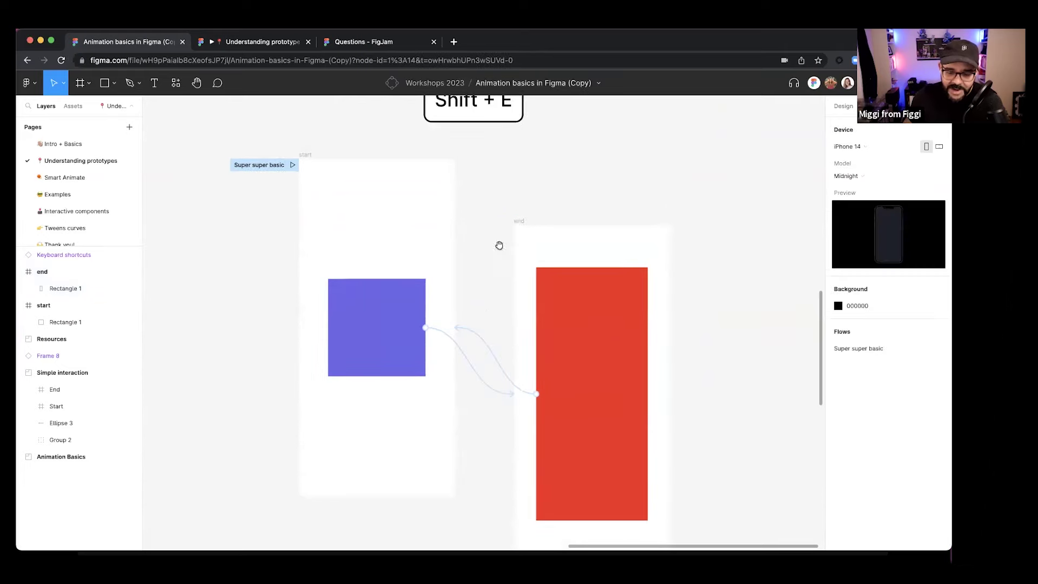
{"action": "scroll", "coordinate": [470, 254], "scroll_direction": "down", "scroll_amount": 3}
{"action": "scroll", "coordinate": [454, 283], "scroll_direction": "up", "scroll_amount": 5}
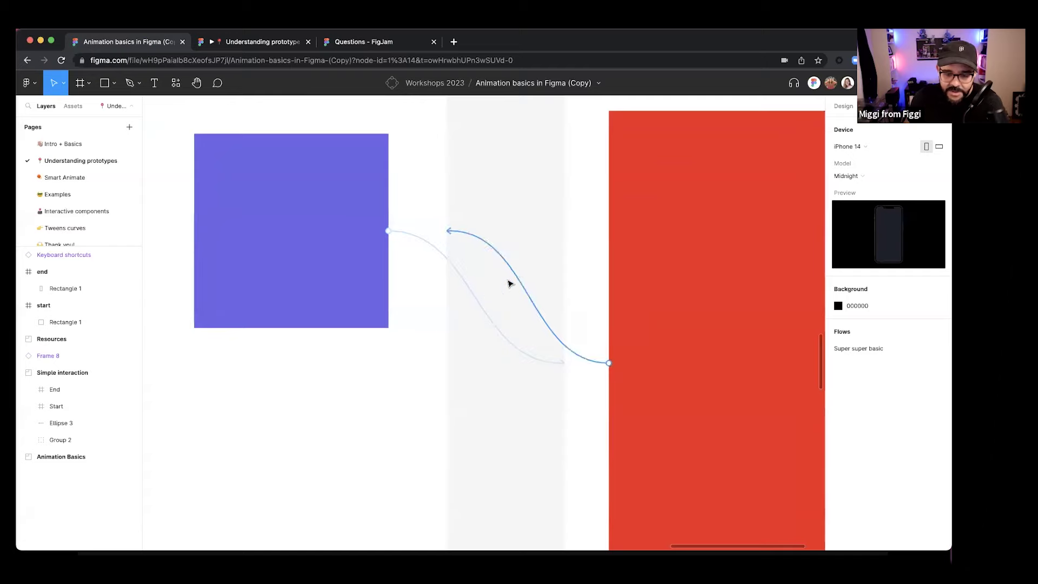
{"action": "left_click_drag", "start_coordinate": [498, 394], "coordinate": [529, 259]}
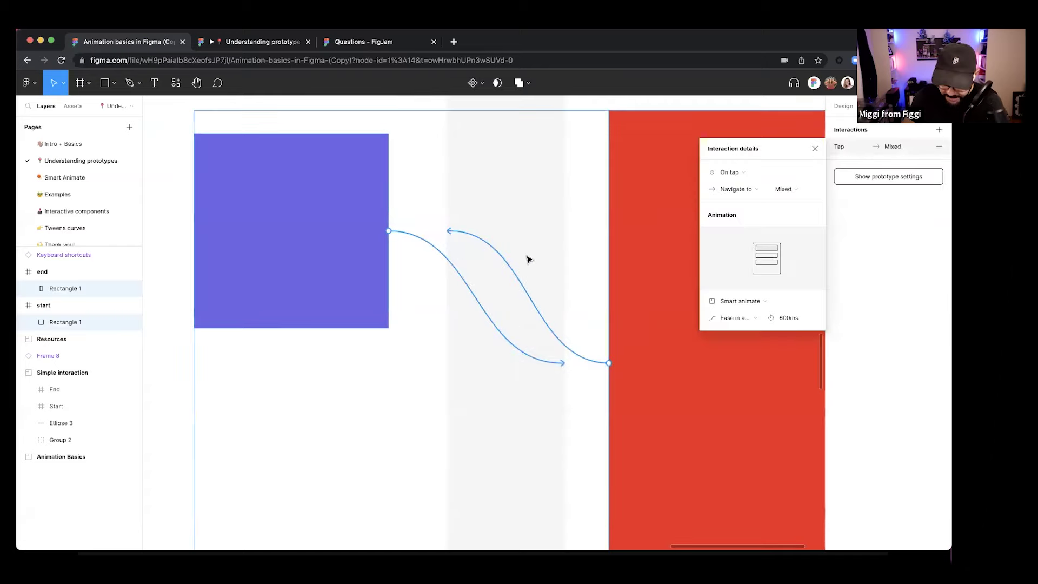
- Delete the old prototype links and connect the blue square to the end frame
{"action": "key", "text": "BackSpace"}
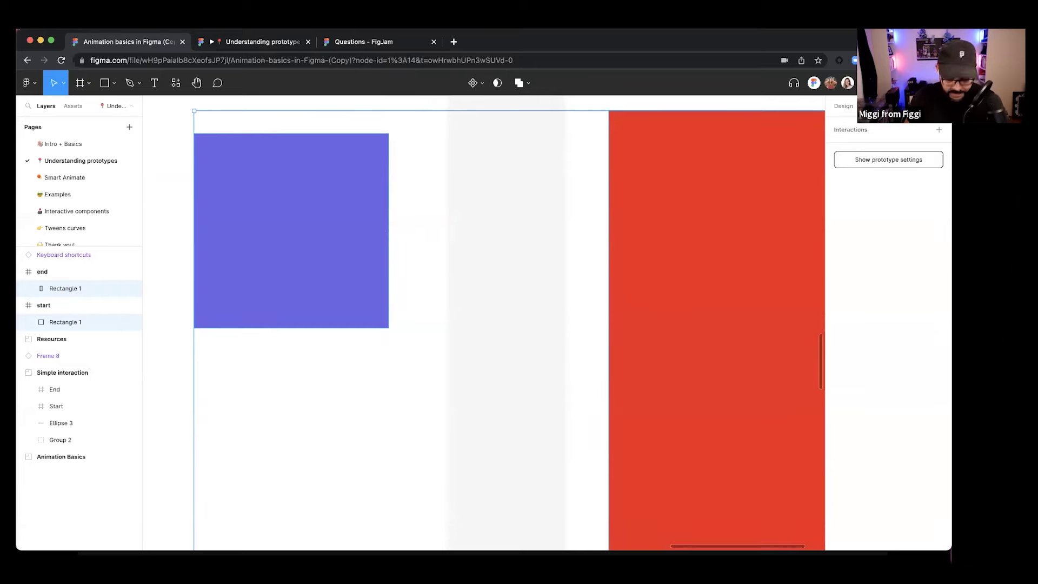
{"action": "key", "text": "shift+e"}
{"action": "key", "text": "shift+e"}
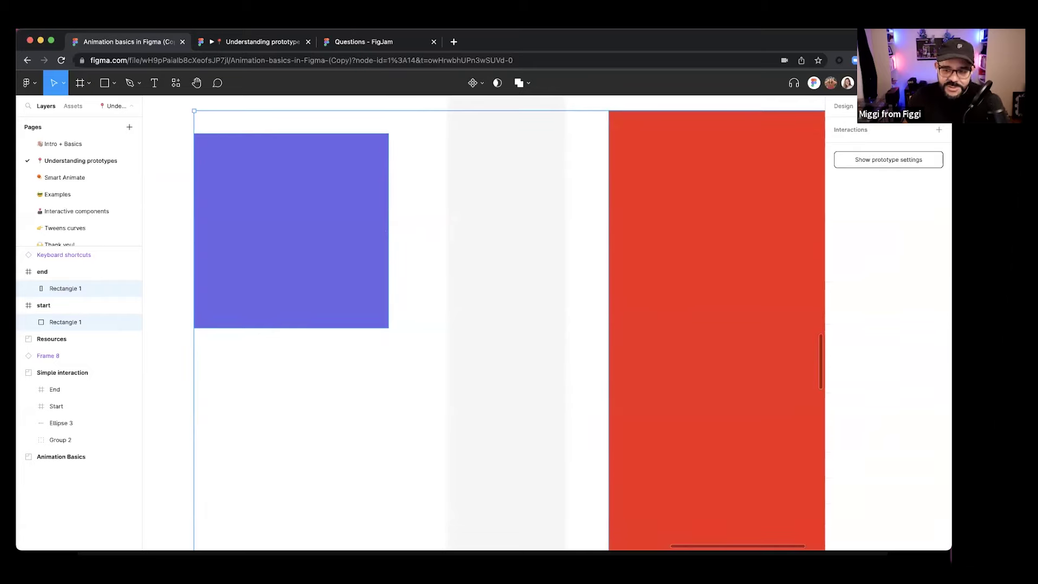
{"action": "left_click", "coordinate": [387, 213]}
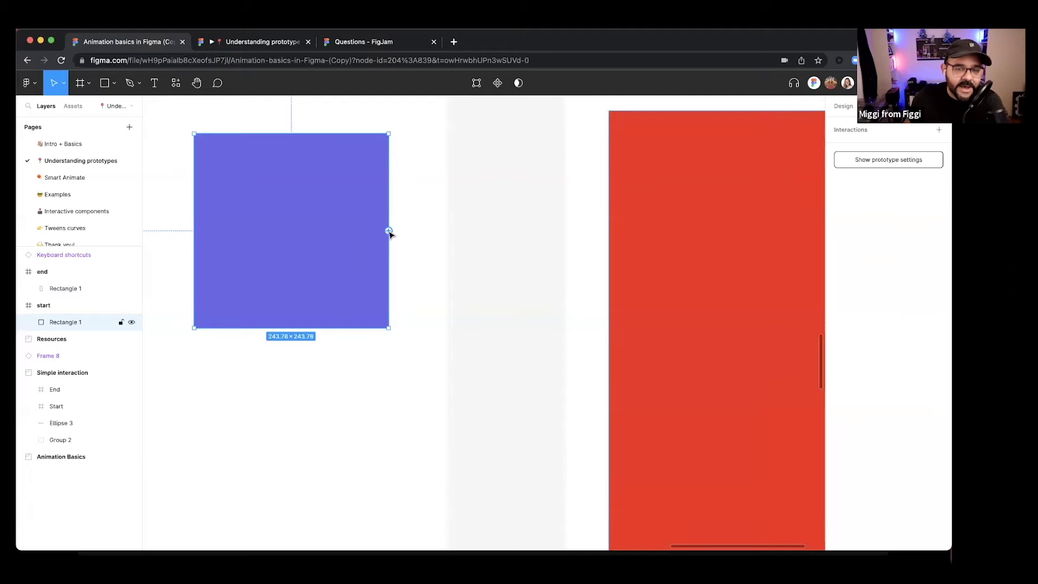
{"action": "scroll", "coordinate": [417, 225], "scroll_direction": "down", "scroll_amount": 1}
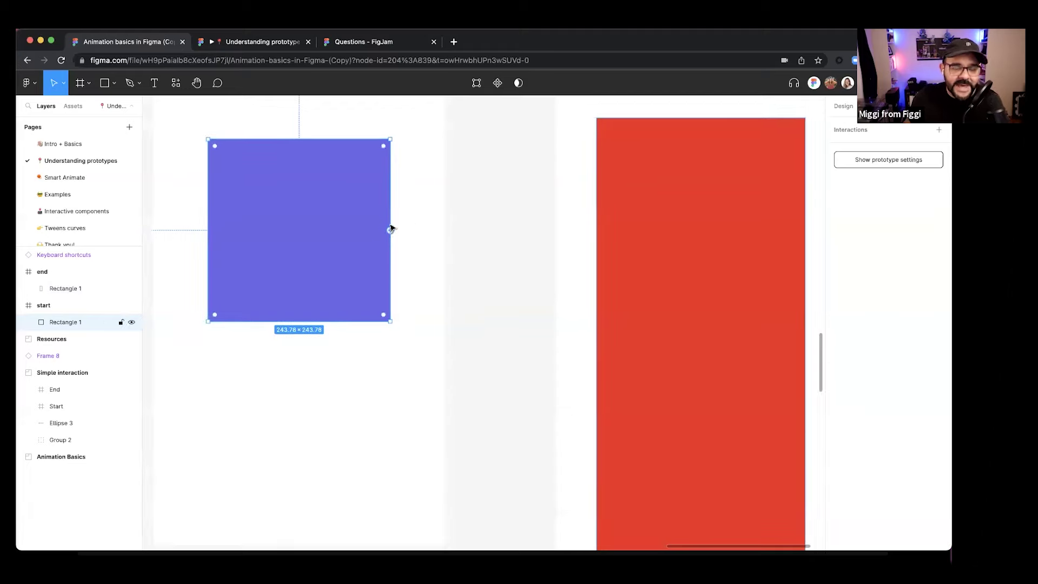
{"action": "left_click_drag", "start_coordinate": [390, 230], "coordinate": [560, 338]}
- Connect the red rectangle in the end frame back to the start frame
{"action": "scroll", "coordinate": [529, 299], "scroll_direction": "down", "scroll_amount": 1}
{"action": "left_click_drag", "start_coordinate": [773, 150], "coordinate": [420, 283]}
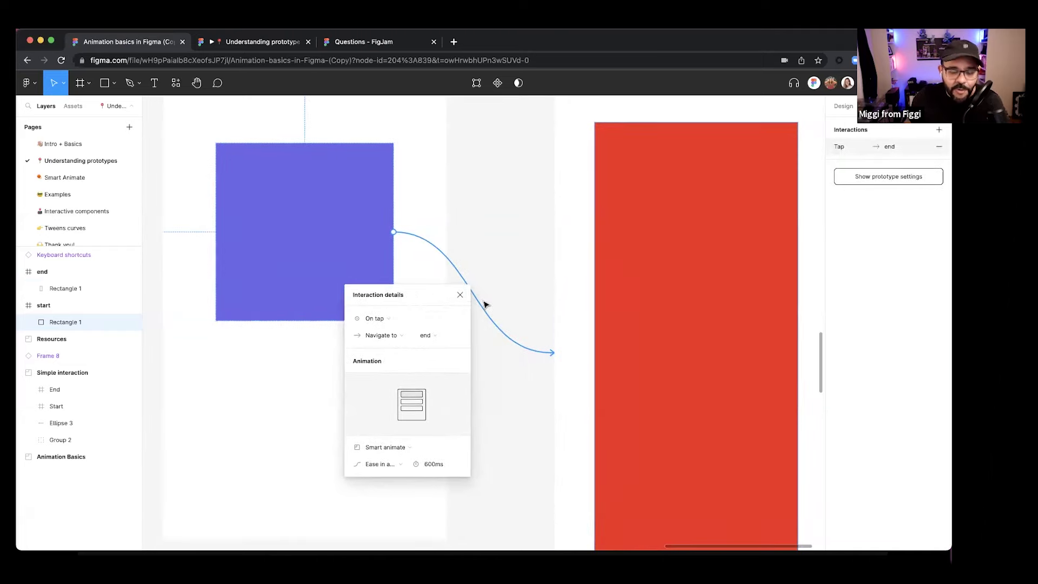
{"action": "left_click", "coordinate": [496, 415]}
{"action": "scroll", "coordinate": [548, 357], "scroll_direction": "down", "scroll_amount": 3}
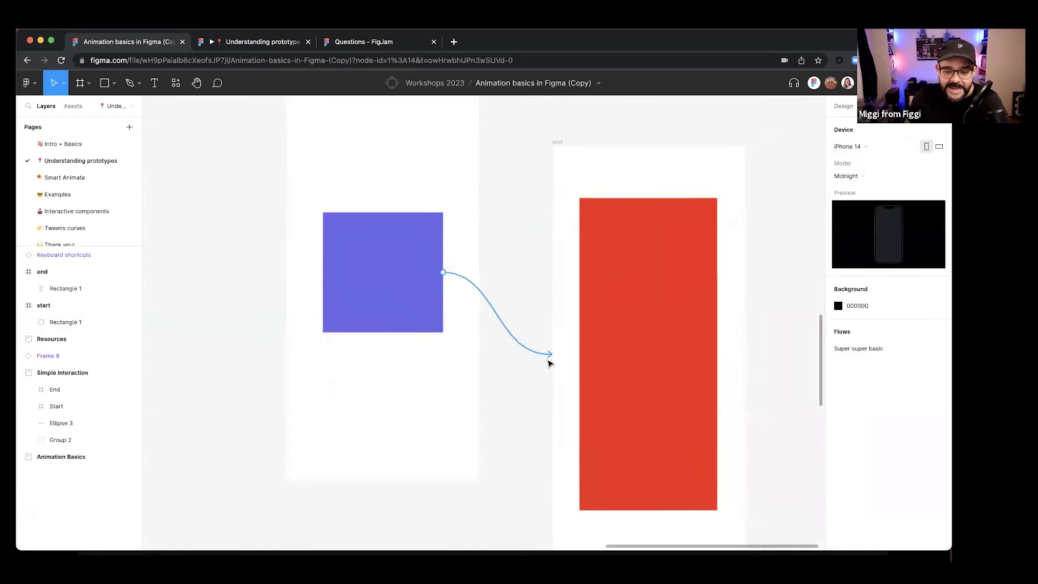
{"action": "left_click", "coordinate": [586, 338]}
{"action": "left_click_drag", "start_coordinate": [579, 353], "coordinate": [473, 307]}
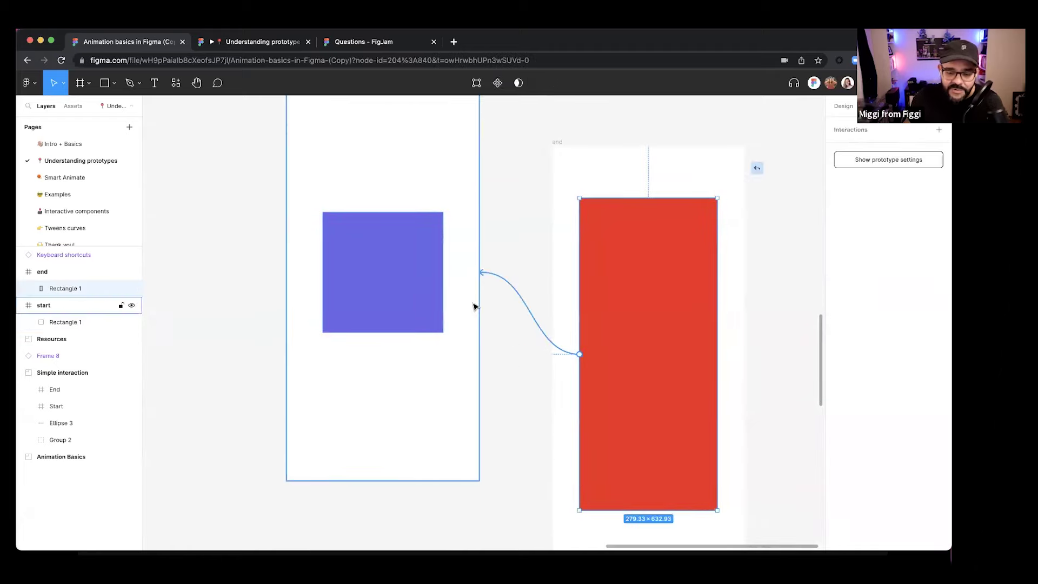
{"action": "left_click", "coordinate": [514, 359]}
{"action": "scroll", "coordinate": [451, 270], "scroll_direction": "up", "scroll_amount": 3}
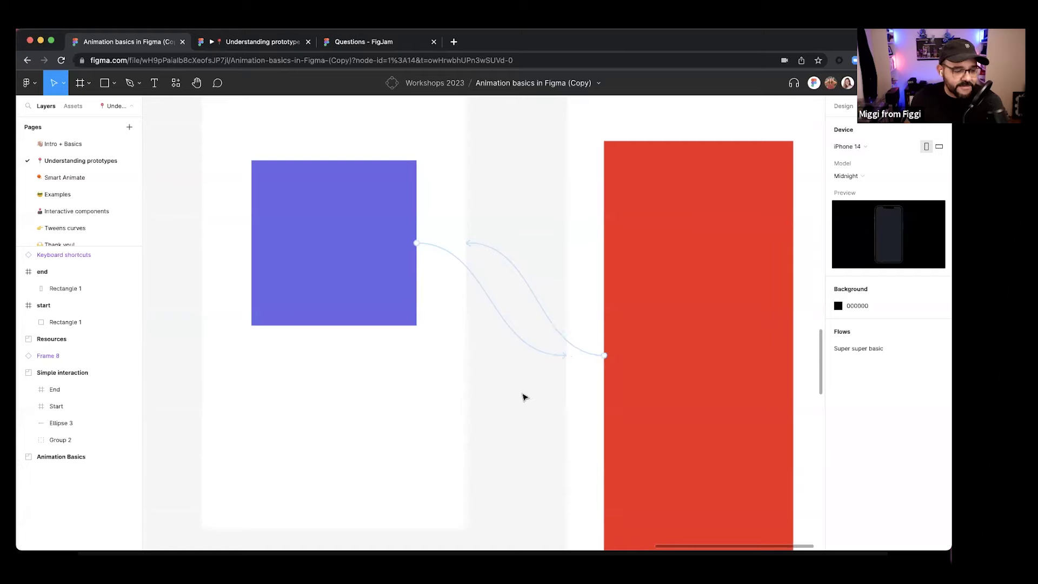
{"action": "scroll", "coordinate": [520, 393], "scroll_direction": "down", "scroll_amount": 3}
- Remove the red rectangle's return link, leaving only the tap link to the end frame
{"action": "left_click", "coordinate": [448, 330]}
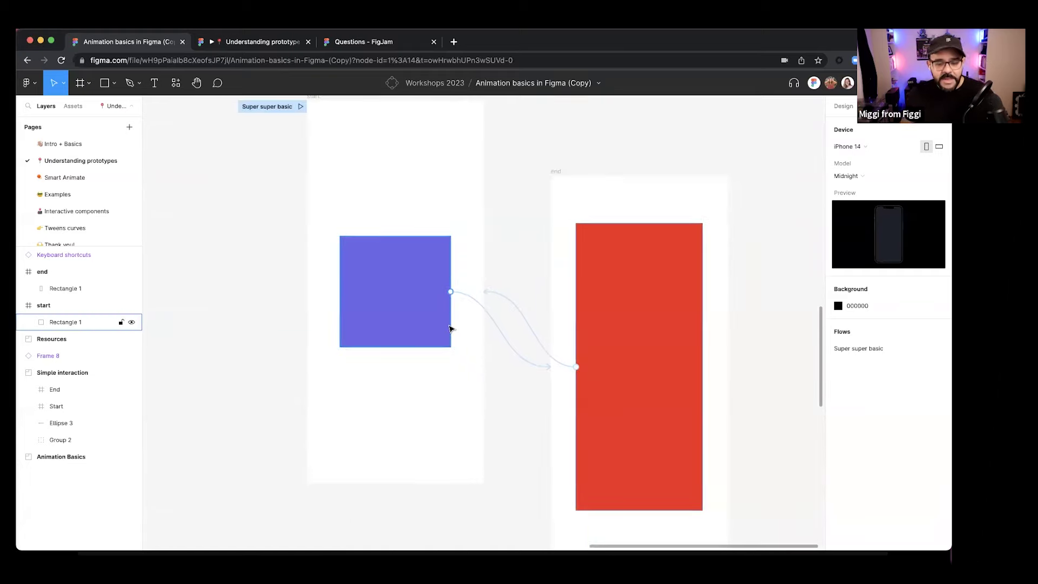
{"action": "left_click", "coordinate": [515, 382]}
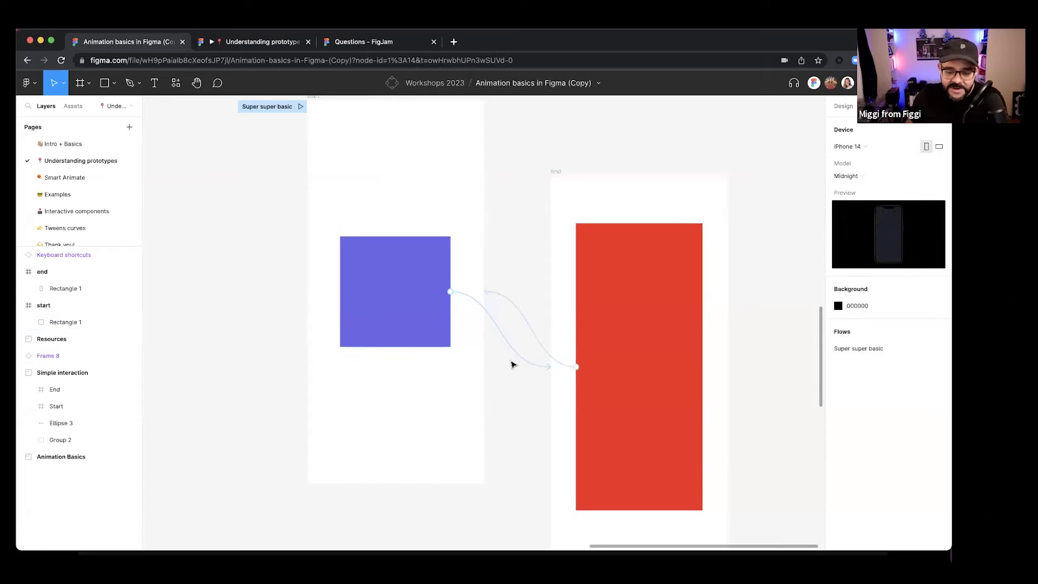
{"action": "left_click", "coordinate": [515, 360]}
{"action": "key", "text": "Delete"}
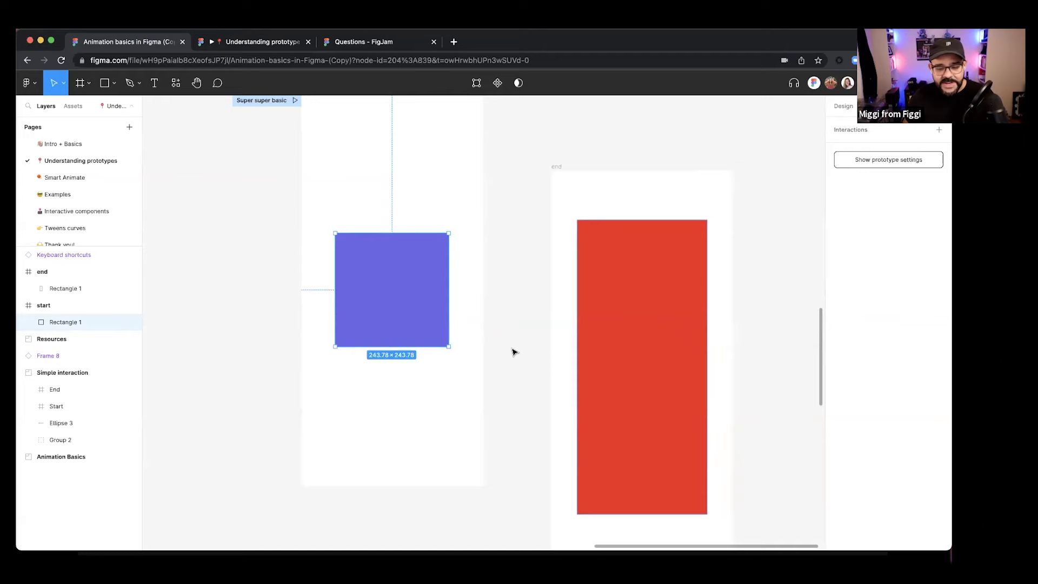
{"action": "key", "text": "super+z"}
{"action": "left_click", "coordinate": [513, 381]}
{"action": "left_click", "coordinate": [514, 315]}
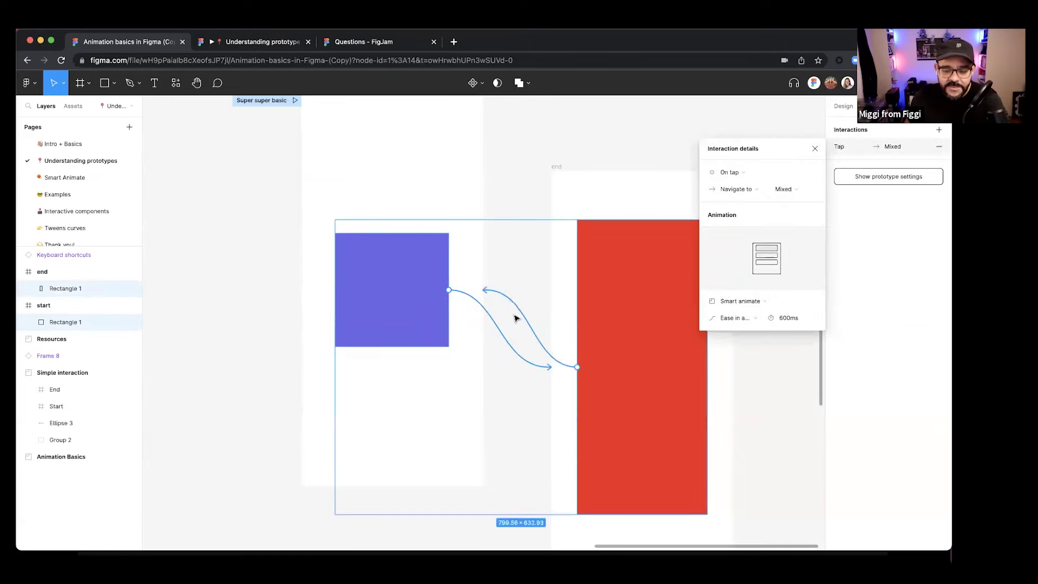
{"action": "left_click_drag", "start_coordinate": [334, 457], "coordinate": [204, 273]}
{"action": "key", "text": "super+z"}
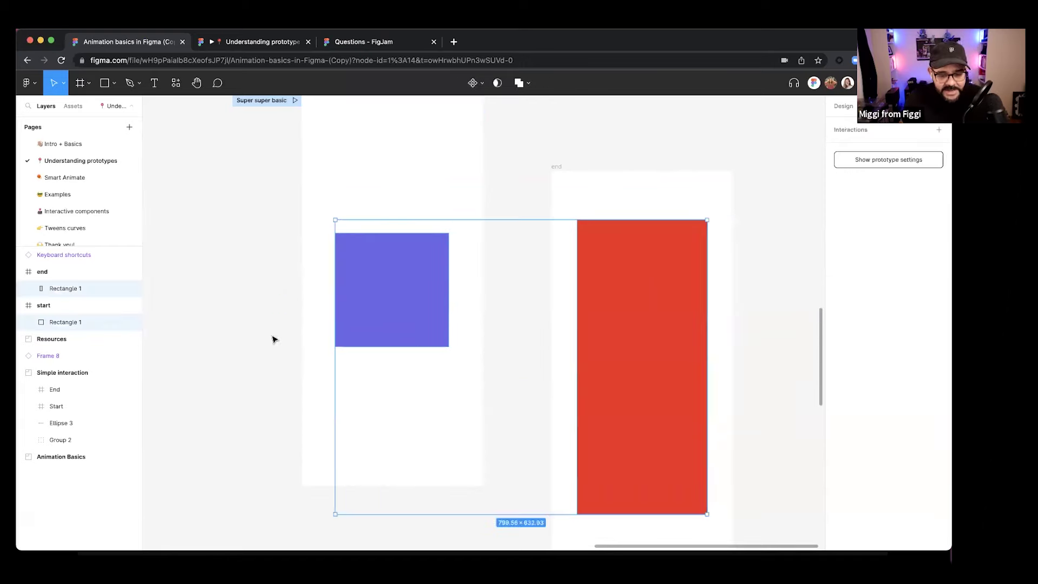
{"action": "key", "text": "super+z"}
{"action": "key", "text": "Escape"}
{"action": "left_click", "coordinate": [400, 300]}
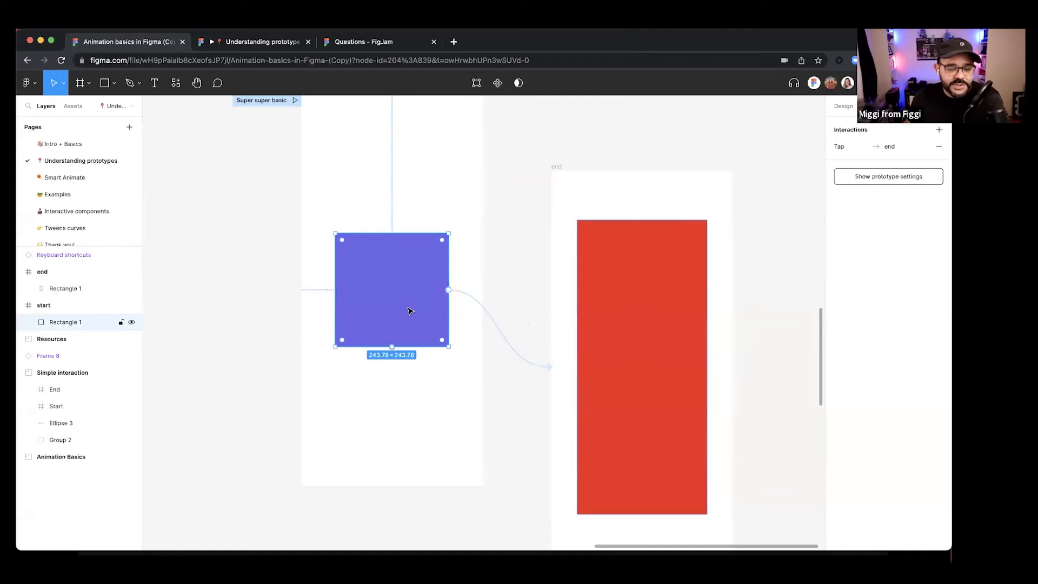
{"action": "left_click", "coordinate": [843, 147]}
{"action": "left_click_drag", "start_coordinate": [772, 147], "coordinate": [393, 193]}
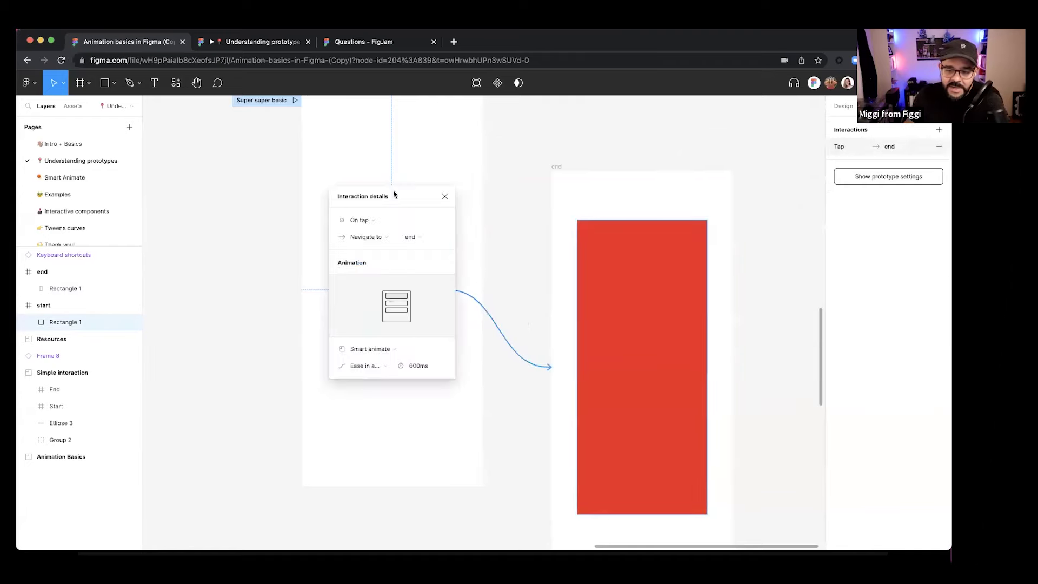
{"action": "left_click", "coordinate": [398, 230]}
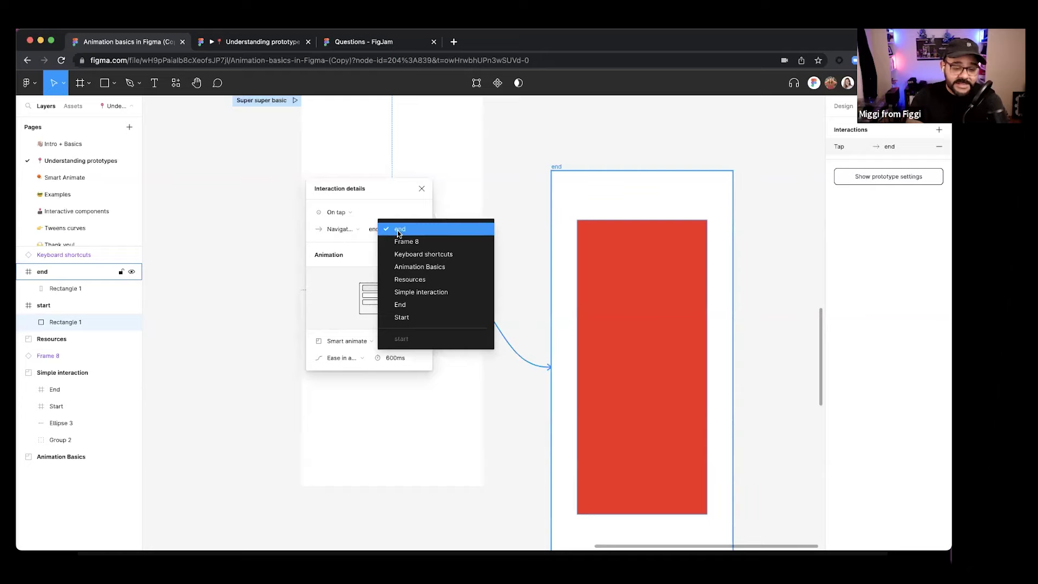
{"action": "left_click", "coordinate": [399, 231]}
{"action": "left_click", "coordinate": [410, 232]}
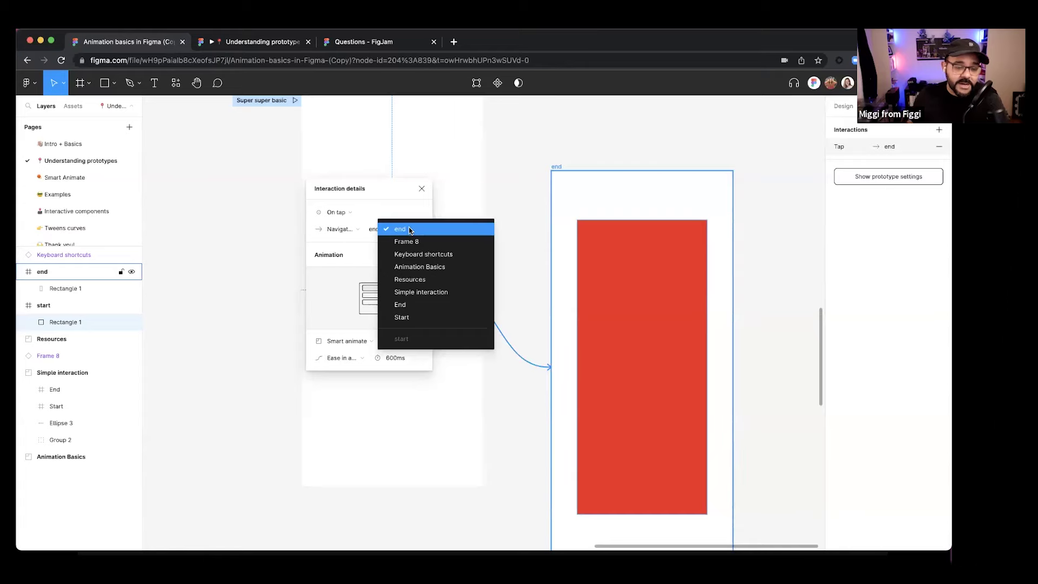
{"action": "left_click", "coordinate": [385, 208]}
{"action": "left_click", "coordinate": [399, 232]}
{"action": "left_click", "coordinate": [400, 231]}
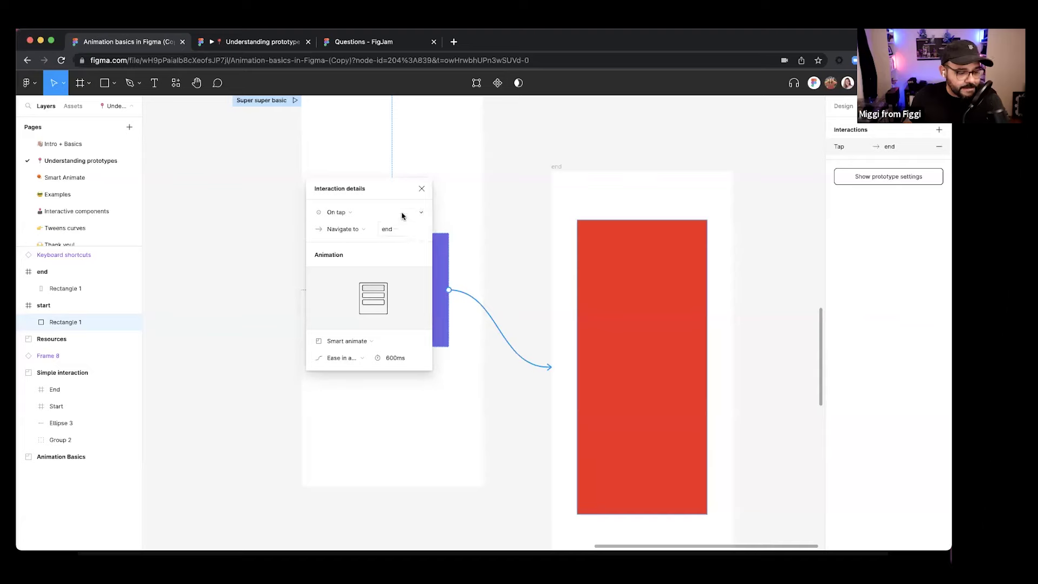
{"action": "left_click", "coordinate": [421, 189]}
{"action": "left_click", "coordinate": [507, 180]}
{"action": "scroll", "coordinate": [507, 181], "scroll_direction": "down", "scroll_amount": 3}
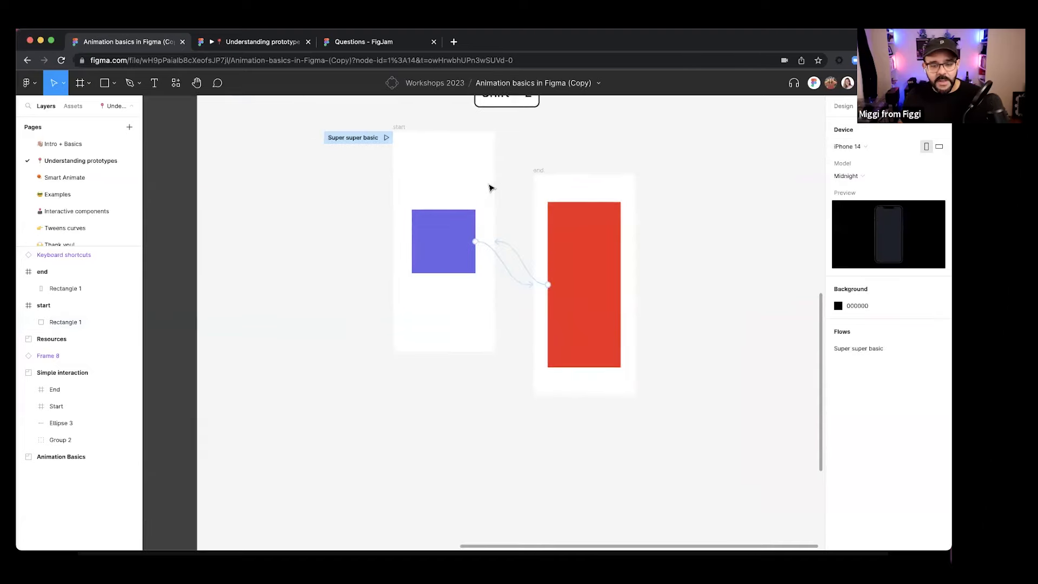
- Go to the Smart Animate page and play its YouTube tutorial embed
{"action": "left_click", "coordinate": [97, 178]}
{"action": "scroll", "coordinate": [241, 216], "scroll_direction": "down", "scroll_amount": 2}
{"action": "scroll", "coordinate": [237, 218], "scroll_direction": "down", "scroll_amount": 2}
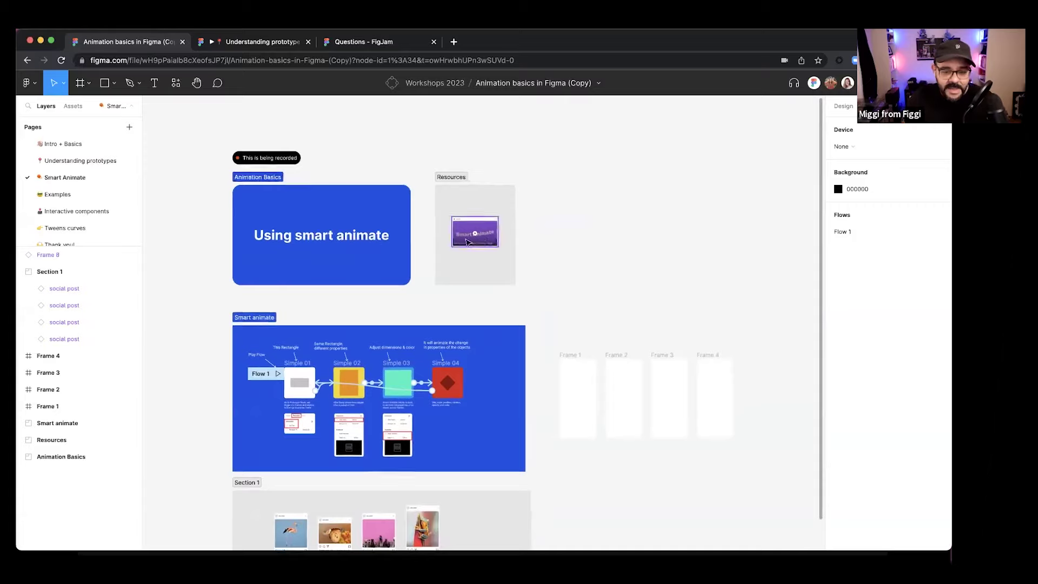
{"action": "scroll", "coordinate": [478, 249], "scroll_direction": "up", "scroll_amount": 5}
{"action": "scroll", "coordinate": [471, 233], "scroll_direction": "up", "scroll_amount": 2}
{"action": "scroll", "coordinate": [470, 233], "scroll_direction": "right", "scroll_amount": 1}
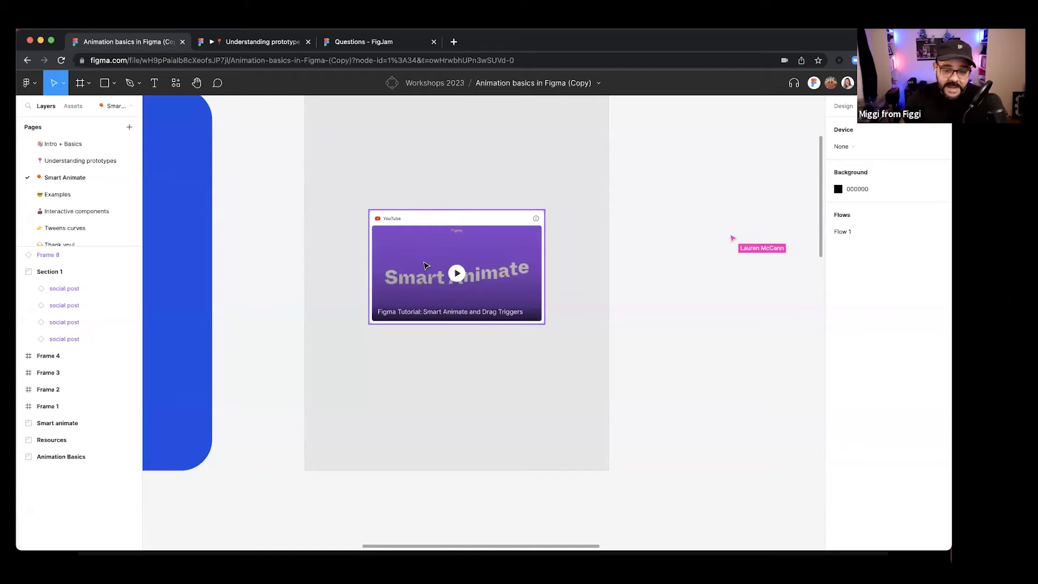
{"action": "right_click", "coordinate": [425, 265]}
{"action": "left_click", "coordinate": [456, 272]}
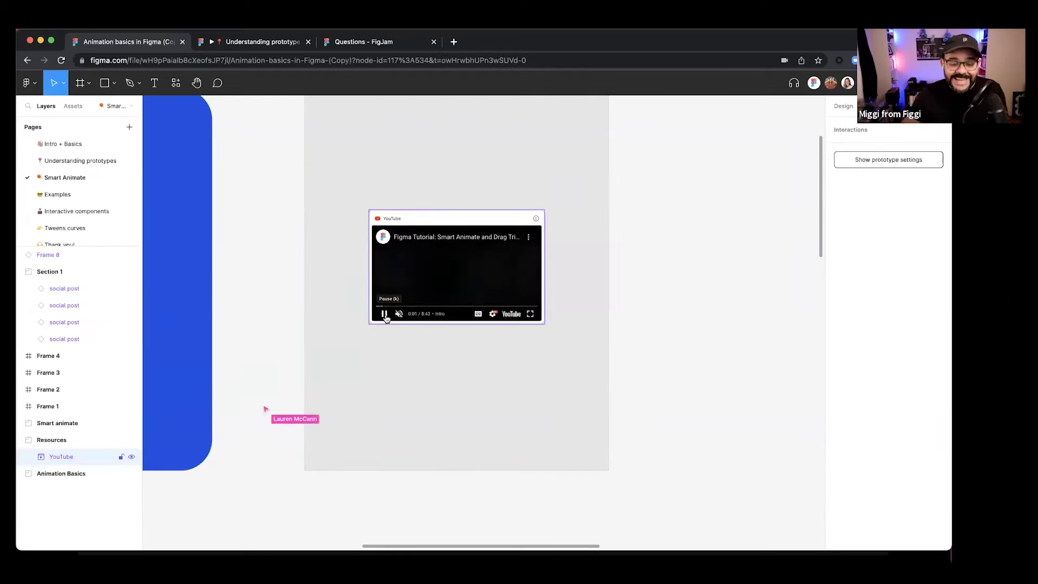
{"action": "left_click", "coordinate": [292, 316]}
- Select the Smart animate explainer frame and fit it in view with Shift+2
{"action": "scroll", "coordinate": [297, 318], "scroll_direction": "down", "scroll_amount": 3}
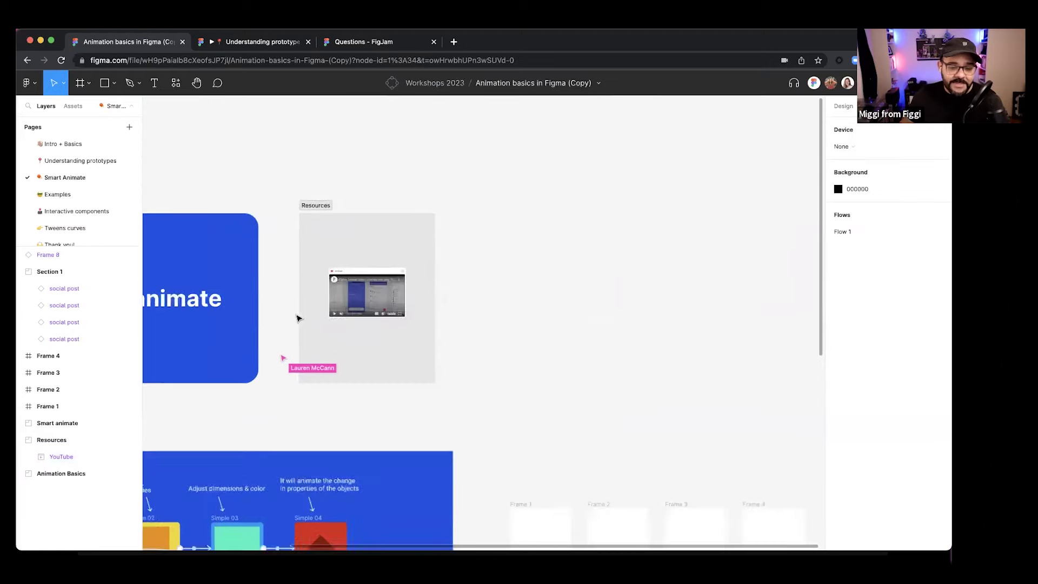
{"action": "scroll", "coordinate": [336, 332], "scroll_direction": "down", "scroll_amount": 5}
{"action": "scroll", "coordinate": [336, 331], "scroll_direction": "left", "scroll_amount": 5}
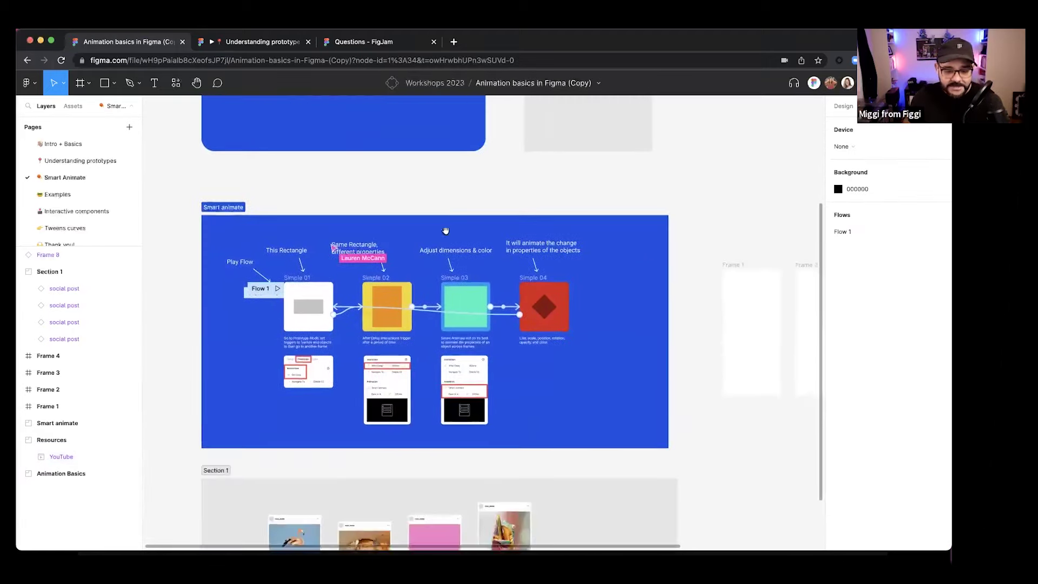
{"action": "scroll", "coordinate": [339, 364], "scroll_direction": "up", "scroll_amount": 5}
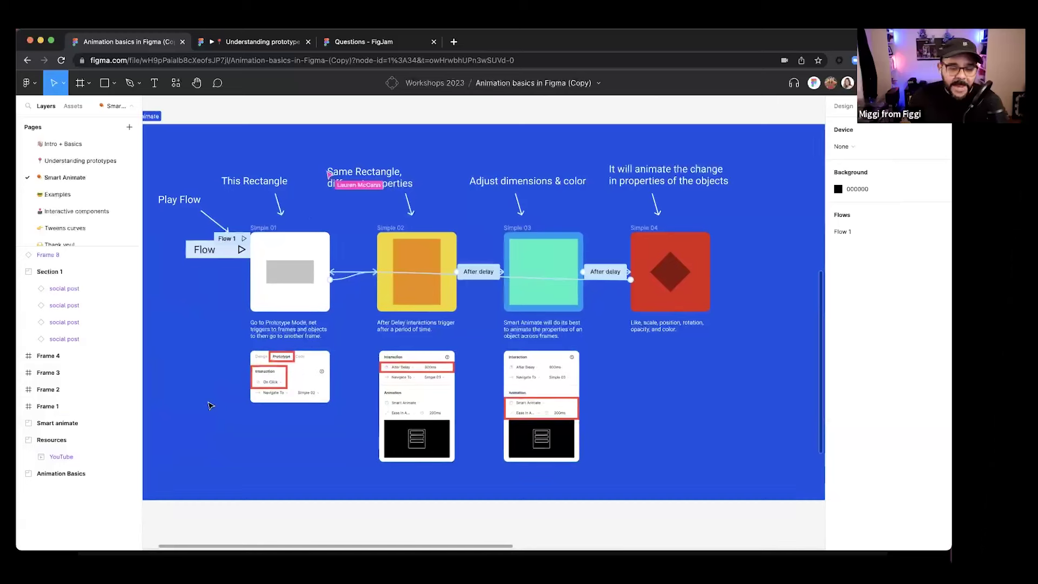
{"action": "left_click", "coordinate": [211, 406]}
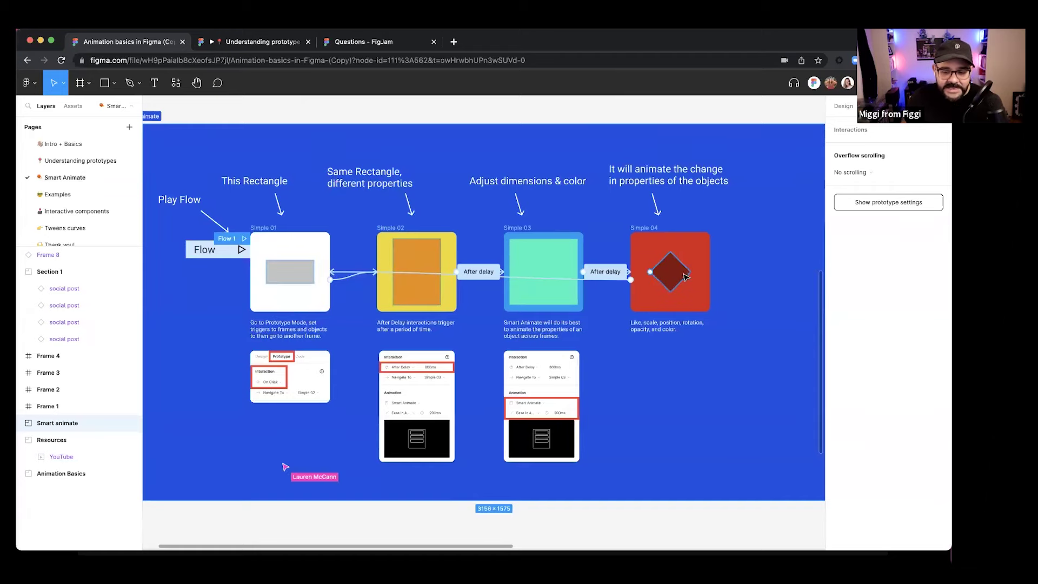
{"action": "key", "text": "shift+2"}
{"action": "scroll", "coordinate": [673, 422], "scroll_direction": "down", "scroll_amount": 5}
{"action": "scroll", "coordinate": [549, 342], "scroll_direction": "right", "scroll_amount": 5}
{"action": "scroll", "coordinate": [549, 342], "scroll_direction": "down", "scroll_amount": 3}
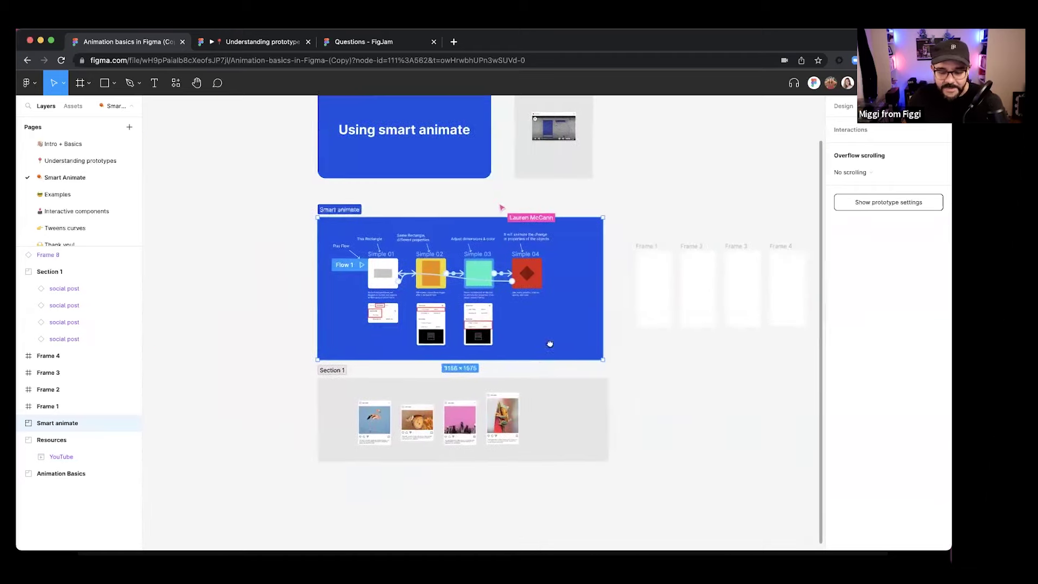
- Preview the Simple Example 1, Pac person 1, Student Example 1 and Flow 1 prototypes
{"action": "left_click", "coordinate": [76, 195]}
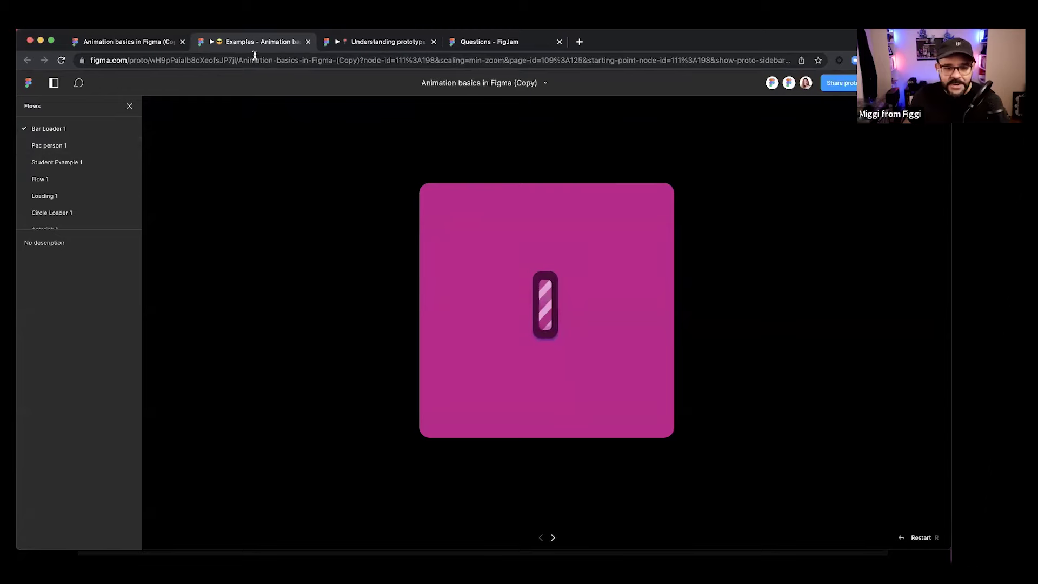
{"action": "left_click", "coordinate": [135, 42]}
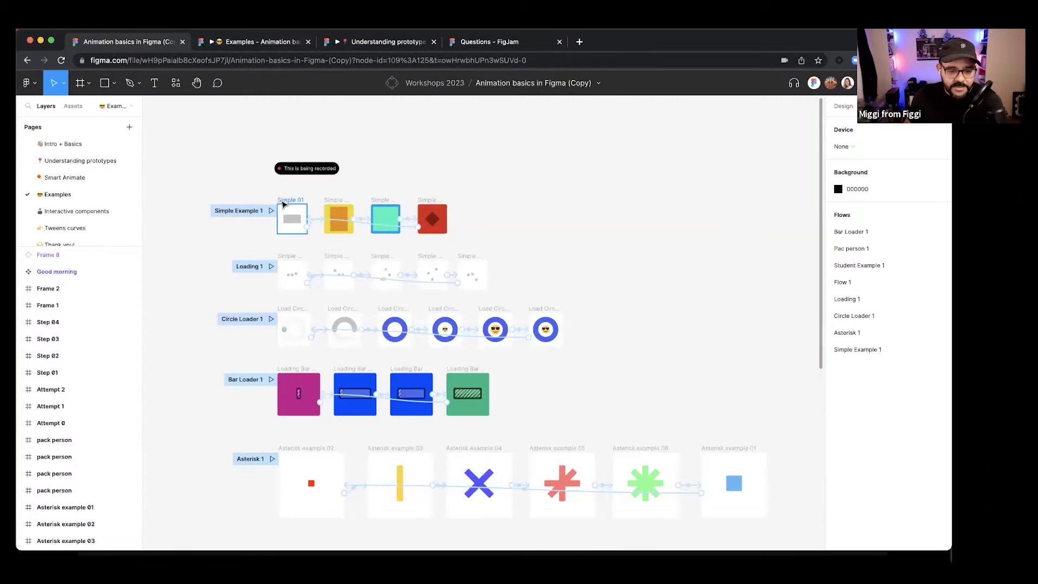
{"action": "left_click", "coordinate": [270, 211]}
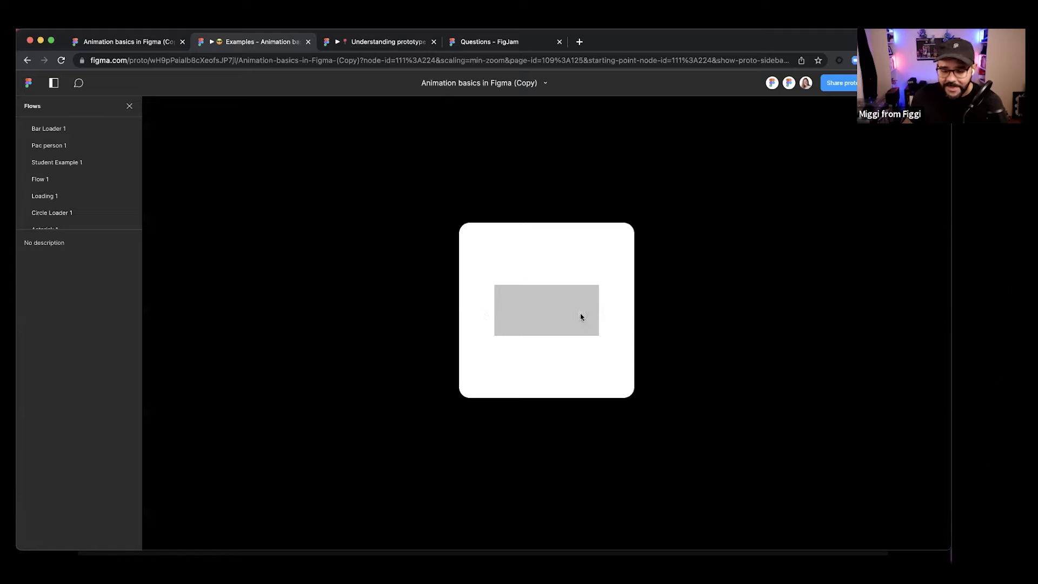
{"action": "left_click", "coordinate": [543, 315]}
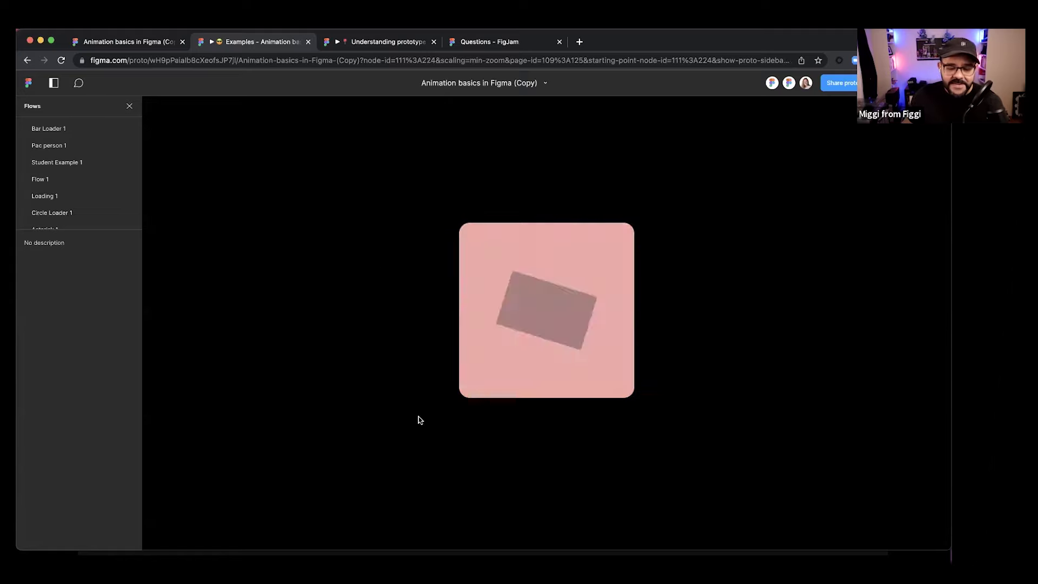
{"action": "left_click", "coordinate": [81, 145]}
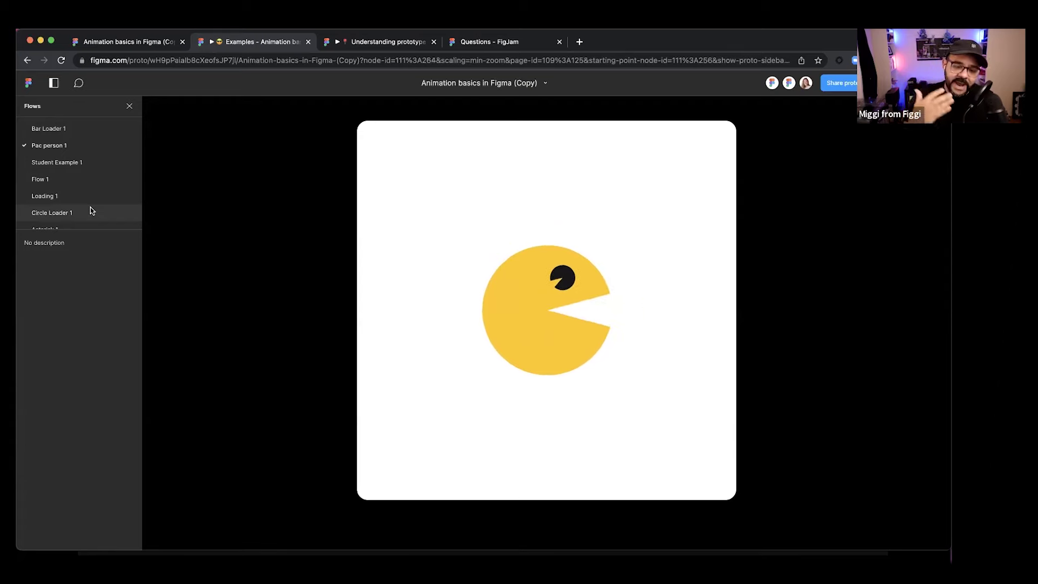
{"action": "left_click", "coordinate": [69, 167]}
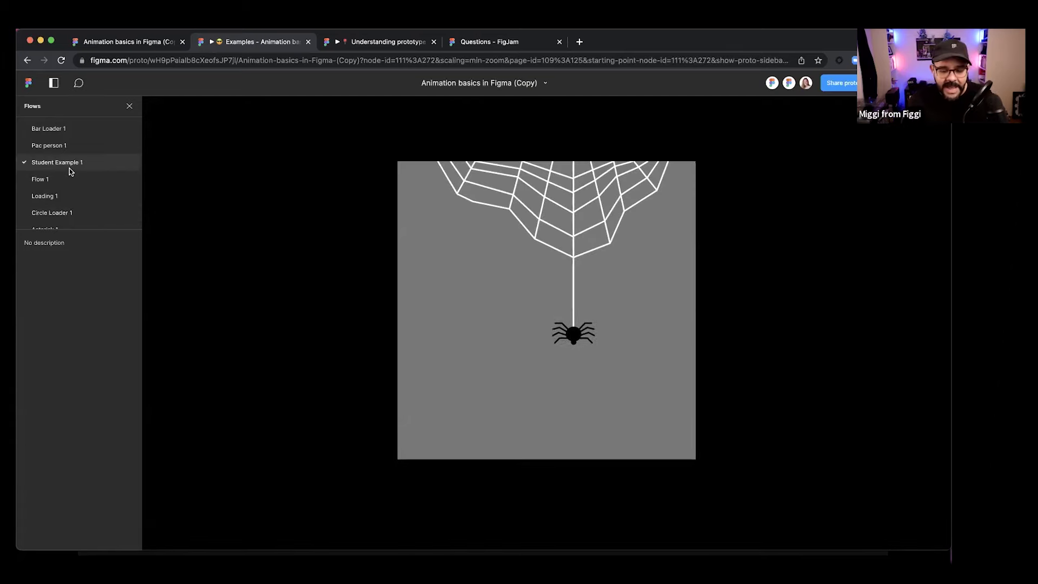
{"action": "left_click", "coordinate": [54, 179]}
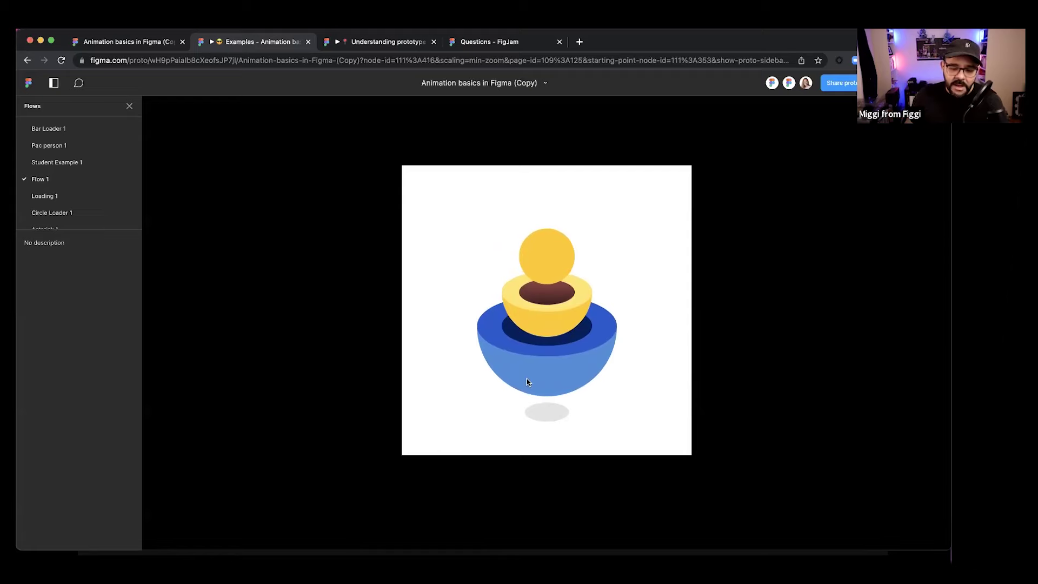
{"action": "left_click", "coordinate": [525, 379]}
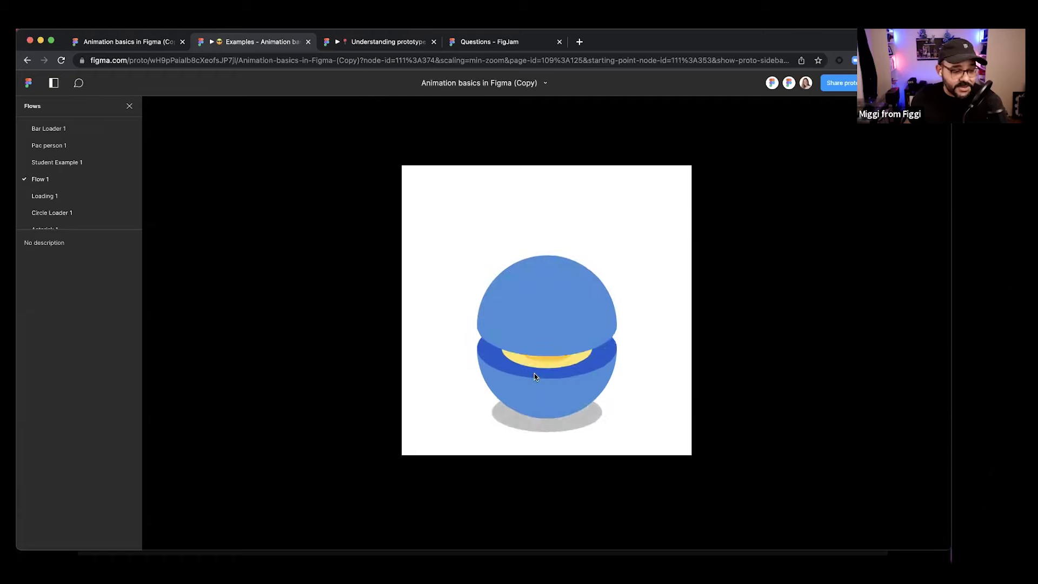
- Switch between the Loading 1 and Circle Loader 1 flows, ending on Circle Loader 1
{"action": "left_click", "coordinate": [76, 198]}
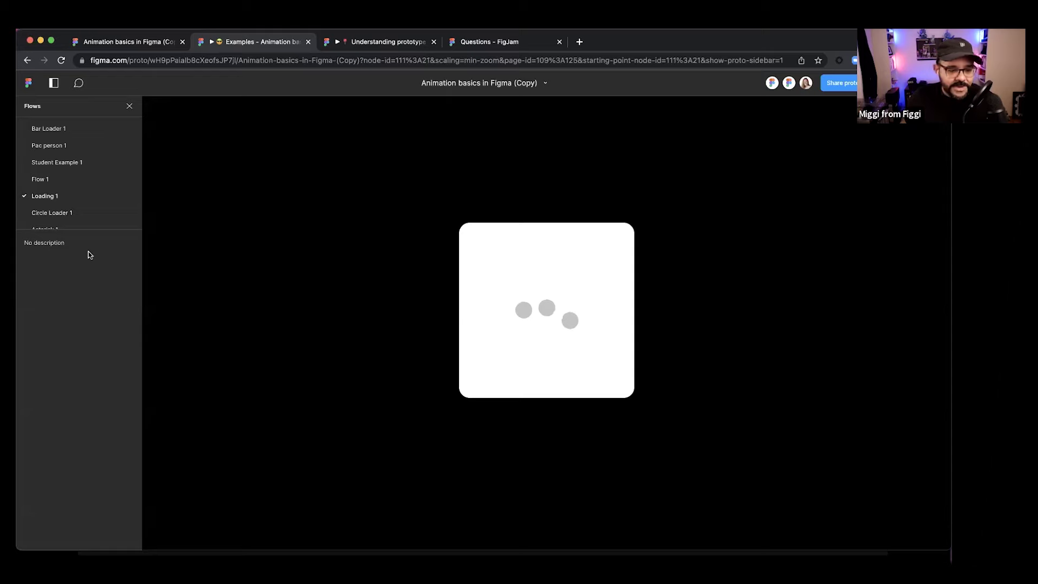
{"action": "left_click", "coordinate": [70, 212]}
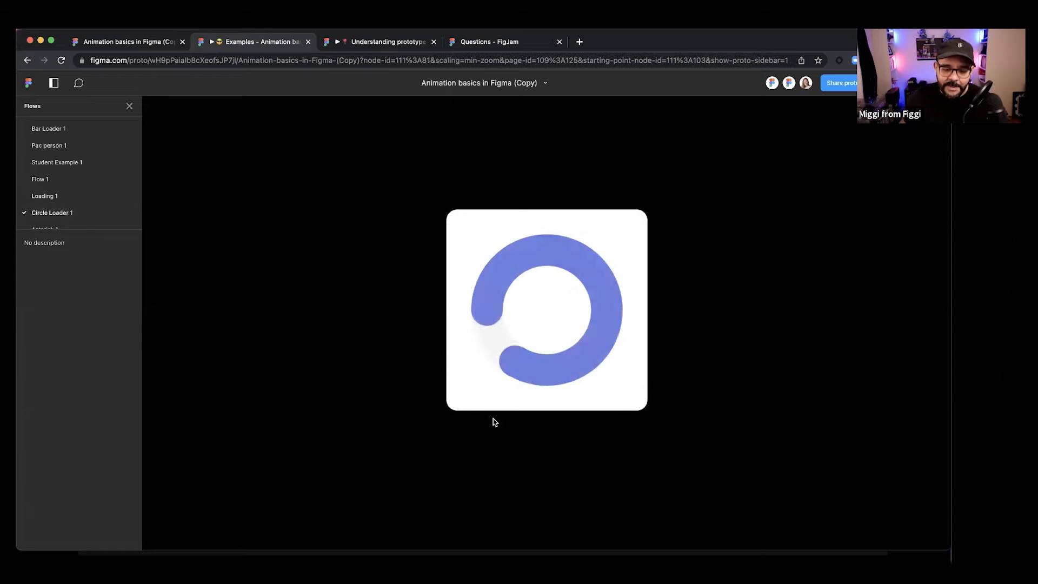
{"action": "left_click", "coordinate": [86, 196]}
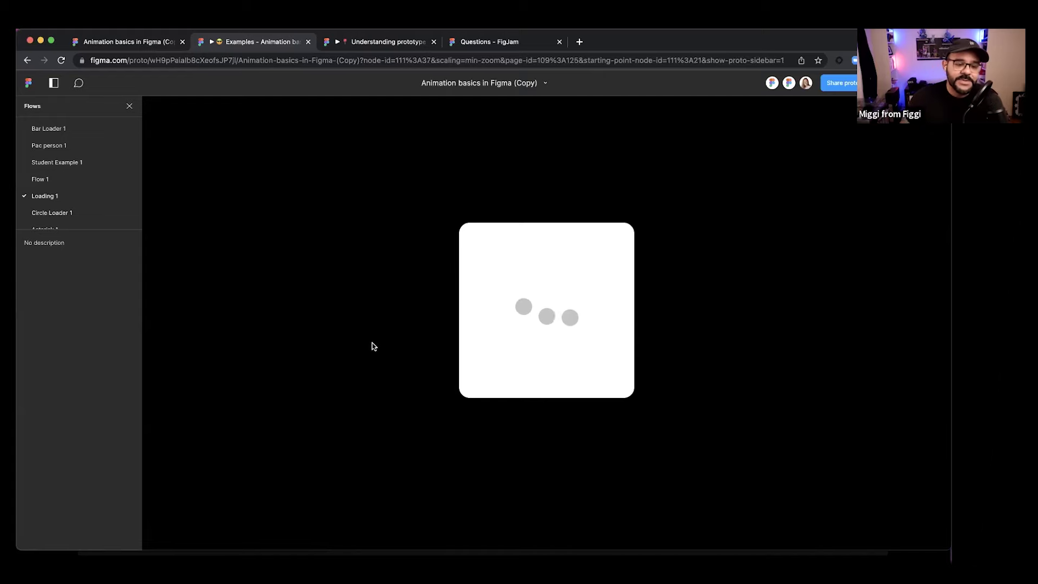
{"action": "left_click", "coordinate": [107, 211]}
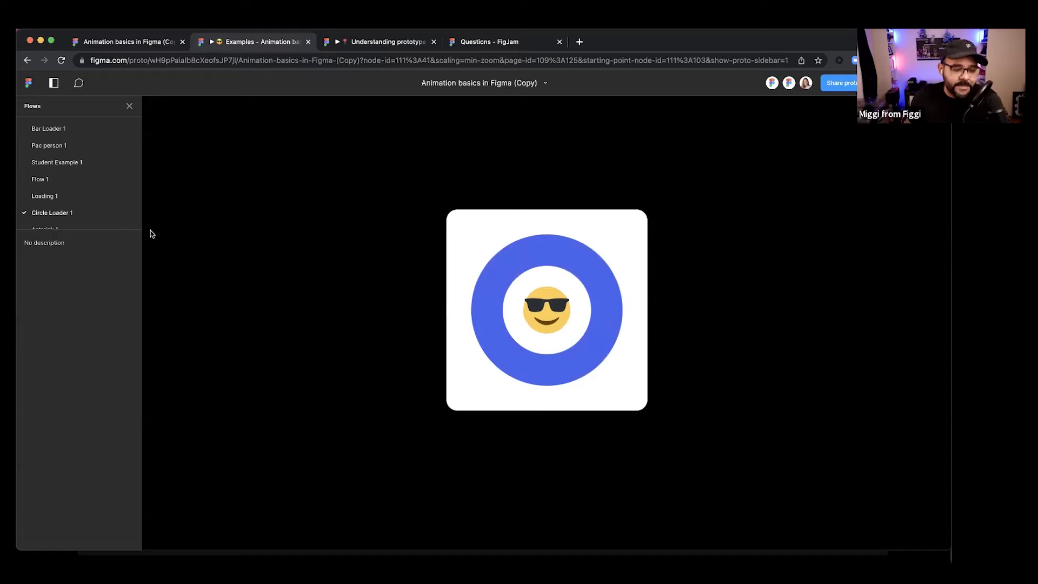
- Preview Asterisk 1 and Simple Example 1, pick Flow 1, then return to the editor's Examples page
{"action": "scroll", "coordinate": [65, 203], "scroll_direction": "down", "scroll_amount": 1}
{"action": "left_click", "coordinate": [65, 202]}
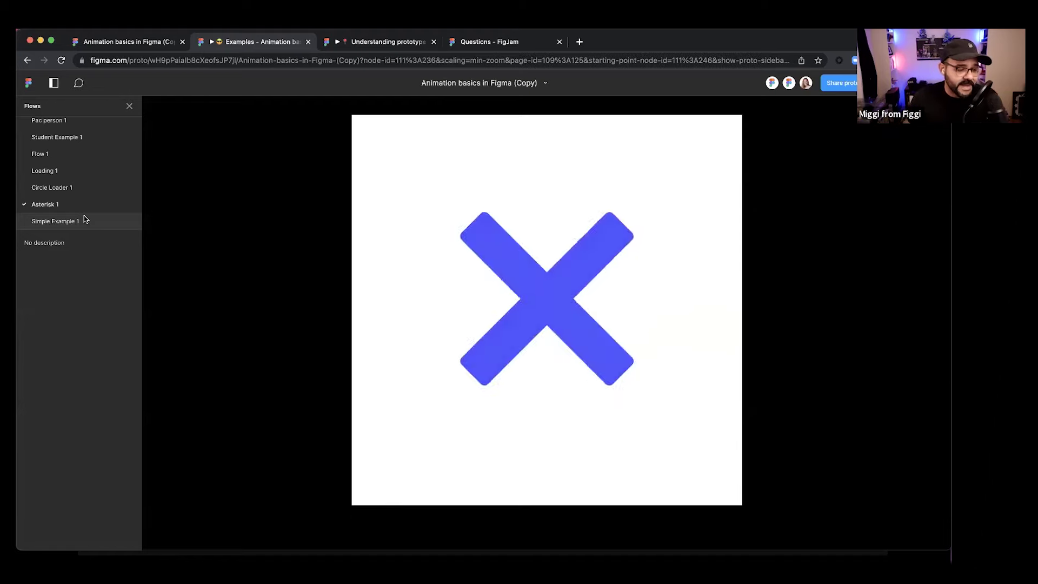
{"action": "left_click", "coordinate": [74, 222]}
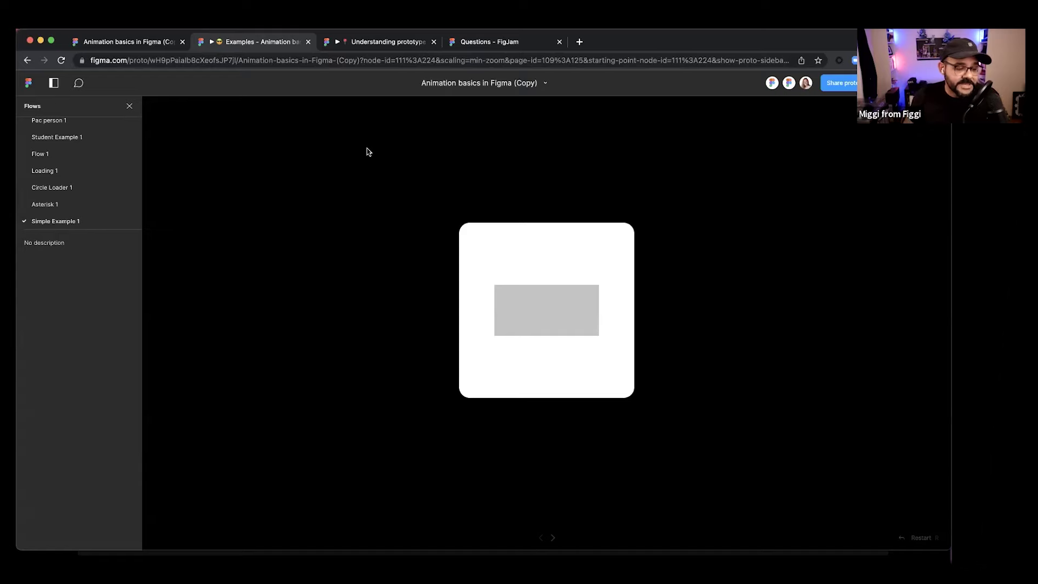
{"action": "left_click", "coordinate": [525, 312]}
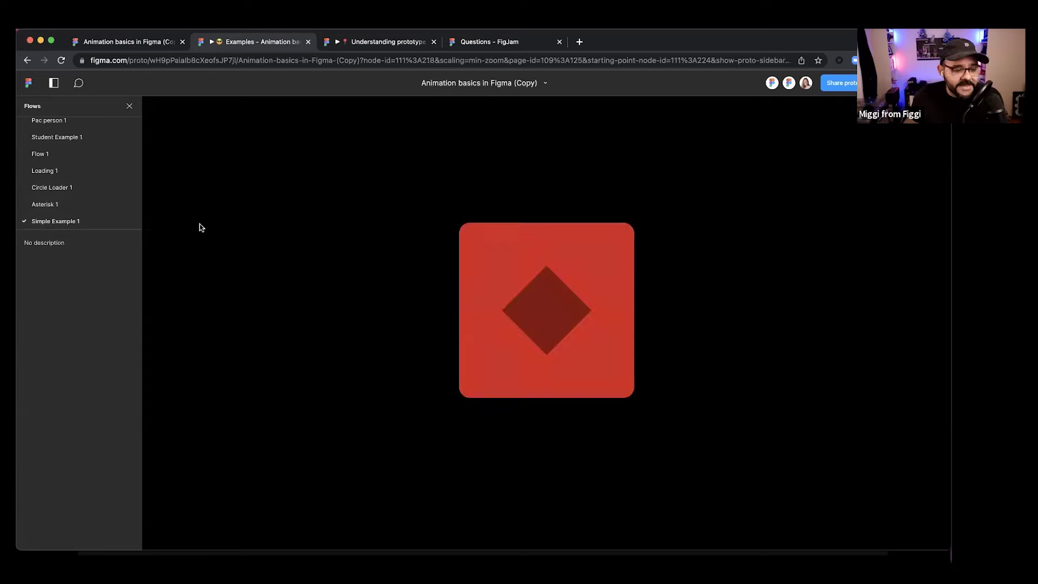
{"action": "left_click", "coordinate": [76, 156]}
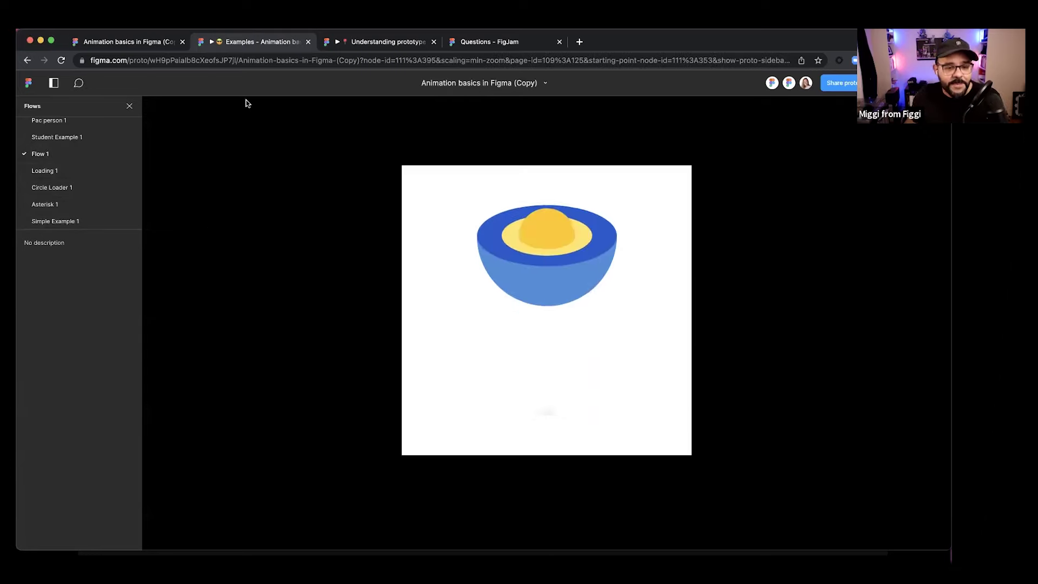
{"action": "left_click", "coordinate": [165, 42]}
{"action": "scroll", "coordinate": [527, 218], "scroll_direction": "down", "scroll_amount": 2}
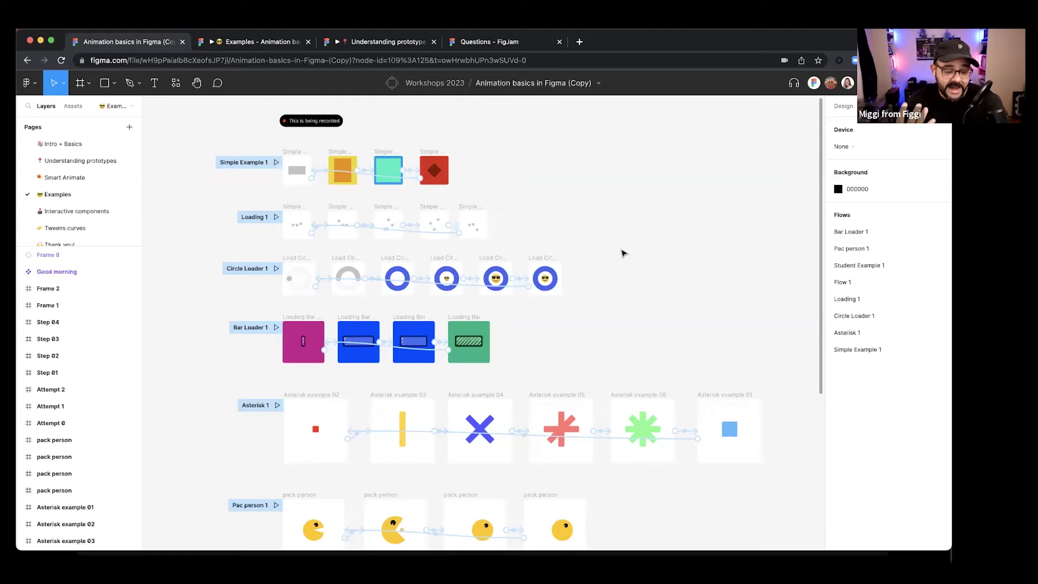
- Switch to the Smart Animate page and deselect the section to see Frames 1–4
{"action": "left_click", "coordinate": [81, 178]}
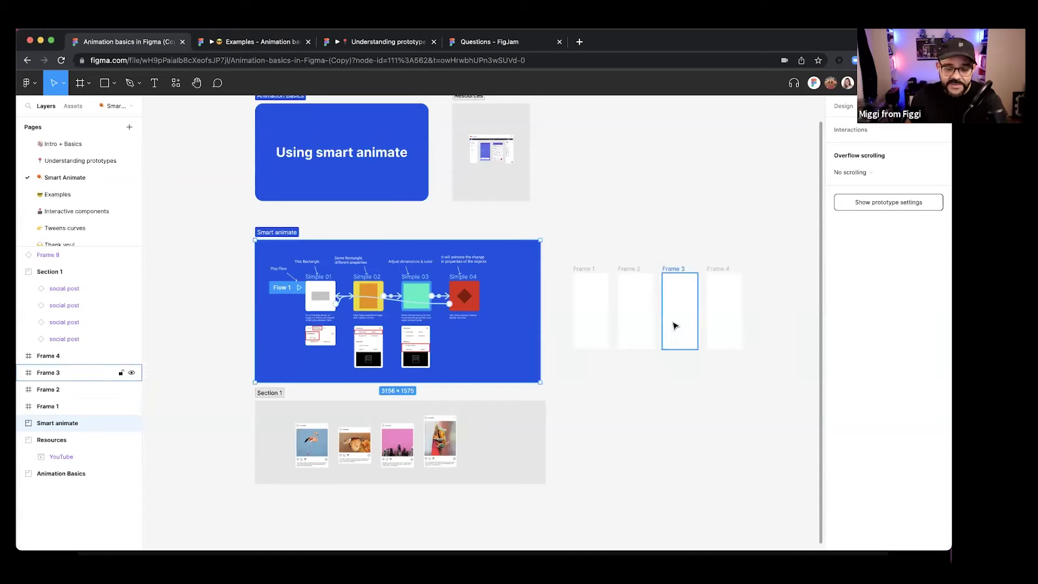
{"action": "left_click", "coordinate": [648, 393]}
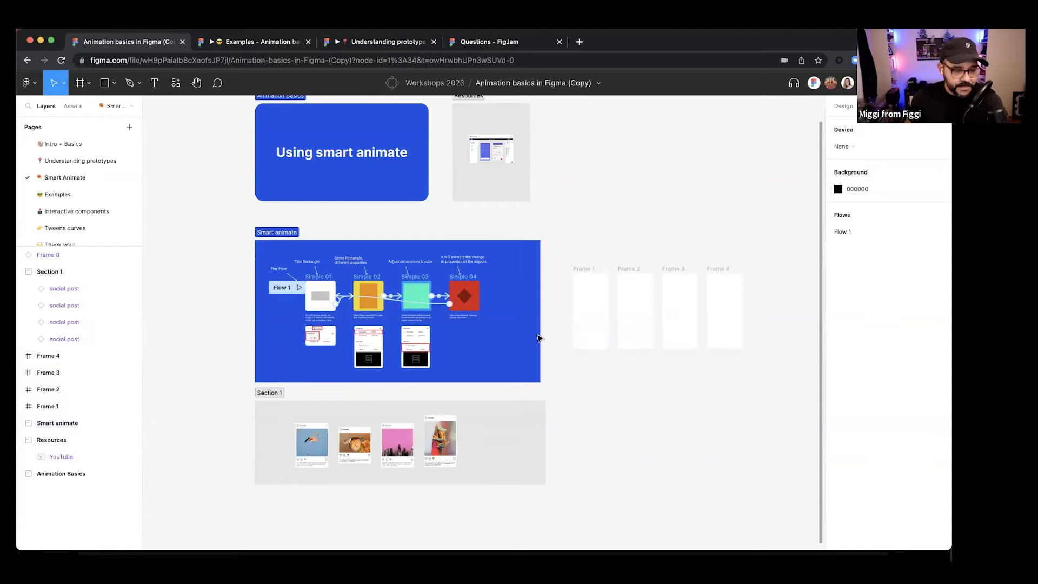
- Create a blank FigJam board via figjam.new with a blue sticky note and heart-eyes emotes
{"action": "left_click", "coordinate": [579, 42]}
{"action": "type", "text": "figjam.new"}
{"action": "key", "text": "Return"}
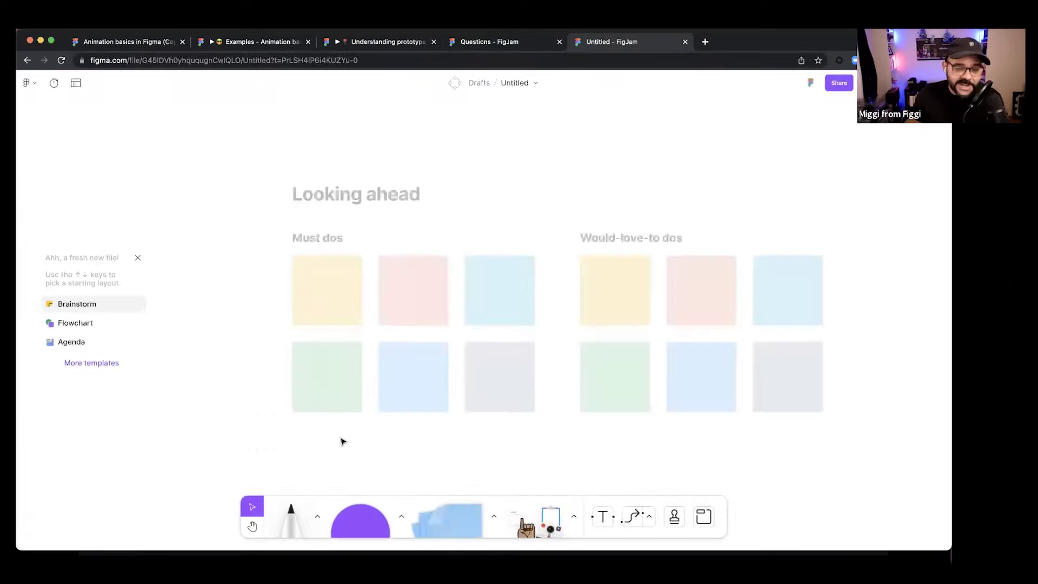
{"action": "left_click", "coordinate": [142, 259]}
{"action": "left_click", "coordinate": [448, 518]}
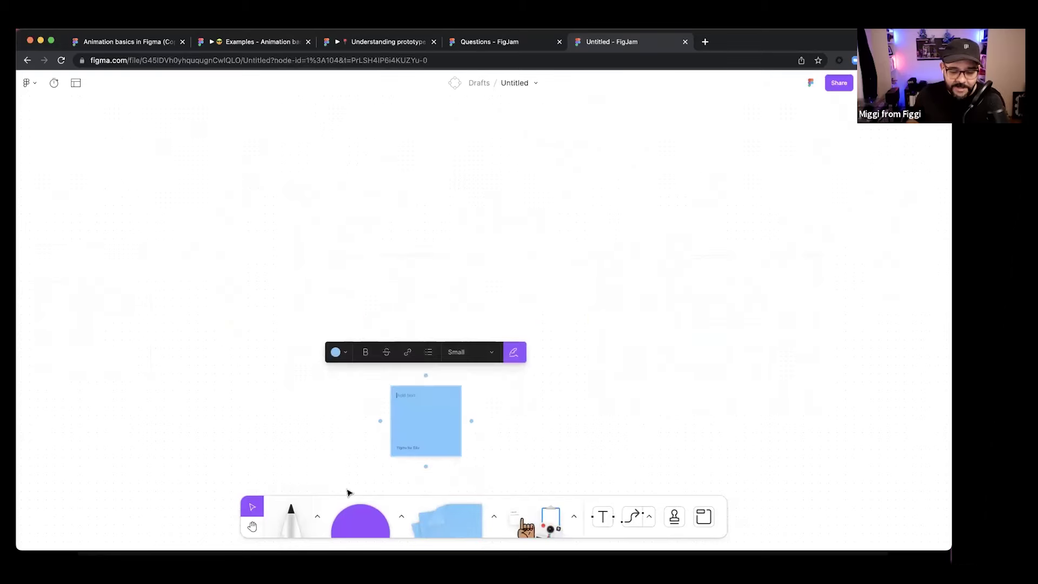
{"action": "left_click", "coordinate": [315, 248]}
{"action": "key", "text": "e"}
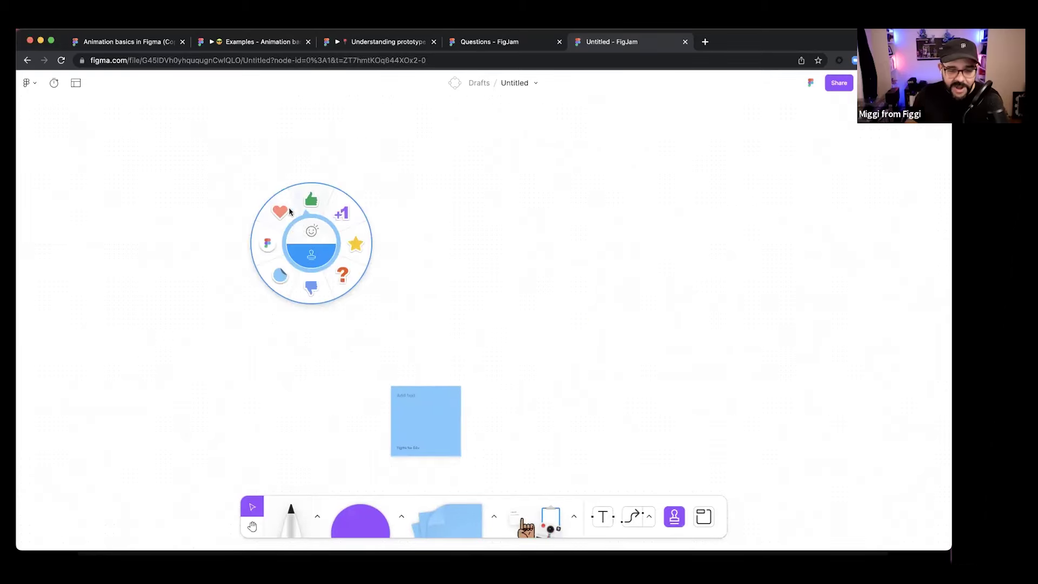
{"action": "mouse_move", "coordinate": [283, 215]}
{"action": "left_mouse_down"}
{"action": "mouse_move", "coordinate": [500, 424]}
{"action": "mouse_move", "coordinate": [338, 250]}
{"action": "mouse_move", "coordinate": [398, 324]}
{"action": "mouse_move", "coordinate": [427, 294]}
{"action": "left_mouse_up"}
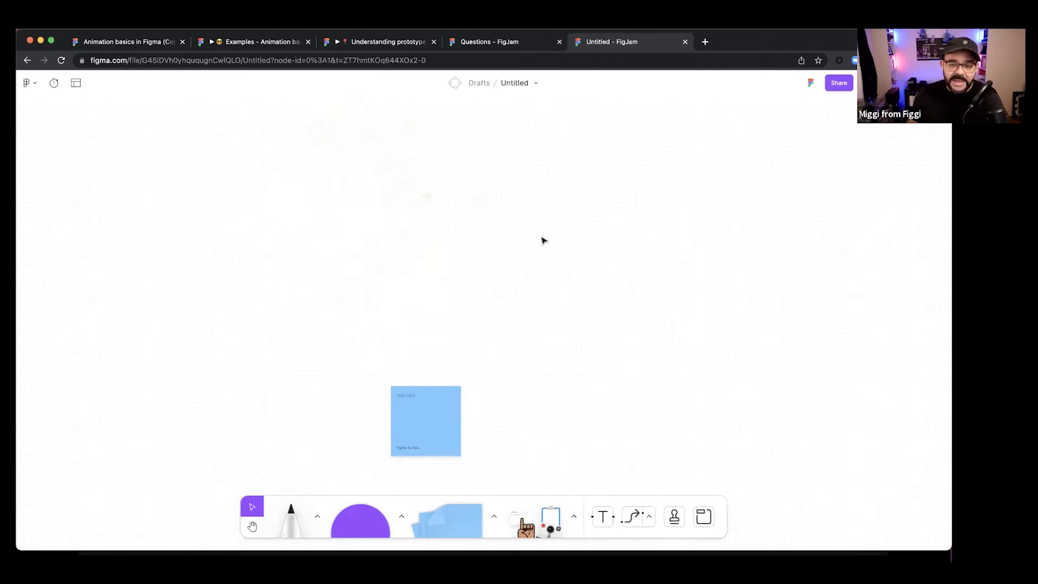
- Open the What's Figma? video on YouTube in a new tab and select its link
{"action": "left_click", "coordinate": [705, 43]}
{"action": "type", "text": "yout"}
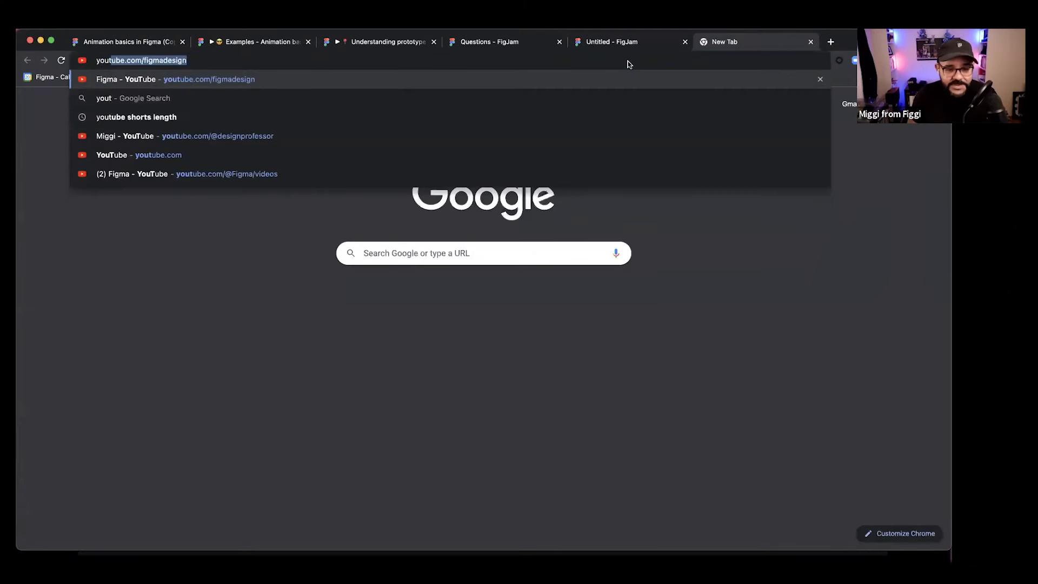
{"action": "key", "text": "Return"}
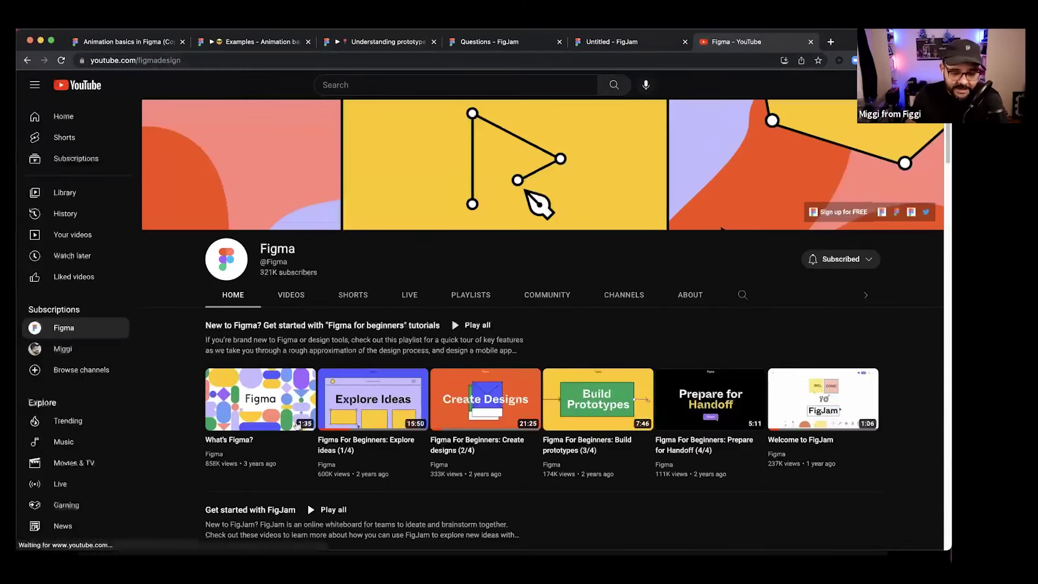
{"action": "left_click", "coordinate": [284, 418]}
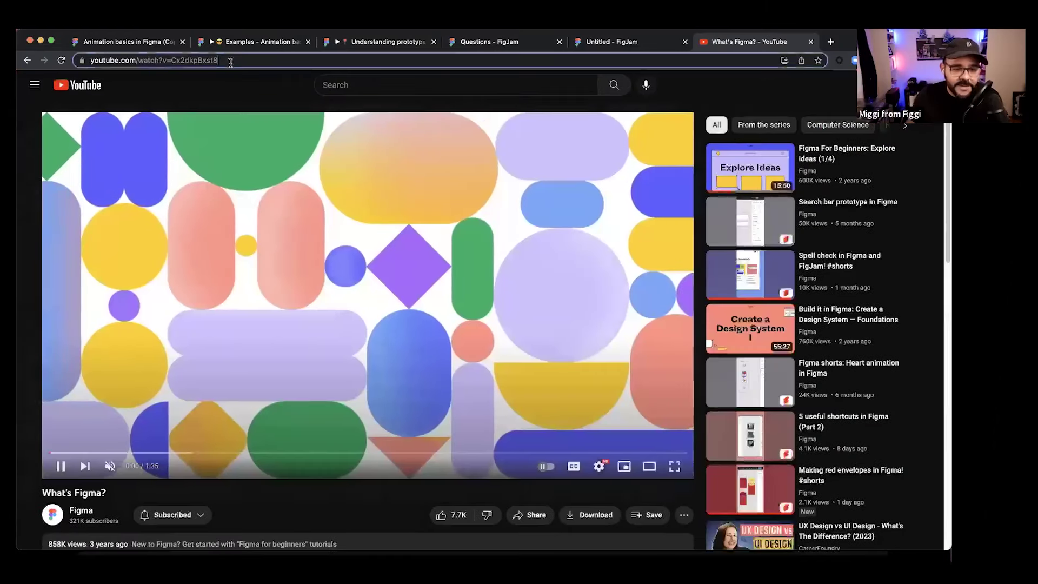
{"action": "left_click", "coordinate": [227, 60]}
- Paste the What's Figma? link as an embed beside the sticky note, then cut it off the board
{"action": "key", "text": "super+w"}
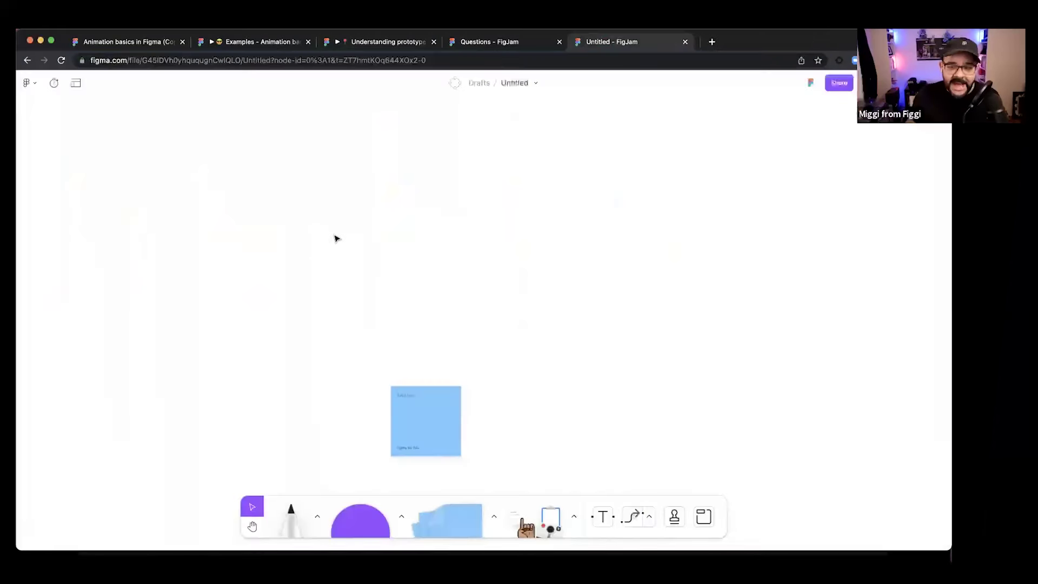
{"action": "key", "text": "super+v"}
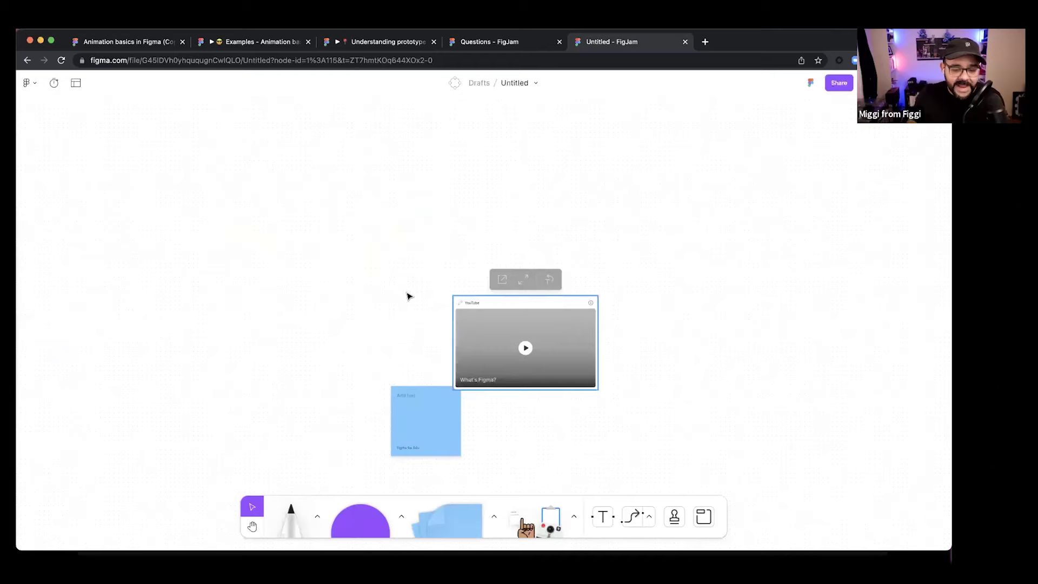
{"action": "left_click_drag", "start_coordinate": [560, 311], "coordinate": [438, 247]}
{"action": "scroll", "coordinate": [350, 179], "scroll_direction": "up", "scroll_amount": 3}
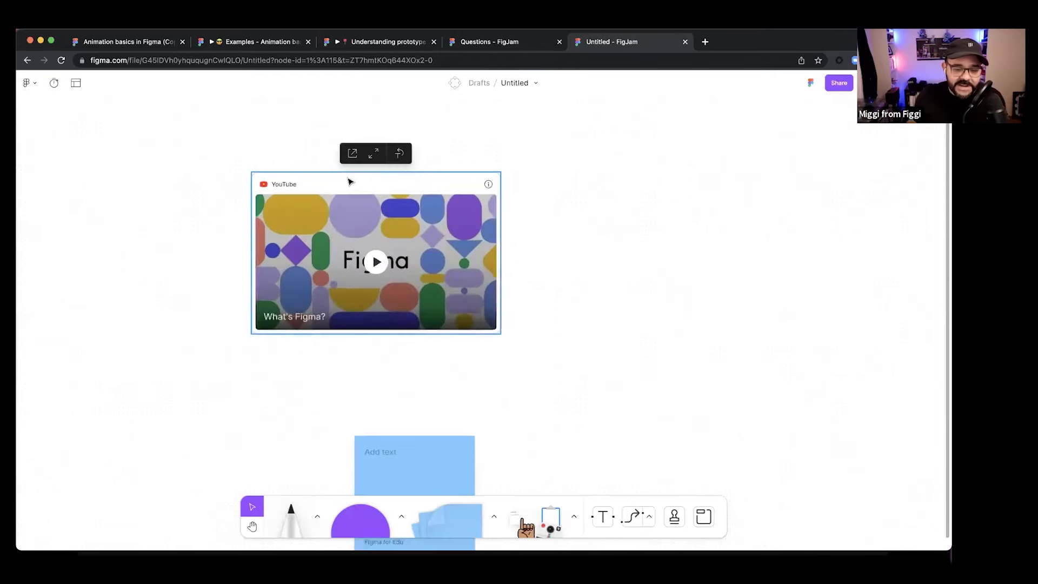
{"action": "left_click_drag", "start_coordinate": [415, 176], "coordinate": [391, 199]}
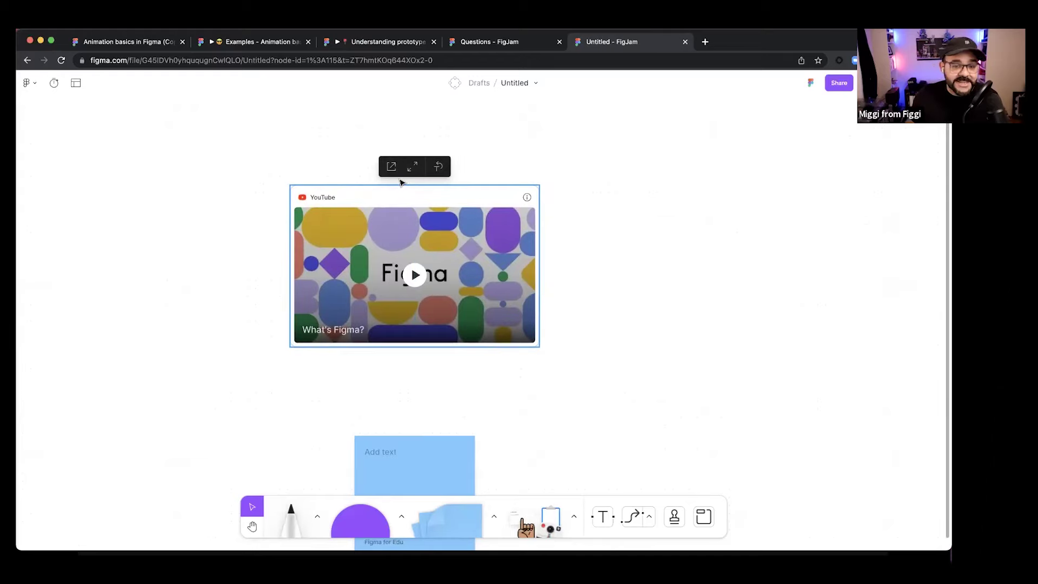
{"action": "key", "text": "Delete"}
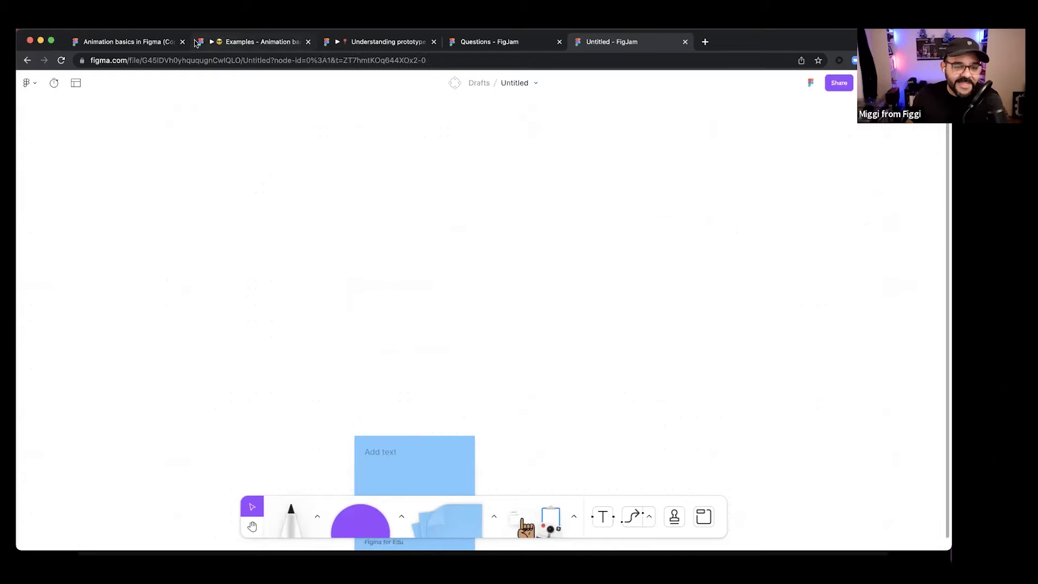
- Back in the Figma file, move the stray YouTube embed out of the Smart animate frame and delete it
{"action": "left_click", "coordinate": [141, 42]}
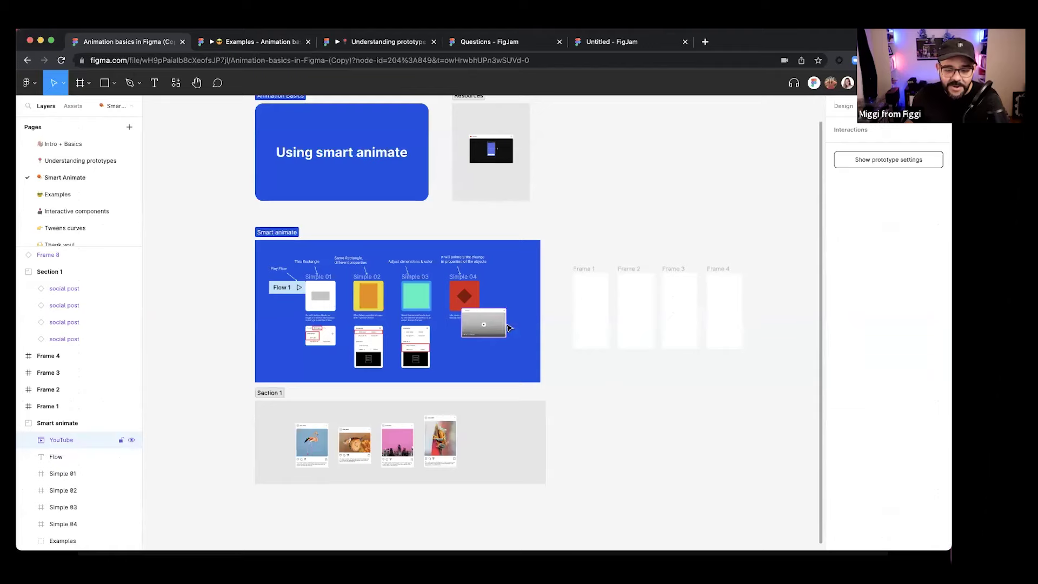
{"action": "scroll", "coordinate": [508, 327], "scroll_direction": "up", "scroll_amount": 3}
{"action": "left_click_drag", "start_coordinate": [496, 306], "coordinate": [685, 185]}
{"action": "scroll", "coordinate": [595, 216], "scroll_direction": "right", "scroll_amount": 3}
{"action": "scroll", "coordinate": [492, 232], "scroll_direction": "up", "scroll_amount": 5}
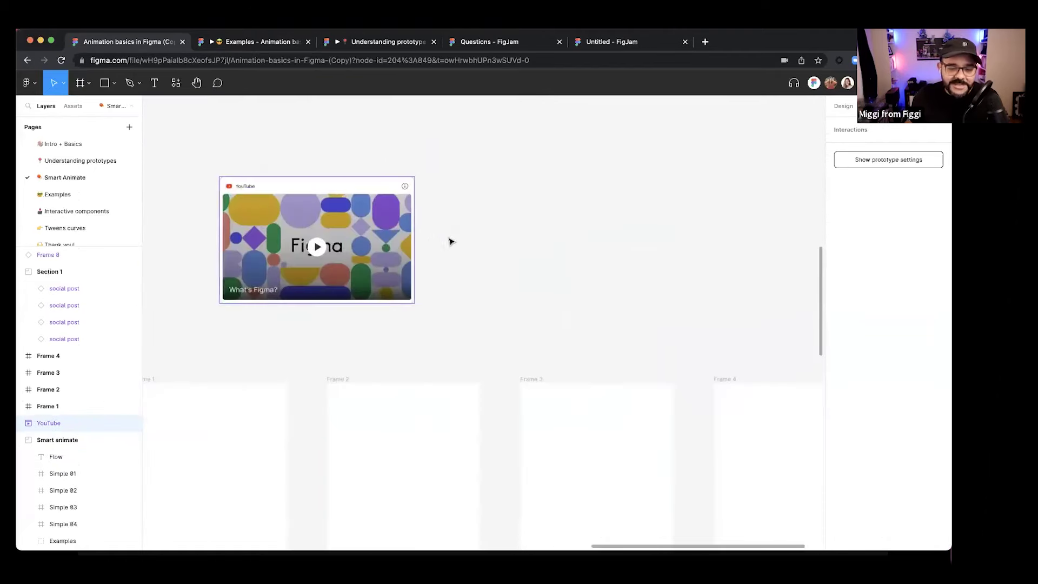
{"action": "left_click_drag", "start_coordinate": [475, 268], "coordinate": [611, 211]}
{"action": "scroll", "coordinate": [605, 213], "scroll_direction": "down", "scroll_amount": 3}
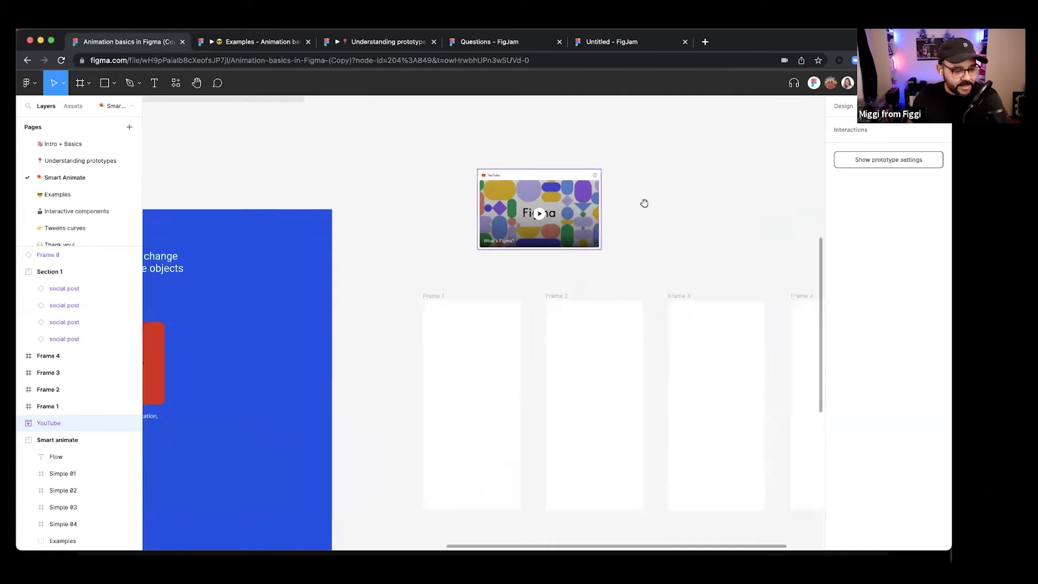
{"action": "scroll", "coordinate": [644, 204], "scroll_direction": "right", "scroll_amount": 1}
{"action": "left_click_drag", "start_coordinate": [489, 180], "coordinate": [422, 184]}
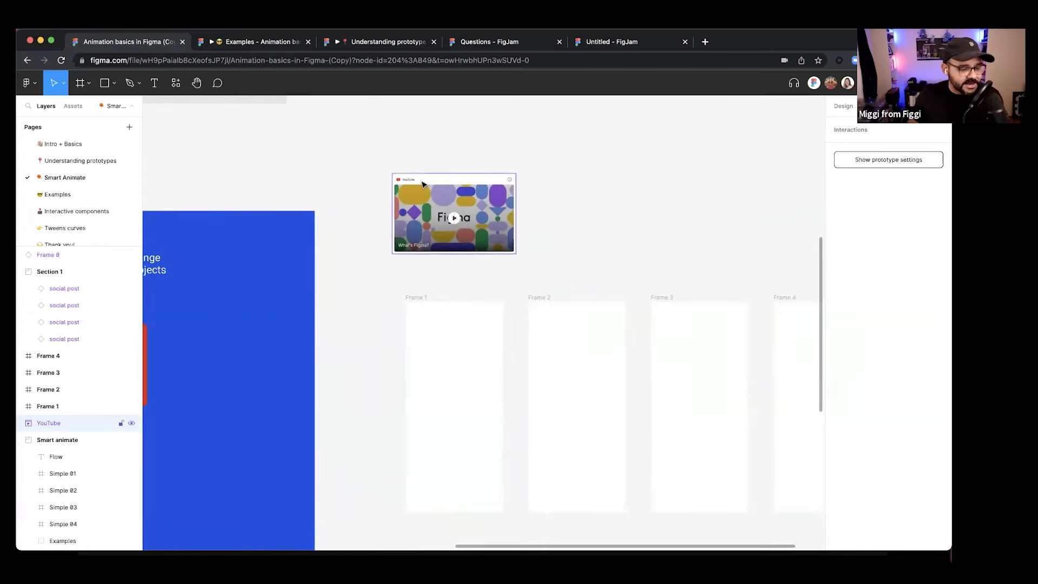
{"action": "key", "text": "Delete"}
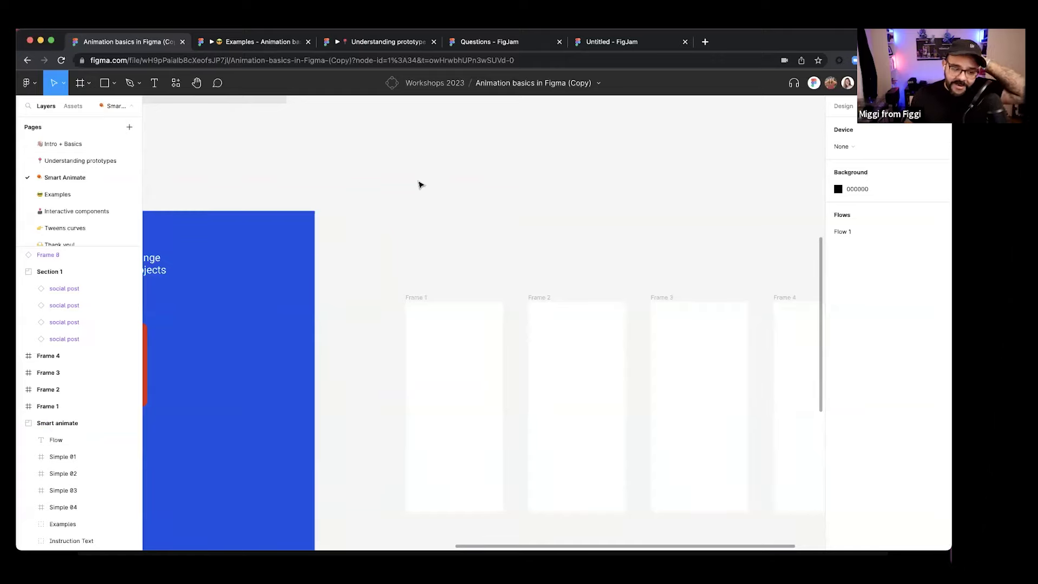
- Pan the canvas back over the Smart animate frame and the four blank frames
{"action": "scroll", "coordinate": [414, 182], "scroll_direction": "down", "scroll_amount": 4}
{"action": "left_click_drag", "start_coordinate": [411, 178], "coordinate": [538, 246]}
{"action": "scroll", "coordinate": [538, 246], "scroll_direction": "down", "scroll_amount": 3}
{"action": "left_click_drag", "start_coordinate": [507, 279], "coordinate": [508, 285]}
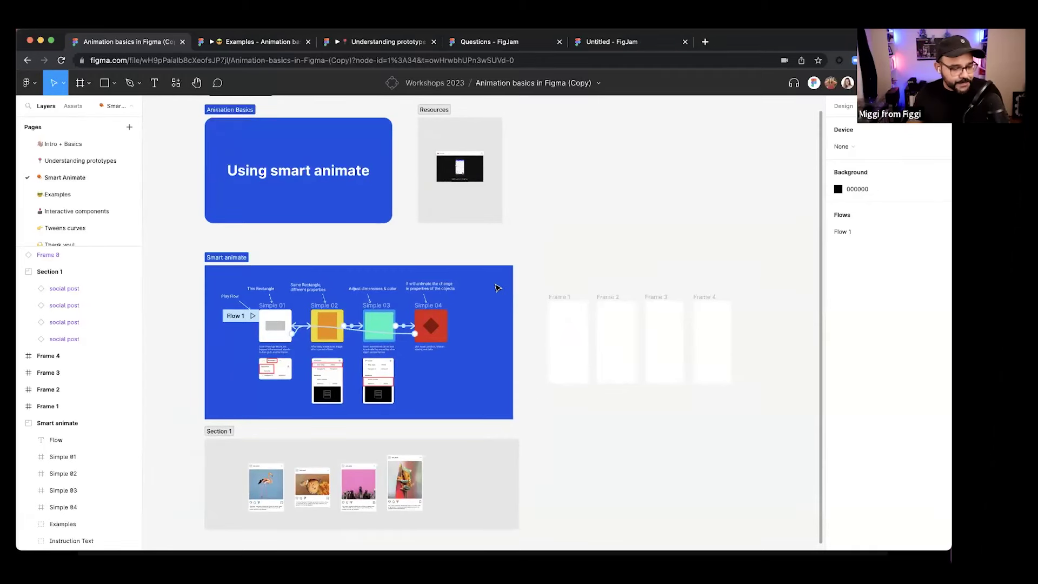
{"action": "left_click_drag", "start_coordinate": [619, 237], "coordinate": [589, 236]}
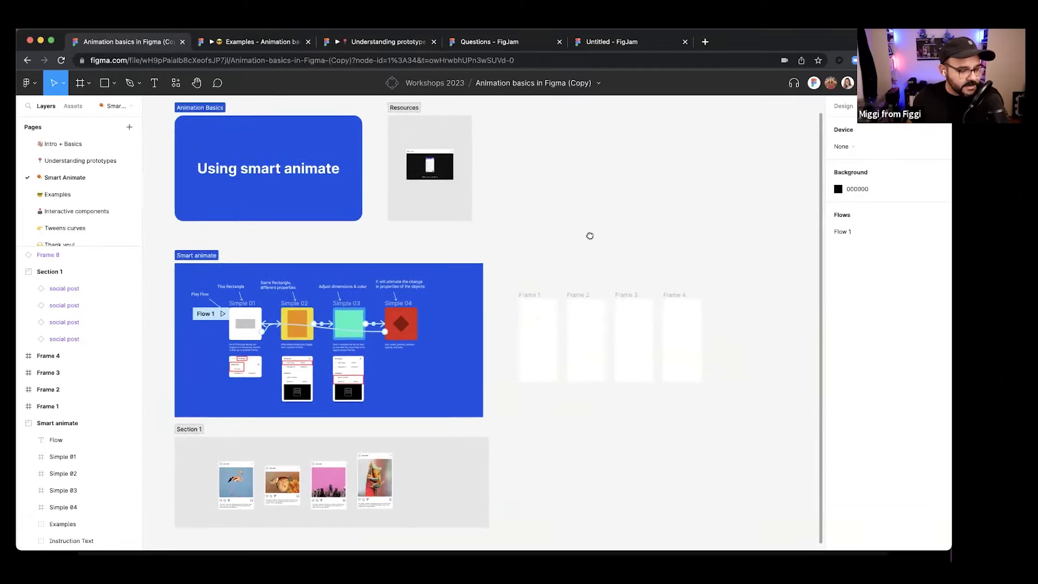
{"action": "key", "text": "super+t"}
{"action": "type", "text": "figma"}
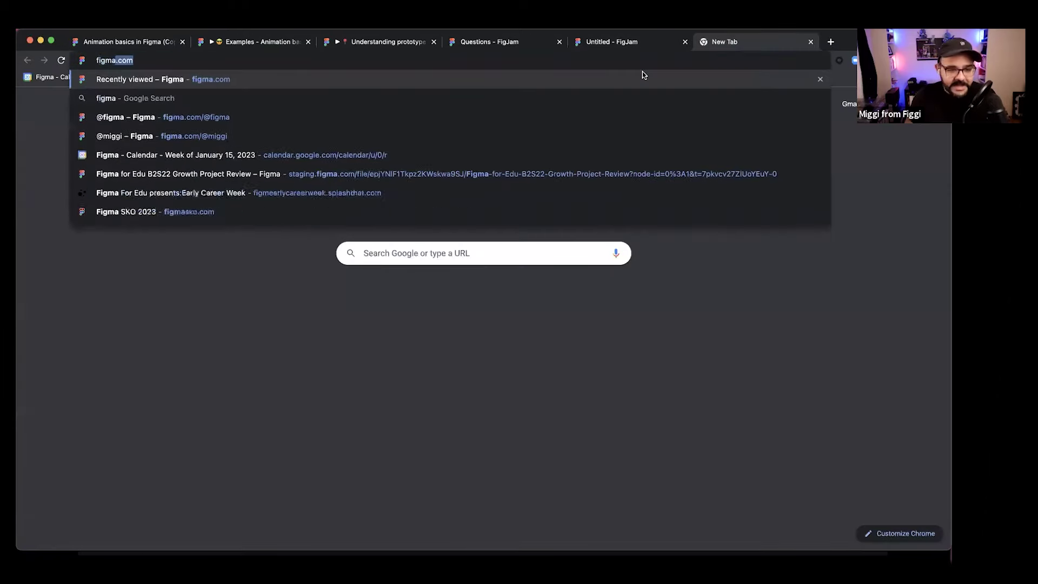
{"action": "type", "text": ".com/@figma."}
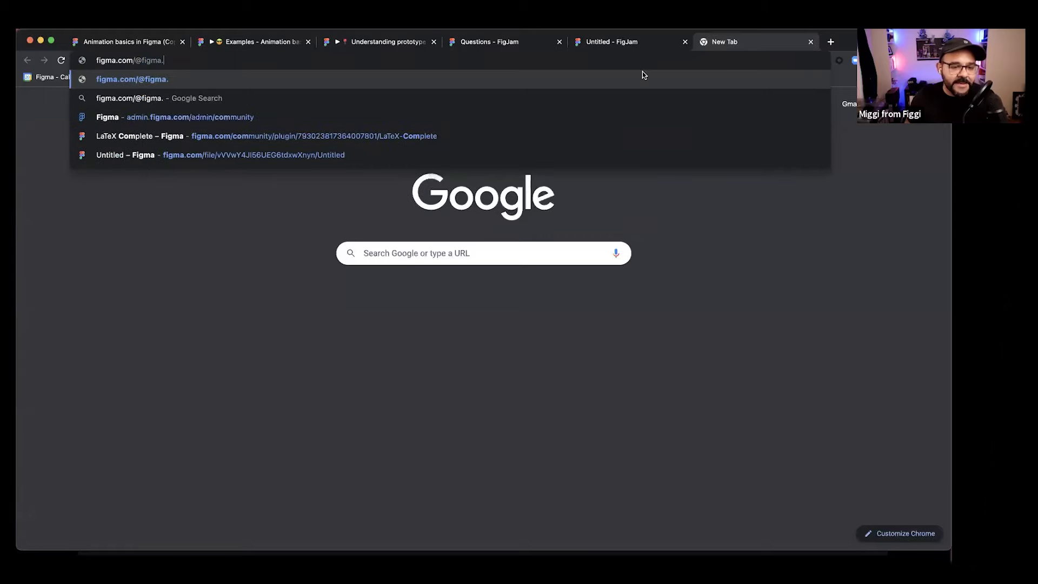
{"action": "key", "text": "Return"}
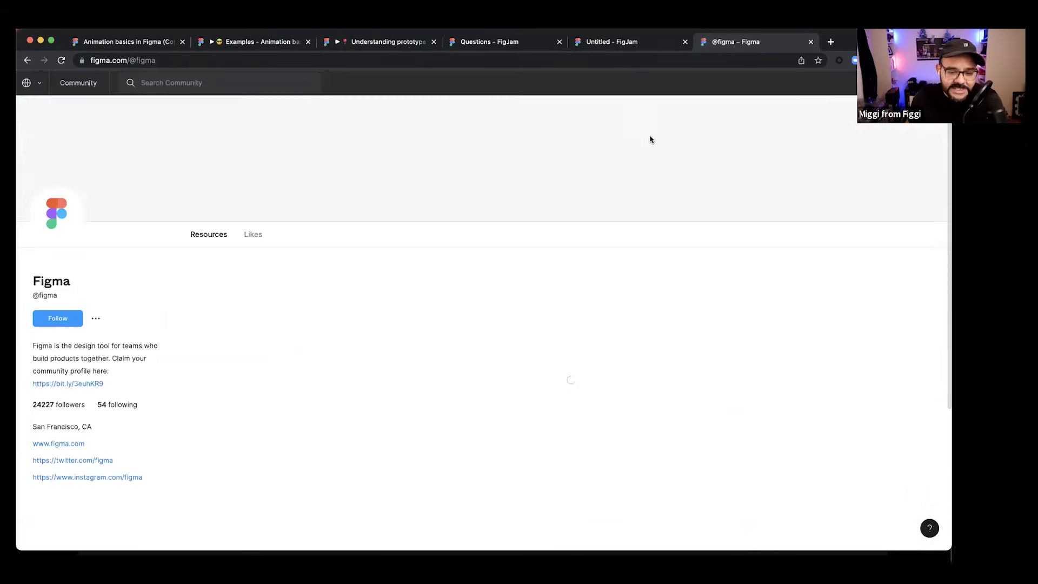
{"action": "scroll", "coordinate": [621, 289], "scroll_direction": "down", "scroll_amount": 2}
{"action": "scroll", "coordinate": [629, 294], "scroll_direction": "down", "scroll_amount": 3}
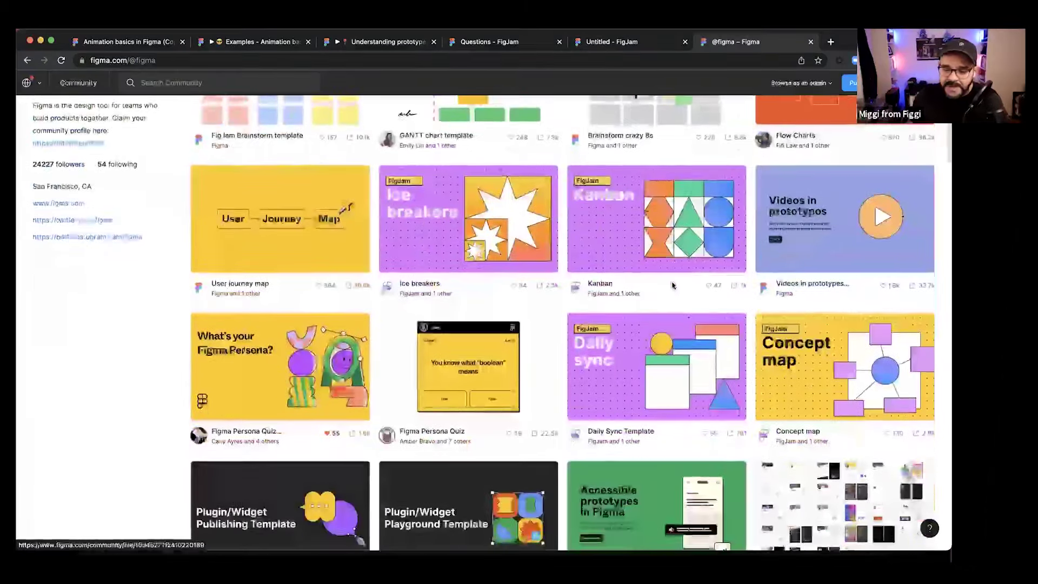
{"action": "left_click", "coordinate": [809, 265]}
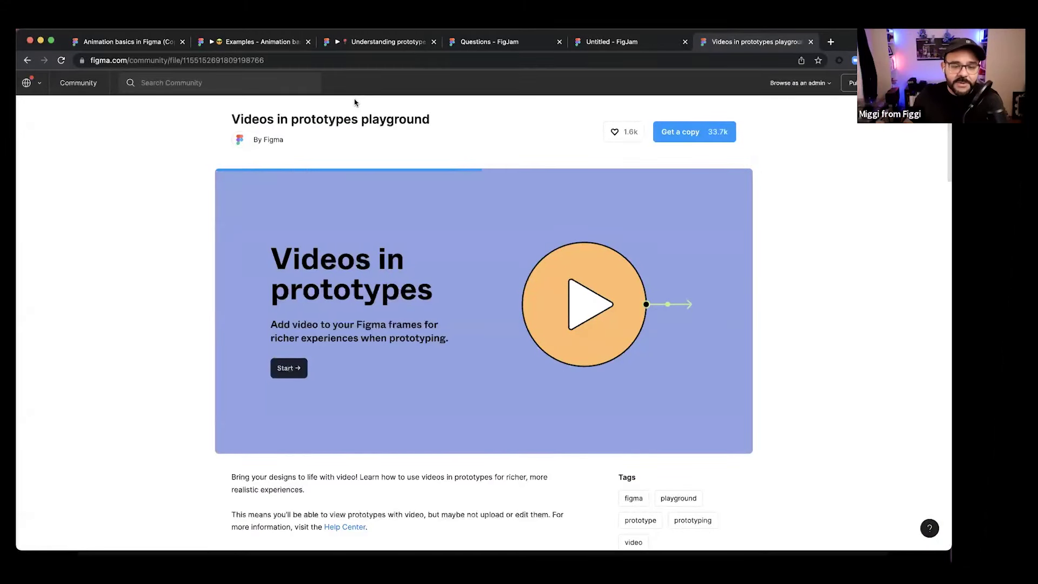
{"action": "scroll", "coordinate": [392, 206], "scroll_direction": "down", "scroll_amount": 10}
{"action": "scroll", "coordinate": [392, 206], "scroll_direction": "up", "scroll_amount": 10}
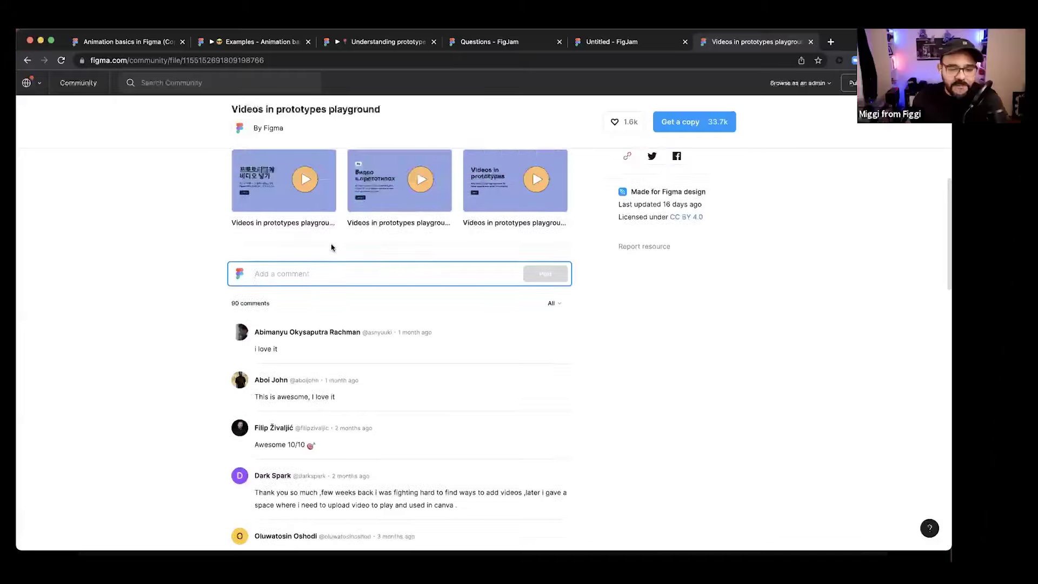
{"action": "scroll", "coordinate": [335, 262], "scroll_direction": "up", "scroll_amount": 5}
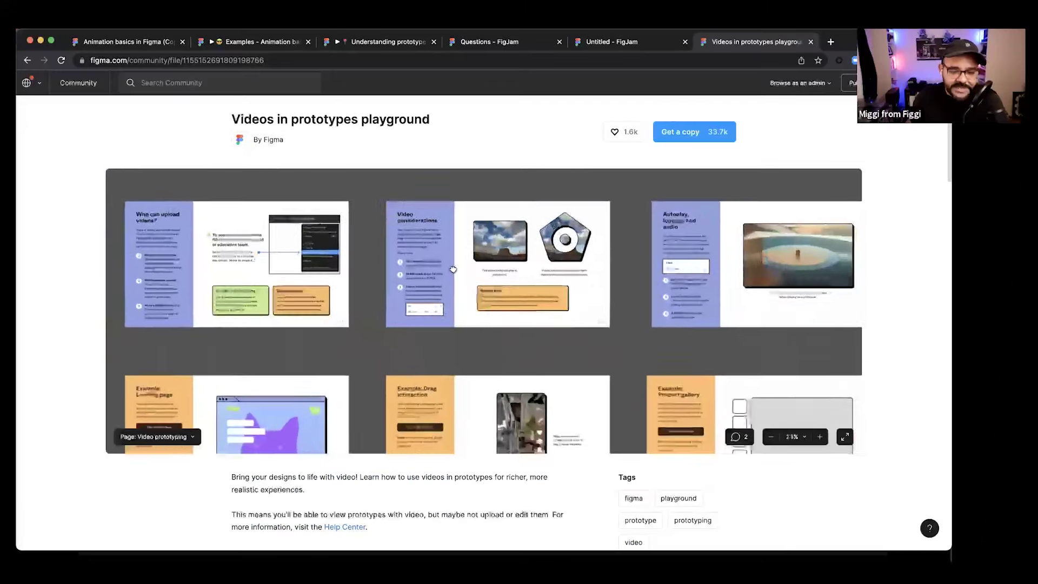
{"action": "scroll", "coordinate": [335, 271], "scroll_direction": "right", "scroll_amount": 4}
{"action": "scroll", "coordinate": [336, 279], "scroll_direction": "right", "scroll_amount": 4}
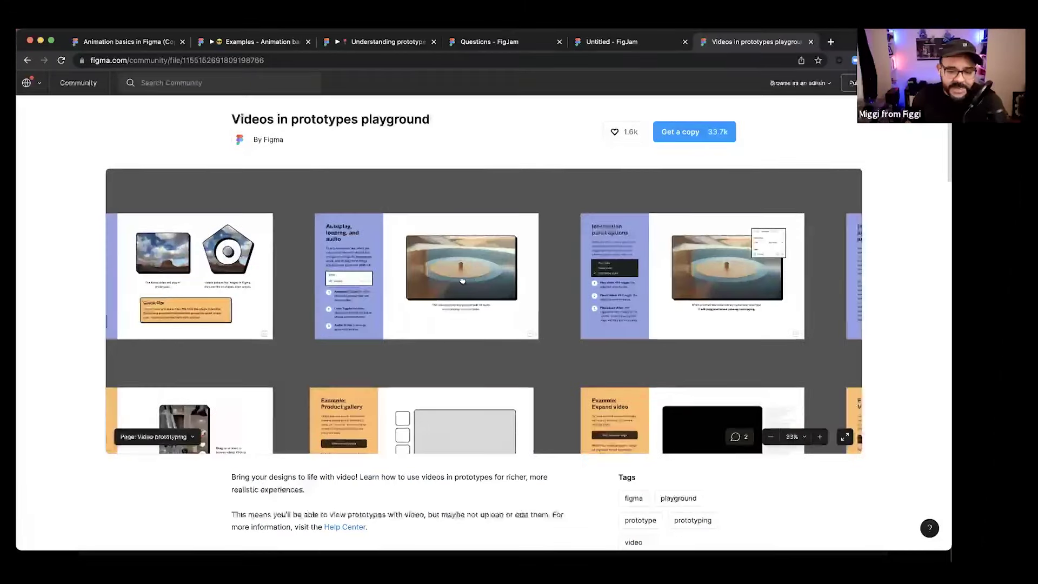
{"action": "scroll", "coordinate": [336, 279], "scroll_direction": "down", "scroll_amount": 4}
{"action": "left_click", "coordinate": [279, 60]}
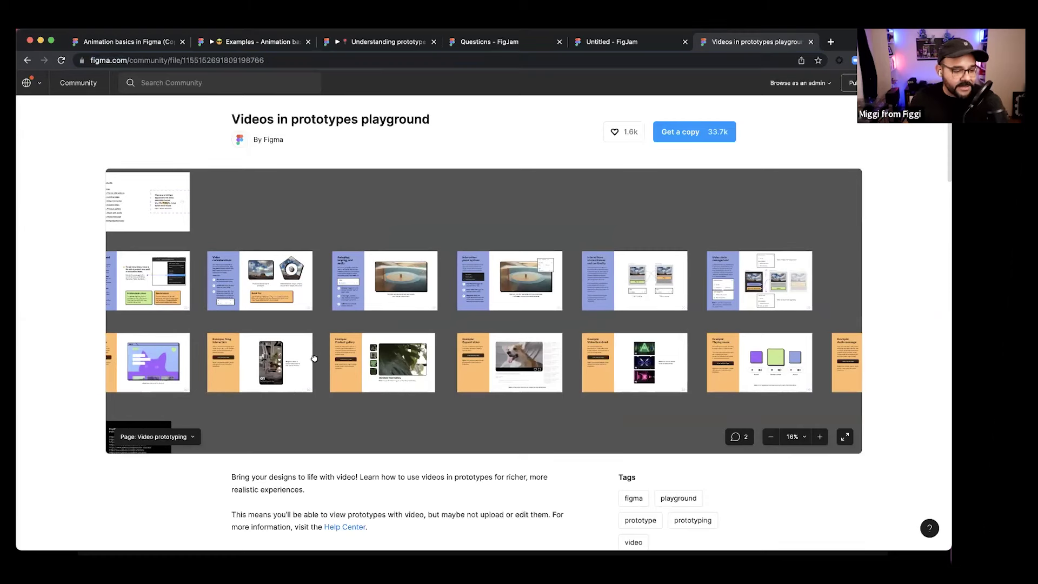
{"action": "left_click_drag", "start_coordinate": [313, 360], "coordinate": [399, 385]}
{"action": "key", "text": "super+w"}
{"action": "mouse_move", "coordinate": [593, 204]}
{"action": "left_mouse_down"}
{"action": "mouse_move", "coordinate": [617, 169]}
{"action": "mouse_move", "coordinate": [600, 204]}
{"action": "left_mouse_up"}
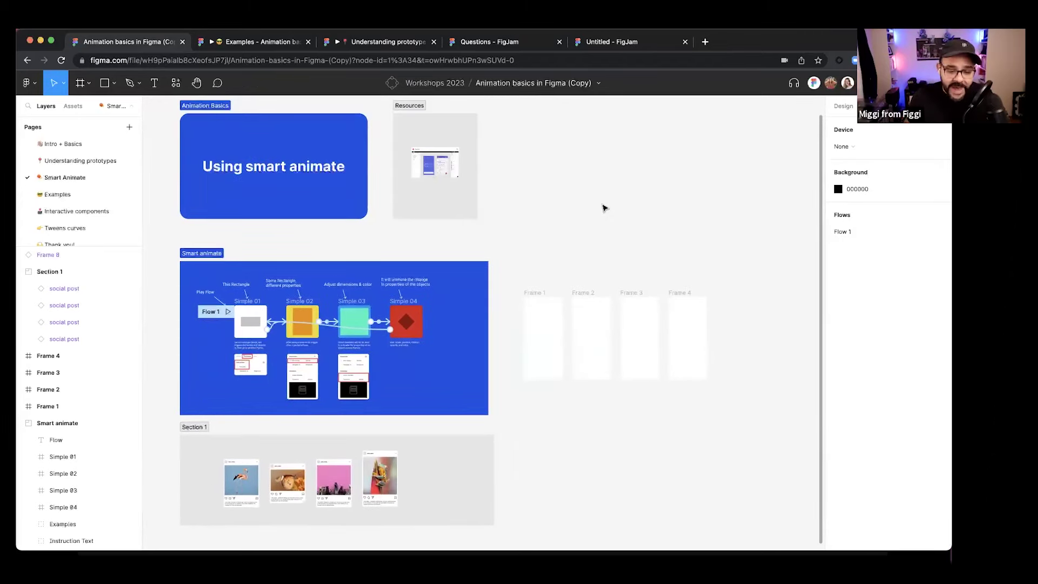
{"action": "scroll", "coordinate": [602, 271], "scroll_direction": "right", "scroll_amount": 6}
{"action": "scroll", "coordinate": [602, 271], "scroll_direction": "down", "scroll_amount": 2}
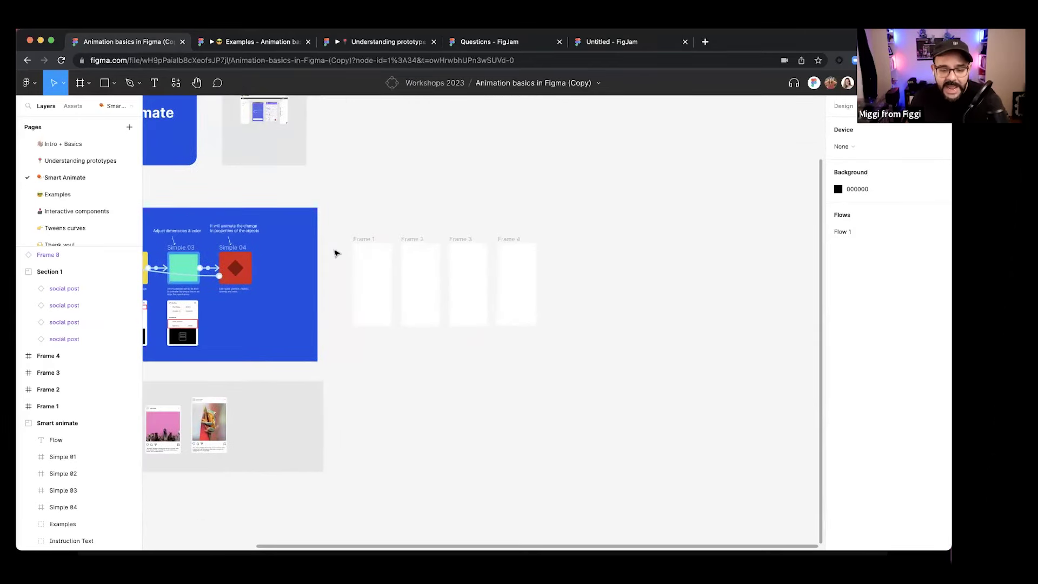
{"action": "scroll", "coordinate": [390, 290], "scroll_direction": "up", "scroll_amount": 5}
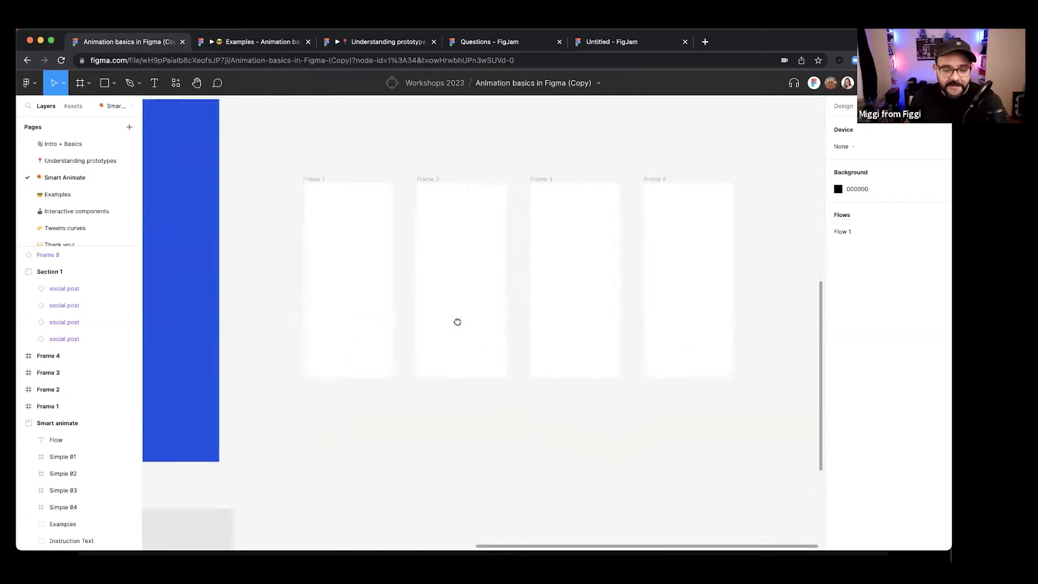
{"action": "scroll", "coordinate": [456, 320], "scroll_direction": "right", "scroll_amount": 3}
{"action": "scroll", "coordinate": [394, 282], "scroll_direction": "up", "scroll_amount": 2}
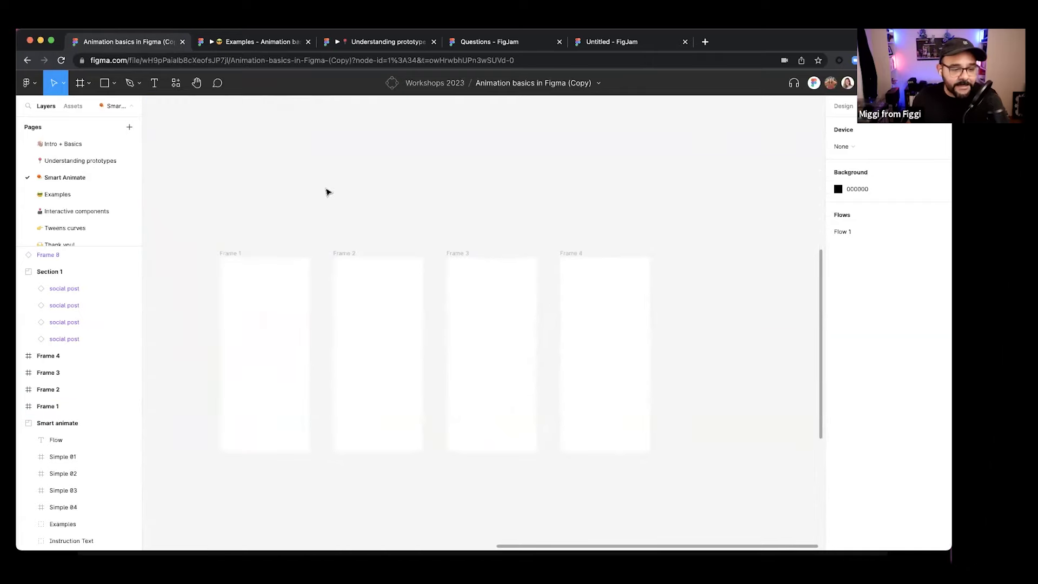
- Draw an ellipse above Frame 1 and resize it to a 228.76 × 228.76 grey circle
{"action": "left_click", "coordinate": [115, 84]}
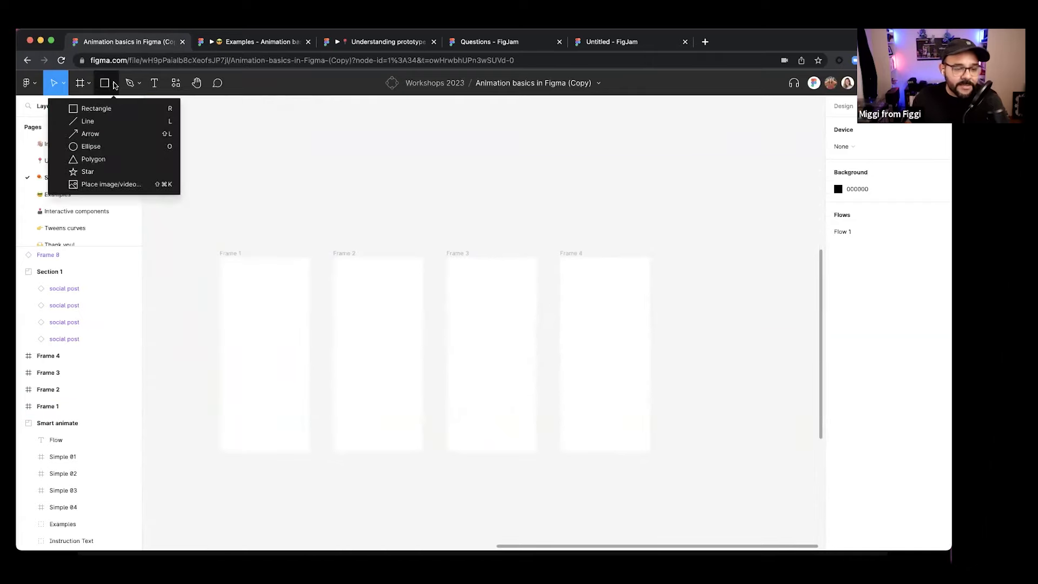
{"action": "left_click", "coordinate": [113, 146]}
{"action": "left_click_drag", "start_coordinate": [257, 147], "coordinate": [330, 197]}
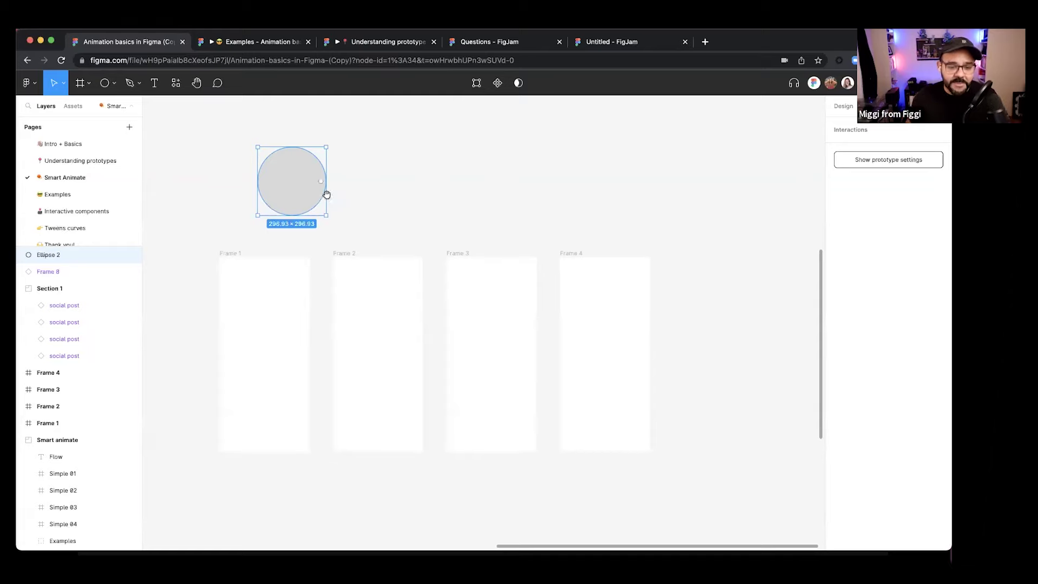
{"action": "scroll", "coordinate": [327, 194], "scroll_direction": "left", "scroll_amount": 3}
{"action": "left_click_drag", "start_coordinate": [394, 201], "coordinate": [366, 201]}
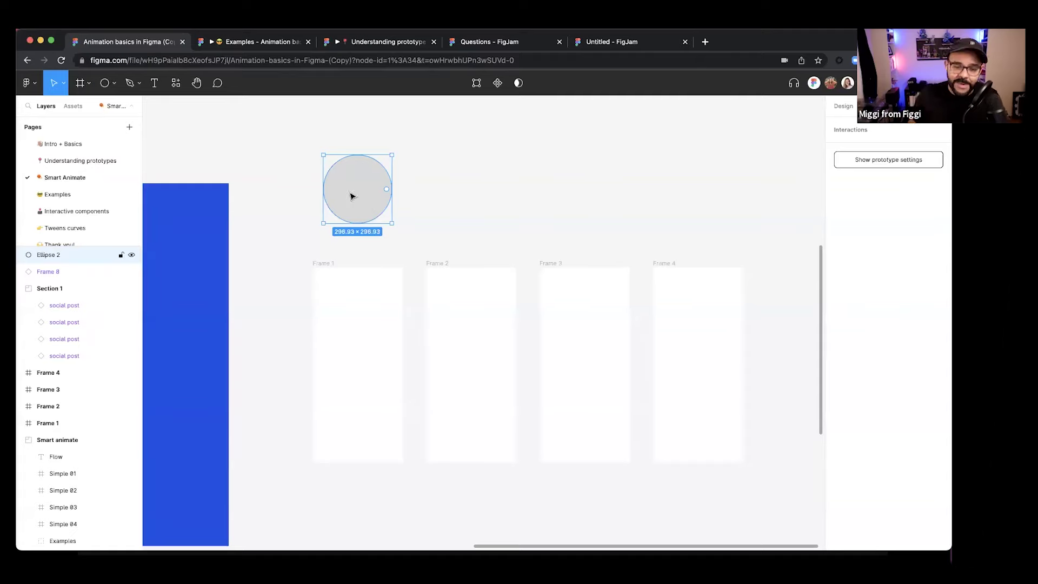
{"action": "scroll", "coordinate": [445, 200], "scroll_direction": "right", "scroll_amount": 3}
{"action": "scroll", "coordinate": [445, 199], "scroll_direction": "up", "scroll_amount": 2}
{"action": "scroll", "coordinate": [351, 227], "scroll_direction": "down", "scroll_amount": 1}
{"action": "left_click_drag", "start_coordinate": [352, 175], "coordinate": [326, 219]}
- Turn on Snap to pixel grid through the Cmd+/ command search
{"action": "key", "text": "alt+8"}
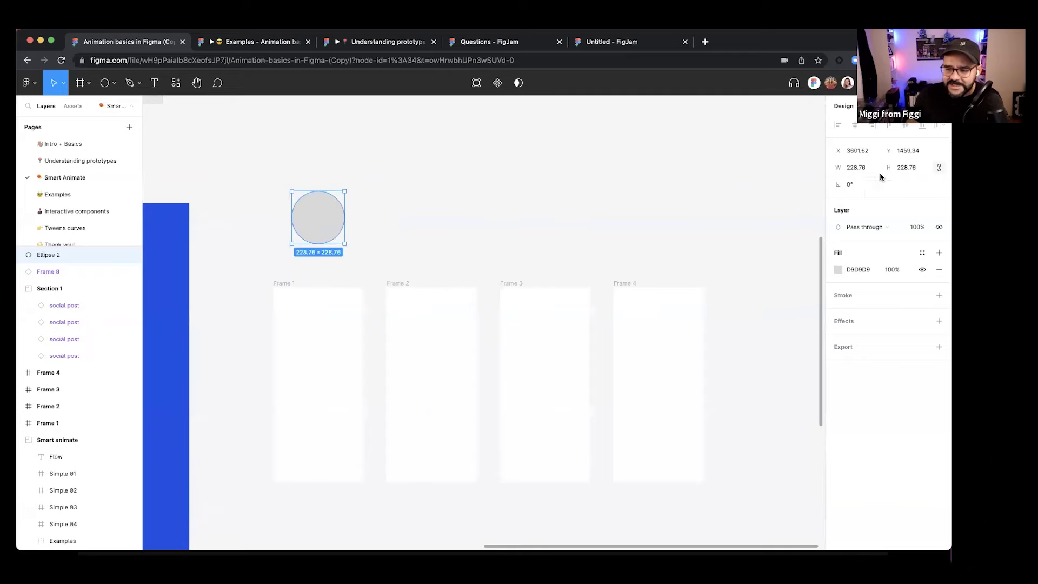
{"action": "left_click", "coordinate": [564, 198]}
{"action": "key", "text": "super+slash"}
{"action": "type", "text": "sn"}
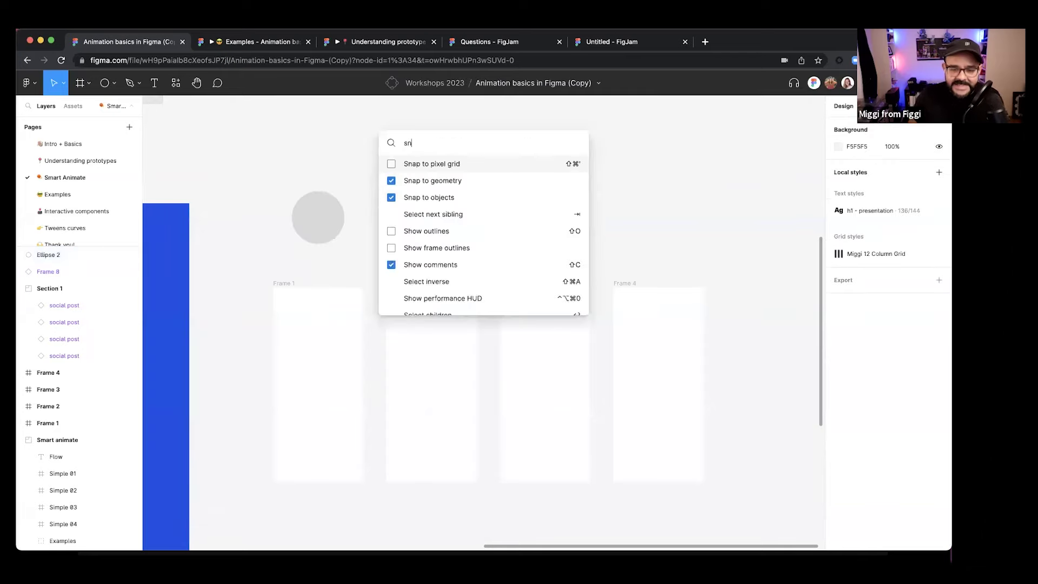
{"action": "left_click", "coordinate": [438, 166]}
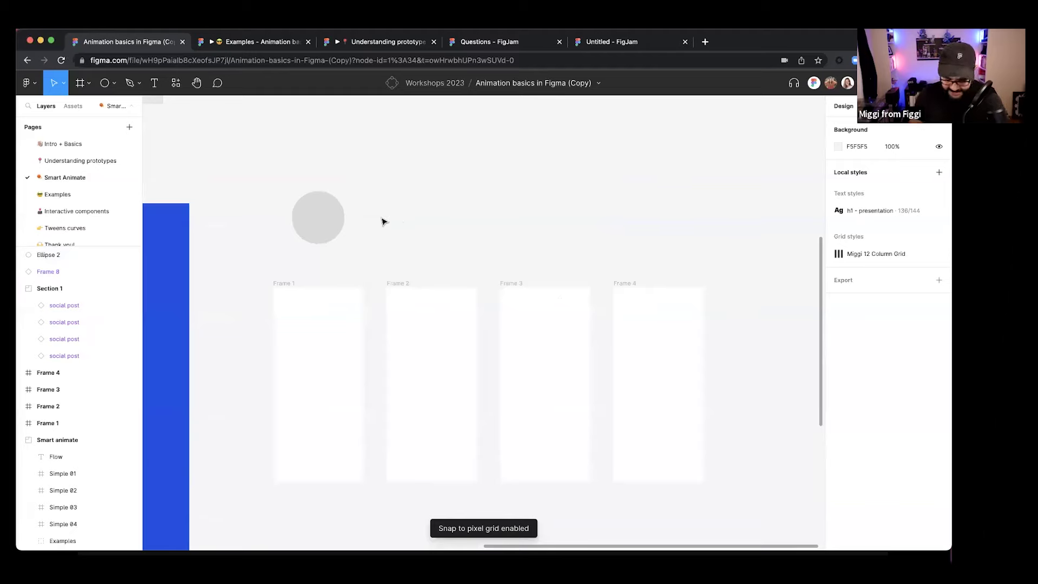
{"action": "key", "text": "super+slash"}
{"action": "type", "text": "sna"}
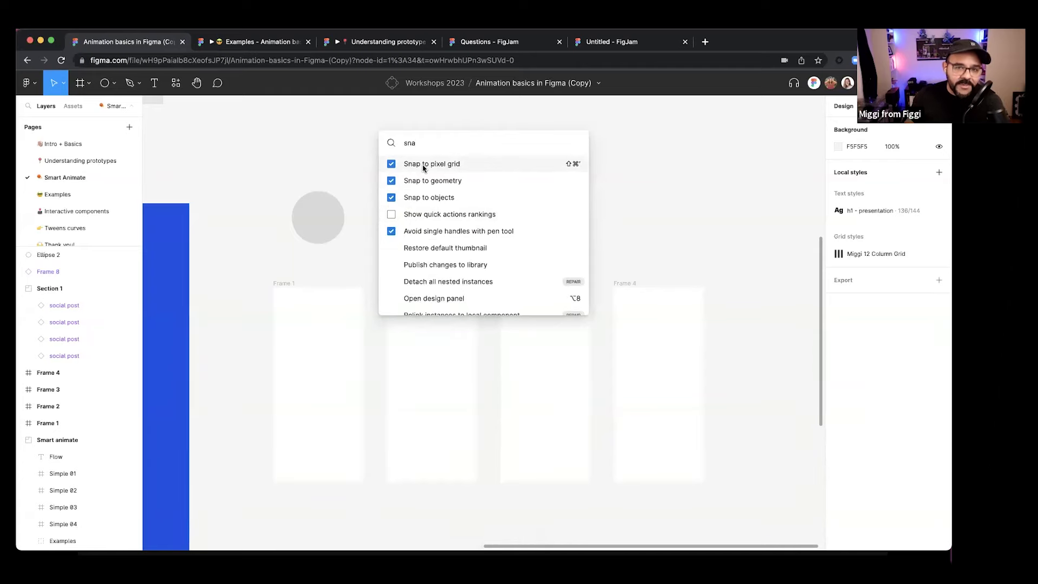
{"action": "left_click", "coordinate": [453, 163]}
{"action": "key", "text": "super+slash"}
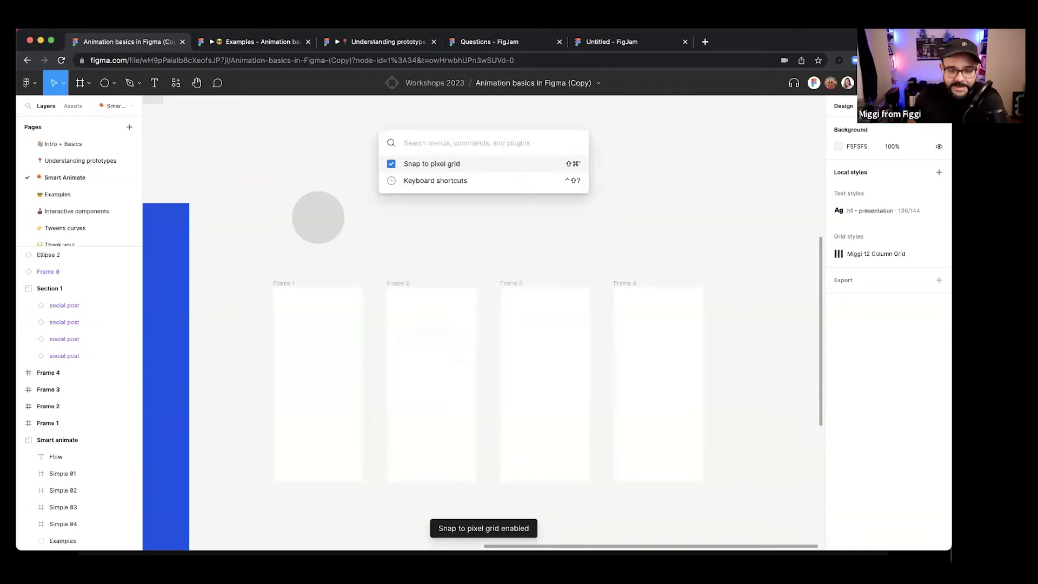
{"action": "key", "text": "Escape"}
- Resize the circle, Ellipse 2, to exactly 260 × 260
{"action": "left_click", "coordinate": [332, 224]}
{"action": "left_click_drag", "start_coordinate": [344, 243], "coordinate": [337, 236]}
{"action": "key", "text": "super+z"}
{"action": "scroll", "coordinate": [326, 257], "scroll_direction": "up", "scroll_amount": 3}
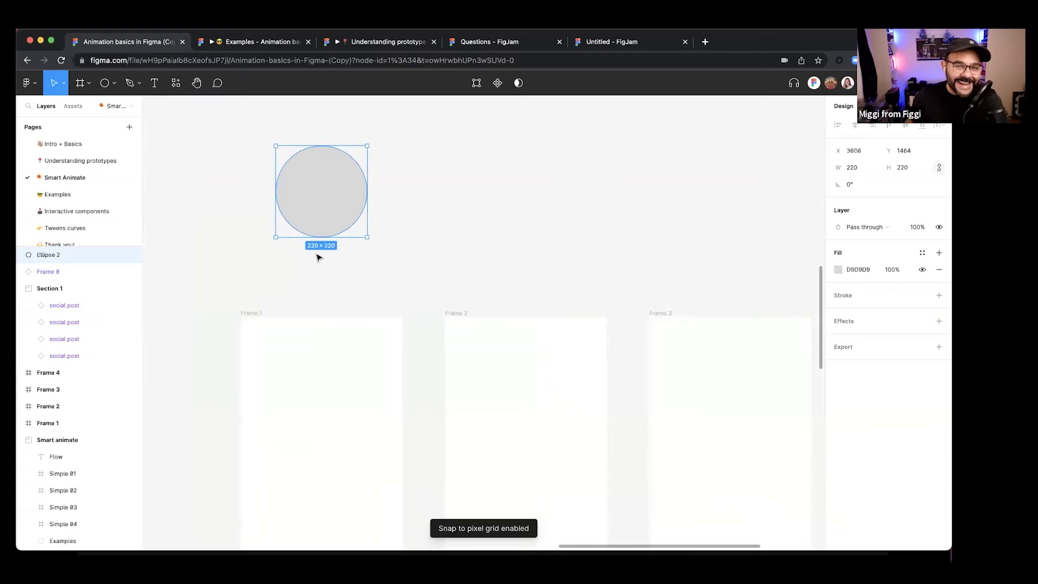
{"action": "mouse_move", "coordinate": [367, 237]}
{"action": "left_mouse_down"}
{"action": "mouse_move", "coordinate": [398, 257]}
{"action": "mouse_move", "coordinate": [364, 215]}
{"action": "mouse_move", "coordinate": [387, 257]}
{"action": "mouse_move", "coordinate": [366, 227]}
{"action": "mouse_move", "coordinate": [374, 236]}
{"action": "left_mouse_up"}
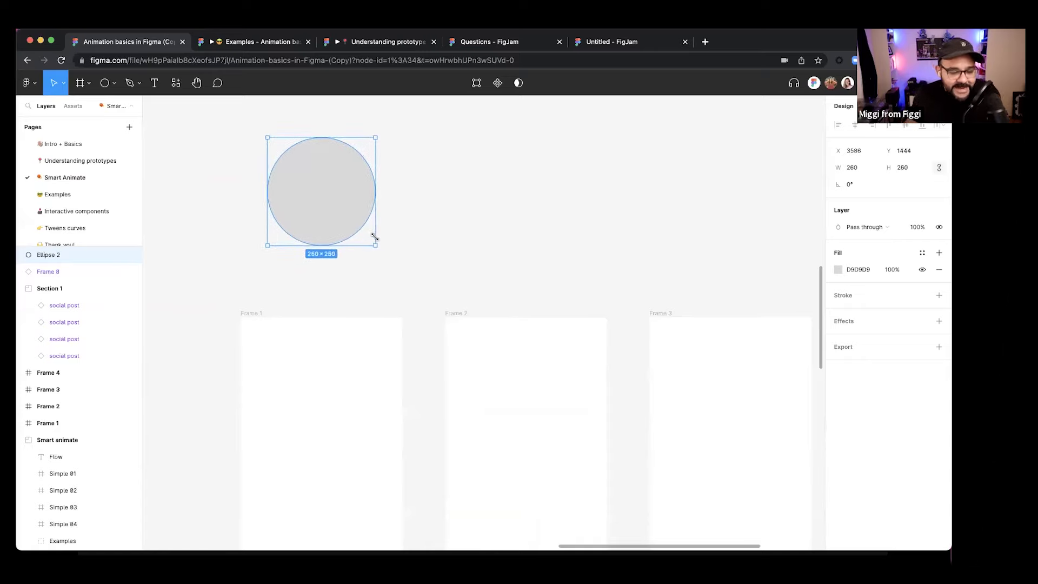
- Convert the grey circle into a component and rename it 'Animating circle'
{"action": "left_click", "coordinate": [497, 83]}
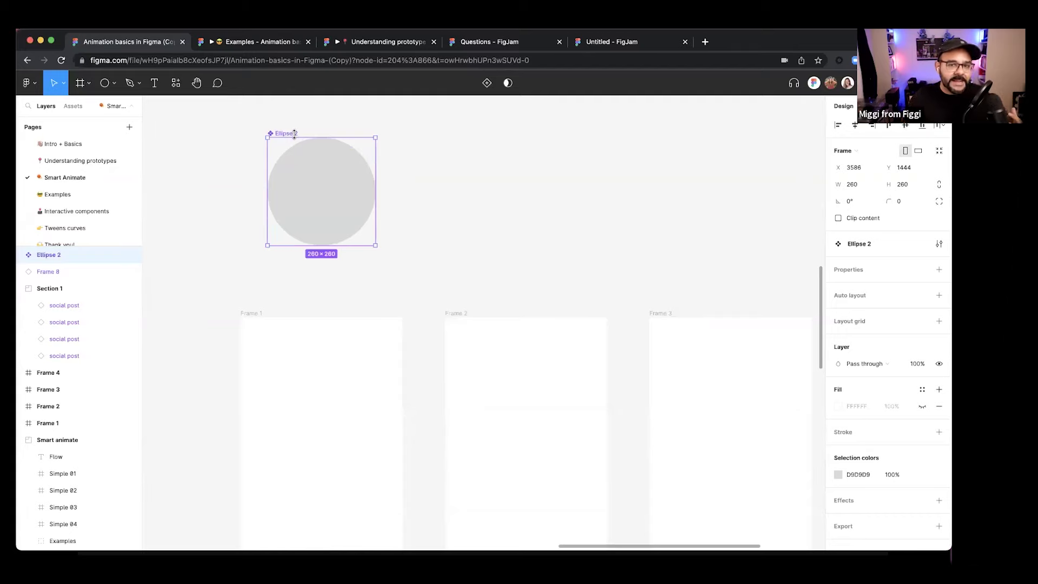
{"action": "double_click", "coordinate": [284, 133]}
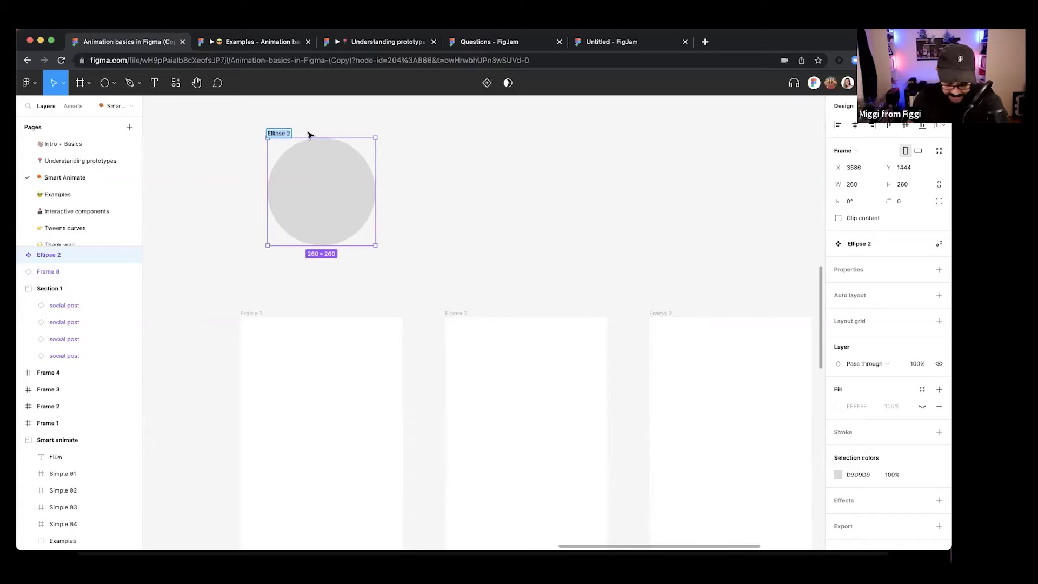
{"action": "type", "text": "Anima"}
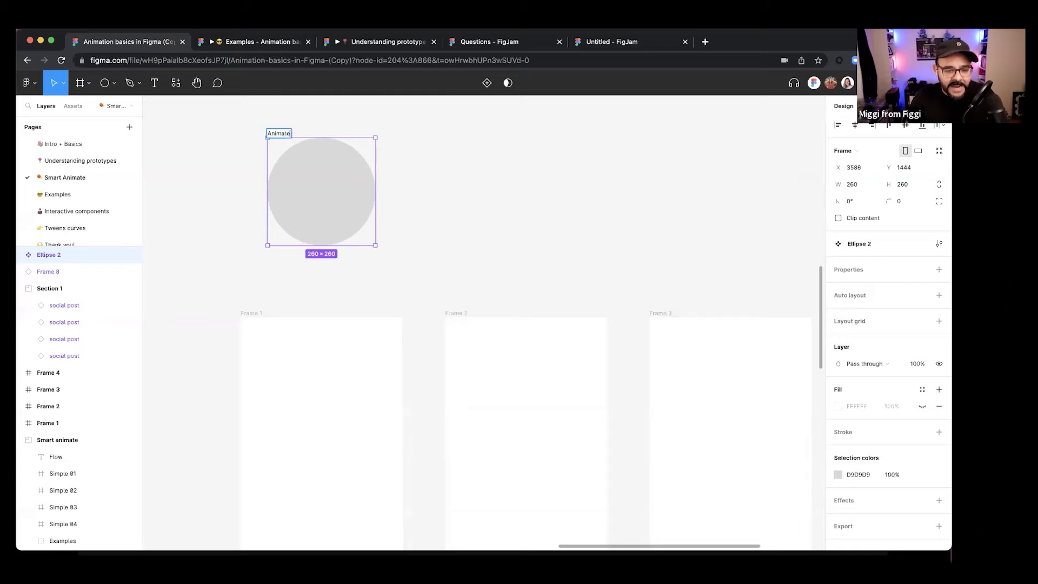
{"action": "type", "text": "ting circl"}
{"action": "key", "text": "Return"}
{"action": "left_click", "coordinate": [324, 117]}
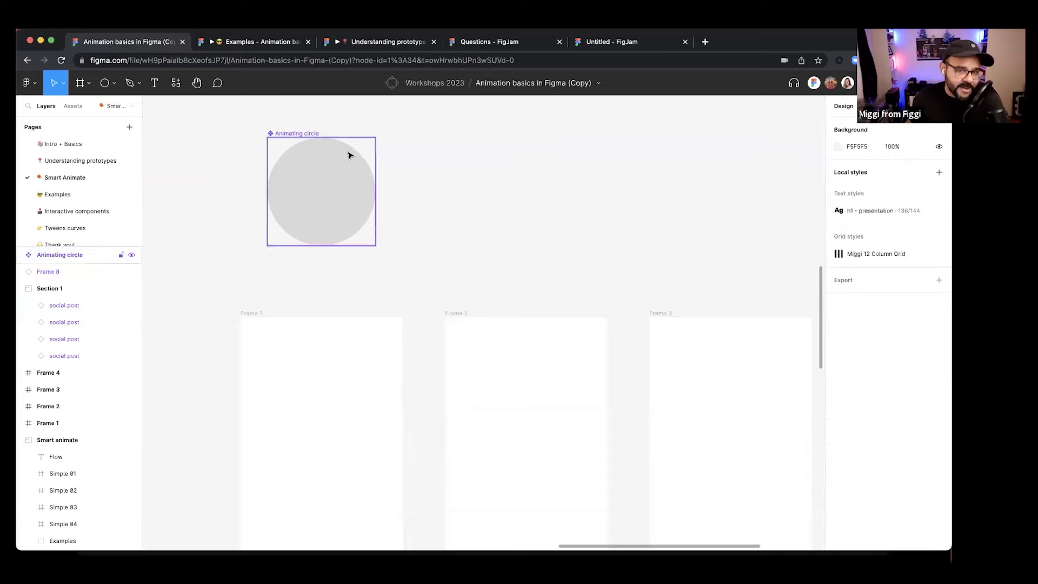
- Duplicate the Animating circle into several copies spread above the frames
{"action": "scroll", "coordinate": [410, 171], "scroll_direction": "left", "scroll_amount": 2}
{"action": "left_click", "coordinate": [352, 194]}
{"action": "scroll", "coordinate": [413, 170], "scroll_direction": "down", "scroll_amount": 2}
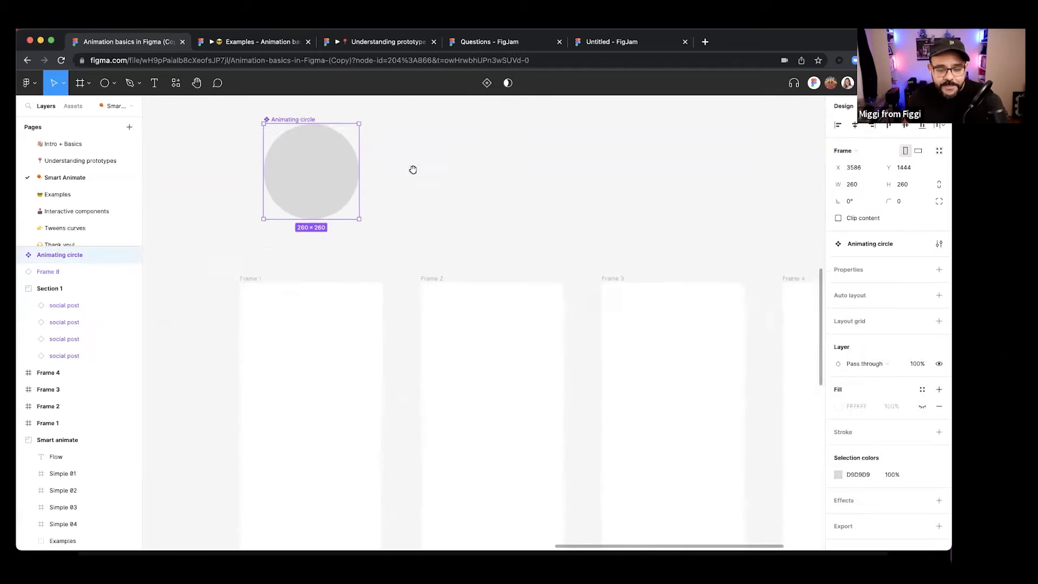
{"action": "scroll", "coordinate": [373, 160], "scroll_direction": "down", "scroll_amount": 3}
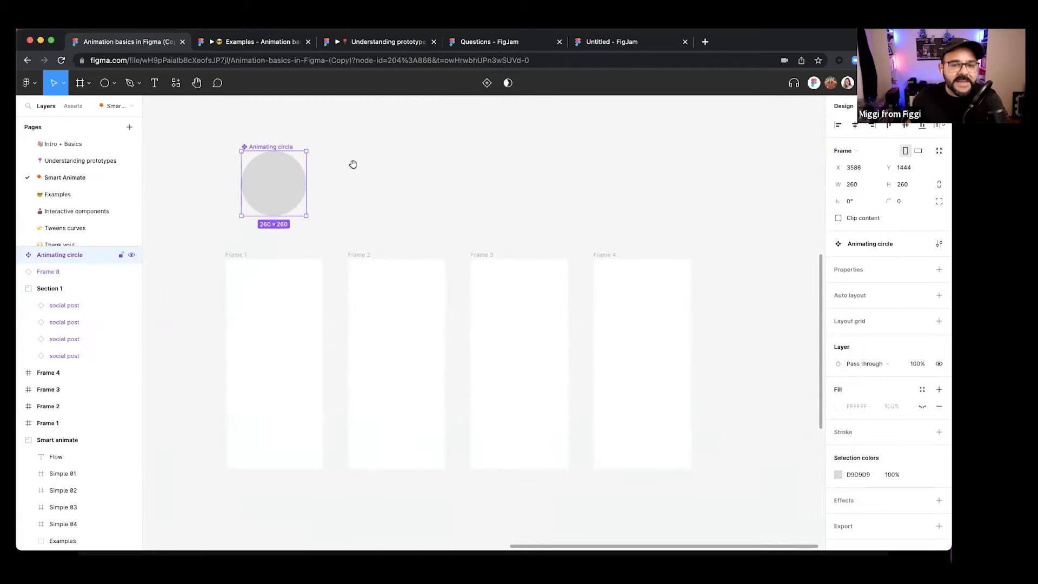
{"action": "scroll", "coordinate": [316, 246], "scroll_direction": "up", "scroll_amount": 2}
{"action": "scroll", "coordinate": [397, 206], "scroll_direction": "up", "scroll_amount": 3}
{"action": "scroll", "coordinate": [387, 208], "scroll_direction": "right", "scroll_amount": 1}
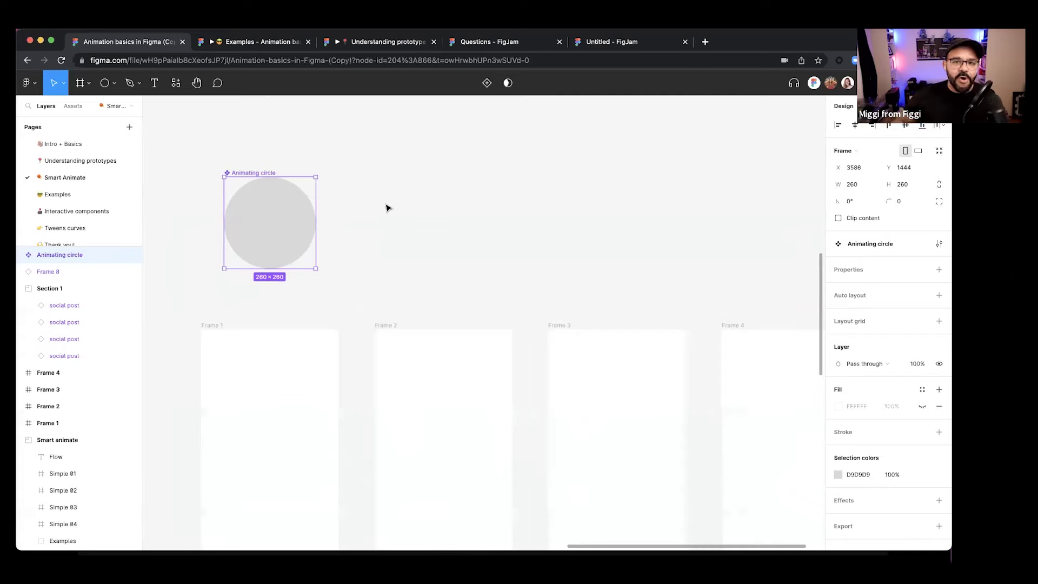
{"action": "scroll", "coordinate": [387, 208], "scroll_direction": "up", "scroll_amount": 1}
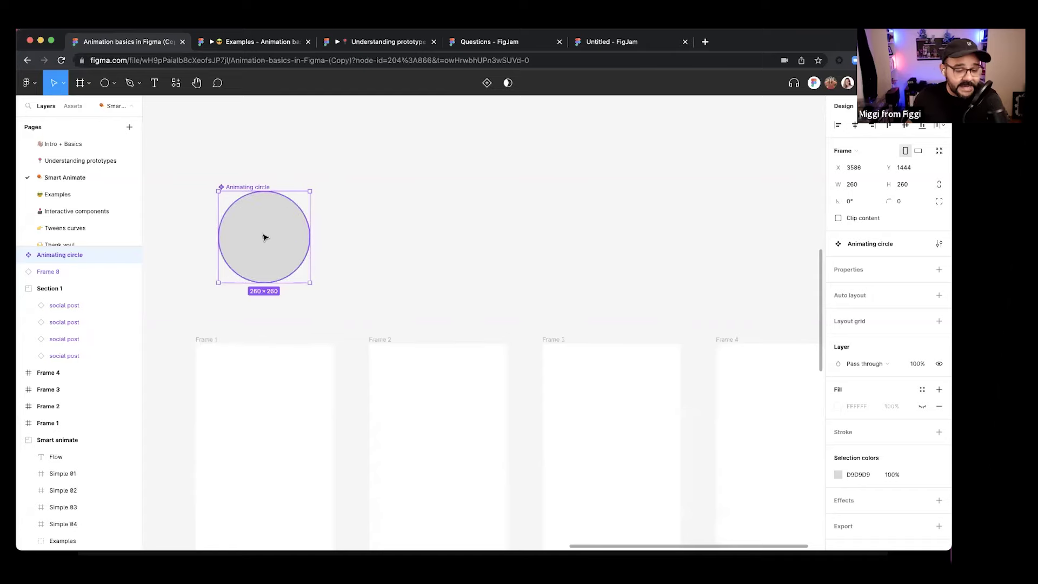
{"action": "key", "text": "super+d"}
{"action": "left_click_drag", "start_coordinate": [258, 243], "coordinate": [271, 222]}
{"action": "left_click_drag", "start_coordinate": [433, 213], "coordinate": [748, 177]}
{"action": "left_click_drag", "start_coordinate": [613, 256], "coordinate": [585, 279]}
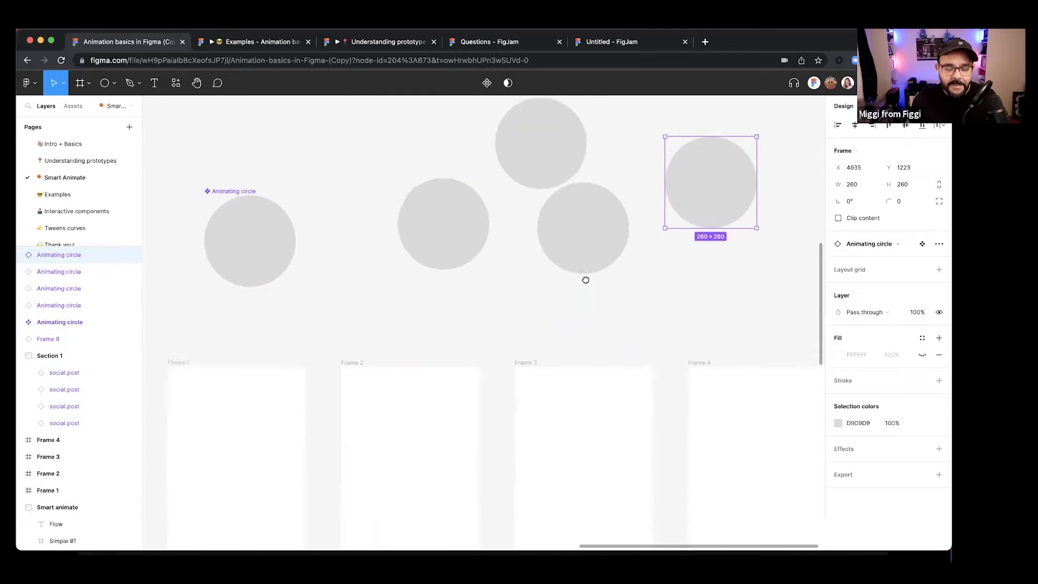
{"action": "scroll", "coordinate": [585, 279], "scroll_direction": "down", "scroll_amount": 2}
{"action": "left_click_drag", "start_coordinate": [465, 255], "coordinate": [414, 167]}
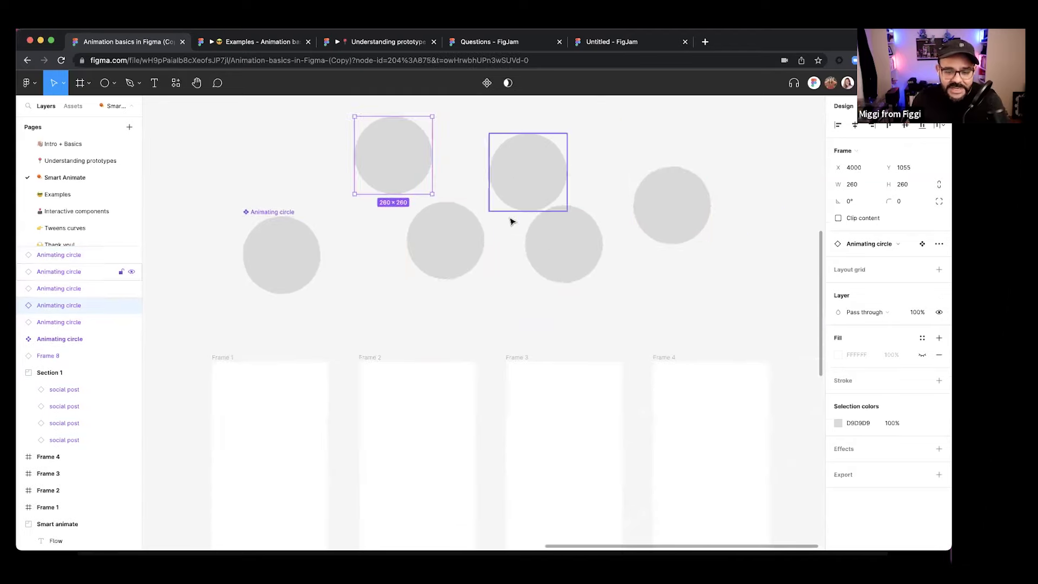
- Experiment on the copies: cut a wedge, enlarge one to 425, fill another red
{"action": "left_click", "coordinate": [283, 257]}
{"action": "scroll", "coordinate": [287, 254], "scroll_direction": "up", "scroll_amount": 2}
{"action": "double_click", "coordinate": [294, 253]}
{"action": "left_click_drag", "start_coordinate": [321, 259], "coordinate": [306, 240]}
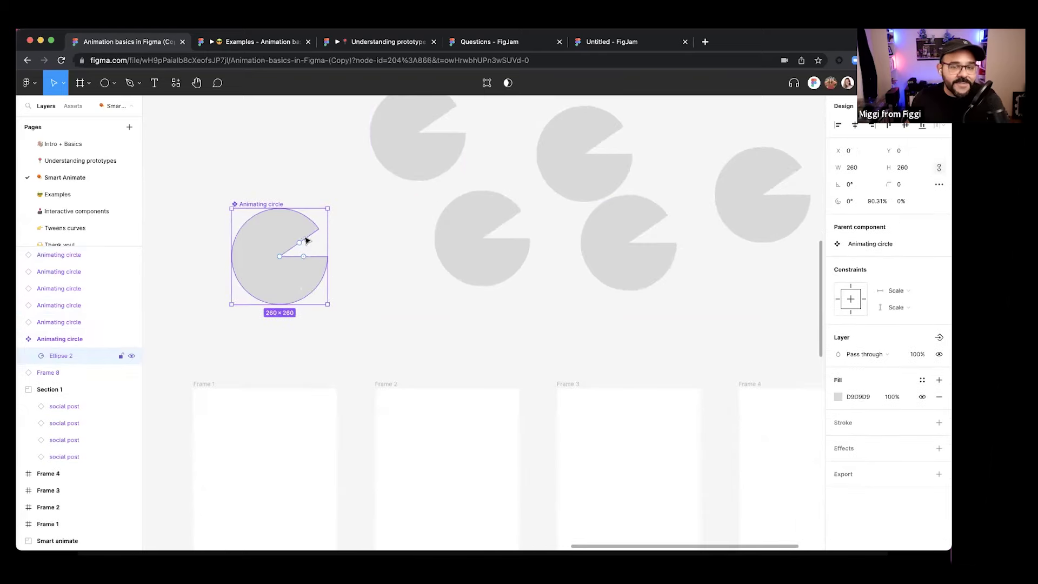
{"action": "scroll", "coordinate": [357, 237], "scroll_direction": "down", "scroll_amount": 1}
{"action": "left_click", "coordinate": [449, 244]}
{"action": "left_click_drag", "start_coordinate": [424, 277], "coordinate": [371, 336]}
{"action": "double_click", "coordinate": [632, 273]}
{"action": "left_click", "coordinate": [839, 381]}
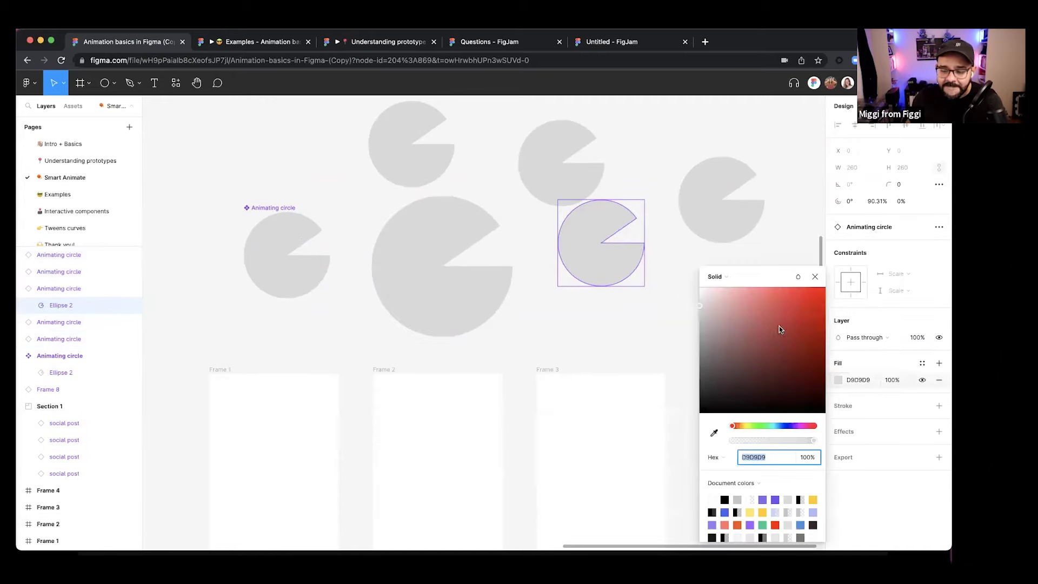
{"action": "left_click", "coordinate": [779, 326]}
{"action": "left_click", "coordinate": [659, 308]}
- Try an 87.5% arc sweep, restore the full circle, then select the five extra copies
{"action": "double_click", "coordinate": [293, 265]}
{"action": "scroll", "coordinate": [293, 265], "scroll_direction": "up", "scroll_amount": 2}
{"action": "mouse_move", "coordinate": [307, 239]}
{"action": "left_mouse_down"}
{"action": "mouse_move", "coordinate": [290, 231]}
{"action": "mouse_move", "coordinate": [254, 243]}
{"action": "mouse_move", "coordinate": [311, 243]}
{"action": "mouse_move", "coordinate": [292, 236]}
{"action": "mouse_move", "coordinate": [319, 250]}
{"action": "mouse_move", "coordinate": [294, 225]}
{"action": "mouse_move", "coordinate": [324, 250]}
{"action": "left_mouse_up"}
{"action": "left_click", "coordinate": [379, 291]}
{"action": "scroll", "coordinate": [380, 292], "scroll_direction": "down", "scroll_amount": 2}
{"action": "scroll", "coordinate": [380, 291], "scroll_direction": "down", "scroll_amount": 3}
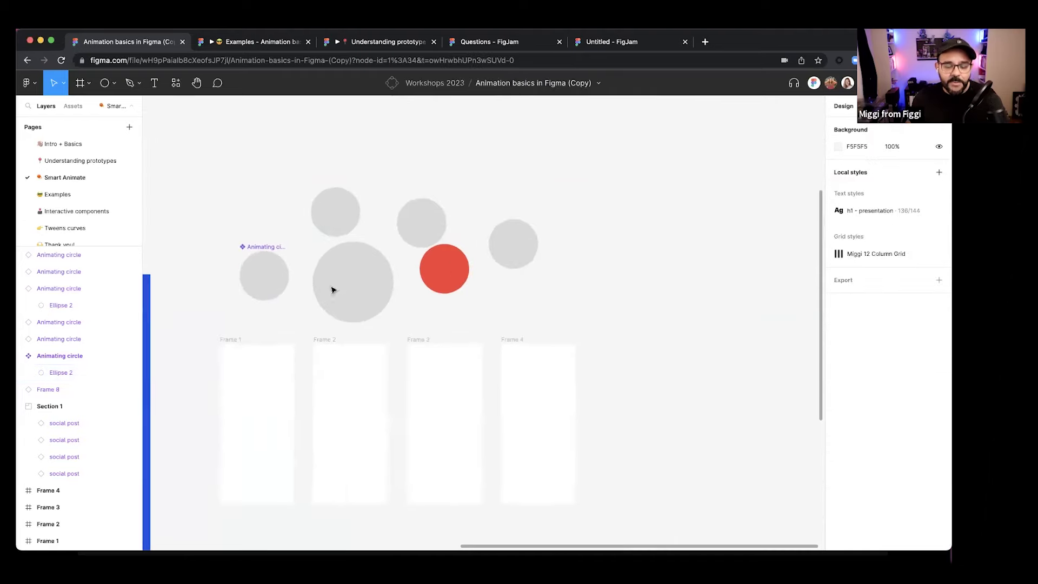
{"action": "left_click_drag", "start_coordinate": [328, 158], "coordinate": [513, 282]}
- Delete the five extra circle copies, leaving only the Animating circle component
{"action": "key", "text": "Delete"}
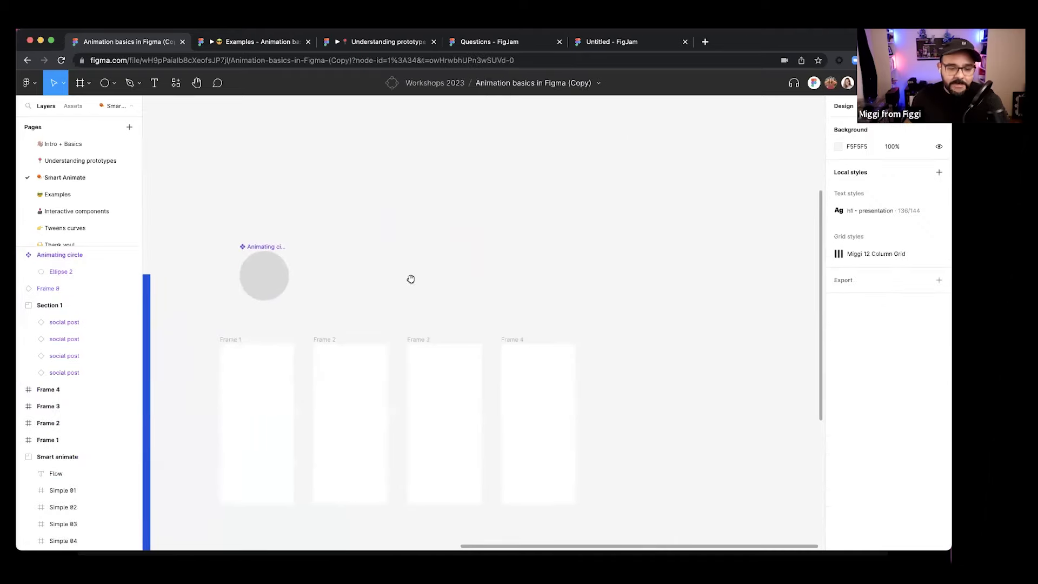
{"action": "scroll", "coordinate": [327, 203], "scroll_direction": "down", "scroll_amount": 2}
{"action": "scroll", "coordinate": [383, 201], "scroll_direction": "up", "scroll_amount": 2}
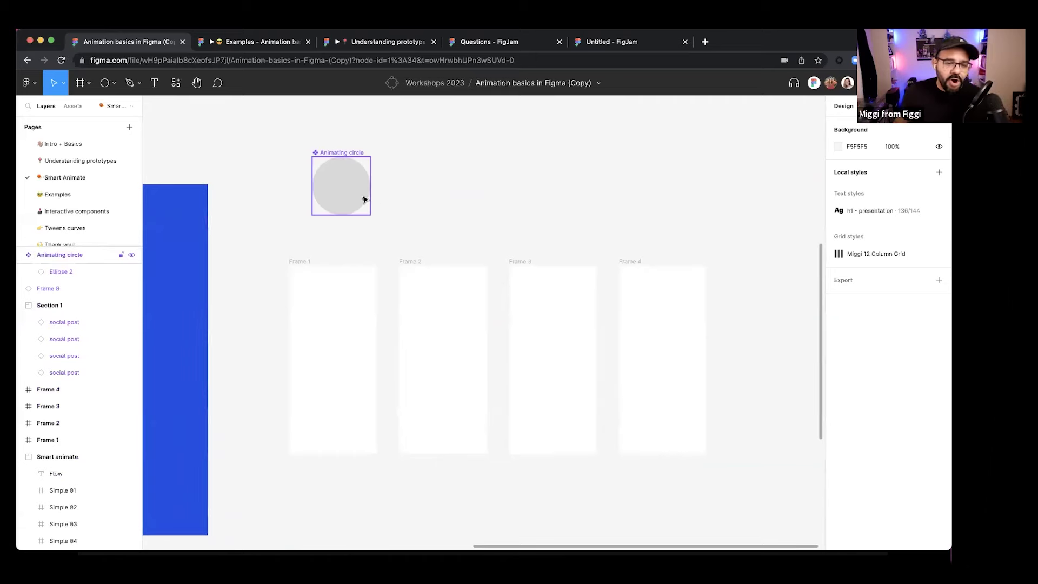
{"action": "left_click", "coordinate": [339, 188]}
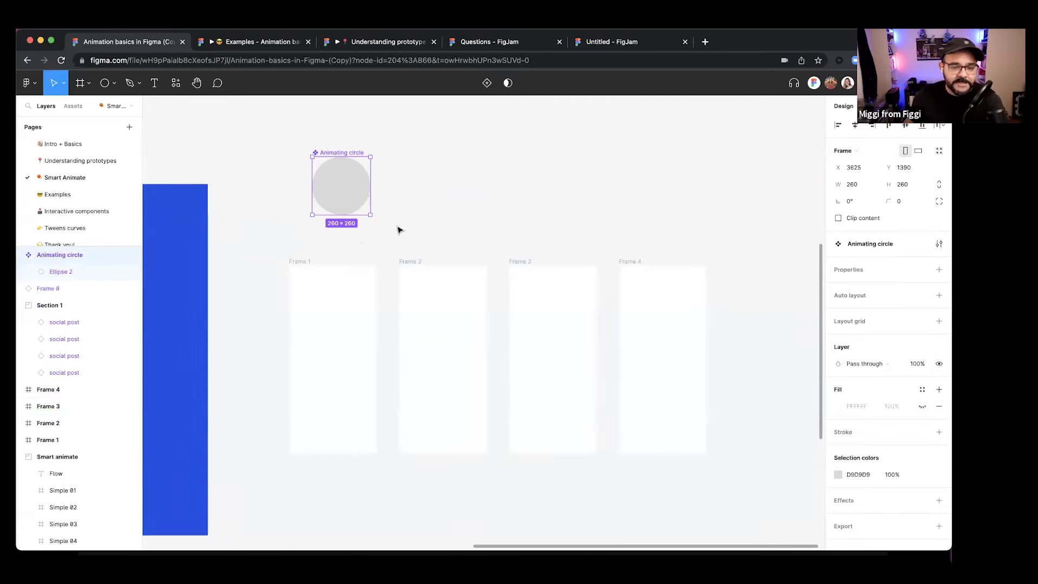
{"action": "scroll", "coordinate": [411, 197], "scroll_direction": "left", "scroll_amount": 2}
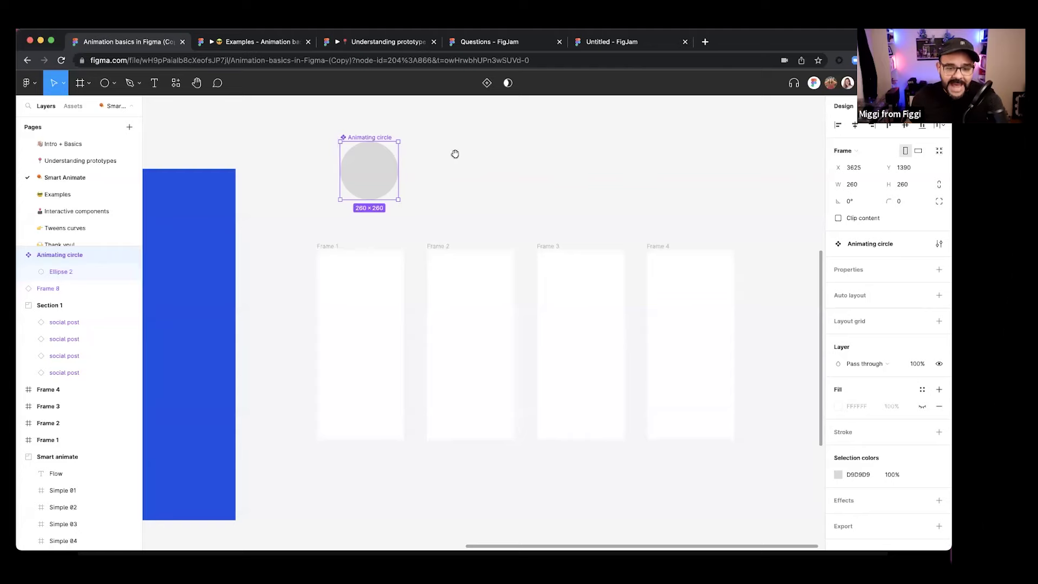
{"action": "scroll", "coordinate": [454, 155], "scroll_direction": "up", "scroll_amount": 3}
- Draw a grey 377×290 rectangle beside the Animating circle
{"action": "left_click", "coordinate": [113, 85]}
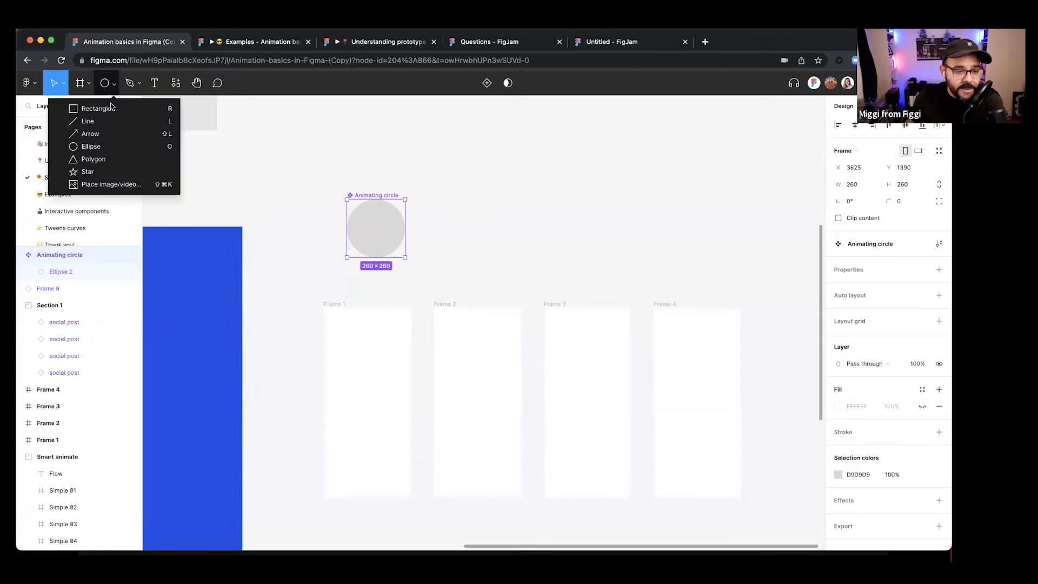
{"action": "left_click", "coordinate": [103, 108]}
{"action": "left_click_drag", "start_coordinate": [467, 213], "coordinate": [503, 207]}
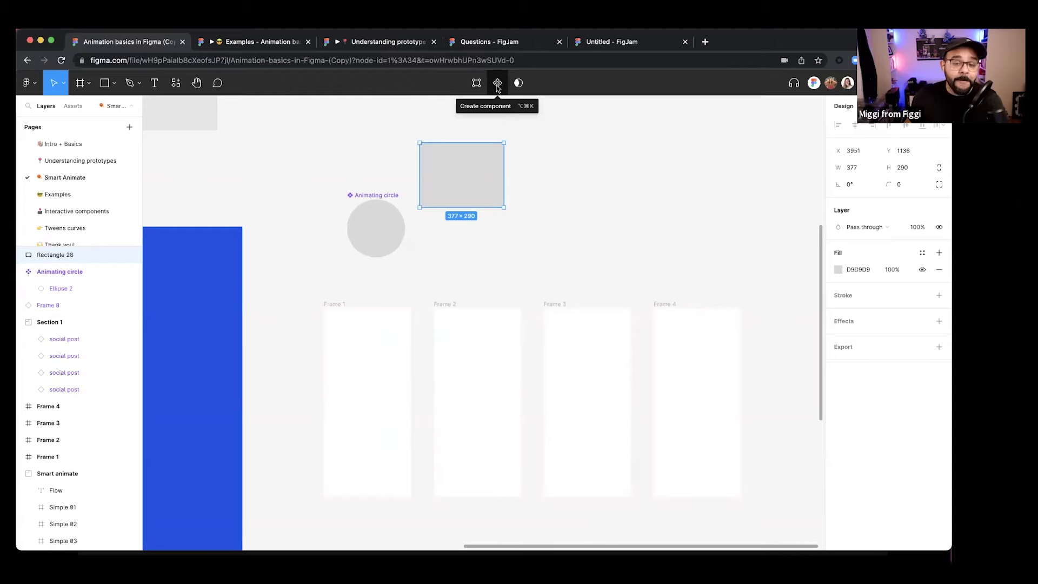
{"action": "left_click", "coordinate": [545, 146]}
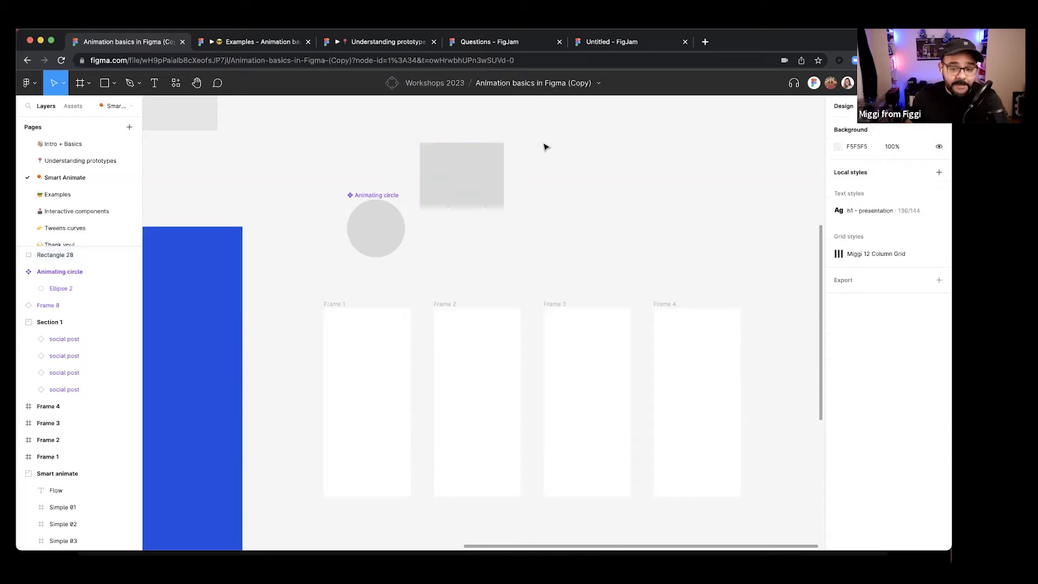
{"action": "left_click", "coordinate": [492, 148]}
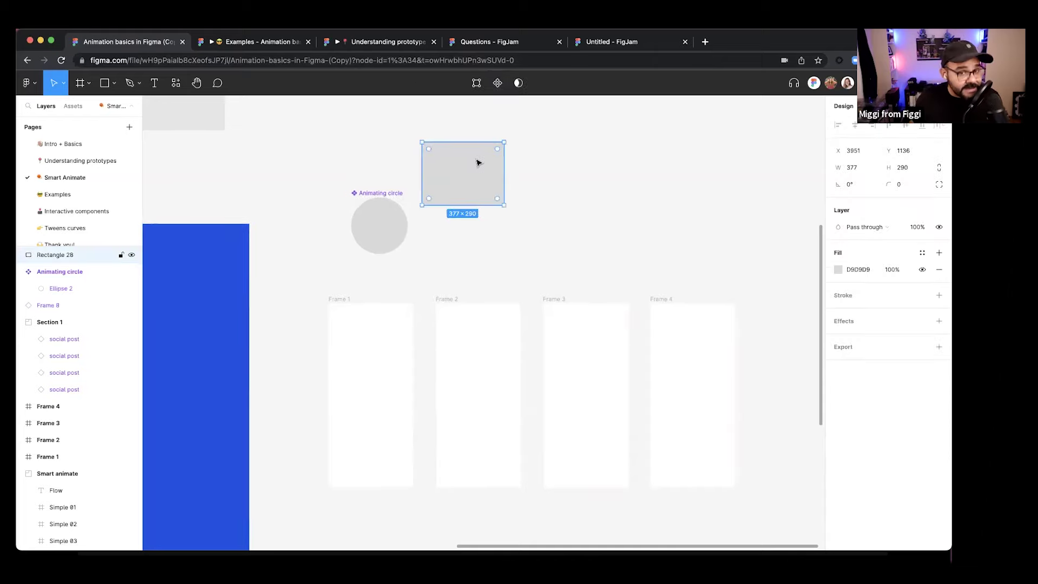
{"action": "left_click", "coordinate": [553, 160]}
{"action": "left_click", "coordinate": [485, 168]}
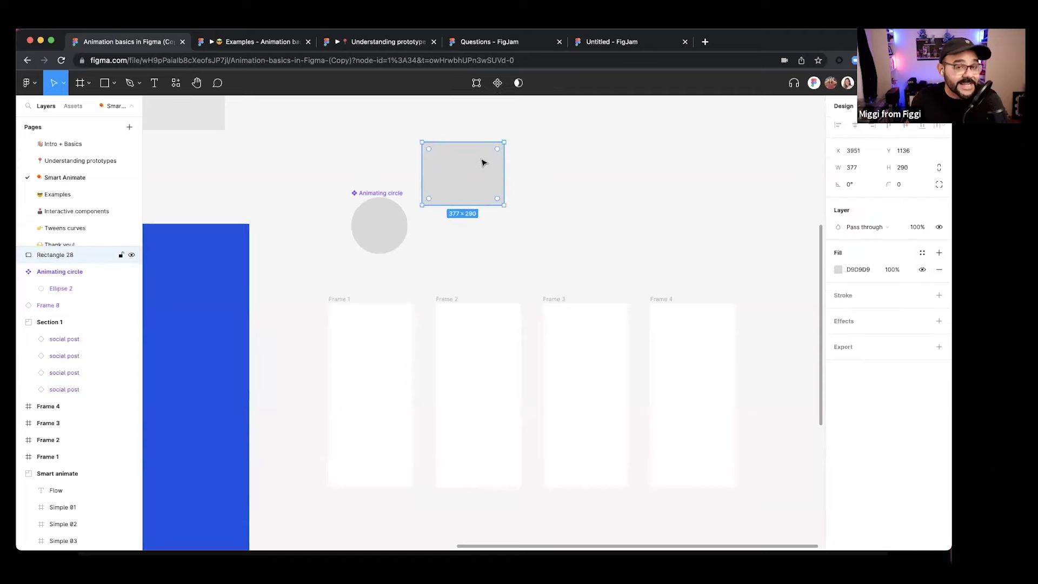
- Make the rectangle a component, place it beside the circle, and name it 'Animating Rectangle'
{"action": "left_click", "coordinate": [498, 86]}
{"action": "left_click_drag", "start_coordinate": [458, 156], "coordinate": [460, 212]}
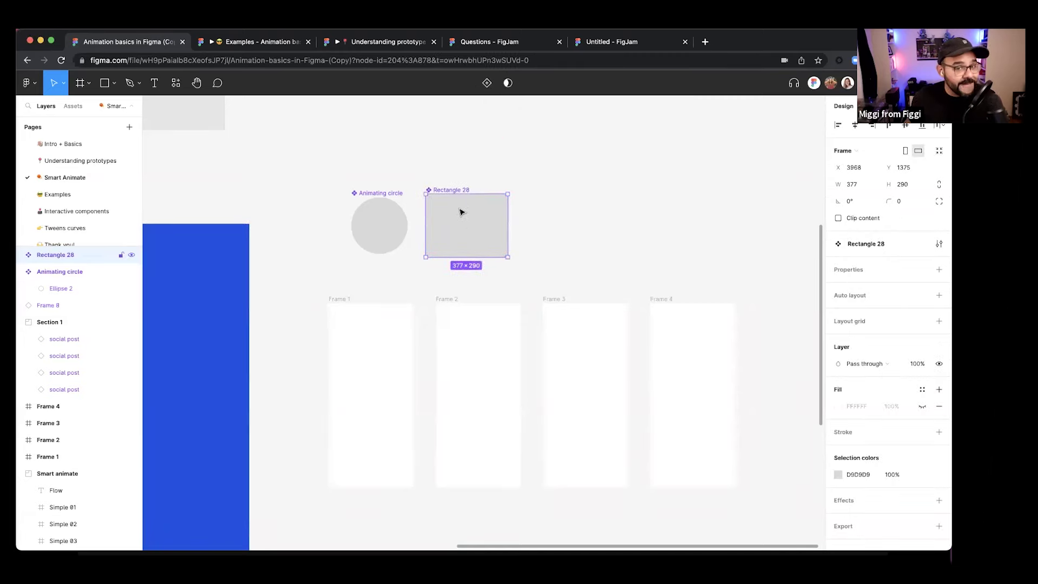
{"action": "scroll", "coordinate": [460, 212], "scroll_direction": "up", "scroll_amount": 2}
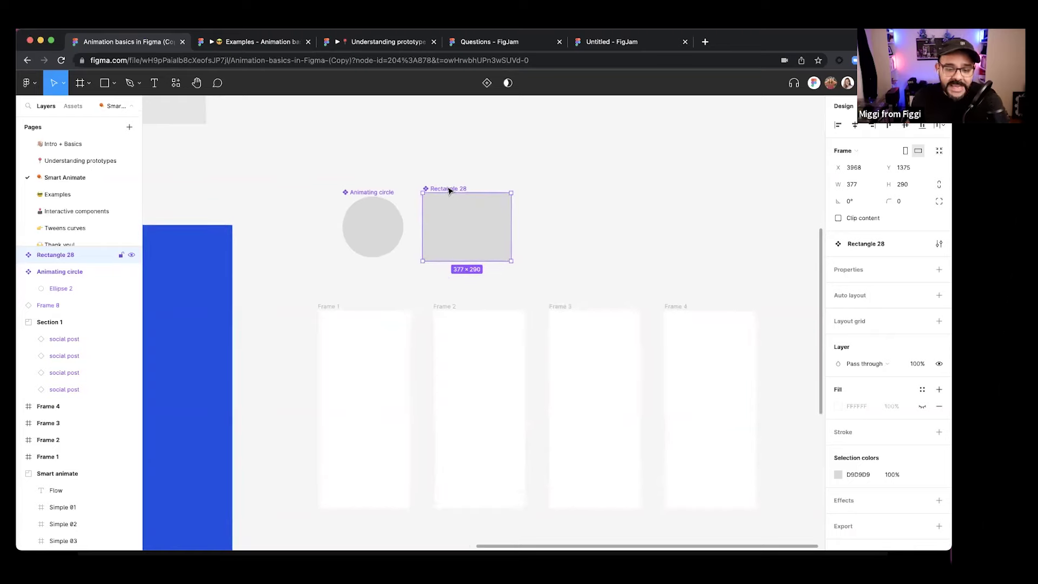
{"action": "double_click", "coordinate": [448, 188]}
{"action": "type", "text": "Animating"}
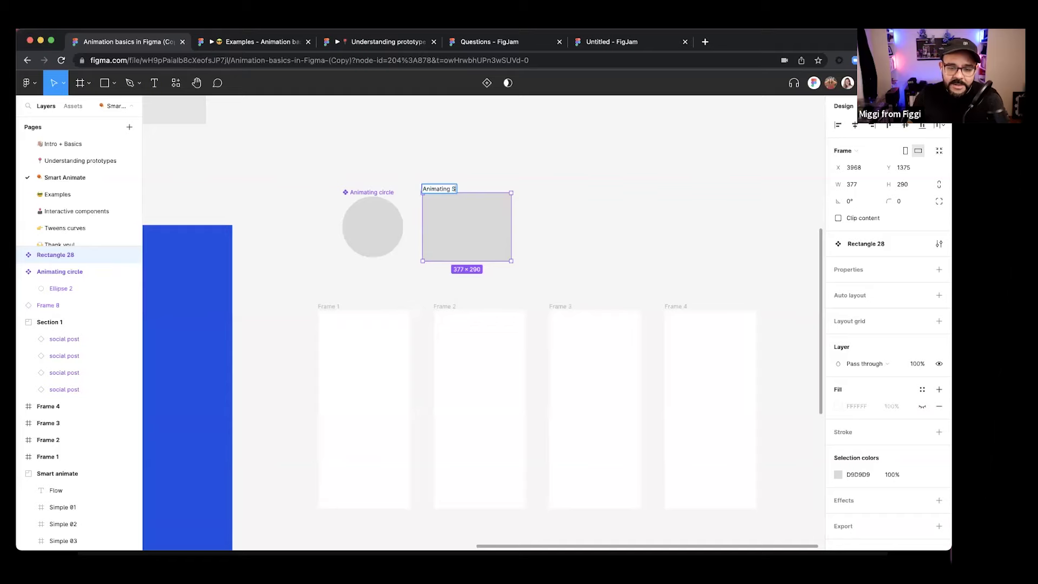
{"action": "type", "text": " REc"}
{"action": "key", "text": "BackSpace"}
{"action": "key", "text": "BackSpace"}
{"action": "type", "text": "ectangle"}
{"action": "key", "text": "Return"}
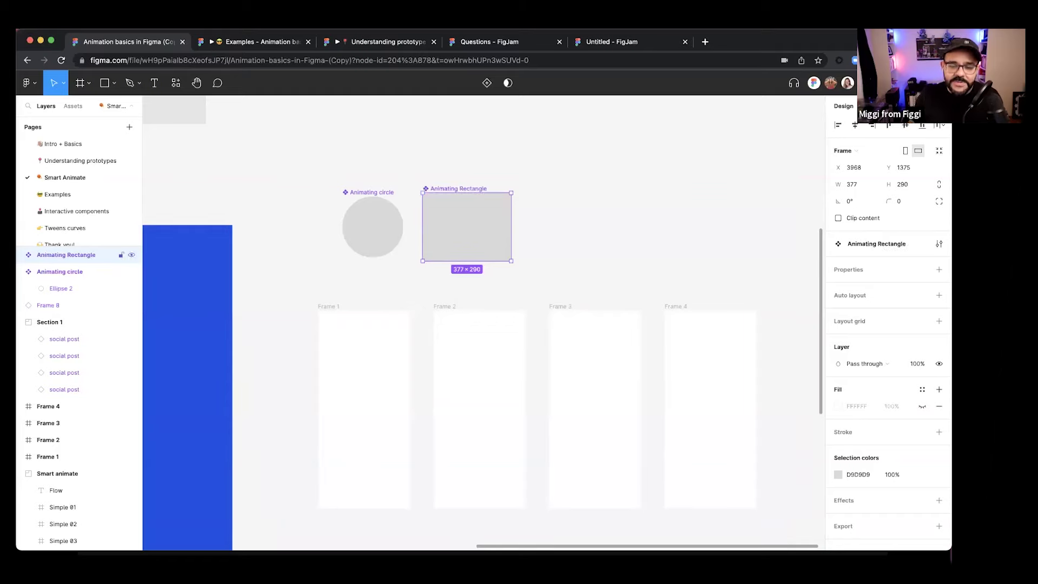
{"action": "left_click", "coordinate": [473, 149]}
{"action": "scroll", "coordinate": [480, 162], "scroll_direction": "down", "scroll_amount": 1}
{"action": "scroll", "coordinate": [480, 162], "scroll_direction": "right", "scroll_amount": 1}
{"action": "scroll", "coordinate": [437, 249], "scroll_direction": "down", "scroll_amount": 1}
{"action": "scroll", "coordinate": [437, 248], "scroll_direction": "right", "scroll_amount": 1}
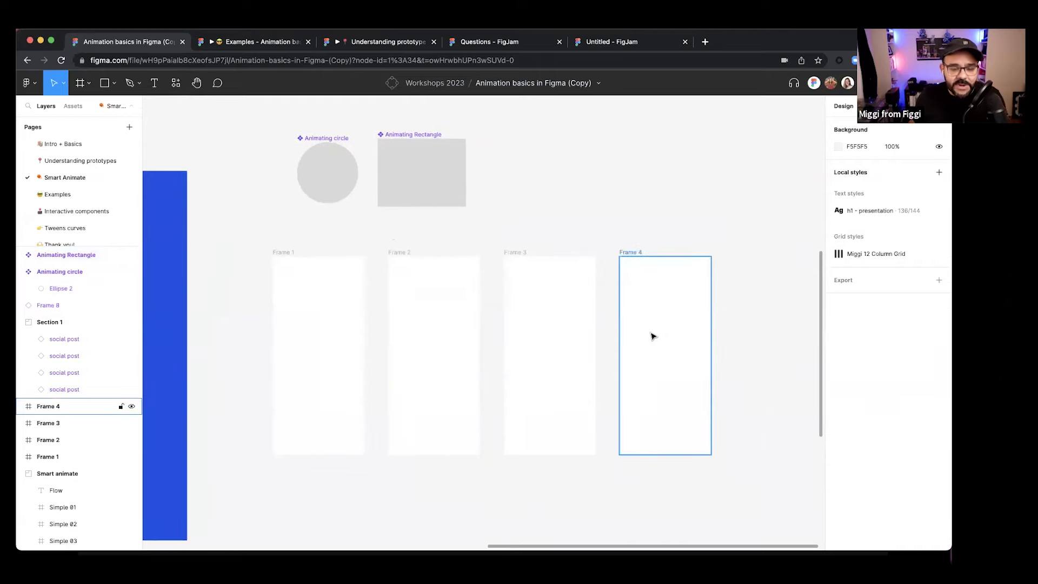
- Copy the circle into Frame 1, then delete the four circle copies across the frames
{"action": "left_click", "coordinate": [306, 178]}
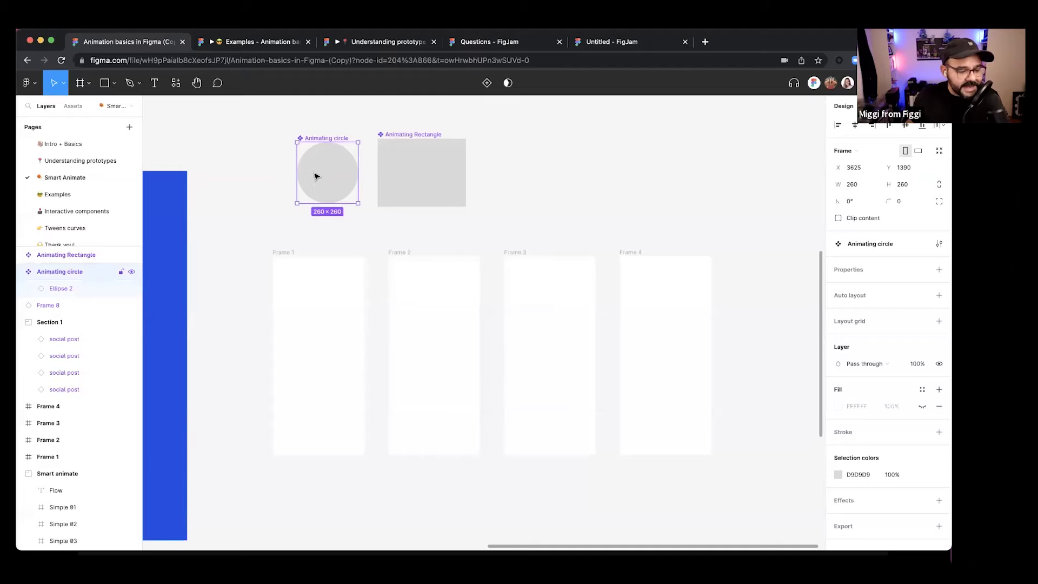
{"action": "left_click_drag", "start_coordinate": [322, 169], "coordinate": [656, 364]}
{"action": "left_click_drag", "start_coordinate": [238, 296], "coordinate": [665, 375]}
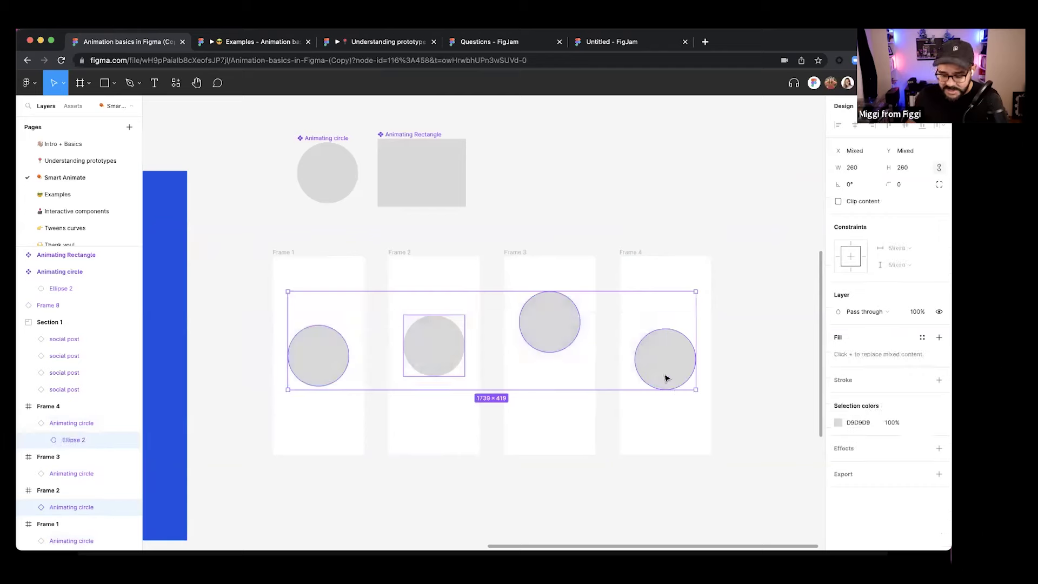
{"action": "key", "text": "Delete"}
- Shift the Animating circle left with the rectangle beside it, and clear Frame 1's circle
{"action": "scroll", "coordinate": [405, 286], "scroll_direction": "left", "scroll_amount": 3}
{"action": "scroll", "coordinate": [405, 287], "scroll_direction": "up", "scroll_amount": 1}
{"action": "left_click_drag", "start_coordinate": [406, 218], "coordinate": [384, 221]}
{"action": "left_click_drag", "start_coordinate": [459, 203], "coordinate": [445, 197]}
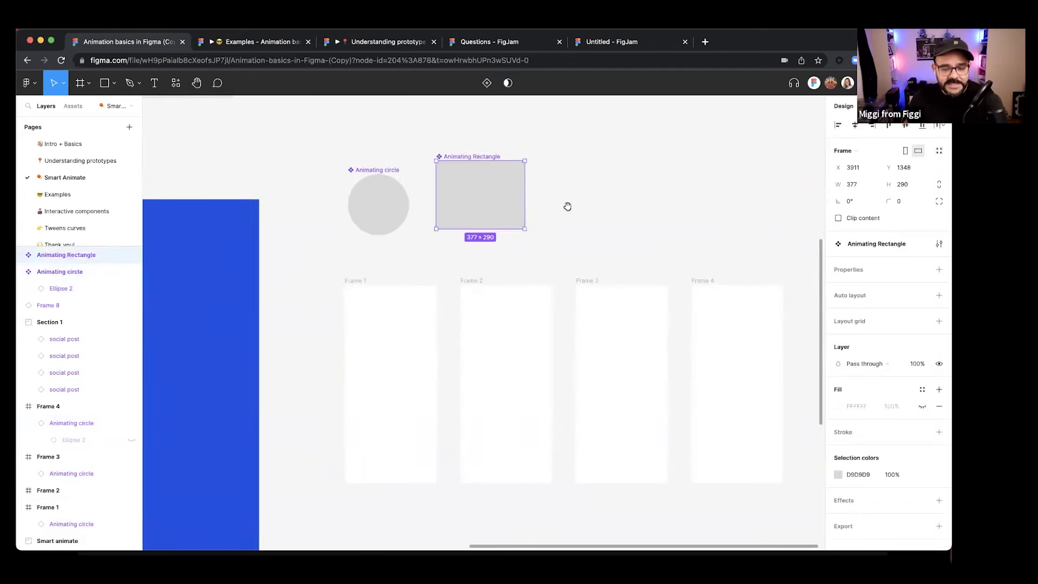
{"action": "scroll", "coordinate": [432, 281], "scroll_direction": "right", "scroll_amount": 3}
{"action": "scroll", "coordinate": [433, 281], "scroll_direction": "down", "scroll_amount": 1}
{"action": "left_click_drag", "start_coordinate": [271, 310], "coordinate": [346, 414]}
{"action": "key", "text": "Delete"}
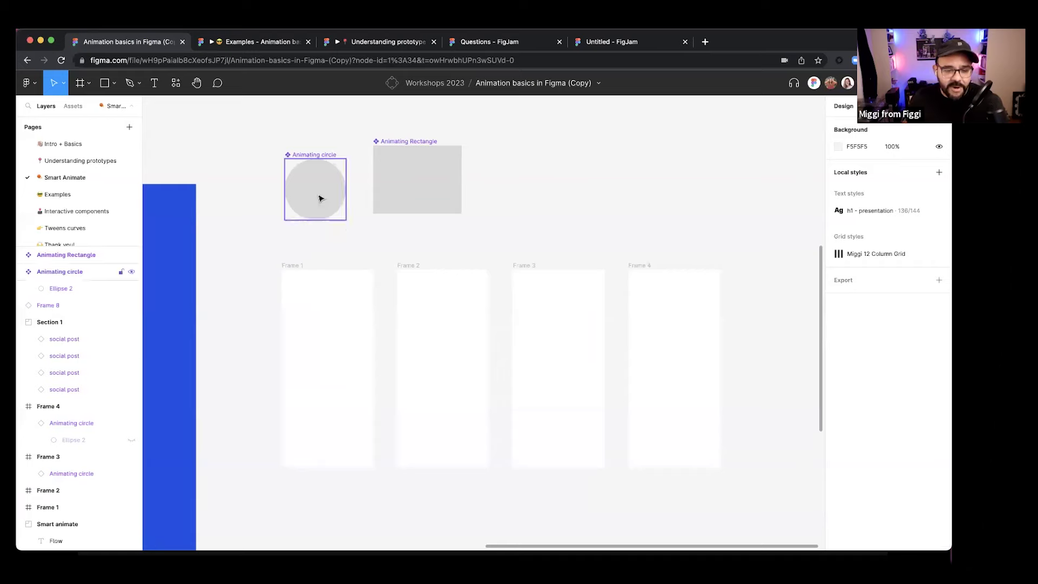
- Place circles at Frame 1's bottom and Frame 4's top, deleting an extra hidden circle in Frame 4
{"action": "left_click_drag", "start_coordinate": [317, 188], "coordinate": [555, 432]}
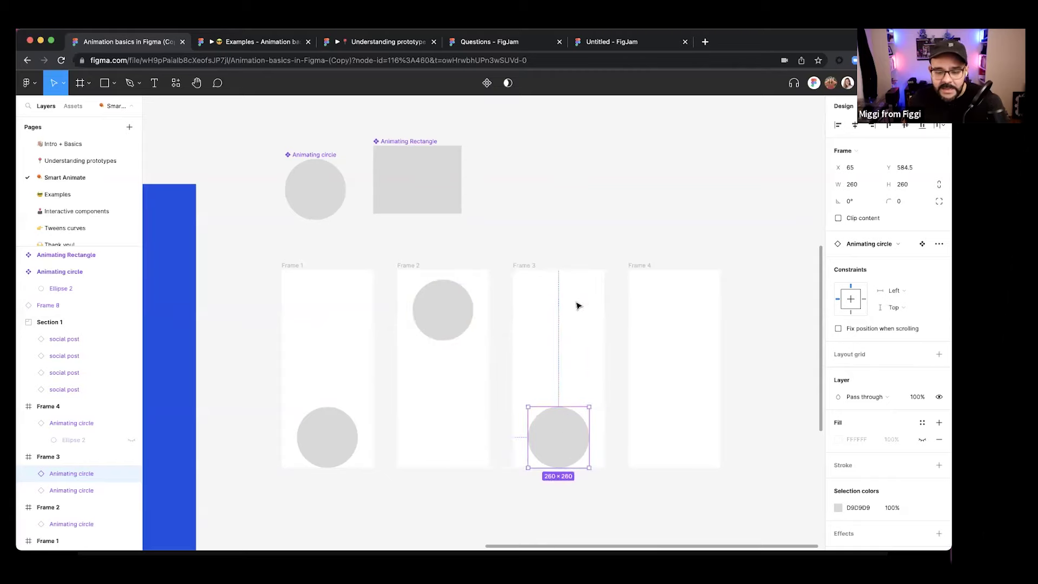
{"action": "left_click_drag", "start_coordinate": [567, 451], "coordinate": [674, 323]}
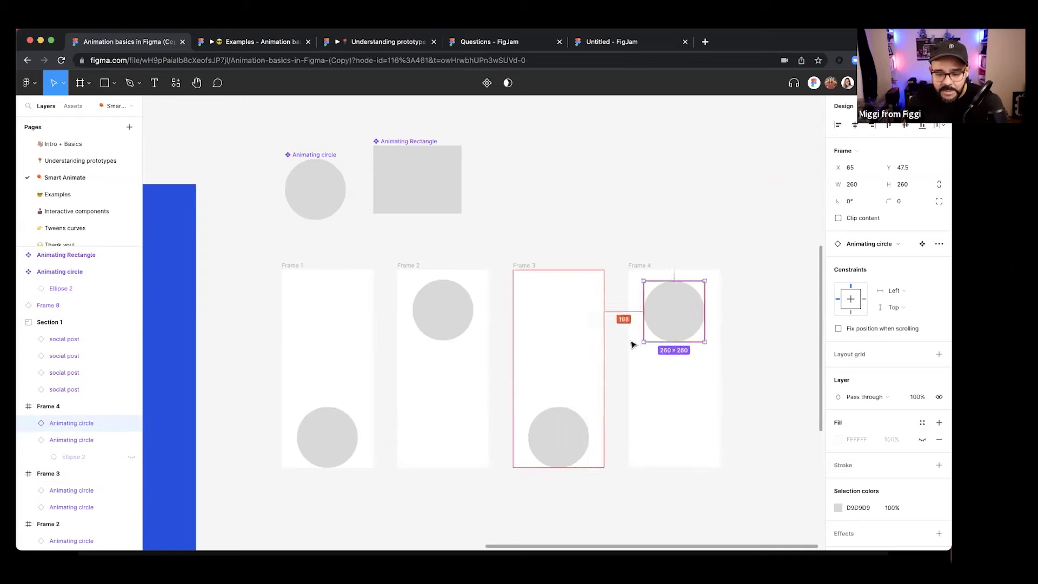
{"action": "left_click", "coordinate": [551, 331]}
{"action": "scroll", "coordinate": [559, 329], "scroll_direction": "left", "scroll_amount": 2}
{"action": "key", "text": "Escape"}
{"action": "key", "text": "ctrl+y"}
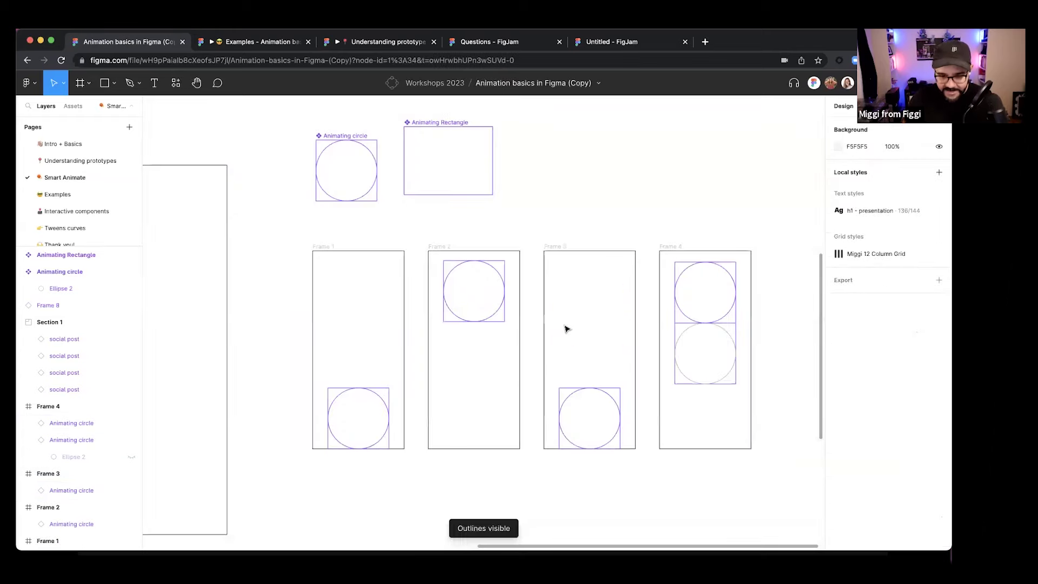
{"action": "key", "text": "ctrl+y"}
{"action": "left_click", "coordinate": [726, 344]}
{"action": "key", "text": "Delete"}
{"action": "scroll", "coordinate": [697, 356], "scroll_direction": "right", "scroll_amount": 2}
{"action": "left_click", "coordinate": [343, 427]}
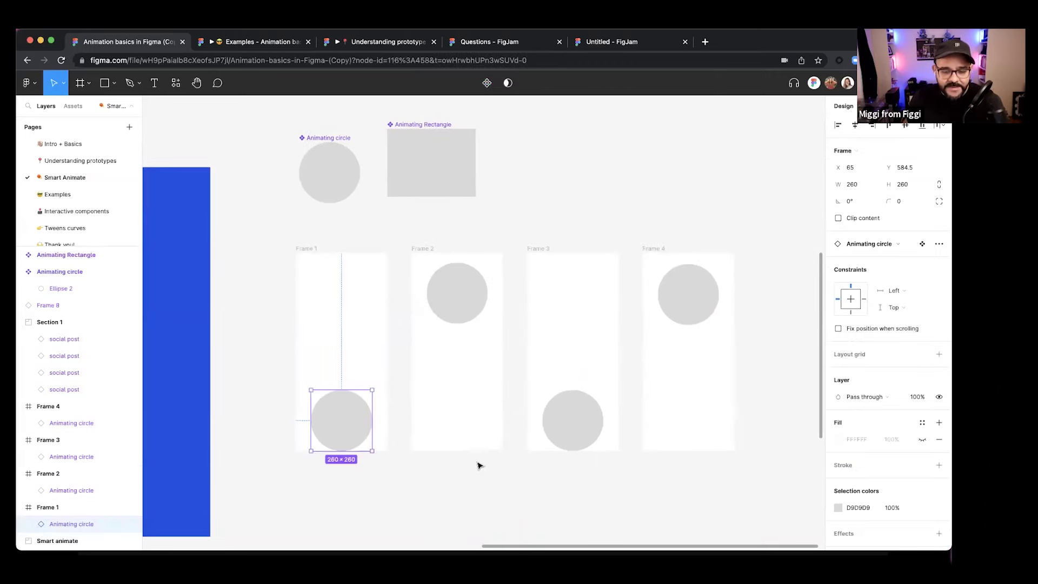
{"action": "scroll", "coordinate": [456, 422], "scroll_direction": "right", "scroll_amount": 1}
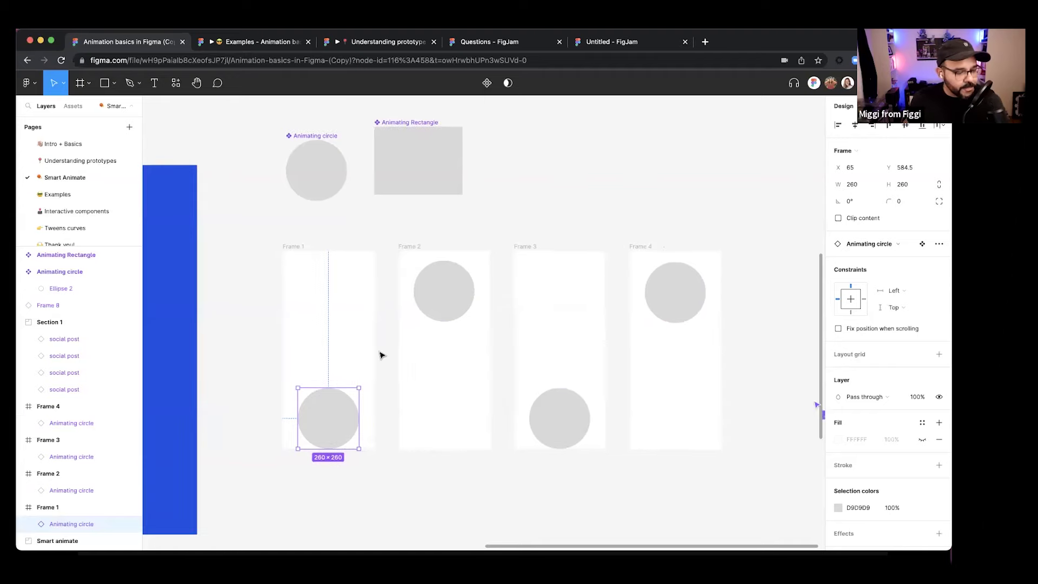
{"action": "scroll", "coordinate": [387, 345], "scroll_direction": "down", "scroll_amount": 1}
{"action": "scroll", "coordinate": [387, 345], "scroll_direction": "right", "scroll_amount": 1}
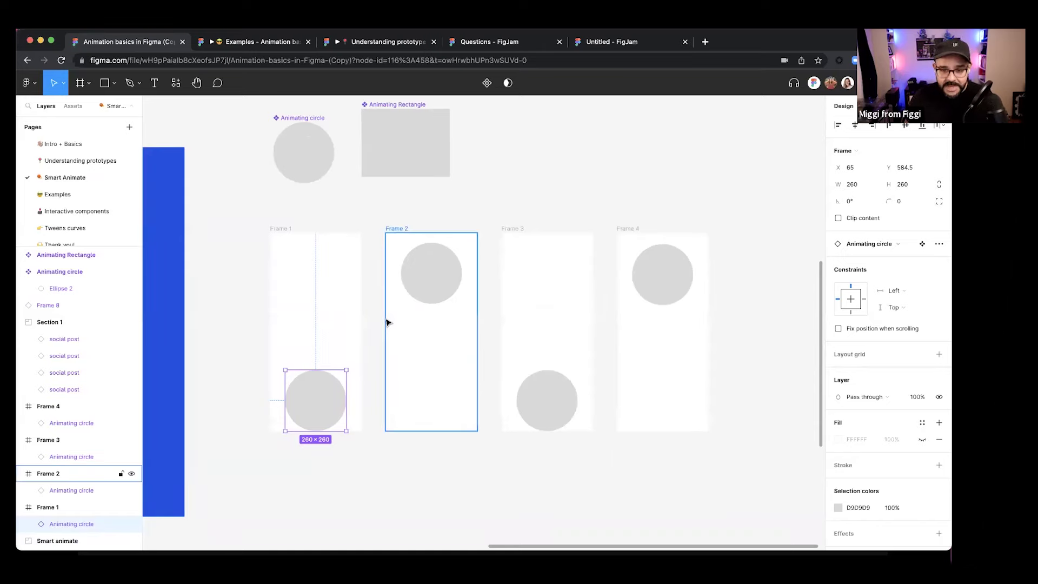
- Open the keyboard shortcuts reference by searching 'key' in command search, then close it
{"action": "key", "text": "super+slash"}
{"action": "type", "text": "key"}
{"action": "key", "text": "Return"}
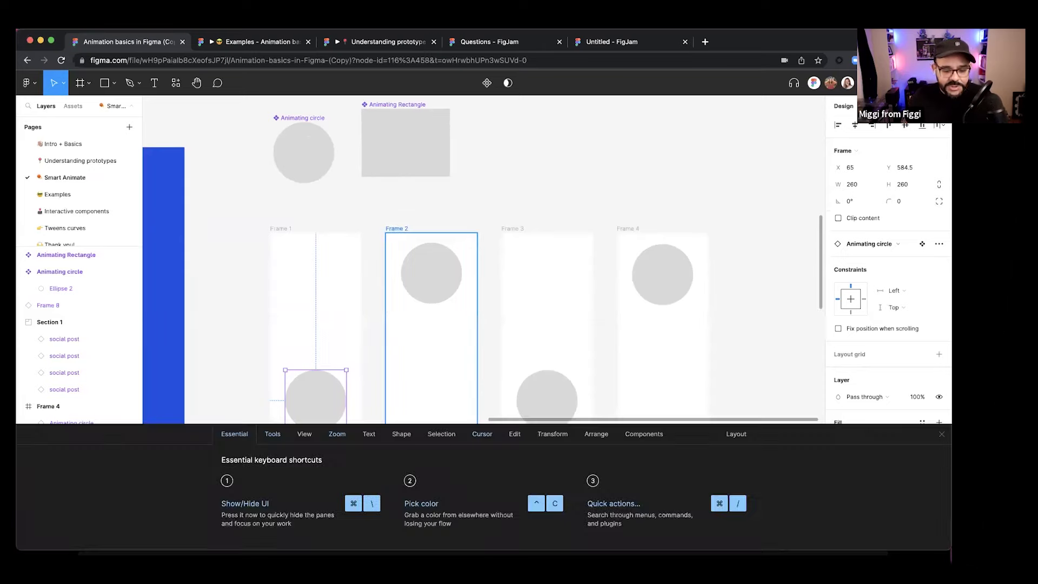
{"action": "left_click", "coordinate": [940, 435]}
- Open and close the main menu, then select the lower circle in Frame 1
{"action": "left_click", "coordinate": [34, 85]}
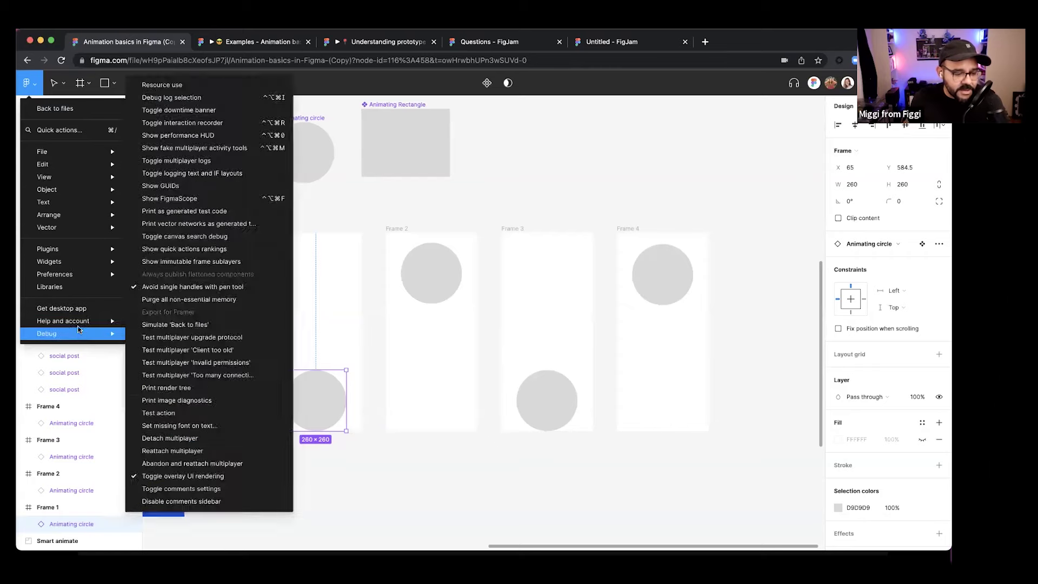
{"action": "mouse_move", "coordinate": [81, 322]}
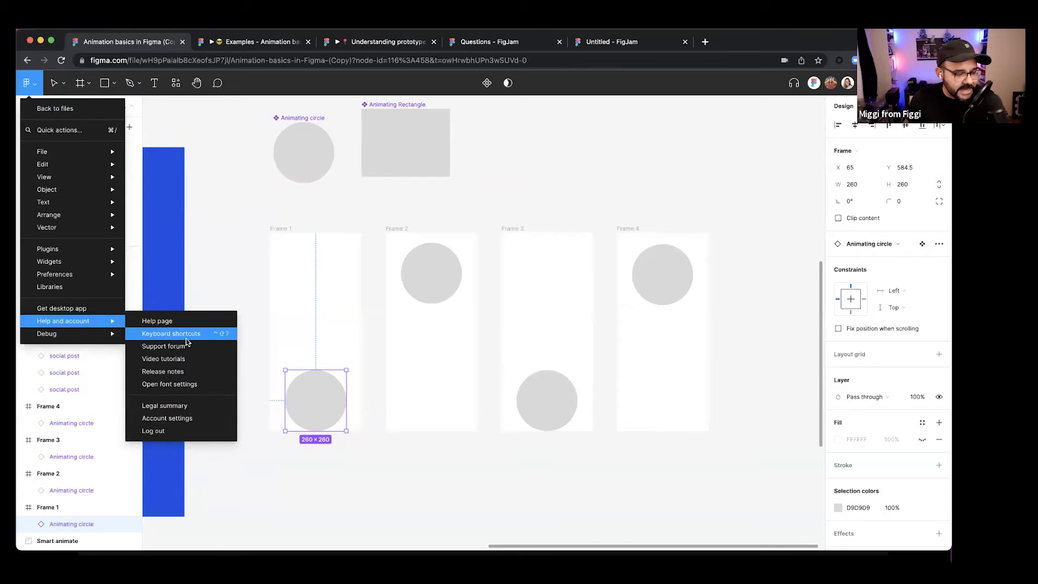
{"action": "left_click", "coordinate": [283, 457]}
{"action": "left_click", "coordinate": [264, 463]}
{"action": "scroll", "coordinate": [265, 463], "scroll_direction": "right", "scroll_amount": 1}
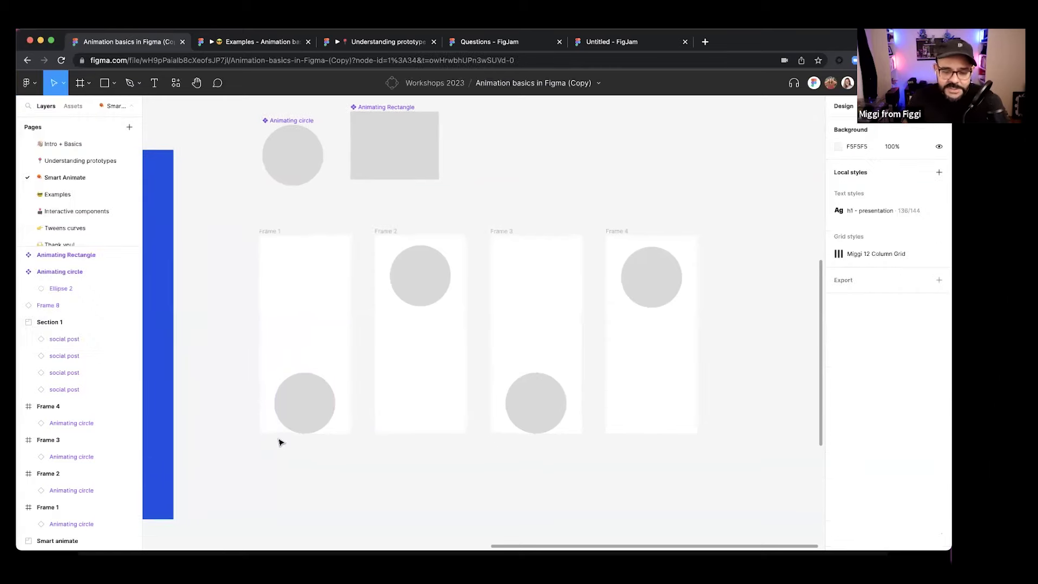
{"action": "left_click", "coordinate": [302, 417]}
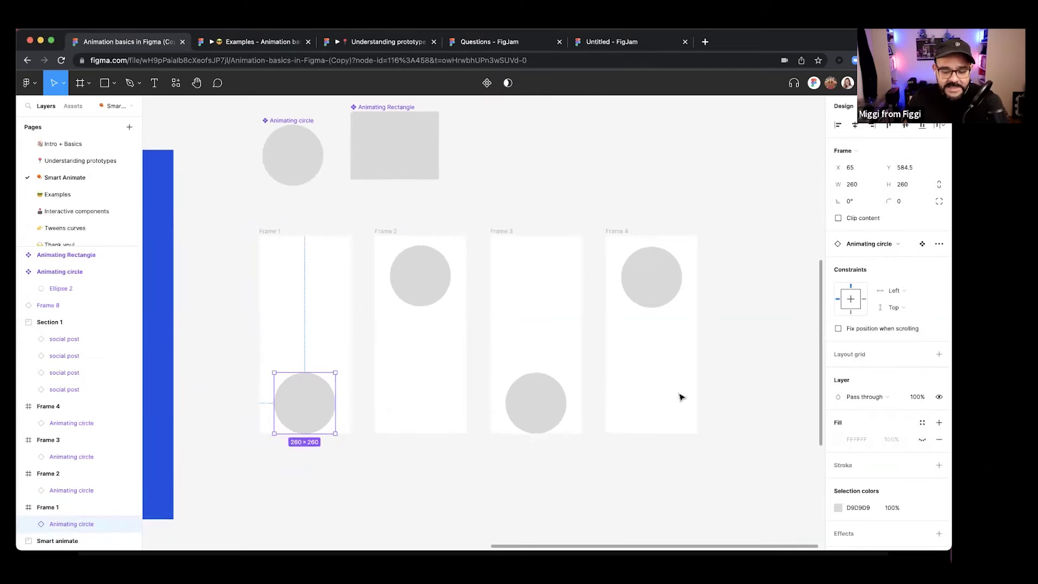
- Select all four frames, deselect, then nudge the Animating Rectangle and circle components
{"action": "scroll", "coordinate": [87, 303], "scroll_direction": "down", "scroll_amount": 5}
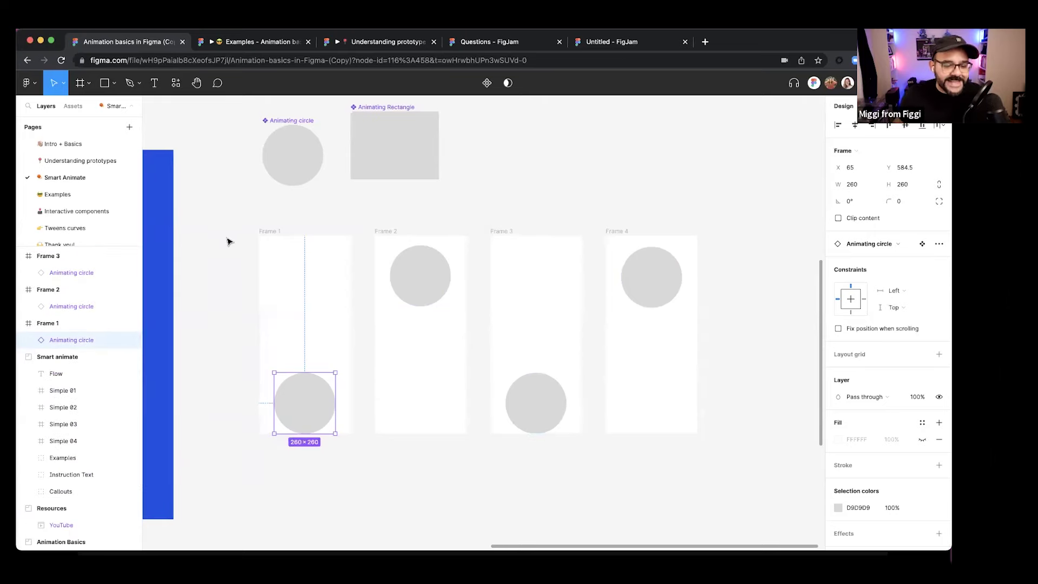
{"action": "left_click_drag", "start_coordinate": [225, 220], "coordinate": [781, 478]}
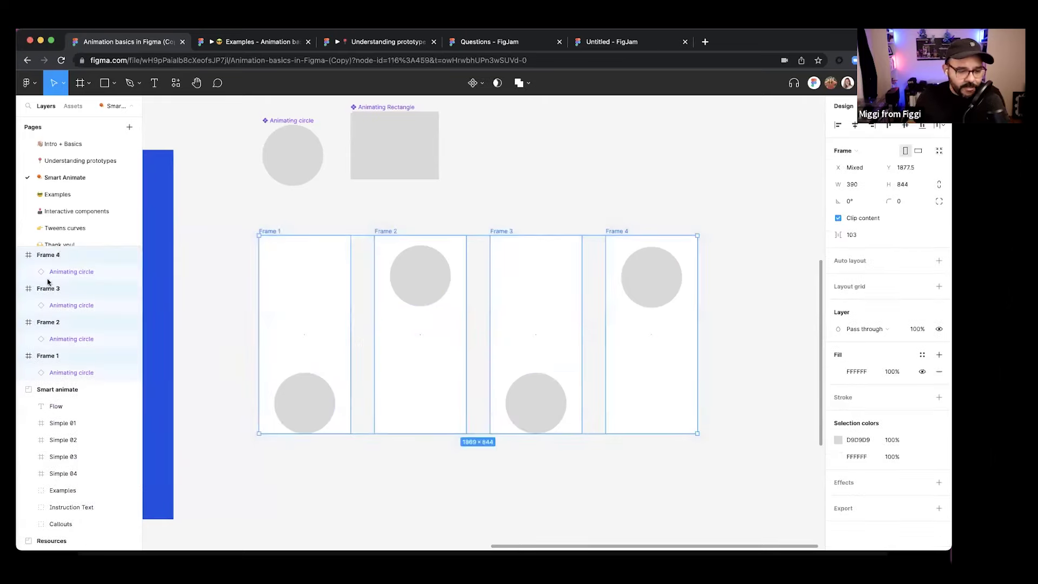
{"action": "scroll", "coordinate": [57, 254], "scroll_direction": "down", "scroll_amount": 2}
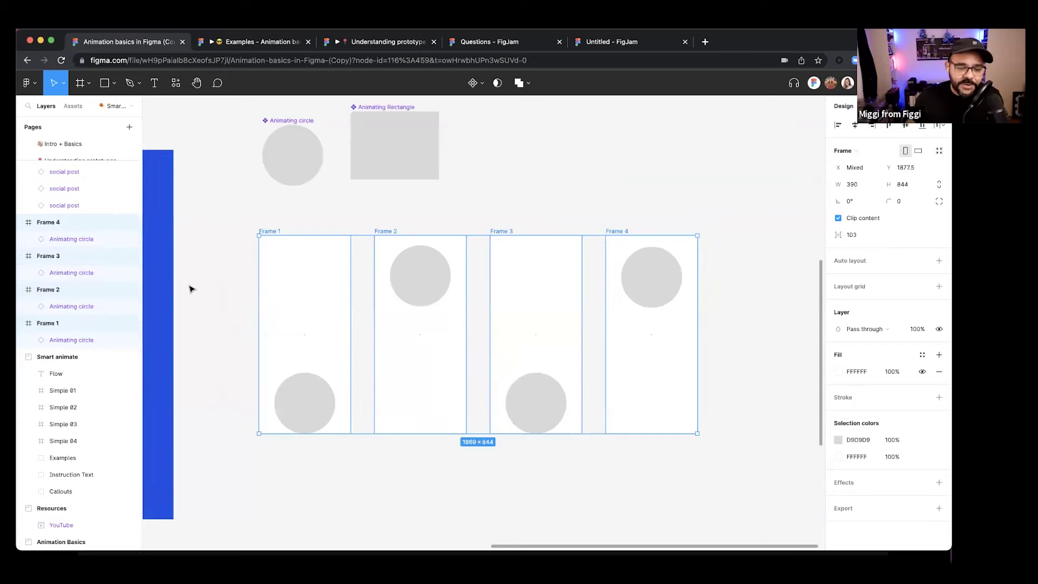
{"action": "left_click", "coordinate": [209, 297]}
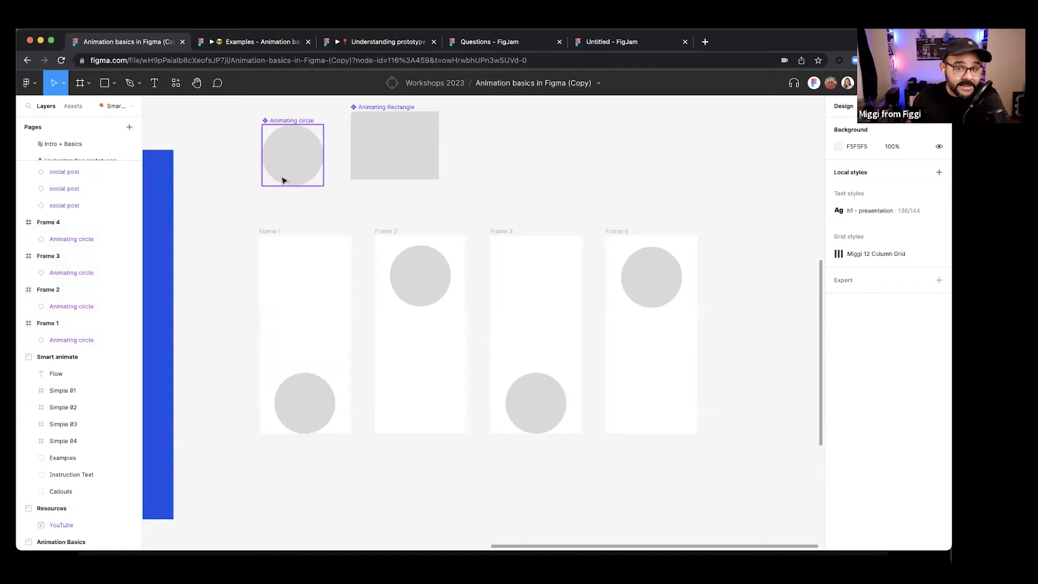
{"action": "left_click_drag", "start_coordinate": [381, 149], "coordinate": [408, 148]}
{"action": "left_click_drag", "start_coordinate": [316, 157], "coordinate": [304, 162]}
- Select the frame circles and switch to Prototype settings with Shift+E, bringing the frames into view
{"action": "scroll", "coordinate": [257, 186], "scroll_direction": "up", "scroll_amount": 1}
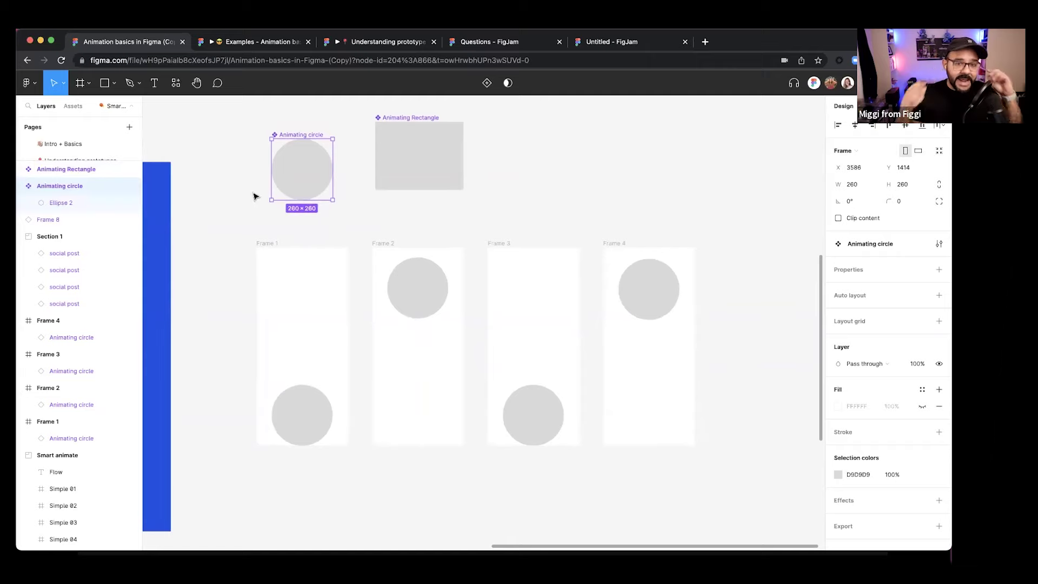
{"action": "scroll", "coordinate": [292, 397], "scroll_direction": "down", "scroll_amount": 1}
{"action": "left_click", "coordinate": [292, 397]}
{"action": "left_click", "coordinate": [432, 307]}
{"action": "scroll", "coordinate": [427, 379], "scroll_direction": "down", "scroll_amount": 1}
{"action": "left_click", "coordinate": [307, 414]}
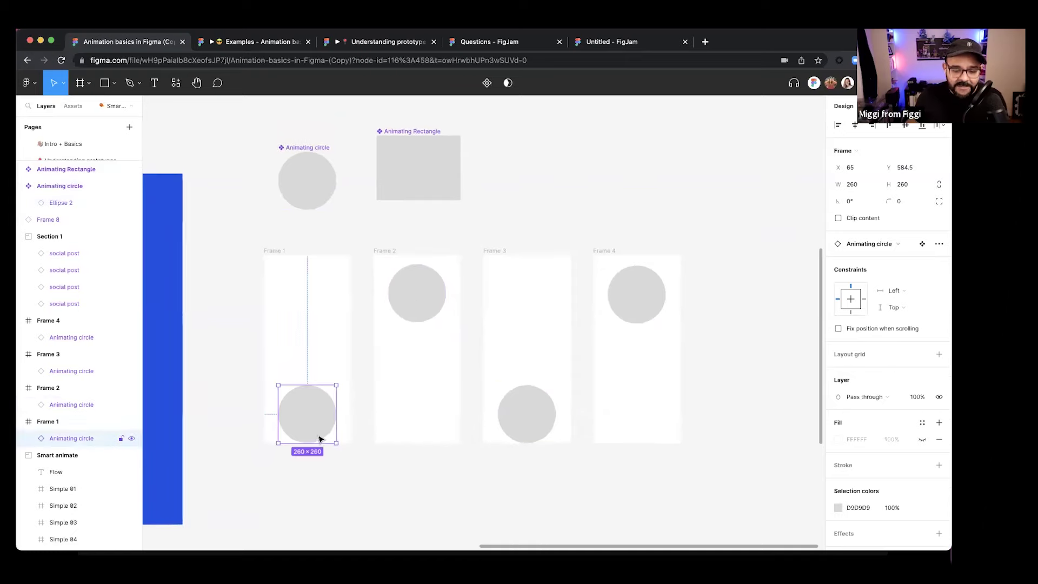
{"action": "key", "text": "shift+e"}
{"action": "scroll", "coordinate": [593, 282], "scroll_direction": "up", "scroll_amount": 3}
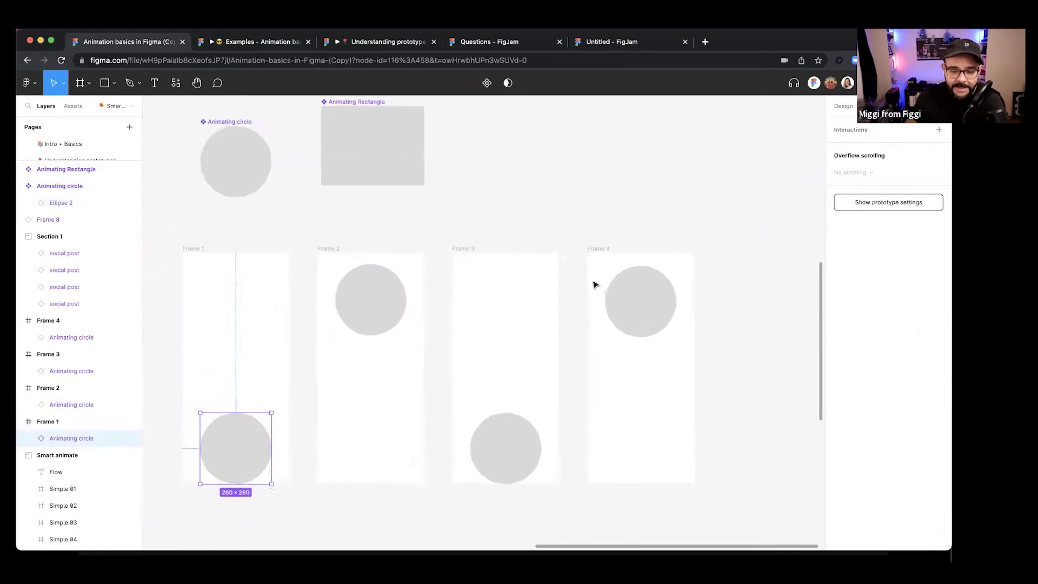
{"action": "left_click_drag", "start_coordinate": [481, 333], "coordinate": [519, 249]}
{"action": "left_click", "coordinate": [519, 249]}
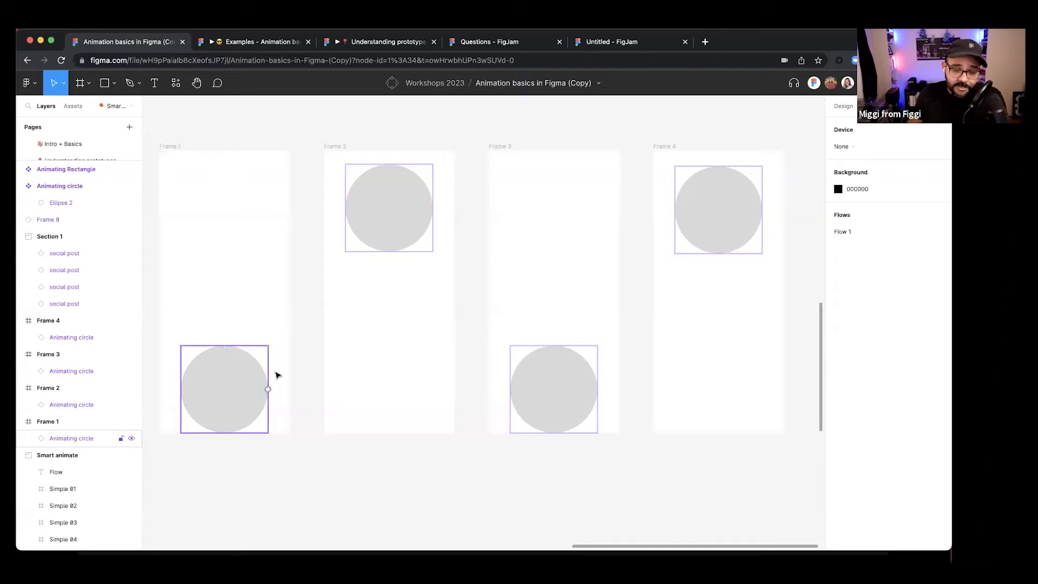
- Rename Frame 4's circle layer to 'miggi'
{"action": "left_click", "coordinate": [718, 210]}
{"action": "double_click", "coordinate": [69, 338]}
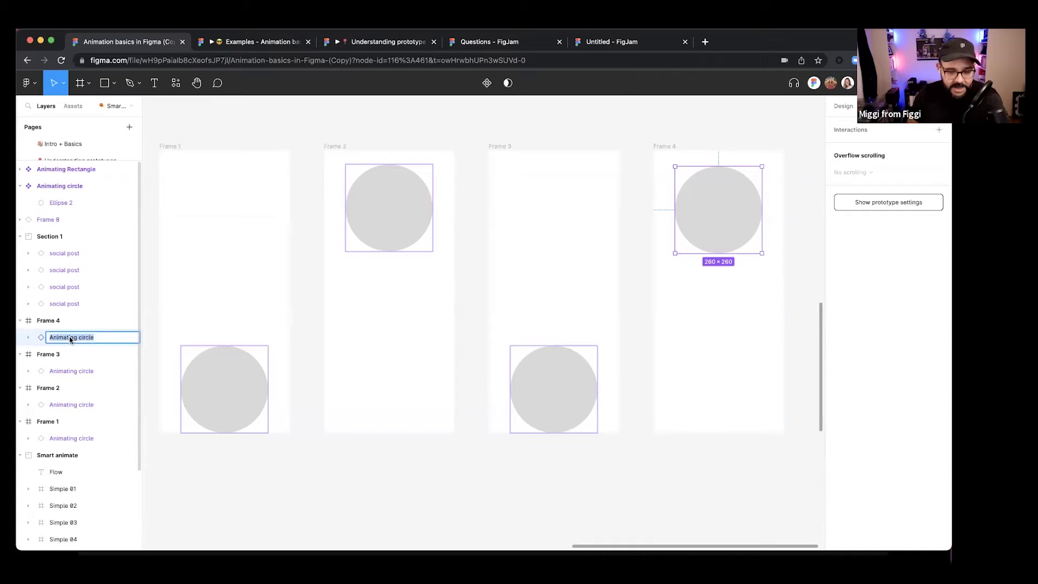
{"action": "type", "text": "miggi"}
{"action": "key", "text": "Return"}
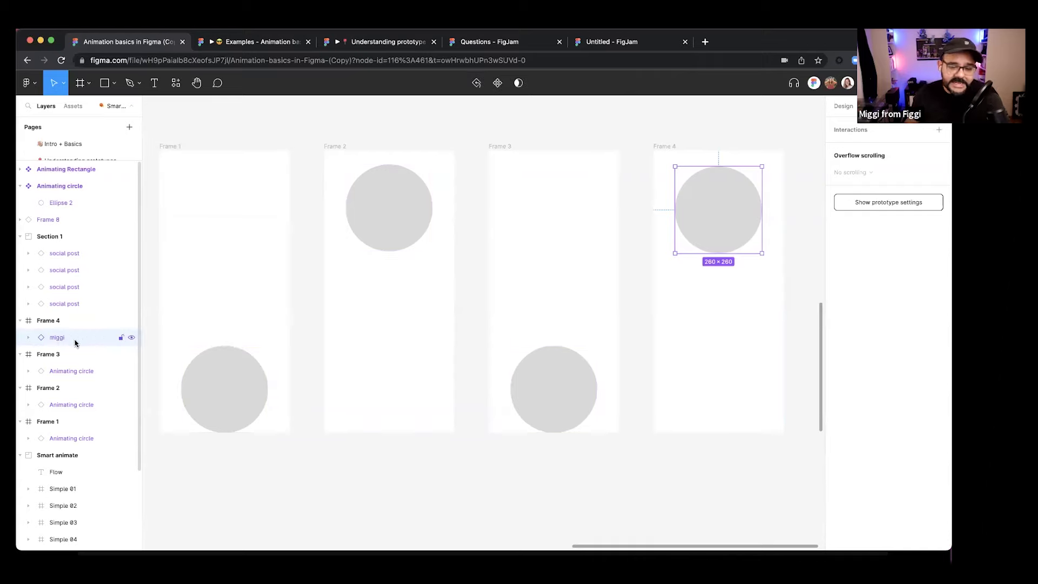
{"action": "left_click", "coordinate": [290, 514]}
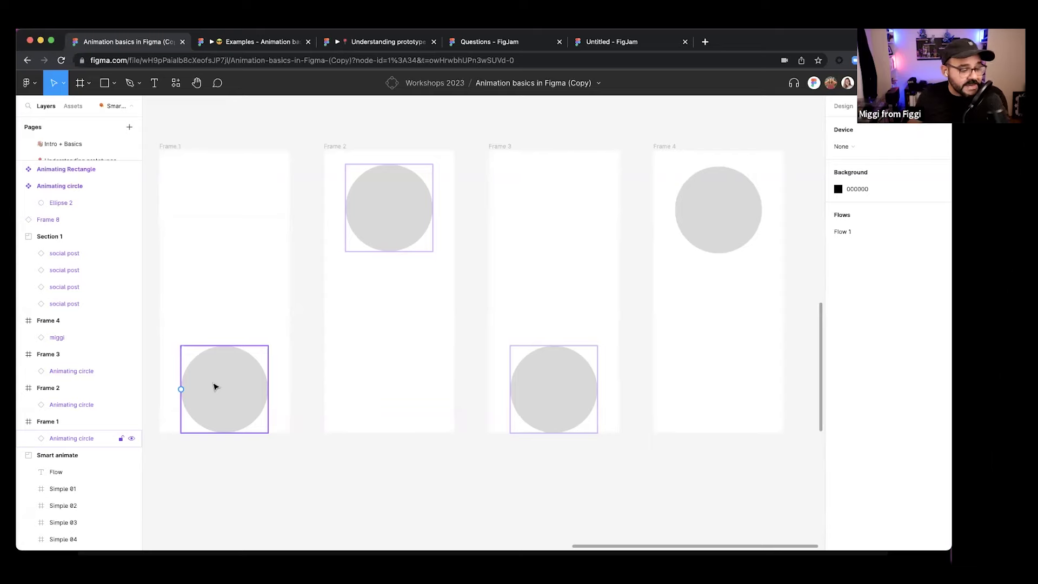
- Select the Animating circle main component and scroll to Section 1's social post cards
{"action": "scroll", "coordinate": [219, 379], "scroll_direction": "up", "scroll_amount": 2}
{"action": "scroll", "coordinate": [217, 375], "scroll_direction": "down", "scroll_amount": 2}
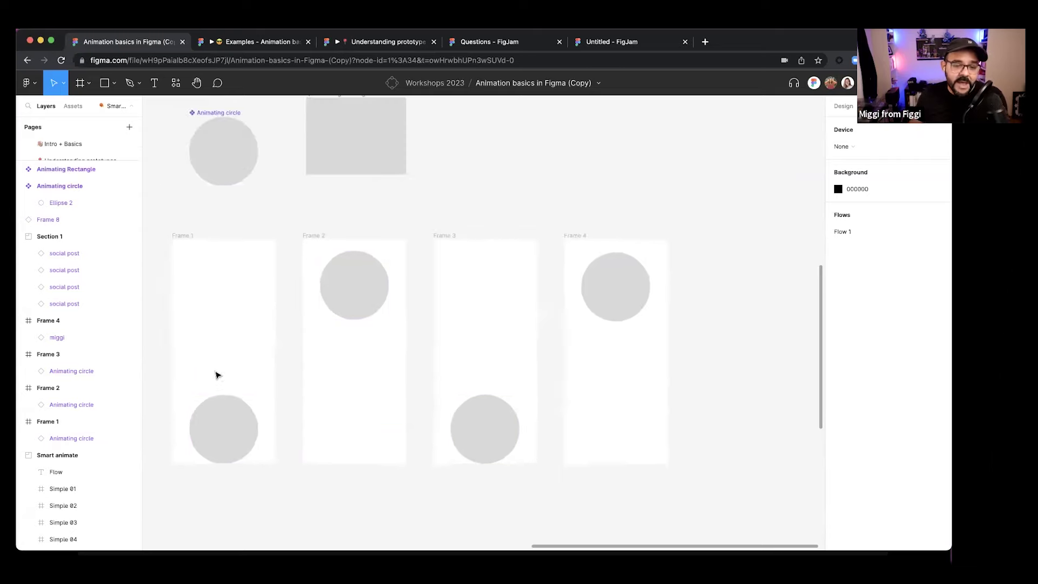
{"action": "scroll", "coordinate": [232, 303], "scroll_direction": "up", "scroll_amount": 3}
{"action": "left_click", "coordinate": [218, 225]}
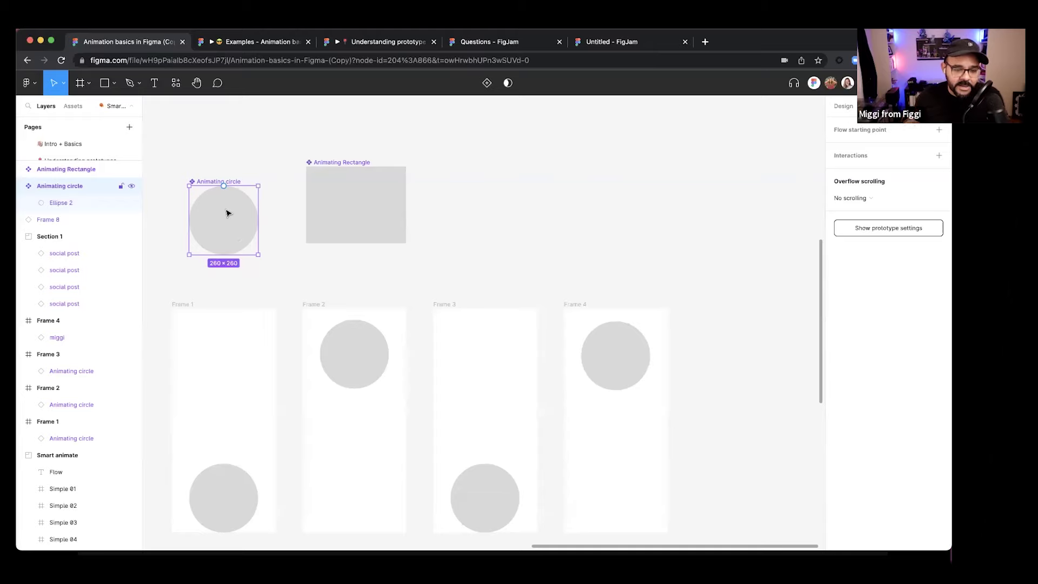
{"action": "scroll", "coordinate": [277, 231], "scroll_direction": "down", "scroll_amount": 5}
{"action": "scroll", "coordinate": [270, 216], "scroll_direction": "up", "scroll_amount": 4}
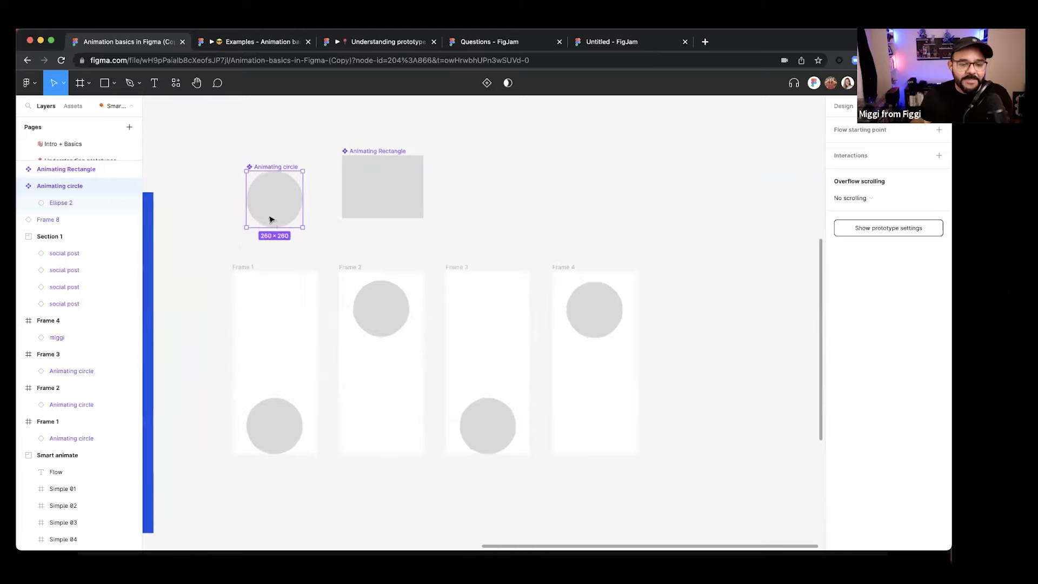
{"action": "scroll", "coordinate": [391, 310], "scroll_direction": "down", "scroll_amount": 10}
- Drag the middle social post card a little lower, fine-tuning its position
{"action": "scroll", "coordinate": [447, 342], "scroll_direction": "up", "scroll_amount": 5}
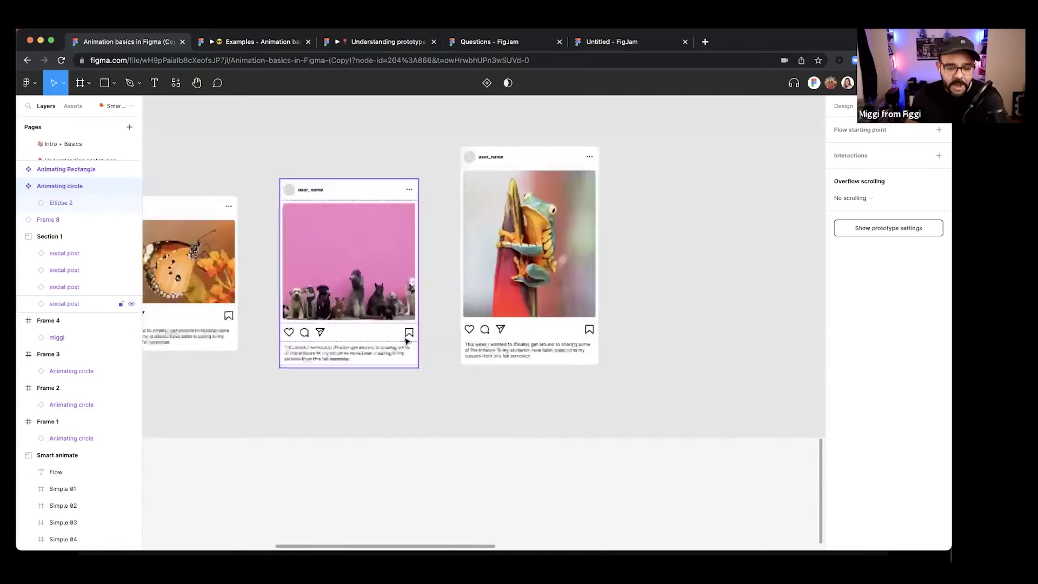
{"action": "left_click", "coordinate": [332, 290]}
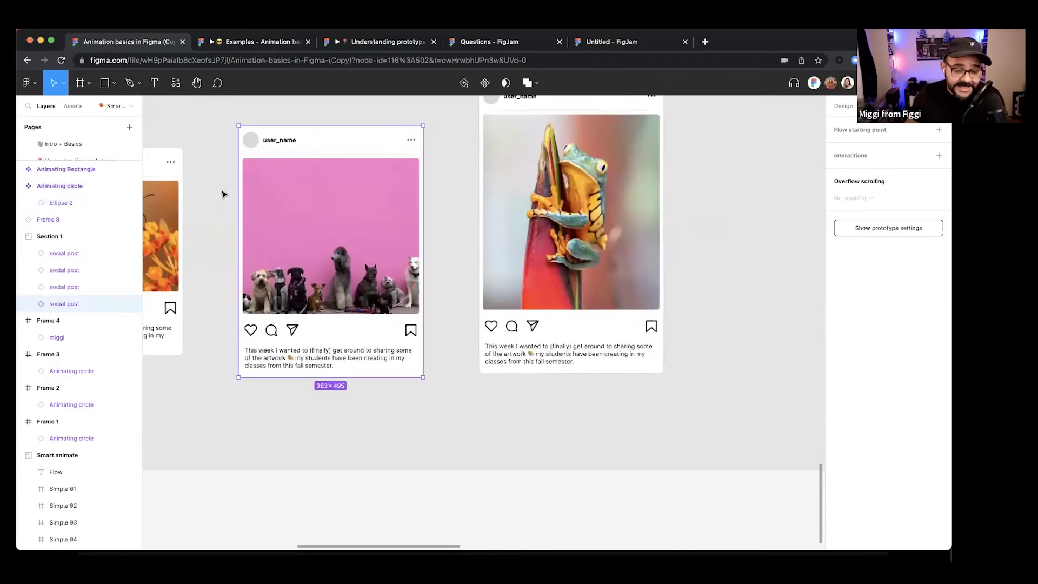
{"action": "left_click_drag", "start_coordinate": [348, 237], "coordinate": [344, 264]}
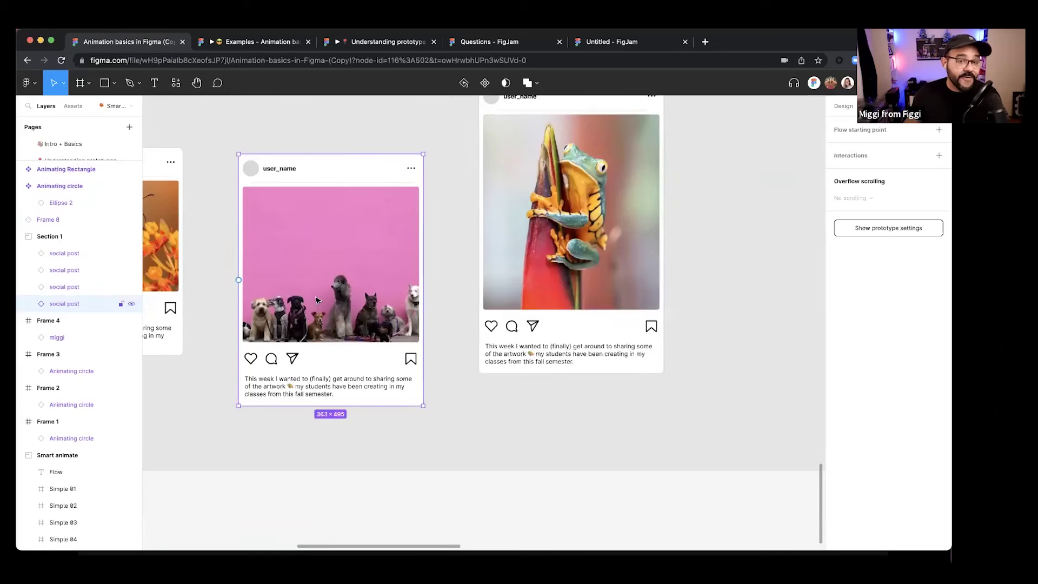
{"action": "mouse_move", "coordinate": [341, 254]}
{"action": "left_mouse_down"}
{"action": "mouse_move", "coordinate": [369, 242]}
{"action": "mouse_move", "coordinate": [332, 252]}
{"action": "mouse_move", "coordinate": [347, 270]}
{"action": "left_mouse_up"}
{"action": "scroll", "coordinate": [535, 236], "scroll_direction": "down", "scroll_amount": 5}
{"action": "scroll", "coordinate": [327, 366], "scroll_direction": "up", "scroll_amount": 4}
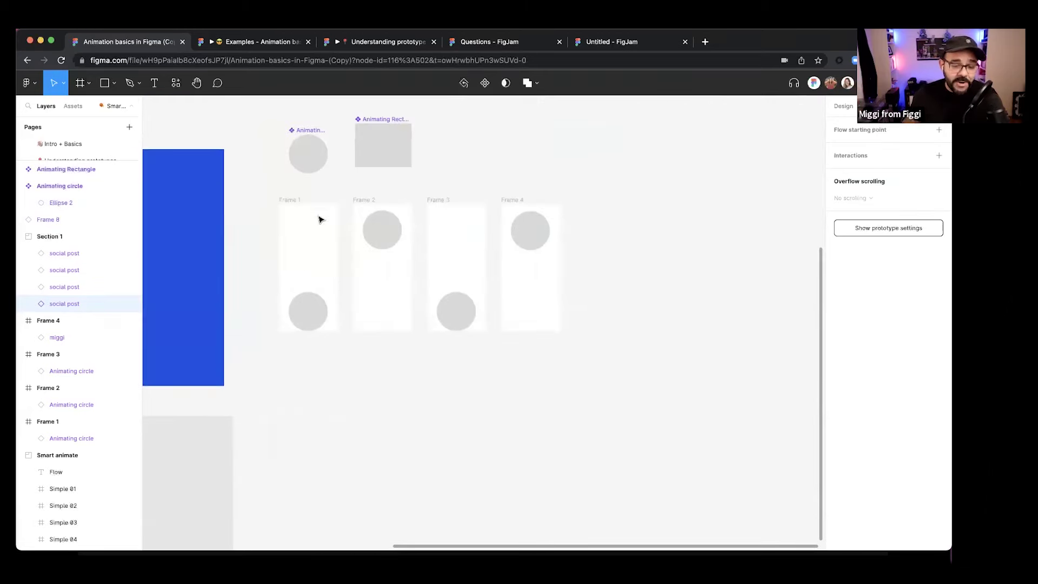
{"action": "scroll", "coordinate": [319, 219], "scroll_direction": "up", "scroll_amount": 3}
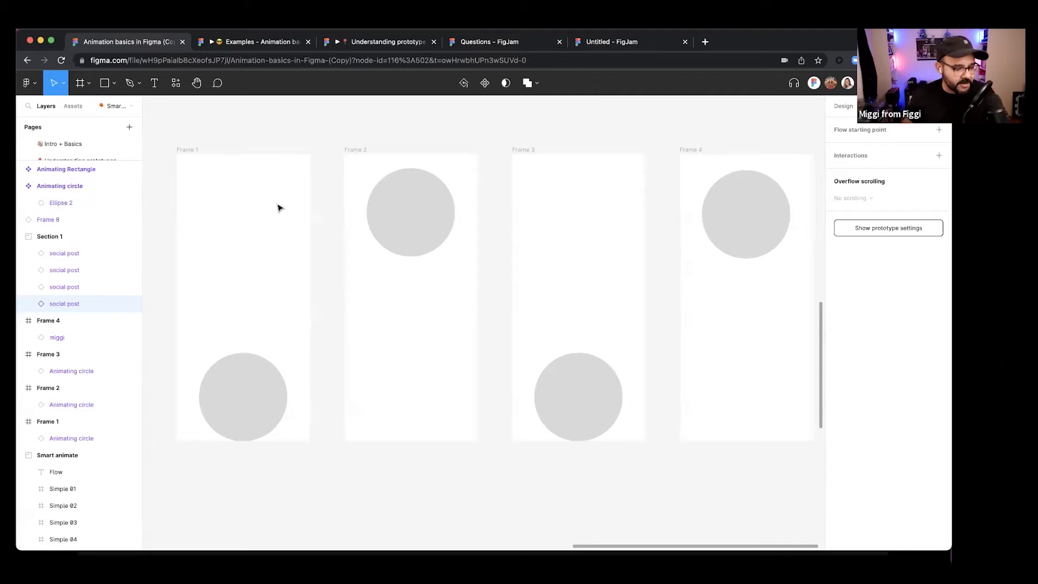
{"action": "scroll", "coordinate": [277, 208], "scroll_direction": "down", "scroll_amount": 4}
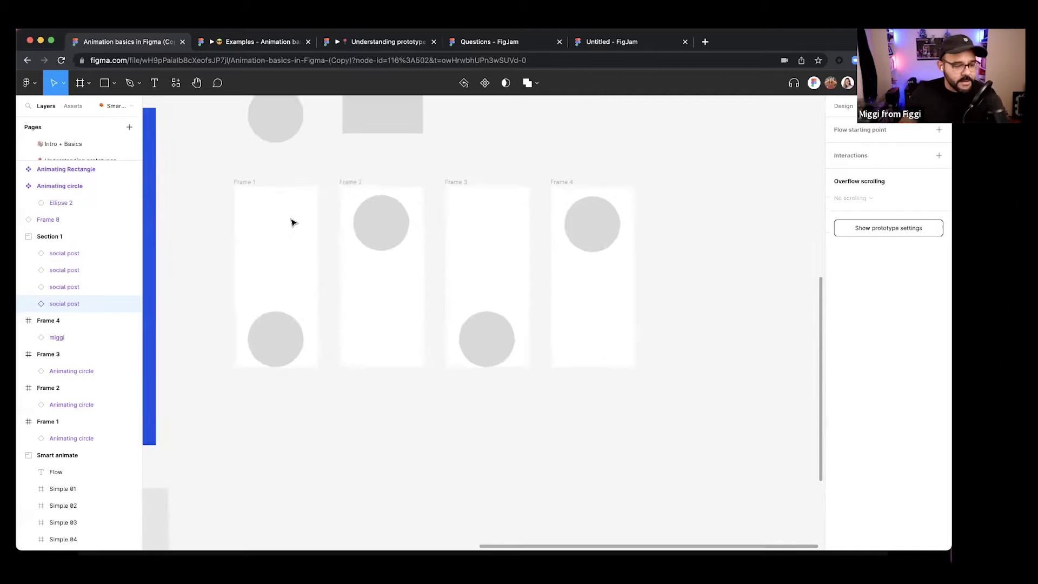
{"action": "scroll", "coordinate": [296, 216], "scroll_direction": "up", "scroll_amount": 1}
{"action": "left_click", "coordinate": [283, 339]}
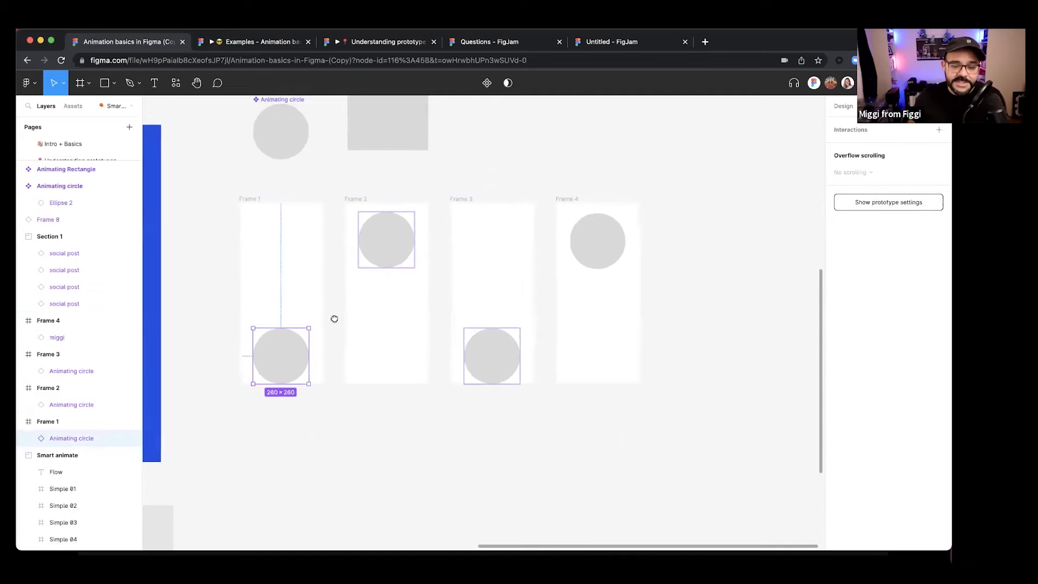
{"action": "scroll", "coordinate": [334, 319], "scroll_direction": "up", "scroll_amount": 1}
{"action": "left_click", "coordinate": [586, 257]}
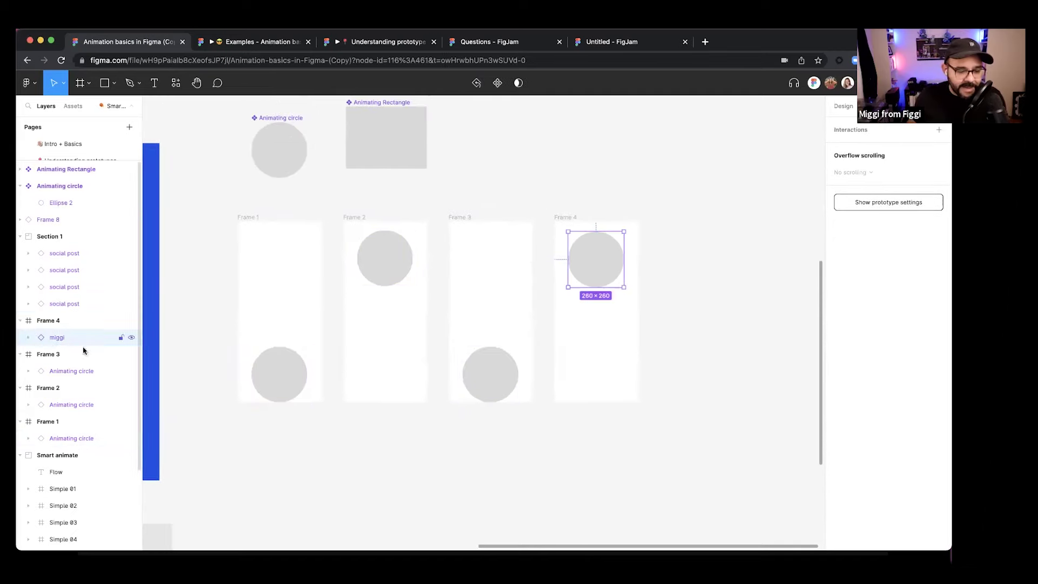
{"action": "double_click", "coordinate": [81, 370]}
{"action": "key", "text": "ctrl+c"}
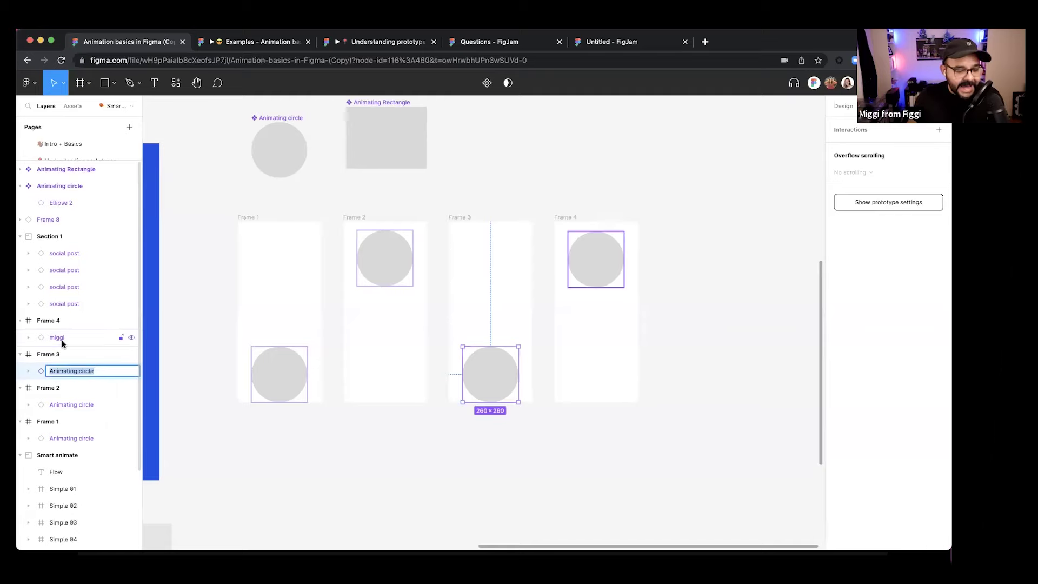
{"action": "double_click", "coordinate": [62, 342]}
{"action": "key", "text": "ctrl+v"}
{"action": "key", "text": "Return"}
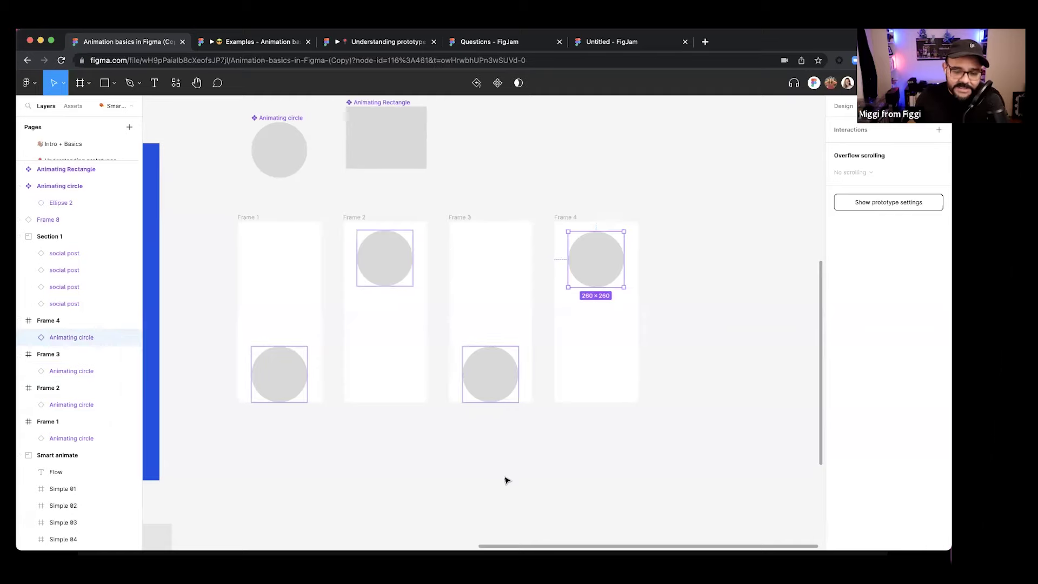
{"action": "left_click", "coordinate": [506, 480]}
{"action": "scroll", "coordinate": [411, 373], "scroll_direction": "left", "scroll_amount": 1}
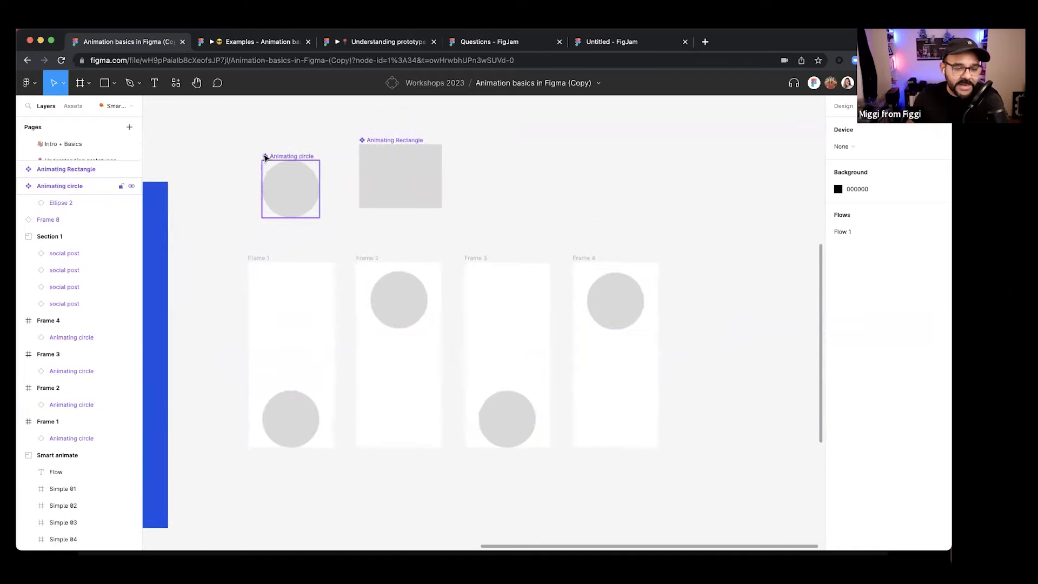
{"action": "scroll", "coordinate": [281, 165], "scroll_direction": "up", "scroll_amount": 3}
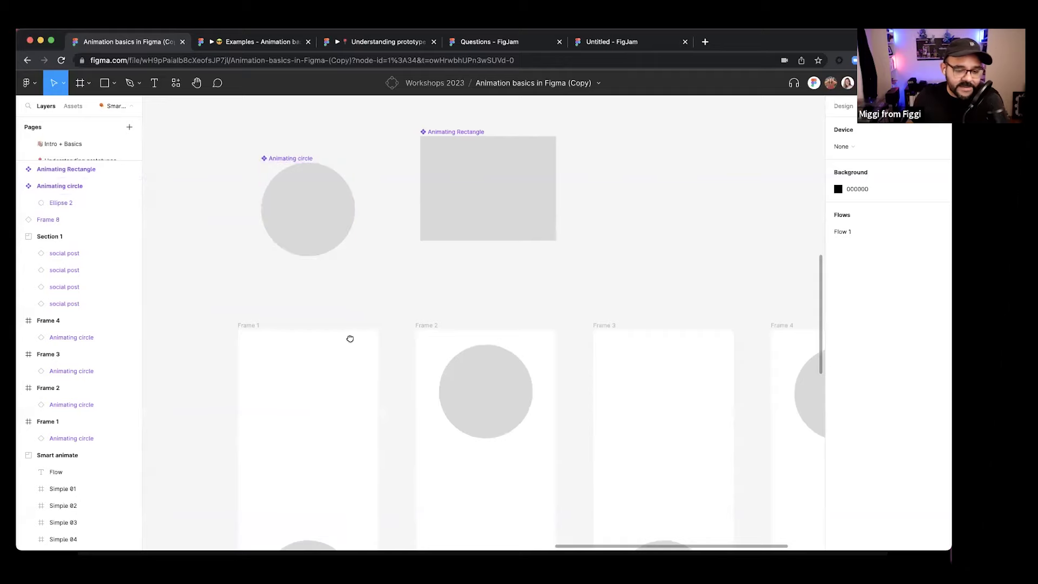
{"action": "scroll", "coordinate": [332, 307], "scroll_direction": "down", "scroll_amount": 3}
{"action": "left_click", "coordinate": [313, 433]}
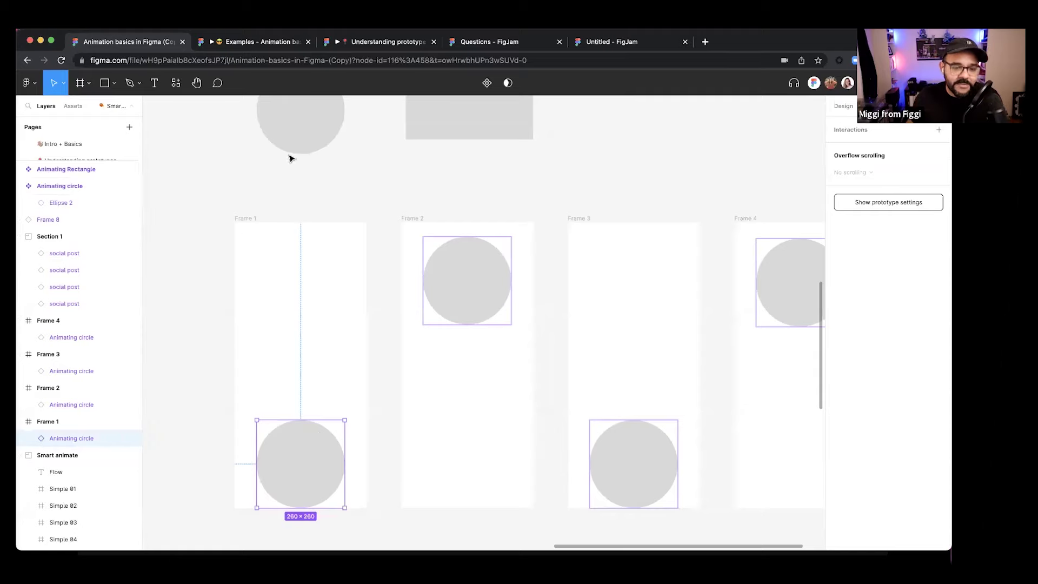
{"action": "scroll", "coordinate": [297, 243], "scroll_direction": "up", "scroll_amount": 3}
{"action": "left_click", "coordinate": [312, 251]}
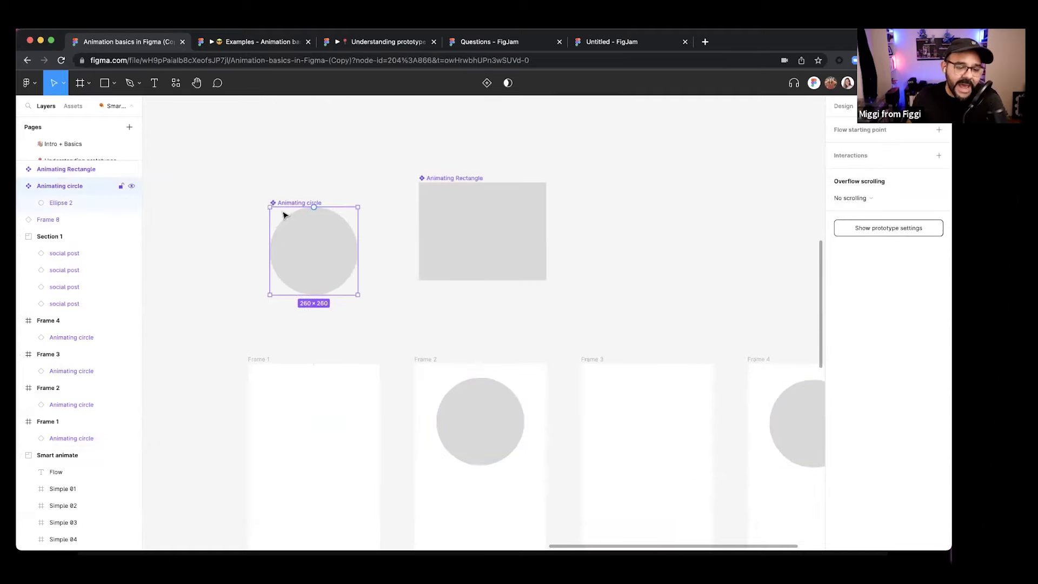
{"action": "scroll", "coordinate": [292, 198], "scroll_direction": "down", "scroll_amount": 3}
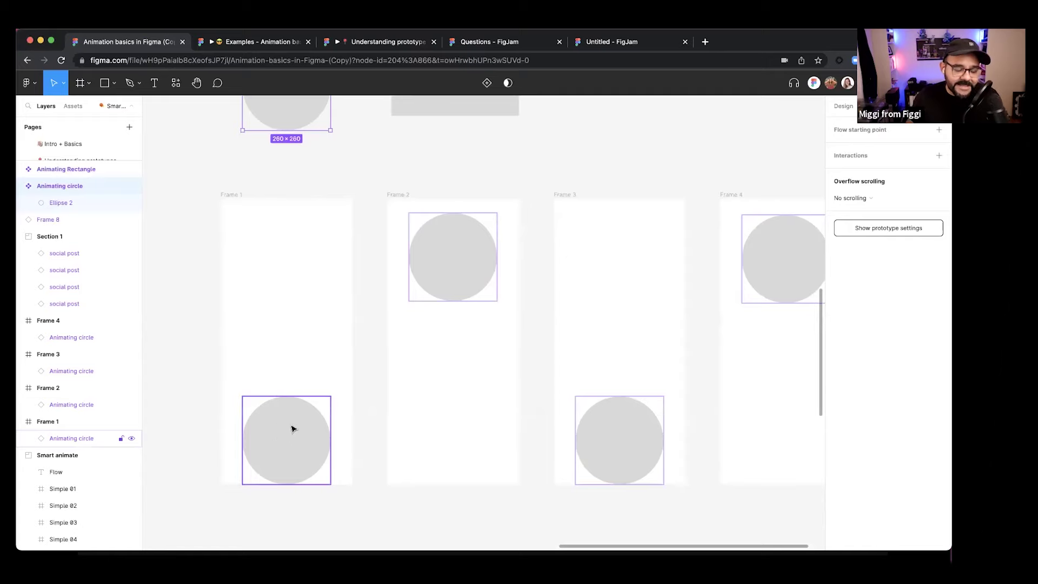
{"action": "scroll", "coordinate": [668, 287], "scroll_direction": "down", "scroll_amount": 3}
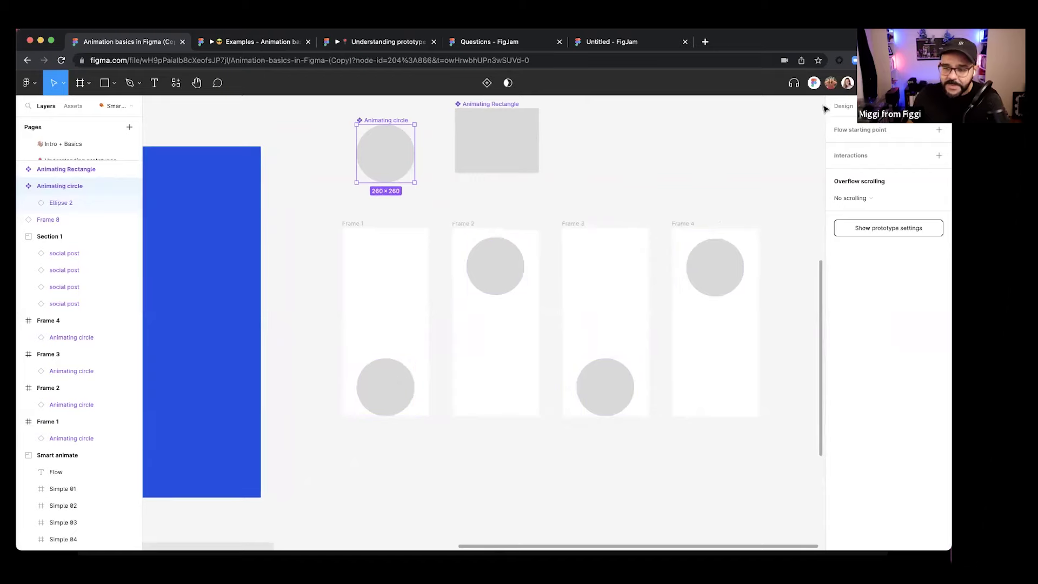
{"action": "left_click", "coordinate": [360, 223]}
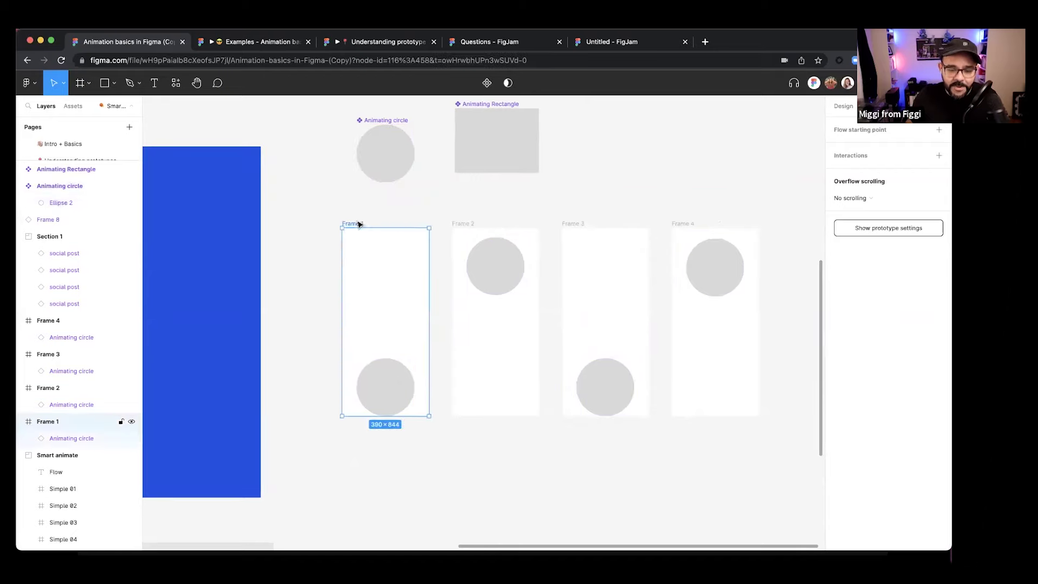
{"action": "scroll", "coordinate": [332, 232], "scroll_direction": "right", "scroll_amount": 3}
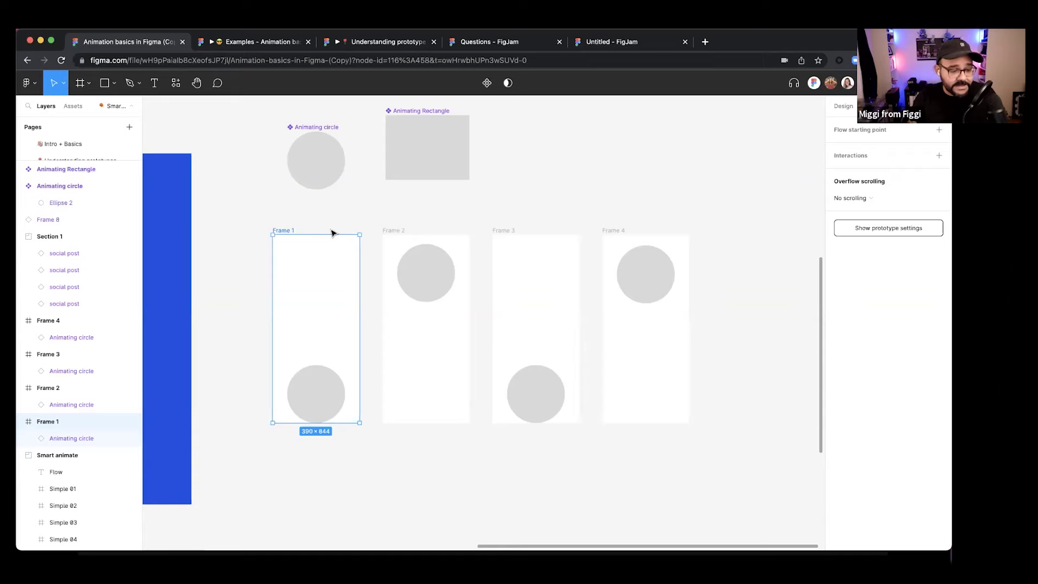
- Connect Frame 1 → 2 → 3 → 4 and Frame 4 back to Frame 1 with prototype links
{"action": "mouse_move", "coordinate": [358, 331]}
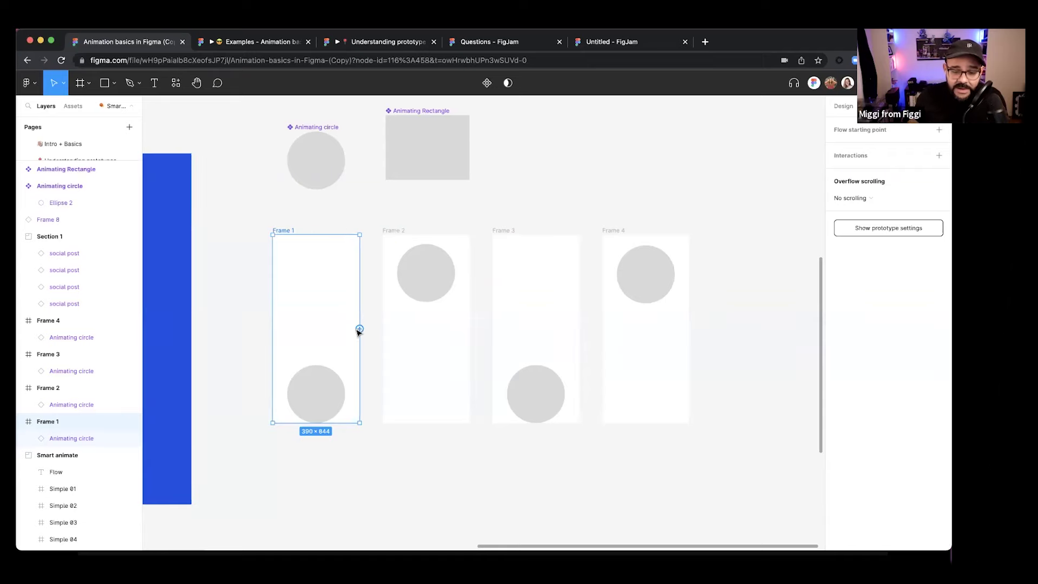
{"action": "left_click_drag", "start_coordinate": [359, 329], "coordinate": [397, 335]}
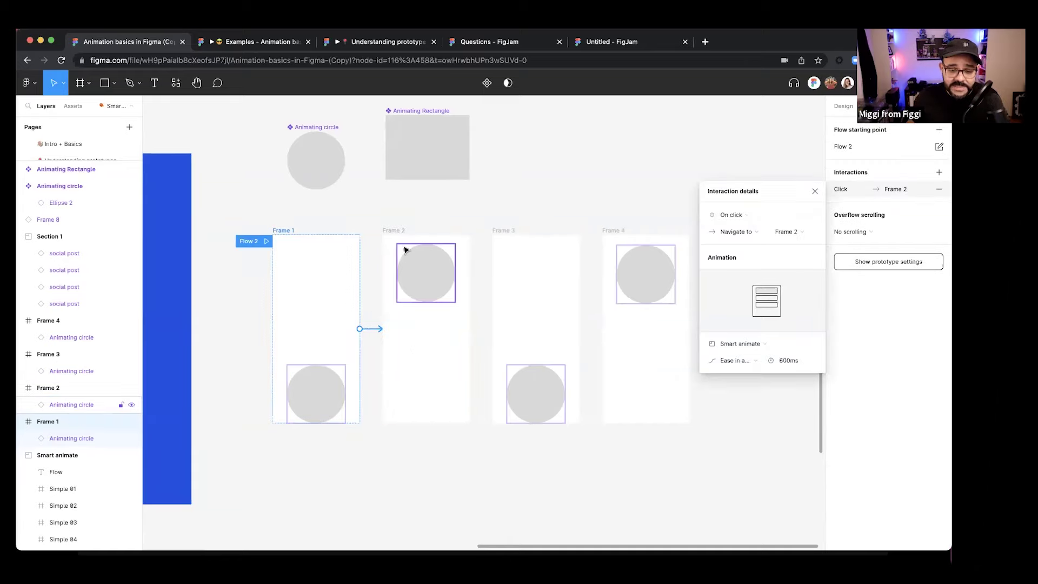
{"action": "left_click", "coordinate": [395, 231]}
{"action": "left_click_drag", "start_coordinate": [470, 329], "coordinate": [499, 333]}
{"action": "left_click", "coordinate": [513, 248]}
{"action": "left_click_drag", "start_coordinate": [579, 328], "coordinate": [620, 419]}
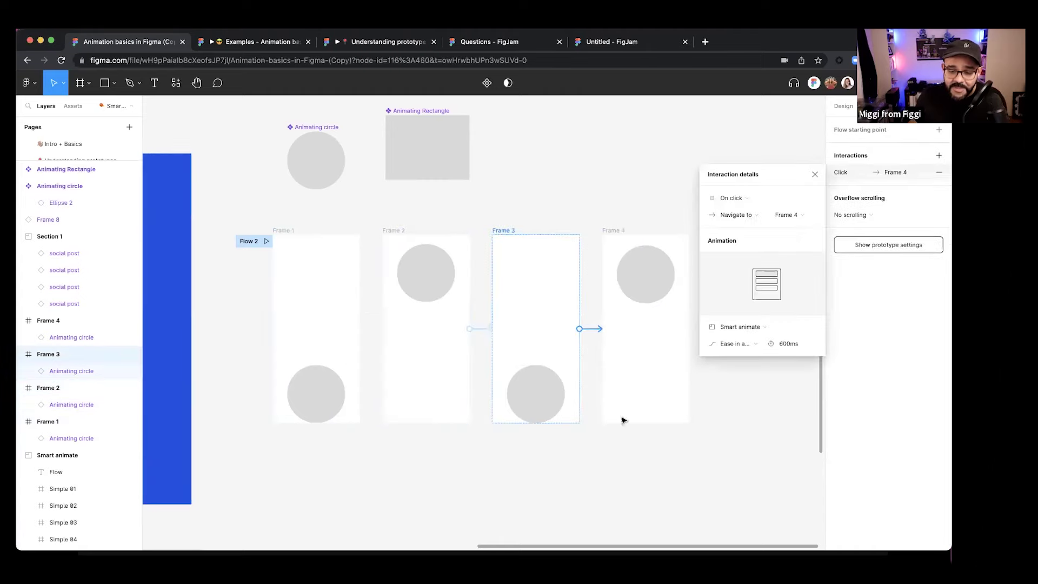
{"action": "left_click", "coordinate": [616, 231]}
{"action": "left_click_drag", "start_coordinate": [690, 328], "coordinate": [348, 309]}
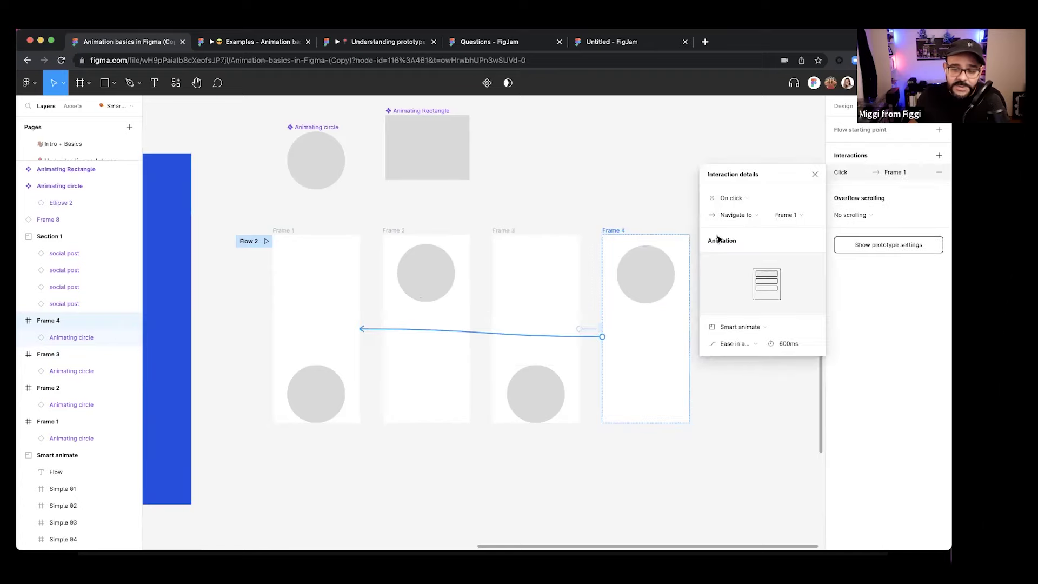
{"action": "left_click", "coordinate": [410, 479]}
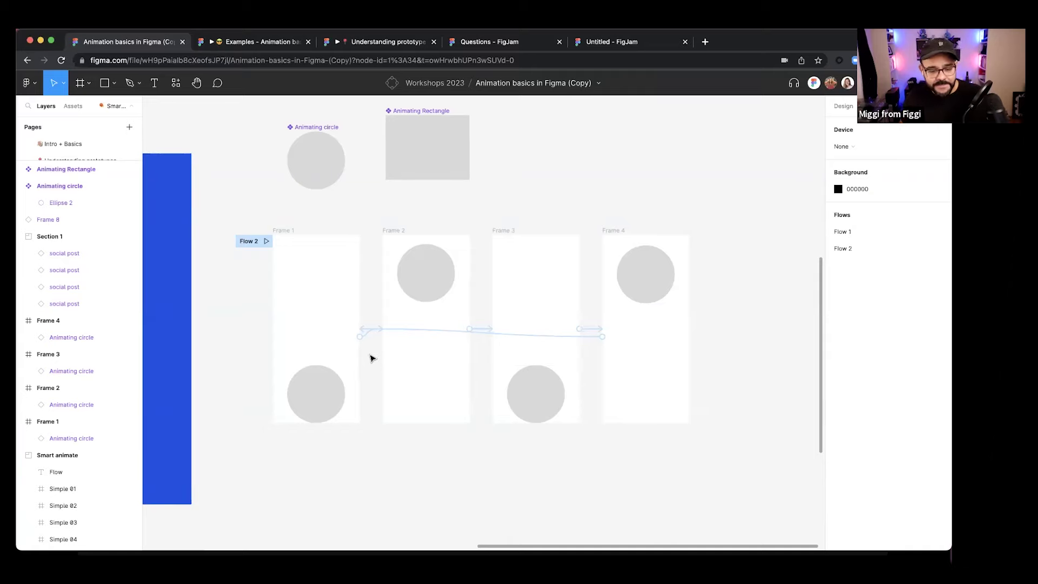
- Try selecting the Flow 2 connections one by one, then clear the selection
{"action": "left_click", "coordinate": [369, 329]}
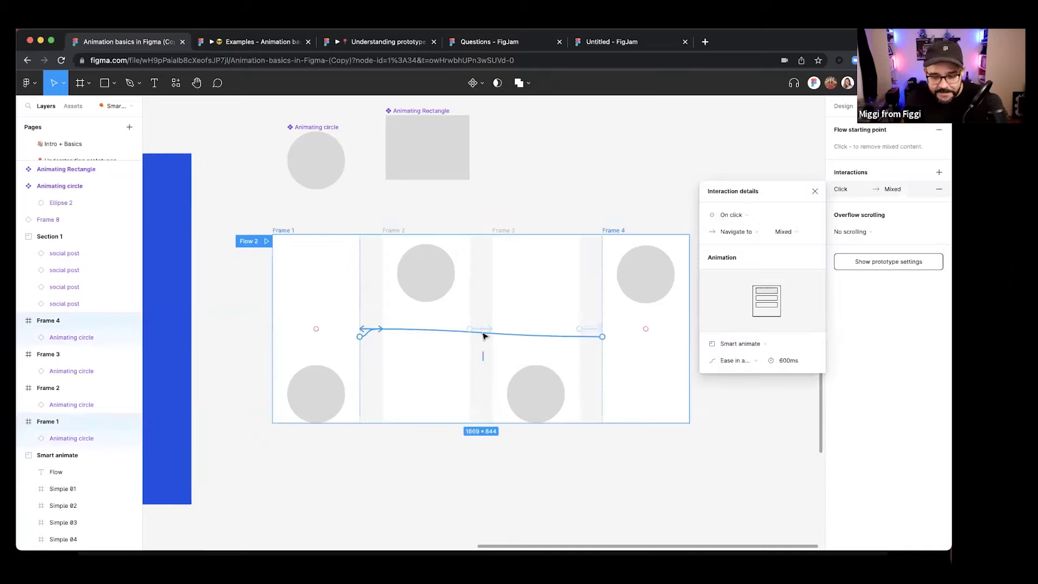
{"action": "left_click", "coordinate": [481, 338]}
{"action": "left_click", "coordinate": [577, 340], "text": "shift"}
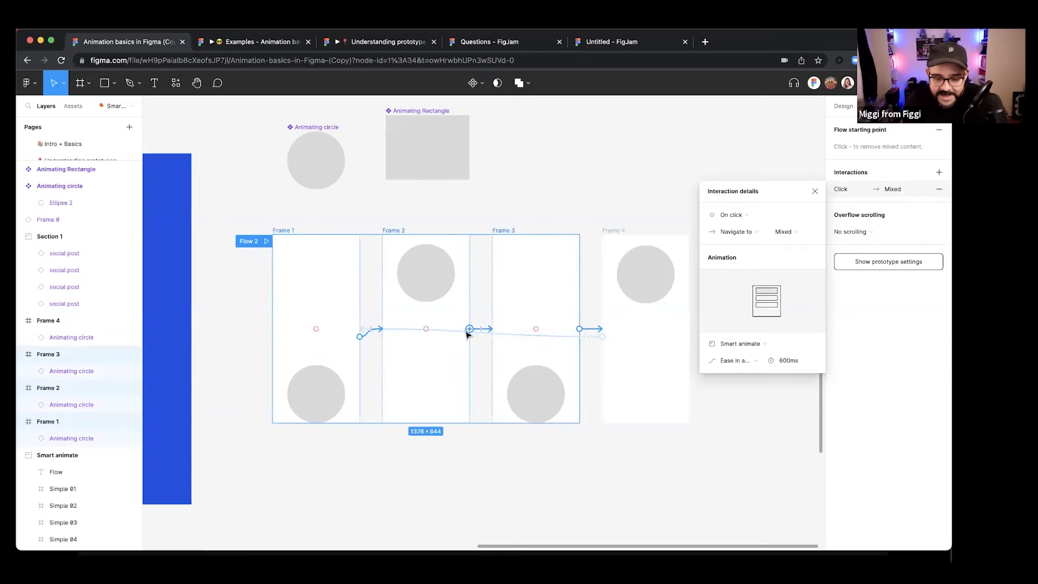
{"action": "left_click", "coordinate": [486, 336], "text": "shift"}
{"action": "left_click", "coordinate": [498, 469]}
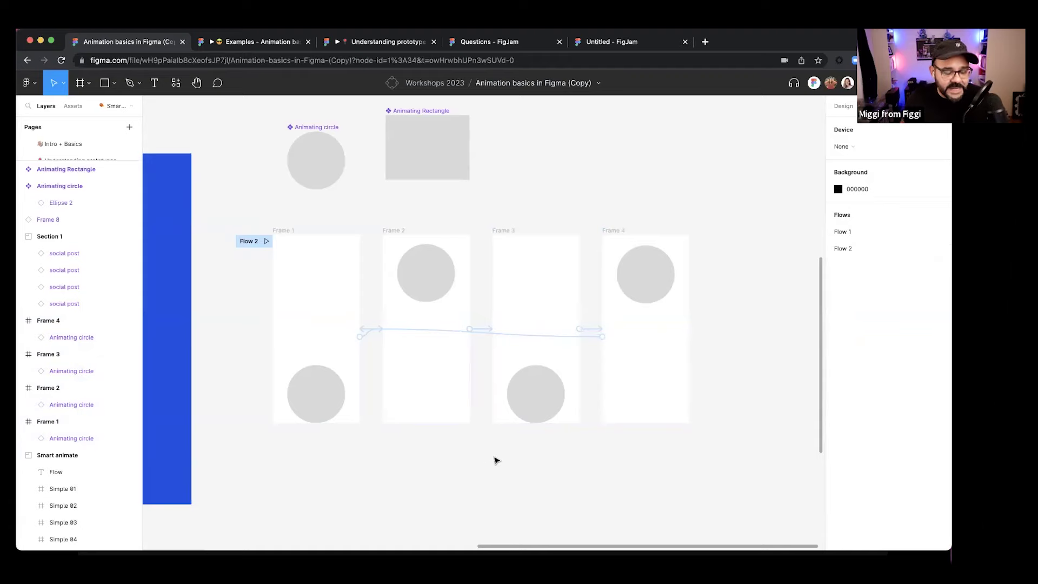
- Select the 1→2, 2→3, 3→4 and 4→1 connections together and bring up the trigger types
{"action": "left_click", "coordinate": [367, 336]}
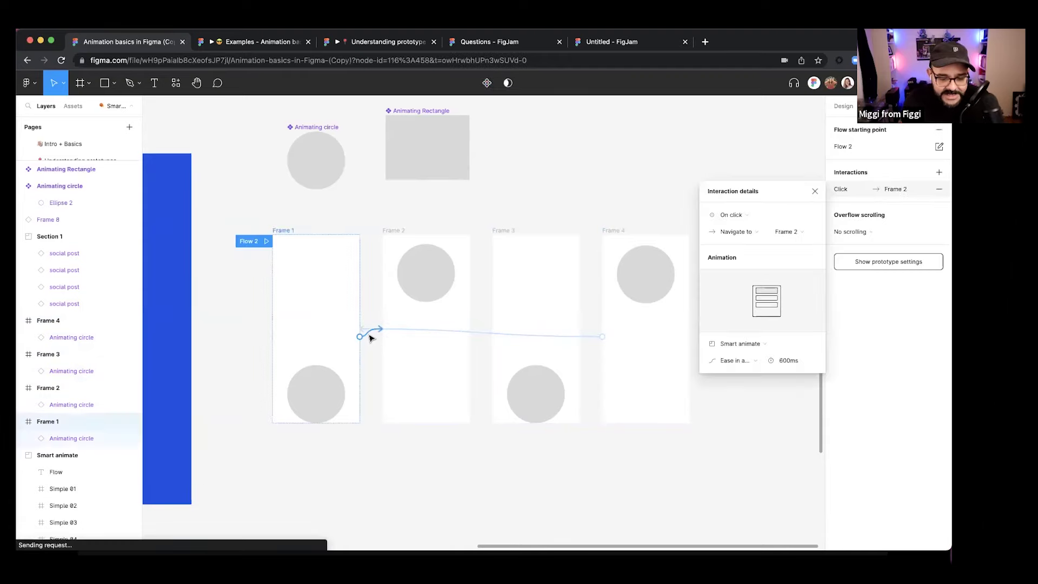
{"action": "left_click", "coordinate": [482, 330], "text": "shift"}
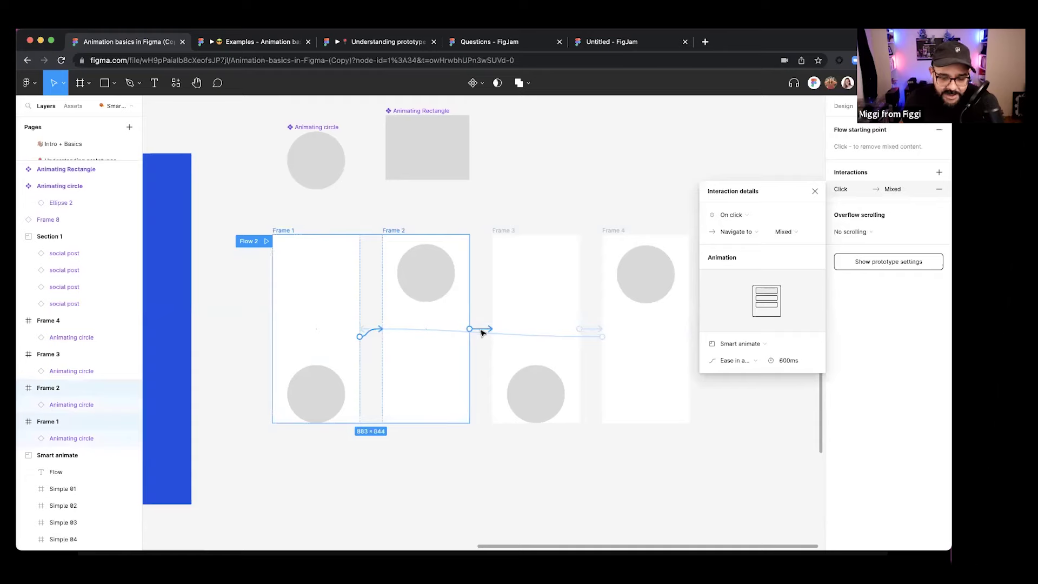
{"action": "left_click", "coordinate": [597, 332], "text": "shift"}
{"action": "left_click", "coordinate": [564, 338], "text": "shift"}
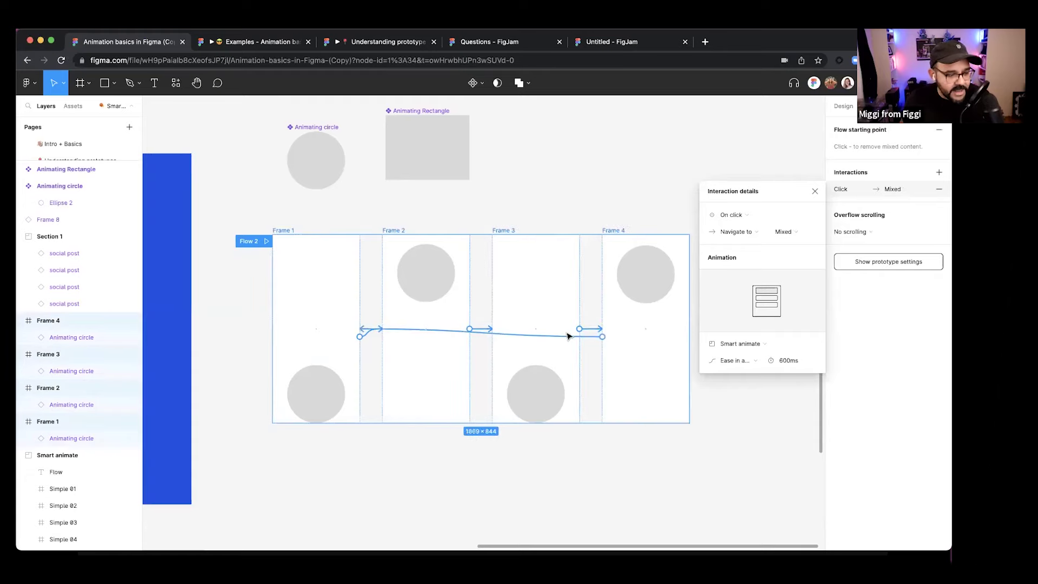
{"action": "left_click_drag", "start_coordinate": [783, 196], "coordinate": [678, 135]}
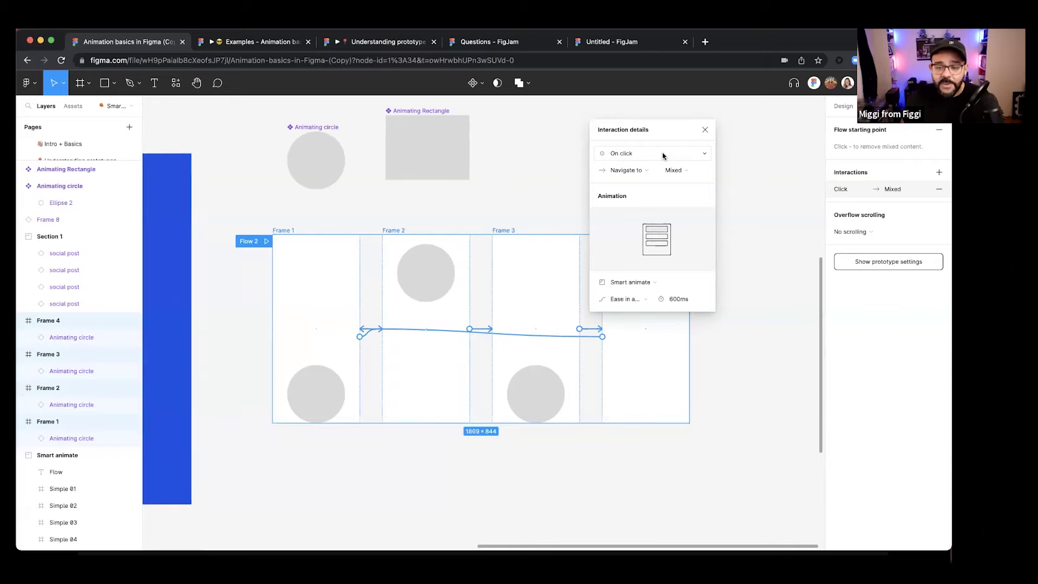
{"action": "left_click", "coordinate": [662, 154]}
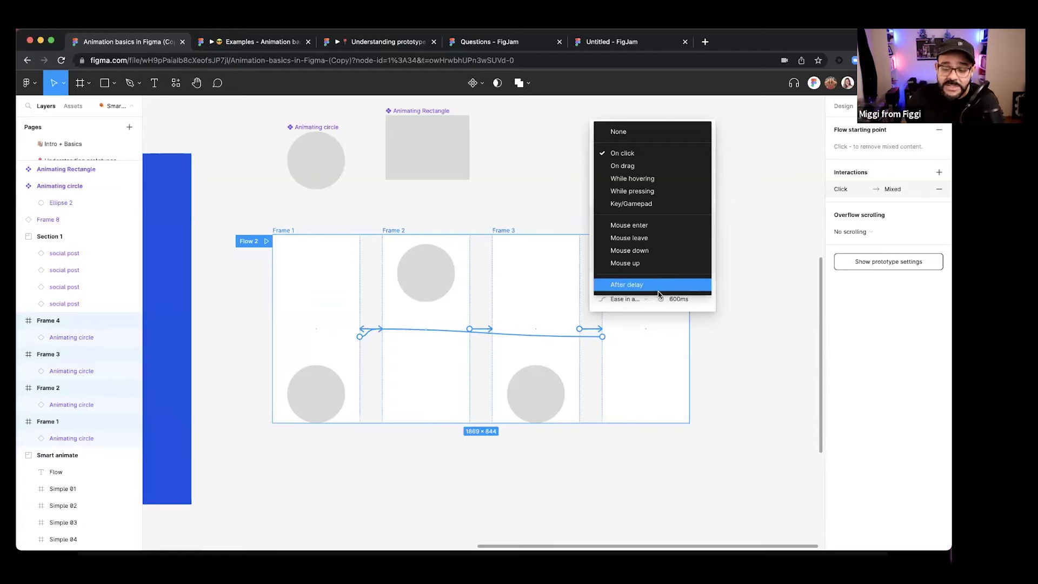
- Change the four connections' trigger from On click to After delay at 1ms
{"action": "left_click", "coordinate": [659, 292]}
{"action": "left_click", "coordinate": [684, 156]}
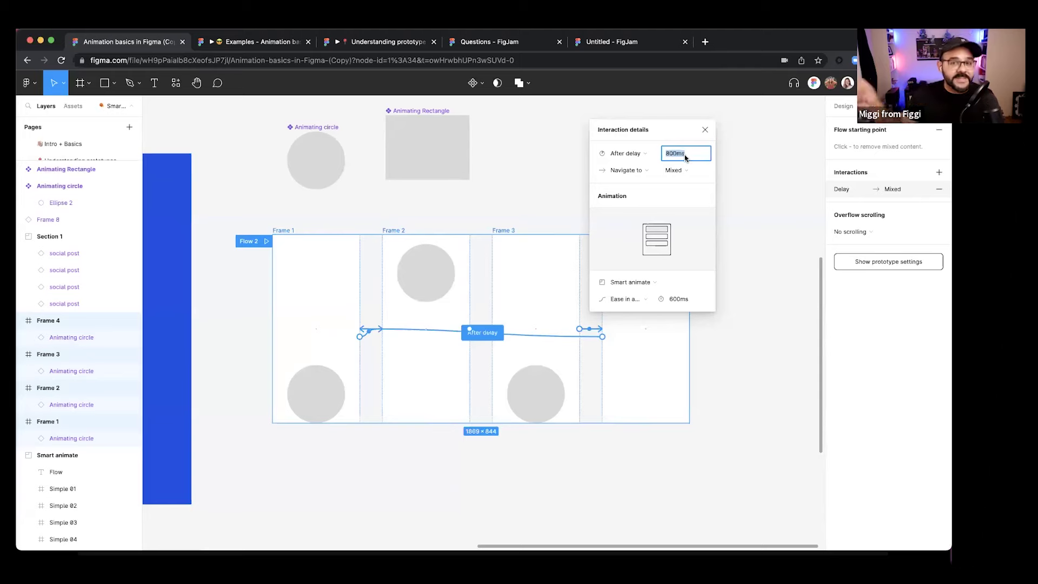
{"action": "type", "text": "0"}
{"action": "left_click", "coordinate": [704, 189]}
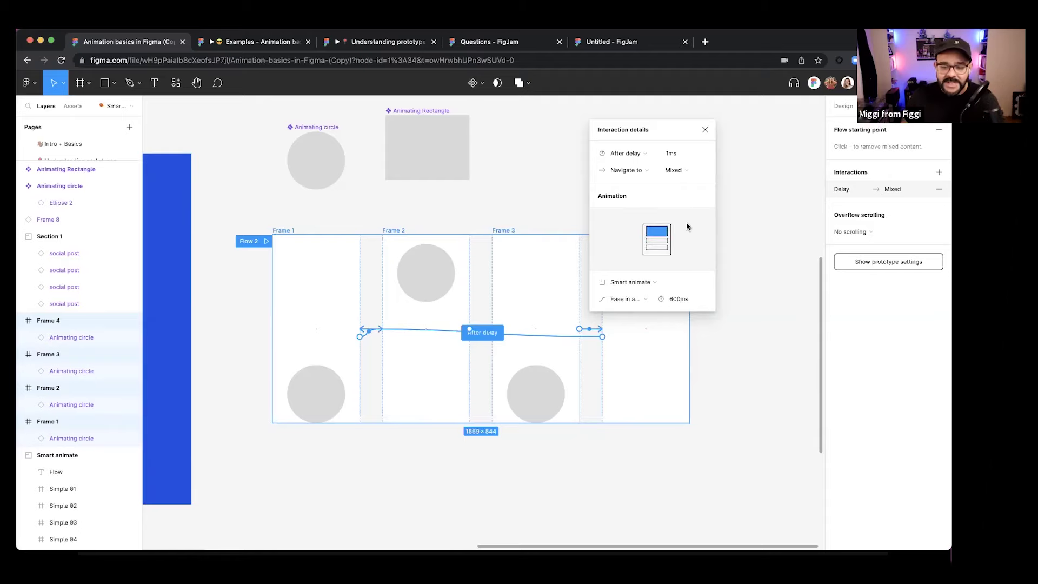
{"action": "left_click", "coordinate": [641, 300]}
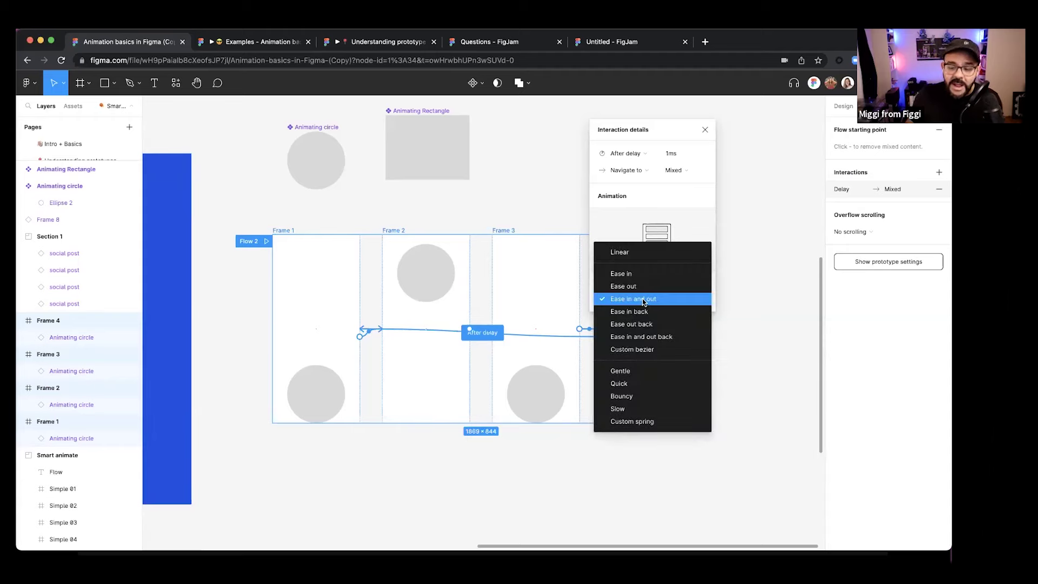
- Try Gentle and Quick easings, settle on Bouncy at 800ms, and close Interaction details
{"action": "left_click", "coordinate": [636, 372]}
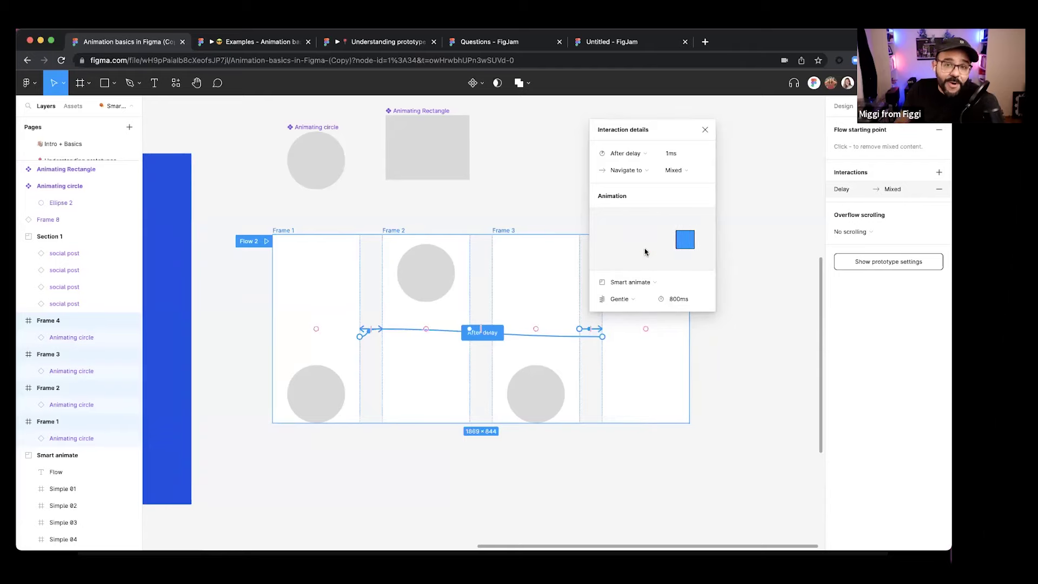
{"action": "left_click", "coordinate": [625, 301]}
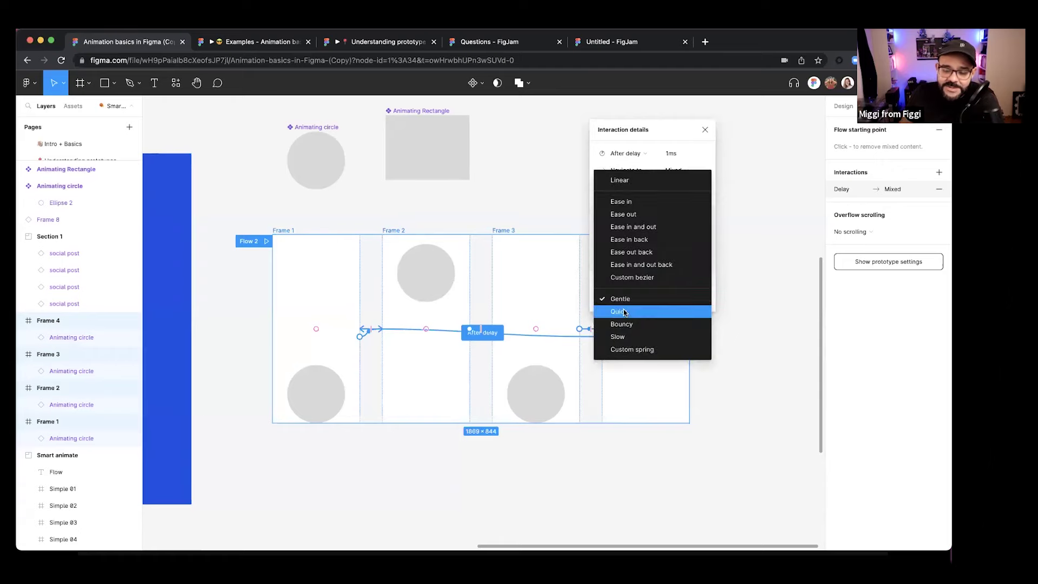
{"action": "left_click", "coordinate": [625, 311]}
{"action": "left_click", "coordinate": [628, 299]}
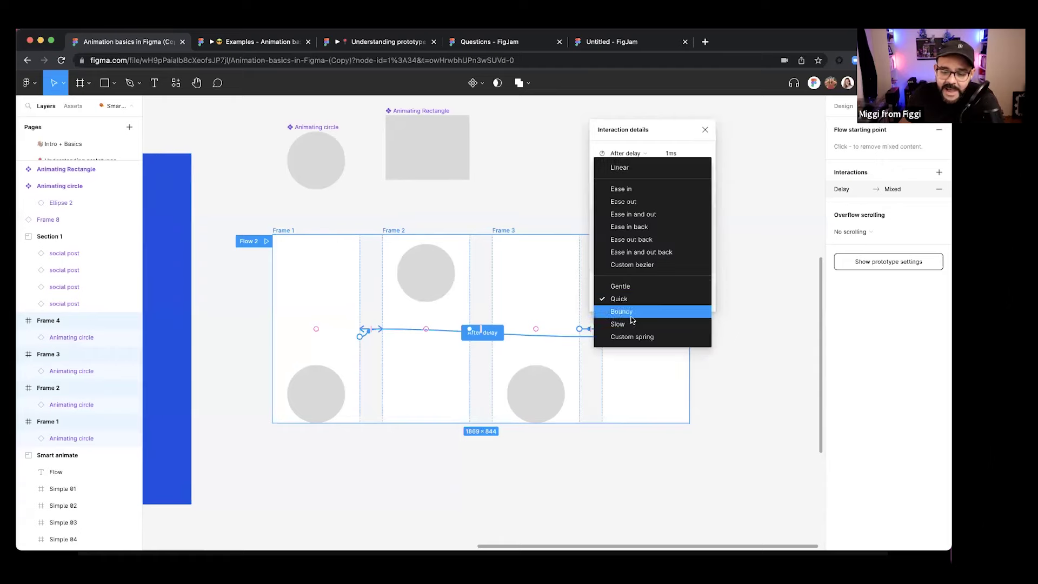
{"action": "left_click", "coordinate": [632, 319]}
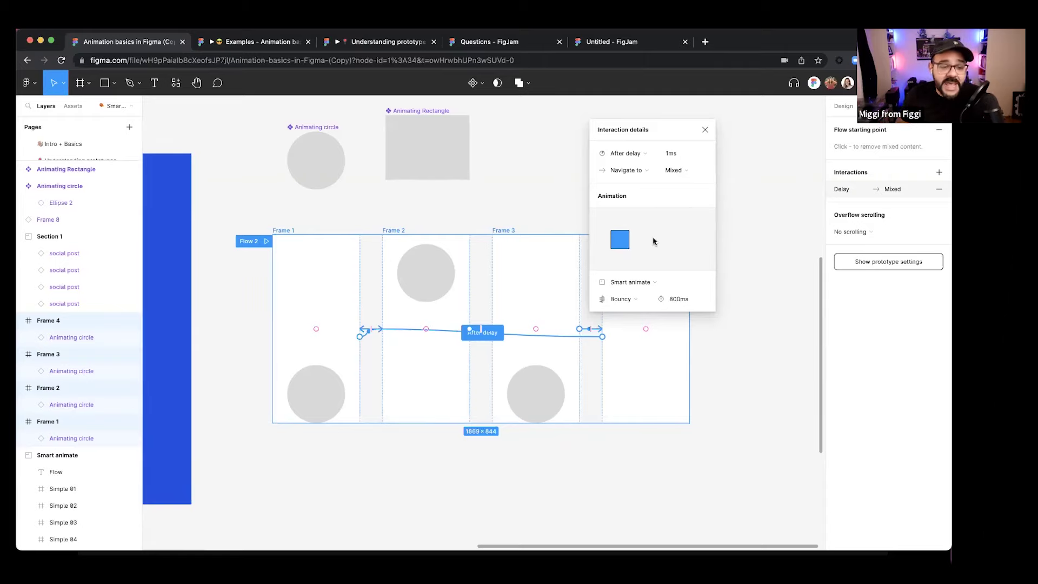
{"action": "left_click_drag", "start_coordinate": [125, 162], "coordinate": [125, 262]}
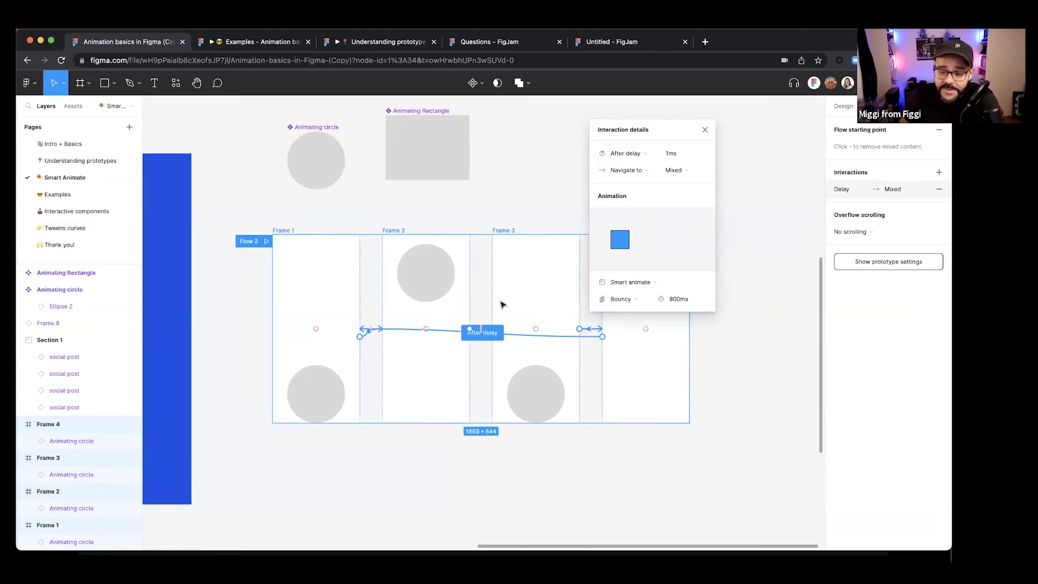
{"action": "mouse_move", "coordinate": [636, 244]}
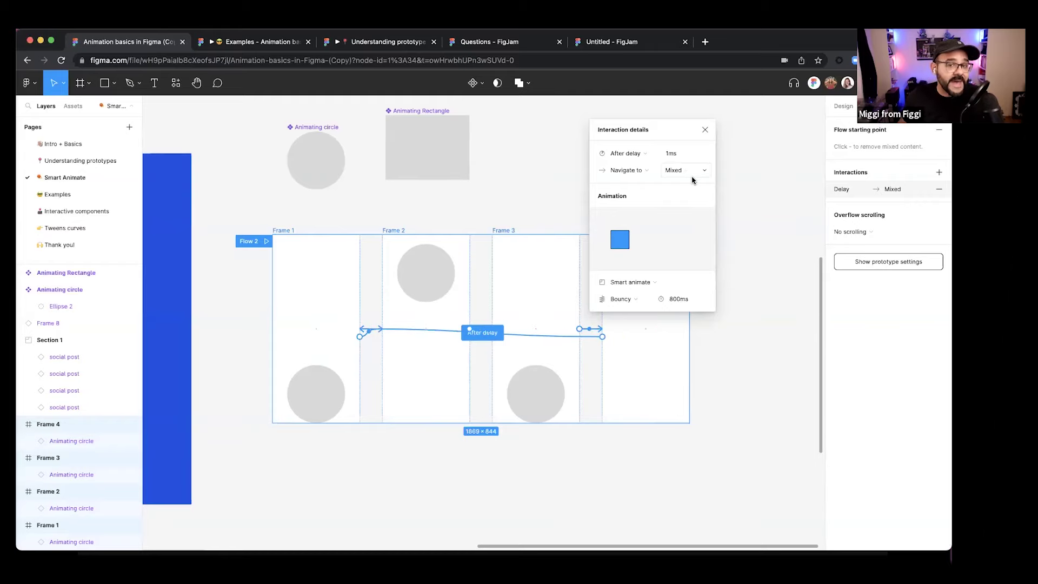
{"action": "left_click", "coordinate": [705, 130]}
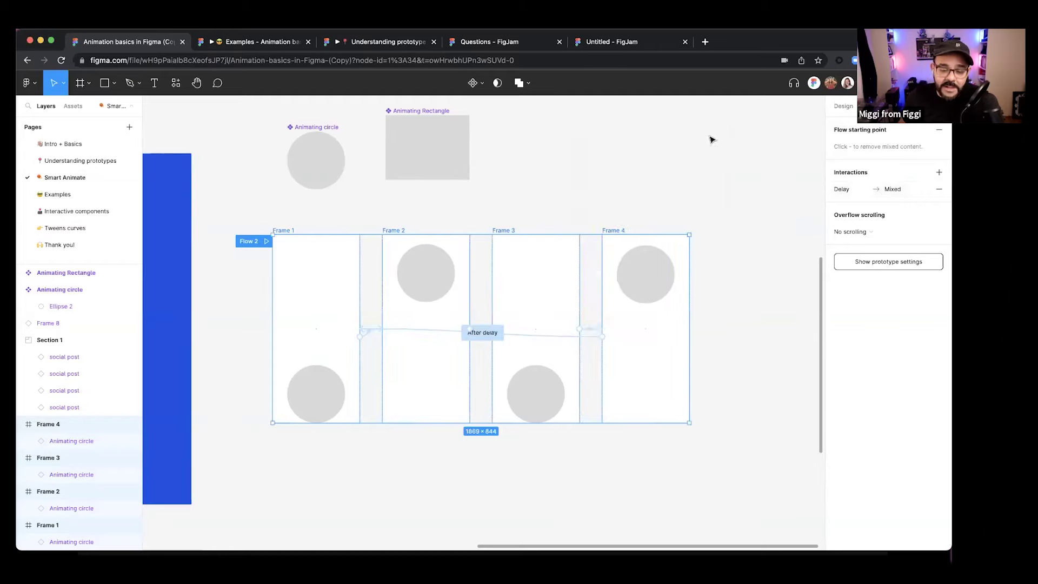
- Preview Flow 2, then switch the flow's connections to Quick easing at 600ms
{"action": "left_click", "coordinate": [265, 241]}
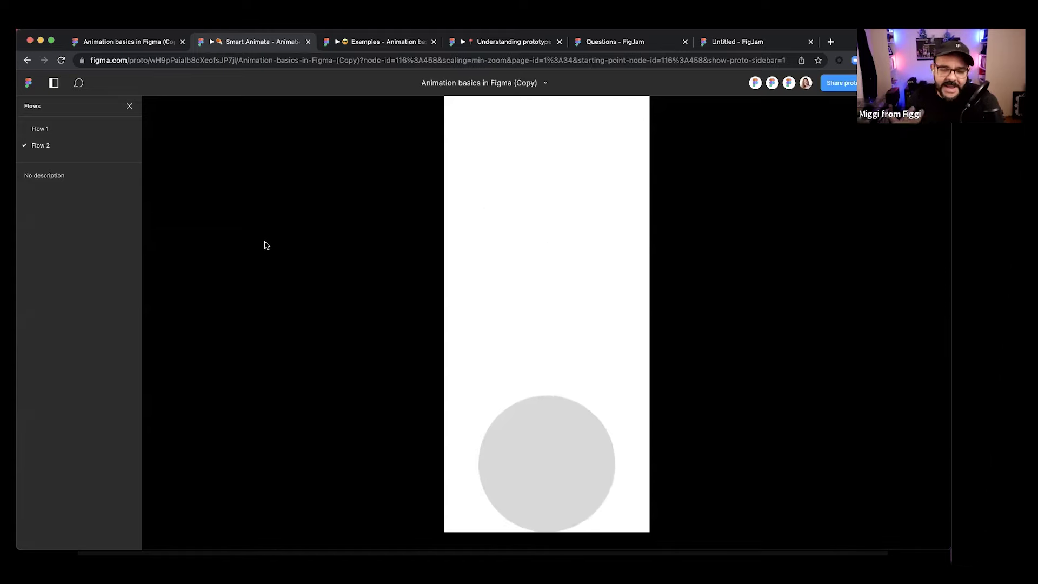
{"action": "left_click", "coordinate": [131, 42]}
{"action": "left_click", "coordinate": [382, 354]}
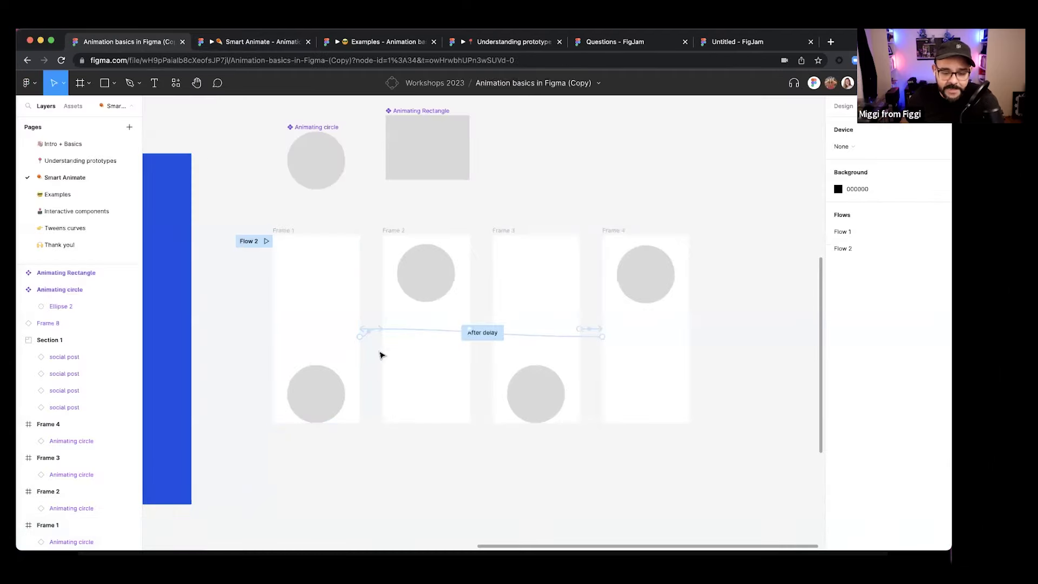
{"action": "left_click", "coordinate": [365, 327]}
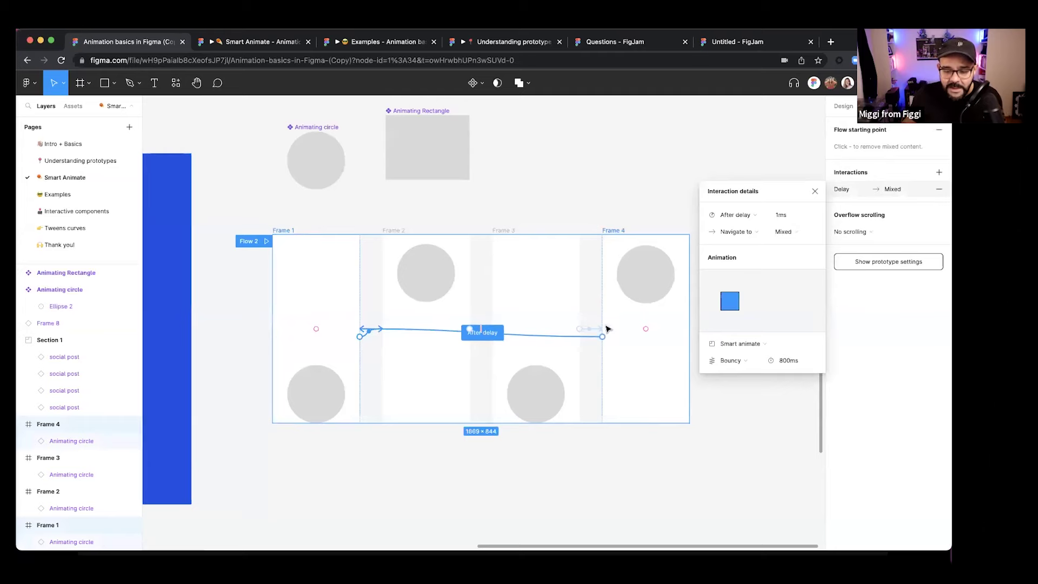
{"action": "scroll", "coordinate": [459, 324], "scroll_direction": "up", "scroll_amount": 5}
{"action": "scroll", "coordinate": [487, 332], "scroll_direction": "up", "scroll_amount": 3}
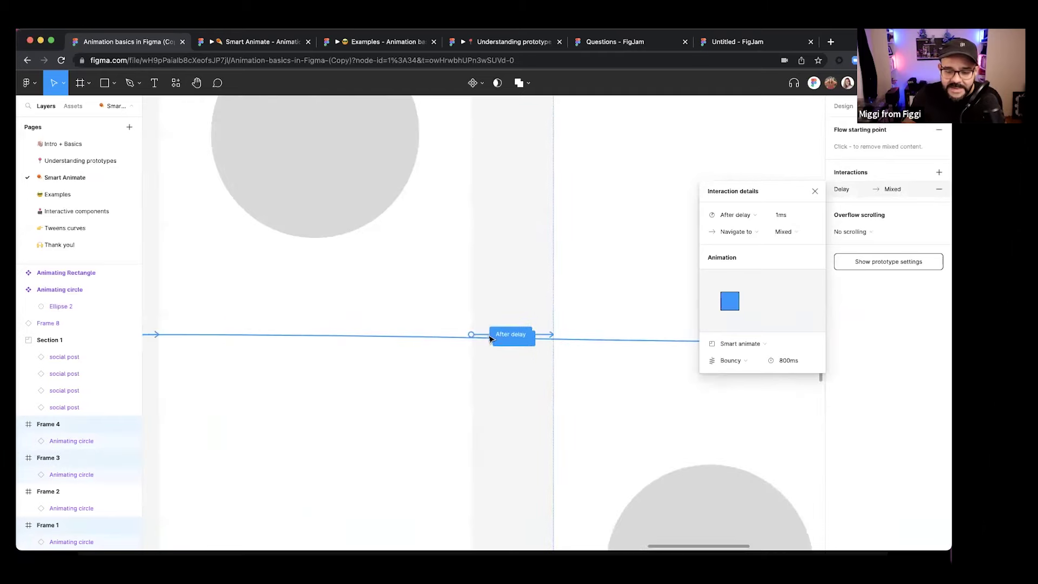
{"action": "scroll", "coordinate": [489, 338], "scroll_direction": "down", "scroll_amount": 6}
{"action": "scroll", "coordinate": [490, 338], "scroll_direction": "down", "scroll_amount": 2}
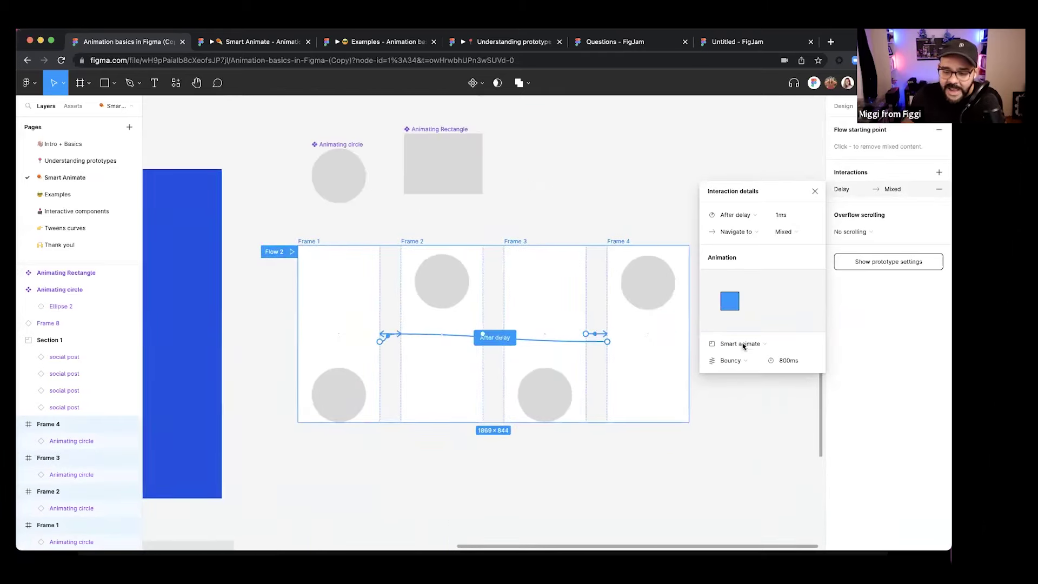
{"action": "left_click", "coordinate": [754, 360]}
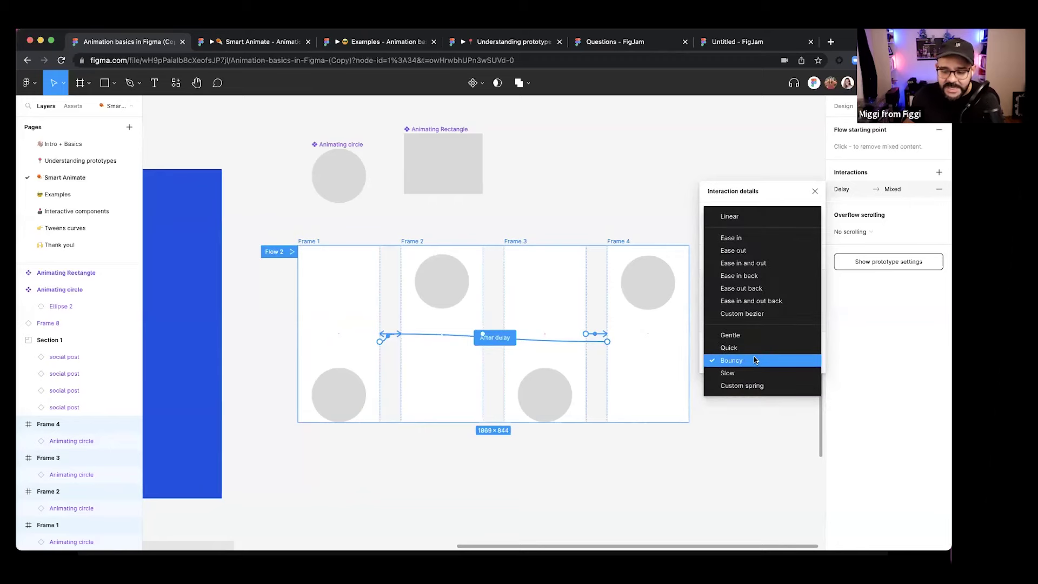
{"action": "left_click", "coordinate": [751, 349]}
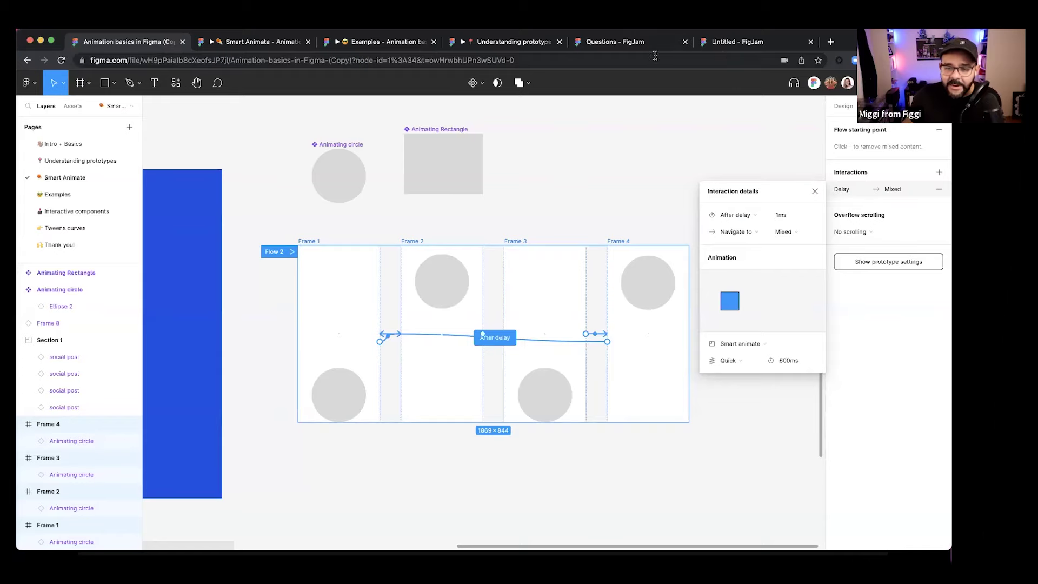
- Detach the Smart Animate prototype tab into its own narrow window beside the editor
{"action": "left_click", "coordinate": [494, 43]}
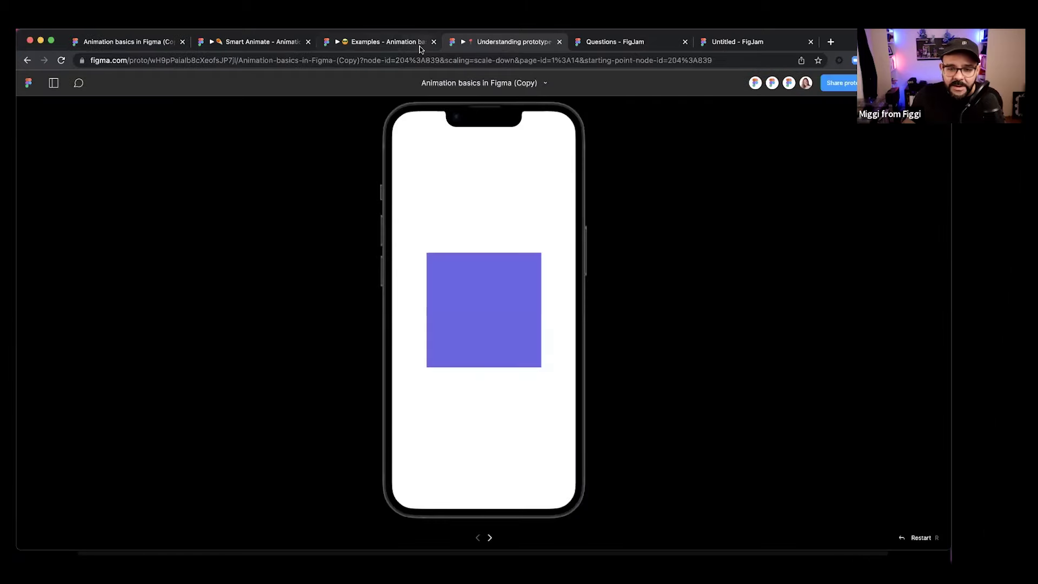
{"action": "left_click", "coordinate": [393, 44]}
{"action": "left_click", "coordinate": [257, 49]}
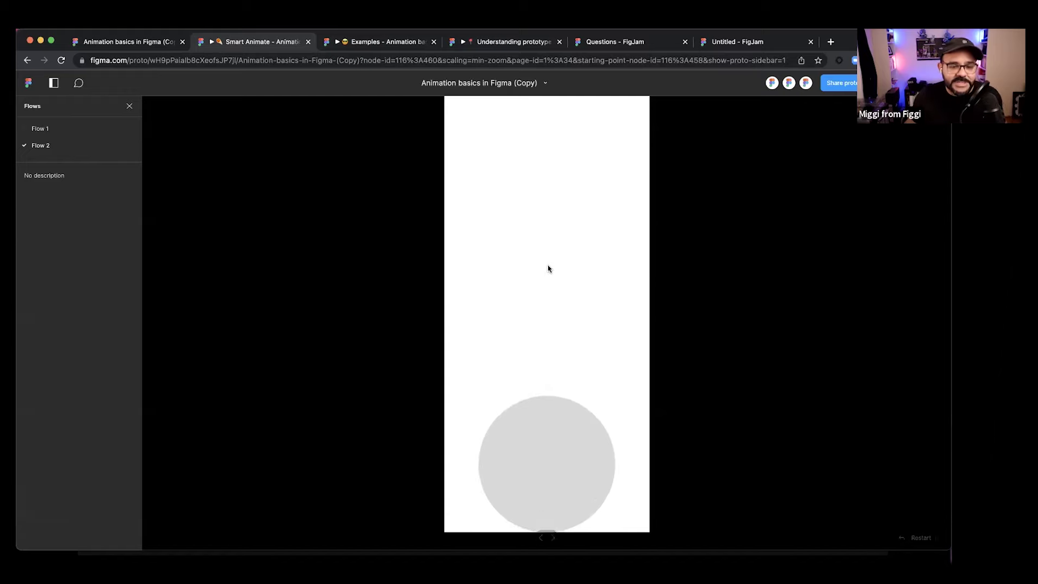
{"action": "left_click_drag", "start_coordinate": [249, 50], "coordinate": [132, 100]}
{"action": "left_click_drag", "start_coordinate": [23, 226], "coordinate": [607, 225]}
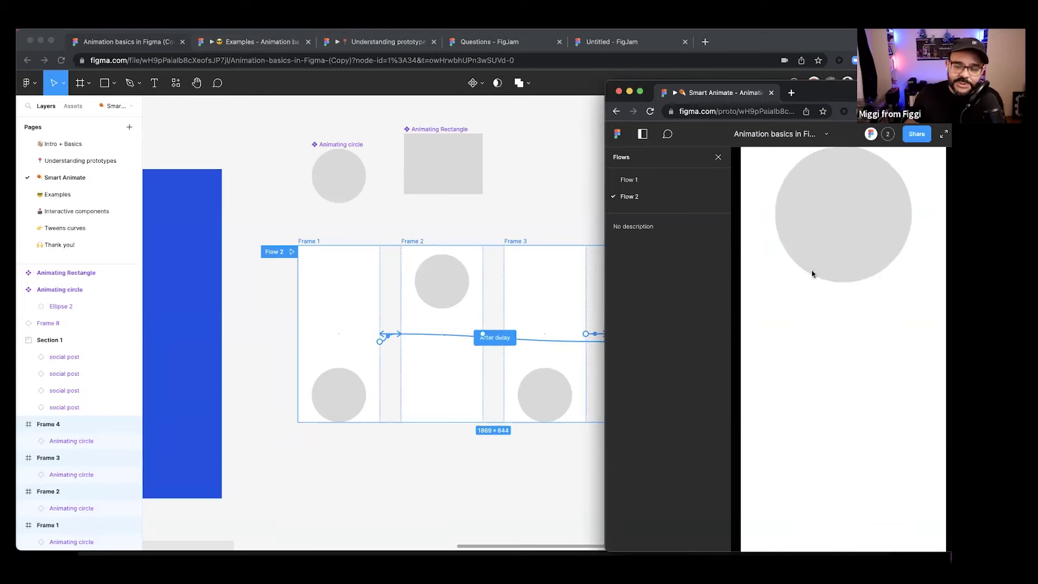
- Fit the prototype with Z and arrange the editor and prototype windows side by side
{"action": "key", "text": "z"}
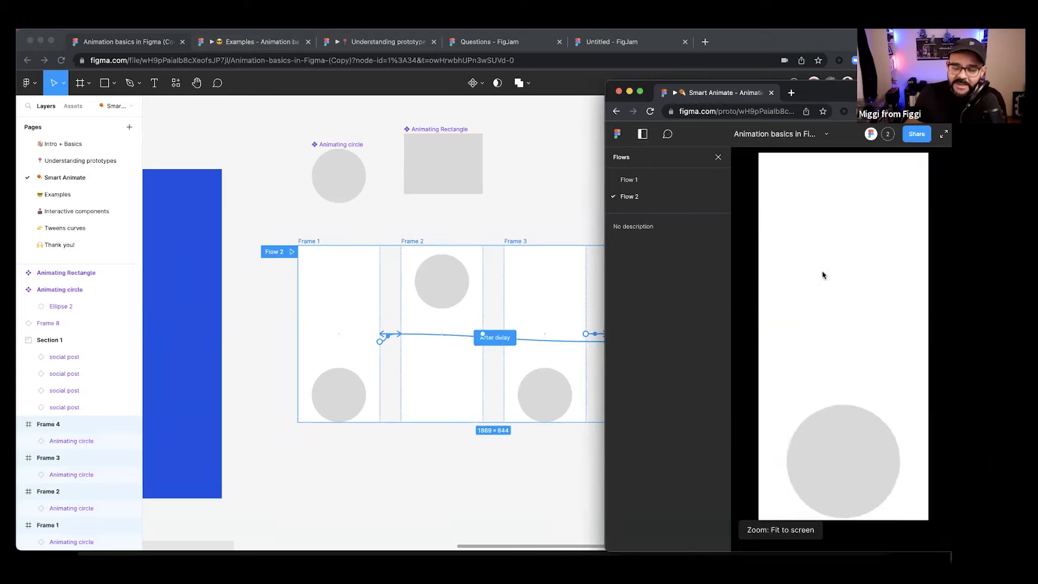
{"action": "left_click", "coordinate": [744, 63]}
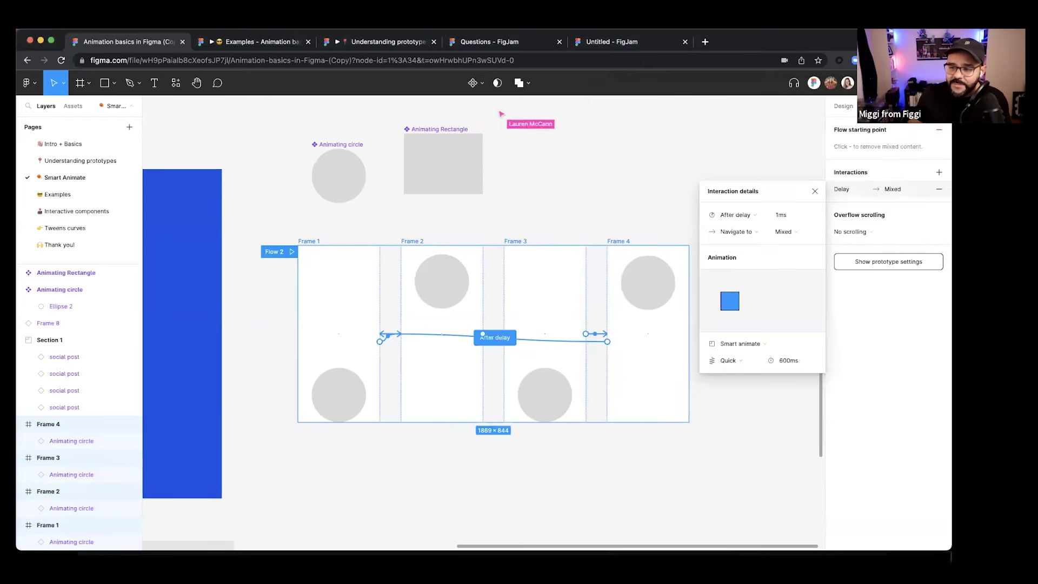
{"action": "left_click_drag", "start_coordinate": [951, 138], "coordinate": [598, 146]}
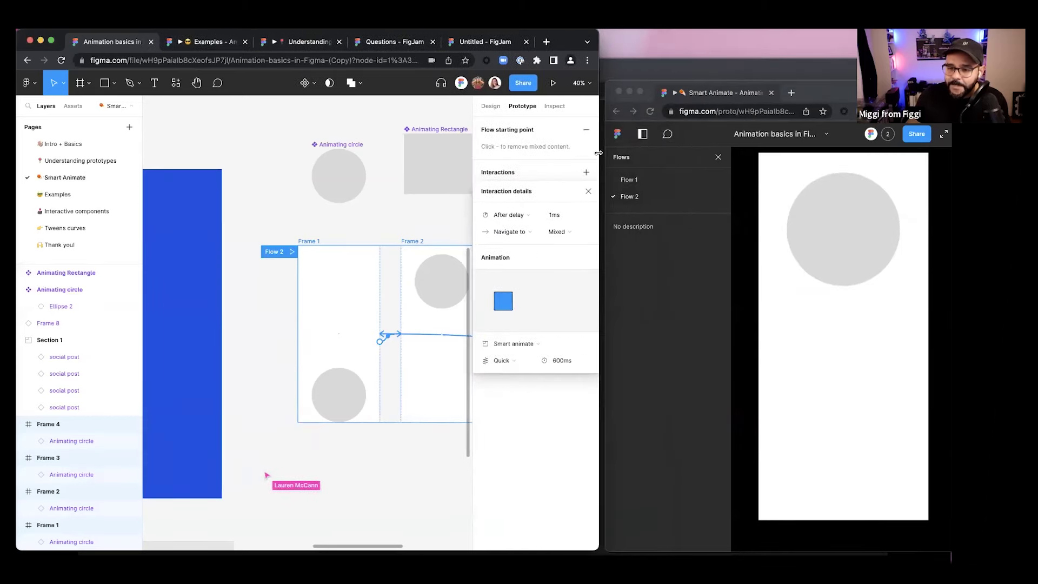
{"action": "left_click", "coordinate": [846, 86]}
{"action": "left_click_drag", "start_coordinate": [835, 82], "coordinate": [828, 22]}
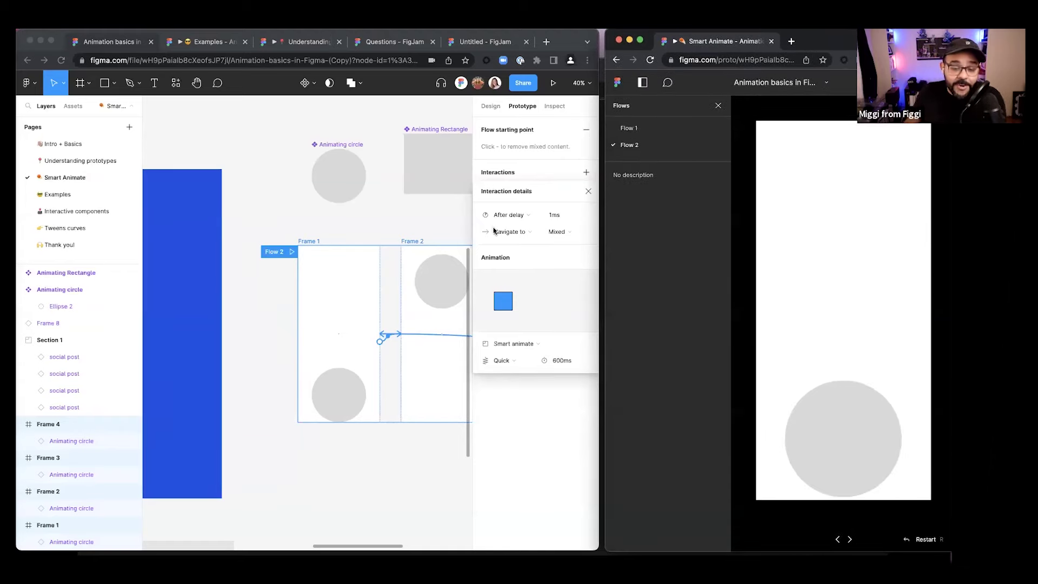
- Switch the Flow 2 easing from Quick to Gentle at 800ms, then clear the selection
{"action": "left_click", "coordinate": [502, 360]}
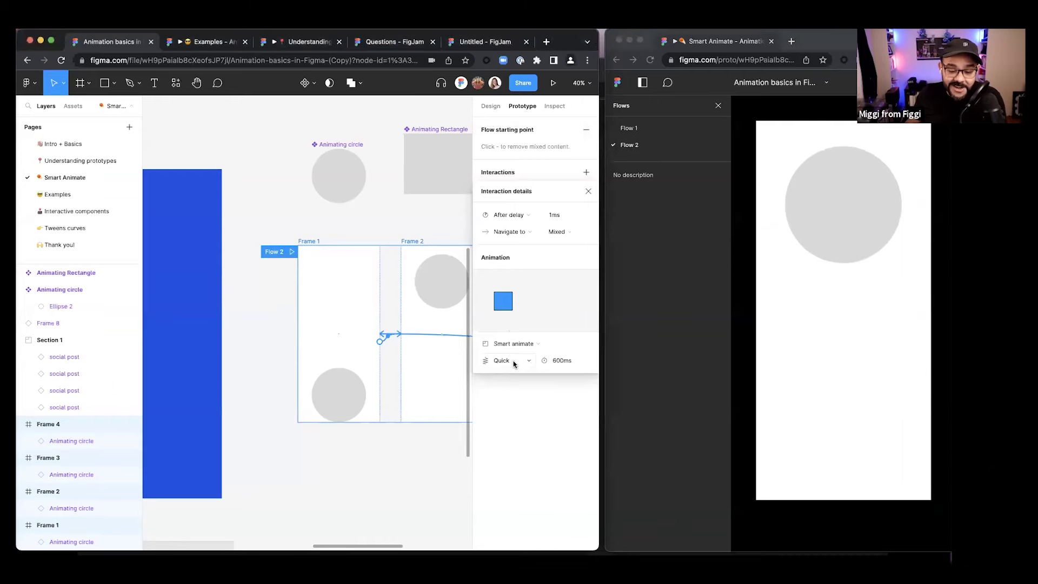
{"action": "left_click", "coordinate": [503, 360]}
{"action": "left_click", "coordinate": [514, 349]}
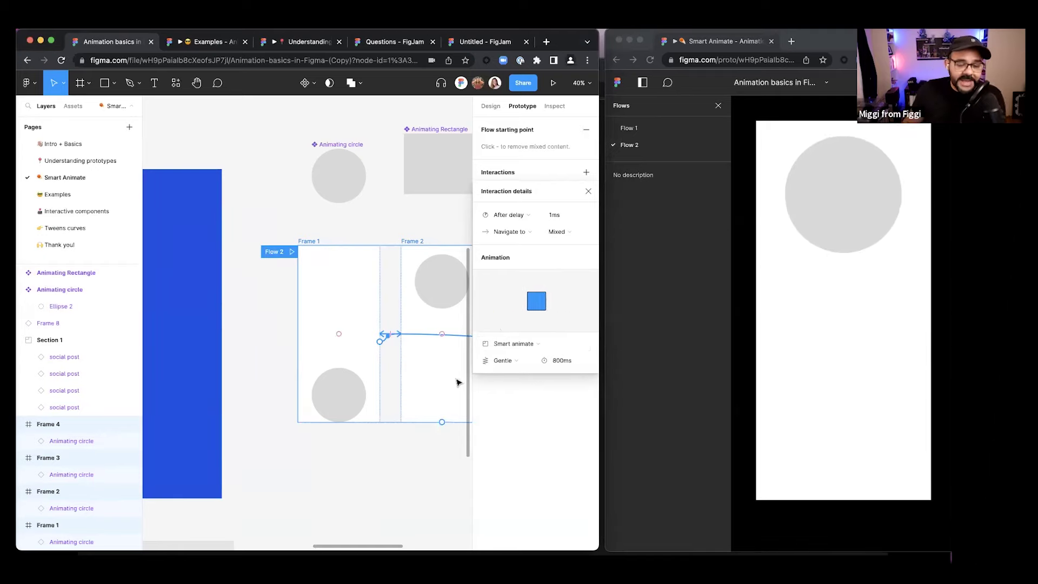
{"action": "left_click", "coordinate": [407, 463]}
{"action": "scroll", "coordinate": [341, 427], "scroll_direction": "down", "scroll_amount": 5}
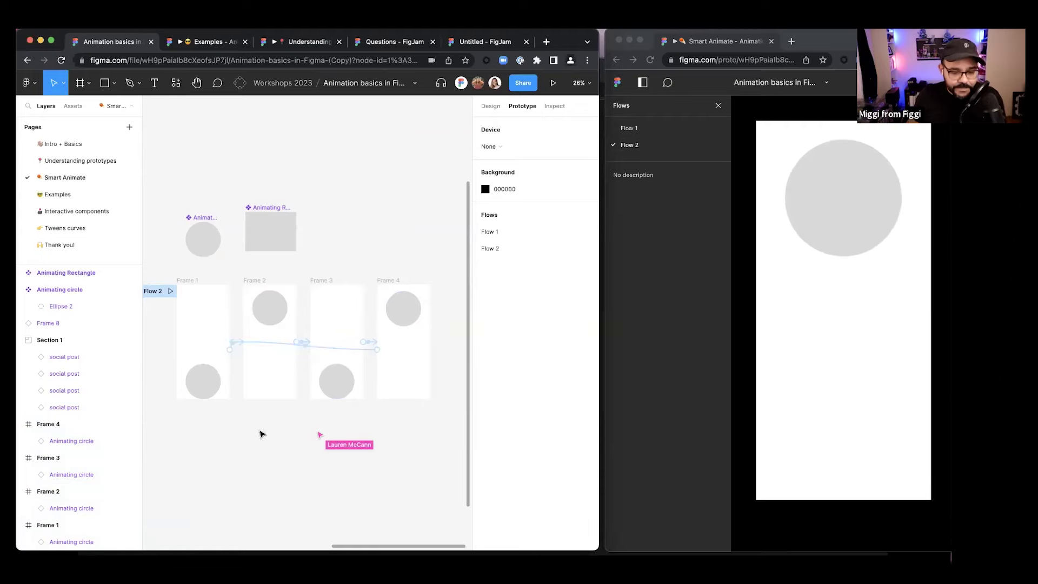
{"action": "scroll", "coordinate": [267, 373], "scroll_direction": "down", "scroll_amount": 2}
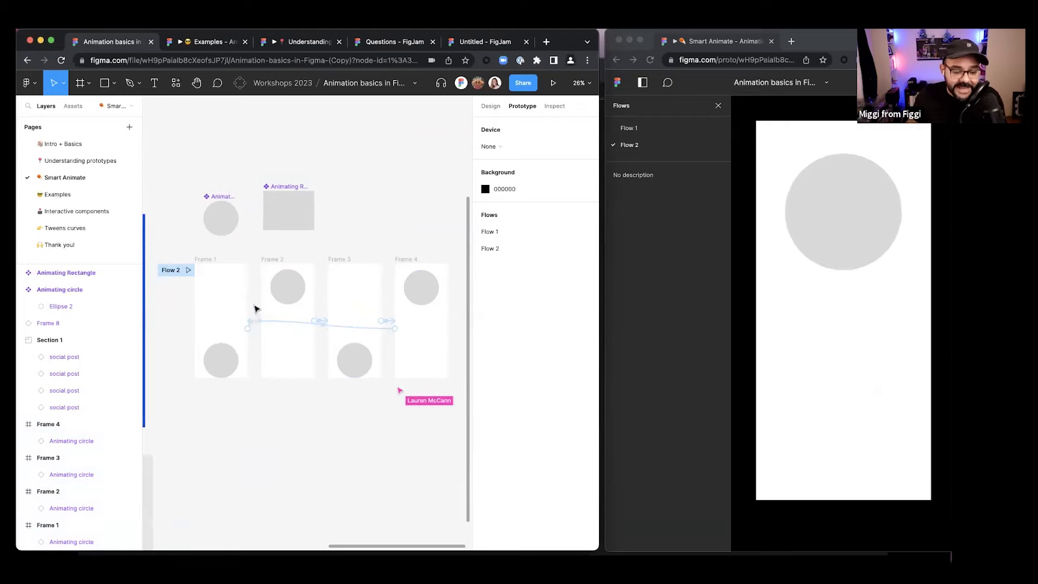
{"action": "left_click", "coordinate": [254, 322]}
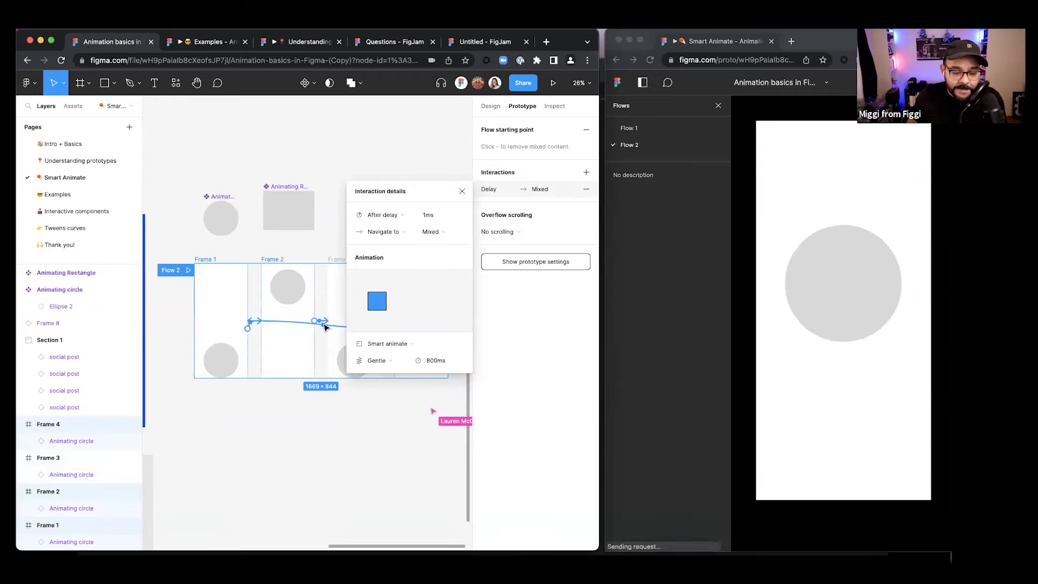
{"action": "scroll", "coordinate": [284, 354], "scroll_direction": "right", "scroll_amount": 4}
{"action": "scroll", "coordinate": [282, 356], "scroll_direction": "left", "scroll_amount": 3}
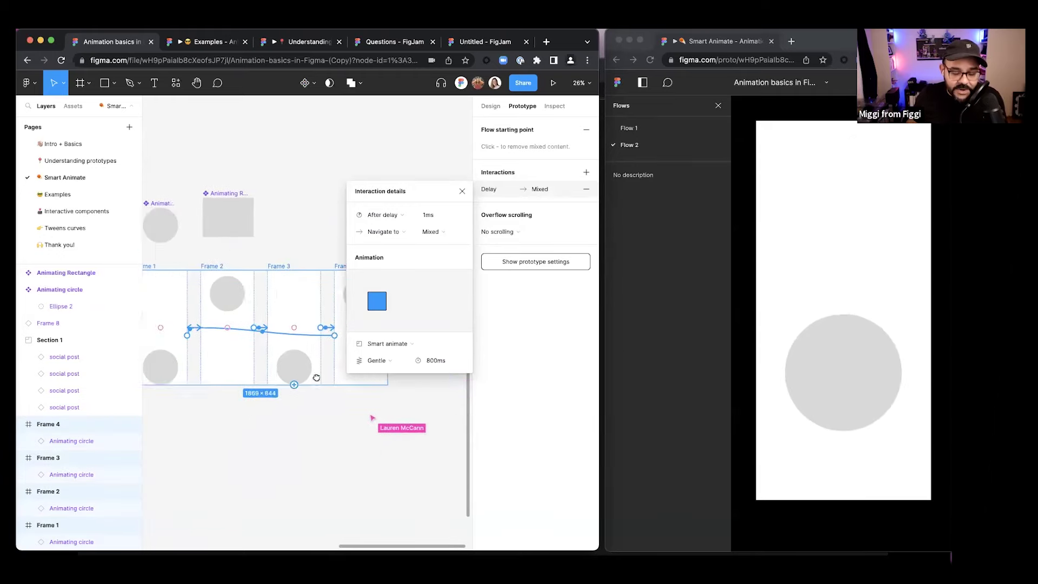
{"action": "left_click", "coordinate": [310, 452]}
{"action": "scroll", "coordinate": [311, 427], "scroll_direction": "down", "scroll_amount": 2}
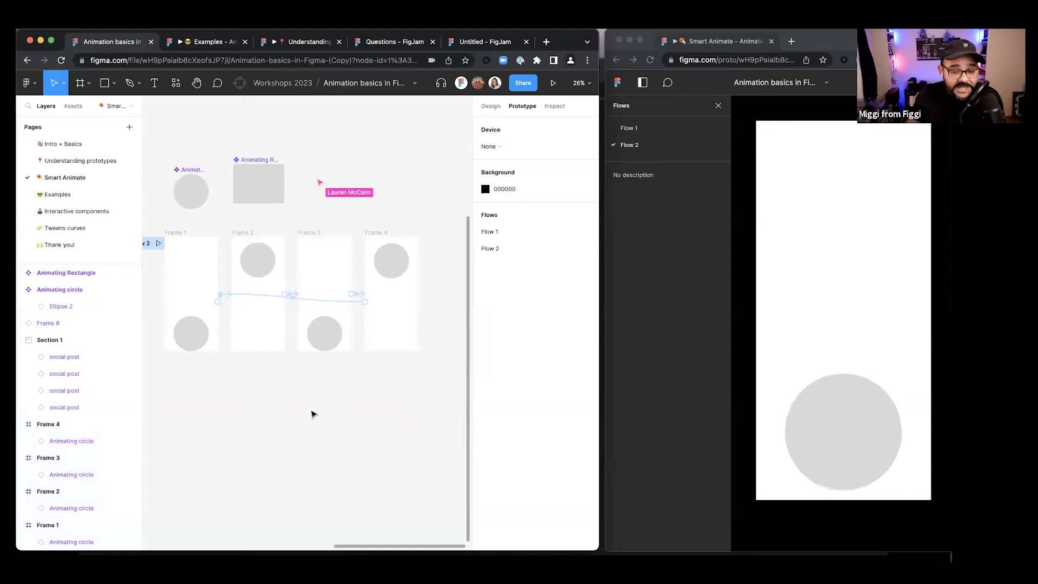
- Recolor the Frame 2 circle bright red FD1313
{"action": "left_click", "coordinate": [492, 106]}
{"action": "left_click", "coordinate": [269, 262]}
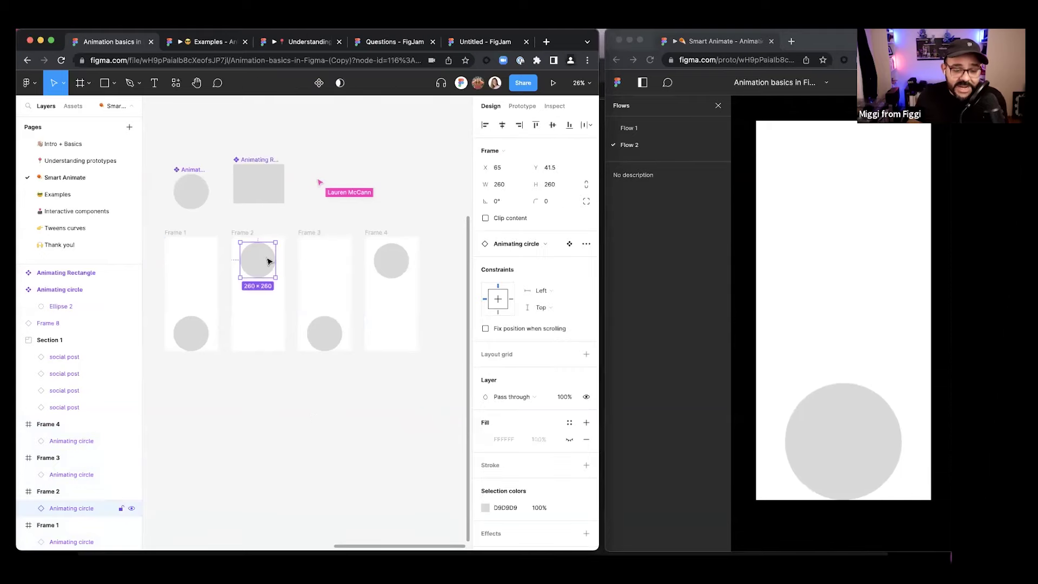
{"action": "scroll", "coordinate": [475, 495], "scroll_direction": "down", "scroll_amount": 2}
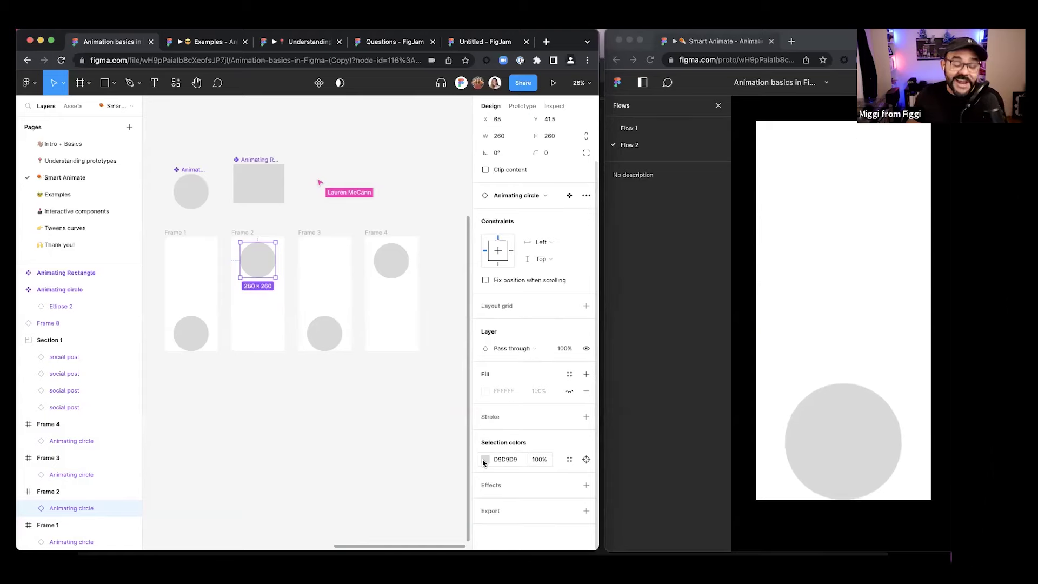
{"action": "left_click", "coordinate": [484, 460]}
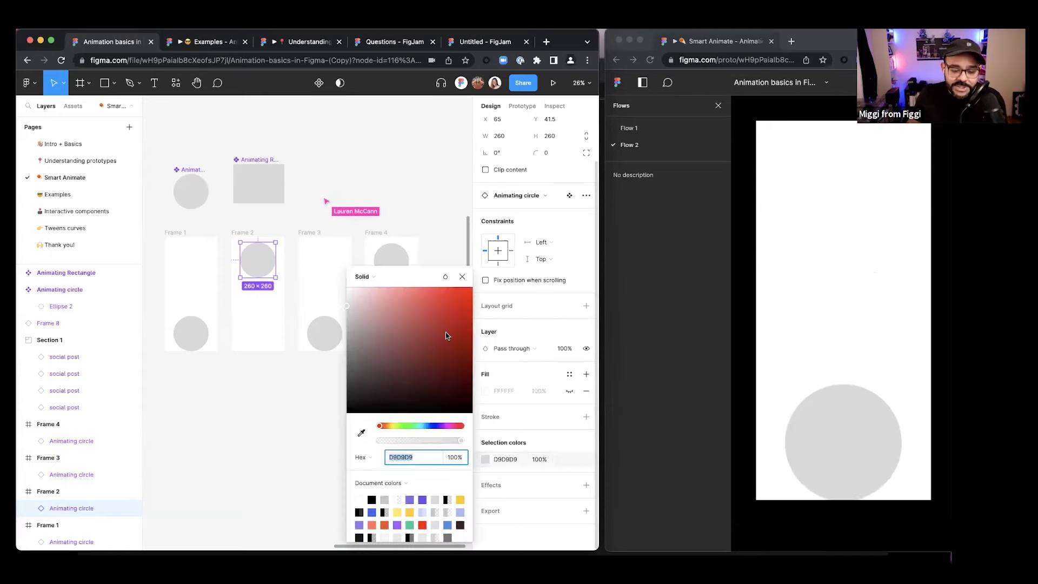
{"action": "left_click", "coordinate": [462, 289]}
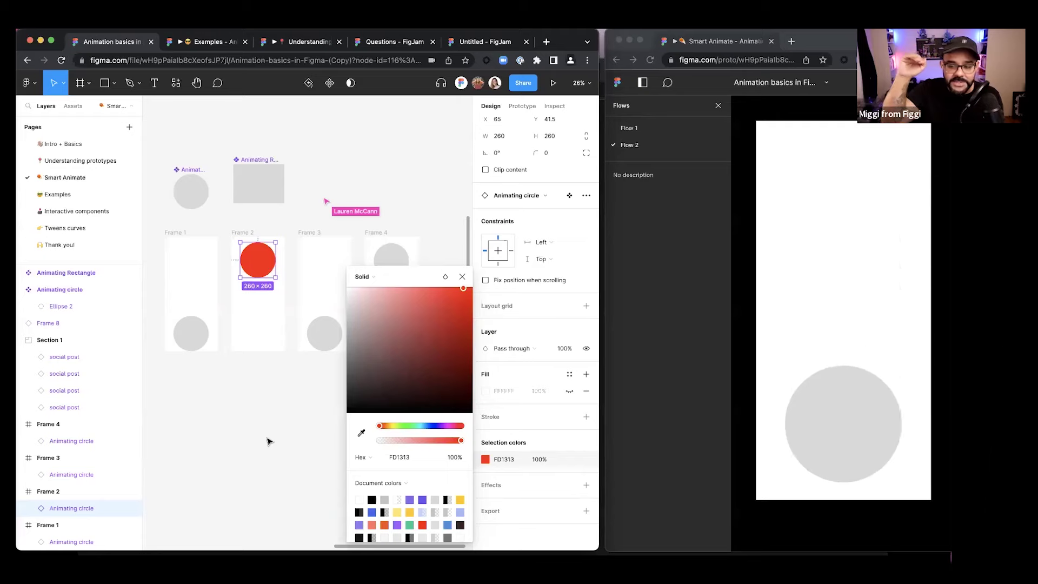
{"action": "left_click", "coordinate": [462, 277]}
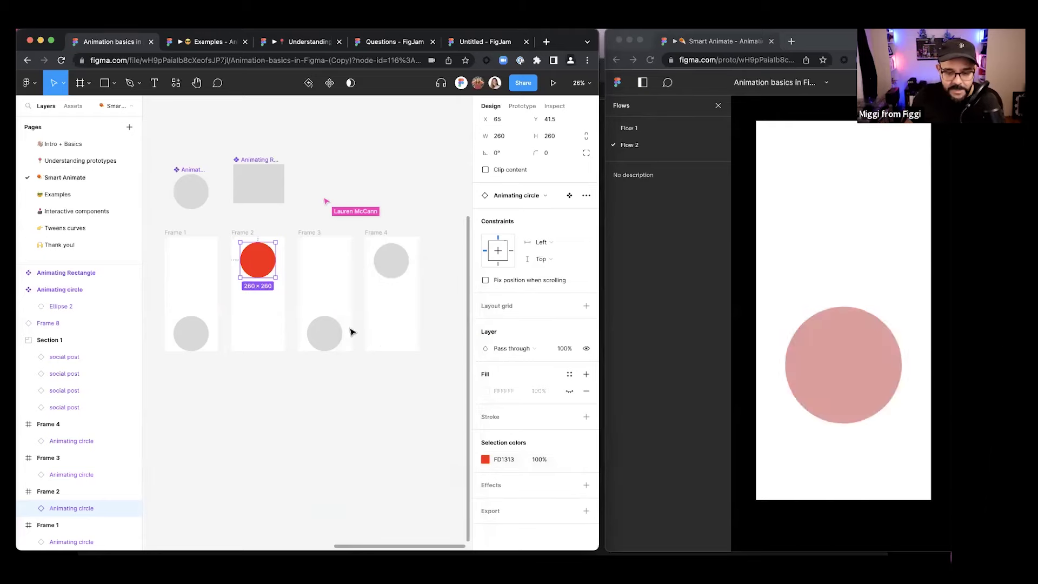
- Recolor the Frame 3 circle vivid blue 1448FF
{"action": "left_click", "coordinate": [332, 333]}
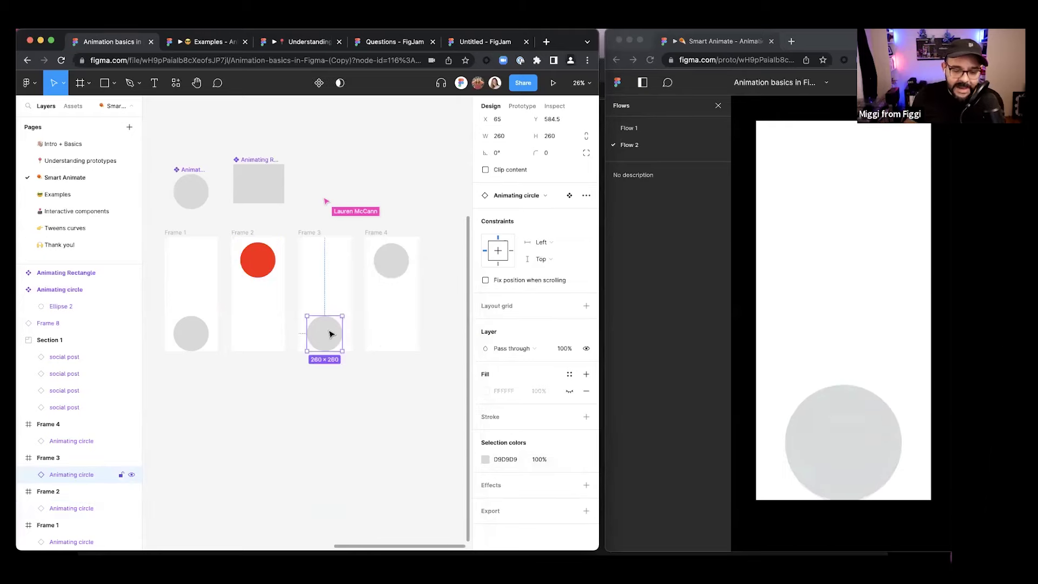
{"action": "left_click", "coordinate": [485, 460]}
{"action": "left_click", "coordinate": [430, 425]}
{"action": "left_click", "coordinate": [462, 288]}
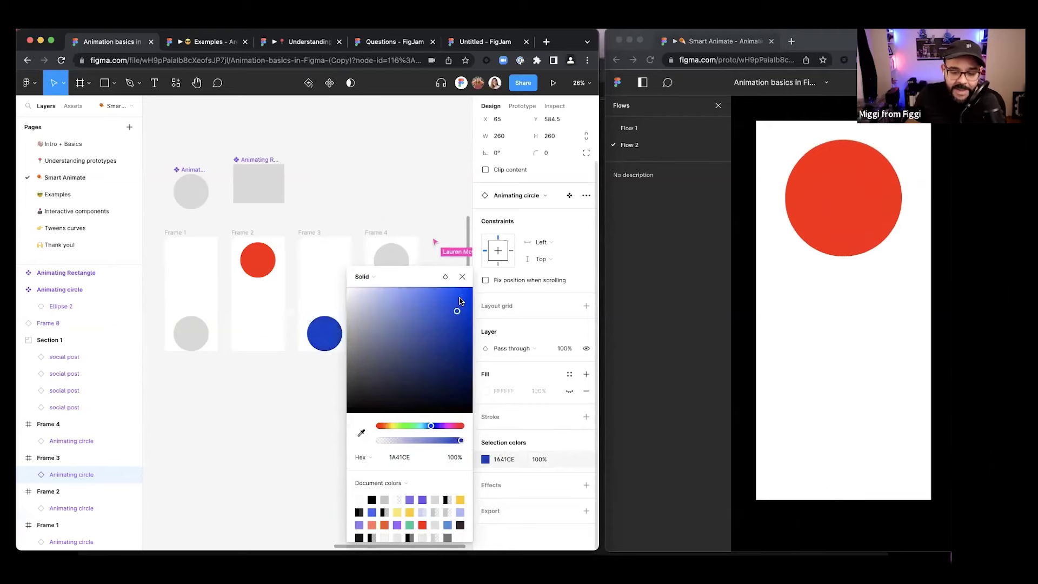
{"action": "left_click", "coordinate": [462, 276]}
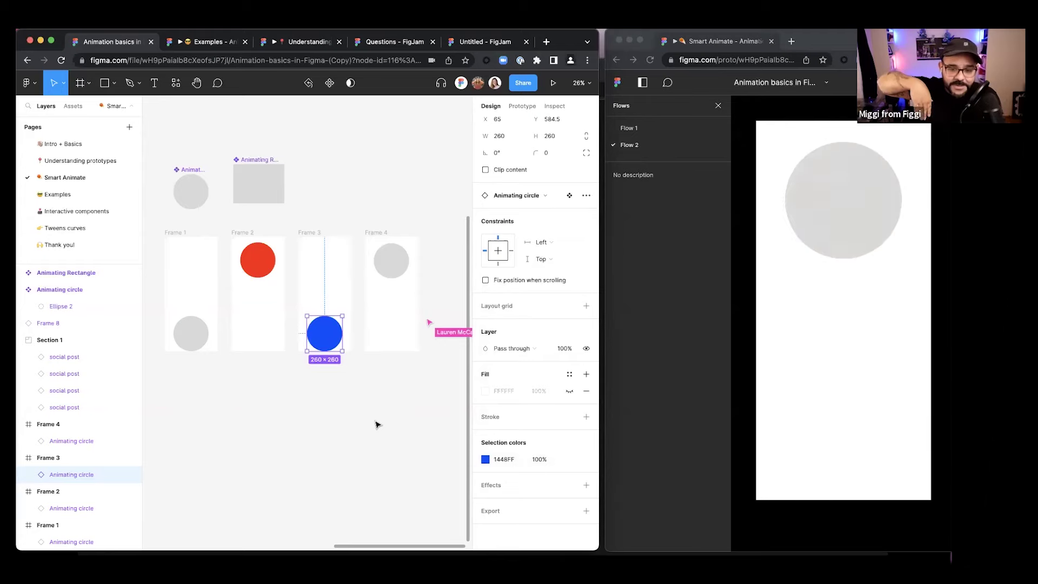
- Shrink the Frame 4 circle to 92 × 92
{"action": "left_click", "coordinate": [390, 265]}
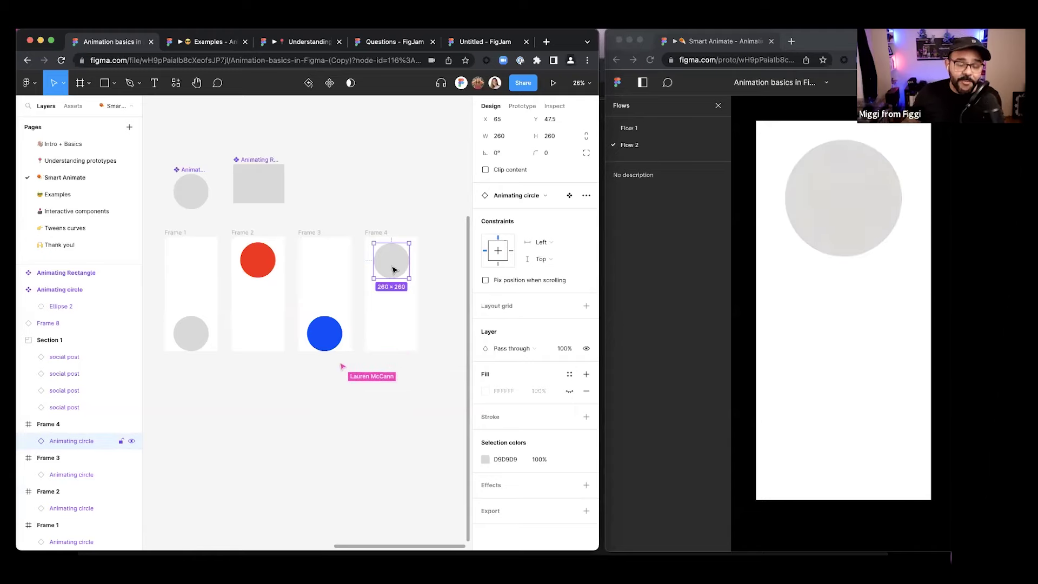
{"action": "left_click_drag", "start_coordinate": [409, 278], "coordinate": [399, 267]}
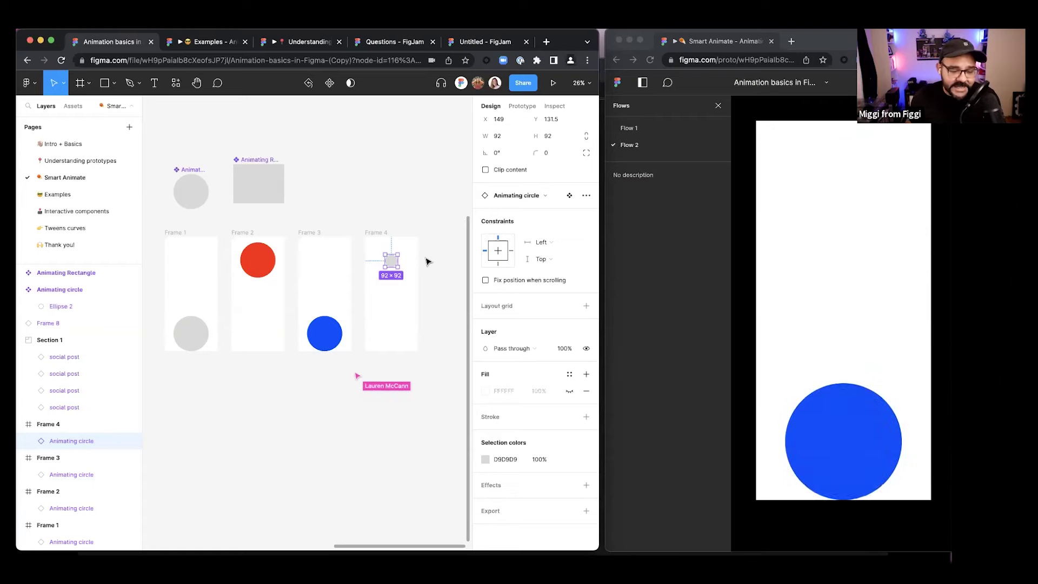
{"action": "left_click", "coordinate": [376, 233]}
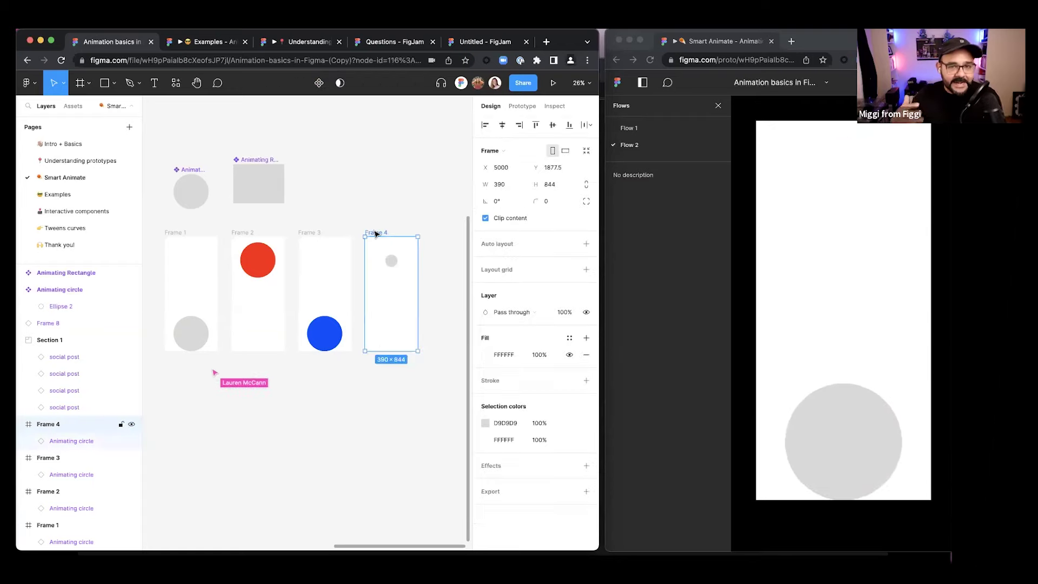
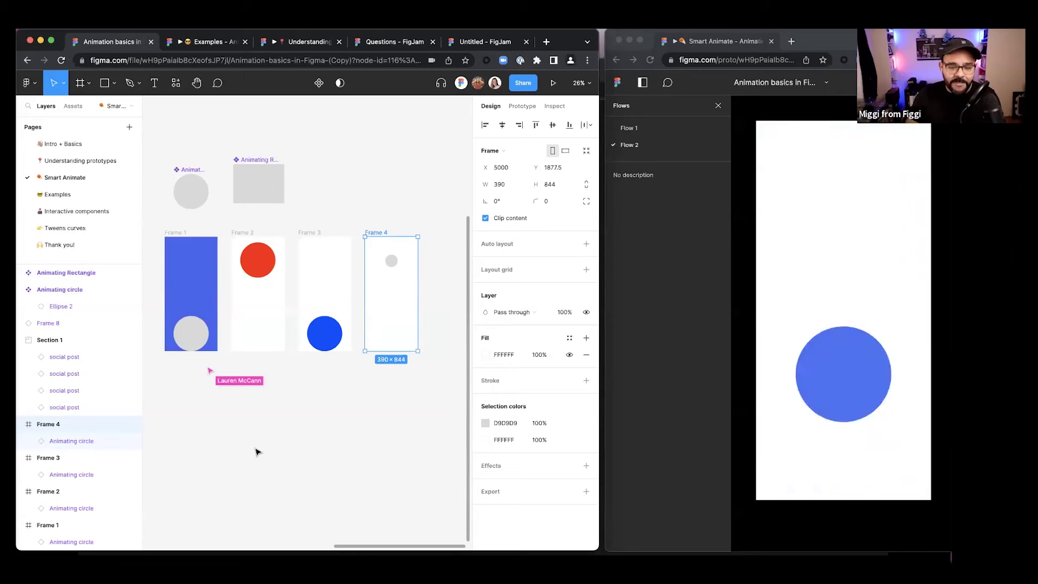
- Paste an Animating Rectangle instance into Frame 1, shrunk and moved above the grey circle
{"action": "left_click", "coordinate": [273, 428]}
{"action": "scroll", "coordinate": [290, 423], "scroll_direction": "left", "scroll_amount": 1}
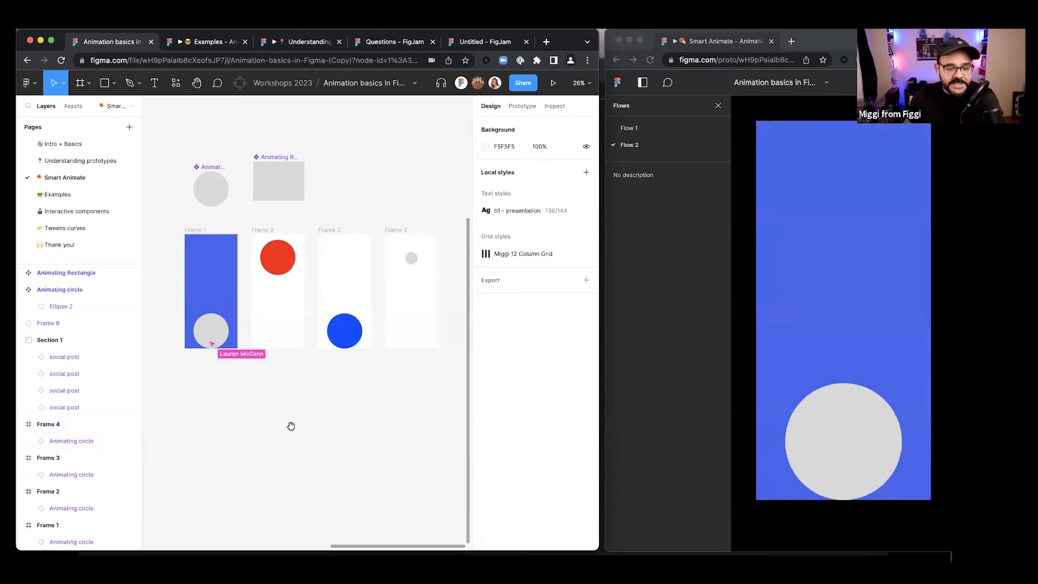
{"action": "left_click", "coordinate": [290, 196]}
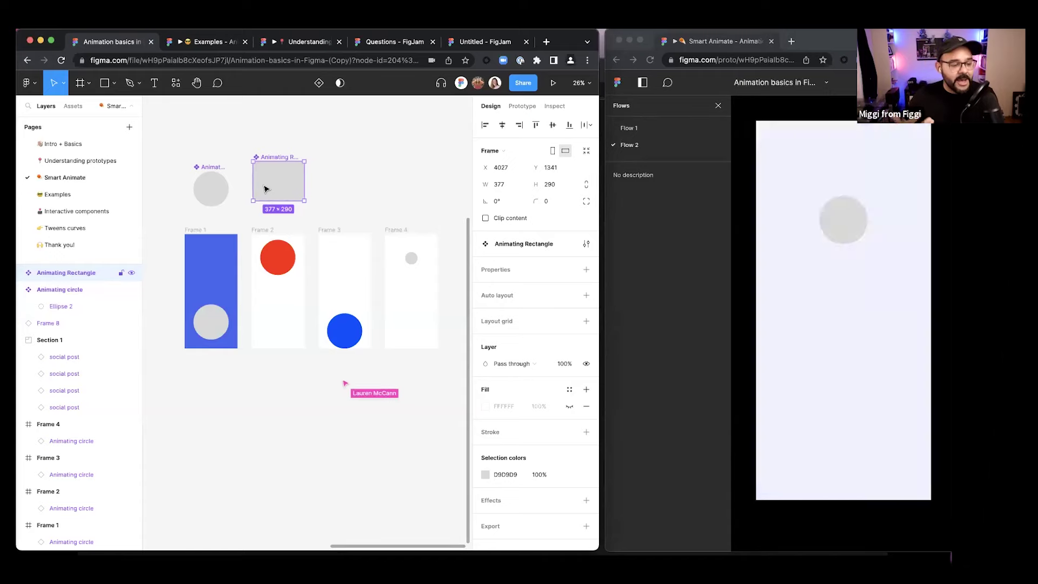
{"action": "left_click_drag", "start_coordinate": [265, 189], "coordinate": [275, 191]}
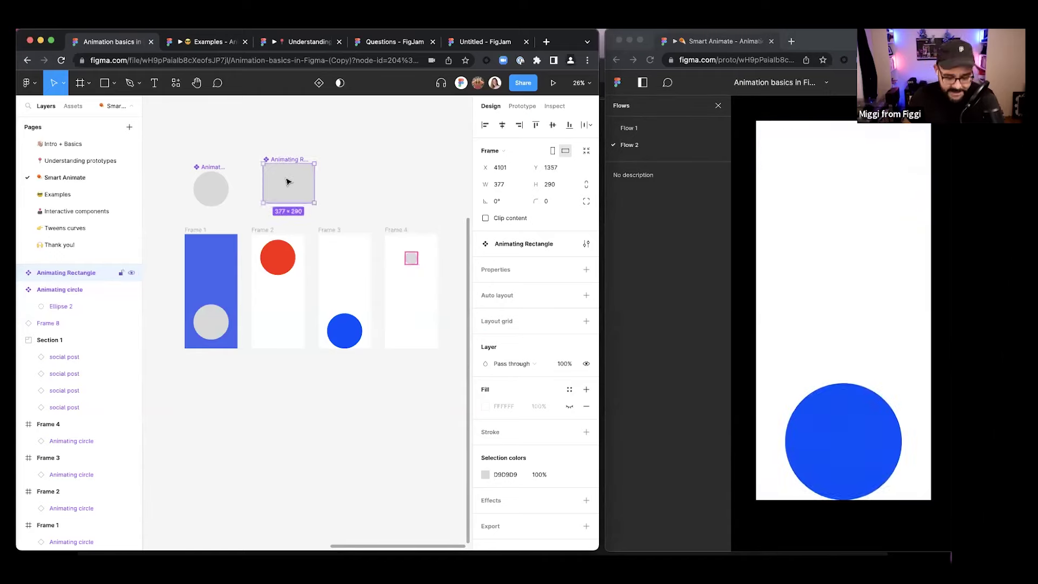
{"action": "left_click", "coordinate": [199, 233]}
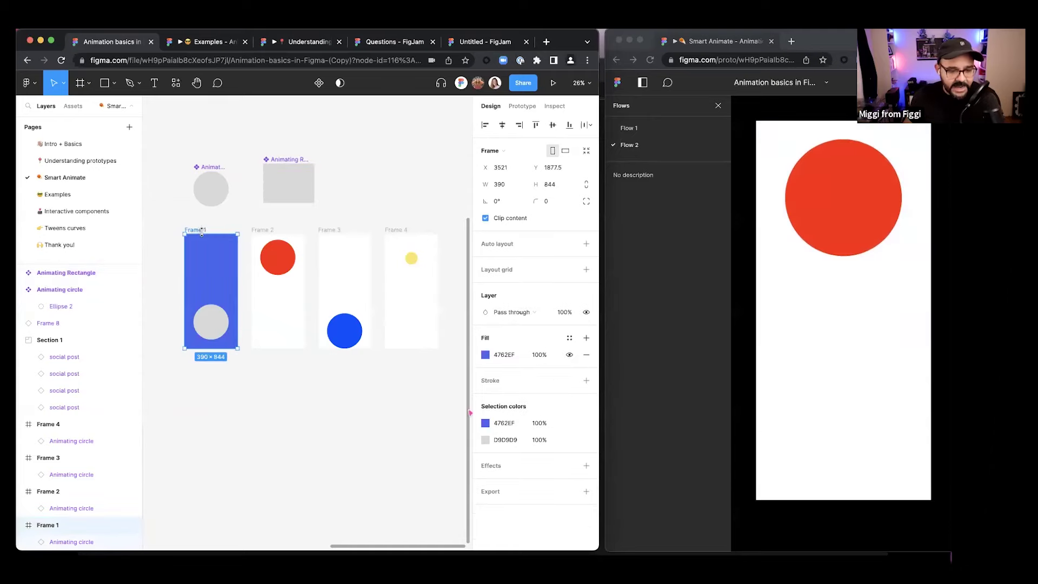
{"action": "key", "text": "super+v"}
{"action": "left_click_drag", "start_coordinate": [237, 311], "coordinate": [211, 268]}
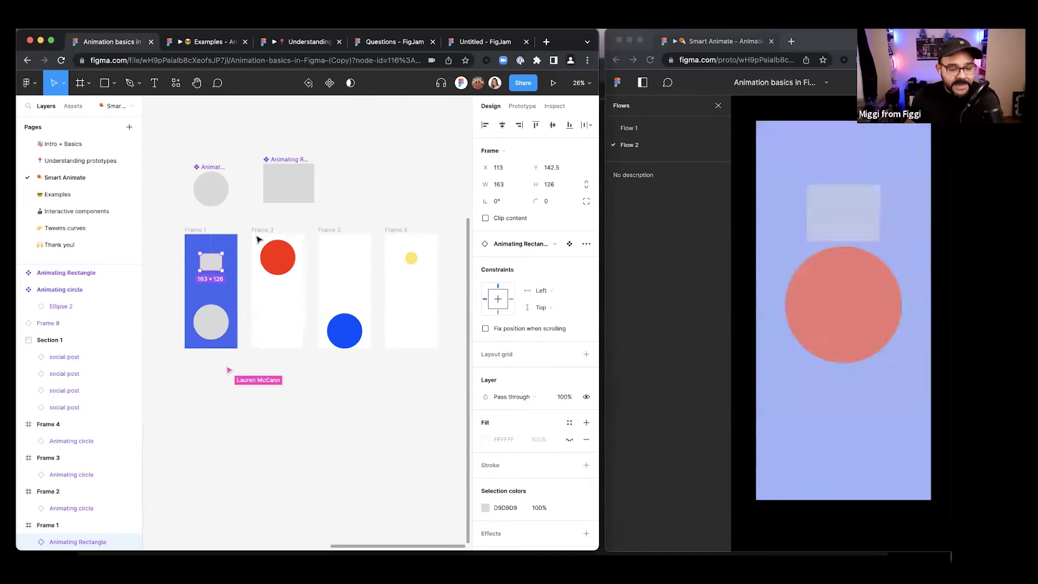
- Paste a small rectangle into Frame 2 and move it below the red circle
{"action": "left_click", "coordinate": [271, 305]}
{"action": "scroll", "coordinate": [271, 306], "scroll_direction": "up", "scroll_amount": 2}
{"action": "scroll", "coordinate": [270, 306], "scroll_direction": "up", "scroll_amount": 1}
{"action": "key", "text": "ctrl+v"}
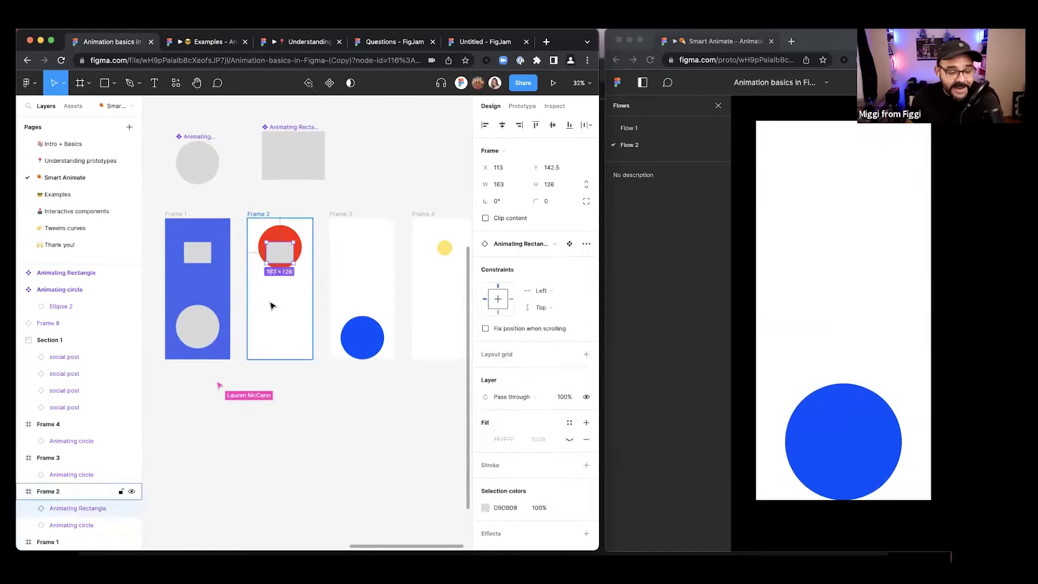
{"action": "left_click_drag", "start_coordinate": [282, 264], "coordinate": [283, 326]}
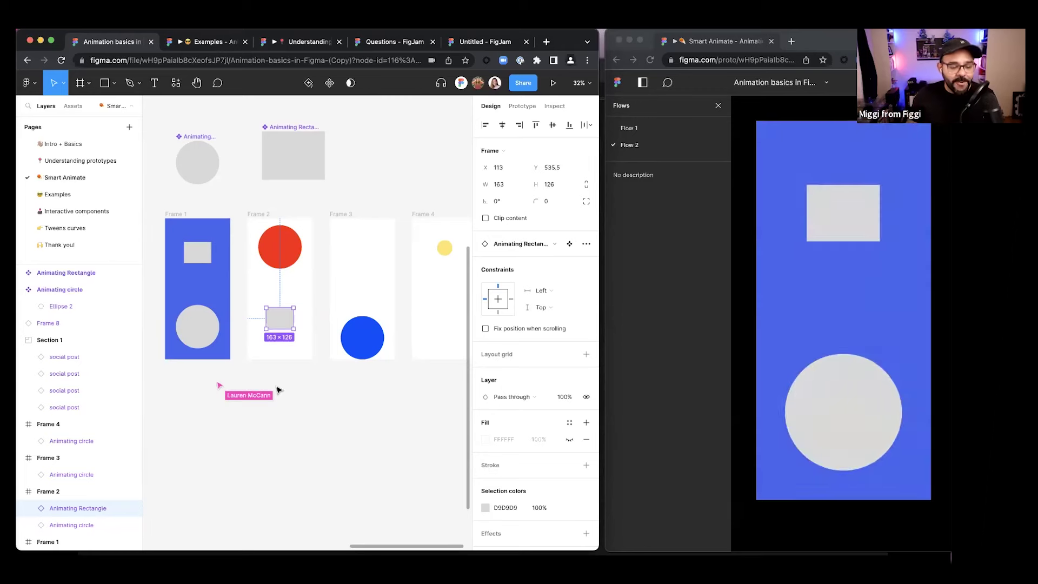
{"action": "scroll", "coordinate": [78, 425], "scroll_direction": "down", "scroll_amount": 4}
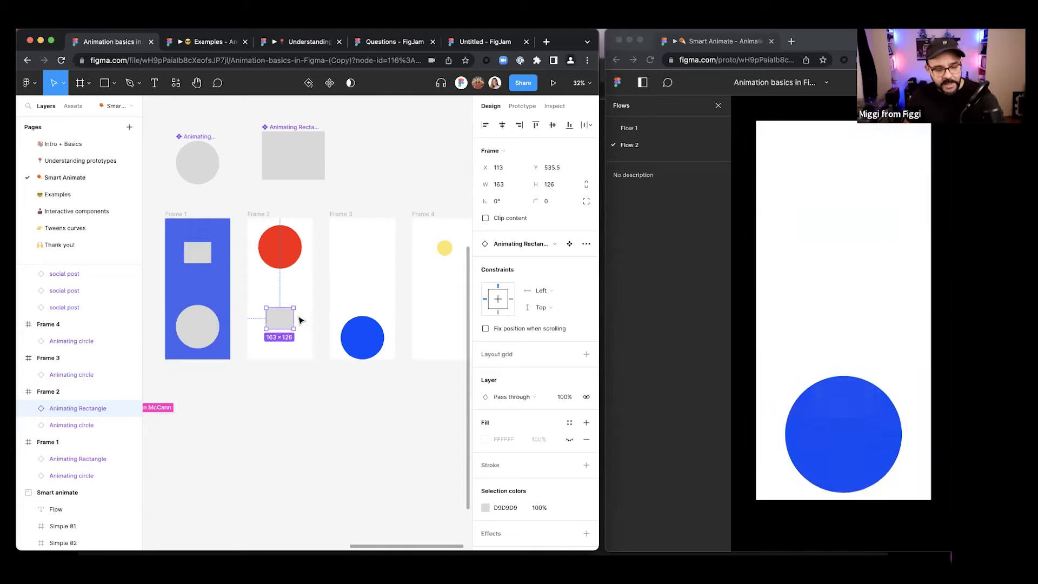
- Enlarge Frame 2's rectangle and place a large 359×278 rectangle at the top of Frame 3
{"action": "mouse_move", "coordinate": [292, 329]}
{"action": "left_mouse_down"}
{"action": "mouse_move", "coordinate": [308, 347]}
{"action": "mouse_move", "coordinate": [287, 346]}
{"action": "left_mouse_up"}
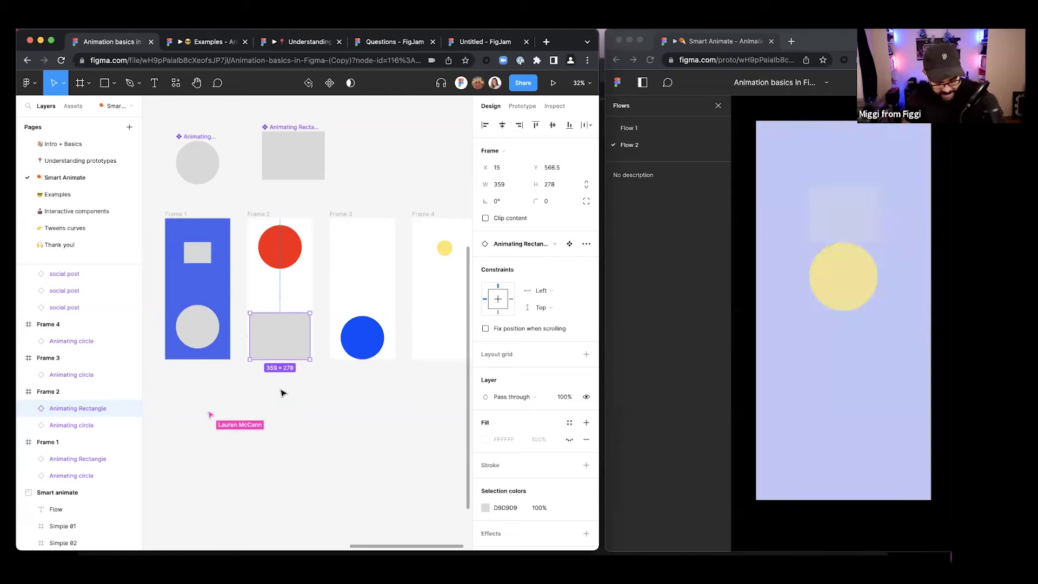
{"action": "left_click", "coordinate": [345, 266]}
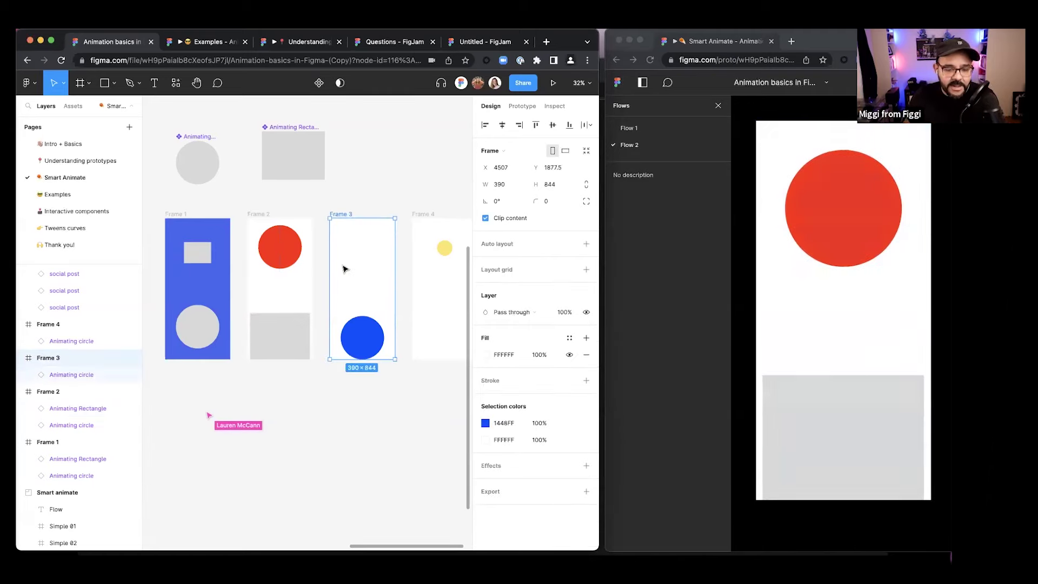
{"action": "key", "text": "super+v"}
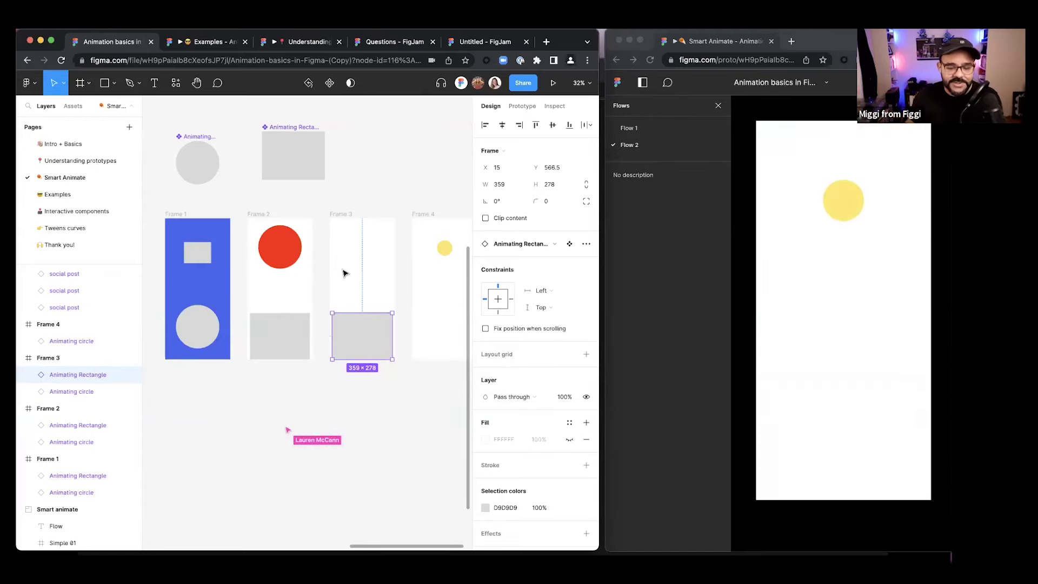
{"action": "left_click_drag", "start_coordinate": [366, 319], "coordinate": [362, 246]}
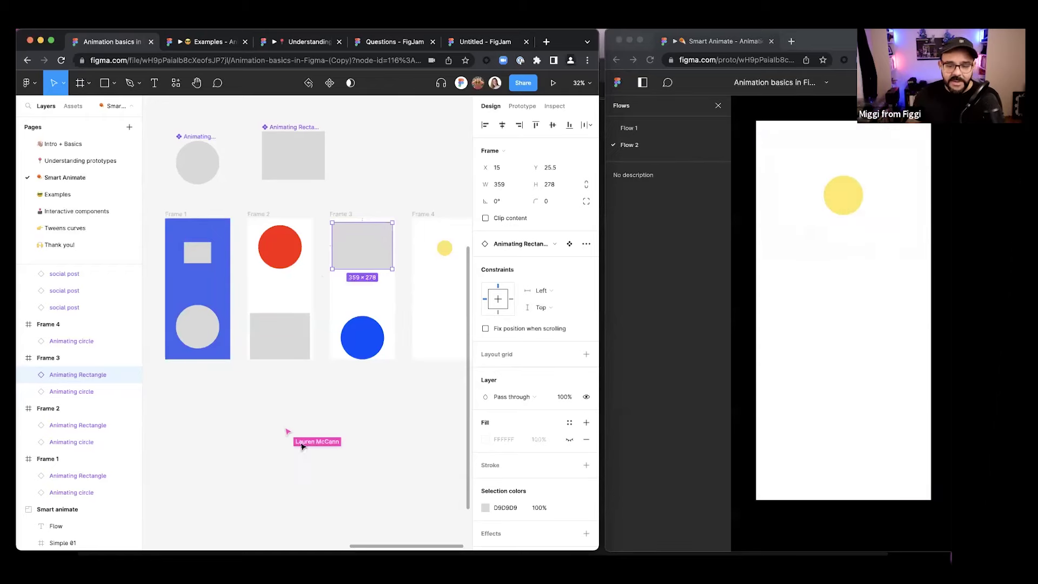
- Copy Frame 3's rectangle into Frame 4 as a small 73×58 one below the yellow circle
{"action": "scroll", "coordinate": [301, 255], "scroll_direction": "right", "scroll_amount": 3}
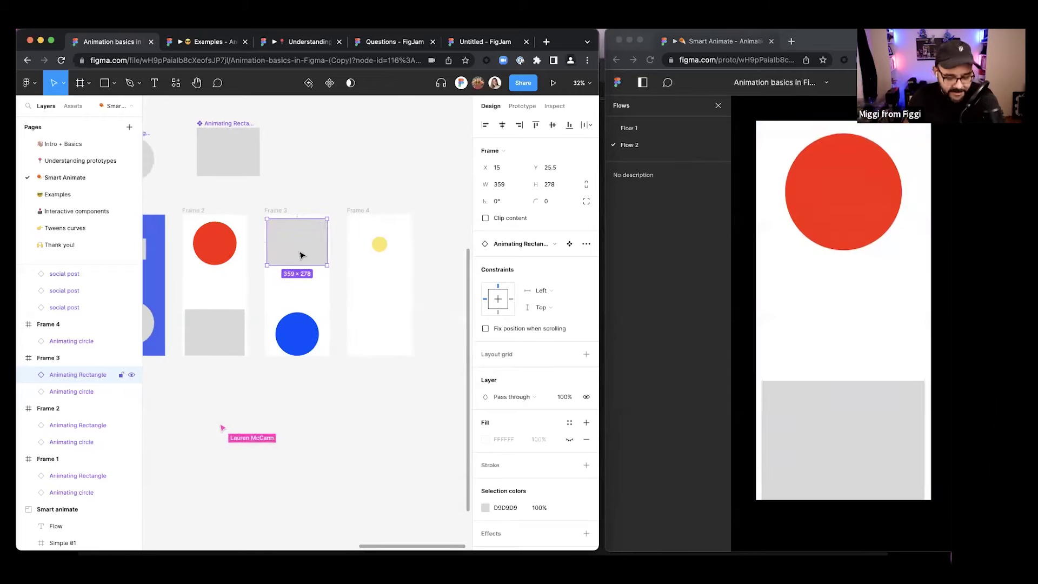
{"action": "key", "text": "ctrl+c"}
{"action": "left_click", "coordinate": [358, 210]}
{"action": "key", "text": "ctrl+v"}
{"action": "left_click_drag", "start_coordinate": [370, 233], "coordinate": [387, 287]}
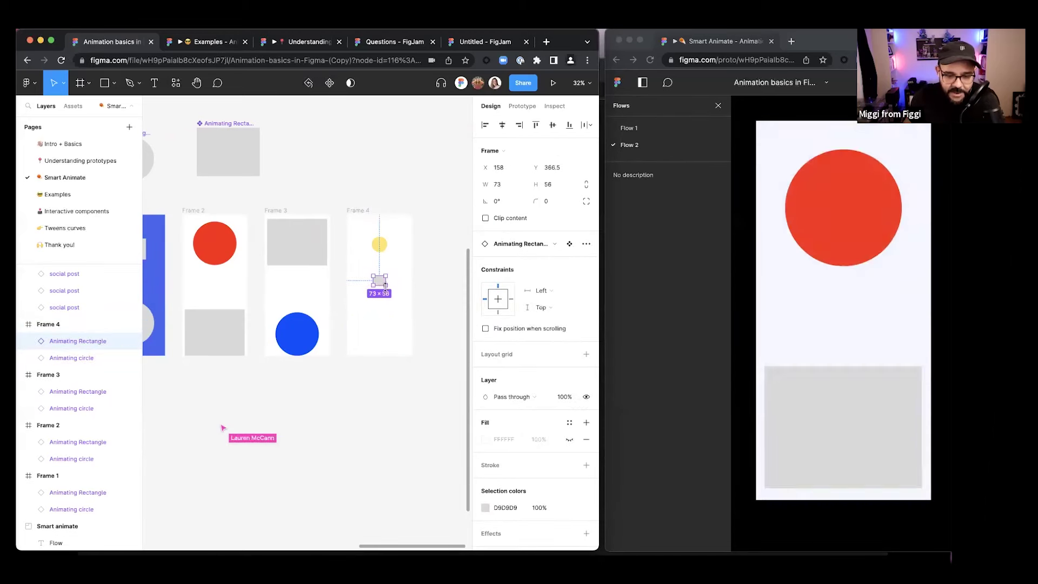
- Try shifting the Frame 4 rectangle instance's fill hue toward green in the colour picker
{"action": "left_click", "coordinate": [484, 508]}
{"action": "left_click_drag", "start_coordinate": [378, 425], "coordinate": [402, 425]}
{"action": "left_click", "coordinate": [462, 279]}
{"action": "left_click", "coordinate": [405, 391]}
{"action": "left_click", "coordinate": [378, 280]}
{"action": "left_click", "coordinate": [485, 507]}
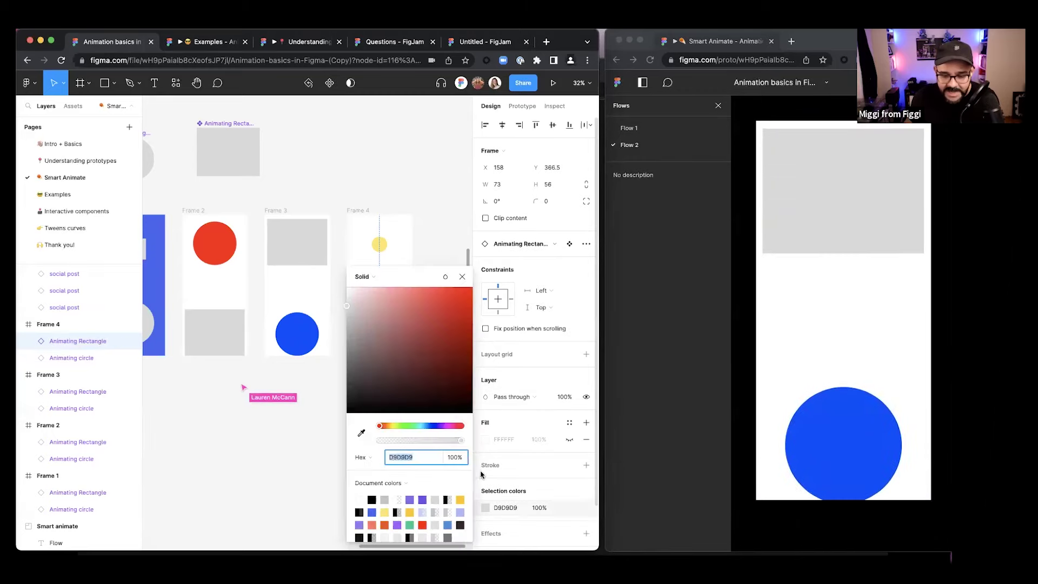
{"action": "left_click", "coordinate": [402, 426]}
{"action": "left_click", "coordinate": [462, 278]}
{"action": "left_click", "coordinate": [410, 361]}
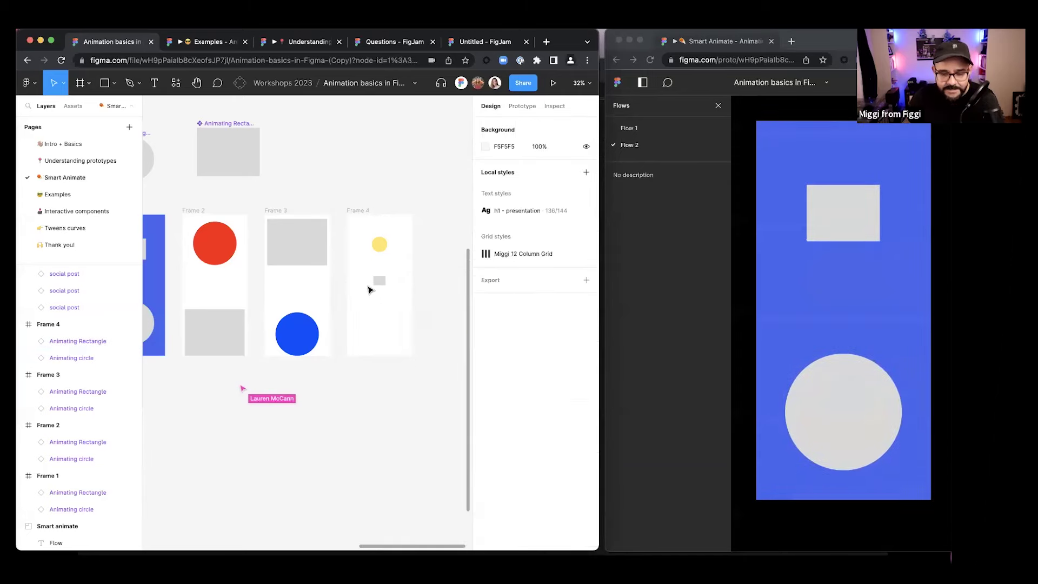
{"action": "scroll", "coordinate": [432, 287], "scroll_direction": "left", "scroll_amount": 2}
{"action": "left_click", "coordinate": [436, 287]}
{"action": "left_click", "coordinate": [486, 507]}
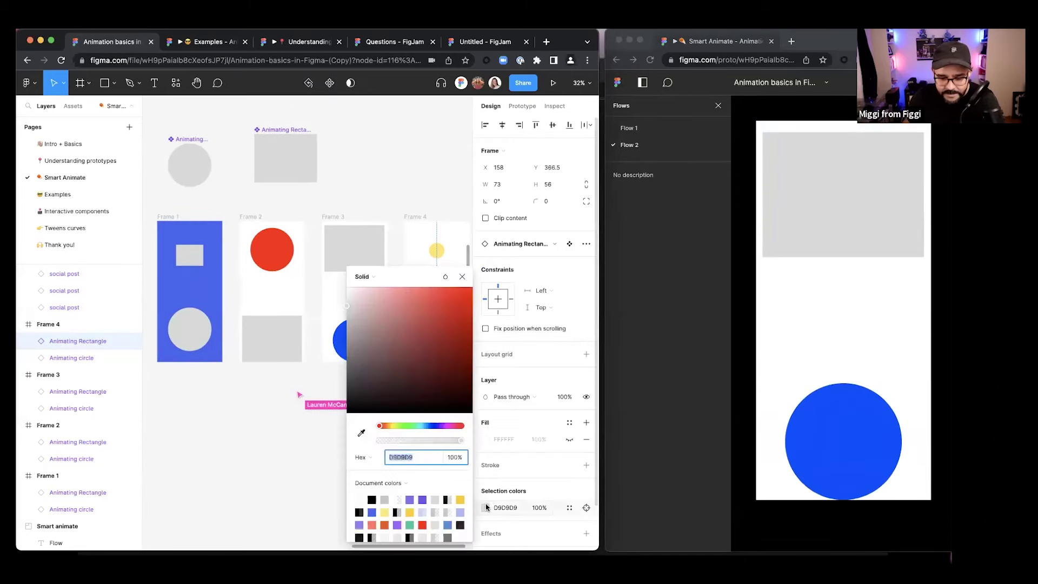
{"action": "left_click", "coordinate": [420, 426]}
{"action": "left_click", "coordinate": [462, 276]}
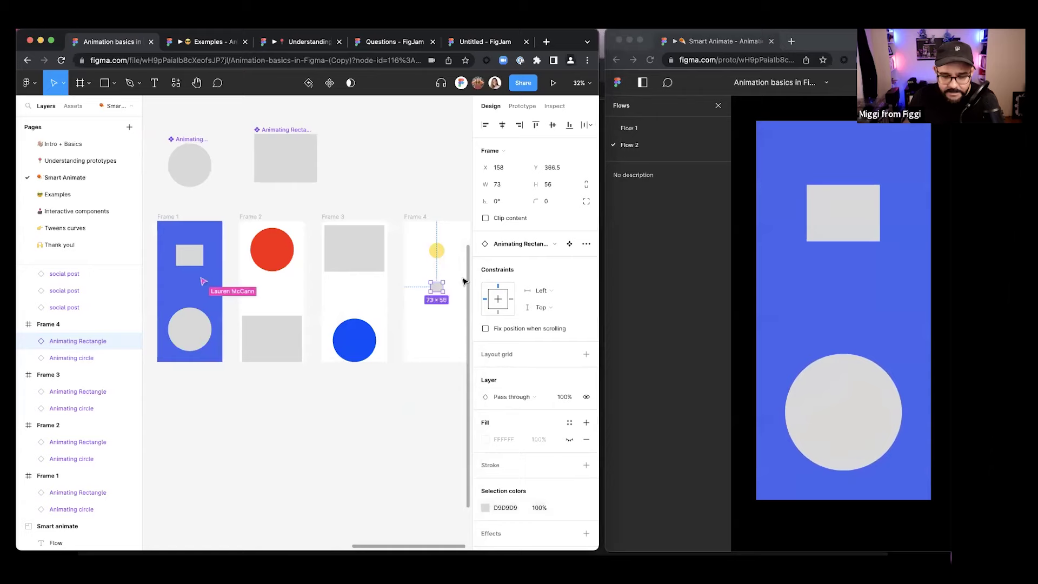
- Set the fill of the inner Rectangle 28 in Frame 4's instance to green
{"action": "scroll", "coordinate": [442, 329], "scroll_direction": "up", "scroll_amount": 5}
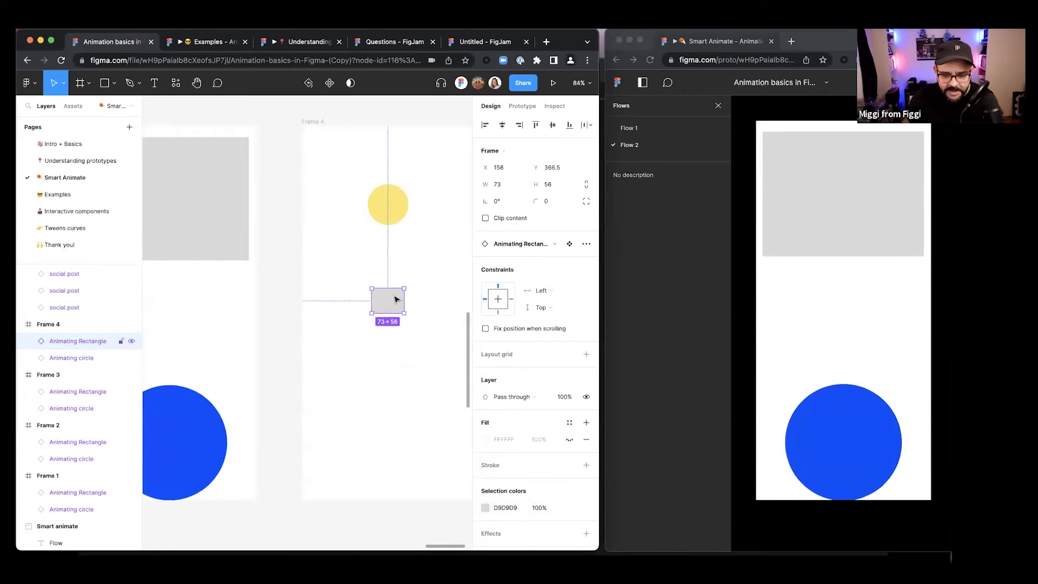
{"action": "scroll", "coordinate": [393, 301], "scroll_direction": "up", "scroll_amount": 1}
{"action": "double_click", "coordinate": [393, 307]}
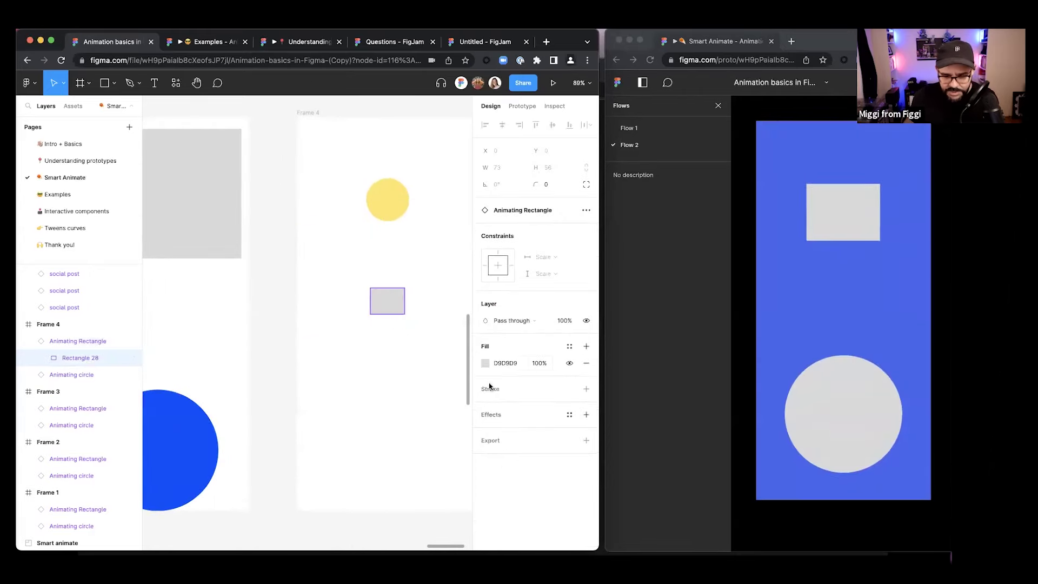
{"action": "left_click", "coordinate": [485, 363]}
{"action": "left_click", "coordinate": [410, 426]}
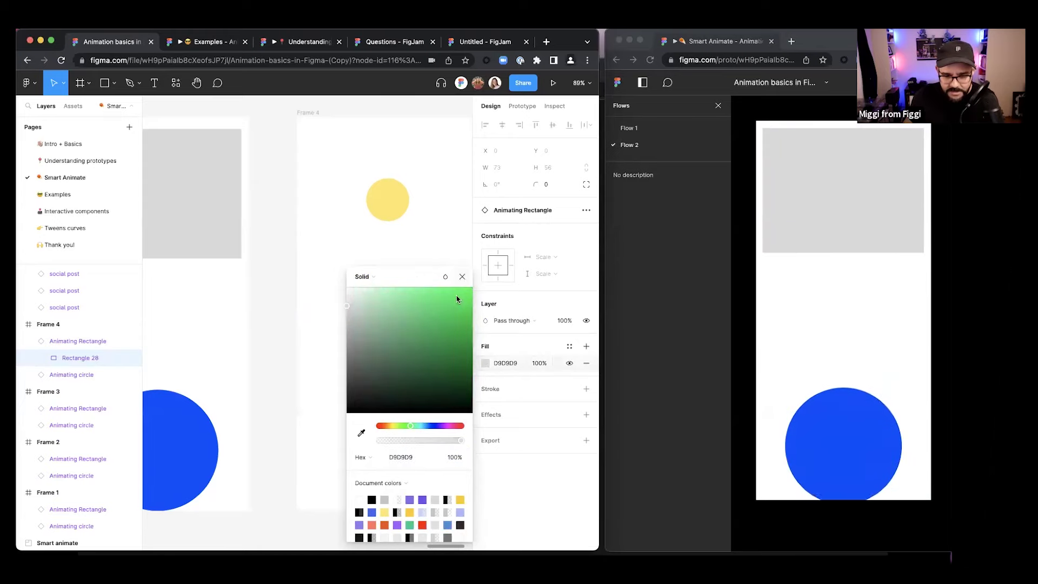
{"action": "left_click", "coordinate": [461, 274]}
{"action": "scroll", "coordinate": [442, 292], "scroll_direction": "down", "scroll_amount": 5}
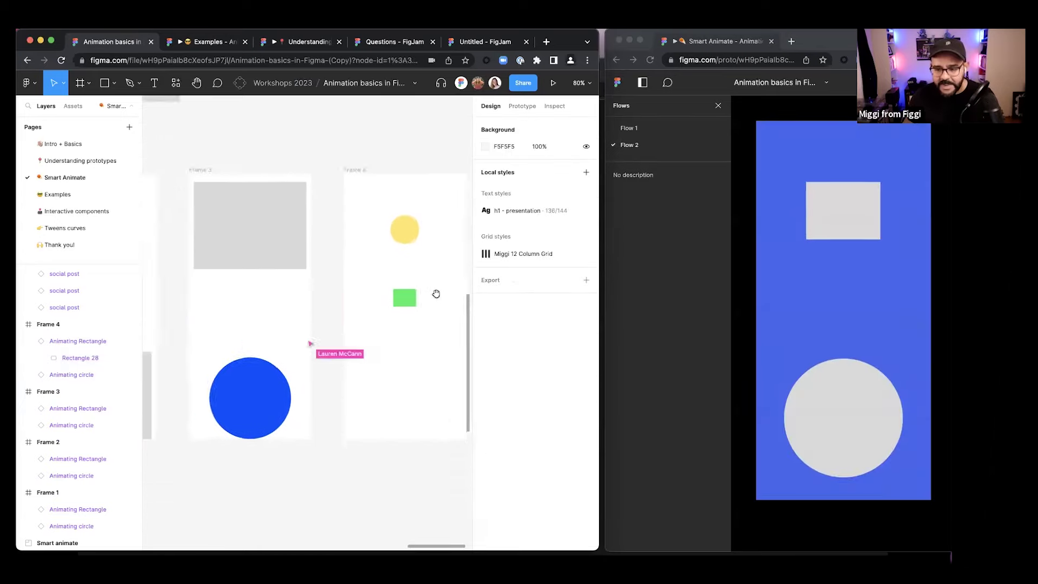
{"action": "scroll", "coordinate": [442, 299], "scroll_direction": "down", "scroll_amount": 3}
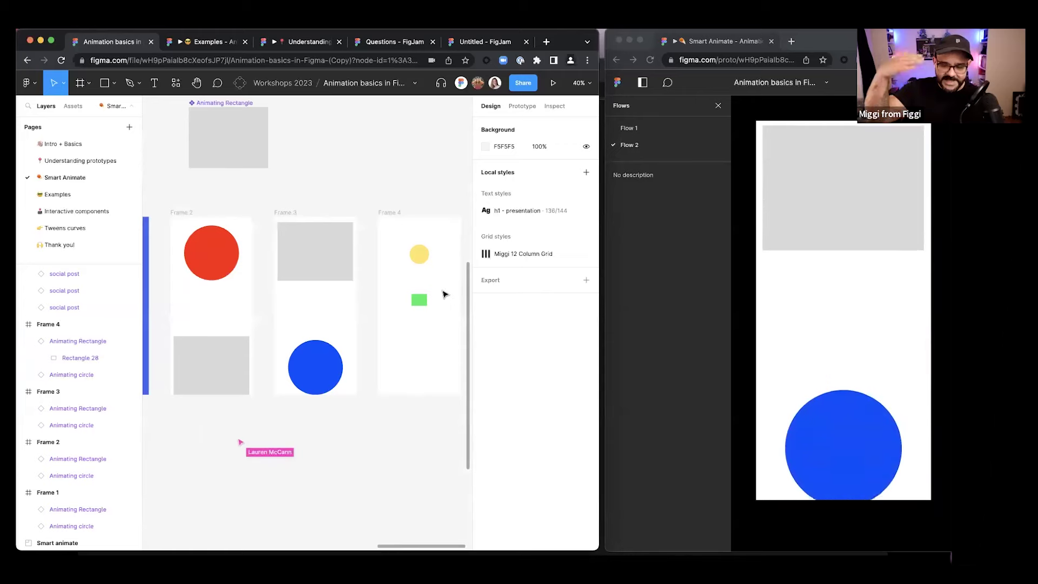
{"action": "scroll", "coordinate": [420, 259], "scroll_direction": "down", "scroll_amount": 3}
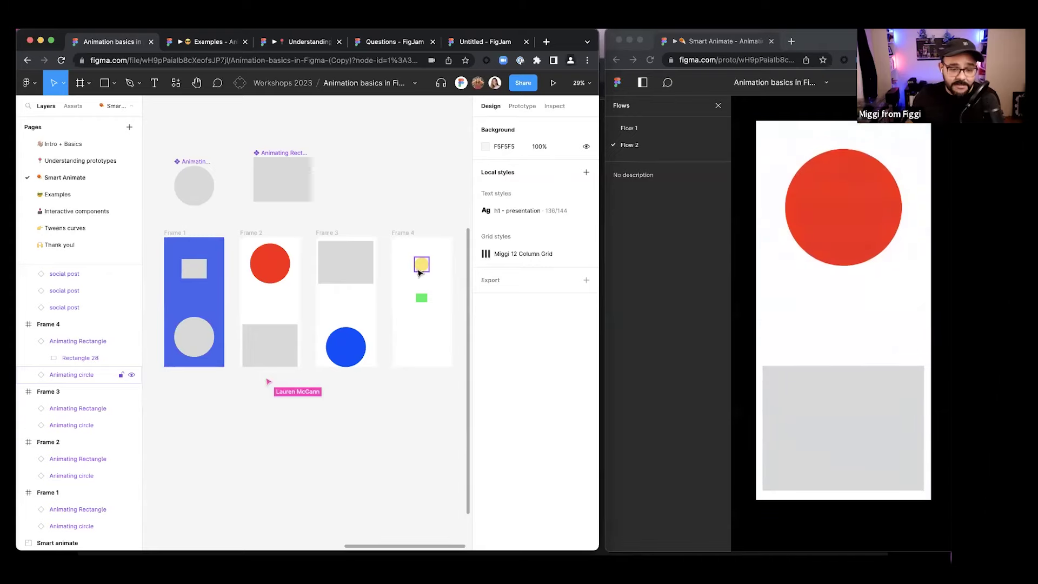
- Rename Frame 2's red circle layer to a person's first name
{"action": "left_click", "coordinate": [282, 279]}
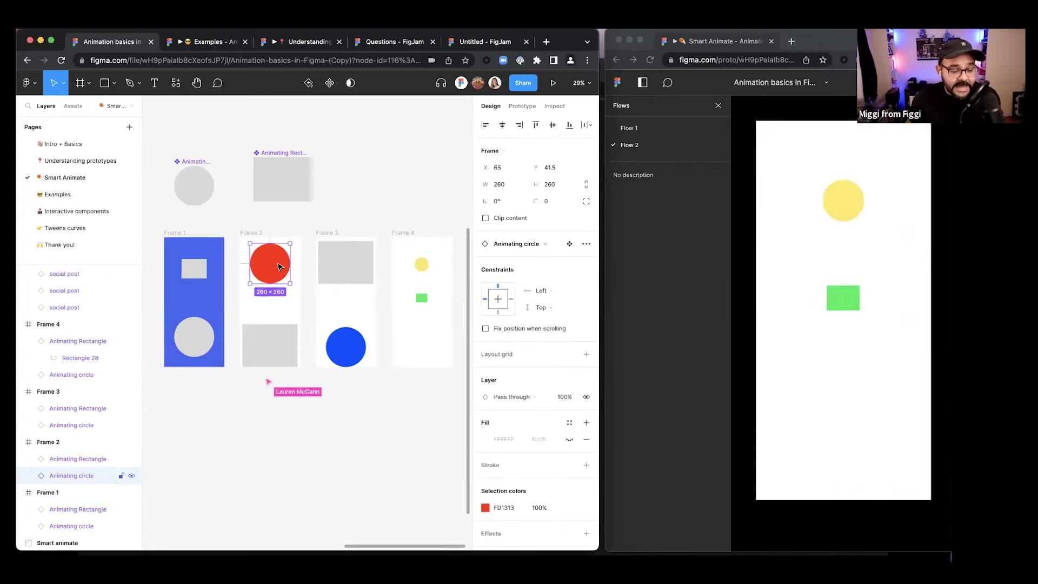
{"action": "double_click", "coordinate": [85, 476]}
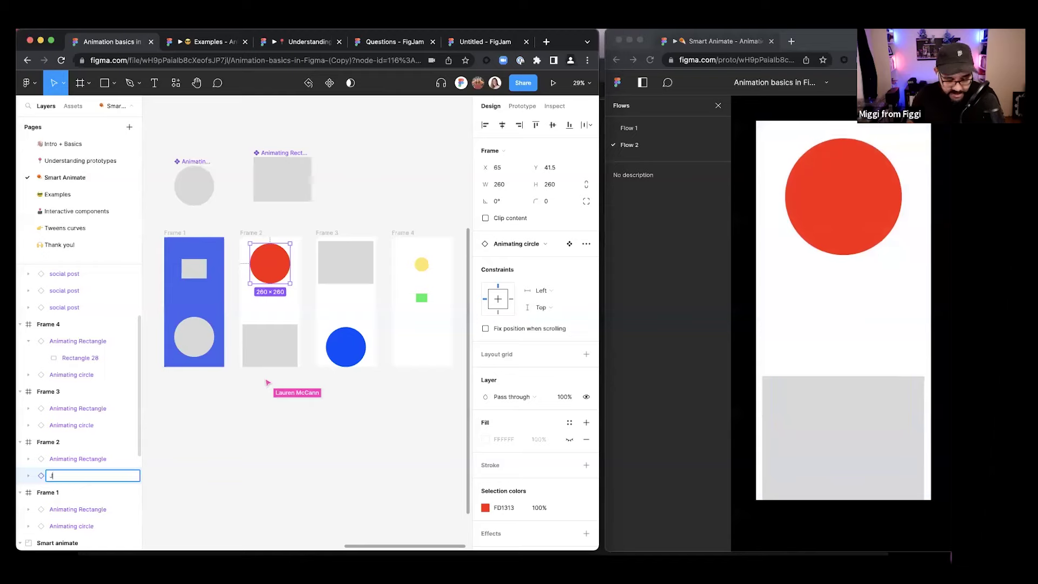
{"action": "type", "text": "Jenny"}
{"action": "key", "text": "Return"}
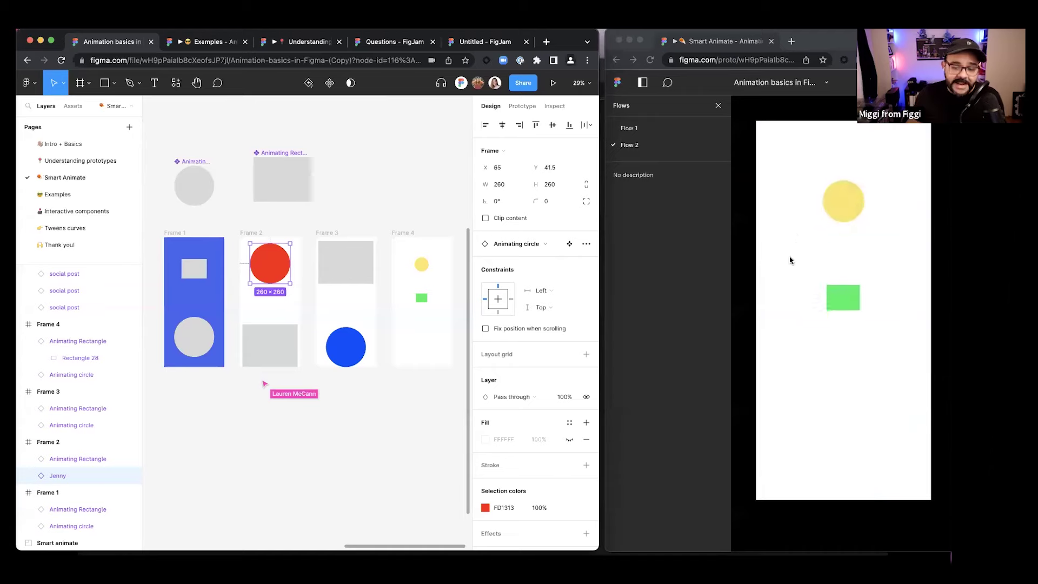
{"action": "left_click", "coordinate": [200, 271]}
- Select the Animating Rectangle instances in Frames 1–4 and delete them
{"action": "left_click", "coordinate": [270, 342], "text": "shift"}
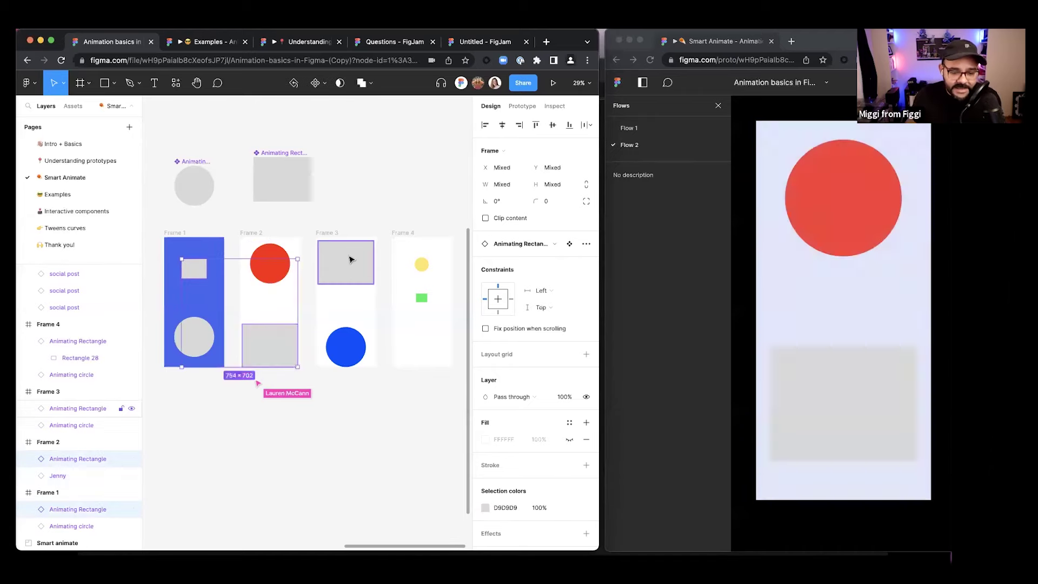
{"action": "left_click", "coordinate": [349, 263], "text": "shift"}
{"action": "left_click", "coordinate": [421, 299], "text": "shift"}
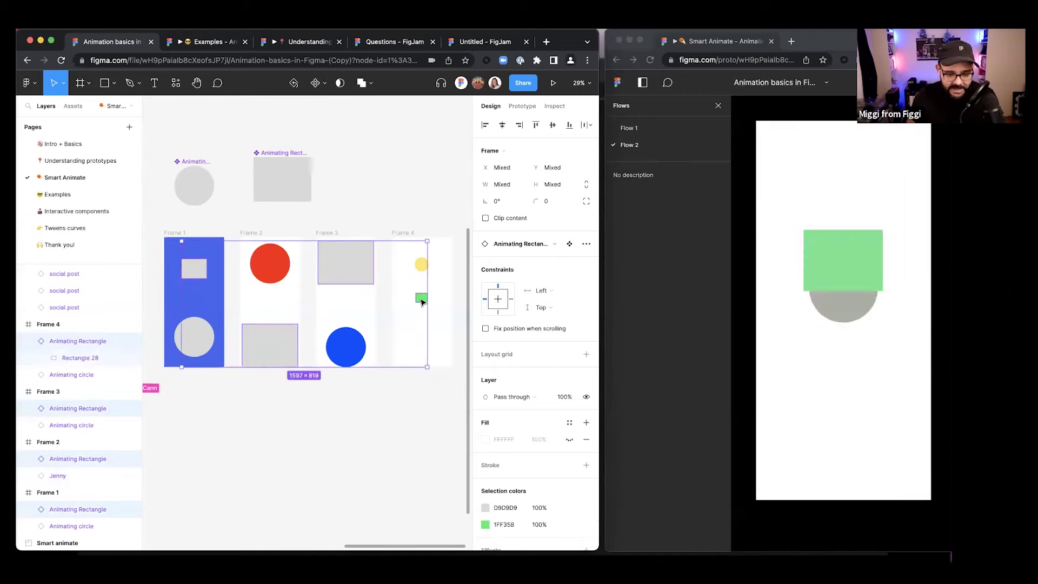
{"action": "key", "text": "Delete"}
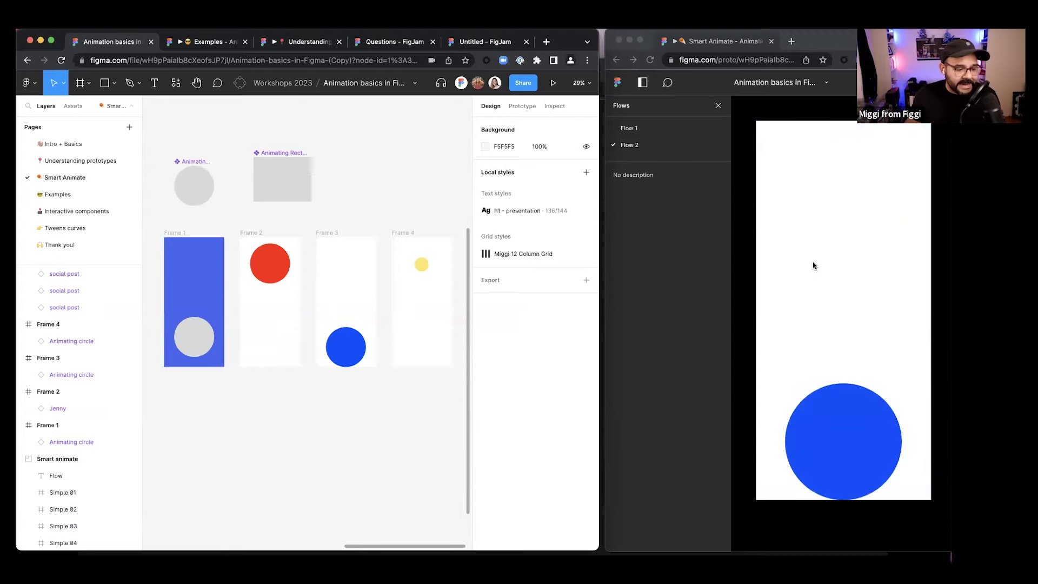
- Begin retyping Frame 2's circle layer name, correcting typos along the way
{"action": "left_click", "coordinate": [98, 405]}
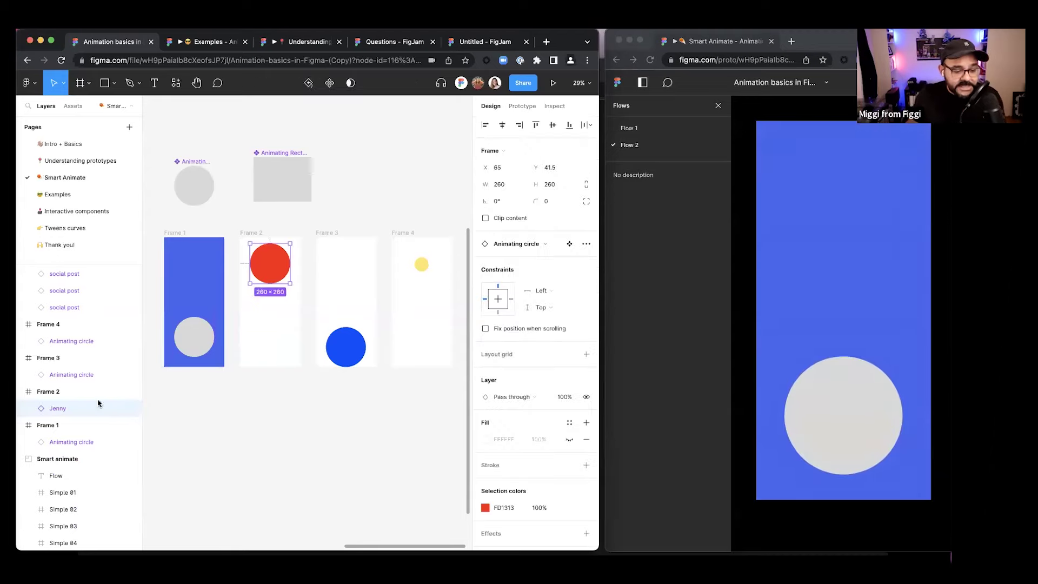
{"action": "double_click", "coordinate": [58, 408]}
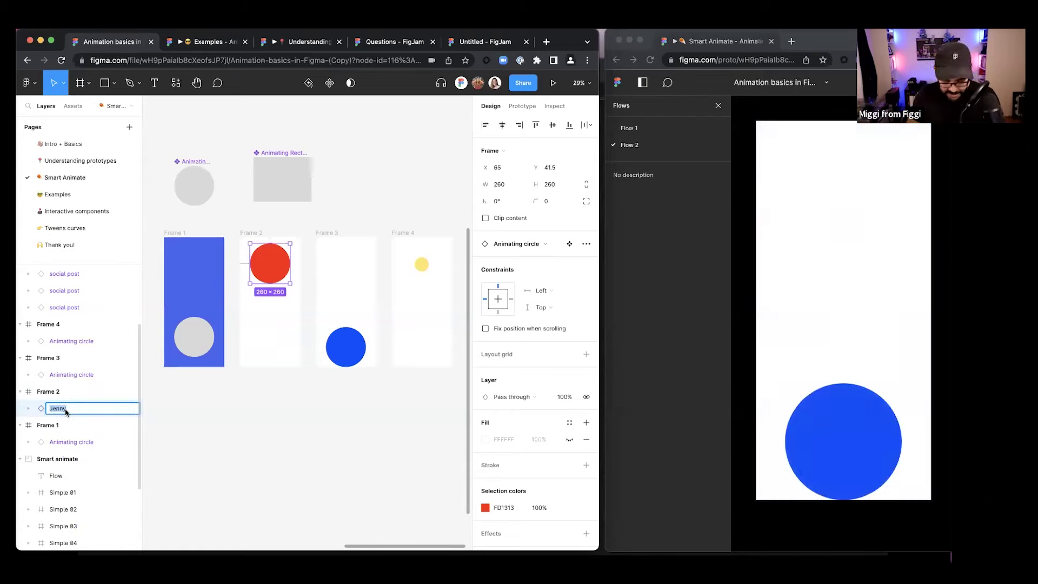
{"action": "type", "text": "im"}
{"action": "key", "text": "BackSpace"}
{"action": "key", "text": "BackSpace"}
{"action": "key", "text": "BackSpace"}
{"action": "type", "text": "nimat"}
{"action": "key", "text": "BackSpace"}
{"action": "key", "text": "BackSpace"}
{"action": "key", "text": "BackSpace"}
{"action": "key", "text": "BackSpace"}
{"action": "key", "text": "BackSpace"}
{"action": "type", "text": "mi"}
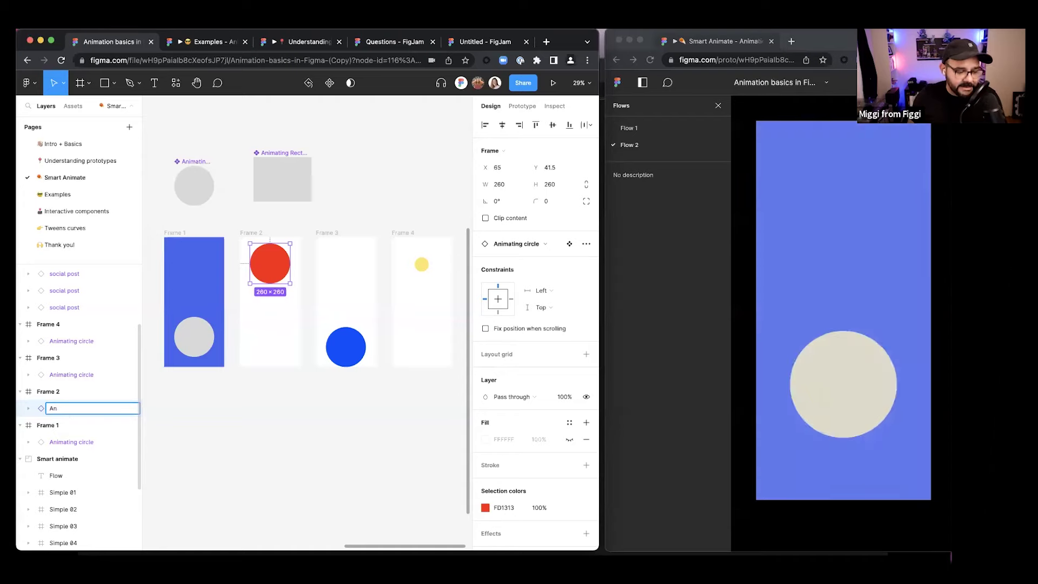
- Copy 'Animating circle' from Frame 3's layer and paste it as Frame 2's circle name
{"action": "double_click", "coordinate": [63, 375]}
{"action": "key", "text": "ctrl+c"}
{"action": "left_click", "coordinate": [60, 408]}
{"action": "double_click", "coordinate": [60, 409]}
{"action": "key", "text": "ctrl+v"}
{"action": "key", "text": "Return"}
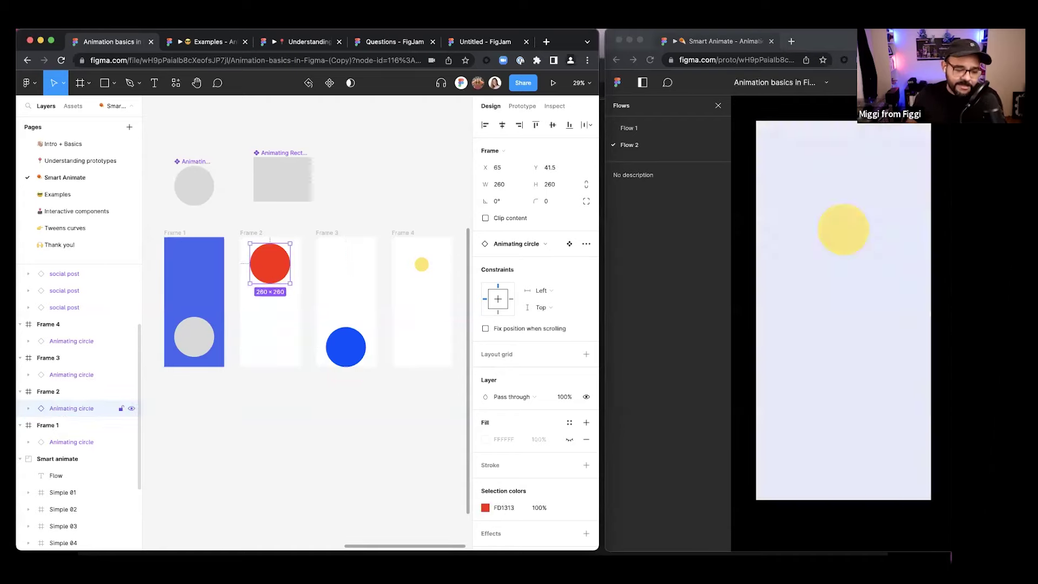
{"action": "left_click", "coordinate": [295, 394]}
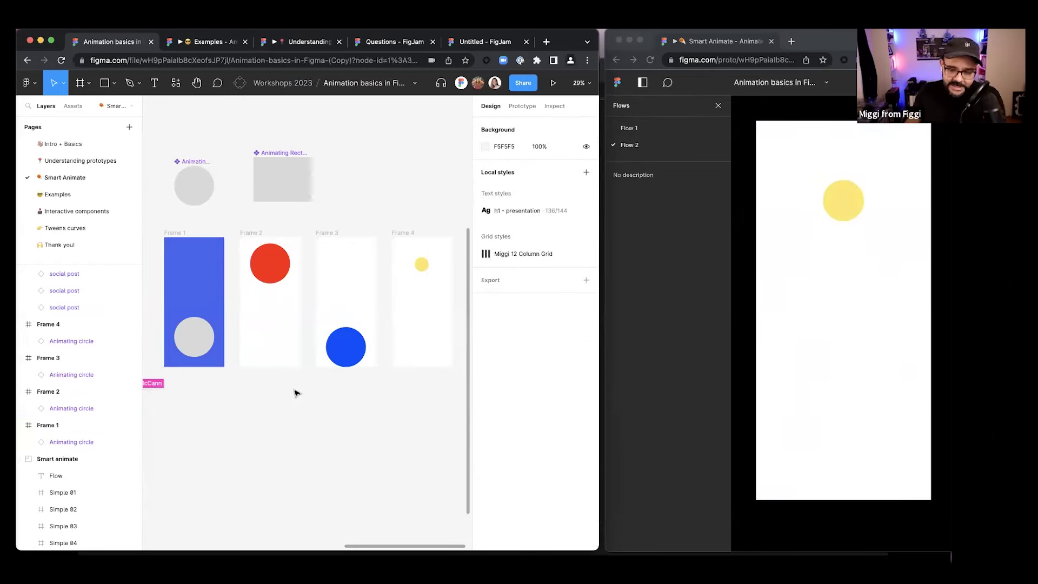
- Paste a portrait photo as the fill of the main Animating circle component's ellipse
{"action": "left_click_drag", "start_coordinate": [284, 393], "coordinate": [301, 408]}
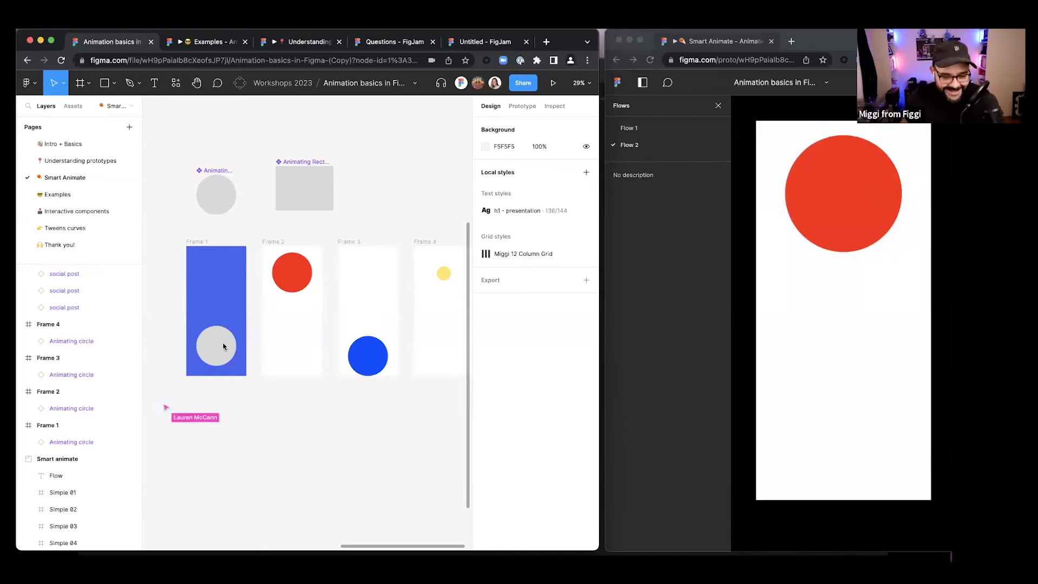
{"action": "double_click", "coordinate": [220, 200]}
{"action": "key", "text": "ctrl+v"}
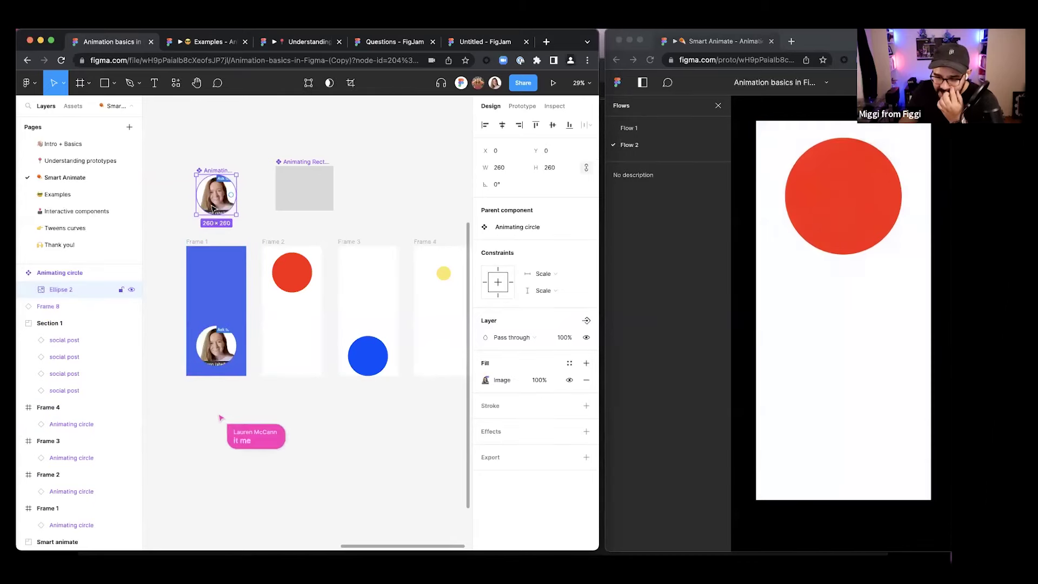
- Select the red circle in Frame 2 together with the blue circle
{"action": "left_click", "coordinate": [291, 271]}
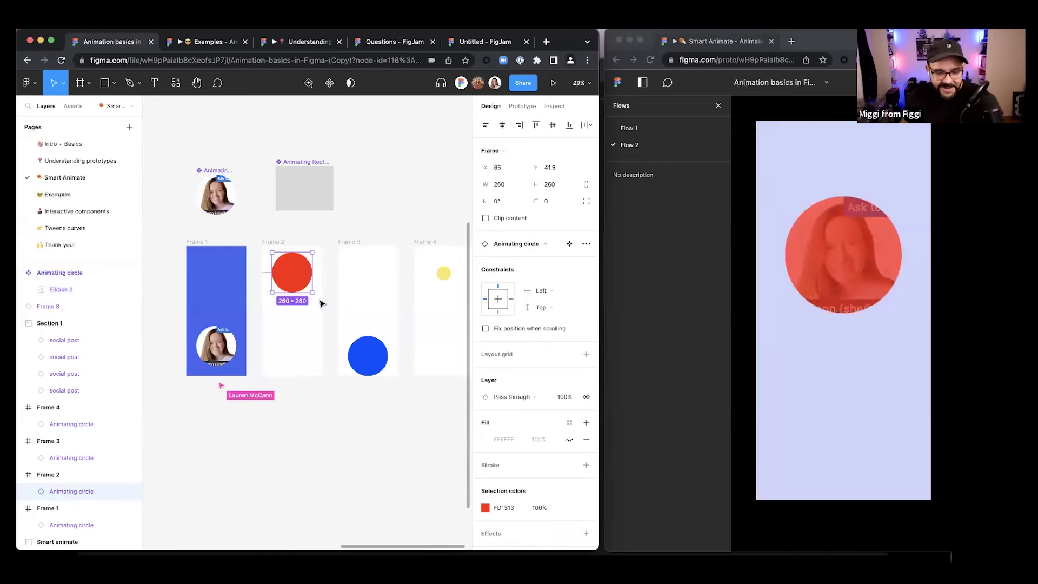
{"action": "left_click_drag", "start_coordinate": [382, 284], "coordinate": [357, 282]}
{"action": "left_click", "coordinate": [343, 353], "text": "shift"}
- Reset all changes on the selected red, blue and yellow circle instances
{"action": "left_click", "coordinate": [416, 271], "text": "shift"}
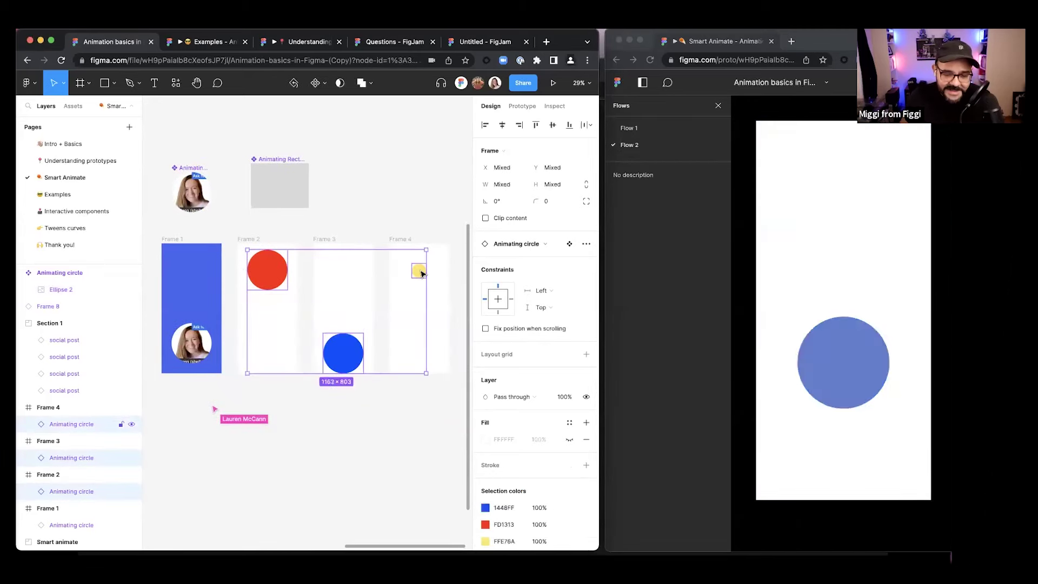
{"action": "right_click", "coordinate": [417, 273]}
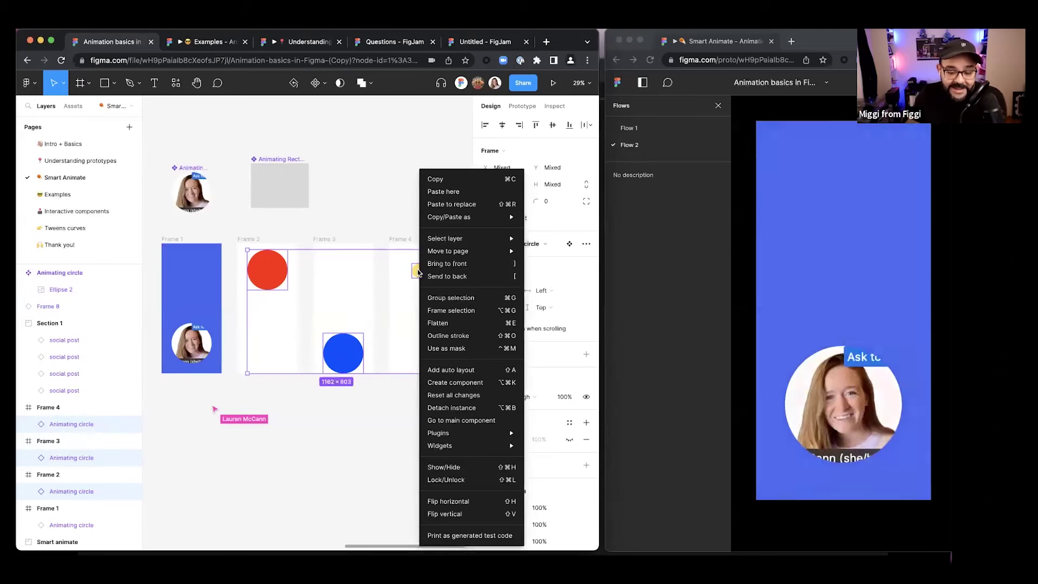
{"action": "left_click", "coordinate": [456, 395]}
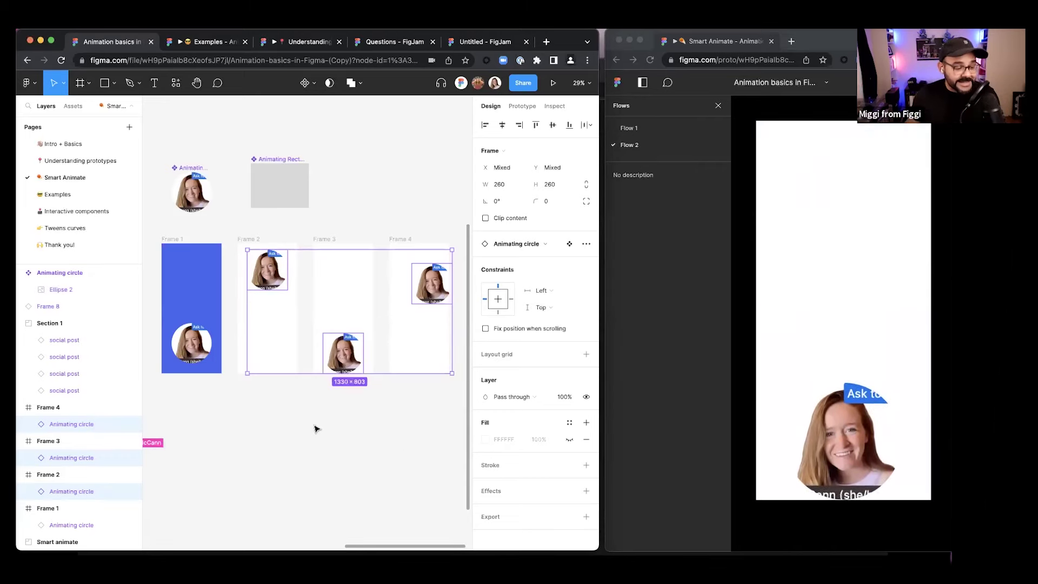
- Switch the right panel to the Prototype settings and clear the selection
{"action": "scroll", "coordinate": [188, 232], "scroll_direction": "up", "scroll_amount": 1}
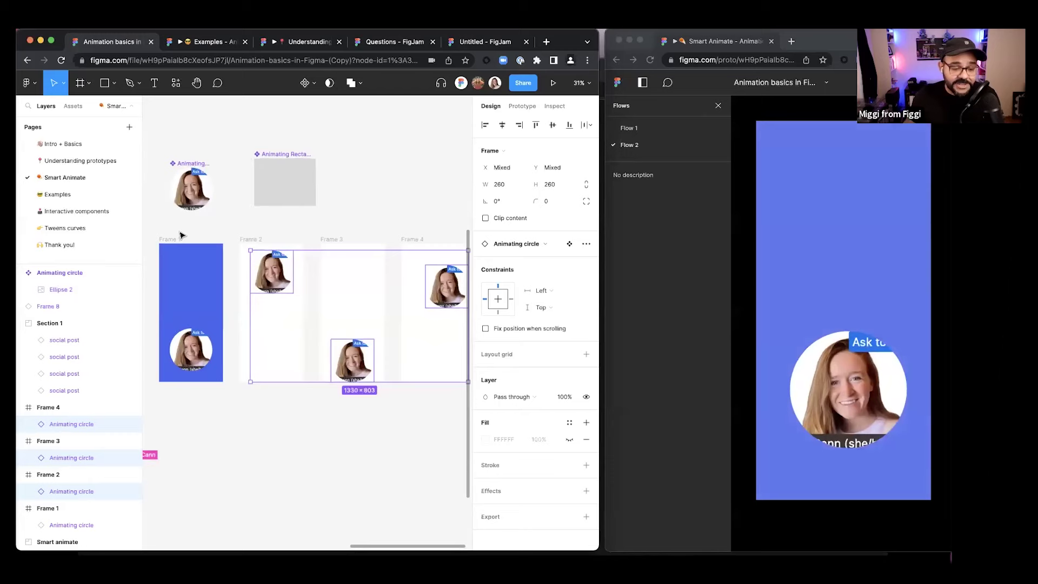
{"action": "left_click", "coordinate": [522, 105]}
{"action": "left_click", "coordinate": [376, 213]}
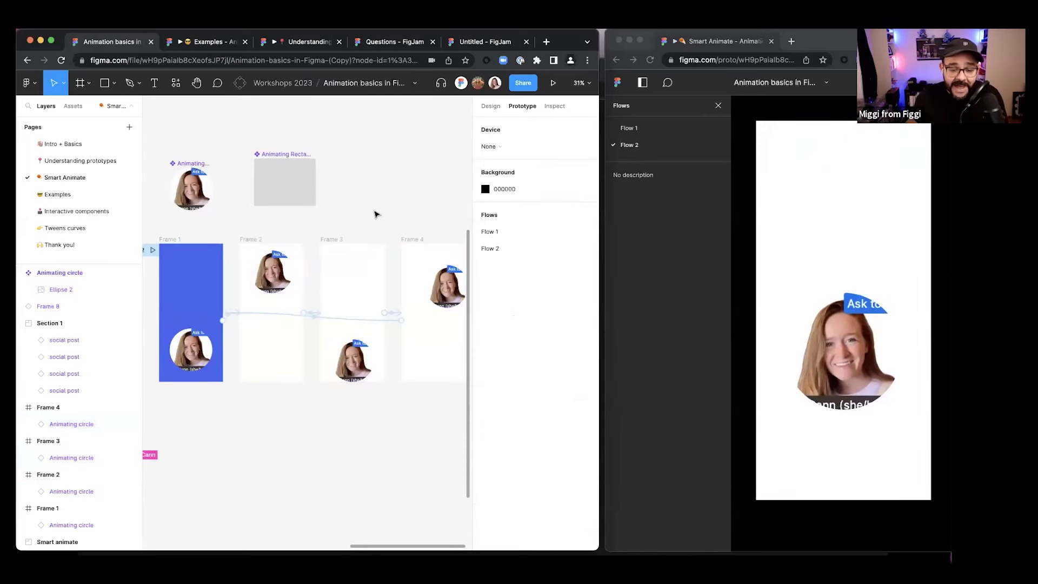
{"action": "scroll", "coordinate": [375, 211], "scroll_direction": "down", "scroll_amount": 3}
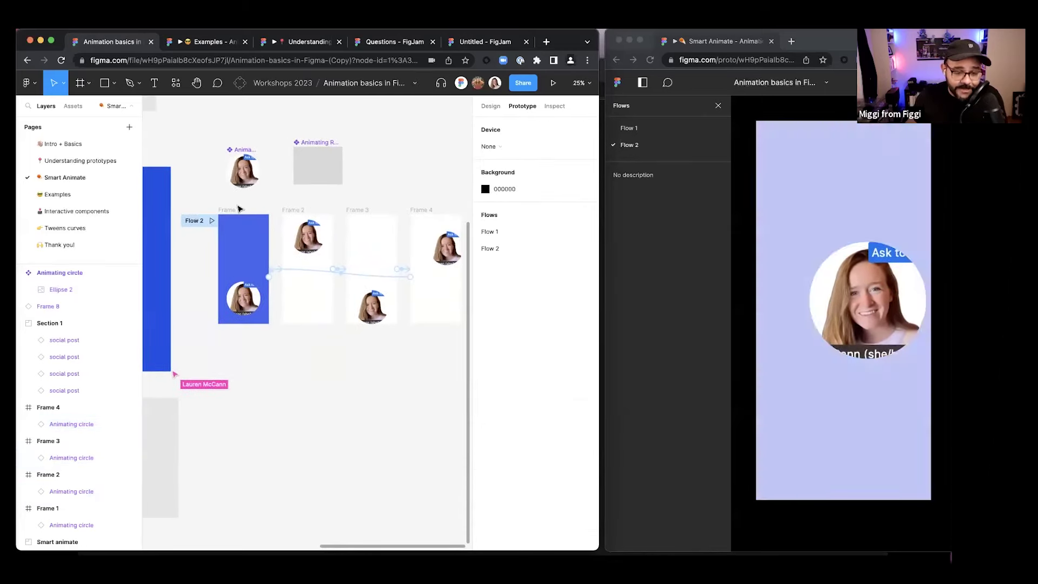
- Change Frame 1's After delay interaction time to 1000ms
{"action": "left_click", "coordinate": [230, 209]}
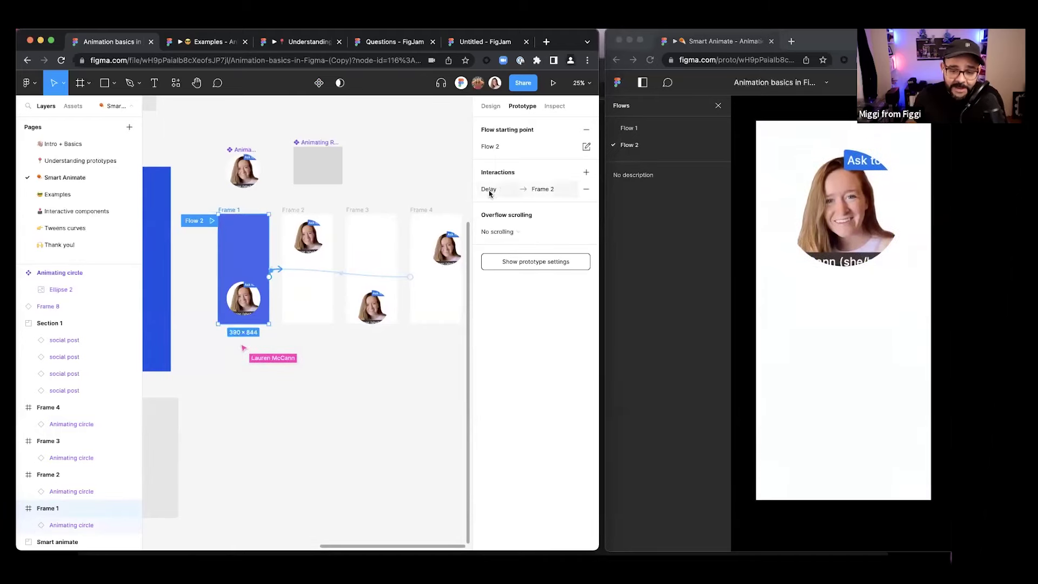
{"action": "left_click", "coordinate": [503, 190]}
{"action": "left_click_drag", "start_coordinate": [411, 197], "coordinate": [347, 232]}
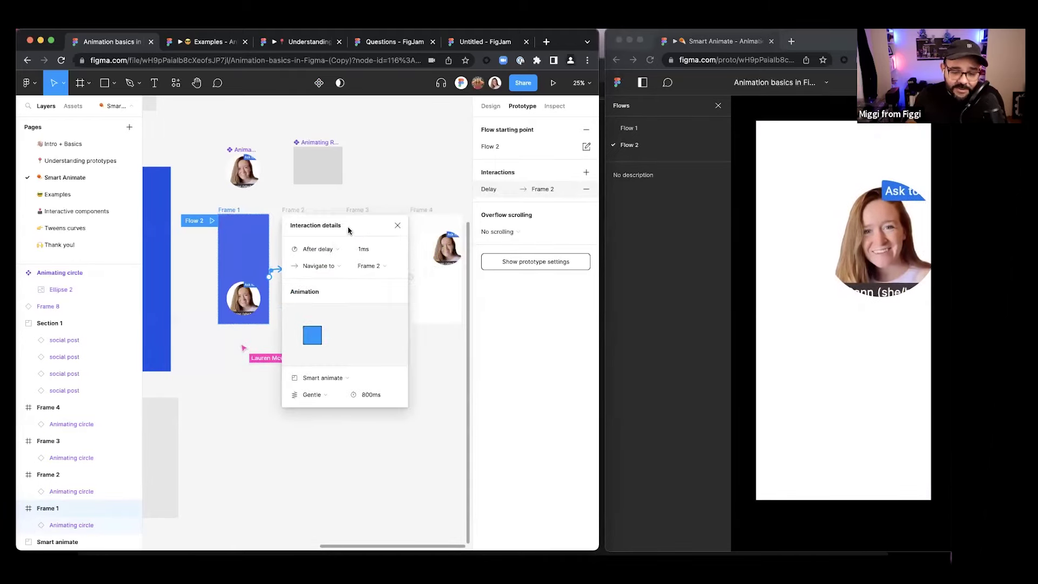
{"action": "left_click", "coordinate": [377, 251]}
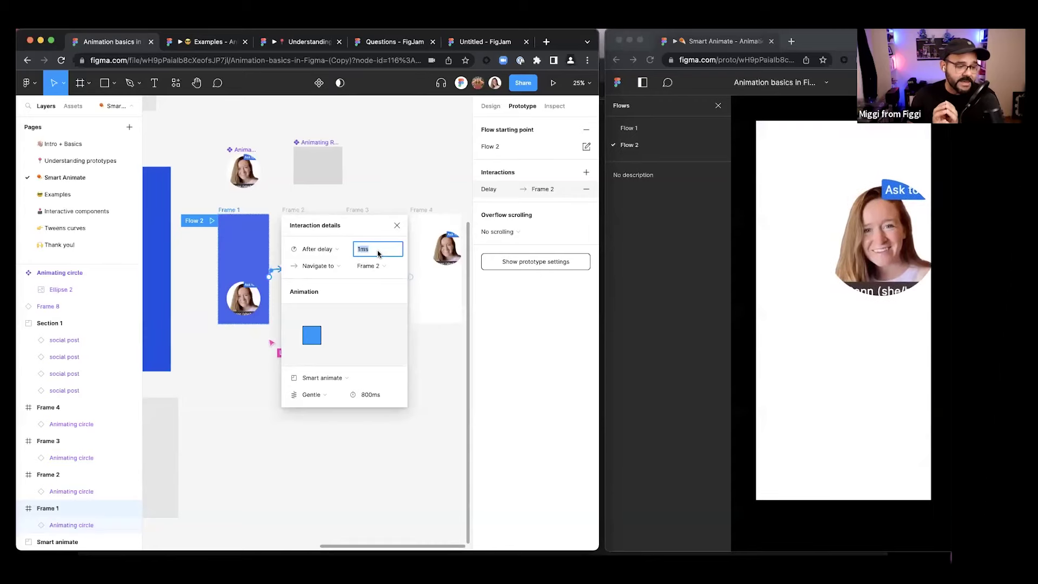
{"action": "type", "text": "1"}
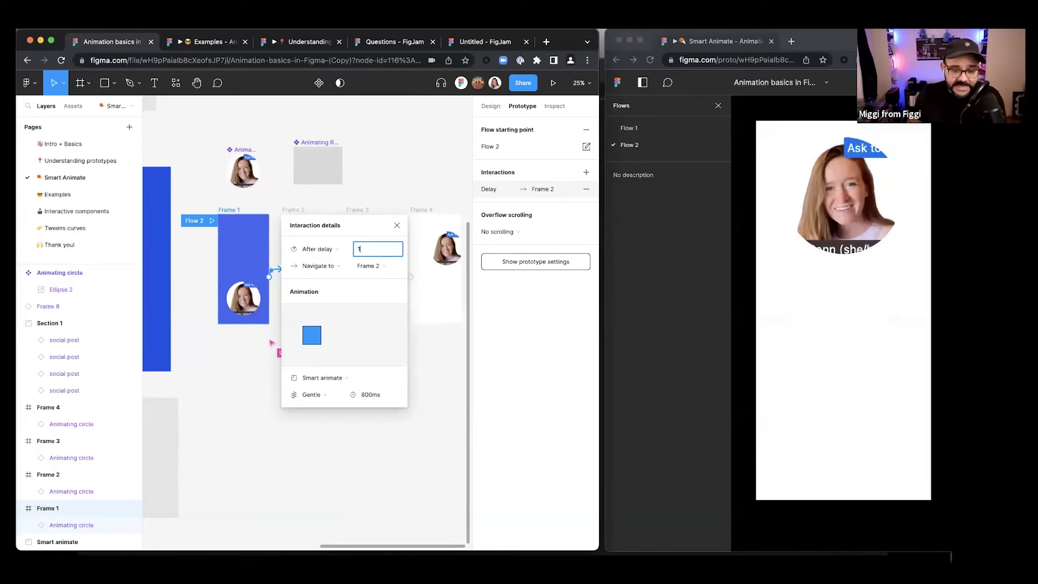
{"action": "type", "text": "000ms"}
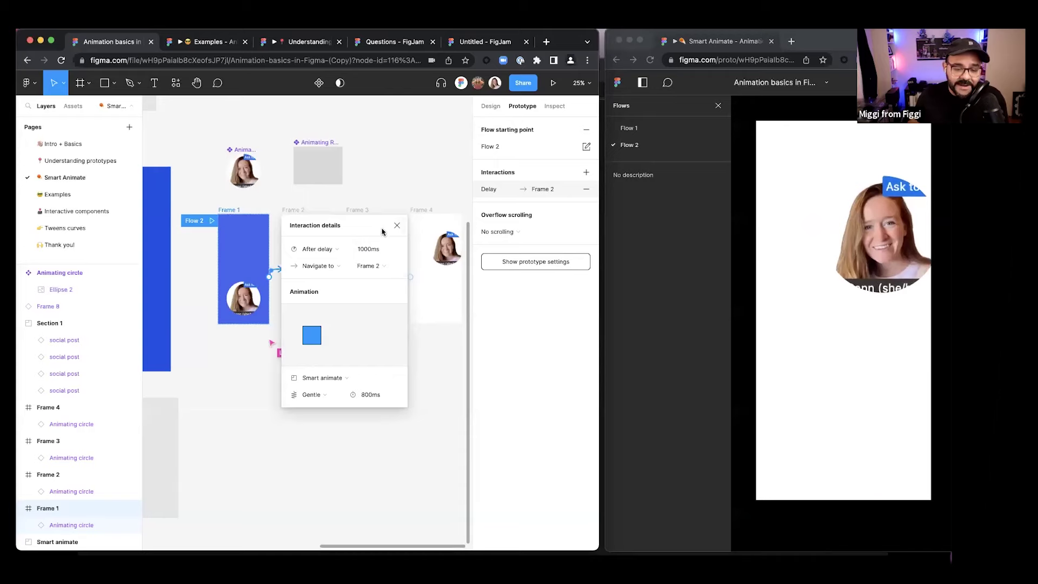
{"action": "left_click", "coordinate": [396, 225]}
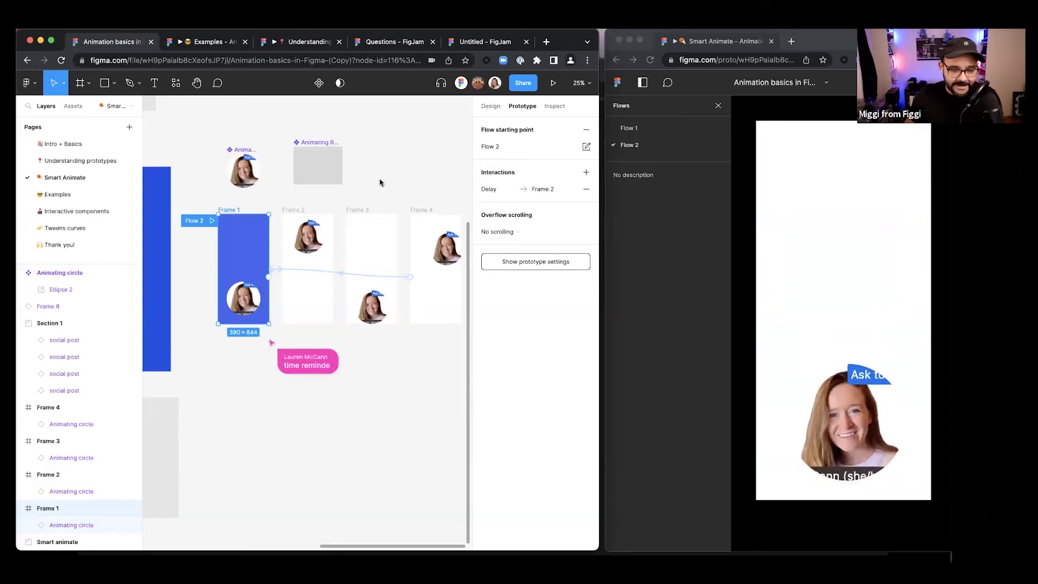
- Select the ellipse in the main Animating circle component and pan the canvas
{"action": "double_click", "coordinate": [244, 170]}
{"action": "left_click", "coordinate": [261, 409]}
{"action": "left_click_drag", "start_coordinate": [261, 409], "coordinate": [298, 385]}
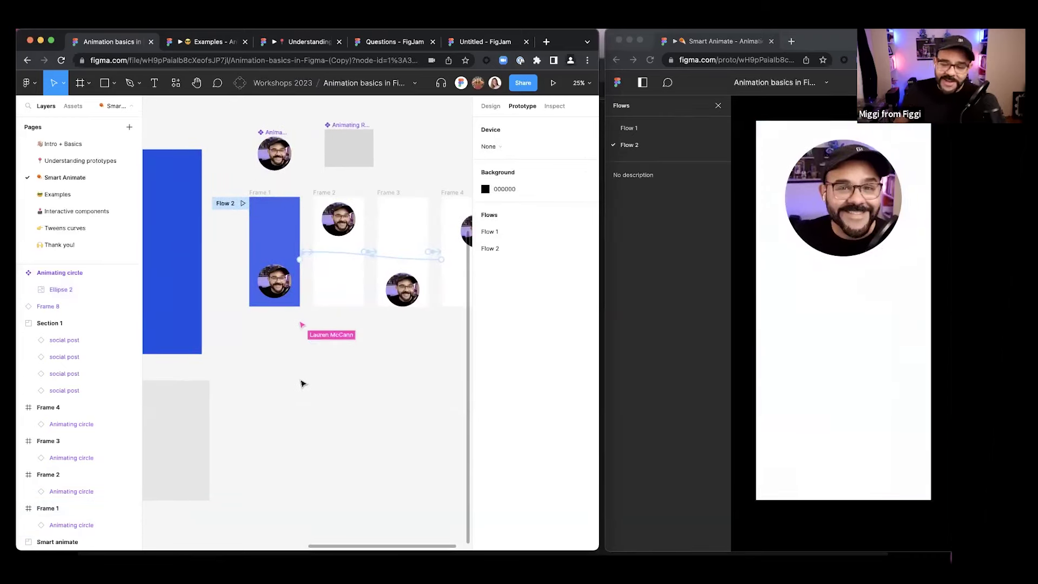
{"action": "scroll", "coordinate": [302, 383], "scroll_direction": "down", "scroll_amount": 1}
{"action": "scroll", "coordinate": [307, 373], "scroll_direction": "down", "scroll_amount": 3}
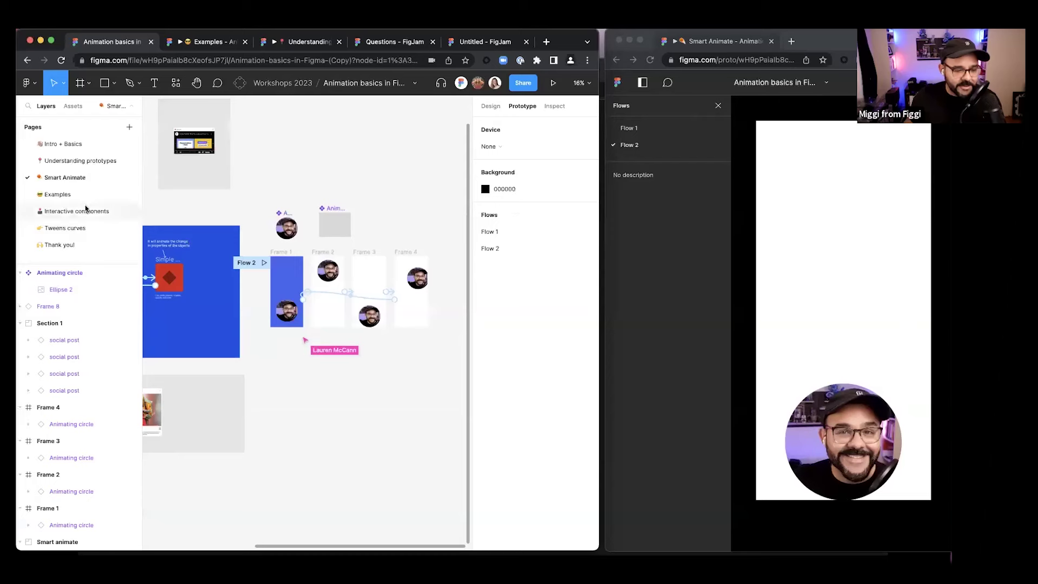
- Present the tic tac toe frame from the Interactive components page with Cmd+Option+Enter
{"action": "left_click", "coordinate": [84, 210]}
{"action": "left_click_drag", "start_coordinate": [600, 215], "coordinate": [949, 214]}
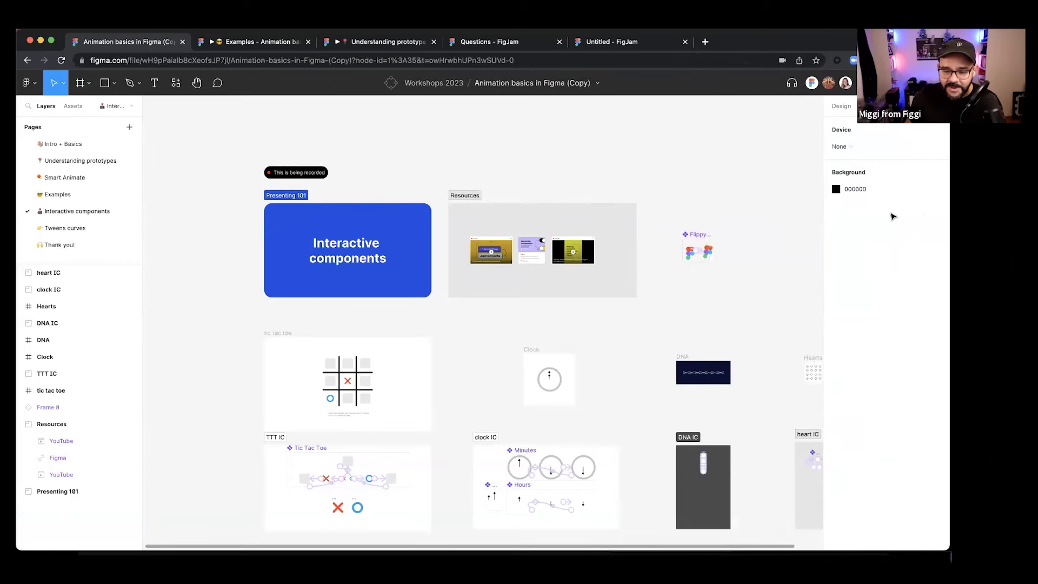
{"action": "scroll", "coordinate": [604, 188], "scroll_direction": "right", "scroll_amount": 4}
{"action": "scroll", "coordinate": [604, 187], "scroll_direction": "down", "scroll_amount": 2}
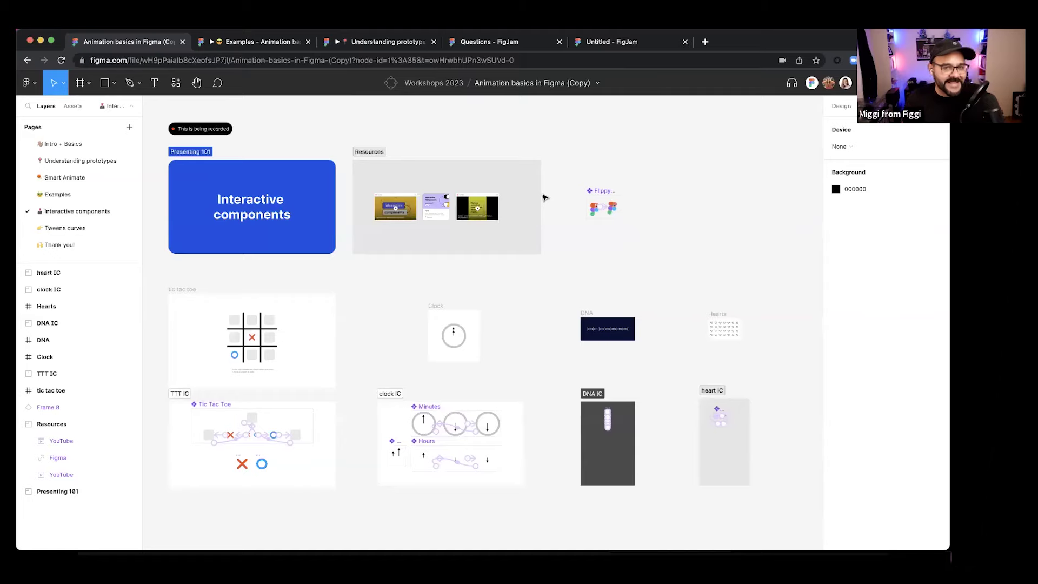
{"action": "left_click", "coordinate": [197, 289]}
{"action": "left_click_drag", "start_coordinate": [215, 285], "coordinate": [292, 233]}
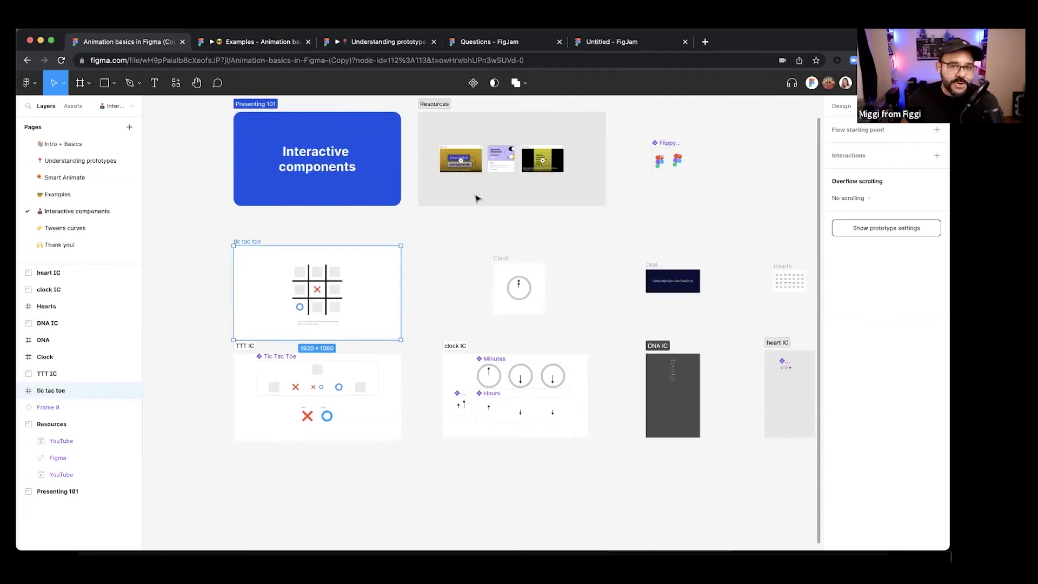
{"action": "key", "text": "super+alt+Return"}
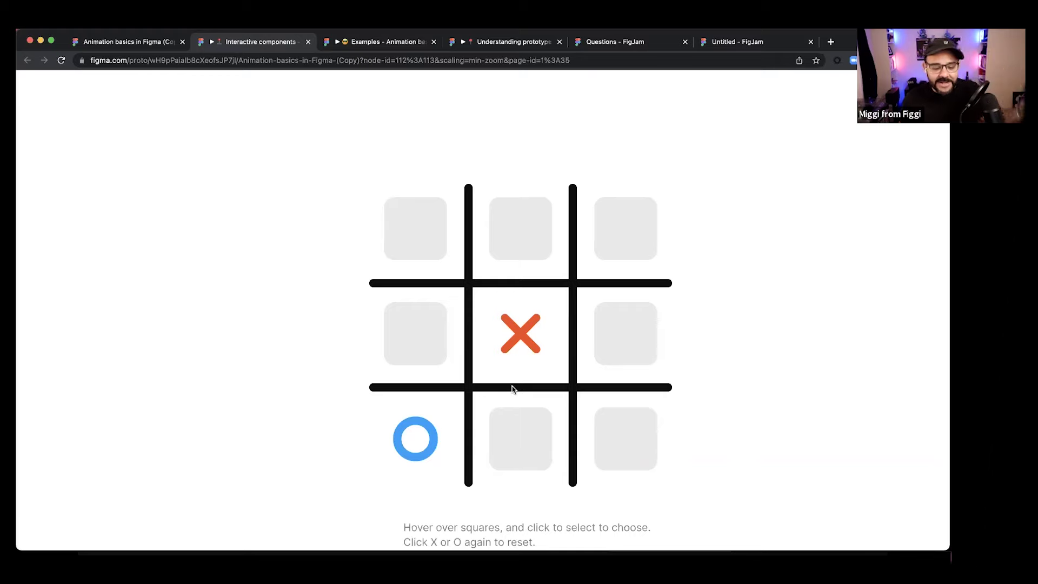
- Play several tic-tac-toe moves, placing Xs and Os across the prototype board
{"action": "left_click", "coordinate": [494, 432]}
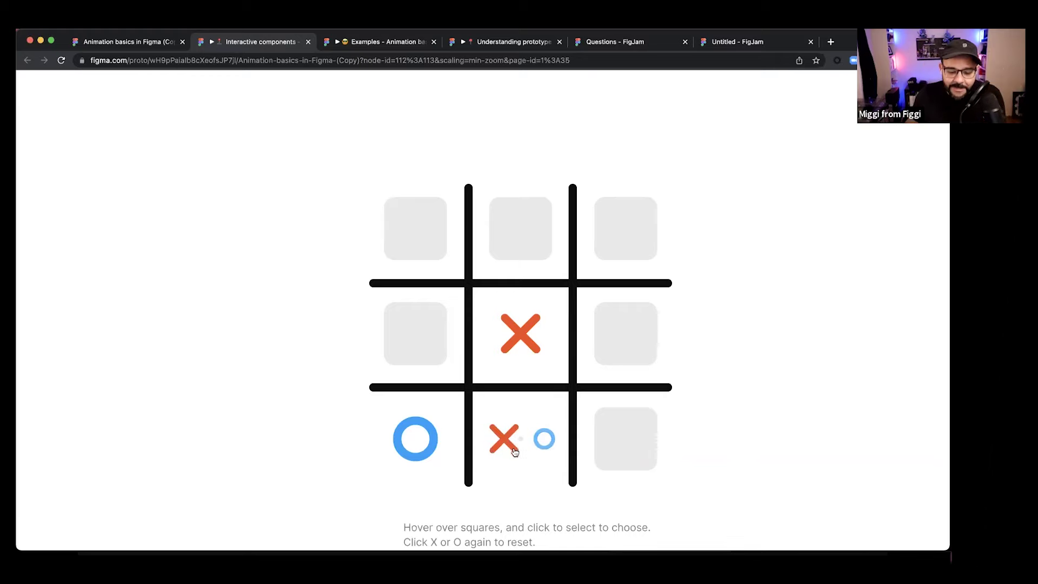
{"action": "left_click", "coordinate": [436, 332]}
{"action": "left_click", "coordinate": [395, 230]}
{"action": "key", "text": "z"}
{"action": "mouse_move", "coordinate": [480, 233]}
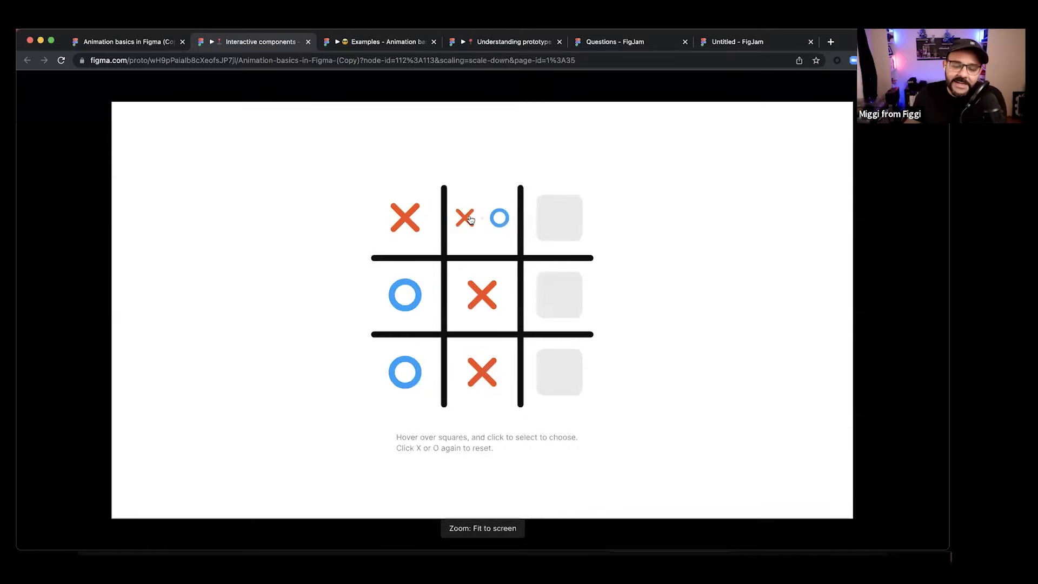
{"action": "left_click", "coordinate": [464, 216]}
{"action": "left_click", "coordinate": [573, 218]}
{"action": "mouse_move", "coordinate": [561, 324]}
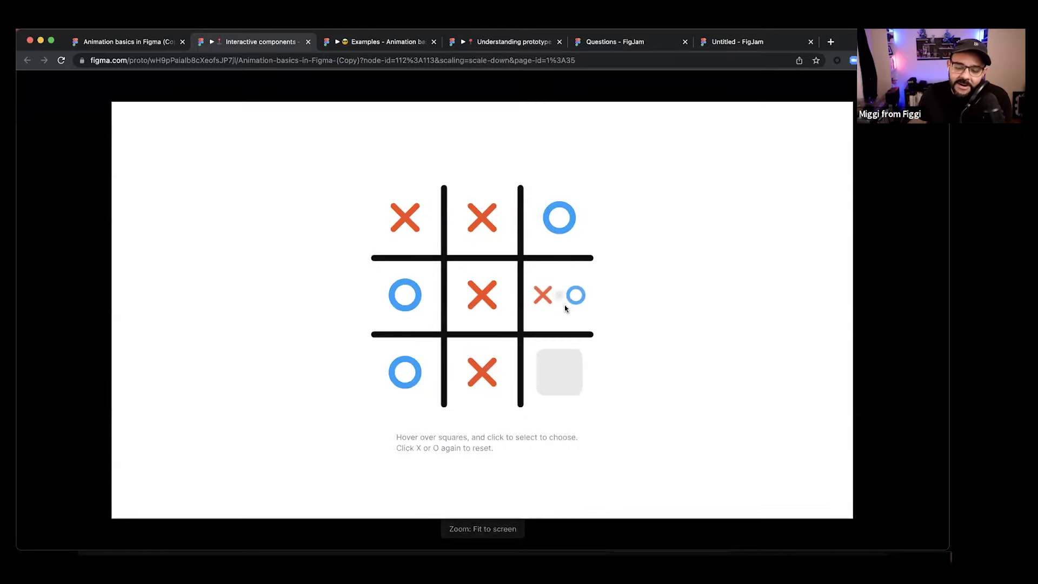
{"action": "left_click", "coordinate": [575, 295]}
- Clear every placed X and O to reset the board to empty squares
{"action": "left_click", "coordinate": [479, 300]}
{"action": "left_click", "coordinate": [413, 299]}
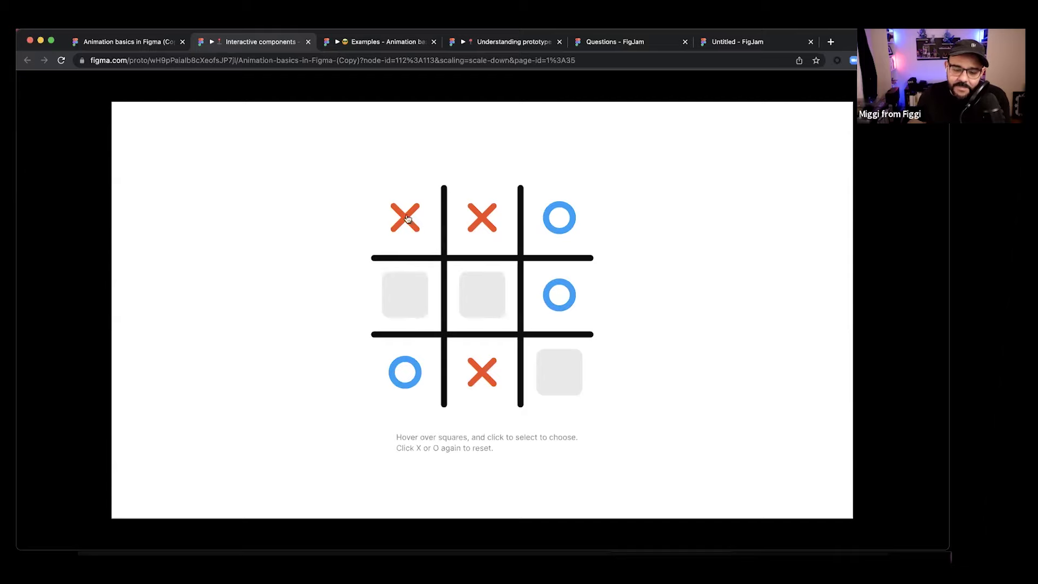
{"action": "left_click", "coordinate": [405, 222]}
{"action": "left_click", "coordinate": [481, 222]}
{"action": "left_click", "coordinate": [551, 230]}
{"action": "mouse_move", "coordinate": [530, 378]}
{"action": "left_click", "coordinate": [548, 307]}
{"action": "left_click", "coordinate": [493, 380]}
{"action": "left_click", "coordinate": [409, 383]}
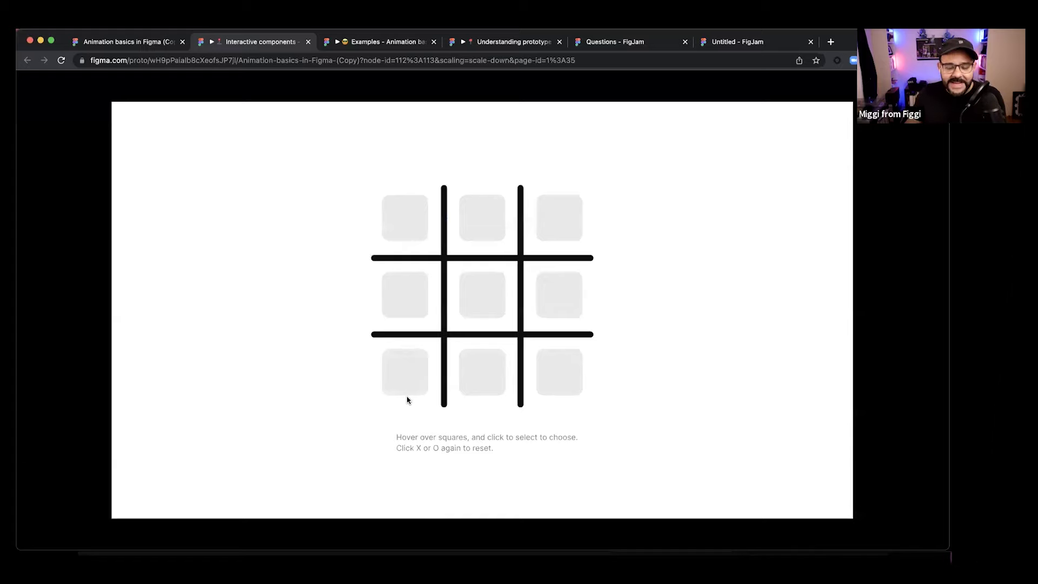
- Place Xs in the bottom-left and top-middle squares, then advance to the rotating-arrow clock frame
{"action": "left_click", "coordinate": [393, 372]}
{"action": "mouse_move", "coordinate": [478, 297]}
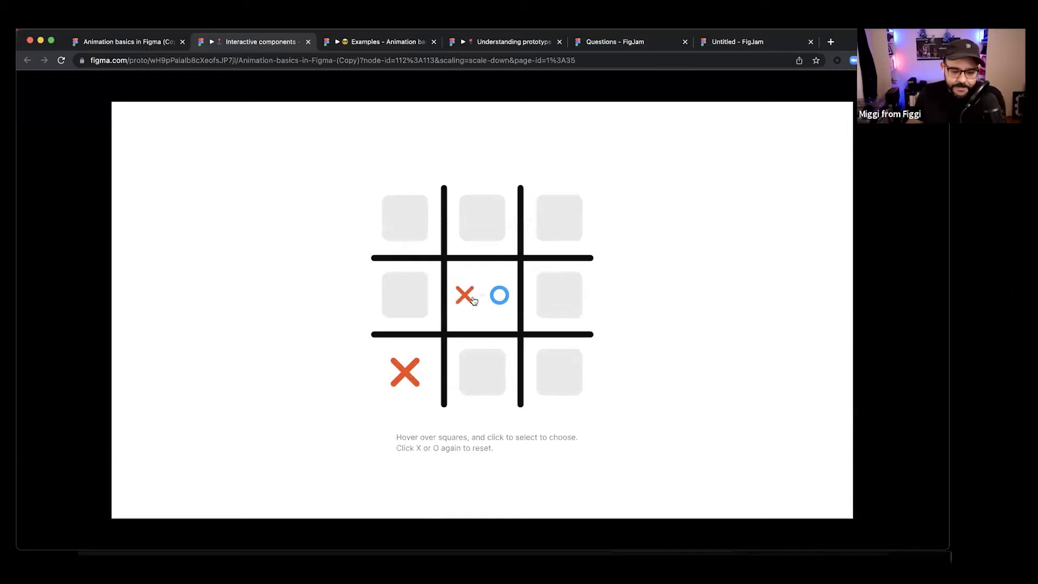
{"action": "left_click", "coordinate": [470, 222]}
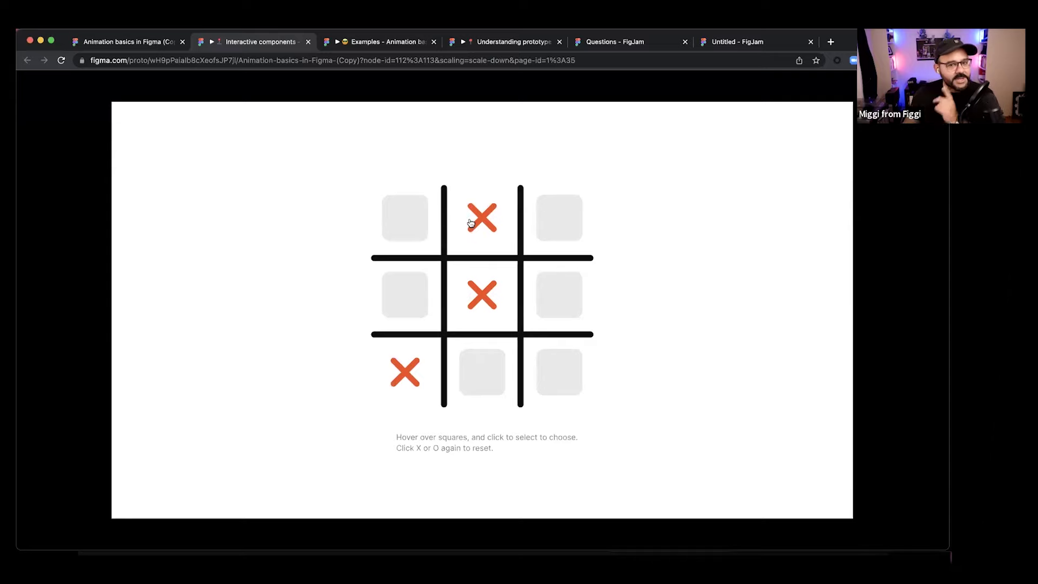
{"action": "key", "text": "Right"}
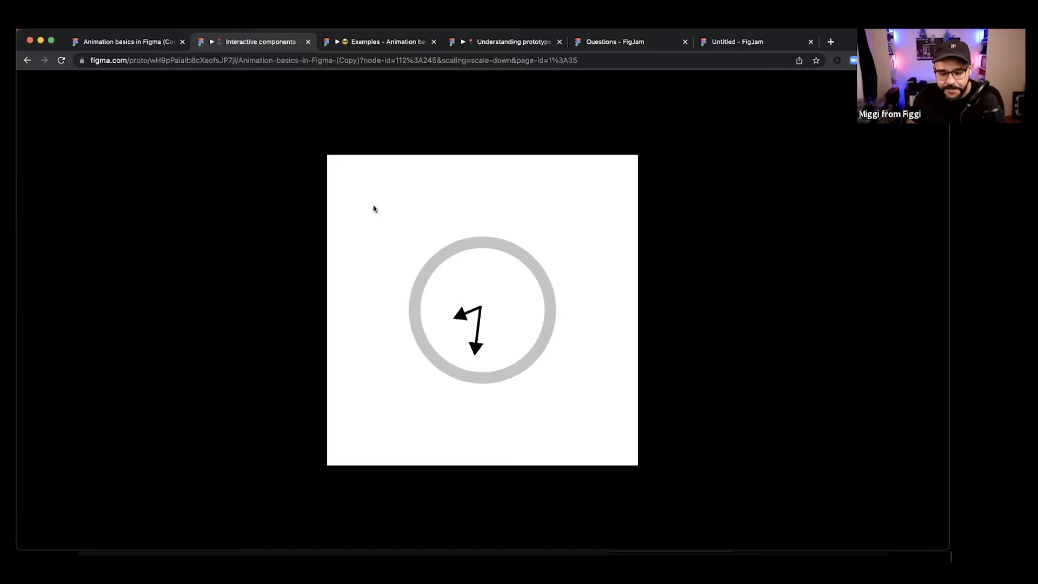
- Advance past the dark-blue DNA and hearts frames, then go back to the Figma editor tab
{"action": "key", "text": "Right"}
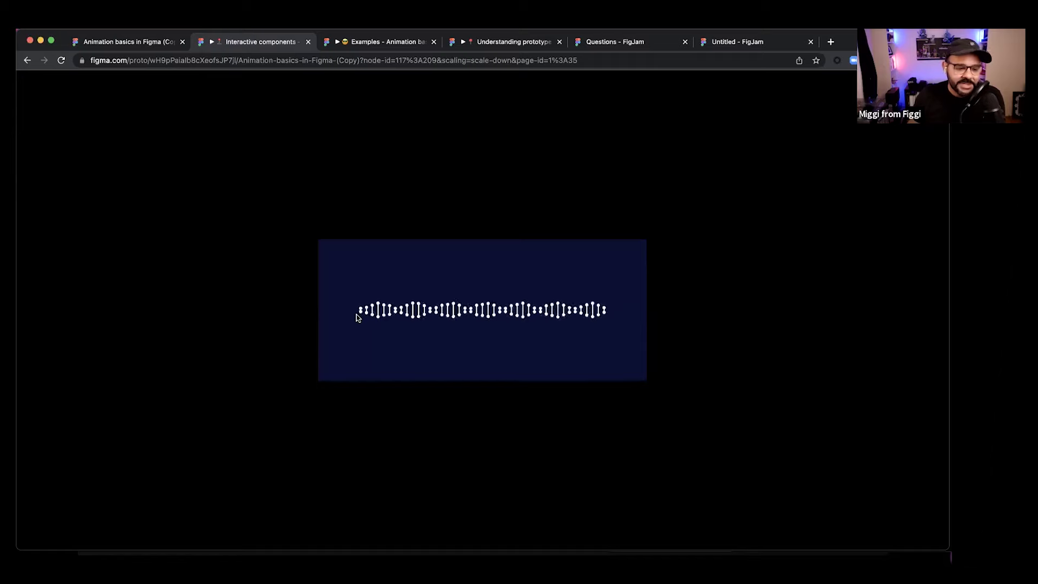
{"action": "key", "text": "Right"}
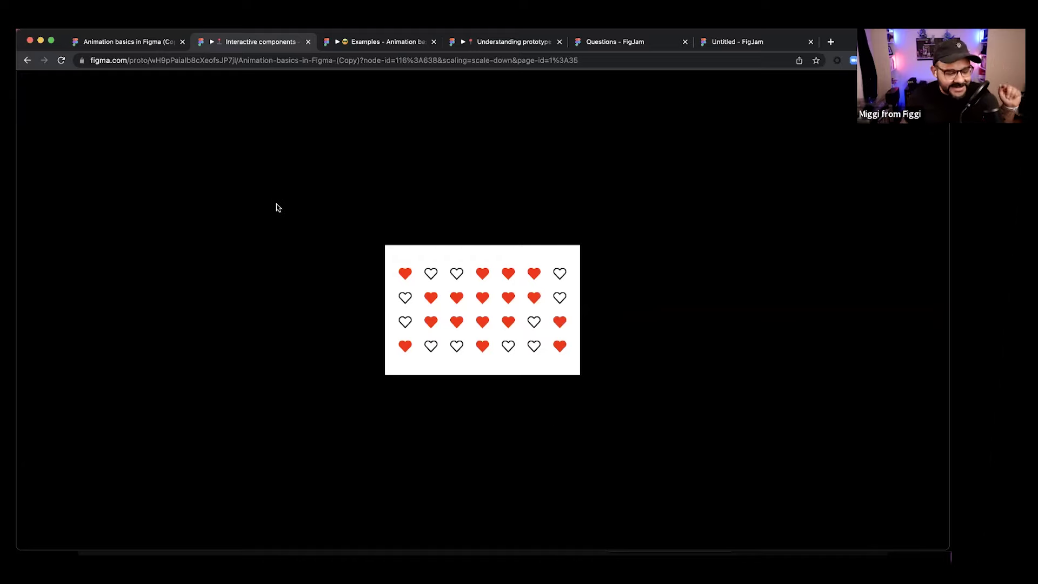
{"action": "left_click", "coordinate": [144, 47]}
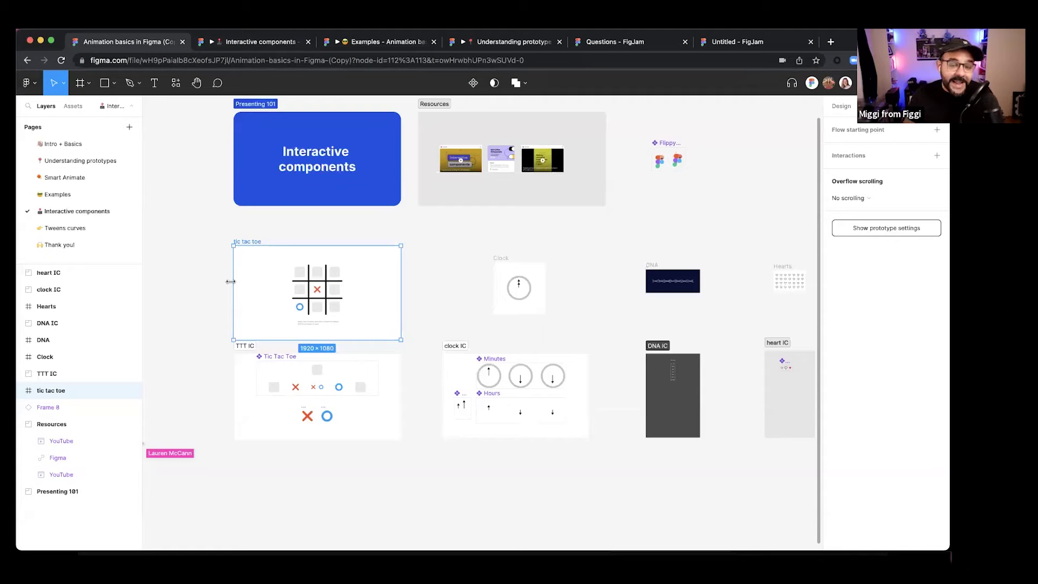
- Draw a new Frame 9 beside the Flippy-container component
{"action": "left_click", "coordinate": [438, 243]}
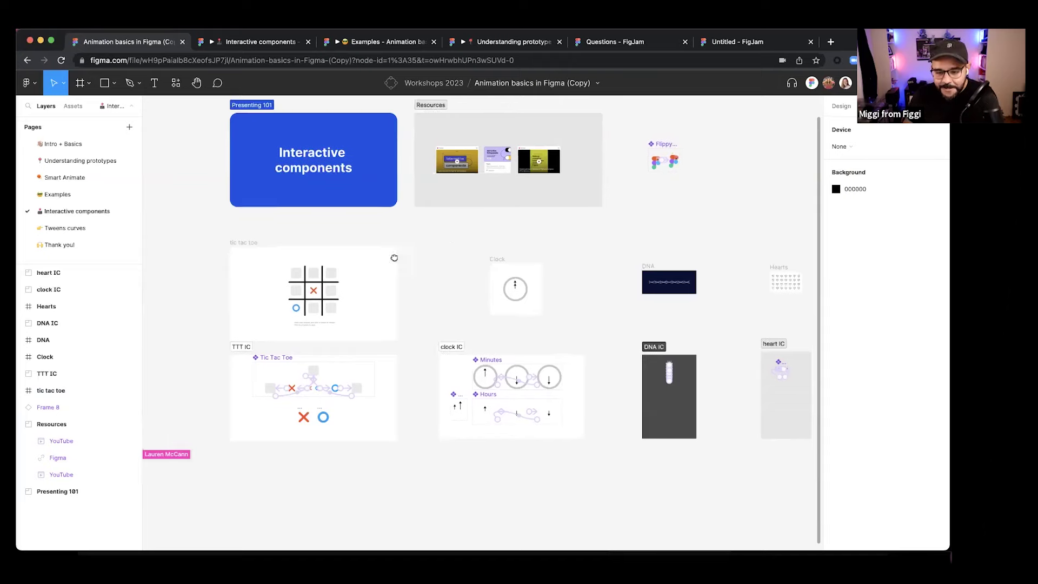
{"action": "scroll", "coordinate": [394, 260], "scroll_direction": "right", "scroll_amount": 5}
{"action": "scroll", "coordinate": [540, 162], "scroll_direction": "up", "scroll_amount": 5, "text": "ctrl"}
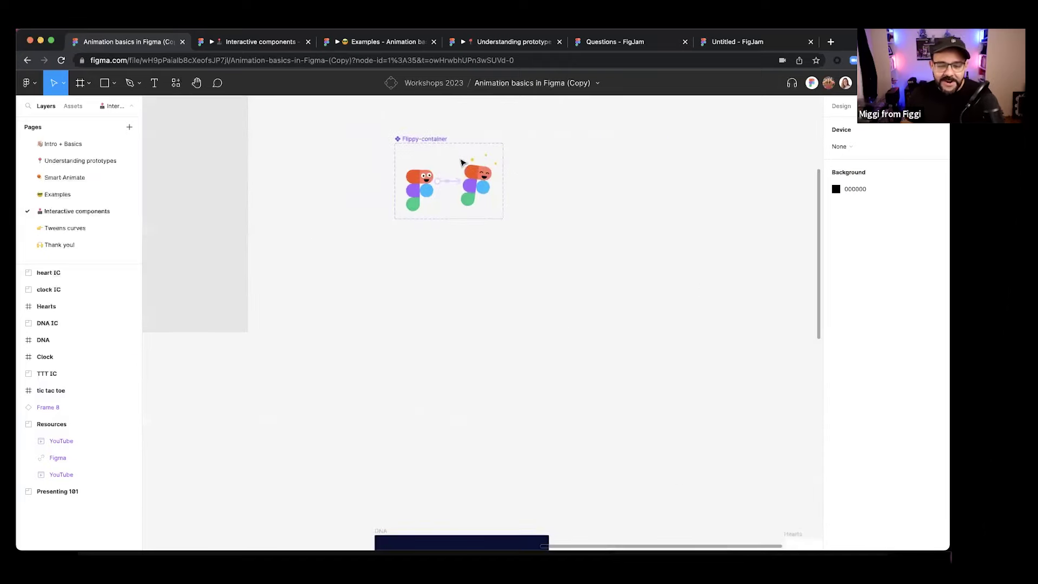
{"action": "scroll", "coordinate": [456, 205], "scroll_direction": "right", "scroll_amount": 5}
{"action": "scroll", "coordinate": [456, 205], "scroll_direction": "up", "scroll_amount": 3}
{"action": "key", "text": "f"}
{"action": "left_click_drag", "start_coordinate": [432, 190], "coordinate": [670, 425]}
- Paste a Flippy-container Default instance into Frame 9 and preview the frame as a prototype
{"action": "double_click", "coordinate": [296, 281]}
{"action": "left_click", "coordinate": [452, 278]}
{"action": "key", "text": "ctrl+v"}
{"action": "left_click_drag", "start_coordinate": [461, 274], "coordinate": [519, 285]}
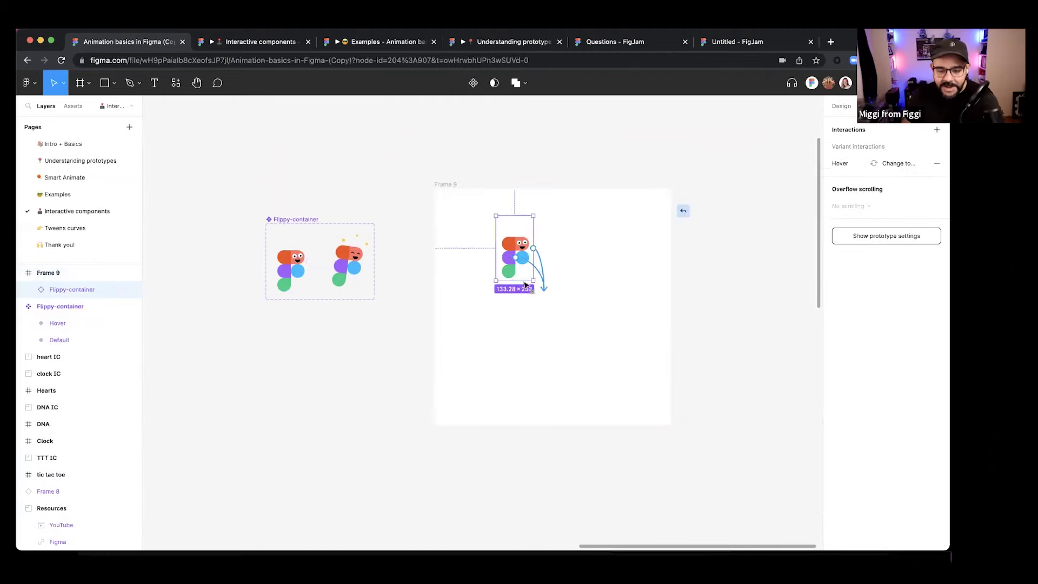
{"action": "key", "text": "Escape"}
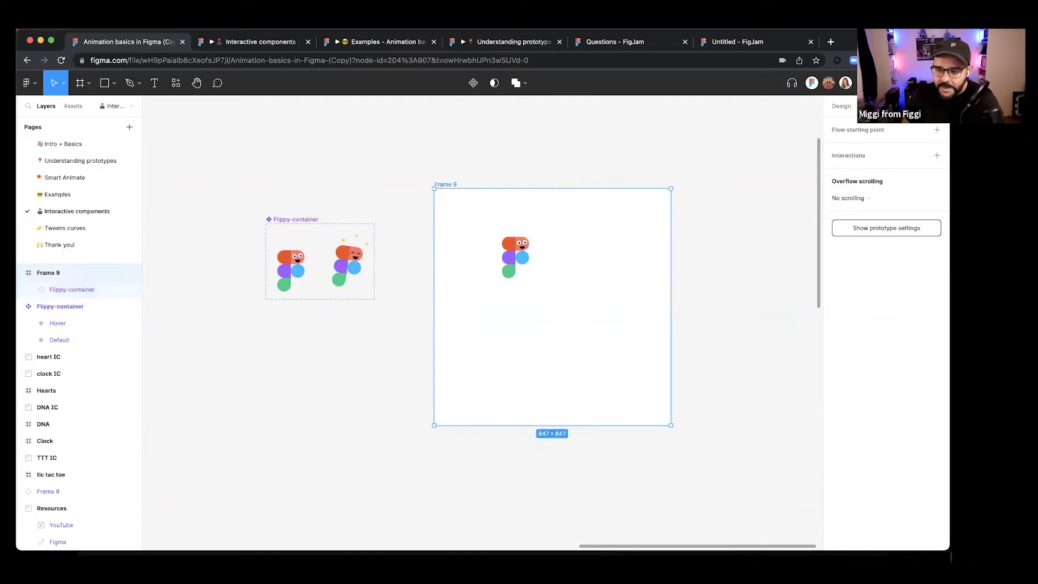
{"action": "key", "text": "super+alt+Return"}
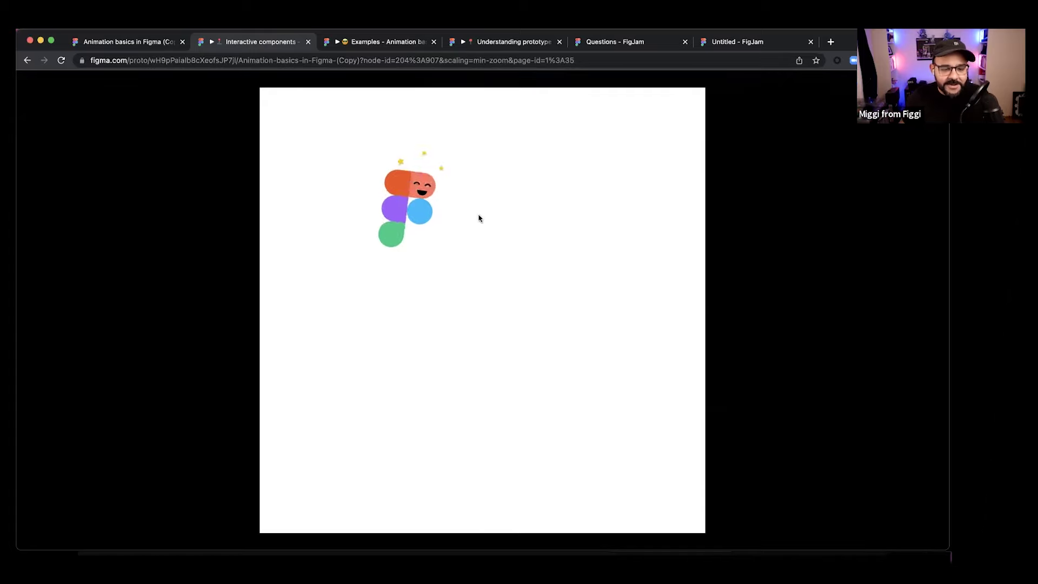
- Close the prototype preview, delete Frame 9, and bring the Resources frame into view
{"action": "key", "text": "super+w"}
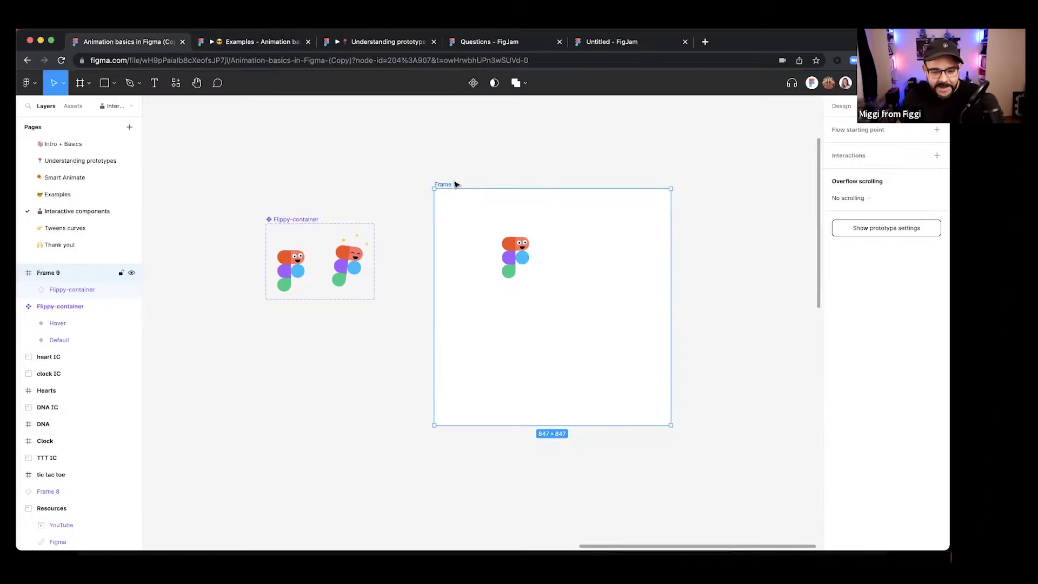
{"action": "key", "text": "Delete"}
{"action": "scroll", "coordinate": [470, 248], "scroll_direction": "down", "scroll_amount": 5}
{"action": "left_click_drag", "start_coordinate": [445, 251], "coordinate": [348, 310]}
{"action": "scroll", "coordinate": [363, 260], "scroll_direction": "up", "scroll_amount": 8}
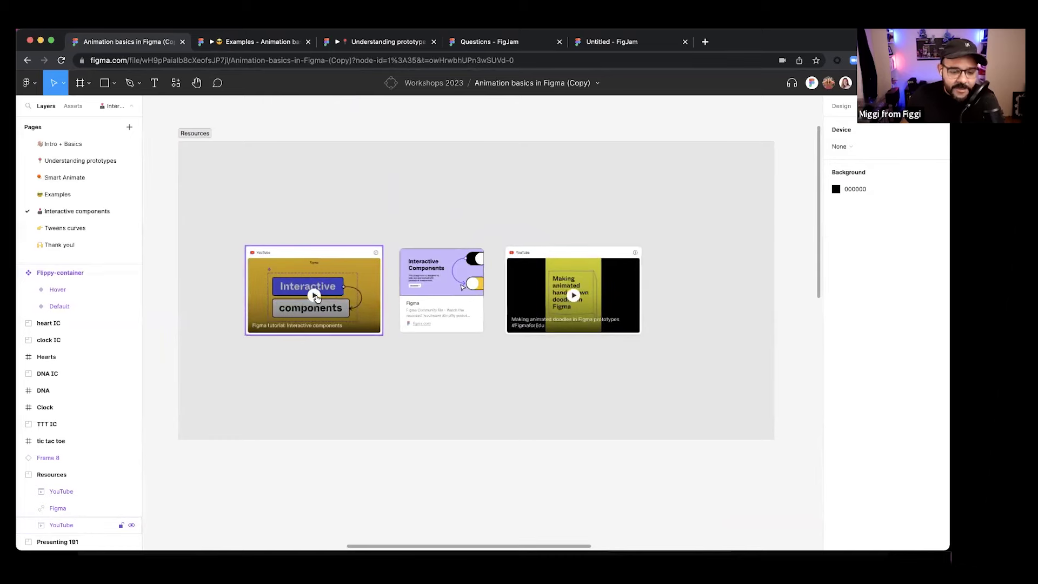
{"action": "left_click", "coordinate": [575, 299]}
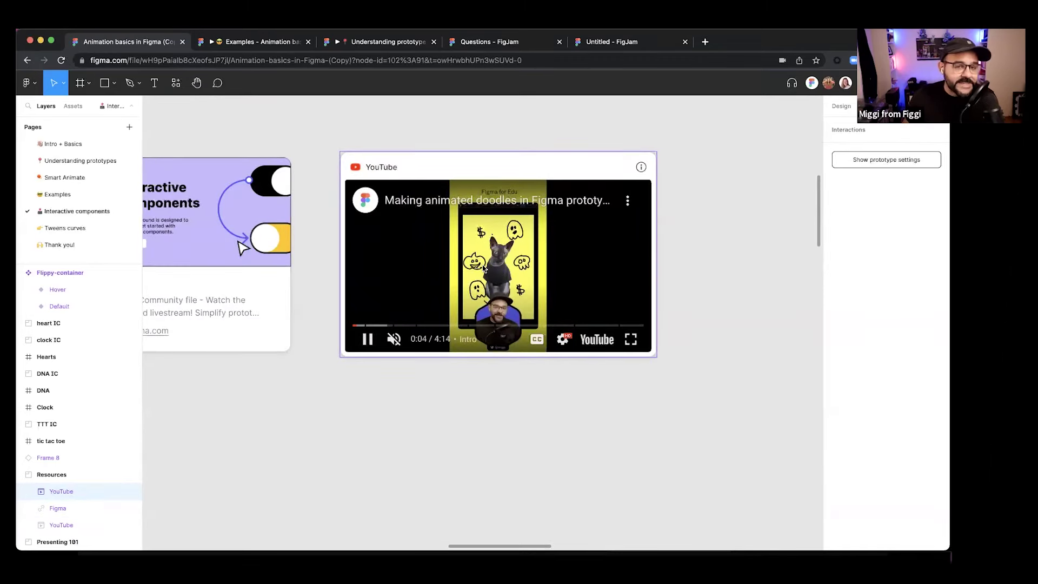
{"action": "key", "text": "Escape"}
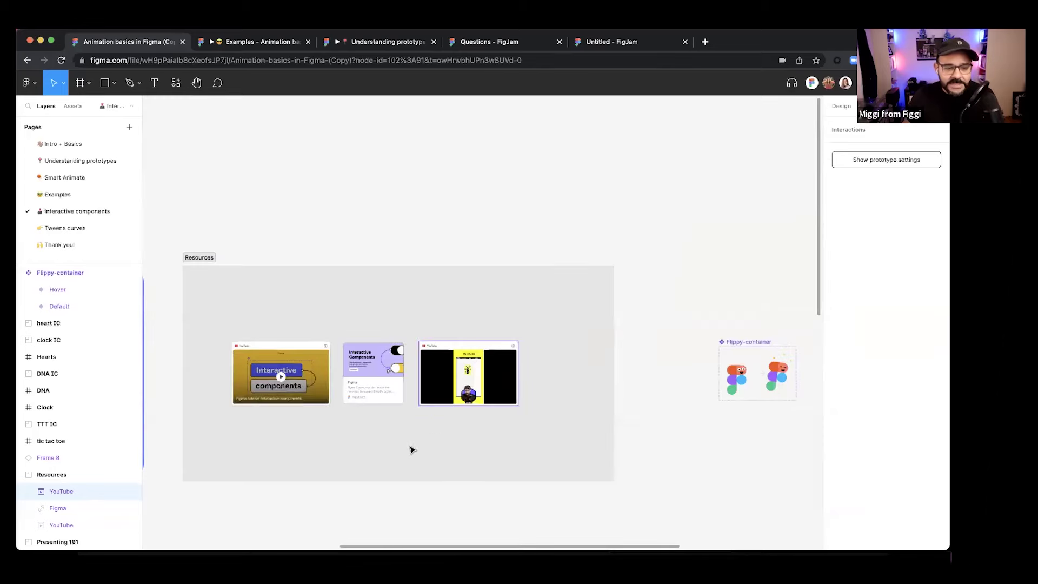
{"action": "left_click", "coordinate": [475, 190]}
{"action": "scroll", "coordinate": [475, 189], "scroll_direction": "down", "scroll_amount": 2}
{"action": "scroll", "coordinate": [475, 190], "scroll_direction": "left", "scroll_amount": 3}
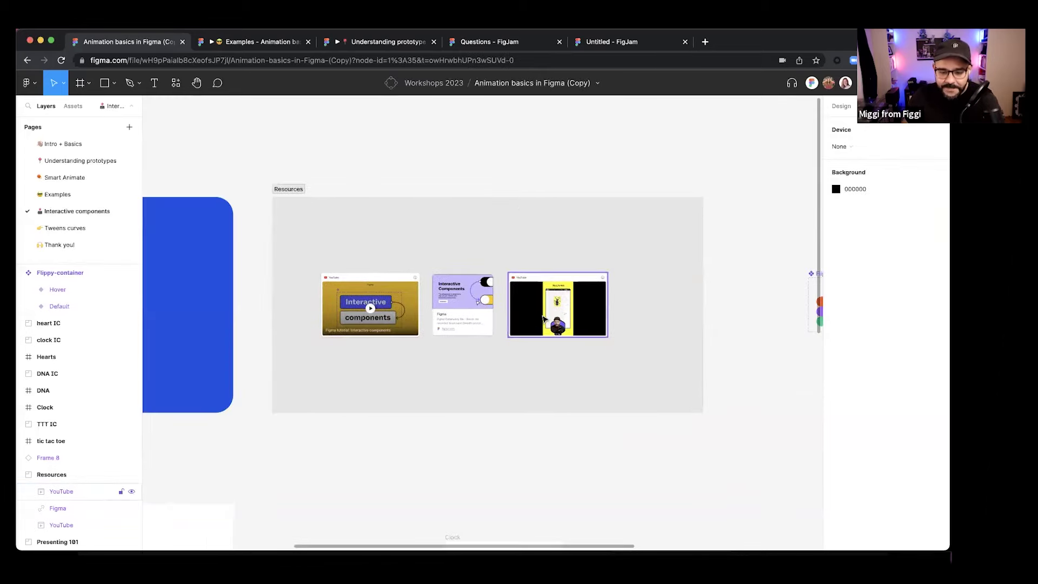
{"action": "left_click", "coordinate": [510, 312]}
{"action": "left_click", "coordinate": [466, 454]}
{"action": "scroll", "coordinate": [466, 454], "scroll_direction": "down", "scroll_amount": 3}
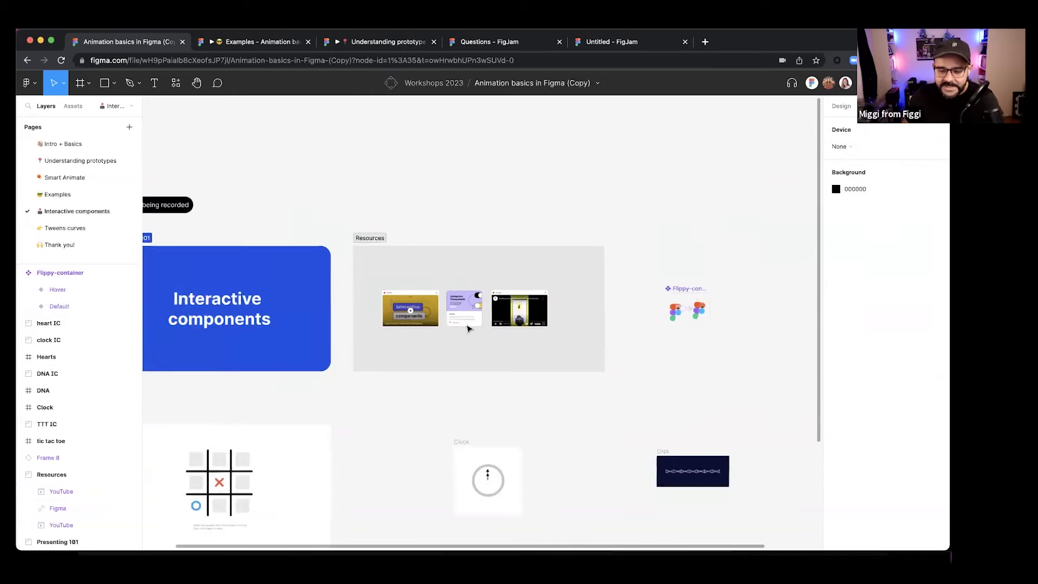
{"action": "scroll", "coordinate": [573, 296], "scroll_direction": "down", "scroll_amount": 2}
{"action": "scroll", "coordinate": [573, 296], "scroll_direction": "left", "scroll_amount": 2}
{"action": "scroll", "coordinate": [573, 296], "scroll_direction": "down", "scroll_amount": 6}
{"action": "scroll", "coordinate": [573, 296], "scroll_direction": "left", "scroll_amount": 1}
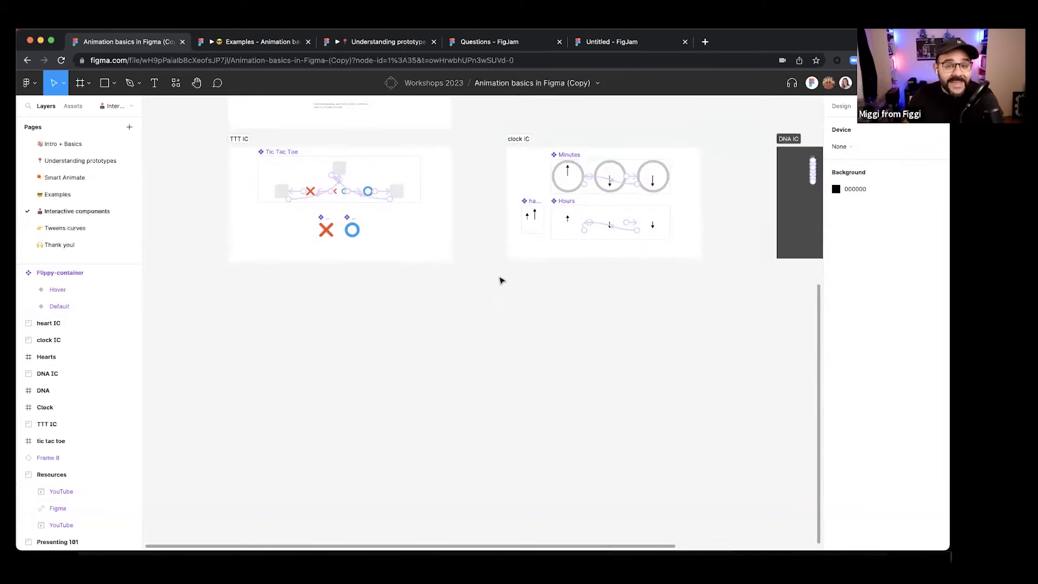
{"action": "scroll", "coordinate": [435, 322], "scroll_direction": "up", "scroll_amount": 1}
- Draw a 415×415 Frame 9 containing a small centred circle
{"action": "left_click_drag", "start_coordinate": [439, 357], "coordinate": [493, 243]}
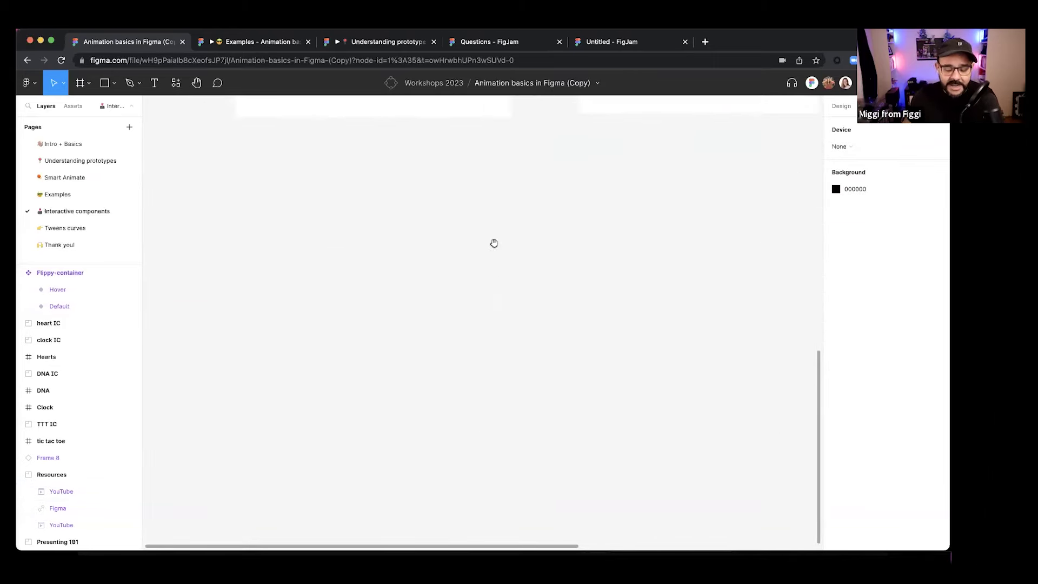
{"action": "key", "text": "f"}
{"action": "left_click_drag", "start_coordinate": [362, 235], "coordinate": [433, 306]}
{"action": "key", "text": "o"}
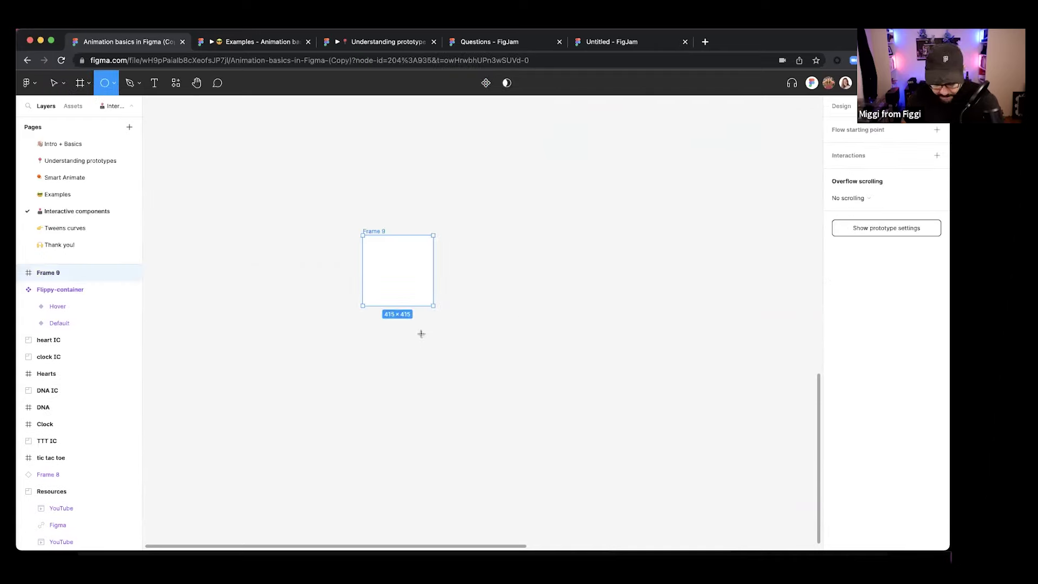
{"action": "mouse_move", "coordinate": [386, 259]}
{"action": "left_mouse_down"}
{"action": "mouse_move", "coordinate": [415, 287]}
{"action": "mouse_move", "coordinate": [401, 273]}
{"action": "left_mouse_up"}
{"action": "key", "text": "Escape"}
{"action": "scroll", "coordinate": [484, 263], "scroll_direction": "up", "scroll_amount": 1}
{"action": "left_click_drag", "start_coordinate": [484, 263], "coordinate": [425, 291]}
- Duplicate Frame 9 as Frame 10 and enlarge its circle to 337×337 from the centre
{"action": "left_click", "coordinate": [315, 259]}
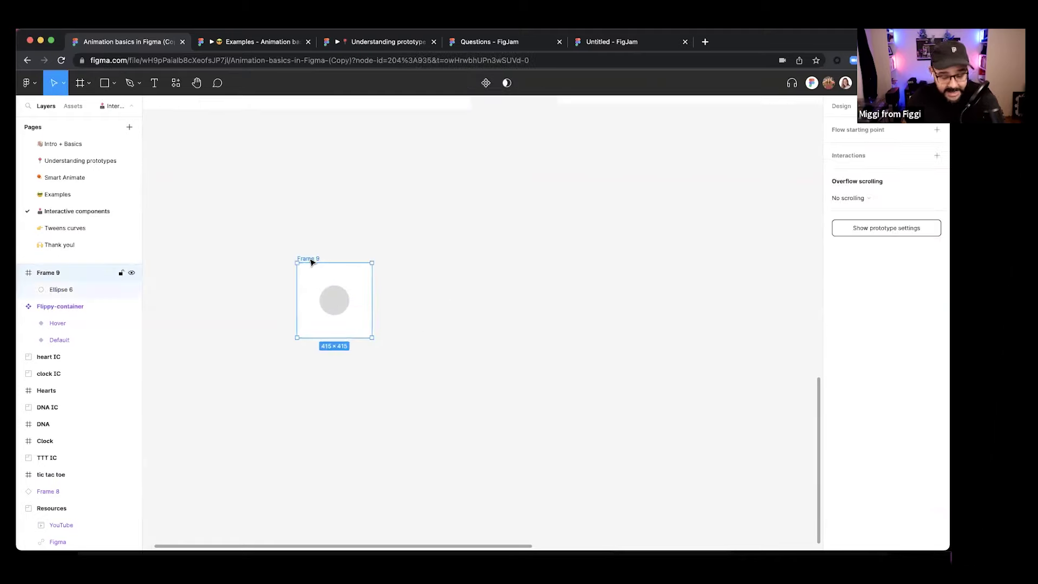
{"action": "key", "text": "super+d"}
{"action": "scroll", "coordinate": [422, 301], "scroll_direction": "up", "scroll_amount": 1}
{"action": "left_click", "coordinate": [422, 301]}
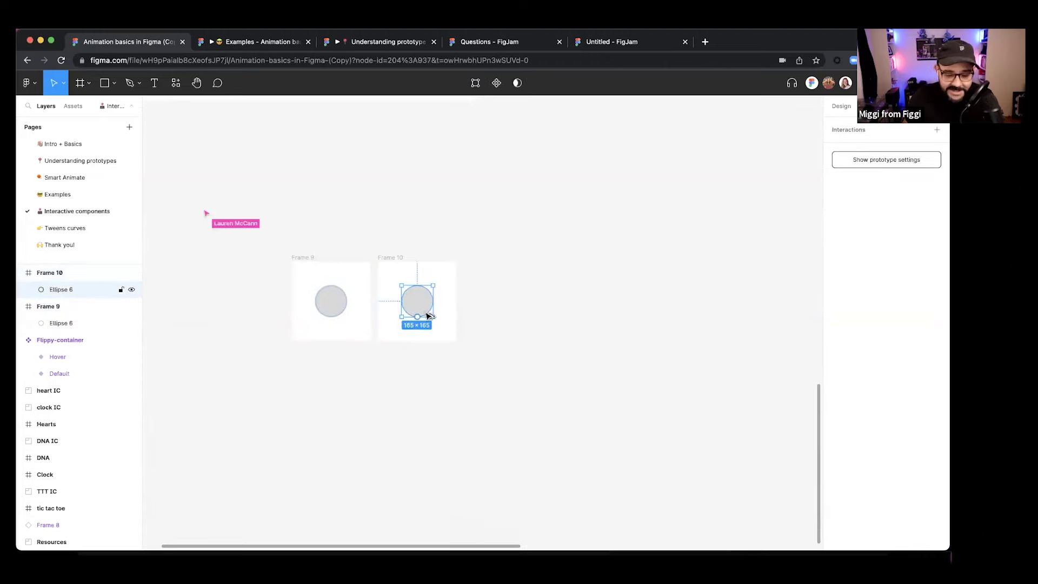
{"action": "key", "text": "alt"}
{"action": "left_click_drag", "start_coordinate": [436, 321], "coordinate": [449, 333]}
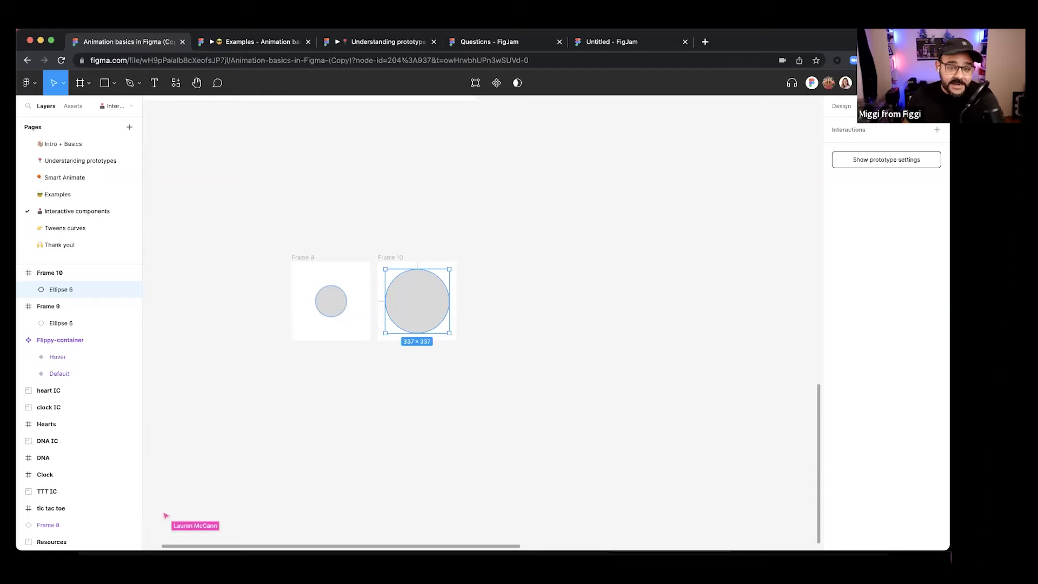
- Nudge Frame 10 to the right and fill its circle red (FF3131)
{"action": "left_click", "coordinate": [345, 433]}
{"action": "left_click_drag", "start_coordinate": [314, 419], "coordinate": [378, 408]}
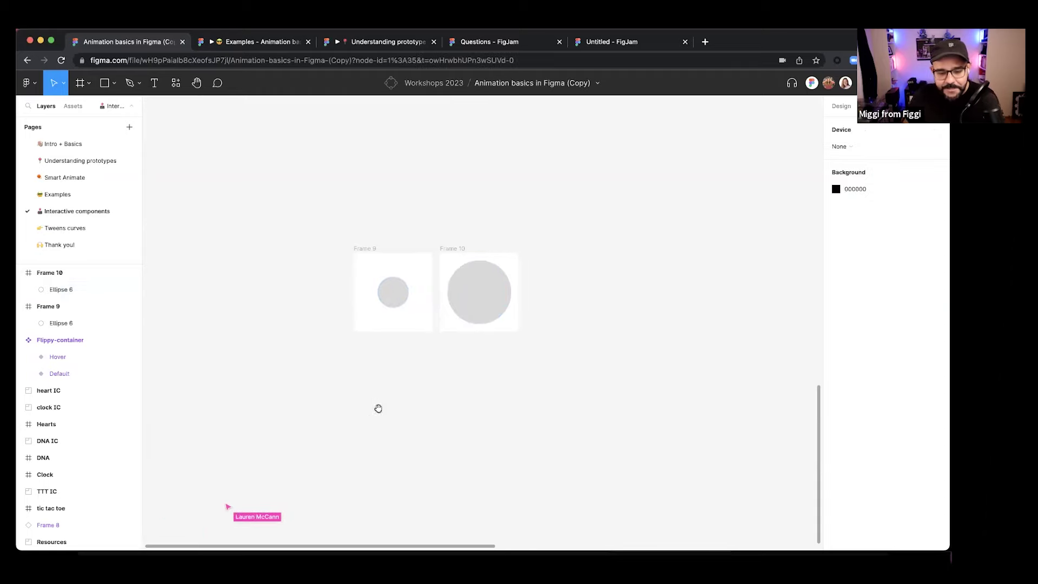
{"action": "left_click_drag", "start_coordinate": [454, 248], "coordinate": [482, 248]}
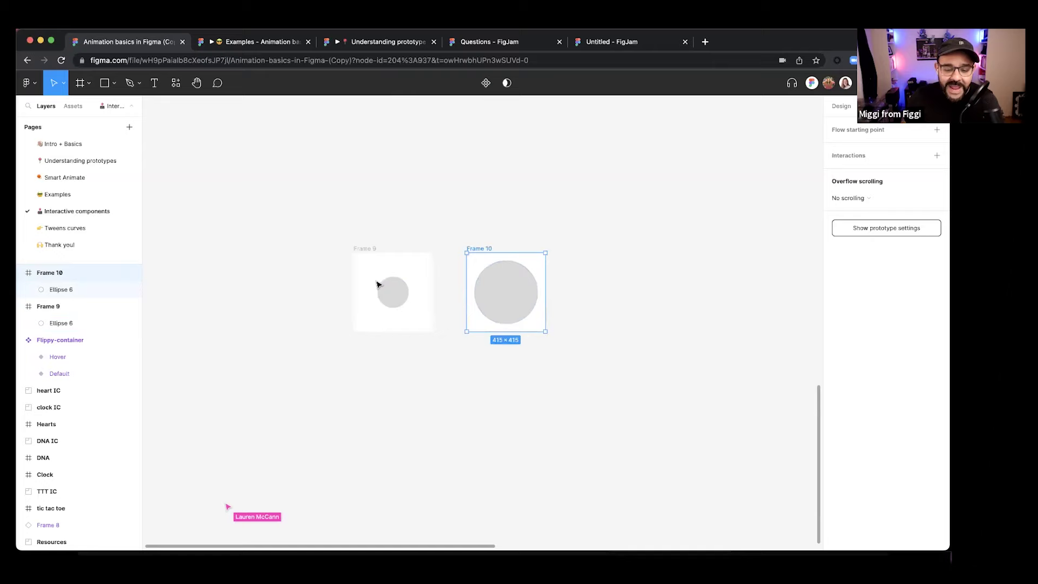
{"action": "key", "text": "Return"}
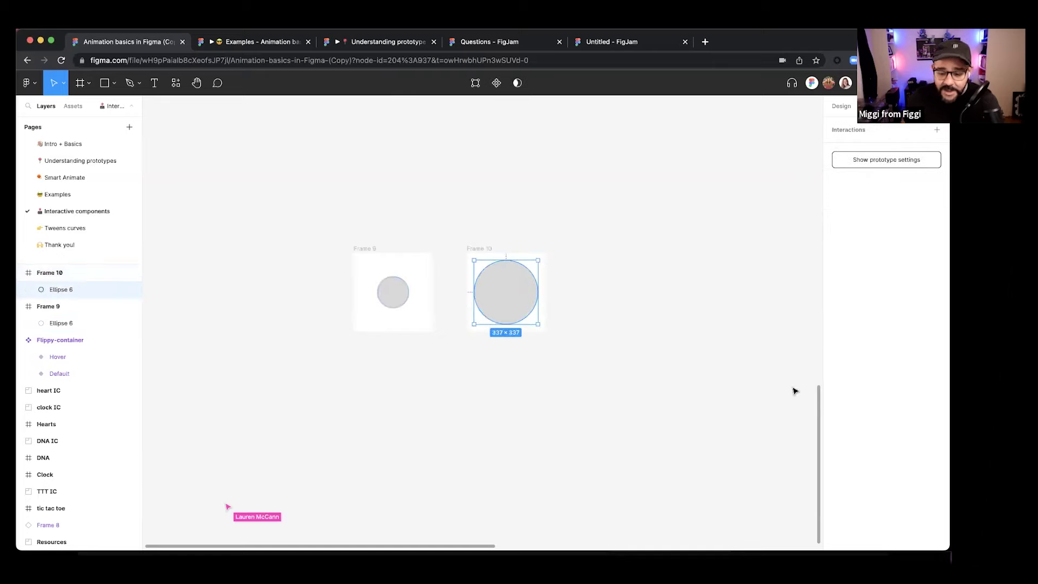
{"action": "left_click", "coordinate": [841, 106]}
{"action": "left_click", "coordinate": [836, 355]}
{"action": "left_click", "coordinate": [795, 328]}
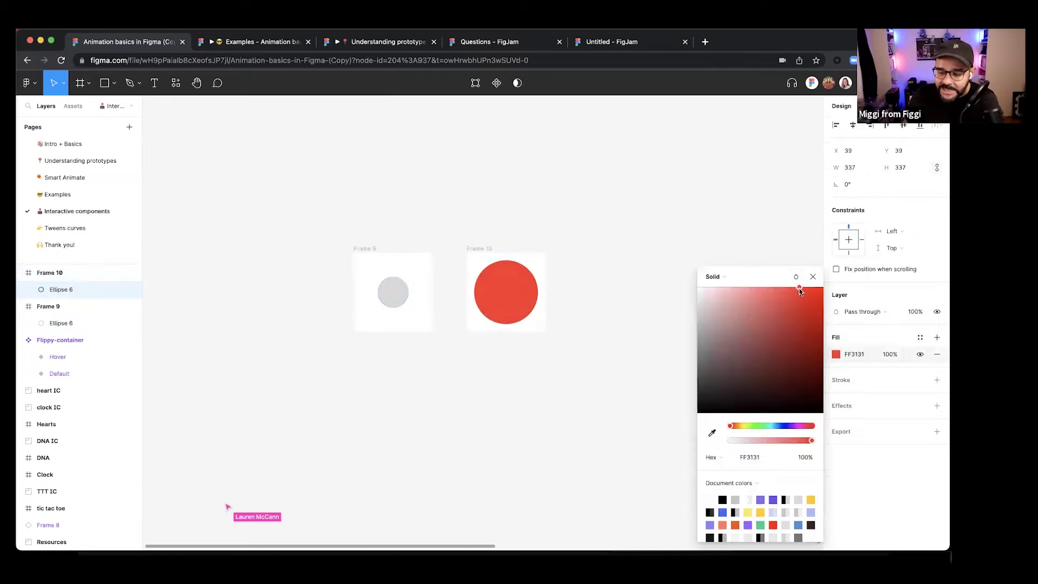
{"action": "left_click", "coordinate": [616, 330]}
{"action": "left_click_drag", "start_coordinate": [576, 331], "coordinate": [556, 355]}
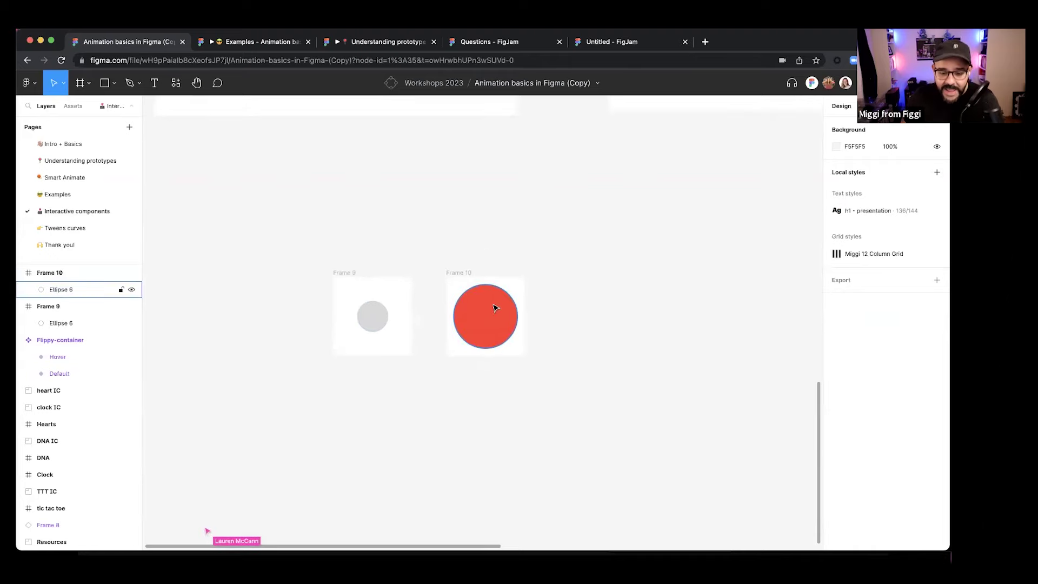
{"action": "key", "text": "shift+e"}
- Link Frame 9 to Frame 10 with an After delay trigger of 800ms
{"action": "left_click", "coordinate": [409, 311]}
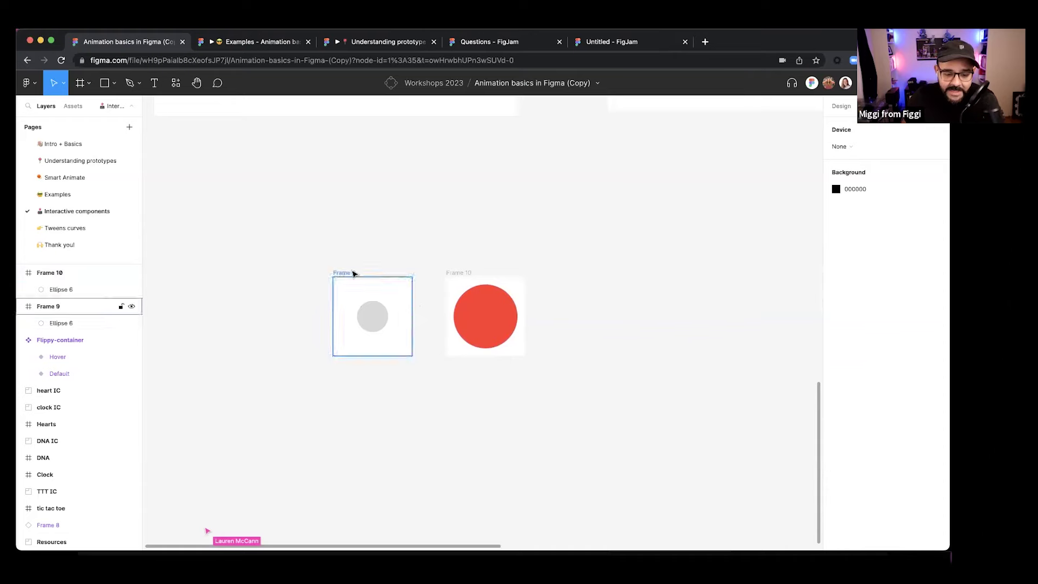
{"action": "left_click_drag", "start_coordinate": [412, 317], "coordinate": [449, 288]}
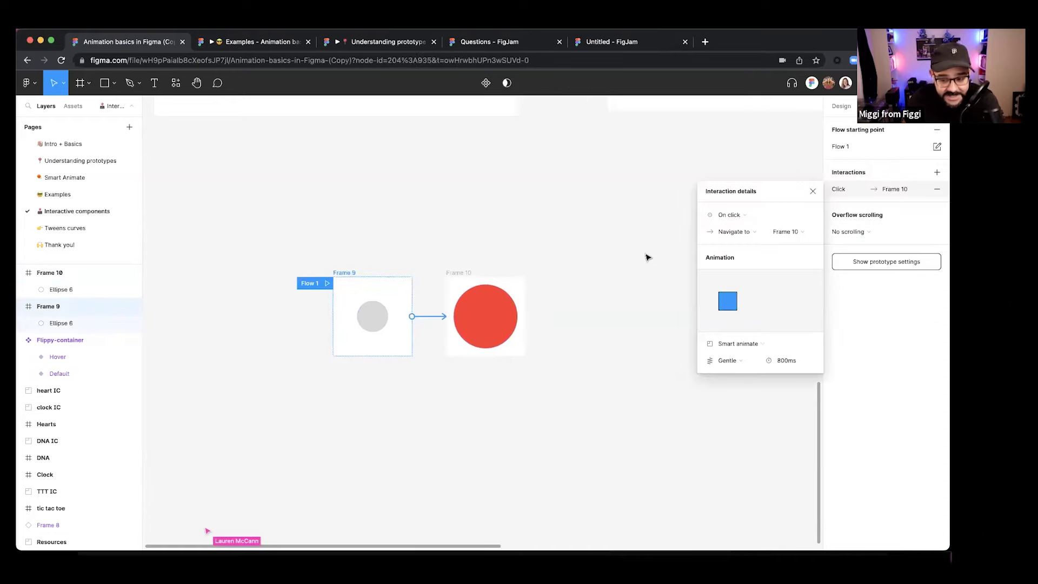
{"action": "left_click", "coordinate": [730, 215]}
{"action": "left_click", "coordinate": [722, 348]}
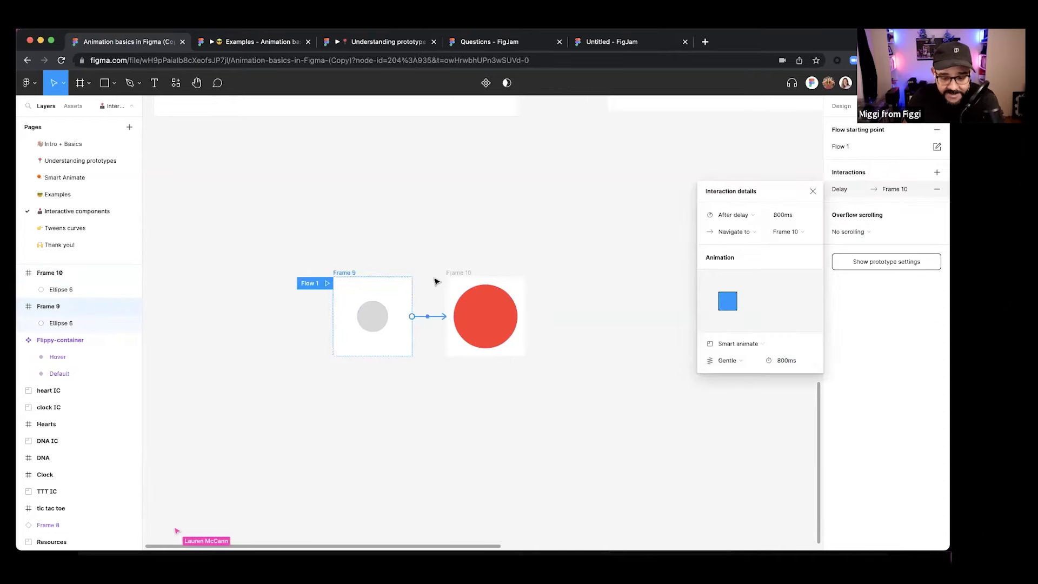
- Move Frame 10 up-right and link it back to Frame 9 on click
{"action": "left_click", "coordinate": [489, 279]}
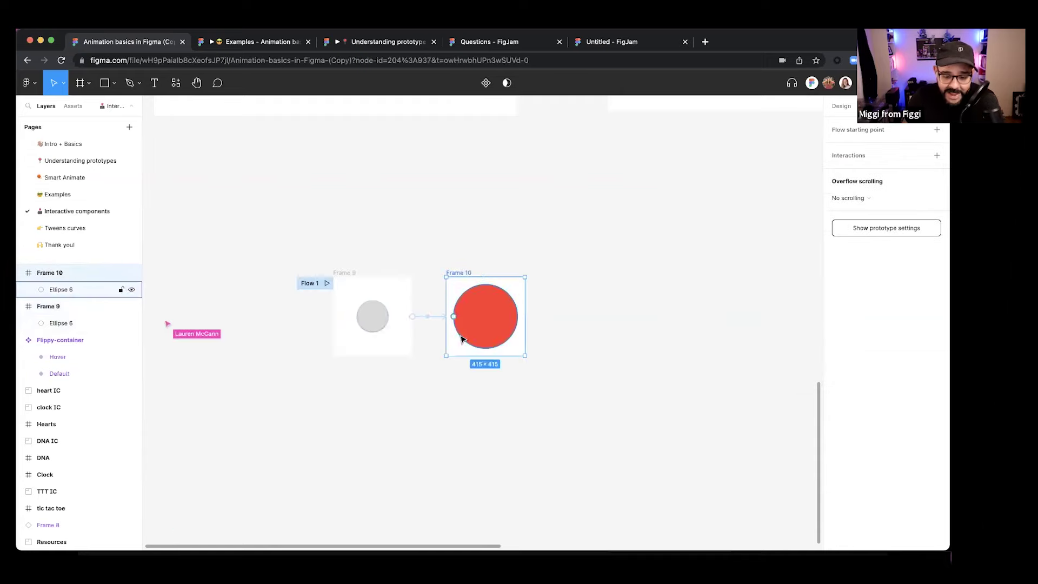
{"action": "scroll", "coordinate": [443, 338], "scroll_direction": "up", "scroll_amount": 3}
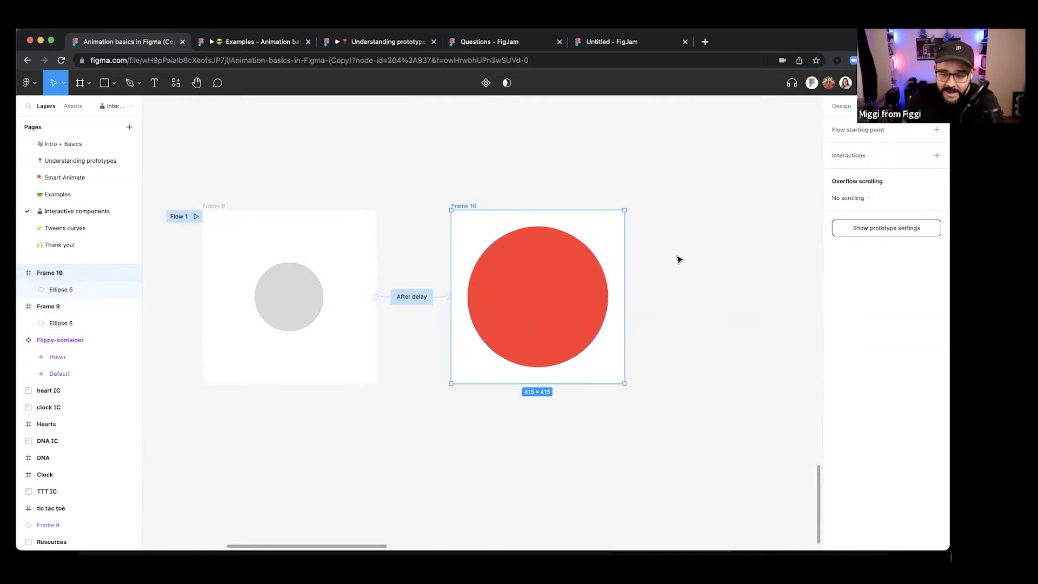
{"action": "left_click_drag", "start_coordinate": [528, 213], "coordinate": [538, 168]}
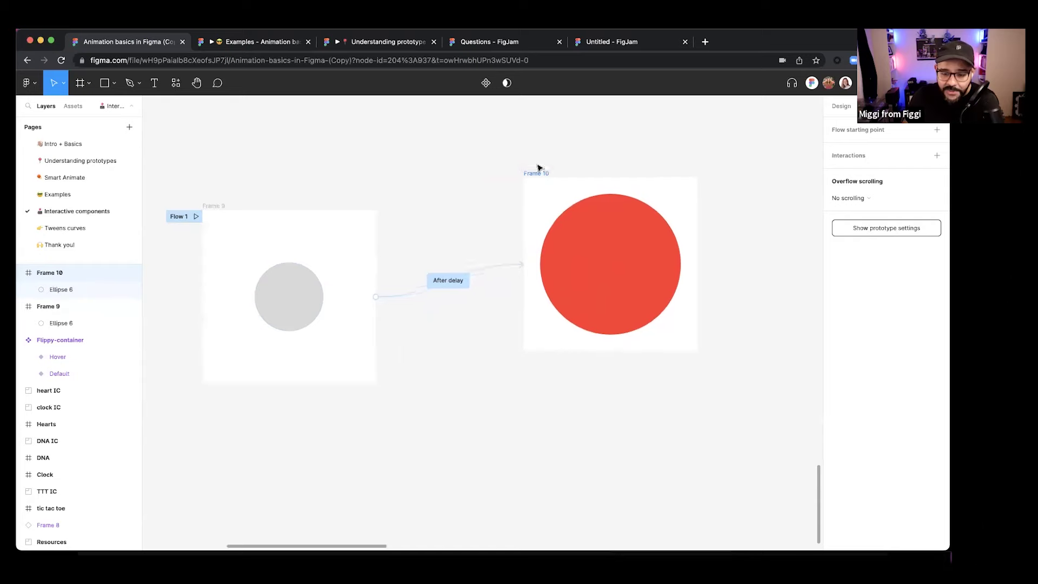
{"action": "left_click_drag", "start_coordinate": [525, 267], "coordinate": [378, 344]}
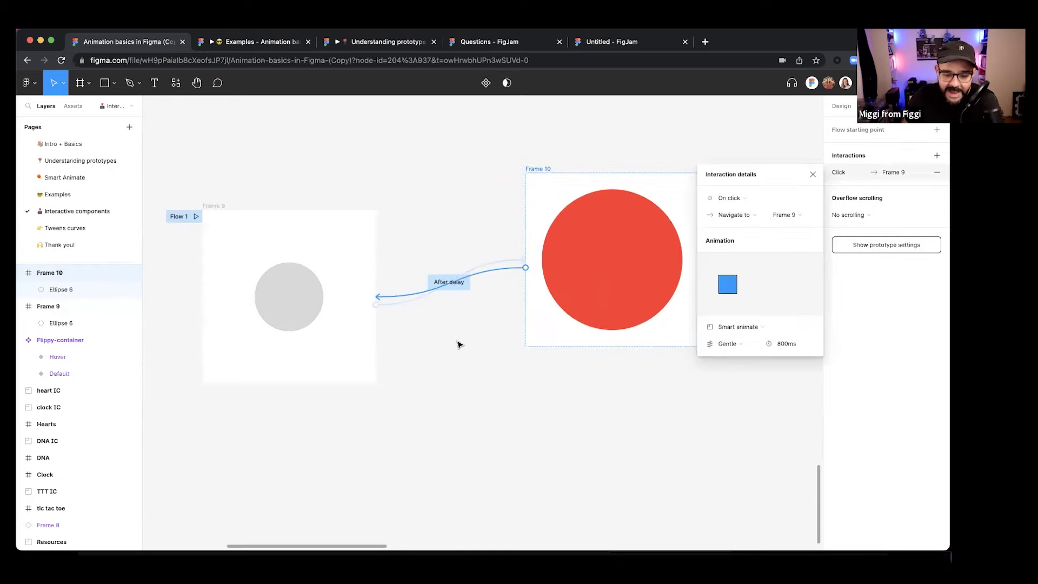
{"action": "left_click", "coordinate": [442, 390]}
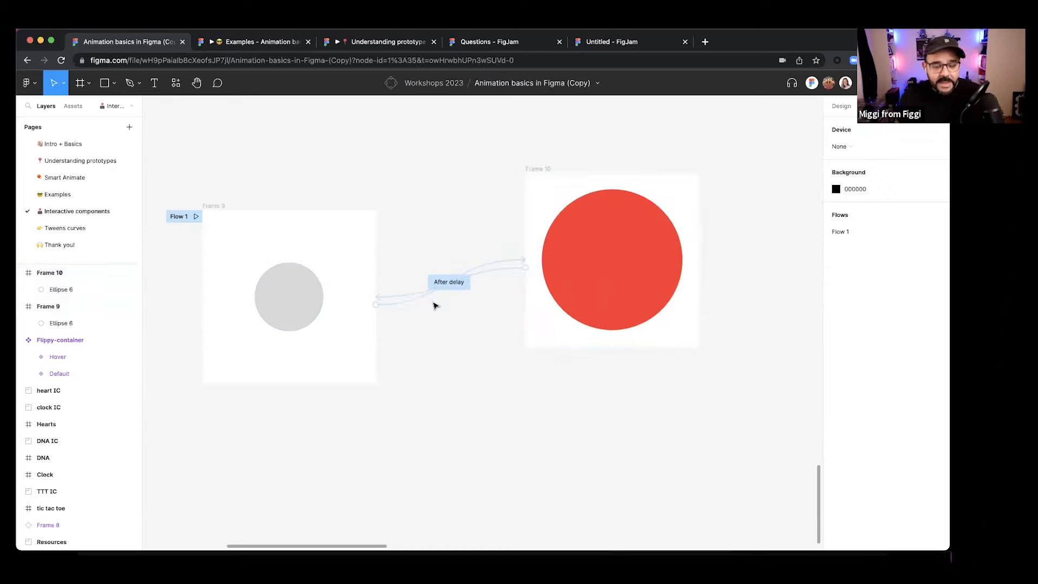
{"action": "scroll", "coordinate": [433, 303], "scroll_direction": "down", "scroll_amount": 3}
{"action": "left_click_drag", "start_coordinate": [180, 145], "coordinate": [693, 420]}
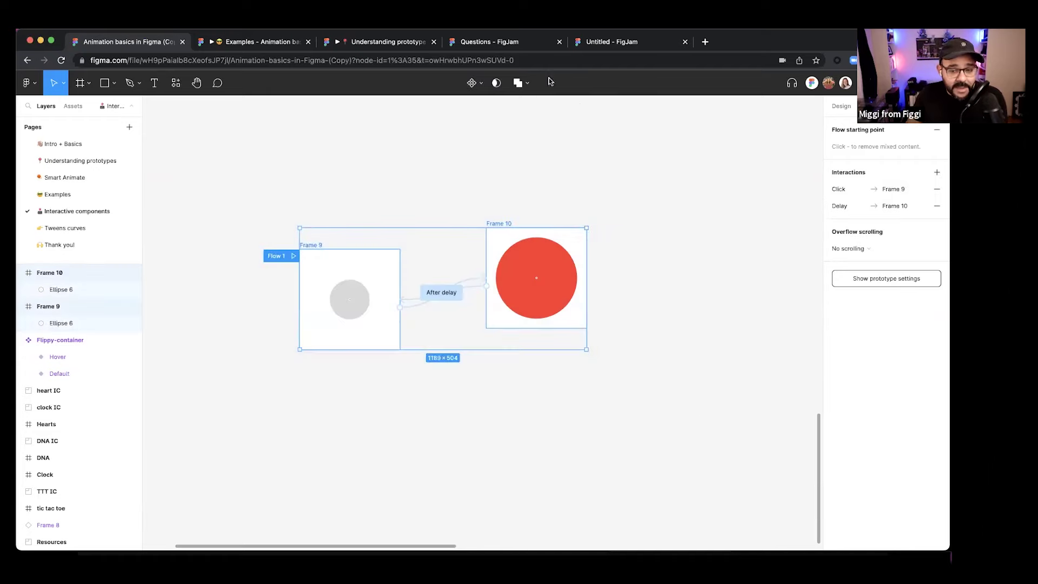
- Create a two-variant component set from the selected frames and name it 'dot'
{"action": "left_click", "coordinate": [481, 84]}
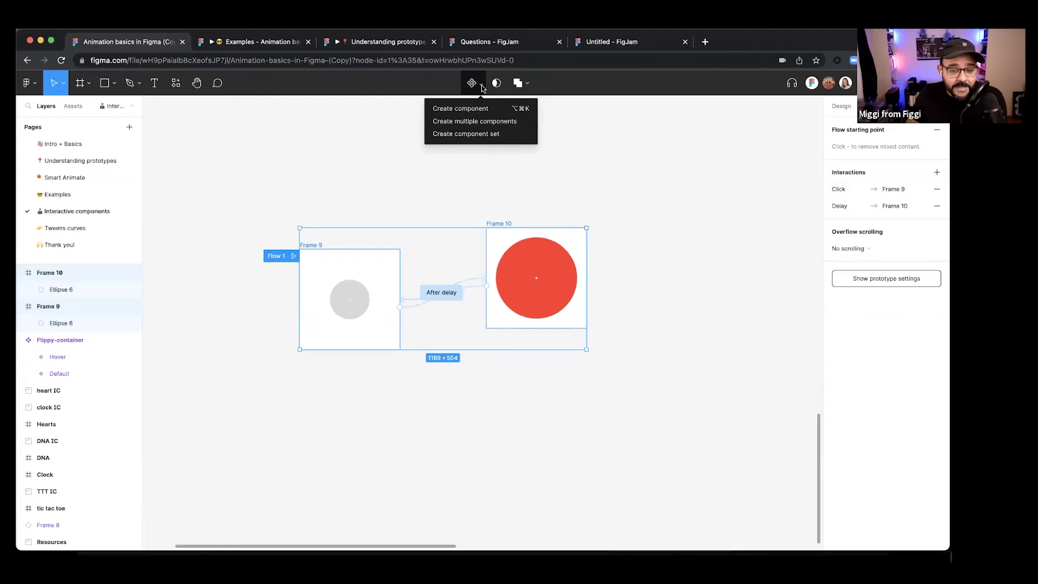
{"action": "left_click", "coordinate": [470, 134]}
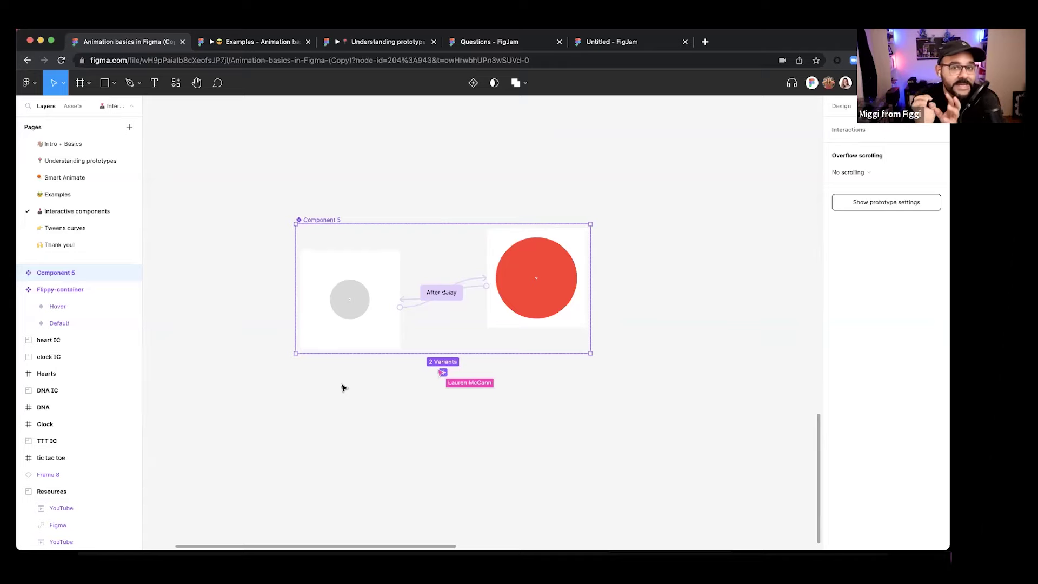
{"action": "double_click", "coordinate": [326, 219]}
{"action": "type", "text": "d"}
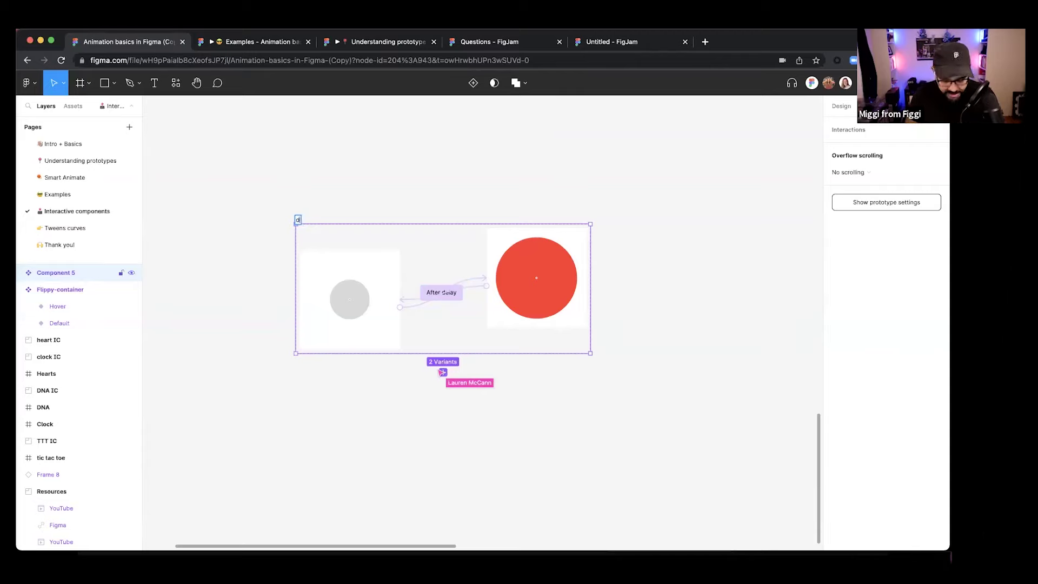
{"action": "type", "text": "ot"}
{"action": "key", "text": "Return"}
{"action": "left_click", "coordinate": [373, 160]}
{"action": "scroll", "coordinate": [366, 199], "scroll_direction": "down", "scroll_amount": 3}
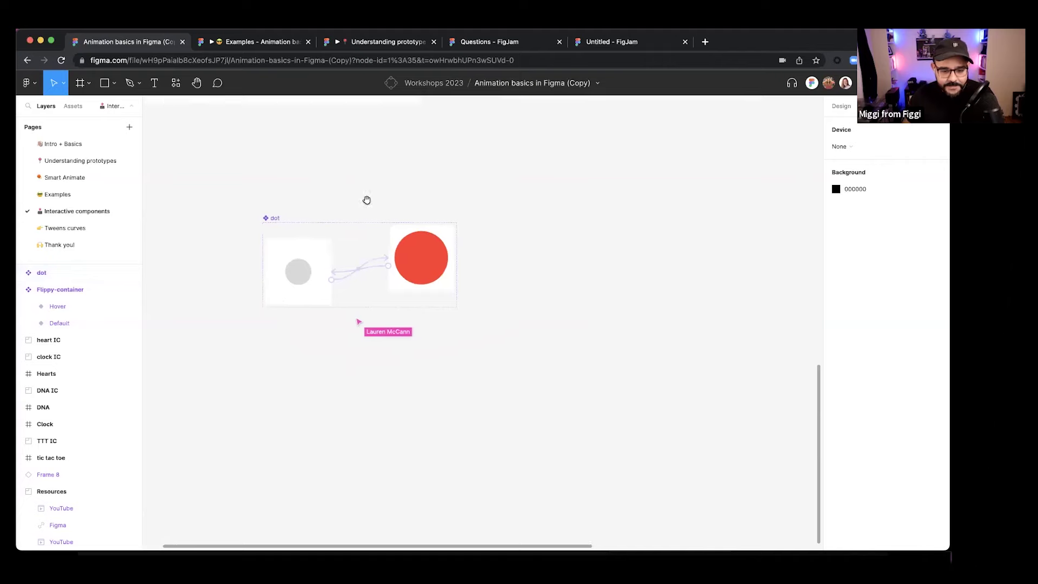
- Draw a new Frame 9 and resize it to the 390×844 preset
{"action": "key", "text": "f"}
{"action": "left_click_drag", "start_coordinate": [514, 155], "coordinate": [673, 363]}
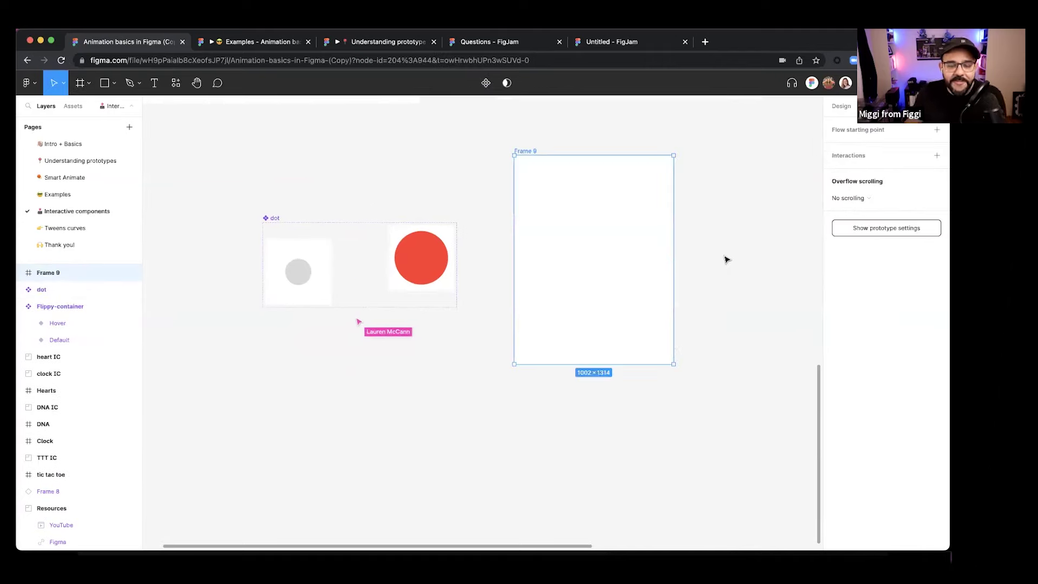
{"action": "left_click", "coordinate": [843, 107]}
{"action": "left_click", "coordinate": [852, 154]}
{"action": "left_click", "coordinate": [865, 189]}
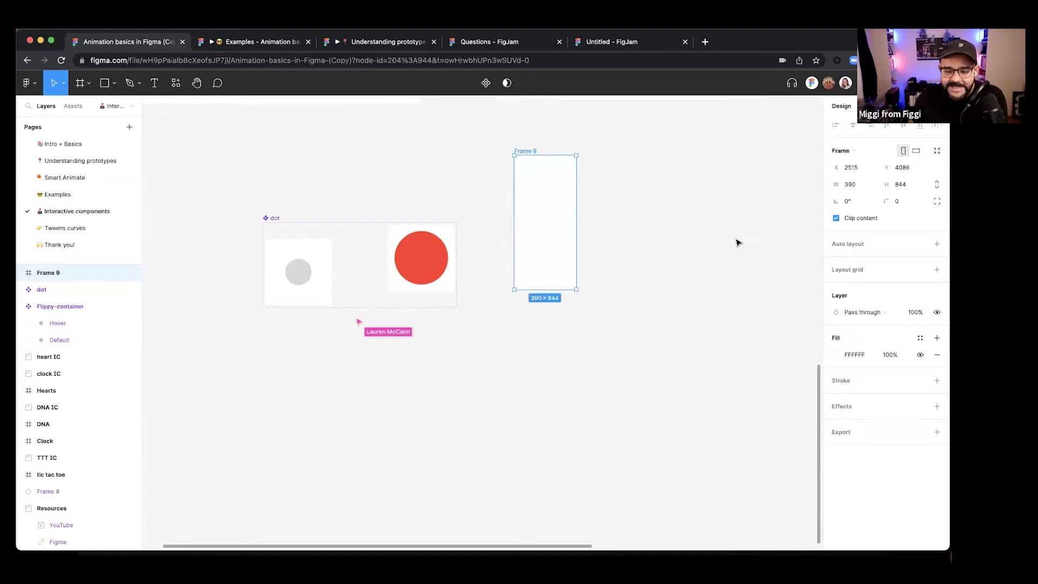
{"action": "scroll", "coordinate": [474, 246], "scroll_direction": "up", "scroll_amount": 2}
{"action": "left_click", "coordinate": [474, 246]}
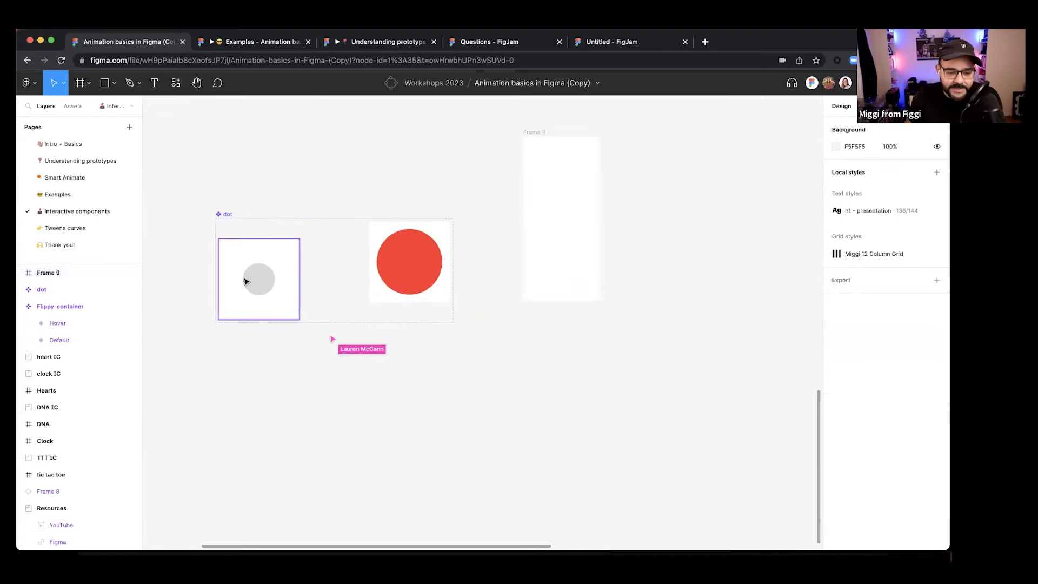
- Paste a grey dot instance into Frame 9, centred at 415×415
{"action": "left_click", "coordinate": [265, 259]}
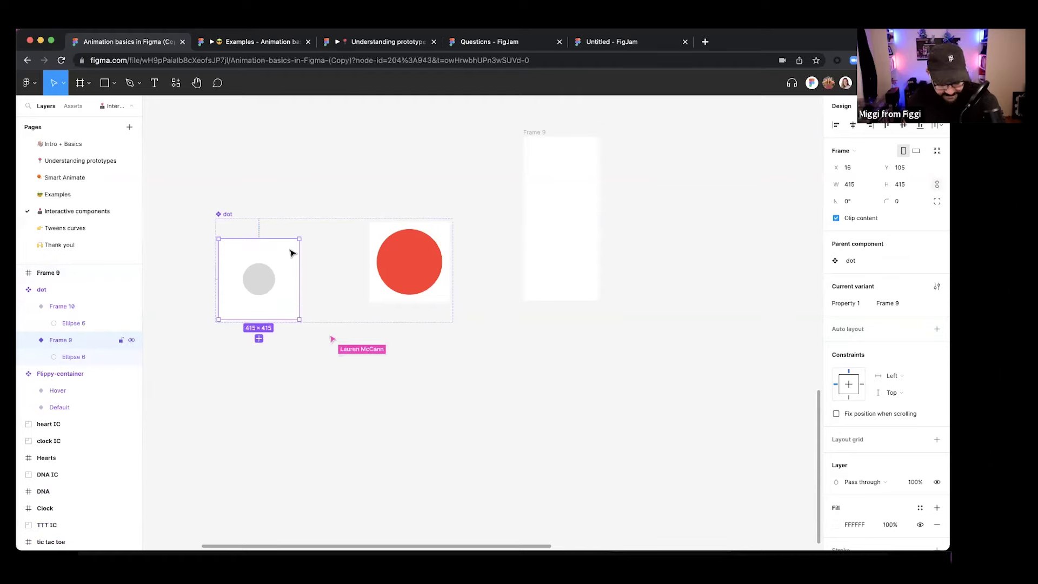
{"action": "left_click", "coordinate": [540, 141]}
{"action": "key", "text": "ctrl+v"}
{"action": "left_click_drag", "start_coordinate": [564, 198], "coordinate": [563, 197]}
{"action": "mouse_move", "coordinate": [602, 239]}
{"action": "left_mouse_down"}
{"action": "mouse_move", "coordinate": [573, 204]}
{"action": "mouse_move", "coordinate": [602, 238]}
{"action": "left_mouse_up"}
{"action": "scroll", "coordinate": [614, 201], "scroll_direction": "up", "scroll_amount": 2}
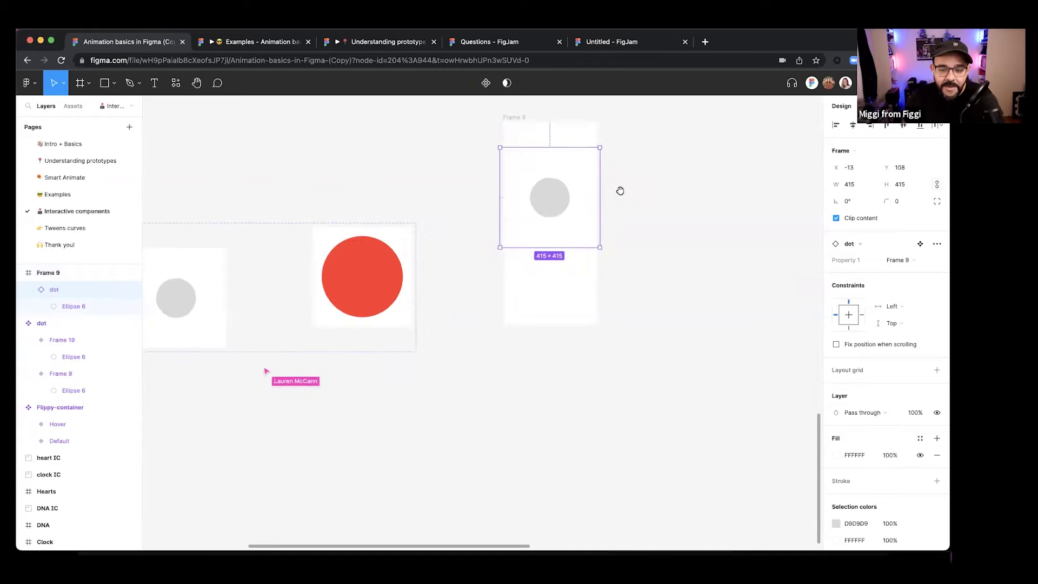
{"action": "left_click_drag", "start_coordinate": [620, 191], "coordinate": [553, 266]}
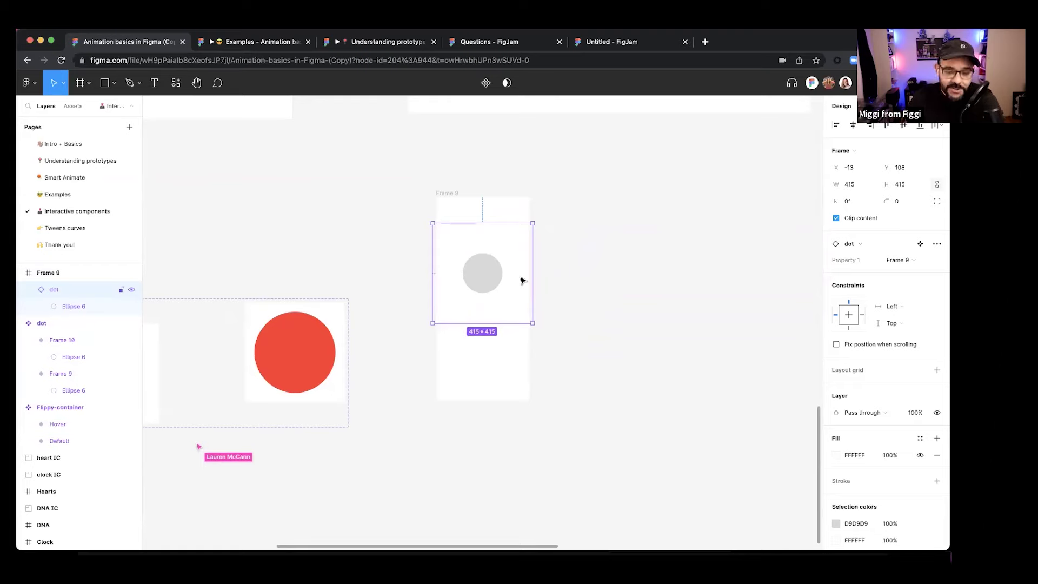
- Shrink the dot instance proportionally to 96×96 with the Scale tool
{"action": "left_click", "coordinate": [63, 83]}
{"action": "left_click", "coordinate": [67, 120]}
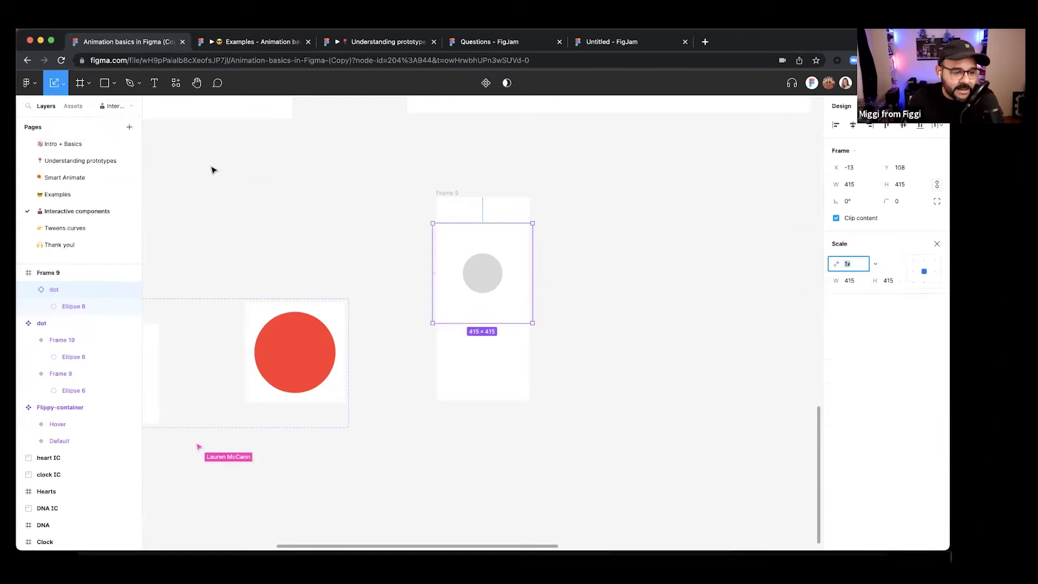
{"action": "left_click_drag", "start_coordinate": [530, 323], "coordinate": [472, 264]}
{"action": "scroll", "coordinate": [469, 239], "scroll_direction": "up", "scroll_amount": 2}
{"action": "left_click", "coordinate": [465, 267]}
{"action": "left_click", "coordinate": [466, 229]}
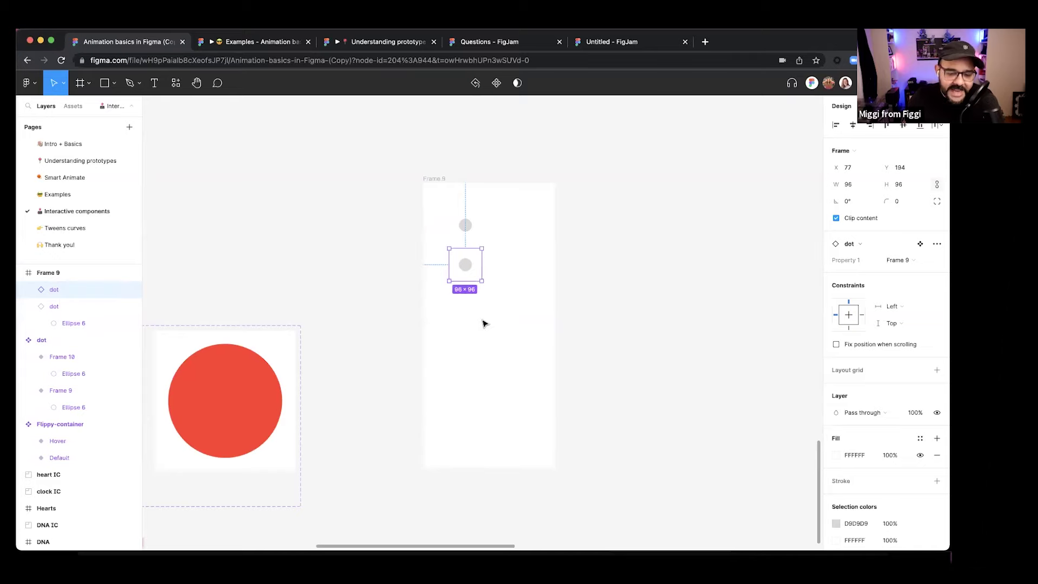
- Scale one dot larger and duplicate the small dot lower in Frame 9
{"action": "key", "text": "k"}
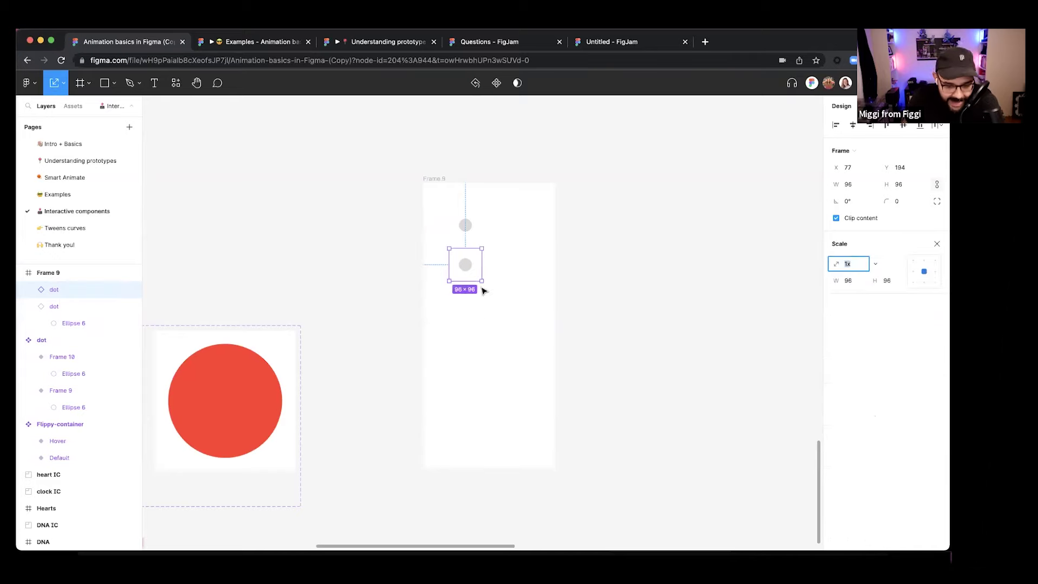
{"action": "left_click", "coordinate": [63, 83]}
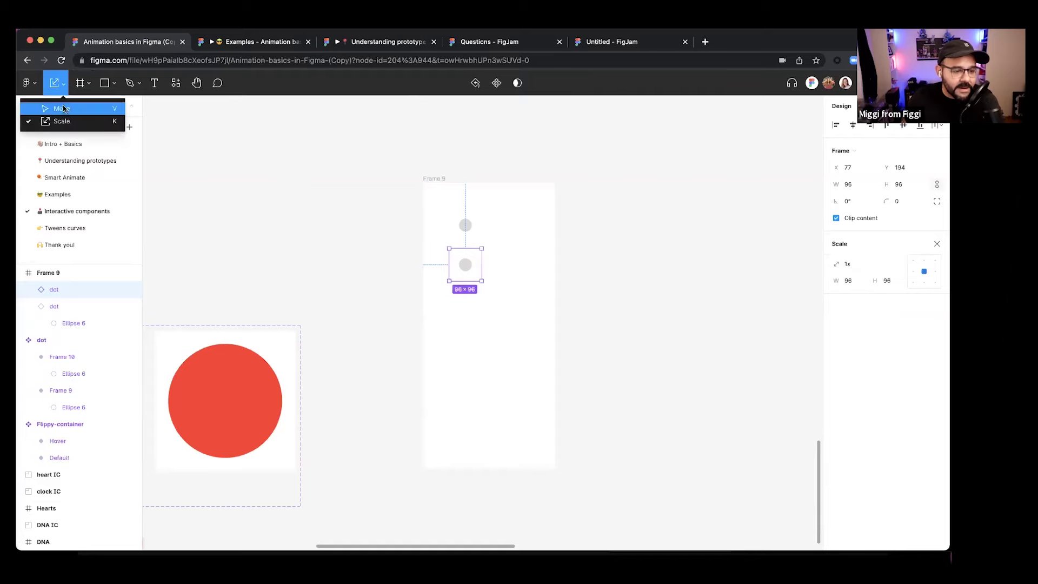
{"action": "left_click_drag", "start_coordinate": [479, 281], "coordinate": [469, 346]}
{"action": "left_click_drag", "start_coordinate": [465, 225], "coordinate": [488, 381], "text": "alt"}
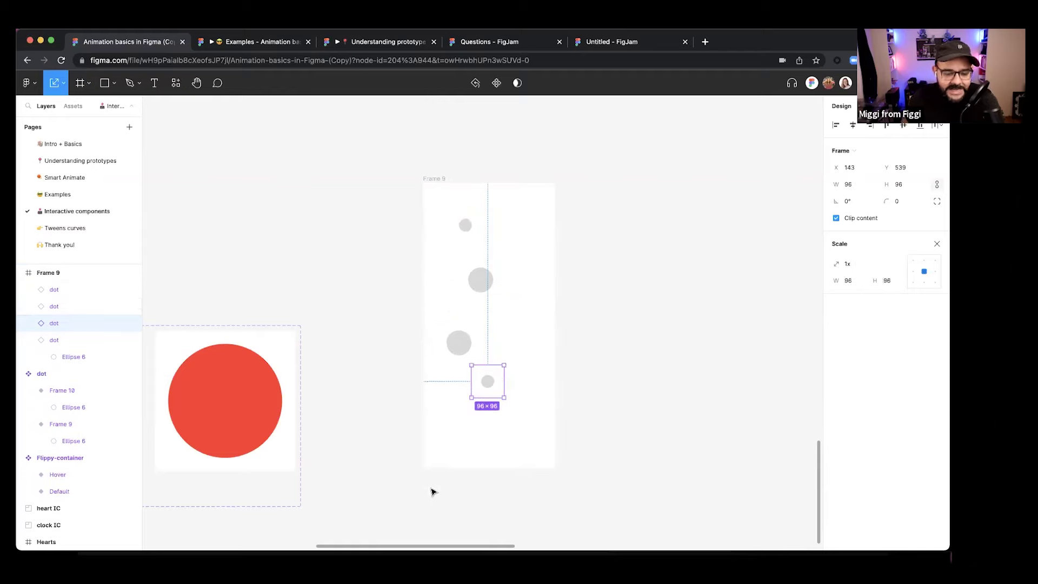
{"action": "scroll", "coordinate": [414, 375], "scroll_direction": "down", "scroll_amount": 2}
{"action": "left_click", "coordinate": [431, 215]}
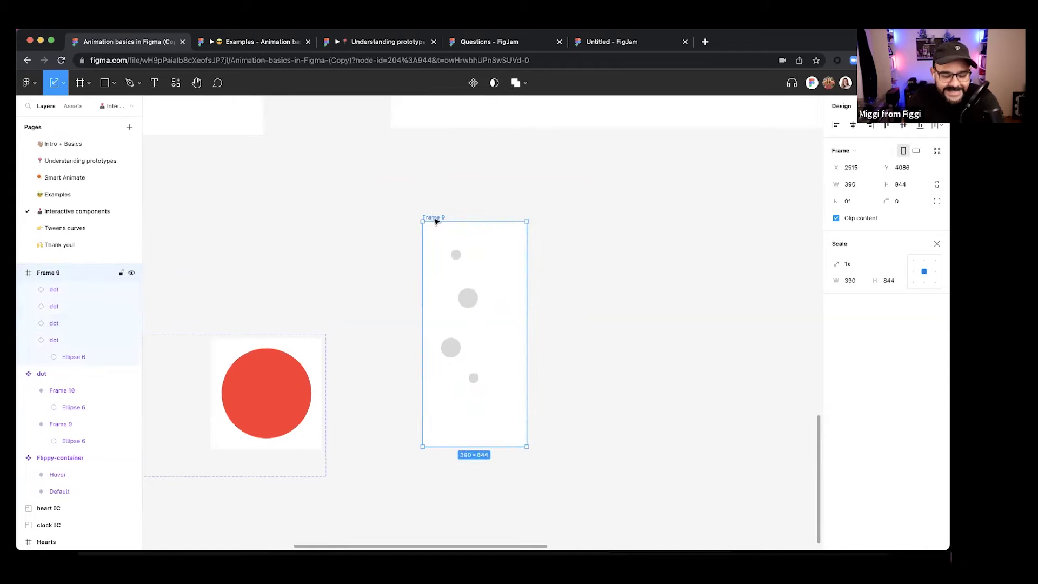
{"action": "right_click", "coordinate": [435, 219]}
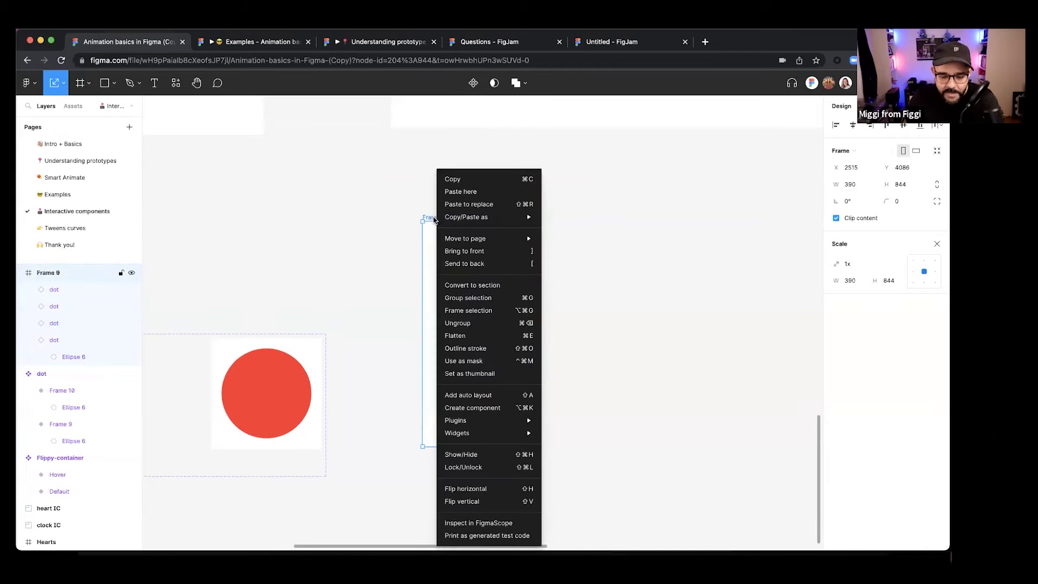
{"action": "key", "text": "Escape"}
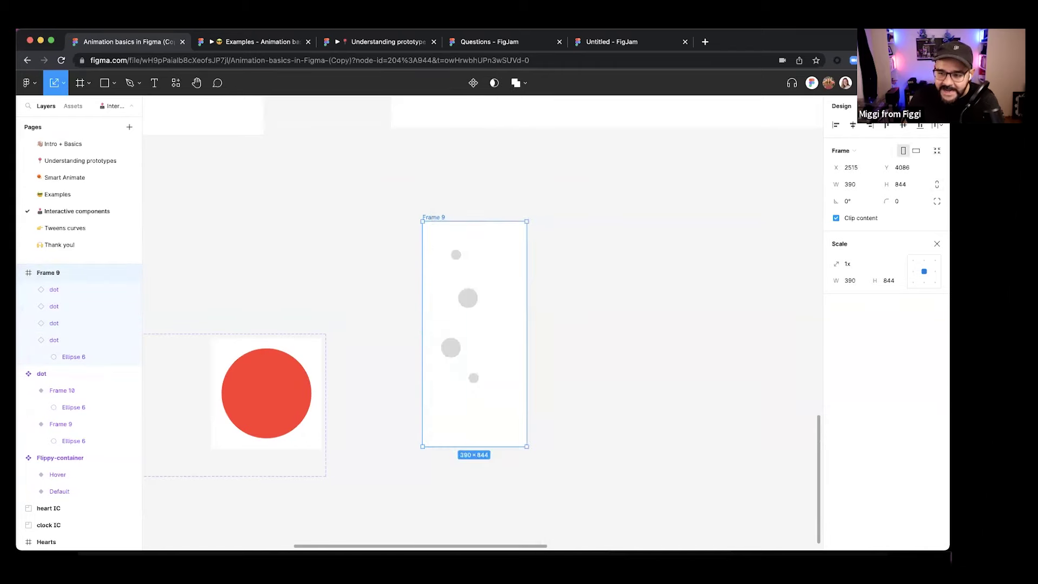
{"action": "left_click", "coordinate": [921, 83]}
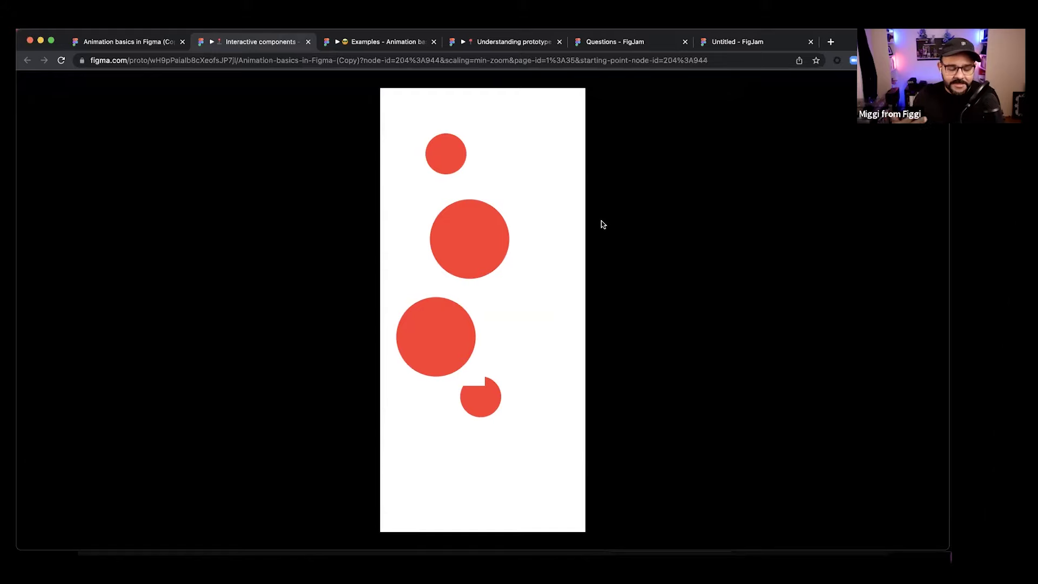
{"action": "left_click", "coordinate": [479, 245]}
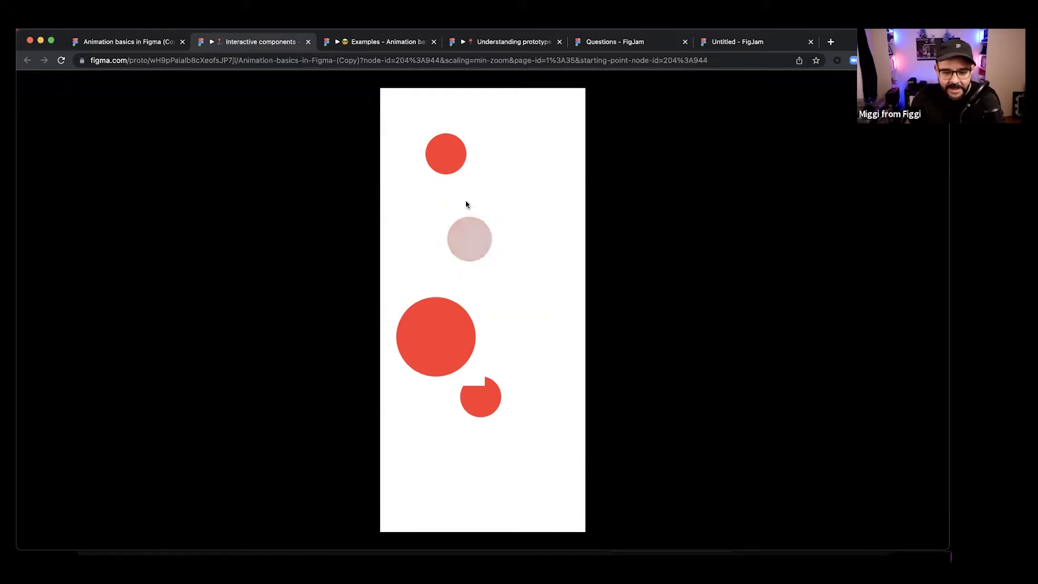
{"action": "key", "text": "super+w"}
{"action": "scroll", "coordinate": [558, 429], "scroll_direction": "left", "scroll_amount": 5}
{"action": "scroll", "coordinate": [558, 428], "scroll_direction": "down", "scroll_amount": 3}
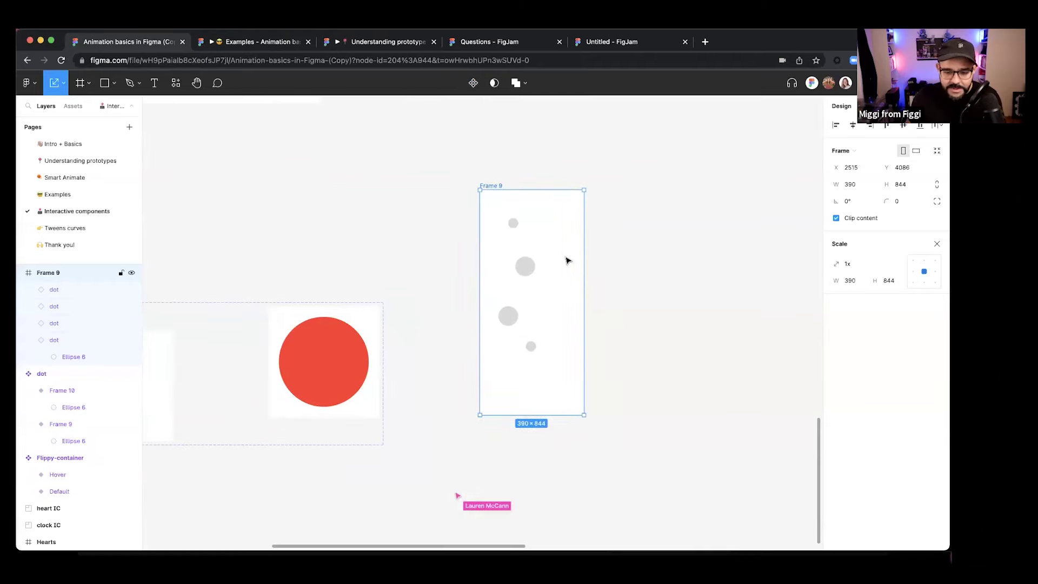
- Add a prototype flow starting point to Frame 9 and move the frame slightly lower
{"action": "left_click_drag", "start_coordinate": [559, 220], "coordinate": [514, 375]}
{"action": "left_click", "coordinate": [516, 380]}
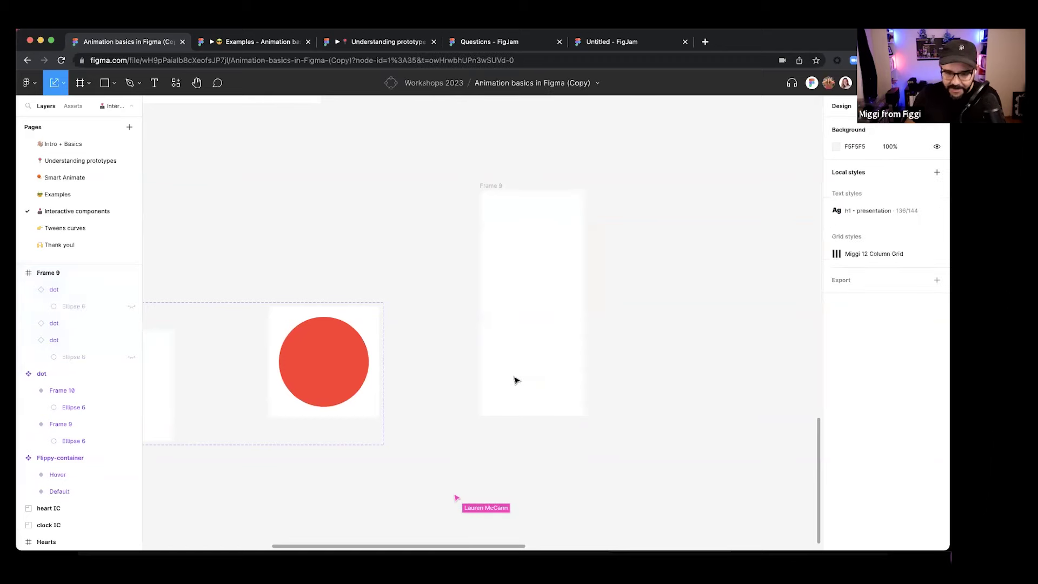
{"action": "scroll", "coordinate": [516, 380], "scroll_direction": "down", "scroll_amount": 3}
{"action": "left_click_drag", "start_coordinate": [493, 150], "coordinate": [497, 167]}
{"action": "right_click", "coordinate": [498, 169]}
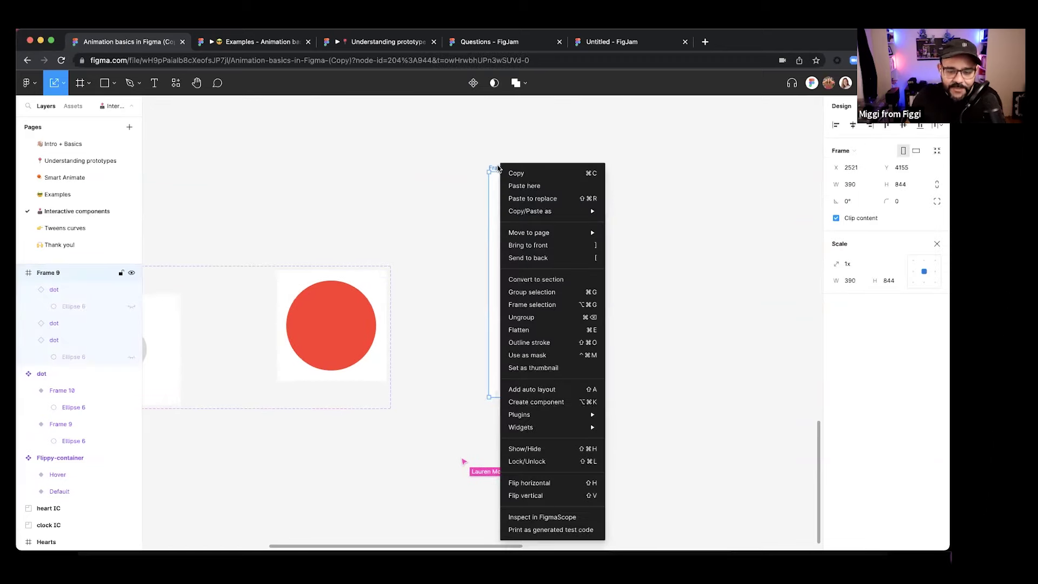
{"action": "key", "text": "Escape"}
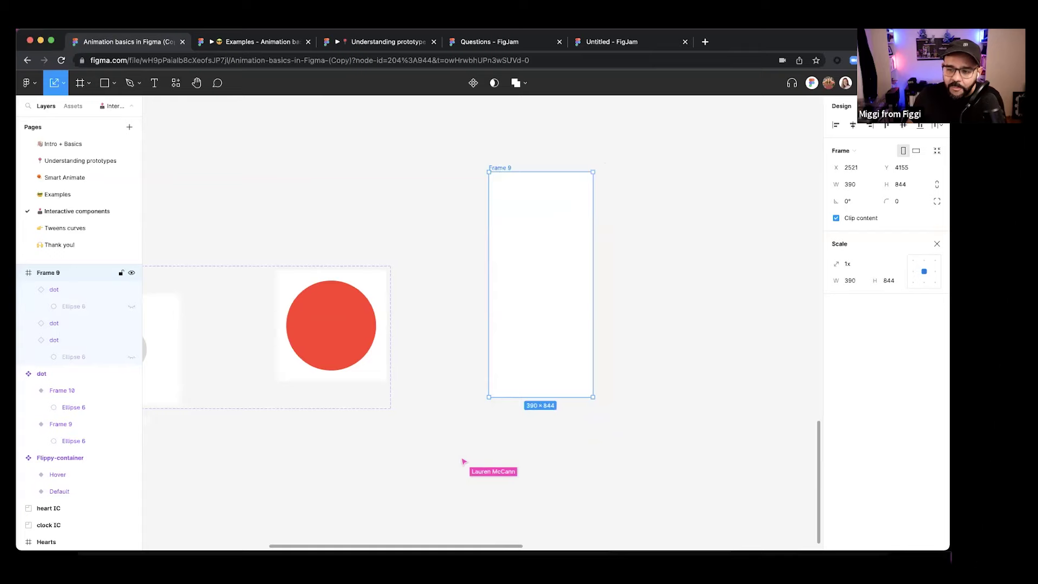
{"action": "key", "text": "shift+e"}
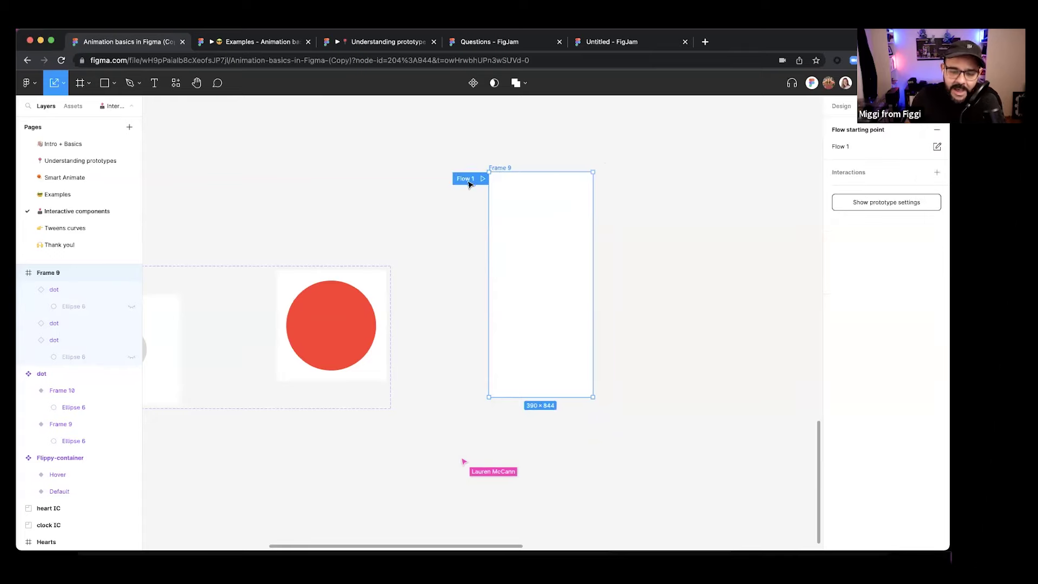
{"action": "left_click_drag", "start_coordinate": [499, 167], "coordinate": [475, 220]}
{"action": "key", "text": "Escape"}
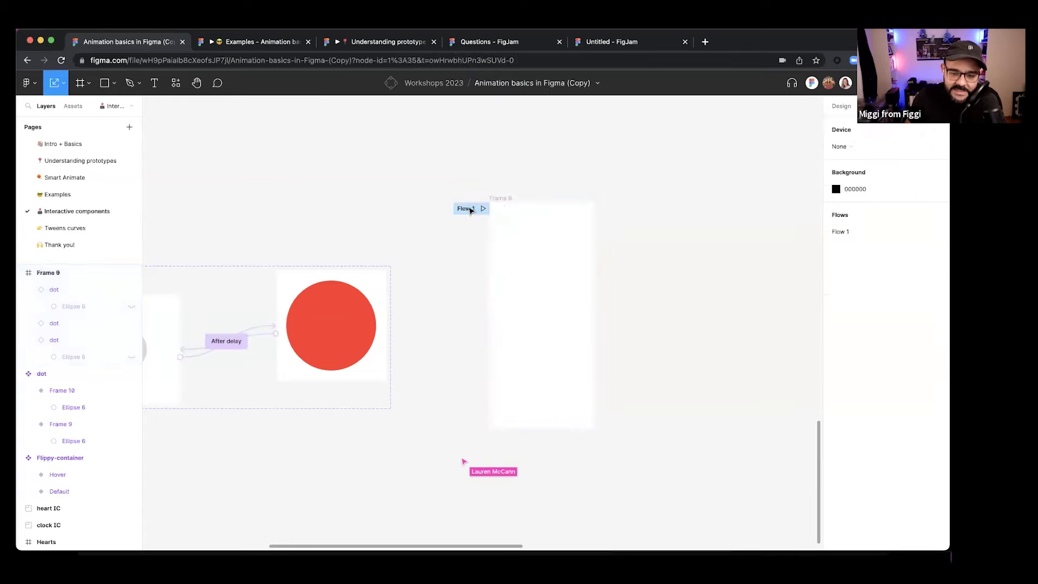
- Rename the Flow 1 starting point to 'Play this now'
{"action": "left_click", "coordinate": [471, 211]}
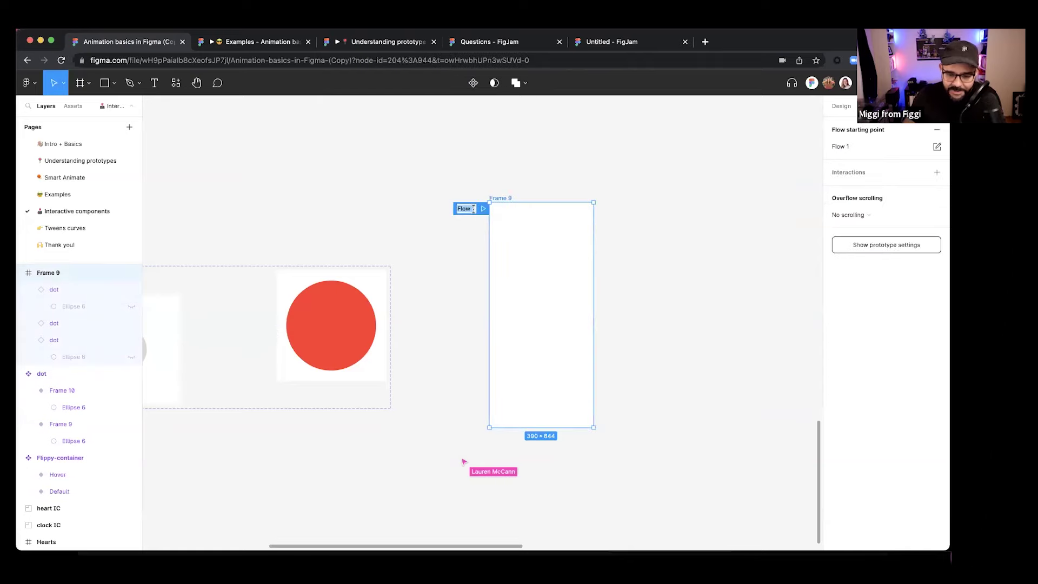
{"action": "type", "text": "Play this now"}
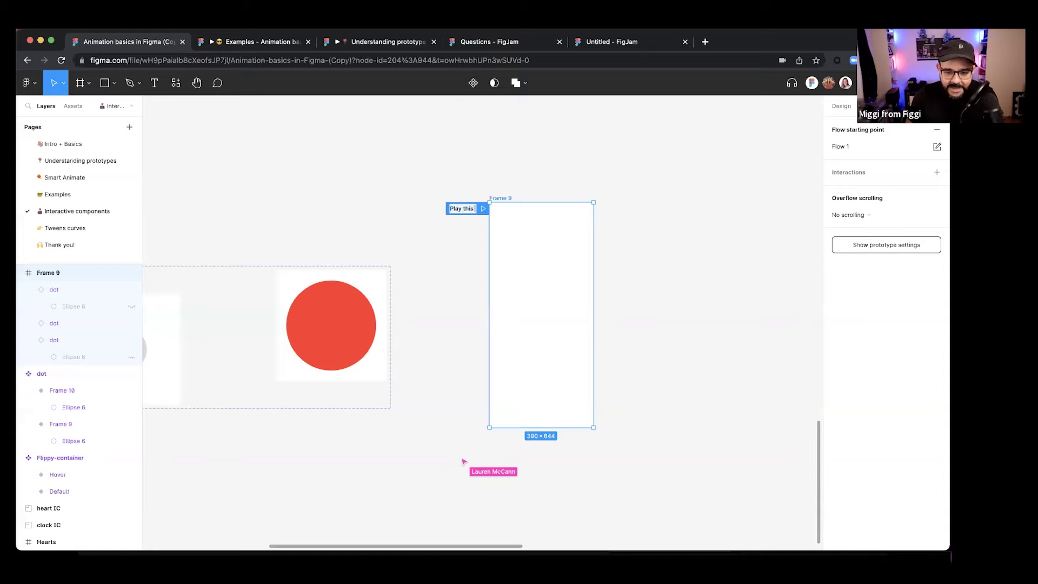
{"action": "key", "text": "Return"}
{"action": "left_click", "coordinate": [429, 253]}
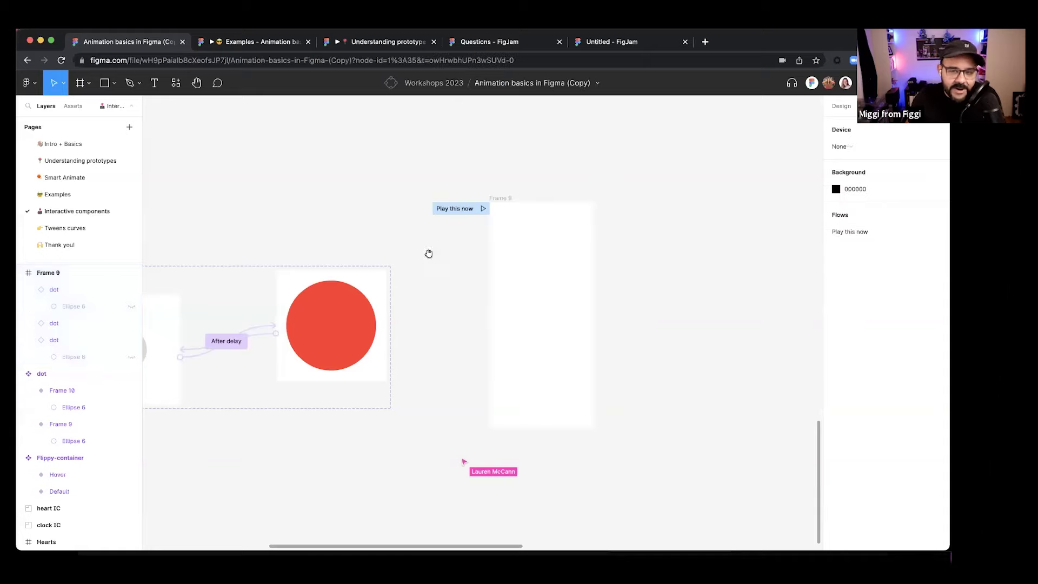
{"action": "scroll", "coordinate": [439, 273], "scroll_direction": "left", "scroll_amount": 3}
{"action": "scroll", "coordinate": [211, 324], "scroll_direction": "left", "scroll_amount": 4}
{"action": "left_click", "coordinate": [270, 306]}
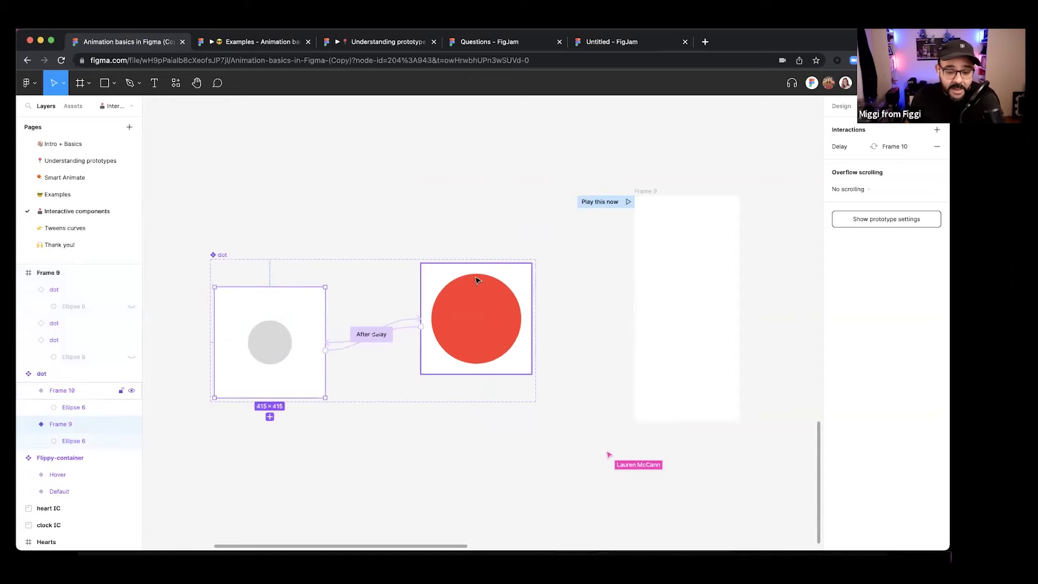
- Align the red-circle variant with the grey one and remove the FFFFFF fill from both
{"action": "left_click", "coordinate": [449, 276]}
{"action": "left_click_drag", "start_coordinate": [441, 281], "coordinate": [433, 303]}
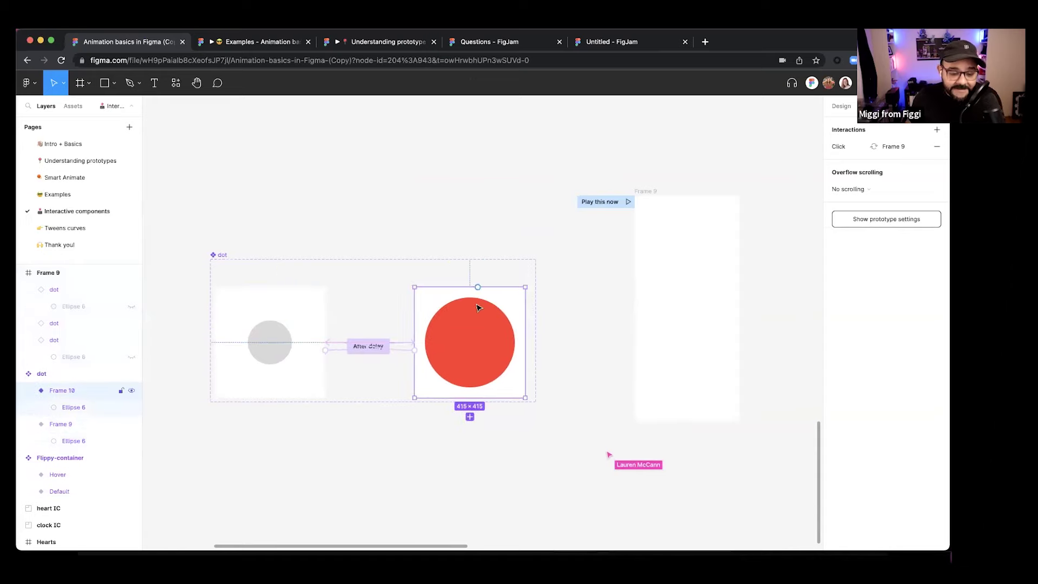
{"action": "left_click", "coordinate": [302, 301], "text": "shift"}
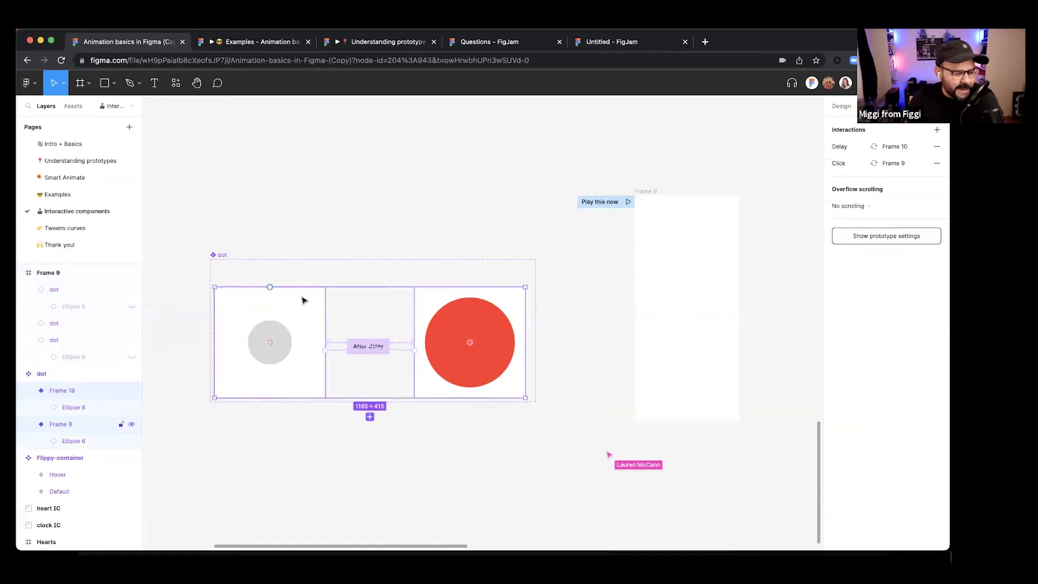
{"action": "left_click", "coordinate": [844, 107]}
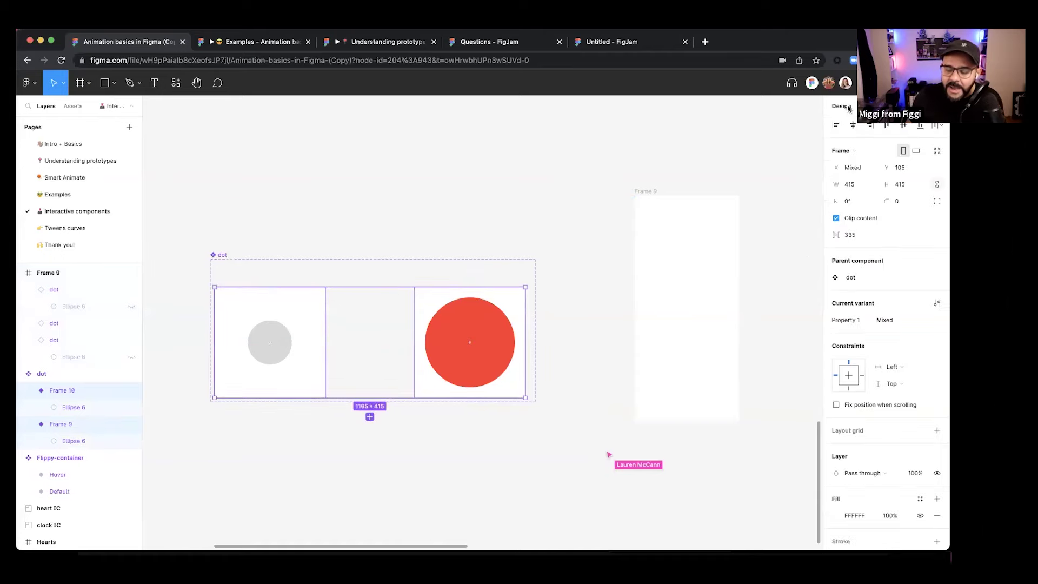
{"action": "scroll", "coordinate": [856, 432], "scroll_direction": "down", "scroll_amount": 3}
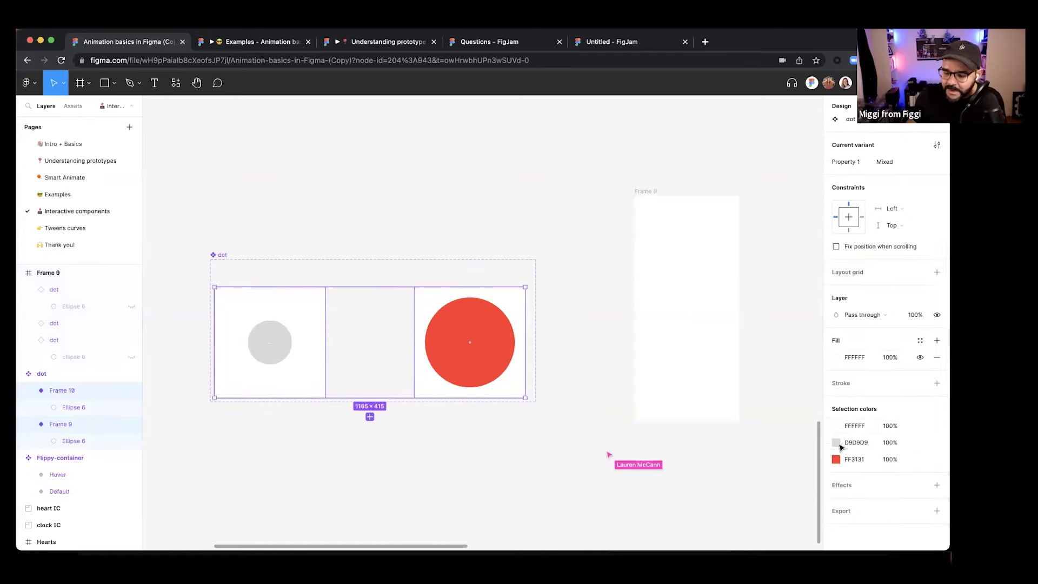
{"action": "left_click", "coordinate": [936, 355]}
{"action": "left_click", "coordinate": [651, 493]}
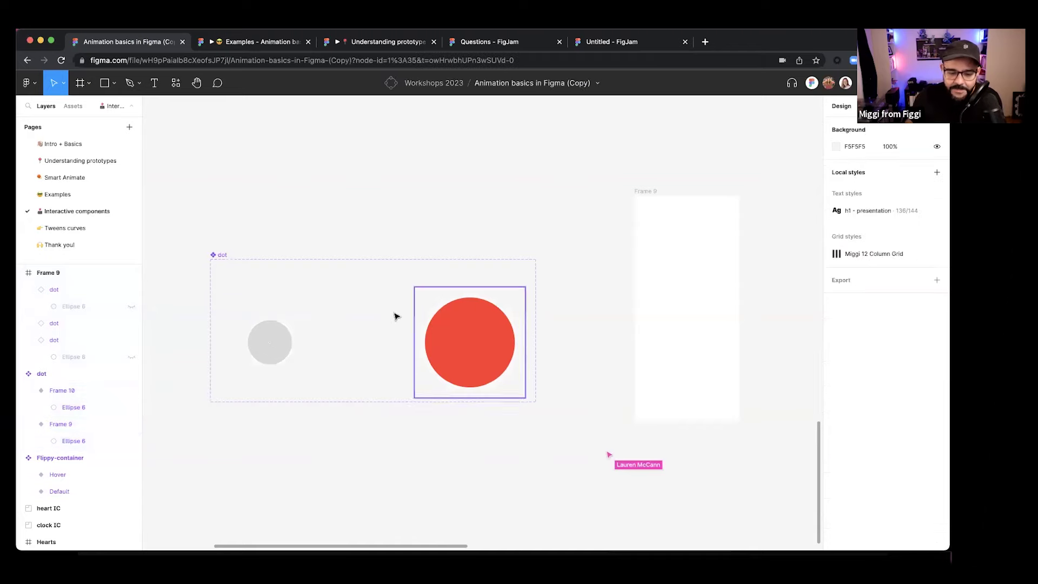
{"action": "left_click", "coordinate": [278, 314]}
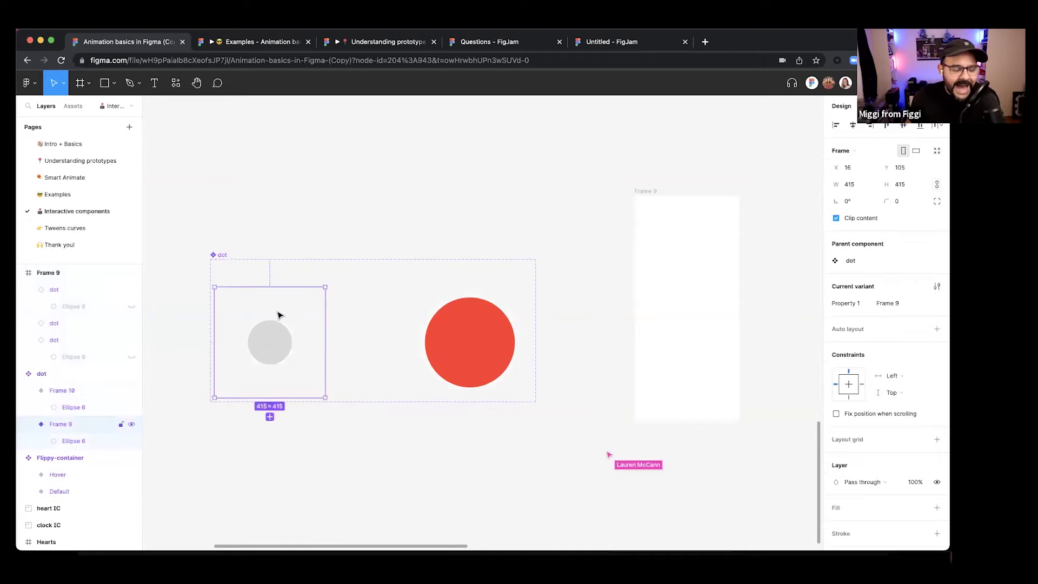
{"action": "left_click", "coordinate": [655, 194]}
- Paste two dot instances into Frame 9, scaling them to about 119 px and 173 px square
{"action": "key", "text": "ctrl+v"}
{"action": "scroll", "coordinate": [660, 258], "scroll_direction": "right", "scroll_amount": 2}
{"action": "scroll", "coordinate": [660, 259], "scroll_direction": "right", "scroll_amount": 2}
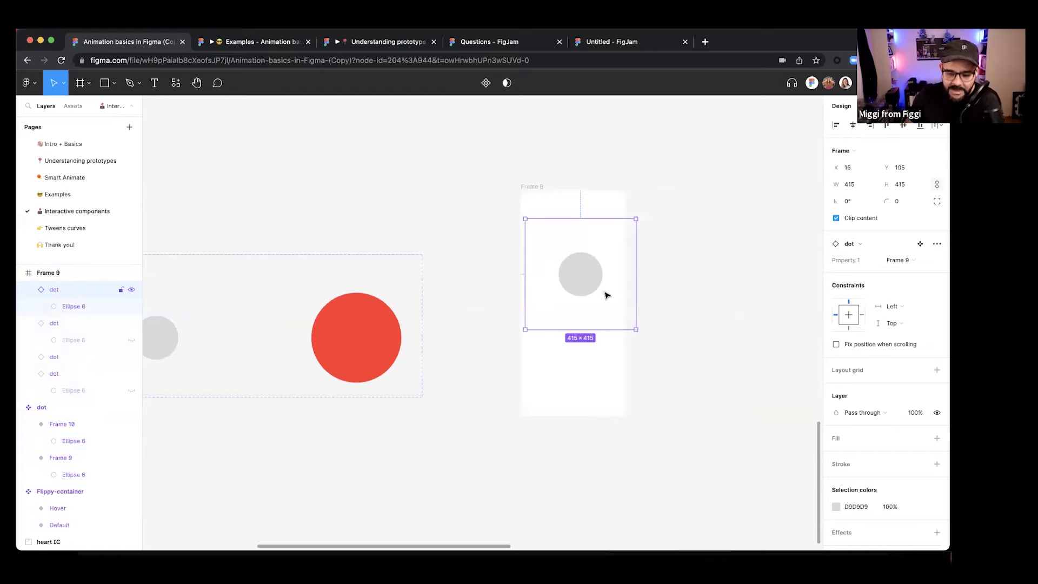
{"action": "key", "text": "k"}
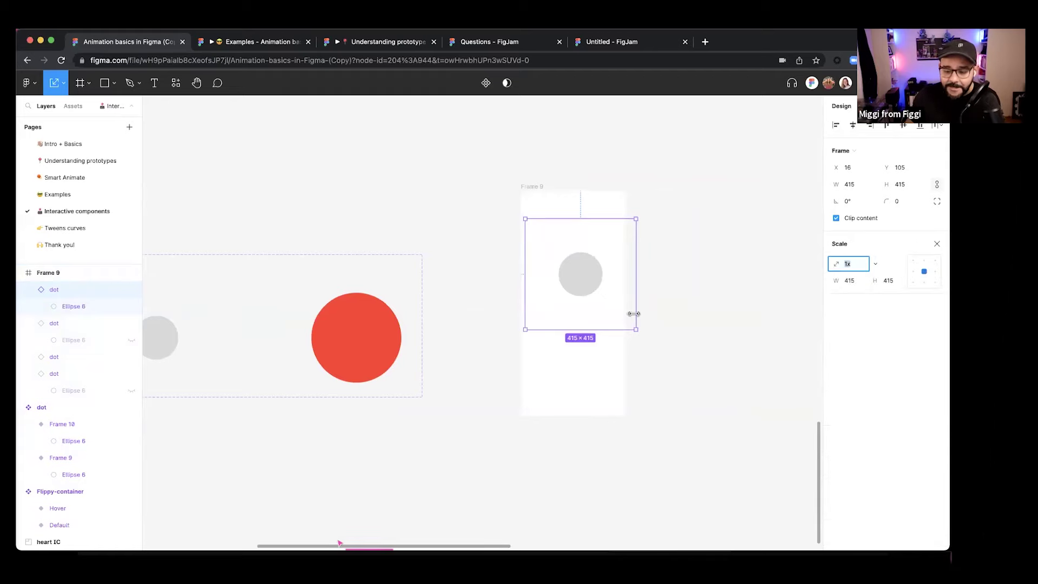
{"action": "left_click_drag", "start_coordinate": [636, 329], "coordinate": [556, 232]}
{"action": "left_click", "coordinate": [391, 314]}
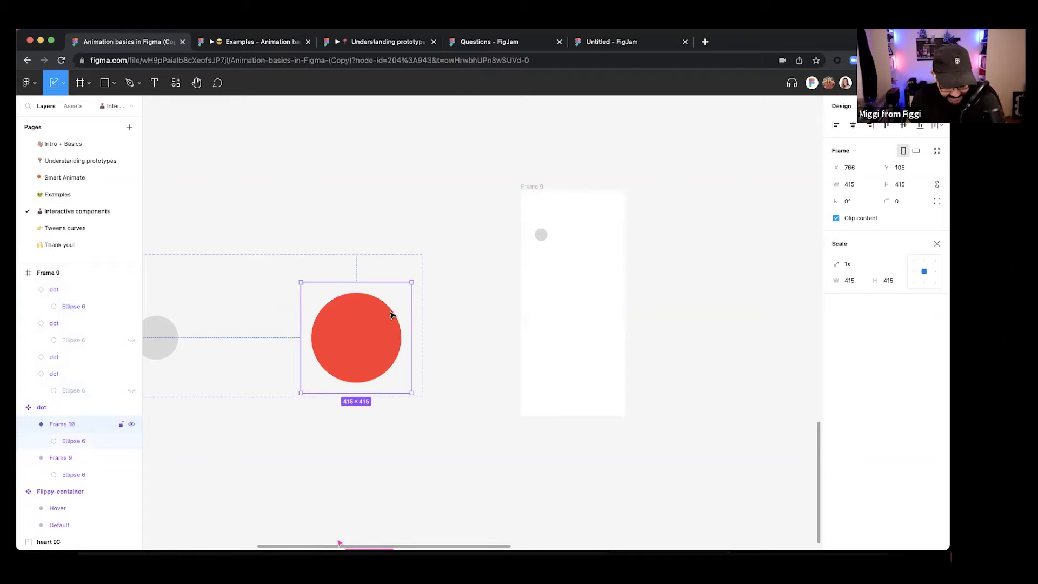
{"action": "left_click", "coordinate": [535, 187]}
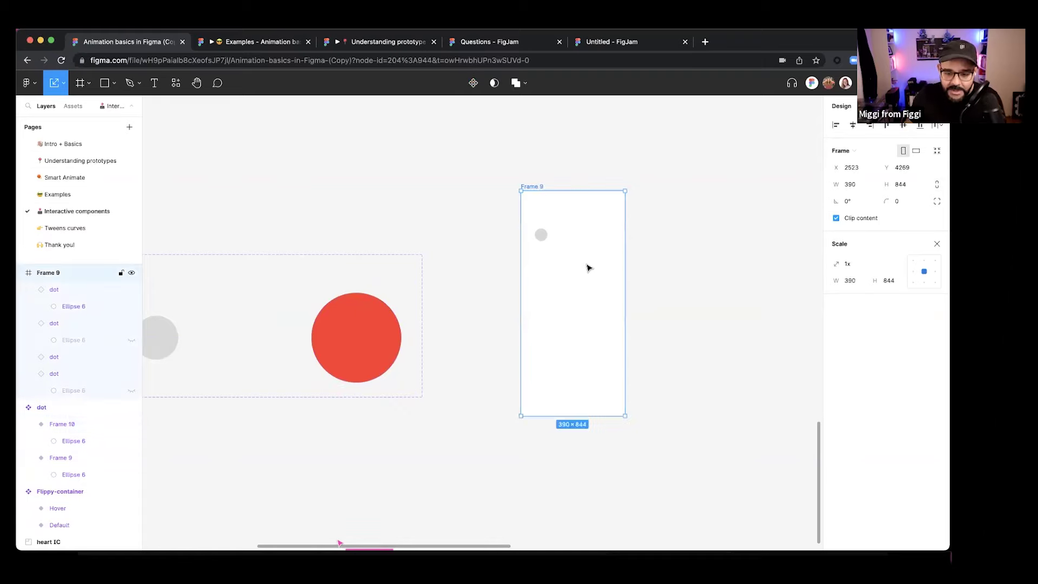
{"action": "key", "text": "ctrl+v"}
{"action": "left_click_drag", "start_coordinate": [574, 238], "coordinate": [575, 306]}
{"action": "left_click_drag", "start_coordinate": [625, 371], "coordinate": [596, 283]}
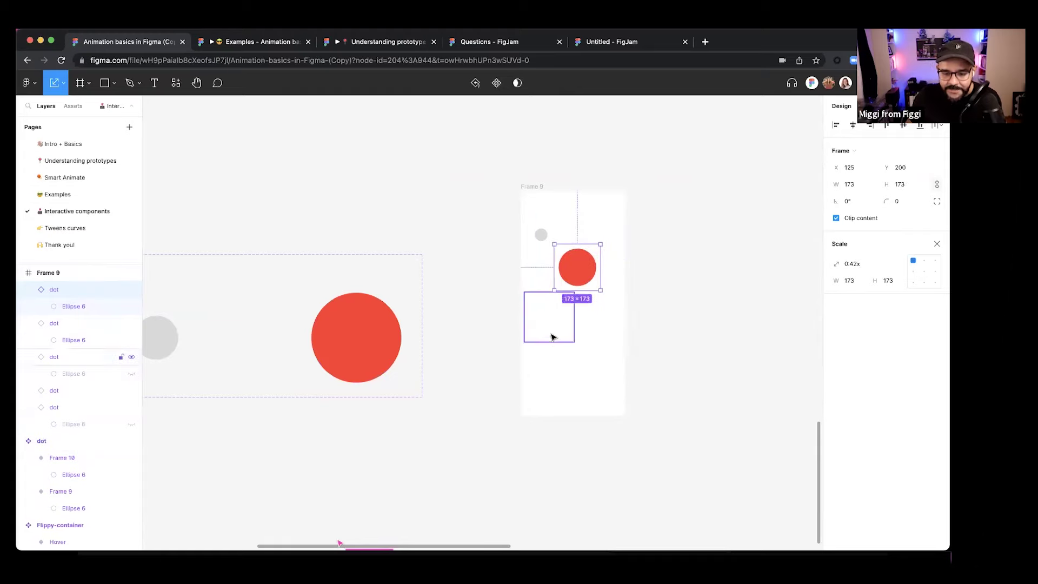
- Delete the leftover empty dot frames from Frame 9 and check the layers in outline view
{"action": "left_click", "coordinate": [553, 334]}
{"action": "key", "text": "Delete"}
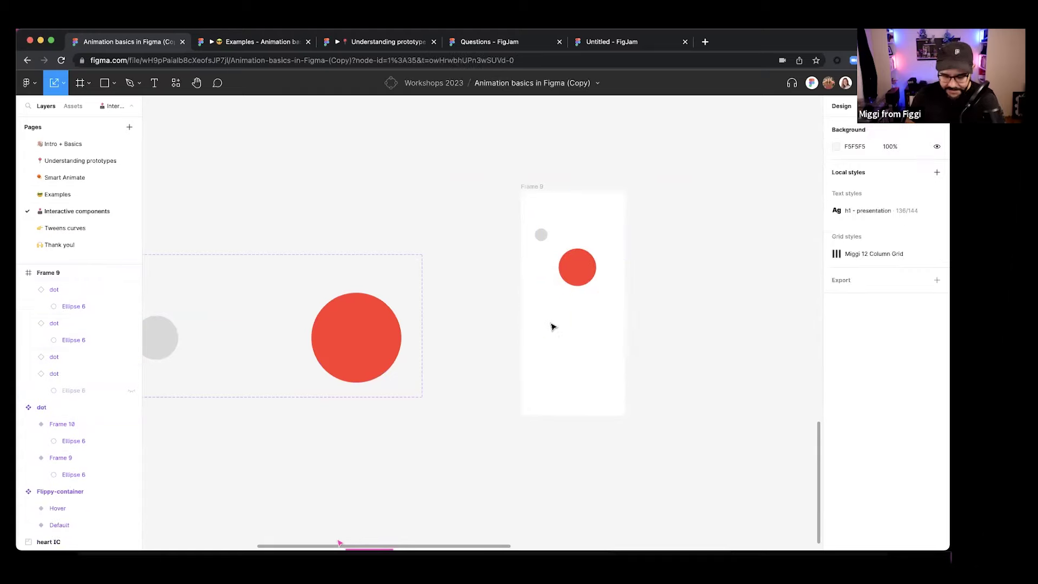
{"action": "left_click_drag", "start_coordinate": [601, 211], "coordinate": [556, 338]}
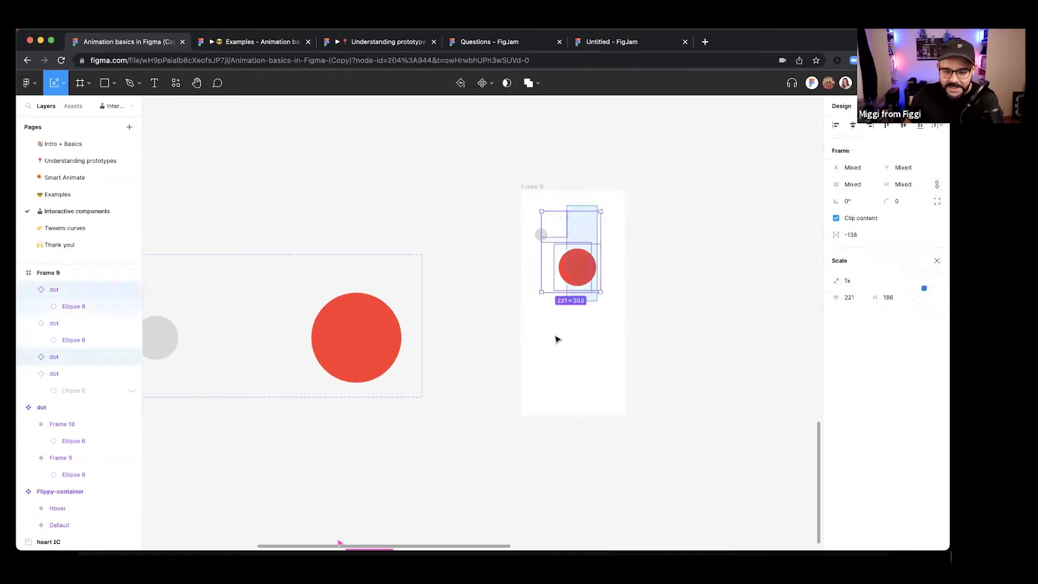
{"action": "left_click", "coordinate": [574, 226]}
{"action": "key", "text": "Delete"}
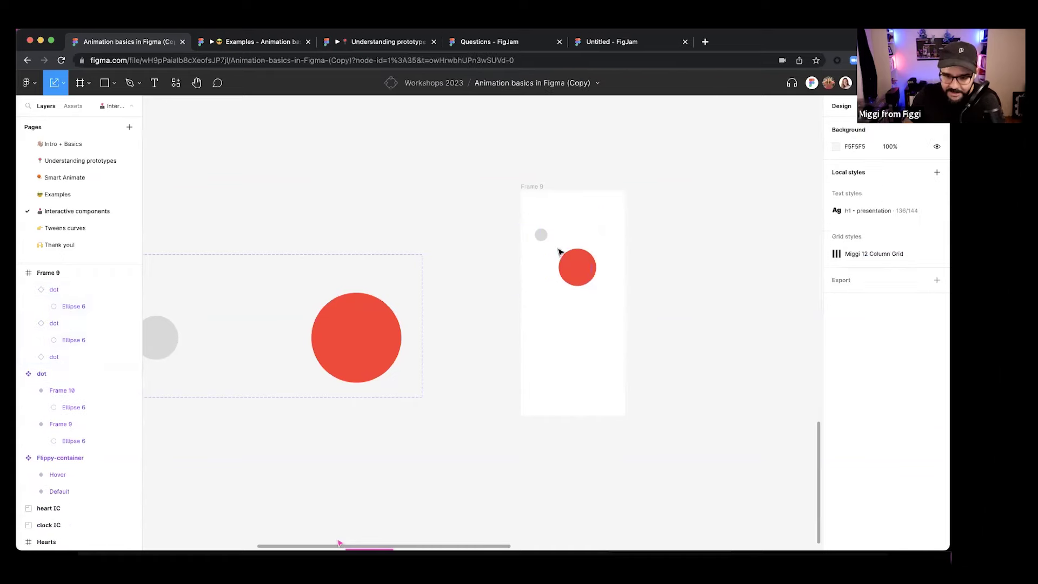
{"action": "left_click_drag", "start_coordinate": [534, 267], "coordinate": [556, 304]}
{"action": "left_click", "coordinate": [533, 301]}
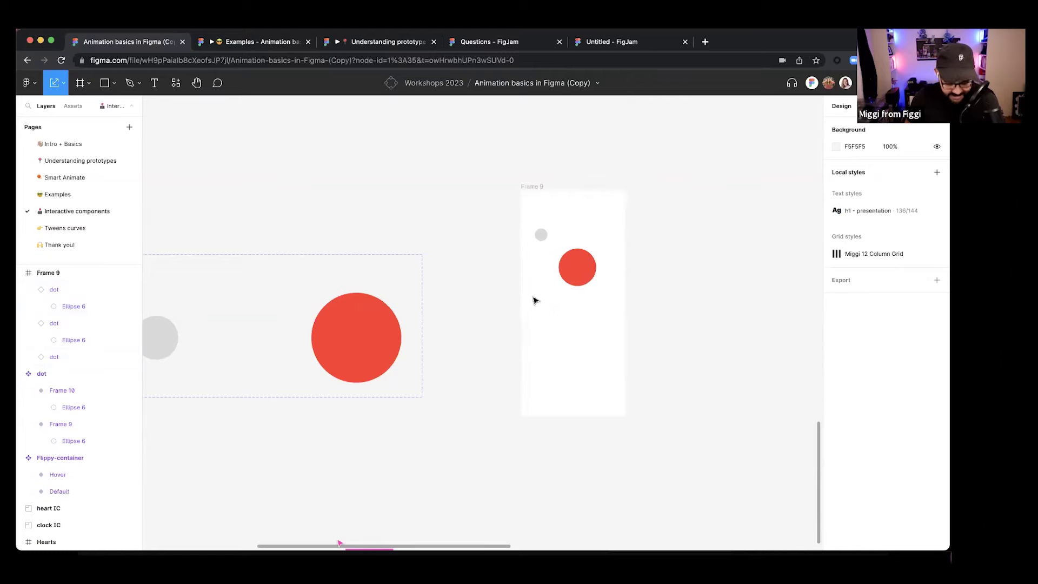
{"action": "key", "text": "super+y"}
{"action": "key", "text": "super+y"}
{"action": "key", "text": "super+y"}
{"action": "key", "text": "super+y"}
{"action": "key", "text": "super+y"}
{"action": "key", "text": "super+y"}
{"action": "key", "text": "super+y"}
{"action": "key", "text": "super+y"}
{"action": "key", "text": "super+y"}
{"action": "key", "text": "super+y"}
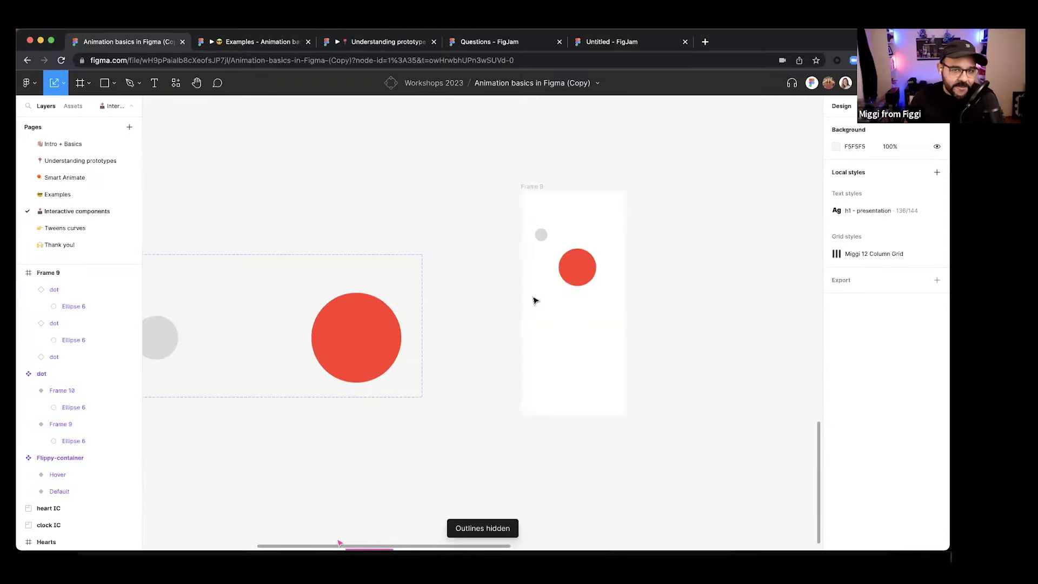
{"action": "key", "text": "super+y"}
{"action": "key", "text": "super+y"}
{"action": "key", "text": "super+y"}
{"action": "key", "text": "super+y"}
{"action": "key", "text": "super+y"}
{"action": "key", "text": "super+y"}
{"action": "key", "text": "super+y"}
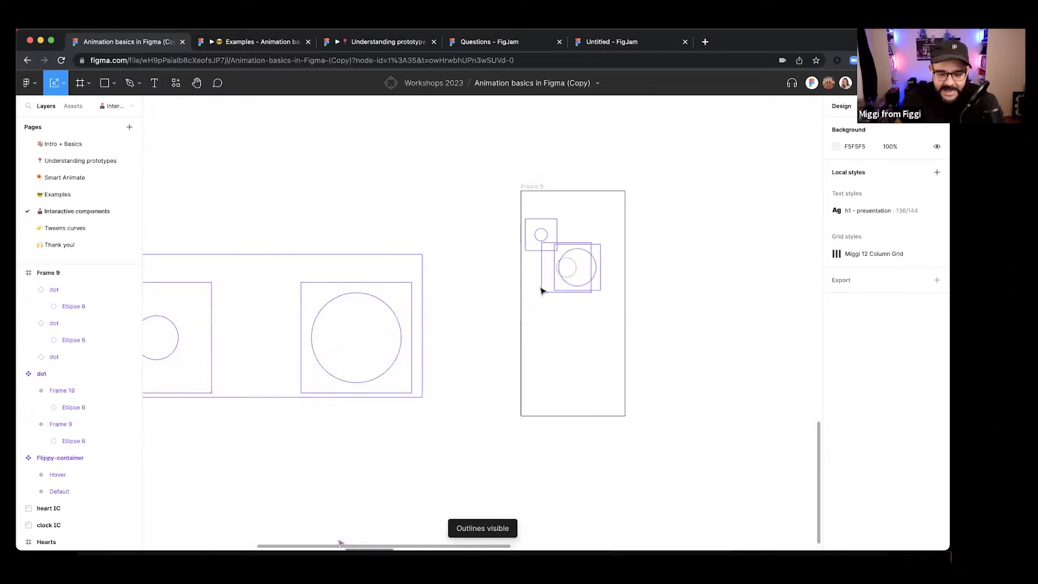
- Replace one dot in Frame 9 with a copy placed lower, then preview Frame 9 as a prototype
{"action": "left_click", "coordinate": [541, 291]}
{"action": "key", "text": "Delete"}
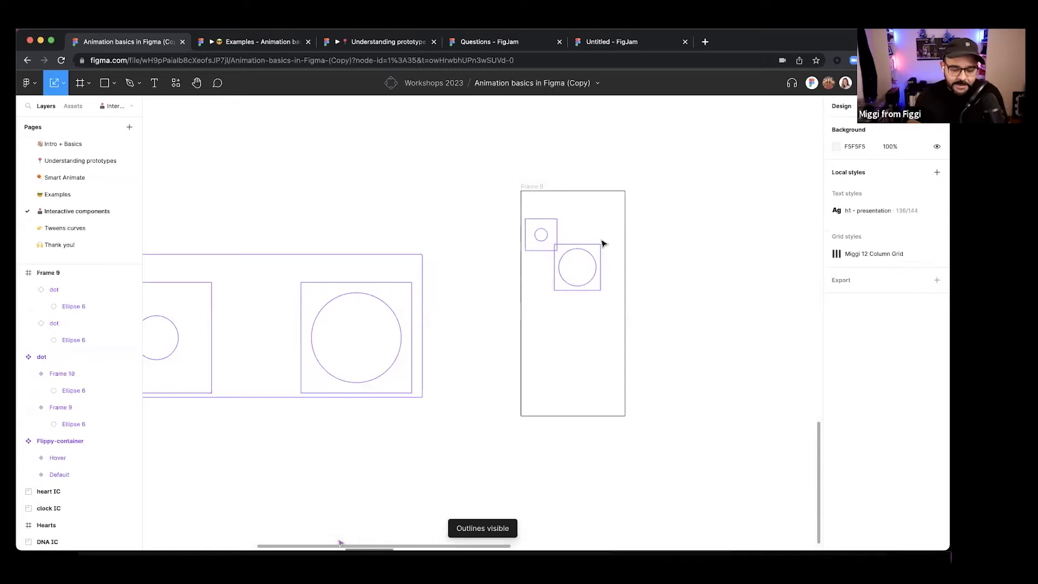
{"action": "key", "text": "super+y"}
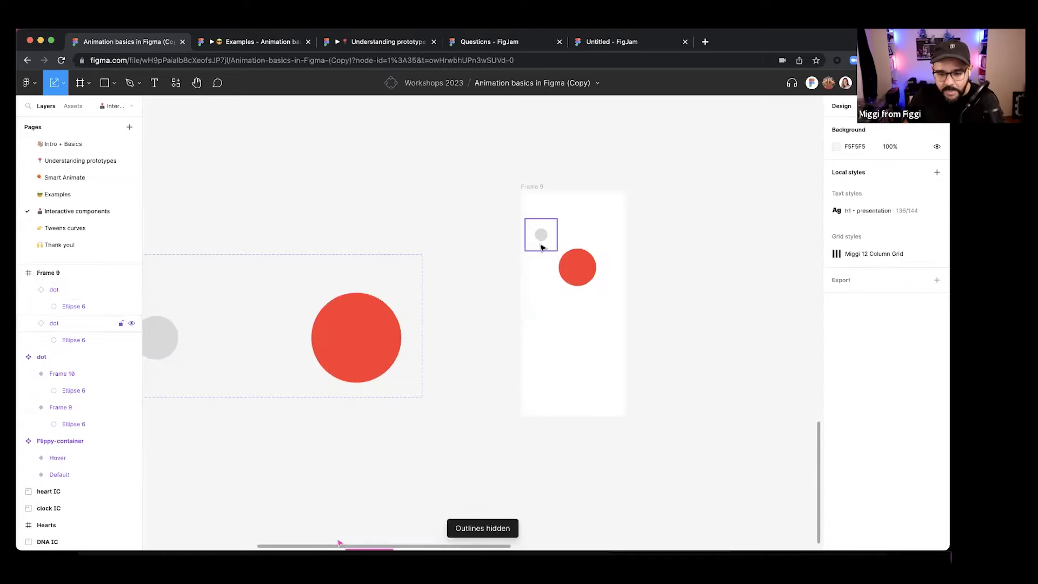
{"action": "left_click_drag", "start_coordinate": [544, 239], "coordinate": [574, 390]}
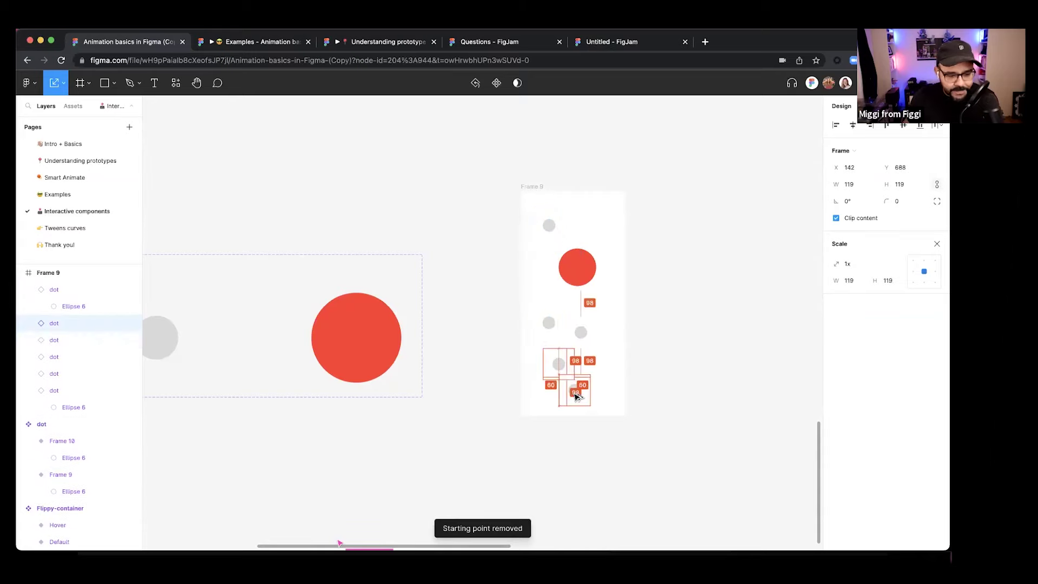
{"action": "left_click", "coordinate": [540, 201]}
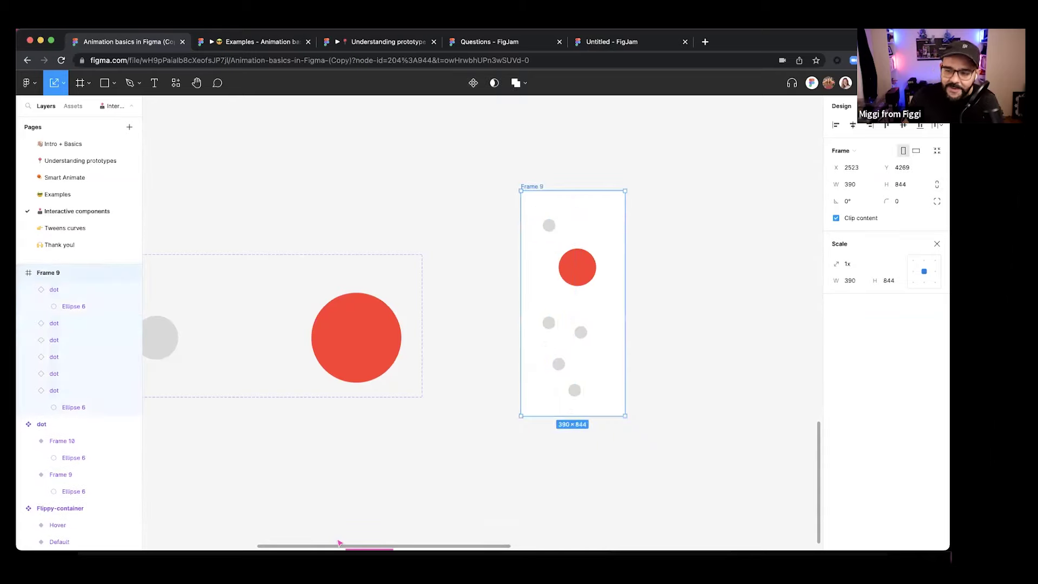
{"action": "key", "text": "super+alt+Return"}
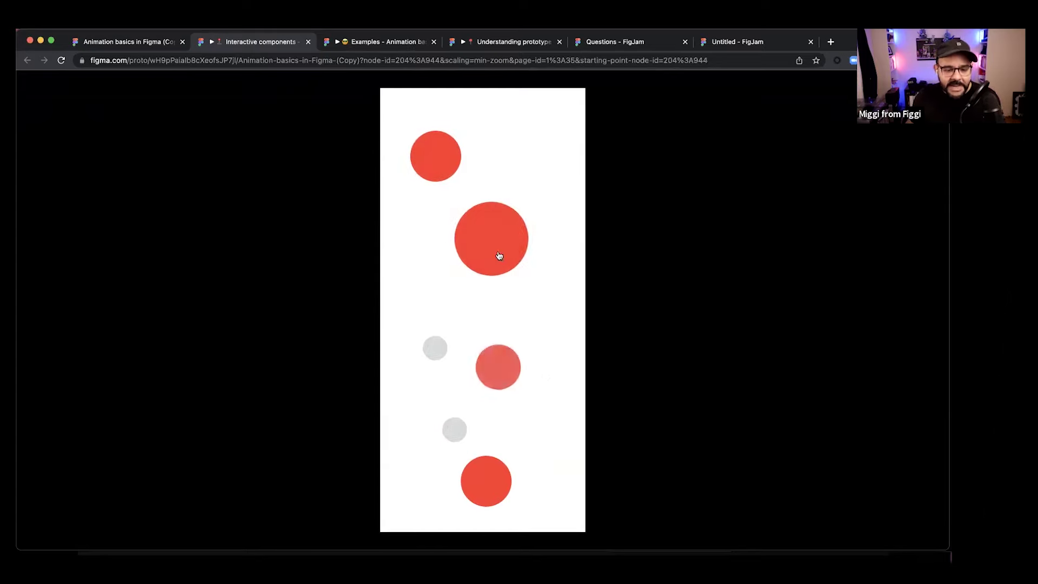
- Turn the dots red in the running preview, then close the prototype tab to return to the editor
{"action": "left_click", "coordinate": [496, 374]}
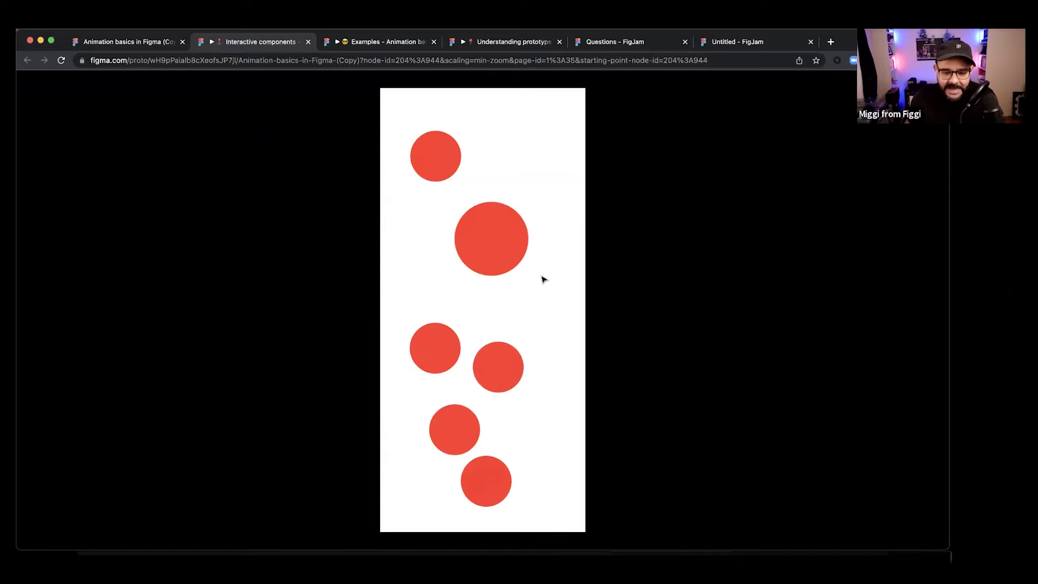
{"action": "key", "text": "super+w"}
{"action": "scroll", "coordinate": [512, 305], "scroll_direction": "down", "scroll_amount": 3}
- Select the clock IC's Hours component set and show its prototype connections
{"action": "scroll", "coordinate": [528, 278], "scroll_direction": "up", "scroll_amount": 5}
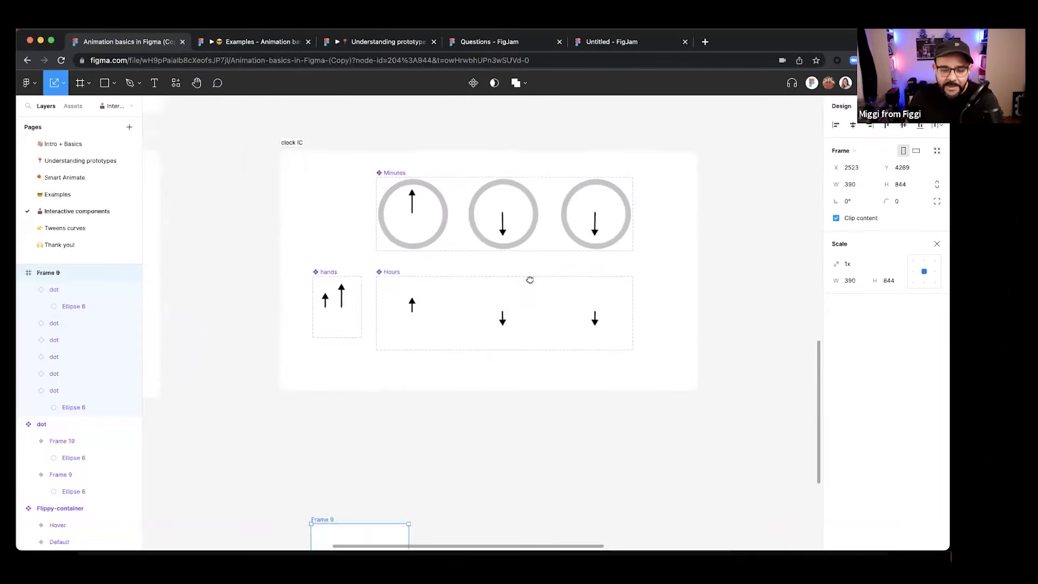
{"action": "left_click", "coordinate": [342, 311]}
{"action": "scroll", "coordinate": [341, 312], "scroll_direction": "up", "scroll_amount": 3}
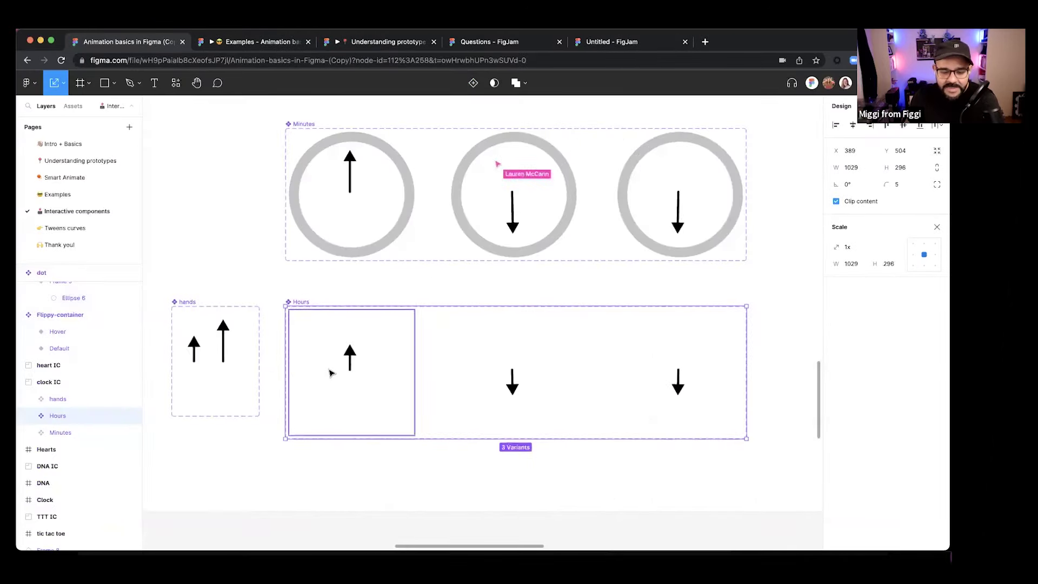
{"action": "key", "text": "shift+e"}
{"action": "left_click", "coordinate": [306, 375]}
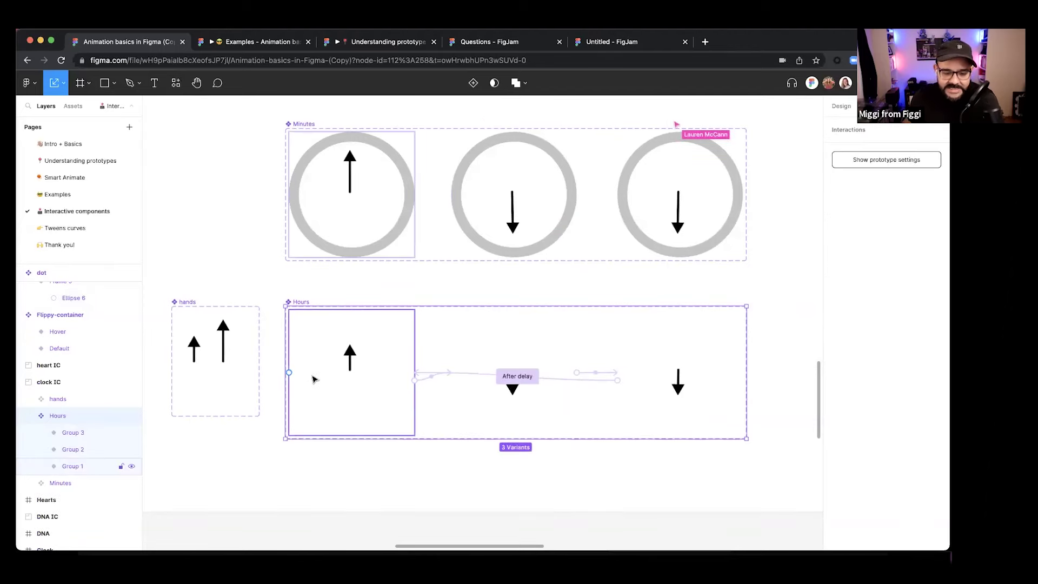
{"action": "left_click", "coordinate": [424, 384]}
{"action": "scroll", "coordinate": [424, 383], "scroll_direction": "up", "scroll_amount": 3}
{"action": "scroll", "coordinate": [416, 376], "scroll_direction": "up", "scroll_amount": 3}
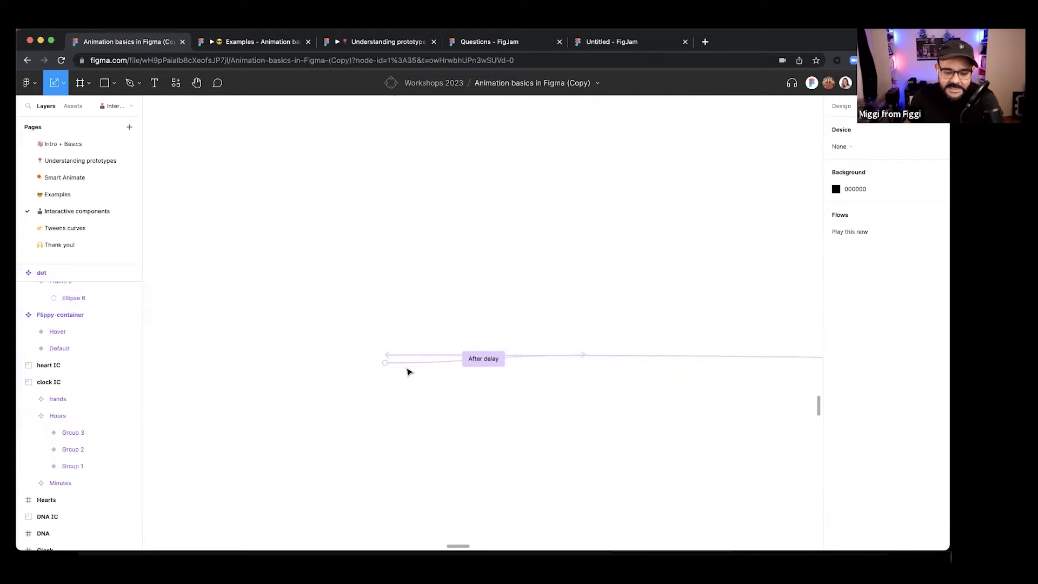
{"action": "scroll", "coordinate": [405, 367], "scroll_direction": "down", "scroll_amount": 6}
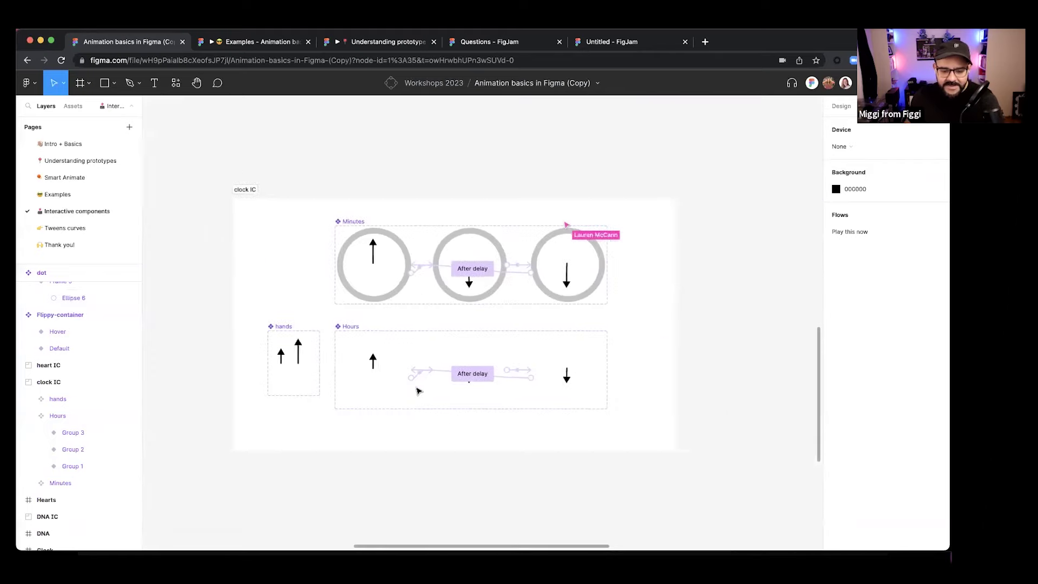
{"action": "scroll", "coordinate": [427, 373], "scroll_direction": "up", "scroll_amount": 5}
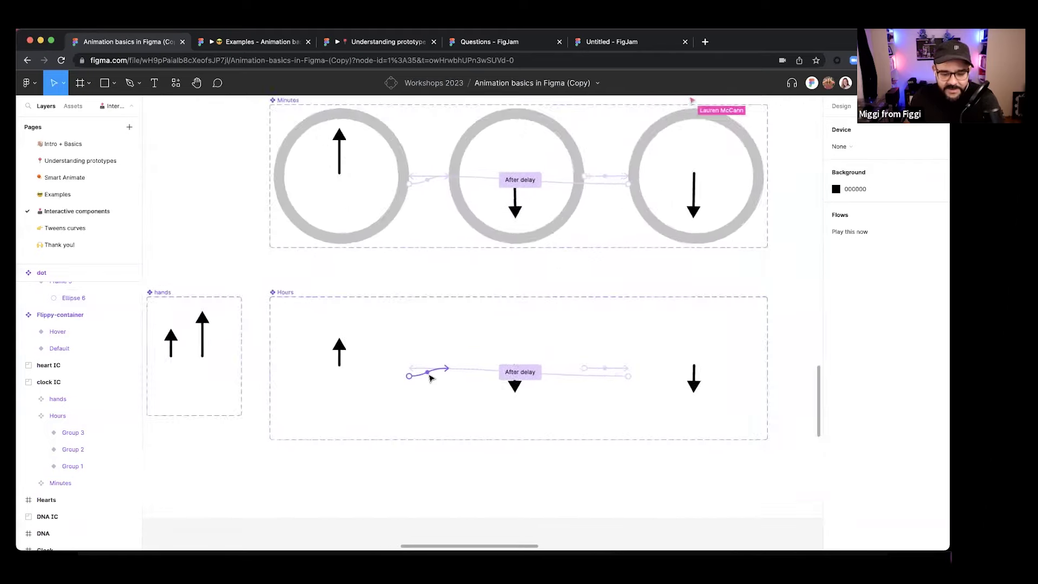
- Inspect the Hours After delay transition settings, then dismiss them and zoom out over the page
{"action": "left_click", "coordinate": [425, 373]}
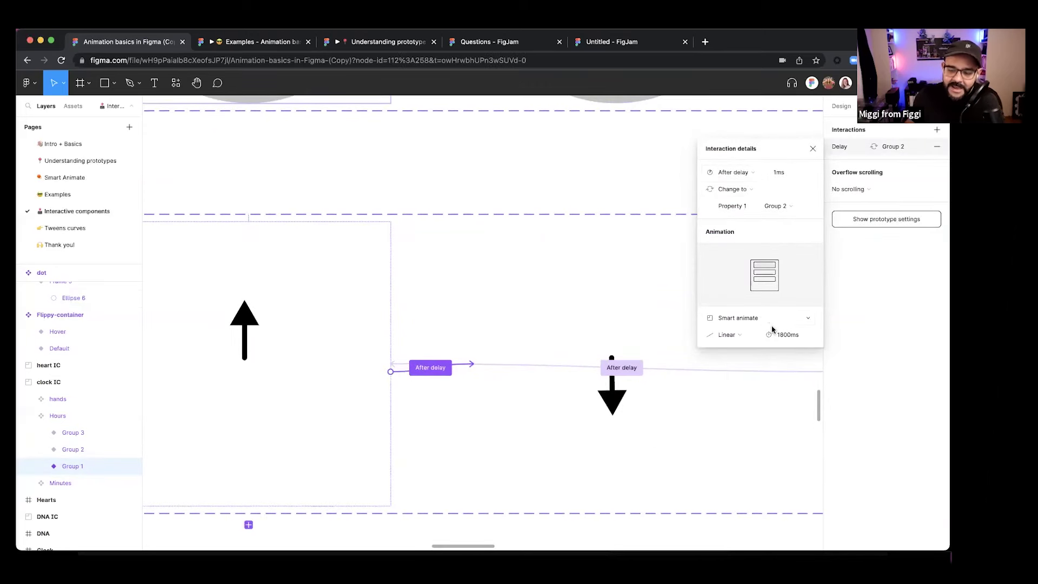
{"action": "scroll", "coordinate": [573, 373], "scroll_direction": "down", "scroll_amount": 5}
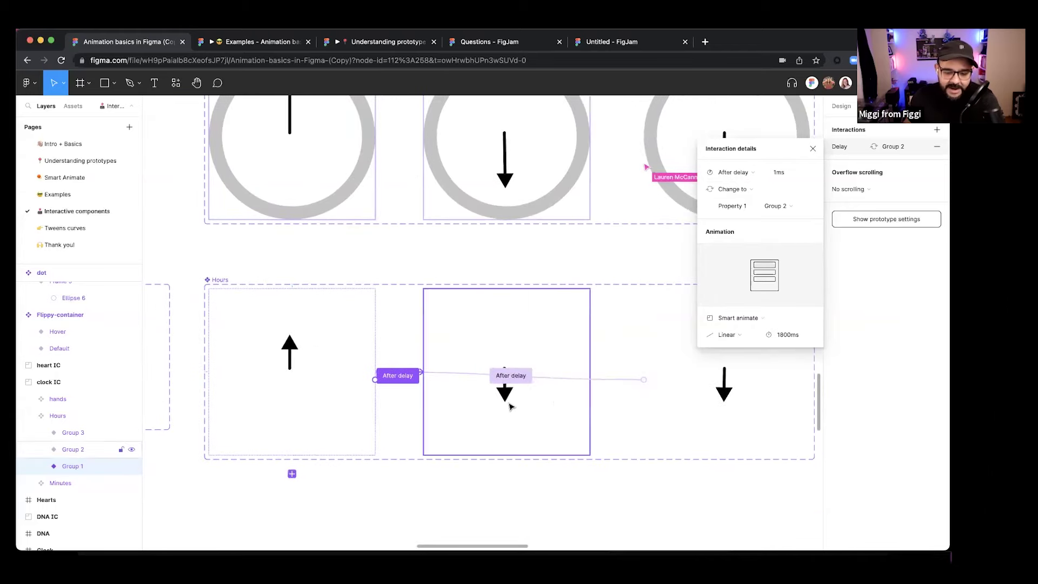
{"action": "scroll", "coordinate": [535, 411], "scroll_direction": "up", "scroll_amount": 10}
{"action": "key", "text": "Escape"}
{"action": "scroll", "coordinate": [619, 393], "scroll_direction": "down", "scroll_amount": 10}
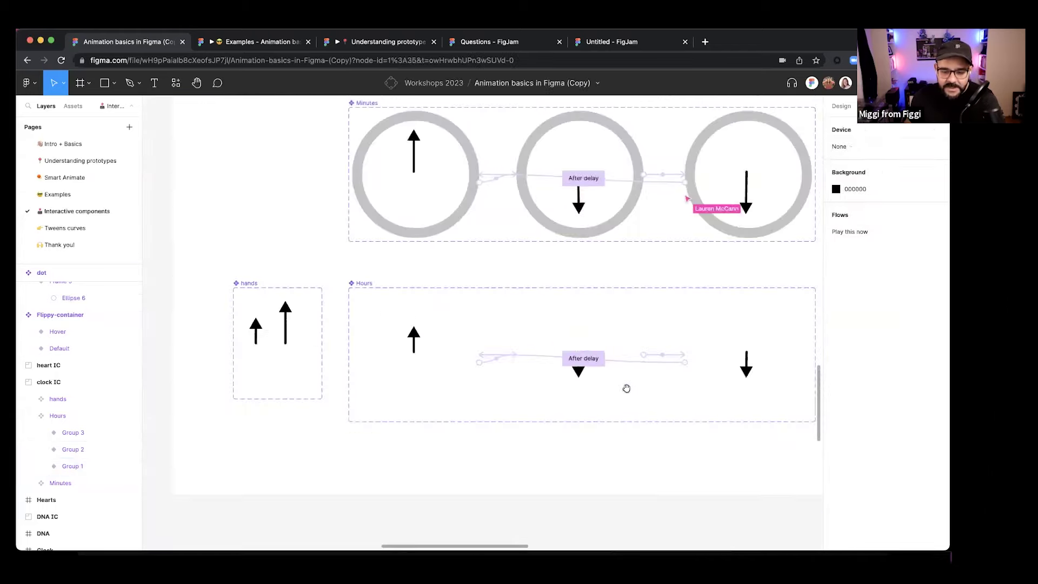
{"action": "scroll", "coordinate": [625, 387], "scroll_direction": "right", "scroll_amount": 3}
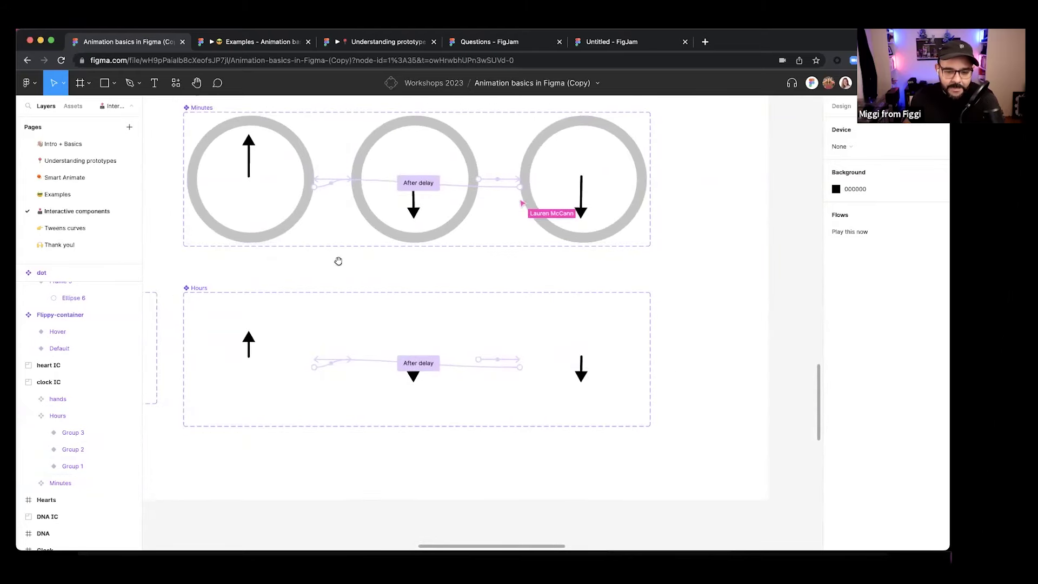
{"action": "scroll", "coordinate": [338, 261], "scroll_direction": "left", "scroll_amount": 10}
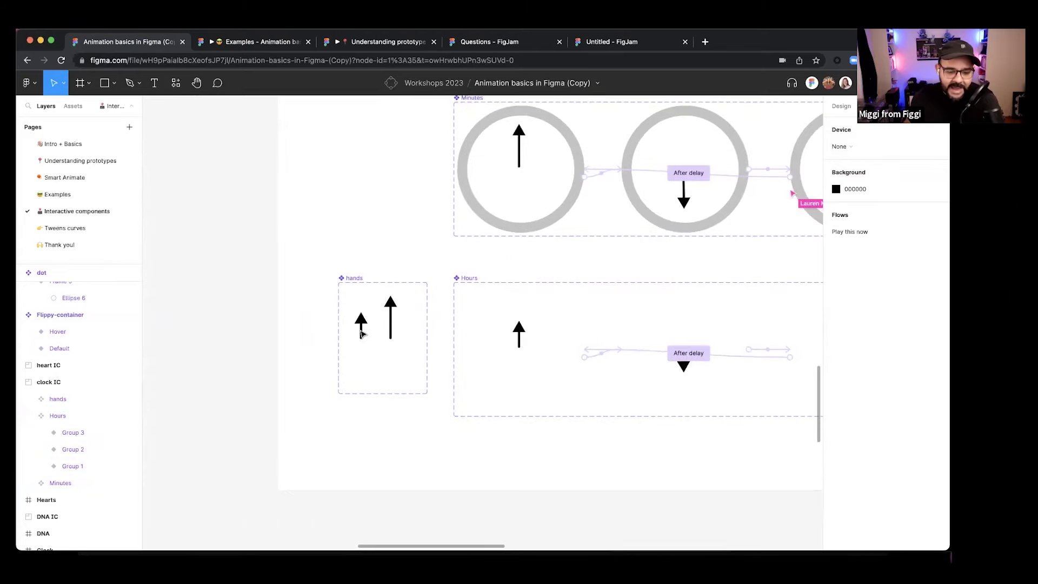
{"action": "scroll", "coordinate": [411, 330], "scroll_direction": "right", "scroll_amount": 5}
{"action": "scroll", "coordinate": [411, 329], "scroll_direction": "up", "scroll_amount": 2}
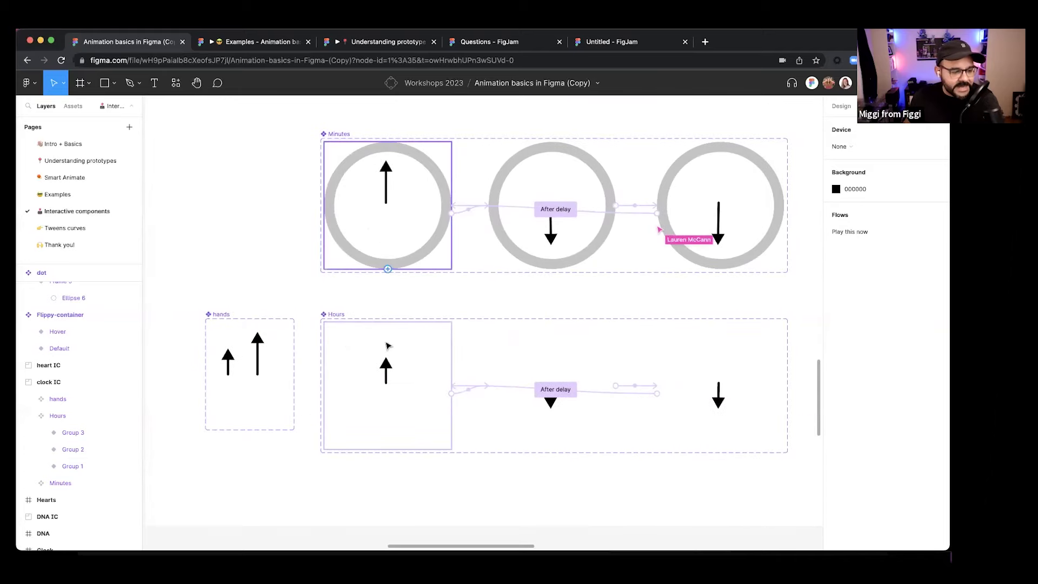
{"action": "scroll", "coordinate": [406, 295], "scroll_direction": "down", "scroll_amount": 10}
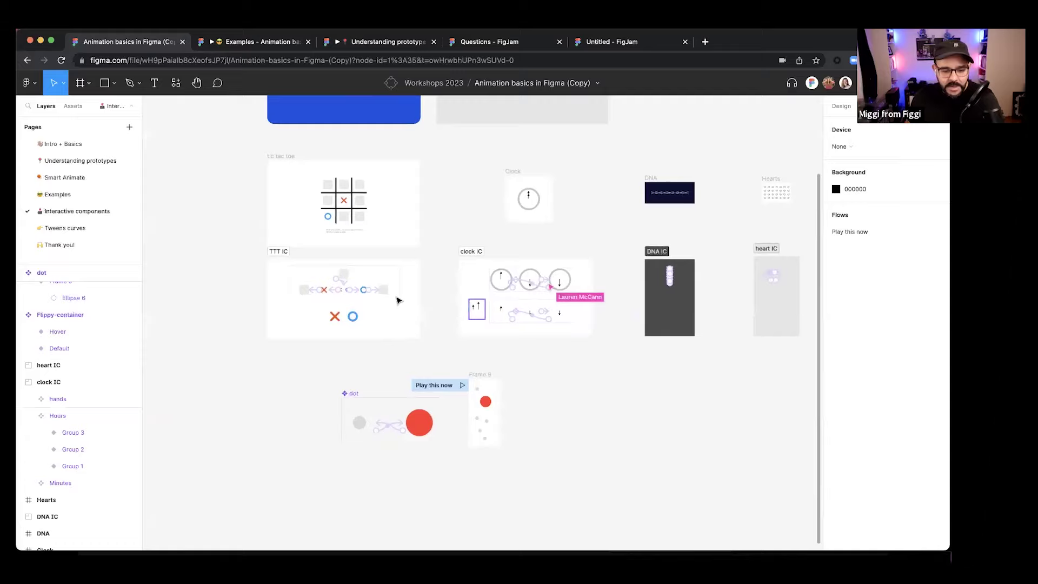
- Inspect the Tic Tac Toe variants' While hovering and change-to-Circle interactions
{"action": "scroll", "coordinate": [399, 298], "scroll_direction": "up", "scroll_amount": 10}
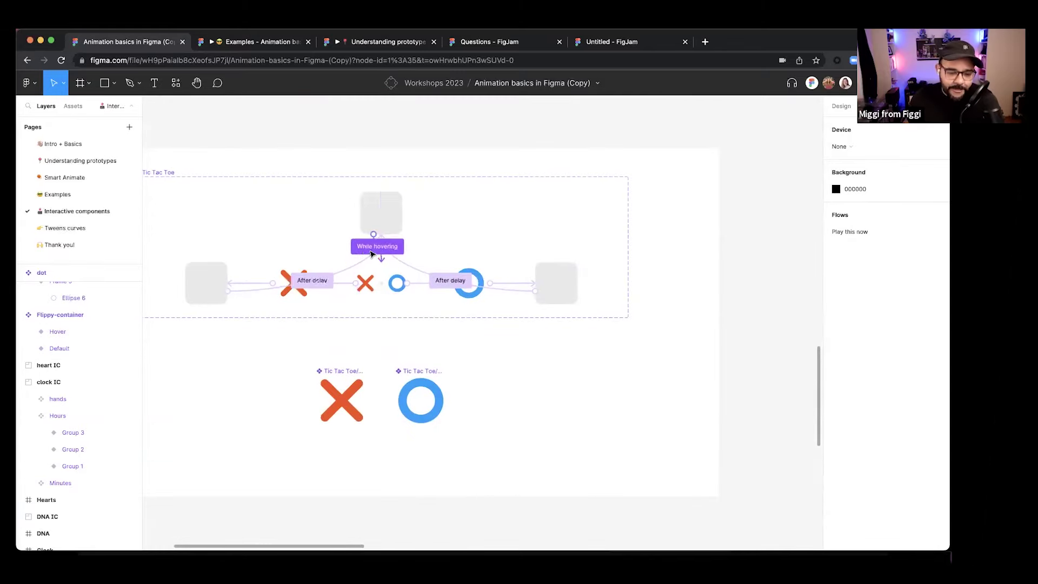
{"action": "scroll", "coordinate": [367, 251], "scroll_direction": "up", "scroll_amount": 3}
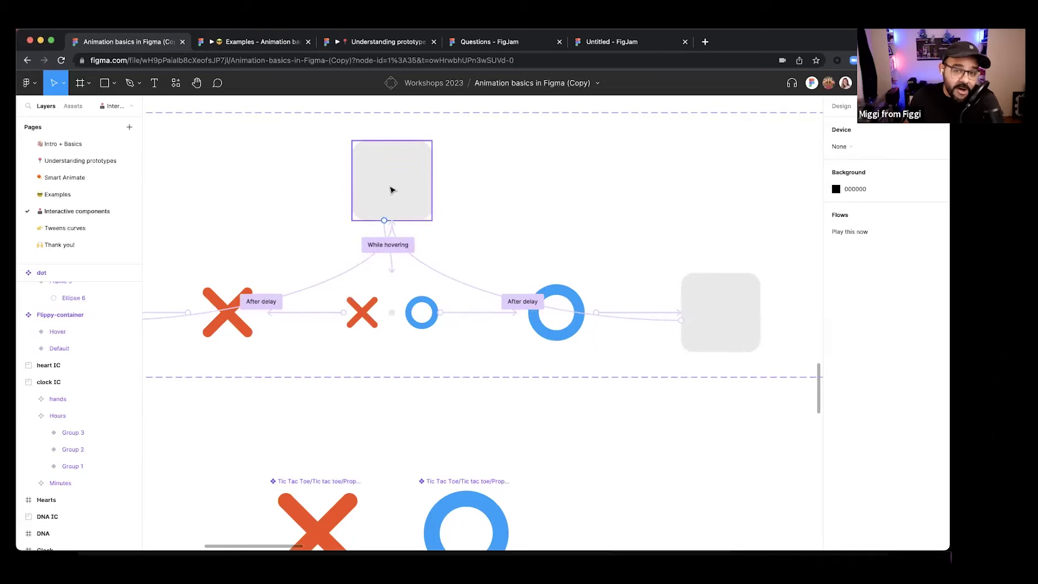
{"action": "left_click", "coordinate": [388, 244]}
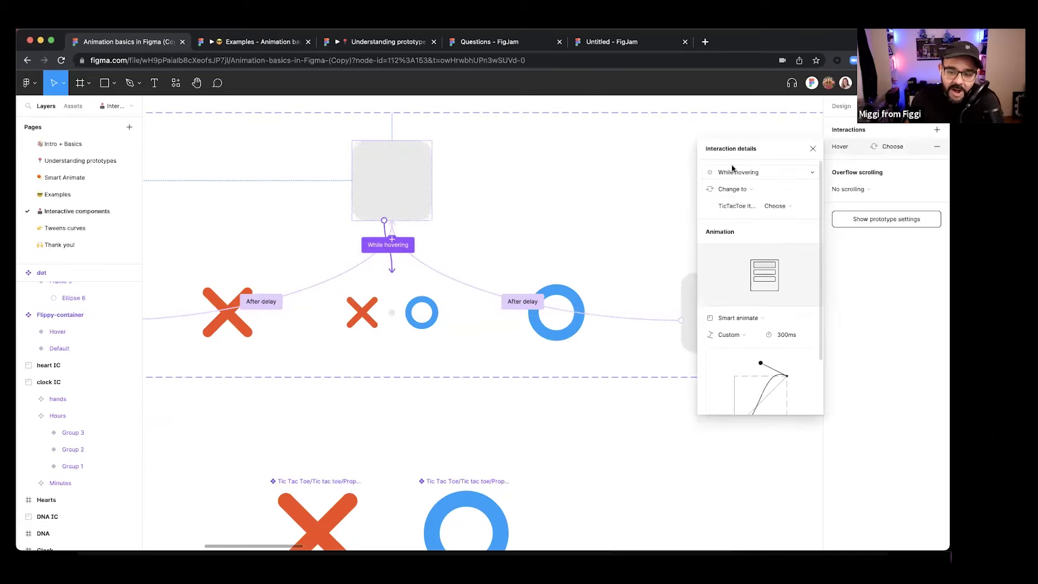
{"action": "scroll", "coordinate": [392, 323], "scroll_direction": "up", "scroll_amount": 3}
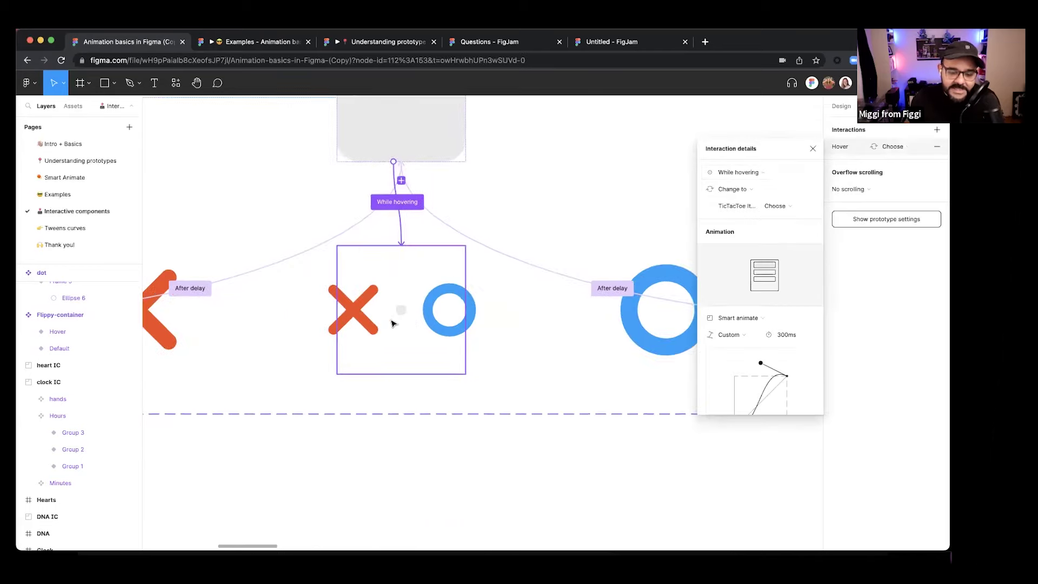
{"action": "left_click", "coordinate": [357, 320]}
{"action": "scroll", "coordinate": [366, 319], "scroll_direction": "down", "scroll_amount": 4}
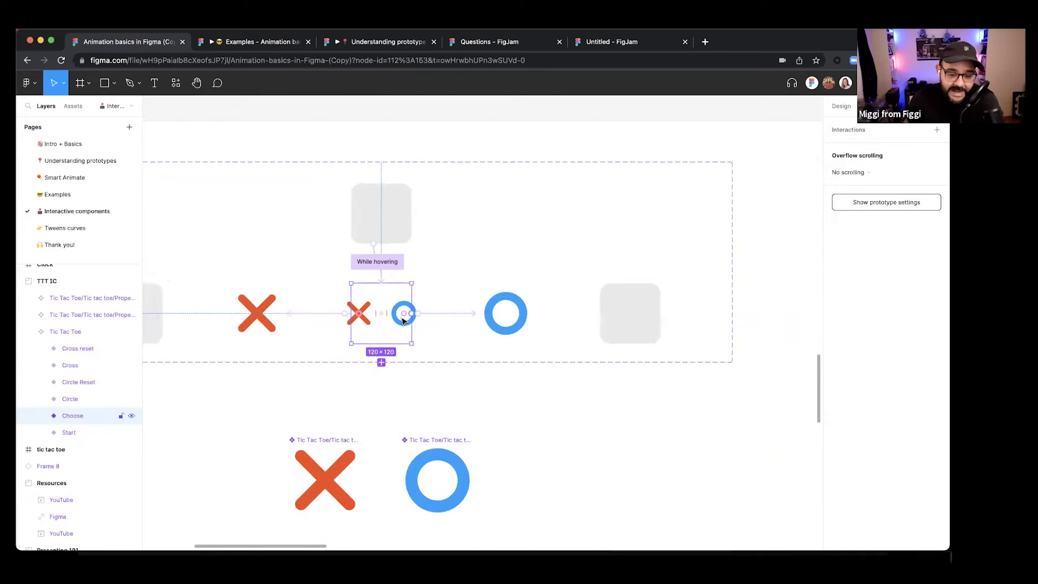
{"action": "left_click", "coordinate": [439, 318]}
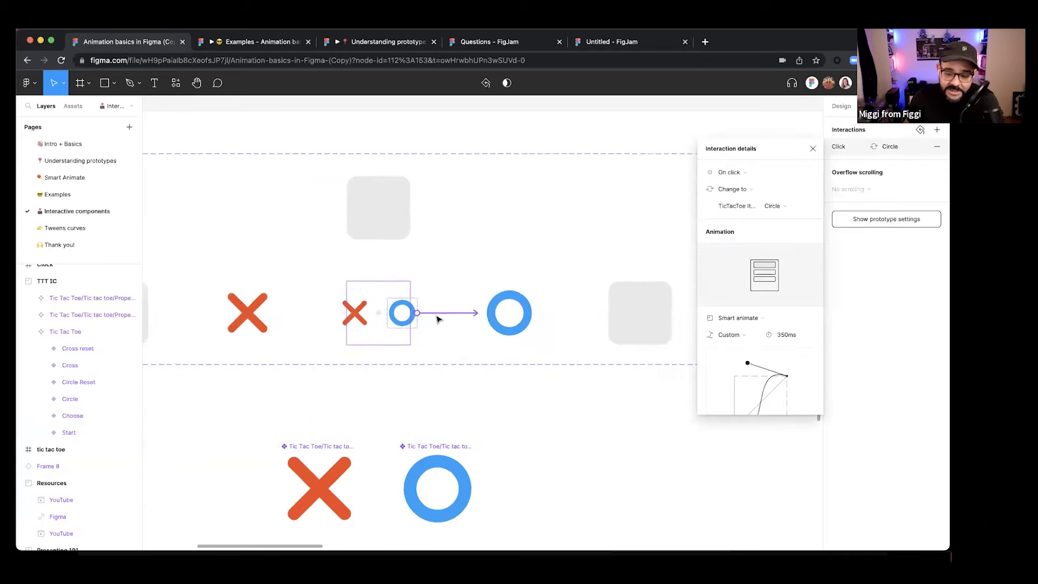
{"action": "scroll", "coordinate": [435, 321], "scroll_direction": "up", "scroll_amount": 2}
{"action": "scroll", "coordinate": [750, 369], "scroll_direction": "down", "scroll_amount": 2}
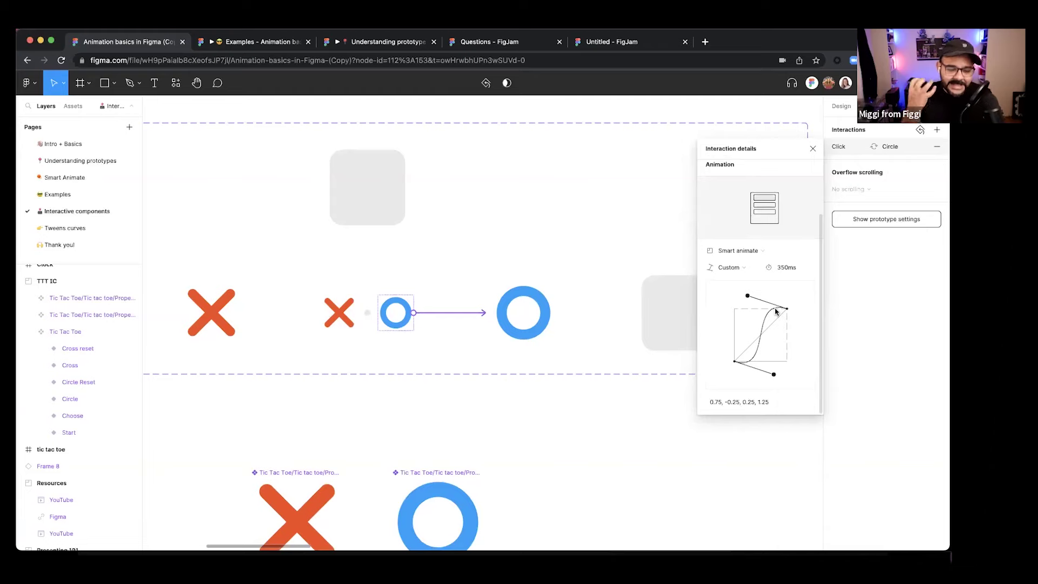
{"action": "scroll", "coordinate": [562, 389], "scroll_direction": "down", "scroll_amount": 3}
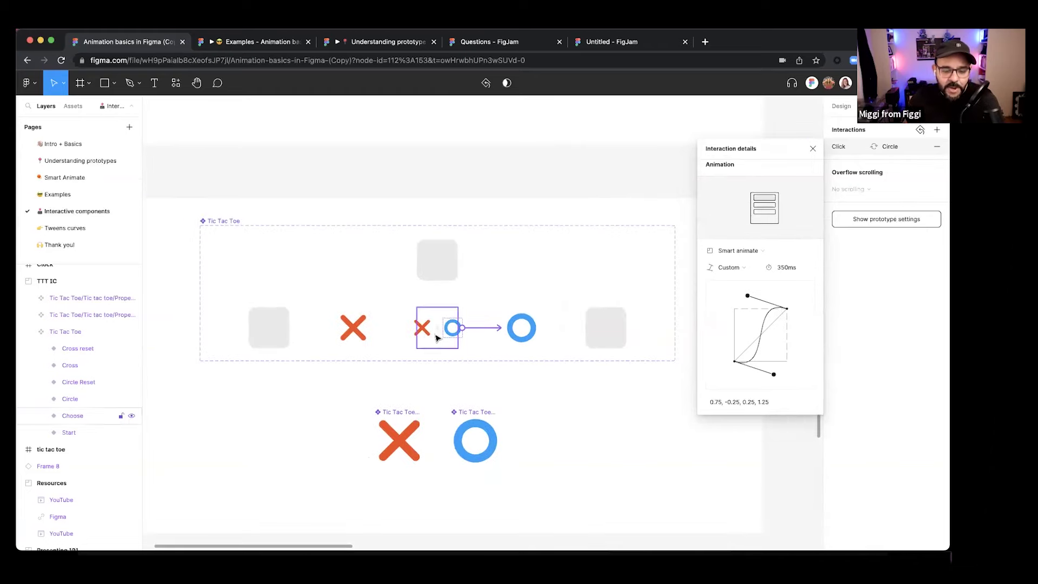
{"action": "left_click", "coordinate": [446, 246]}
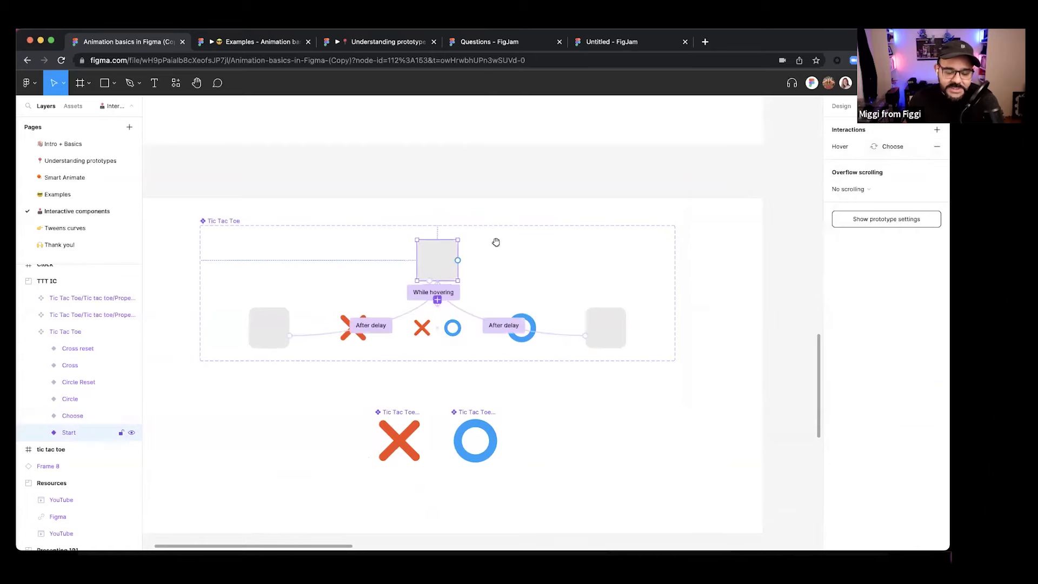
{"action": "scroll", "coordinate": [495, 241], "scroll_direction": "up", "scroll_amount": 5}
{"action": "scroll", "coordinate": [461, 345], "scroll_direction": "down", "scroll_amount": 3}
{"action": "scroll", "coordinate": [494, 277], "scroll_direction": "up", "scroll_amount": 3}
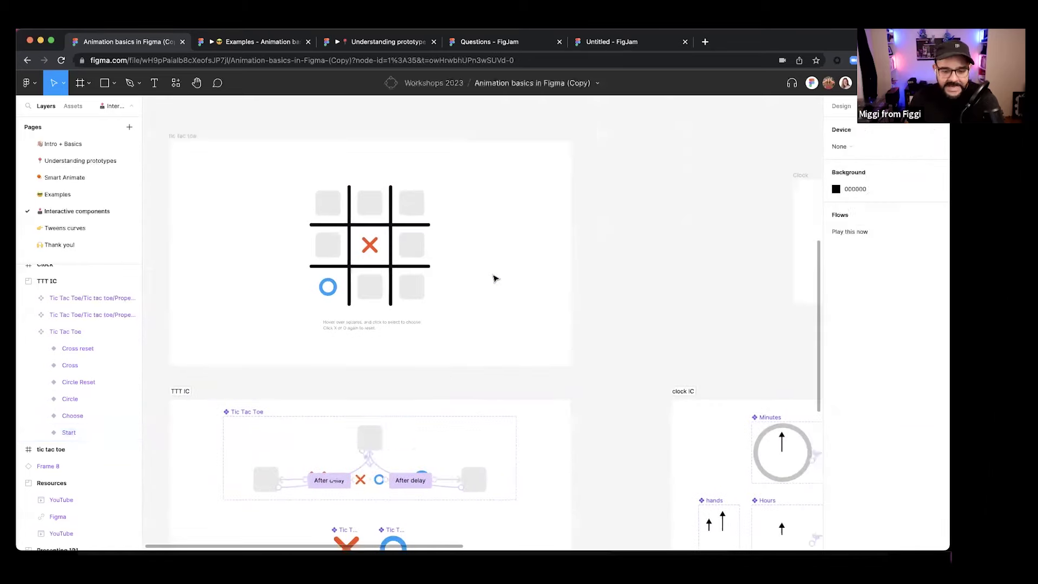
- Copy a grey Tic Tac Toe square to the left of the board
{"action": "key", "text": "ctrl+z"}
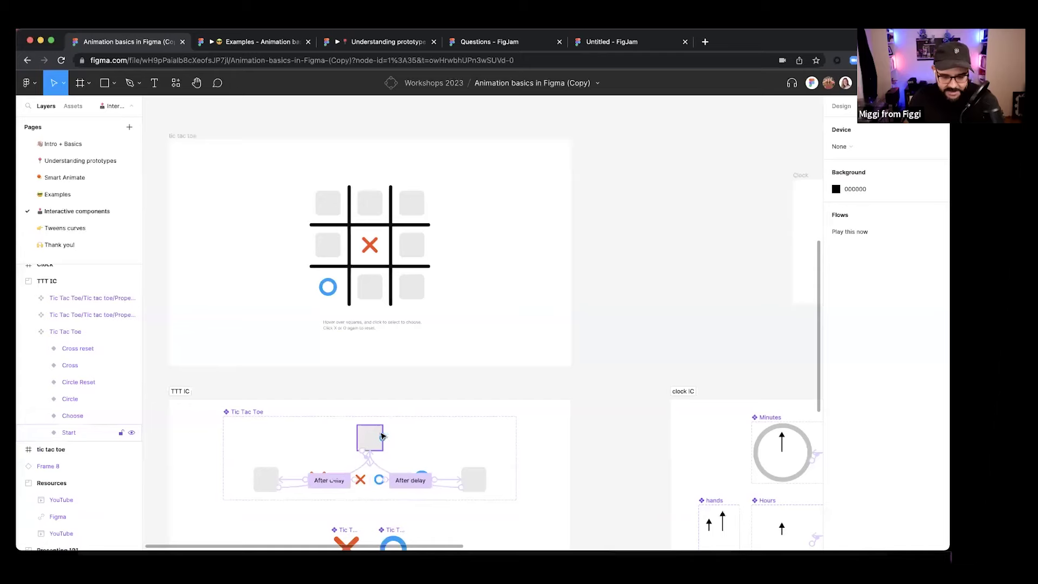
{"action": "left_click", "coordinate": [477, 372]}
{"action": "left_click", "coordinate": [224, 144]}
{"action": "left_click", "coordinate": [301, 197]}
{"action": "left_click_drag", "start_coordinate": [263, 184], "coordinate": [251, 244]}
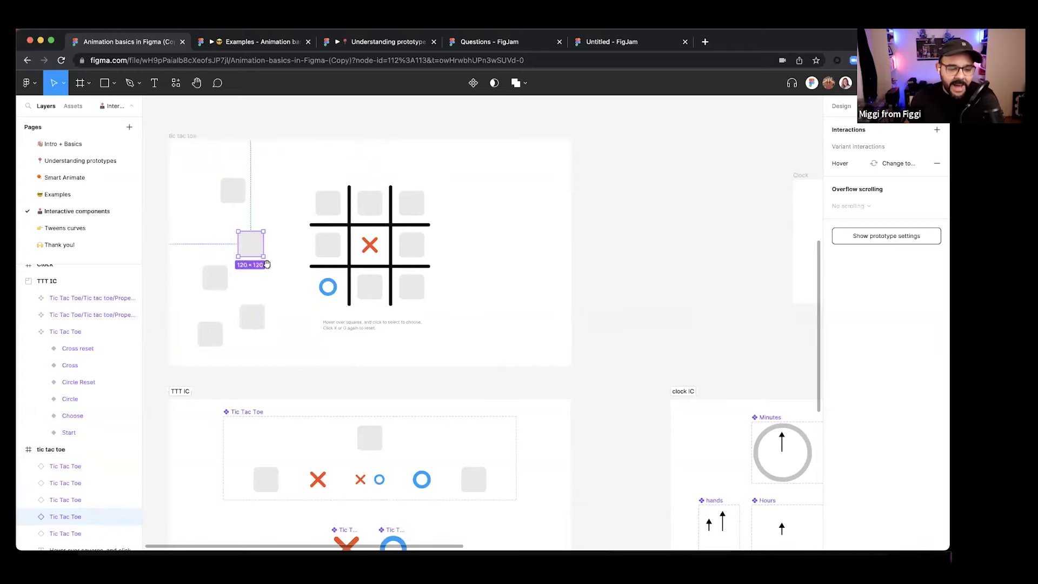
{"action": "scroll", "coordinate": [254, 246], "scroll_direction": "up", "scroll_amount": 5}
{"action": "scroll", "coordinate": [316, 265], "scroll_direction": "down", "scroll_amount": 3}
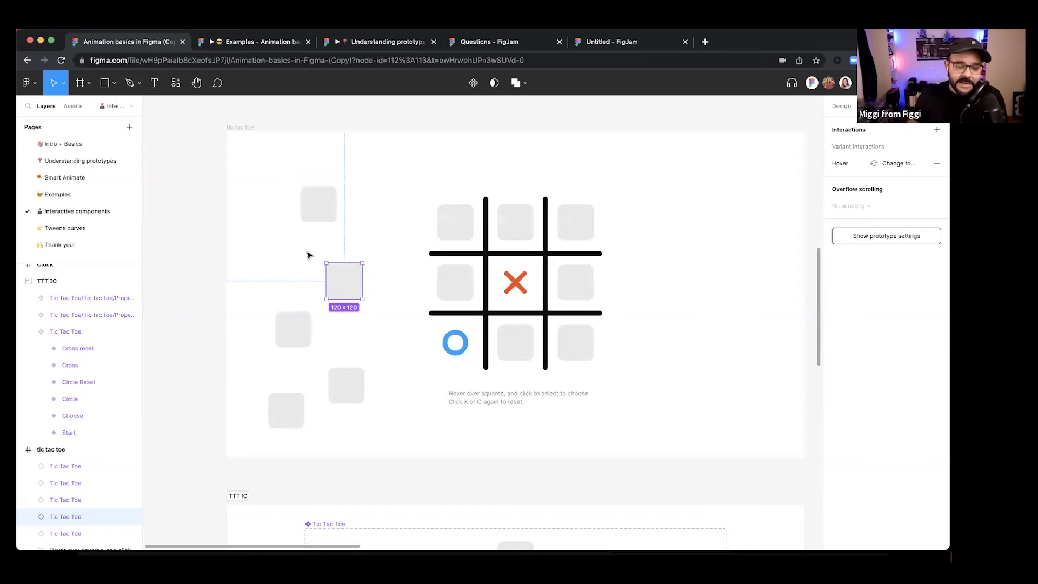
- Try the square's Choose, Circle Reset and Cross reset variants, leave it on Start, and preview the frame
{"action": "left_click", "coordinate": [835, 111]}
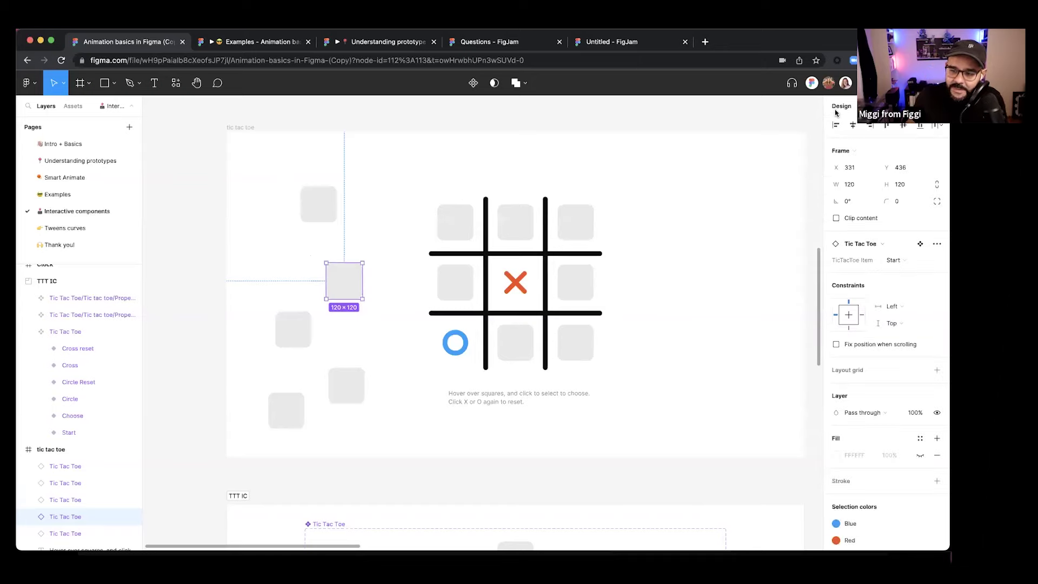
{"action": "left_click", "coordinate": [893, 262]}
{"action": "left_click", "coordinate": [902, 247]}
{"action": "left_click", "coordinate": [898, 261]}
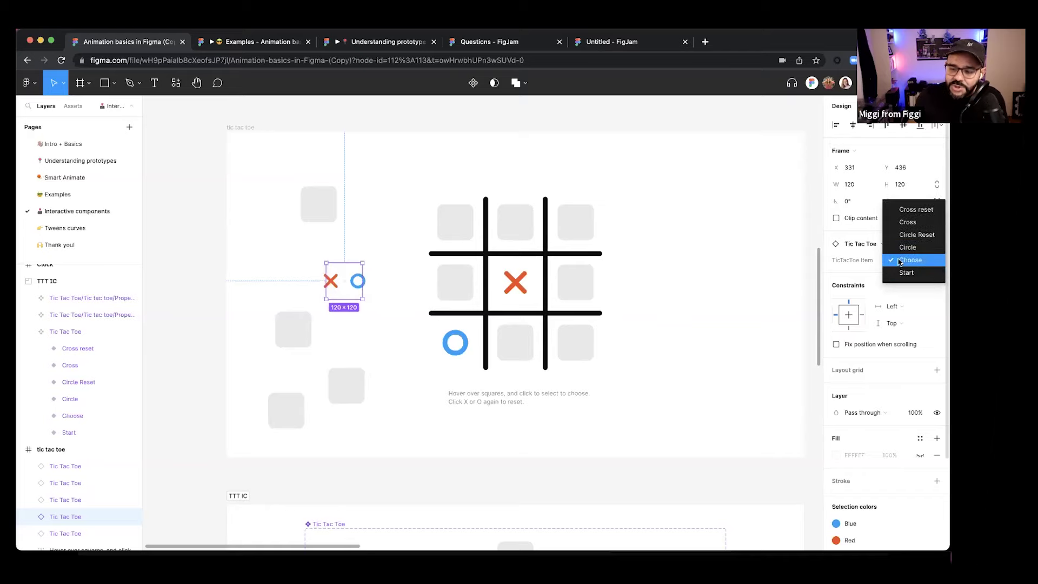
{"action": "left_click", "coordinate": [913, 234]}
{"action": "left_click", "coordinate": [907, 261]}
{"action": "left_click", "coordinate": [911, 234]}
{"action": "left_click", "coordinate": [908, 260]}
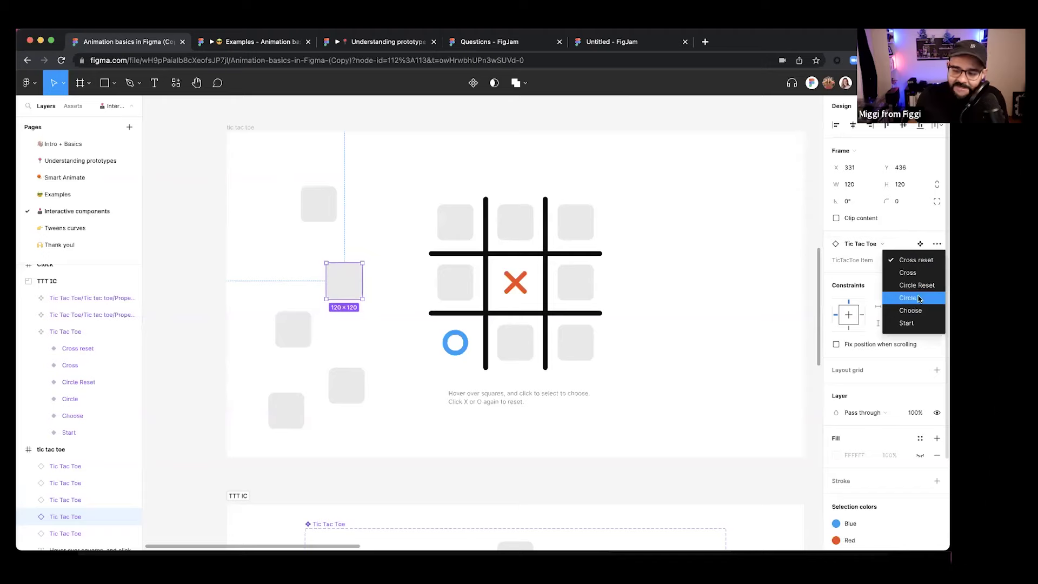
{"action": "left_click", "coordinate": [912, 323]}
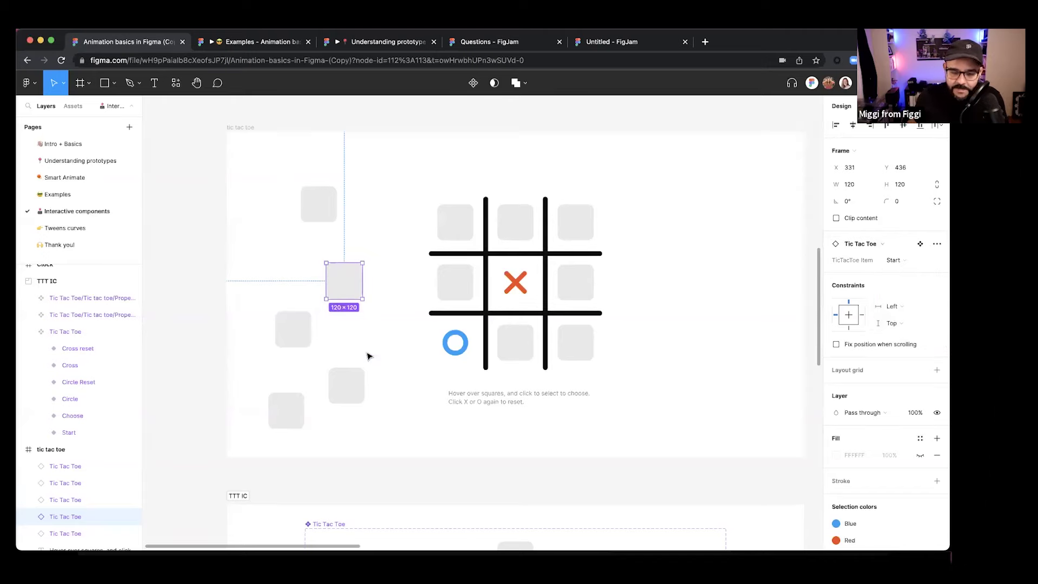
{"action": "key", "text": "Escape"}
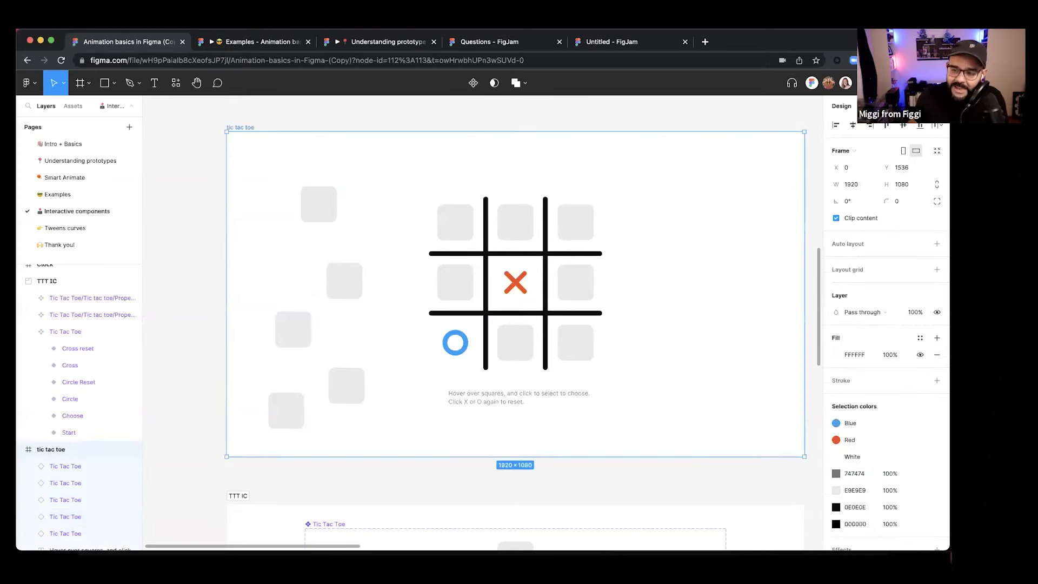
{"action": "key", "text": "super+alt+Return"}
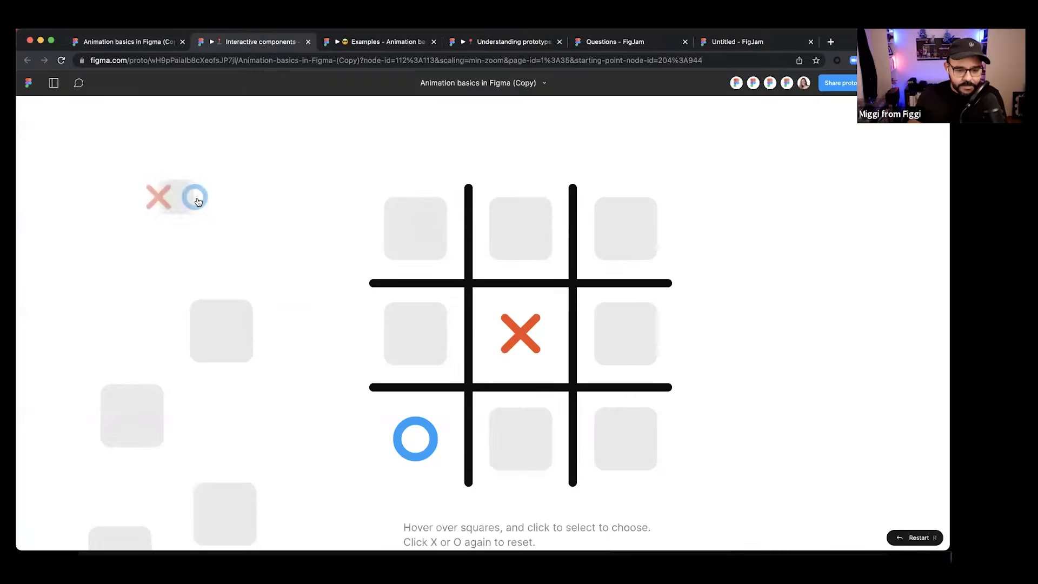
- Test the tic tac toe prototype board, close the preview, and pan to empty canvas
{"action": "left_click", "coordinate": [178, 345]}
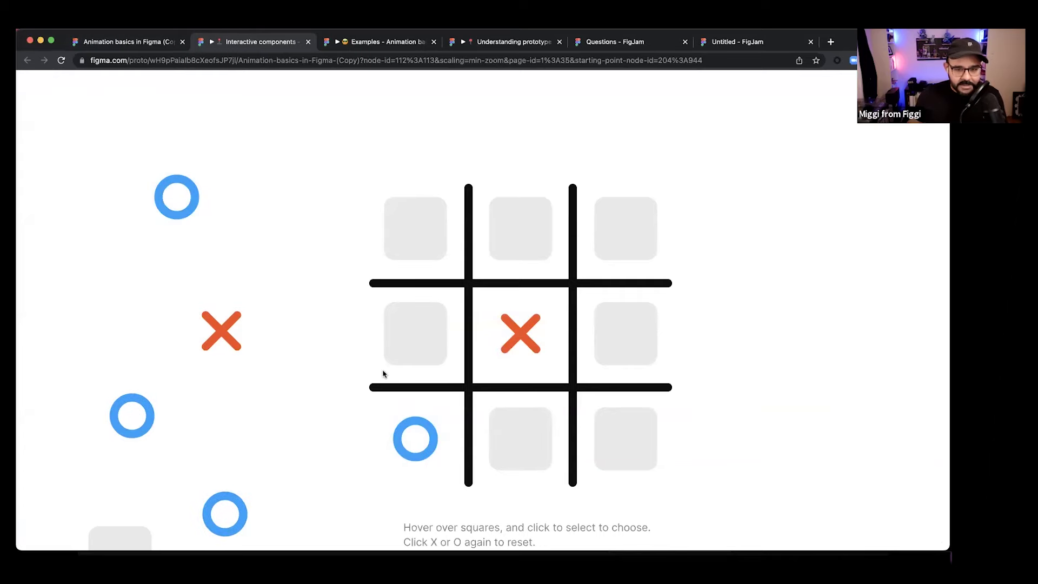
{"action": "key", "text": "super+w"}
{"action": "scroll", "coordinate": [319, 227], "scroll_direction": "down", "scroll_amount": 5}
{"action": "scroll", "coordinate": [335, 226], "scroll_direction": "right", "scroll_amount": 8}
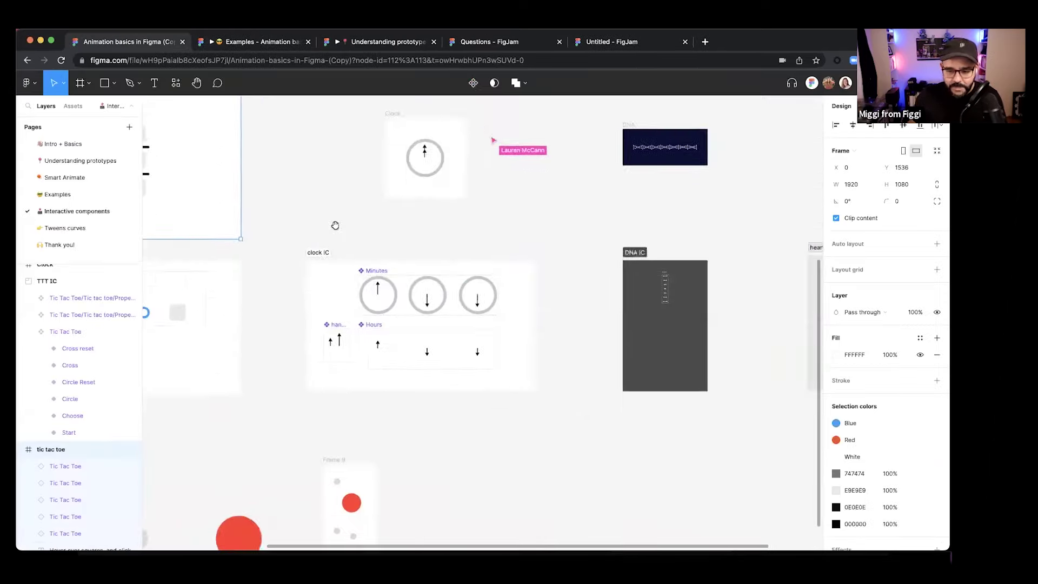
{"action": "scroll", "coordinate": [392, 224], "scroll_direction": "right", "scroll_amount": 4}
{"action": "scroll", "coordinate": [468, 260], "scroll_direction": "up", "scroll_amount": 10}
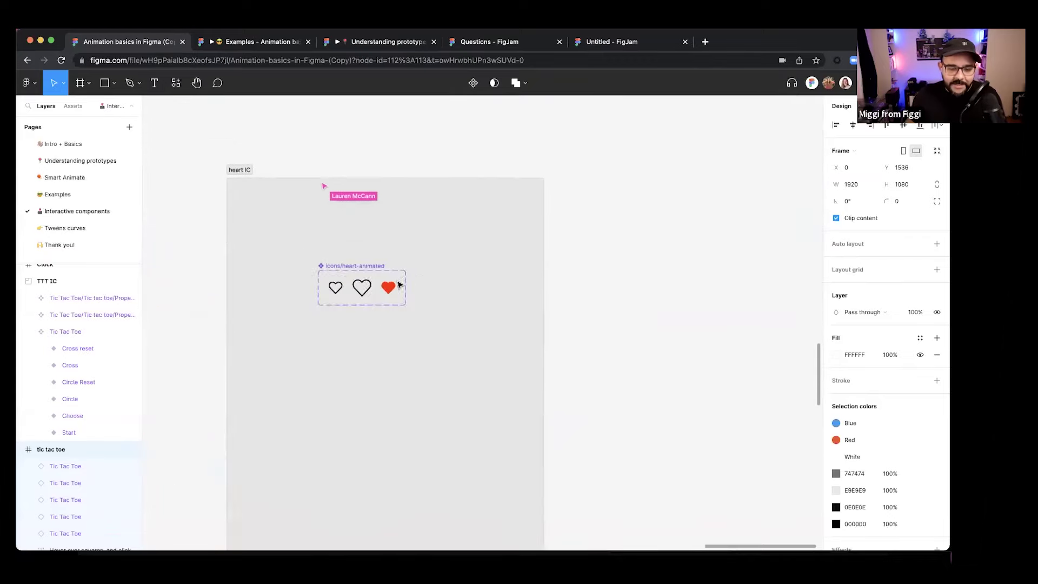
{"action": "scroll", "coordinate": [419, 292], "scroll_direction": "down", "scroll_amount": 5}
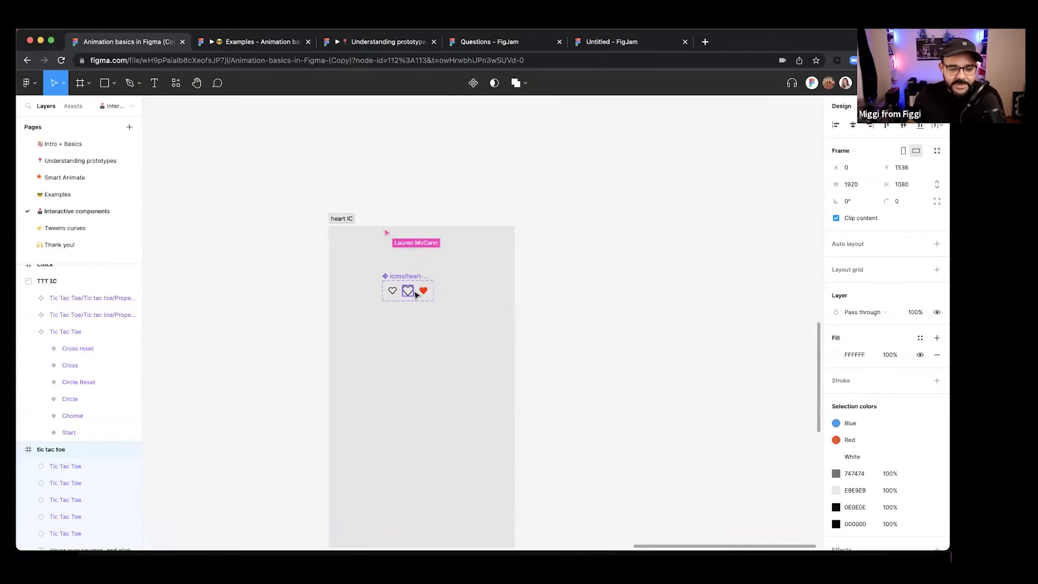
{"action": "scroll", "coordinate": [400, 270], "scroll_direction": "up", "scroll_amount": 7}
{"action": "scroll", "coordinate": [383, 238], "scroll_direction": "down", "scroll_amount": 5}
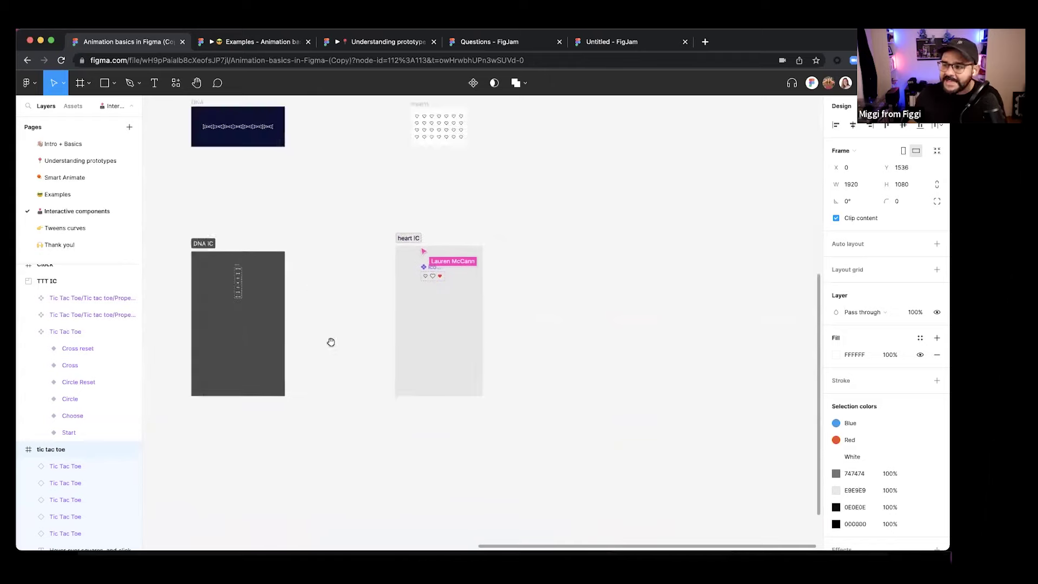
{"action": "scroll", "coordinate": [331, 343], "scroll_direction": "left", "scroll_amount": 5}
{"action": "scroll", "coordinate": [493, 280], "scroll_direction": "down", "scroll_amount": 2}
{"action": "scroll", "coordinate": [493, 279], "scroll_direction": "down", "scroll_amount": 6}
{"action": "scroll", "coordinate": [387, 347], "scroll_direction": "left", "scroll_amount": 4}
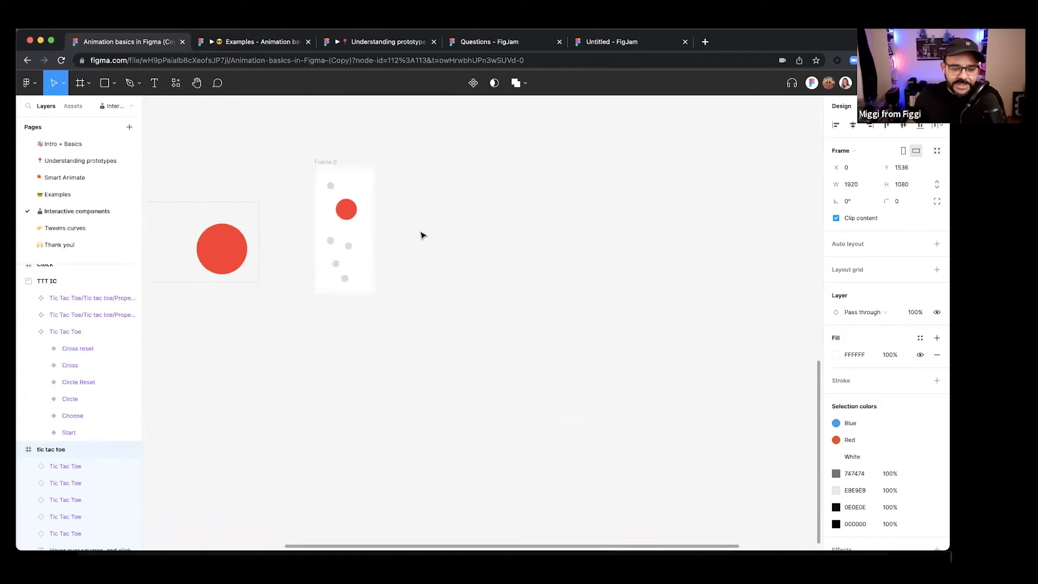
{"action": "scroll", "coordinate": [423, 235], "scroll_direction": "up", "scroll_amount": 3}
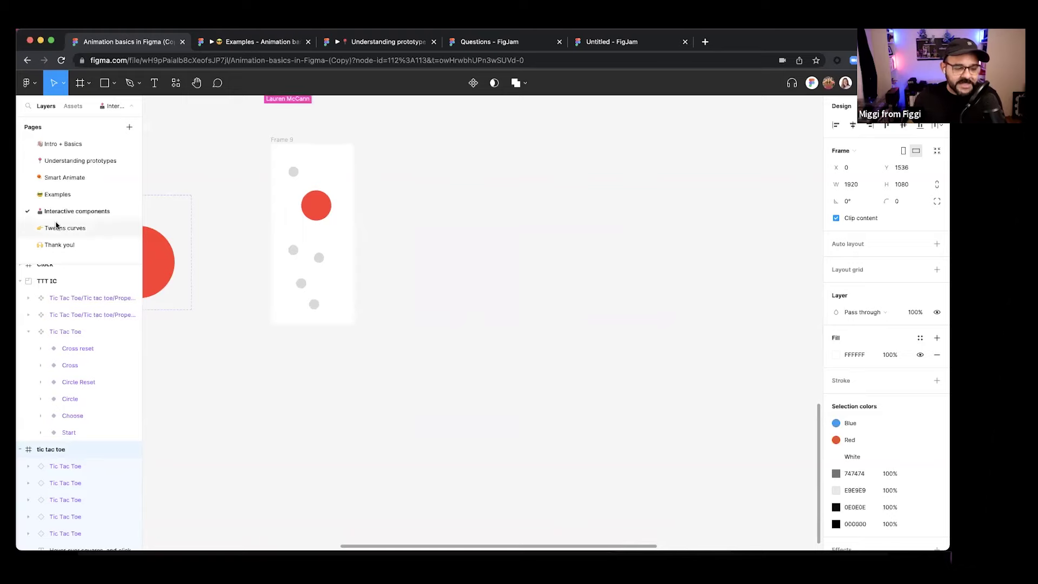
{"action": "scroll", "coordinate": [324, 232], "scroll_direction": "right", "scroll_amount": 3}
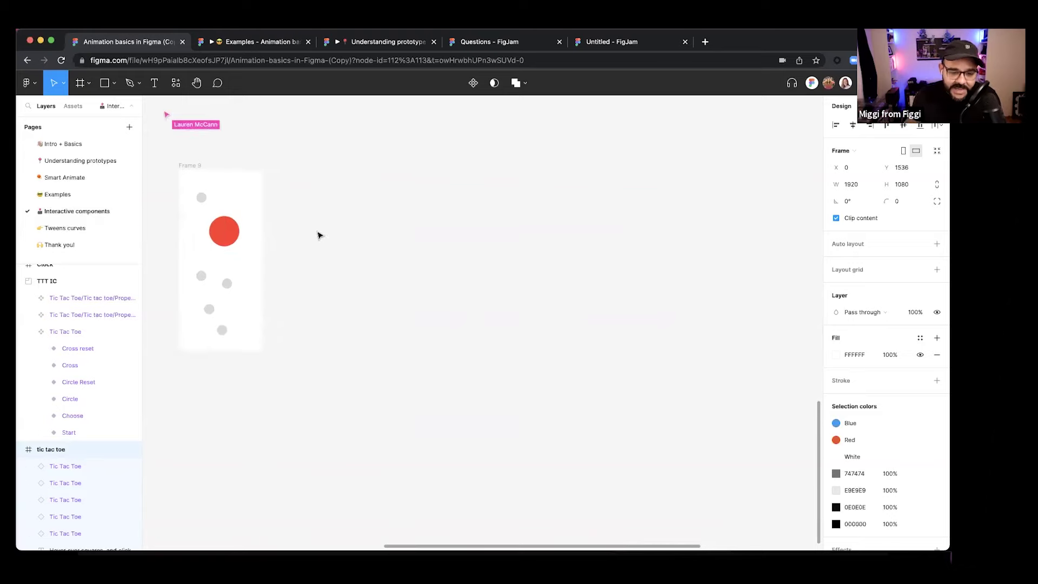
{"action": "scroll", "coordinate": [309, 234], "scroll_direction": "up", "scroll_amount": 3}
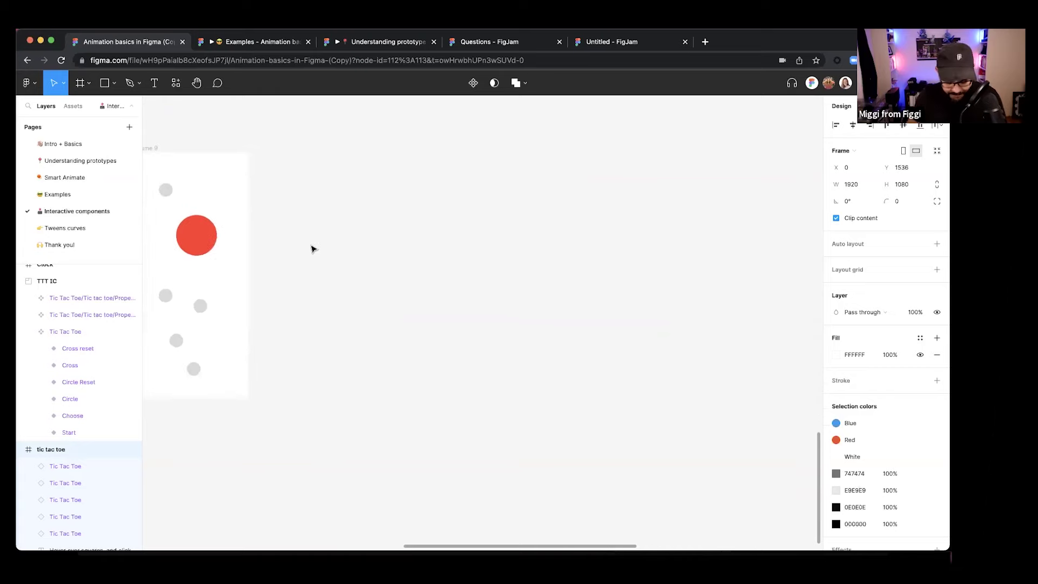
- Draw a new 258×258 frame, Frame 10, beside Frame 9
{"action": "key", "text": "f"}
{"action": "left_click_drag", "start_coordinate": [419, 258], "coordinate": [482, 331]}
{"action": "scroll", "coordinate": [475, 308], "scroll_direction": "up", "scroll_amount": 5}
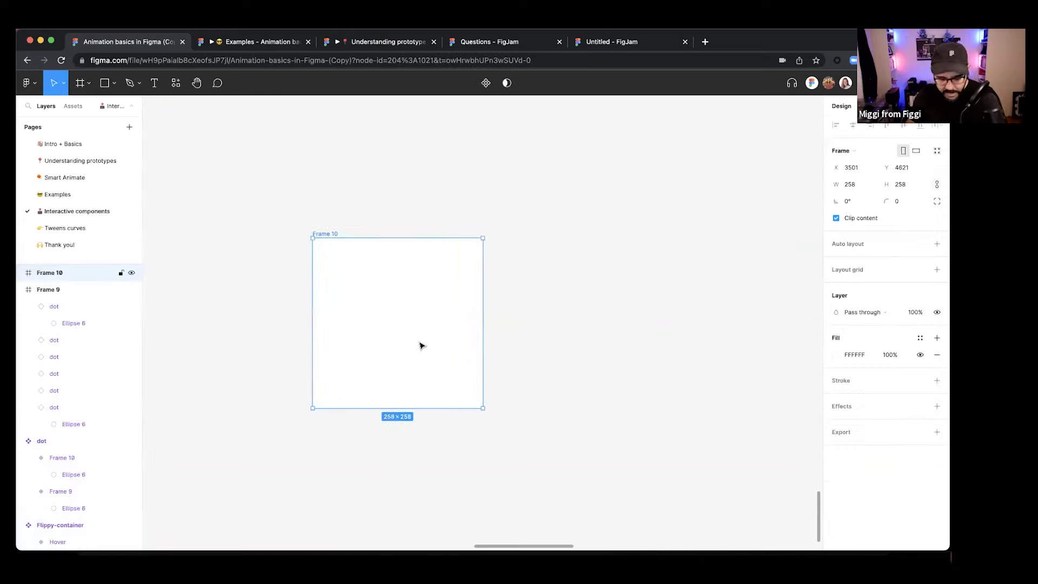
- Draw a rectangle filling Frame 10 and give it a red fill
{"action": "left_click", "coordinate": [113, 83]}
{"action": "left_click", "coordinate": [106, 109]}
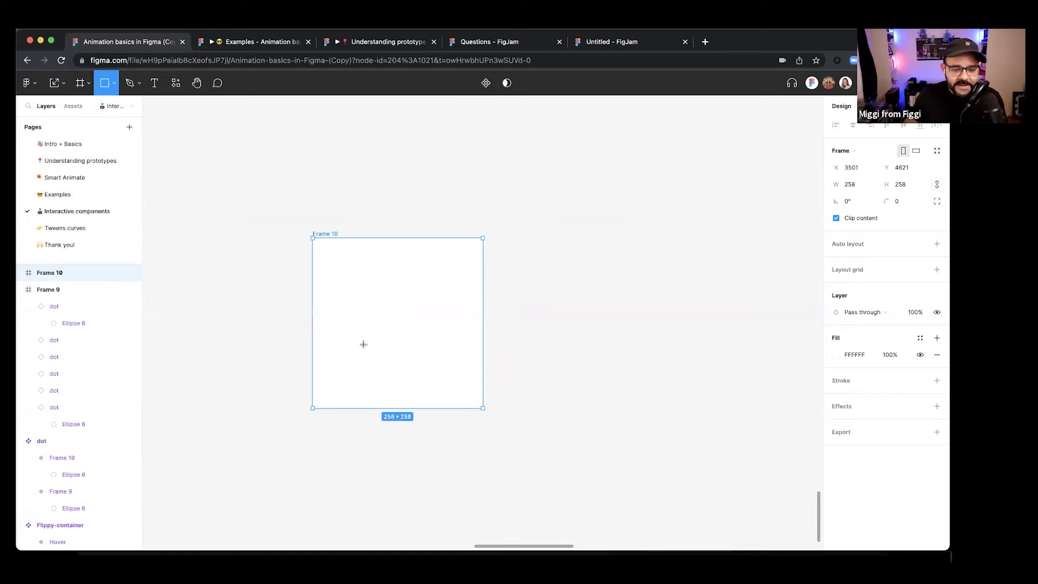
{"action": "left_click_drag", "start_coordinate": [371, 283], "coordinate": [468, 375]}
{"action": "mouse_move", "coordinate": [424, 339]}
{"action": "left_mouse_down"}
{"action": "mouse_move", "coordinate": [368, 324]}
{"action": "mouse_move", "coordinate": [365, 295]}
{"action": "left_mouse_up"}
{"action": "left_click_drag", "start_coordinate": [407, 331], "coordinate": [481, 408]}
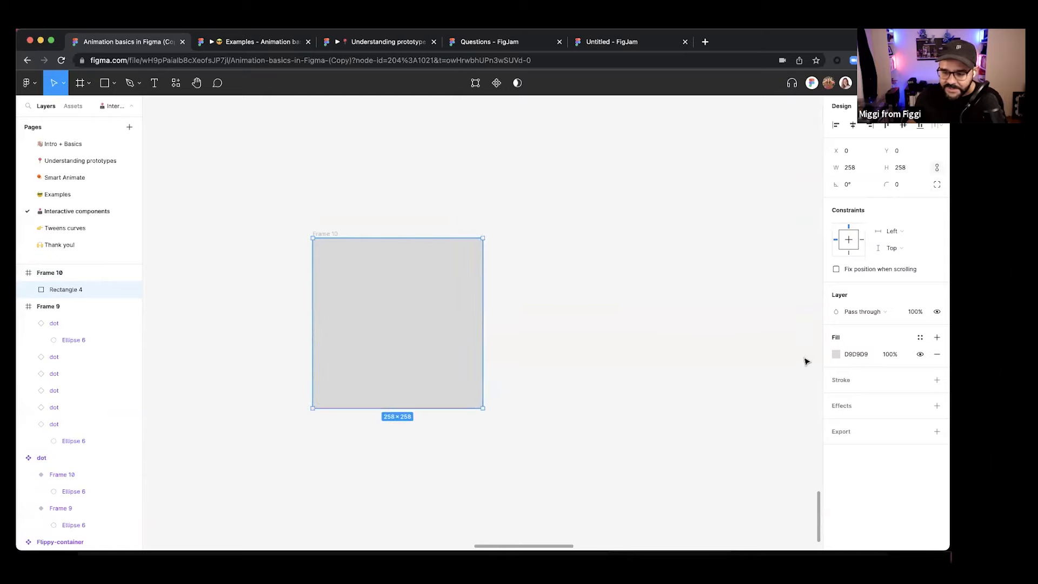
{"action": "left_click", "coordinate": [836, 355]}
{"action": "key", "text": "ctrl+v"}
{"action": "key", "text": "Return"}
{"action": "left_click", "coordinate": [498, 193]}
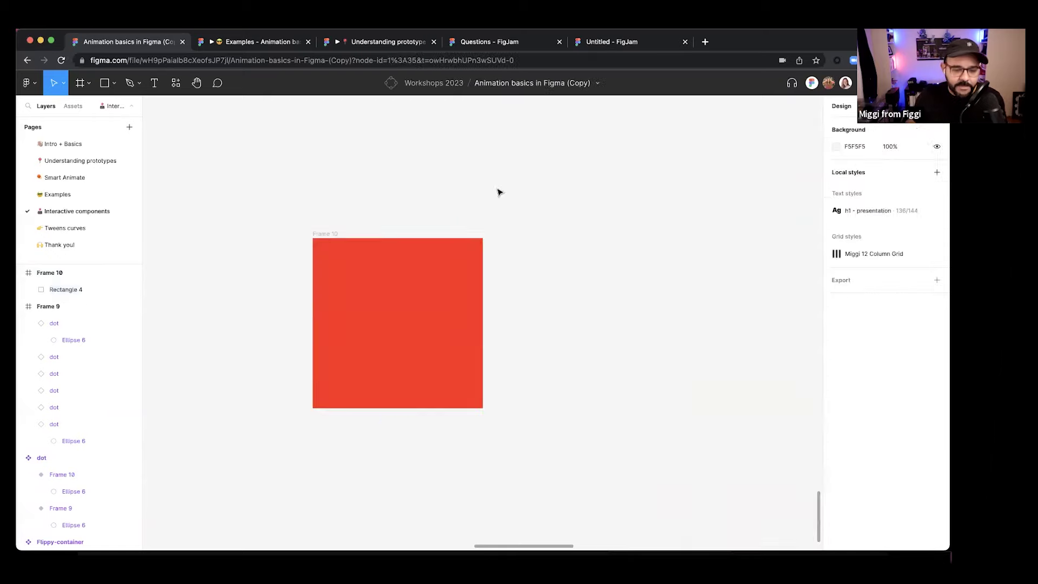
- Duplicate Frame 10 and shrink the copy's rectangle to a small bright blue square
{"action": "left_click", "coordinate": [327, 232]}
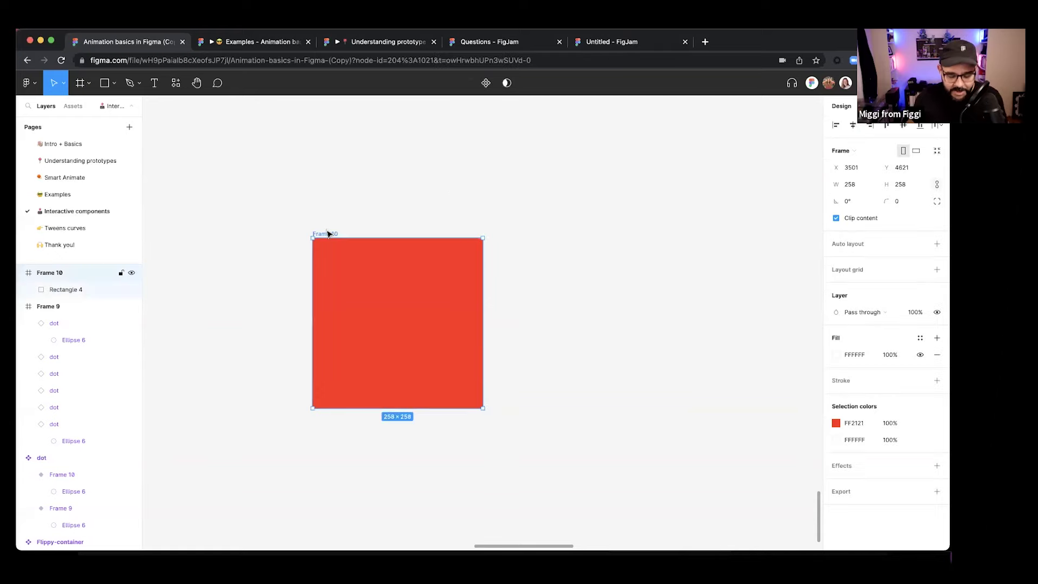
{"action": "key", "text": "ctrl+d"}
{"action": "left_click", "coordinate": [582, 283]}
{"action": "left_click_drag", "start_coordinate": [678, 239], "coordinate": [603, 314]}
{"action": "left_click", "coordinate": [836, 355]}
{"action": "left_click", "coordinate": [781, 427]}
{"action": "left_click_drag", "start_coordinate": [800, 373], "coordinate": [817, 294]}
{"action": "left_click", "coordinate": [649, 194]}
- Rename Frame 10 to 'sq start' and Frame 11 to 'sq end'
{"action": "scroll", "coordinate": [648, 194], "scroll_direction": "down", "scroll_amount": 1}
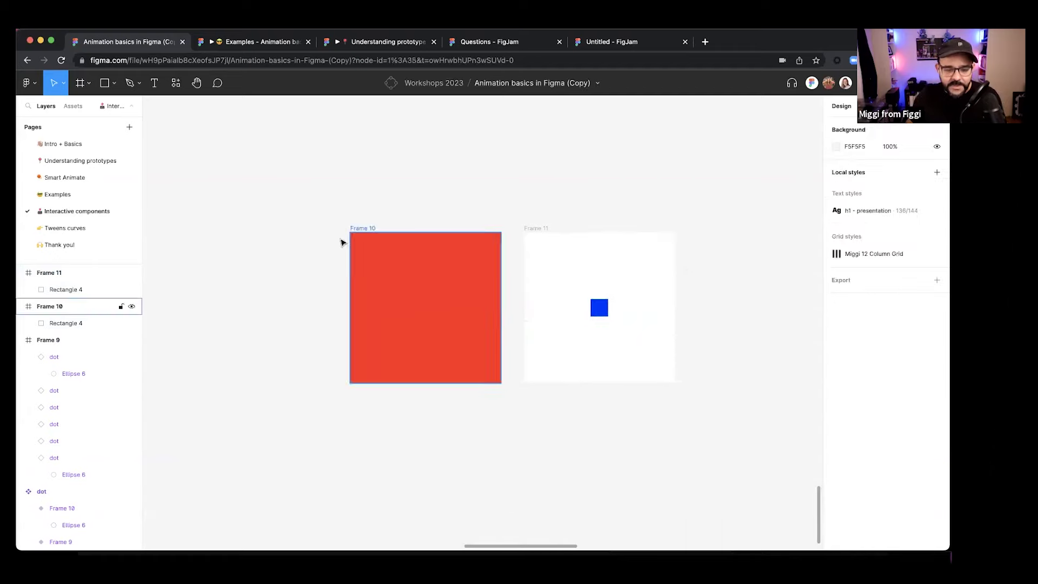
{"action": "left_click", "coordinate": [363, 228]}
{"action": "double_click", "coordinate": [365, 228]}
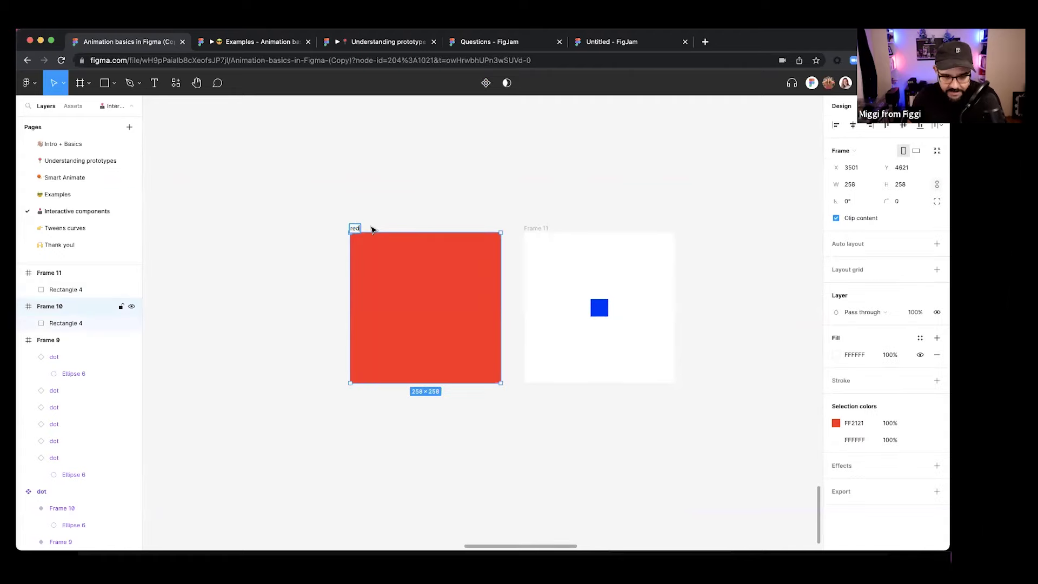
{"action": "type", "text": "recta"}
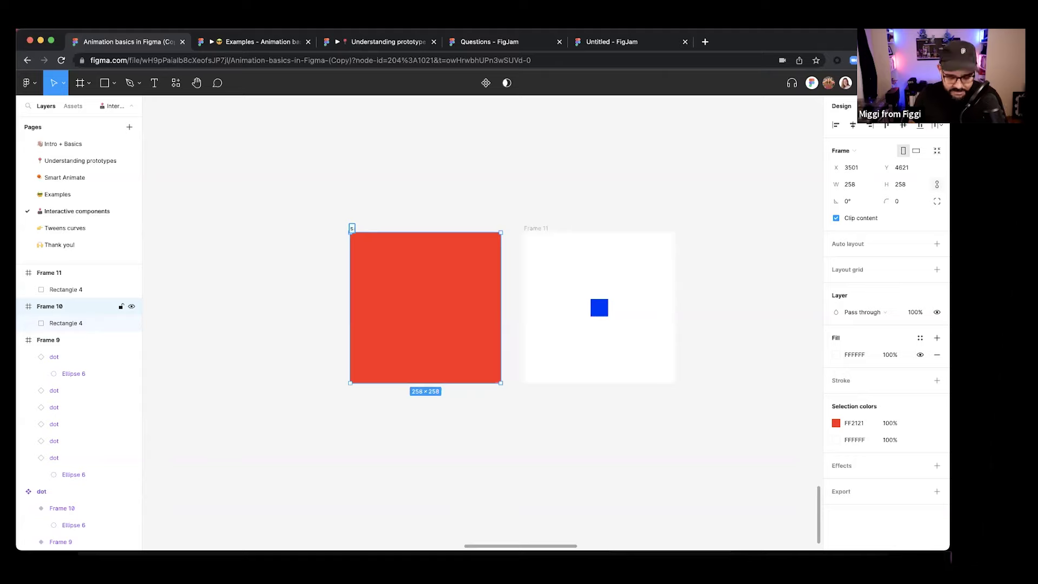
{"action": "type", "text": "sq start"}
{"action": "key", "text": "Return"}
{"action": "left_click", "coordinate": [542, 229]}
{"action": "double_click", "coordinate": [544, 229]}
{"action": "type", "text": "sq end"}
{"action": "key", "text": "Return"}
{"action": "left_click", "coordinate": [500, 181]}
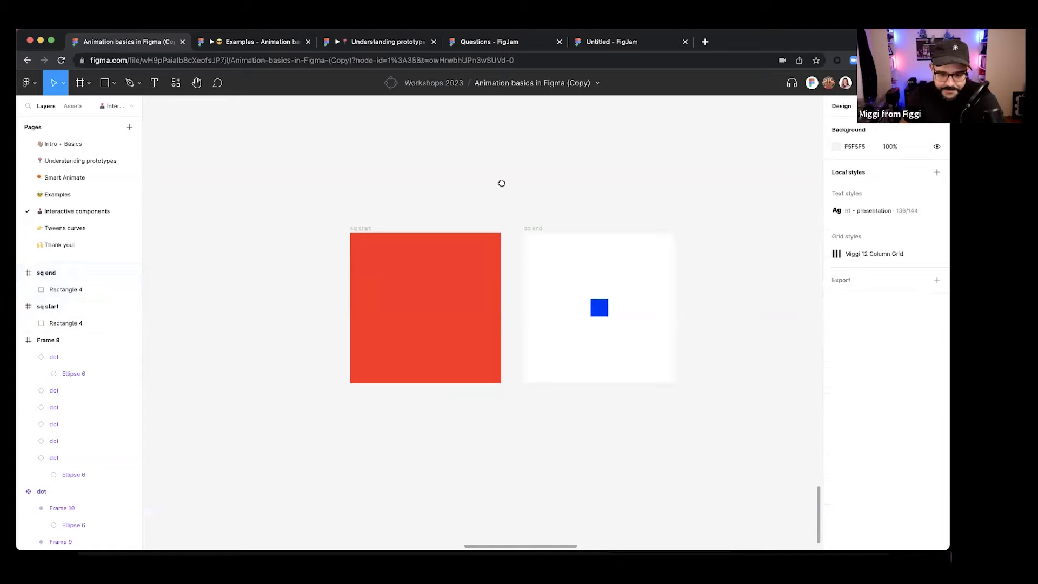
{"action": "scroll", "coordinate": [501, 181], "scroll_direction": "right", "scroll_amount": 2}
{"action": "key", "text": "shift+e"}
- Connect sq start to sq end with an After delay trigger of 1 ms, keeping Smart animate
{"action": "left_click", "coordinate": [292, 225]}
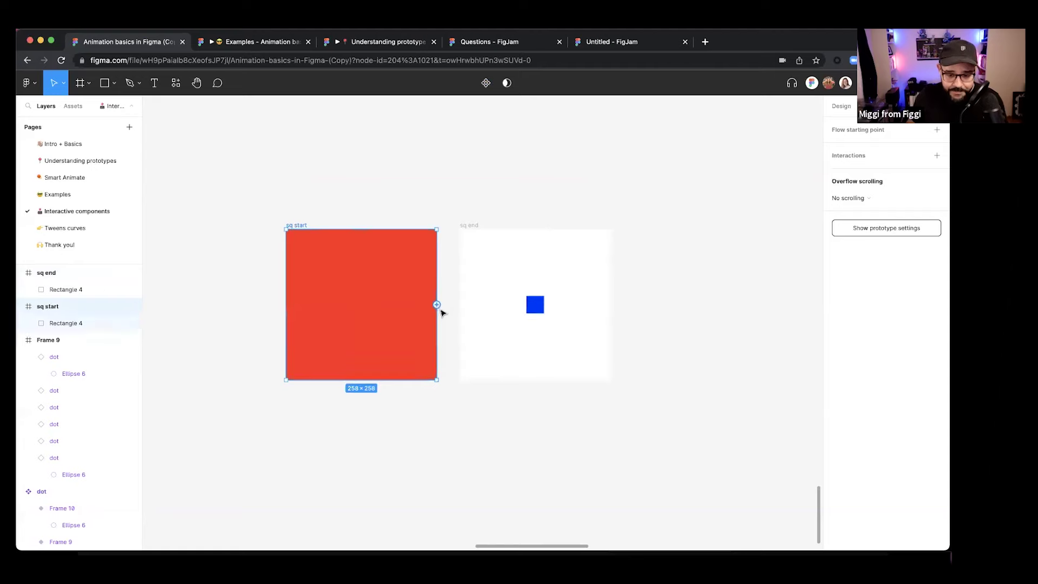
{"action": "left_click_drag", "start_coordinate": [437, 305], "coordinate": [469, 309]}
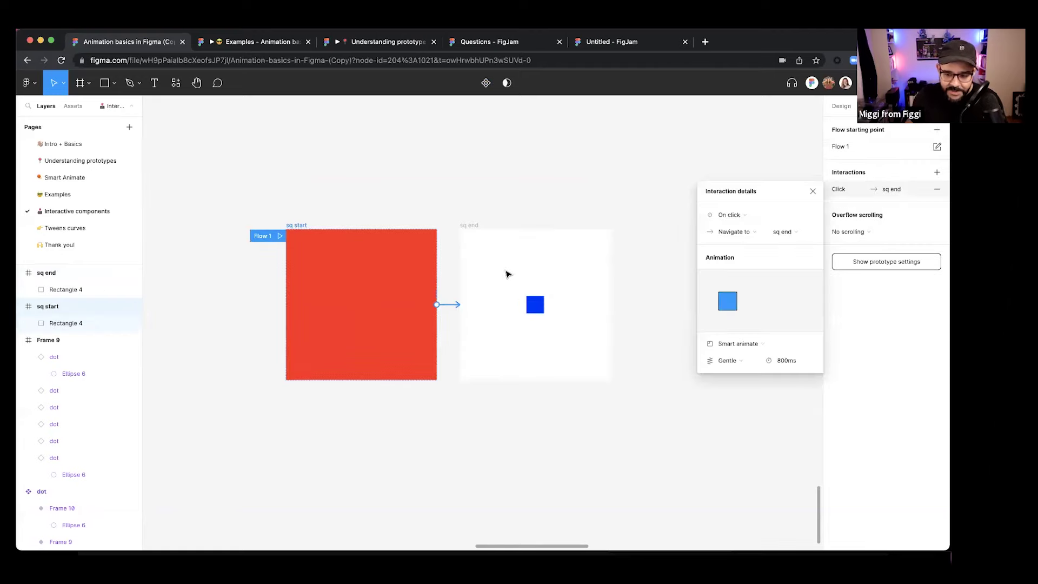
{"action": "left_click", "coordinate": [740, 216]}
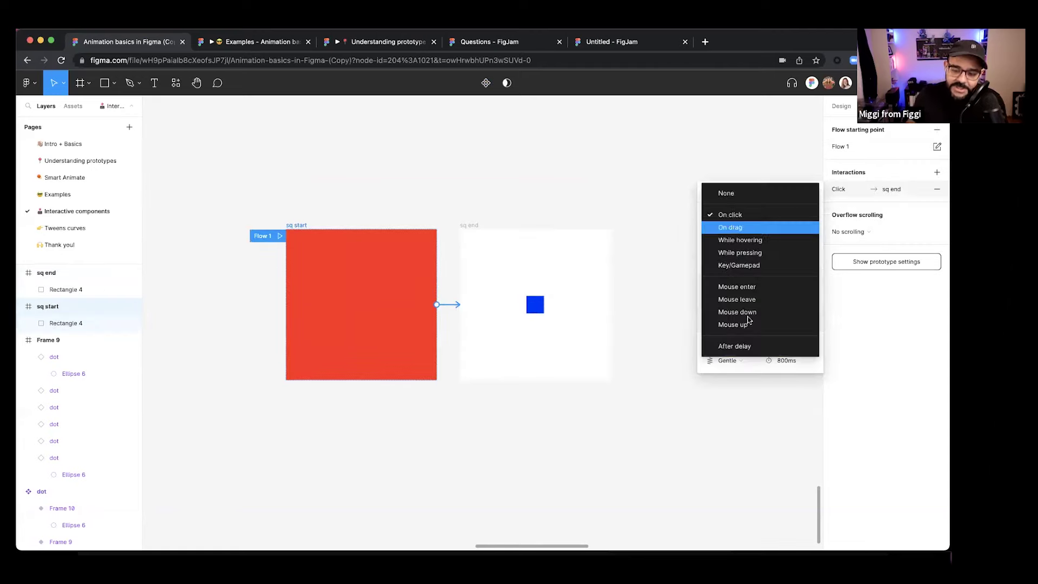
{"action": "left_click", "coordinate": [748, 346]}
{"action": "left_click", "coordinate": [801, 219]}
{"action": "type", "text": "1"}
{"action": "key", "text": "Return"}
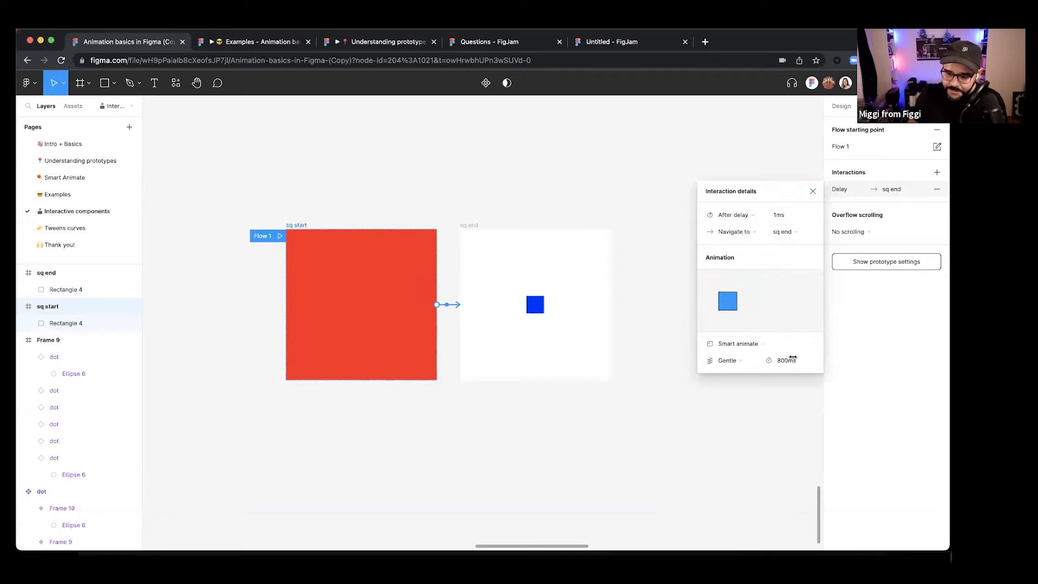
{"action": "left_click", "coordinate": [766, 344]}
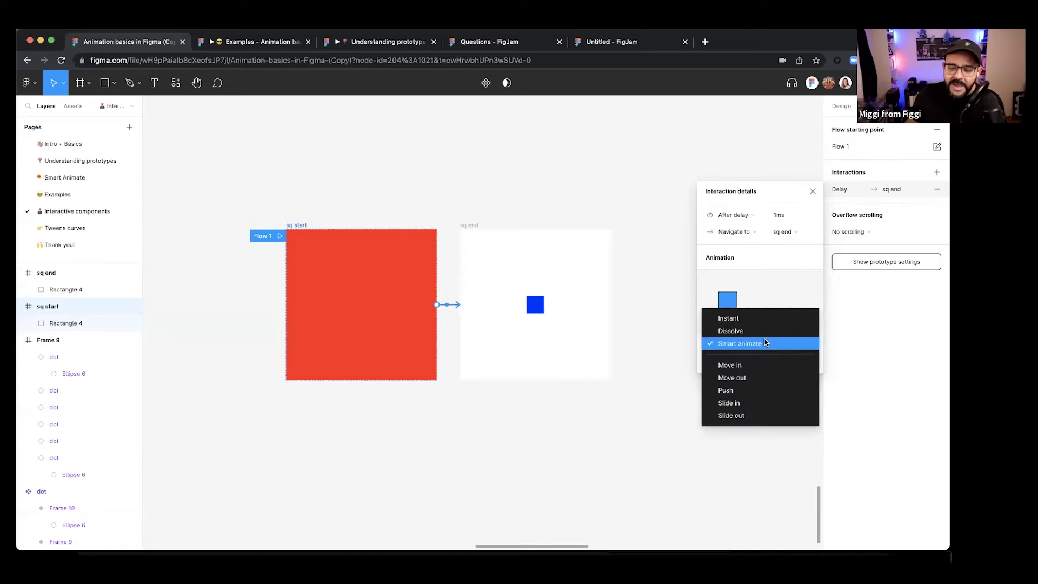
{"action": "left_click", "coordinate": [765, 343]}
{"action": "left_click", "coordinate": [747, 361]}
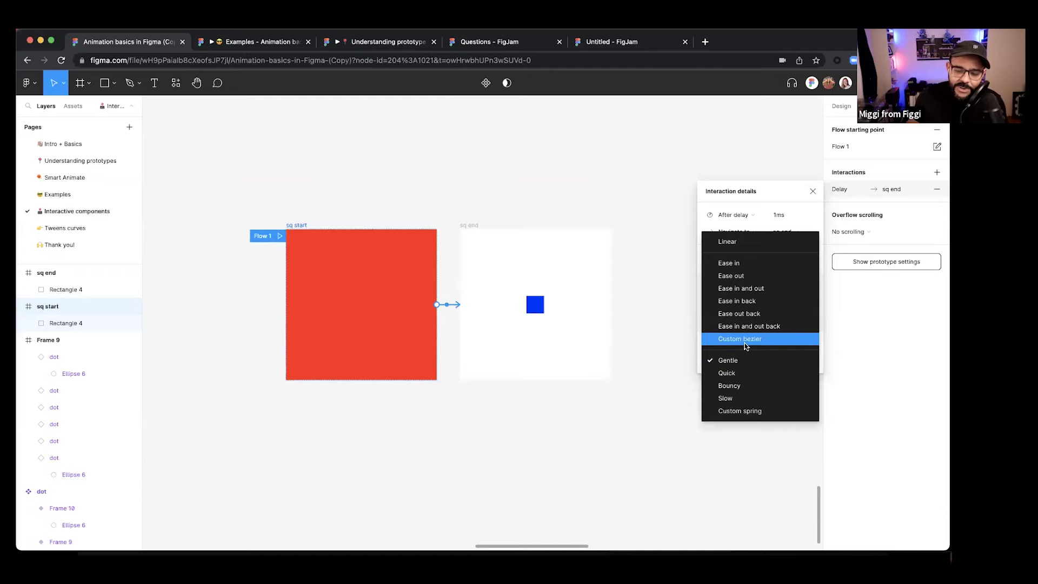
- Switch the easing to Custom bezier and drag the curve handles into an S-shape
{"action": "left_click", "coordinate": [742, 339]}
{"action": "scroll", "coordinate": [727, 394], "scroll_direction": "down", "scroll_amount": 2}
{"action": "left_click_drag", "start_coordinate": [735, 406], "coordinate": [786, 404]}
{"action": "left_click_drag", "start_coordinate": [764, 352], "coordinate": [735, 351]}
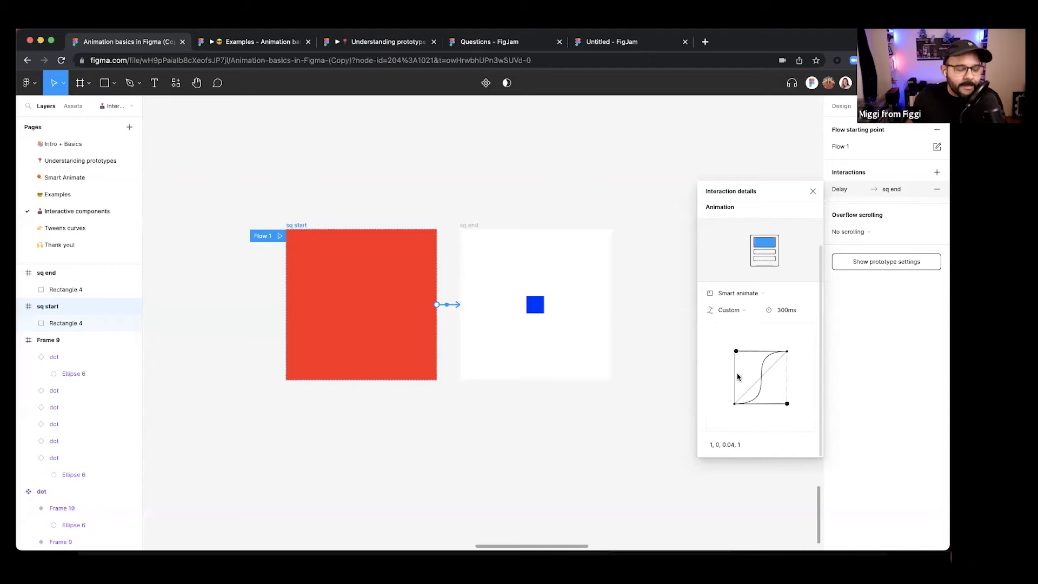
{"action": "left_click_drag", "start_coordinate": [785, 198], "coordinate": [715, 175]}
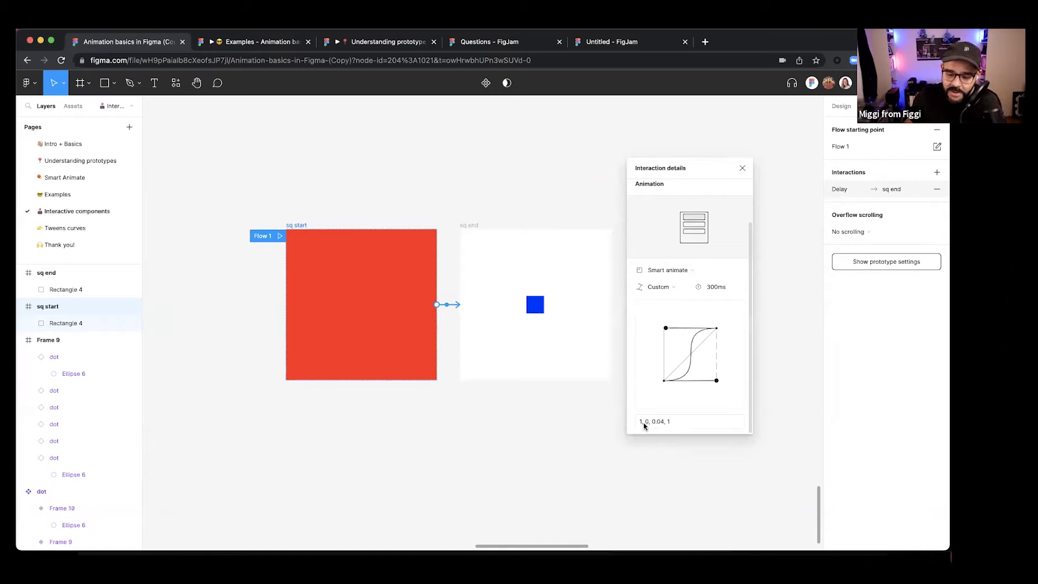
{"action": "mouse_move", "coordinate": [716, 380]}
{"action": "left_mouse_down"}
{"action": "mouse_move", "coordinate": [665, 340]}
{"action": "mouse_move", "coordinate": [697, 391]}
{"action": "mouse_move", "coordinate": [720, 382]}
{"action": "left_mouse_up"}
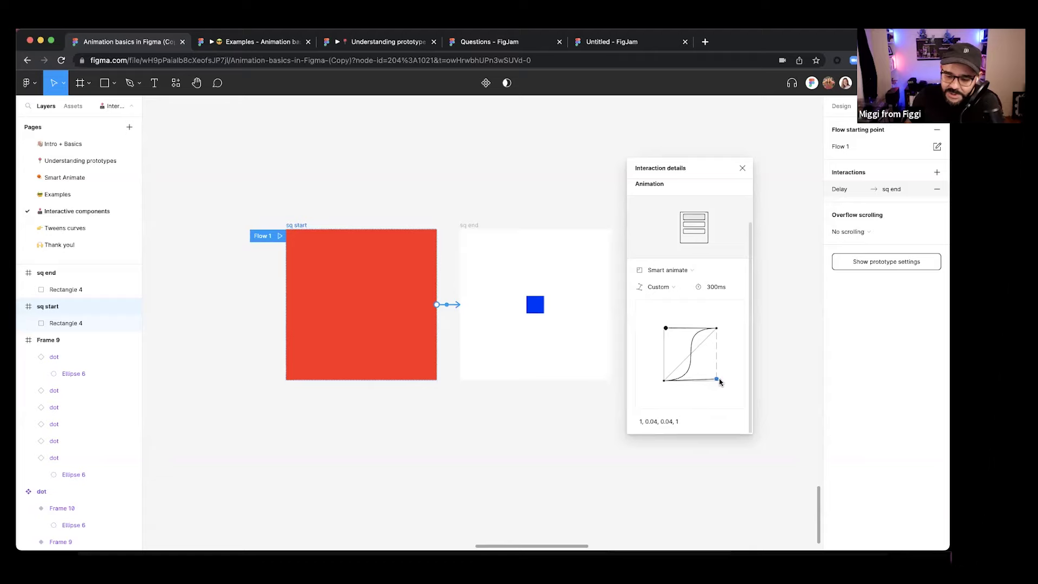
- Enter the bezier values numerically until the curve reads 0.8, 0, 0.2, 1
{"action": "left_click", "coordinate": [650, 424]}
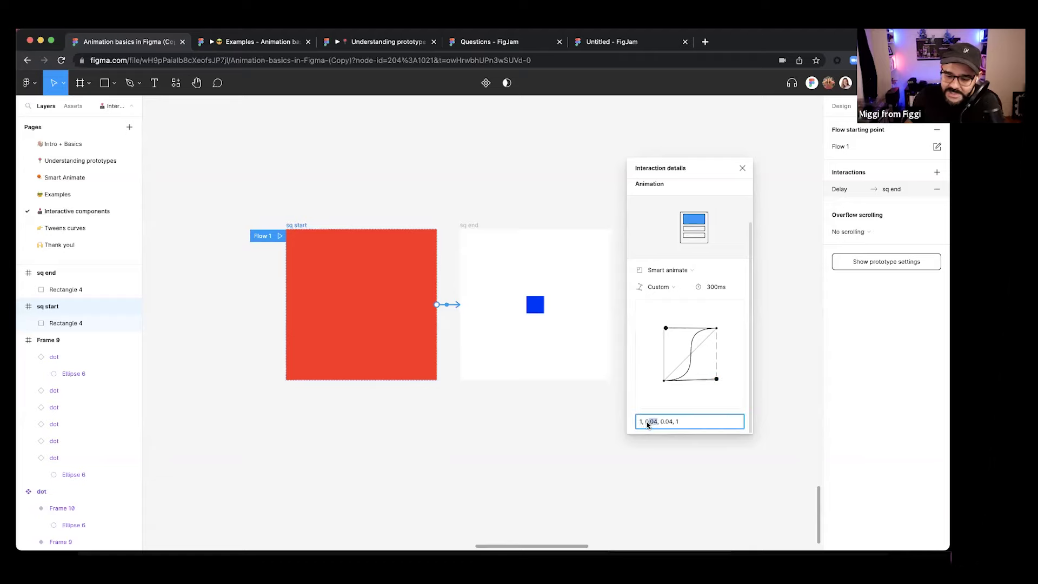
{"action": "key", "text": "Return"}
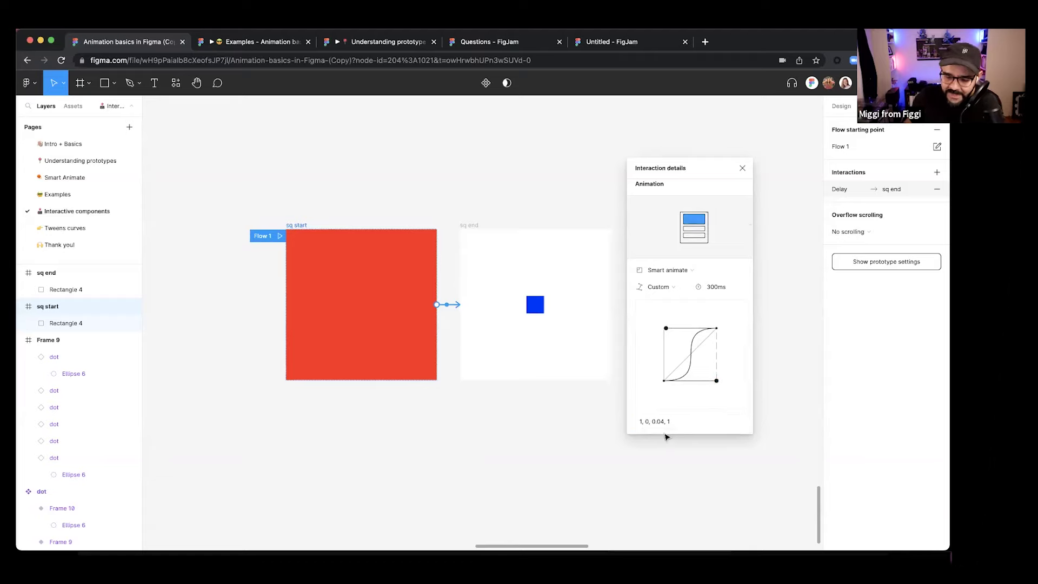
{"action": "left_click_drag", "start_coordinate": [665, 328], "coordinate": [672, 328]}
{"action": "left_click", "coordinate": [659, 426]}
{"action": "key", "text": "Return"}
{"action": "left_click", "coordinate": [650, 426]}
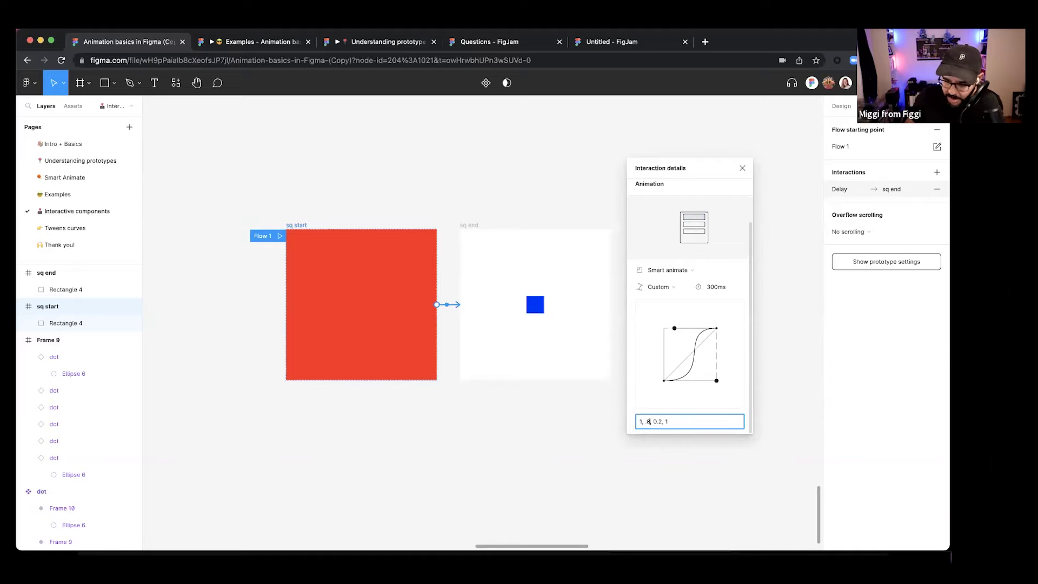
{"action": "key", "text": "Return"}
{"action": "left_click", "coordinate": [648, 426]}
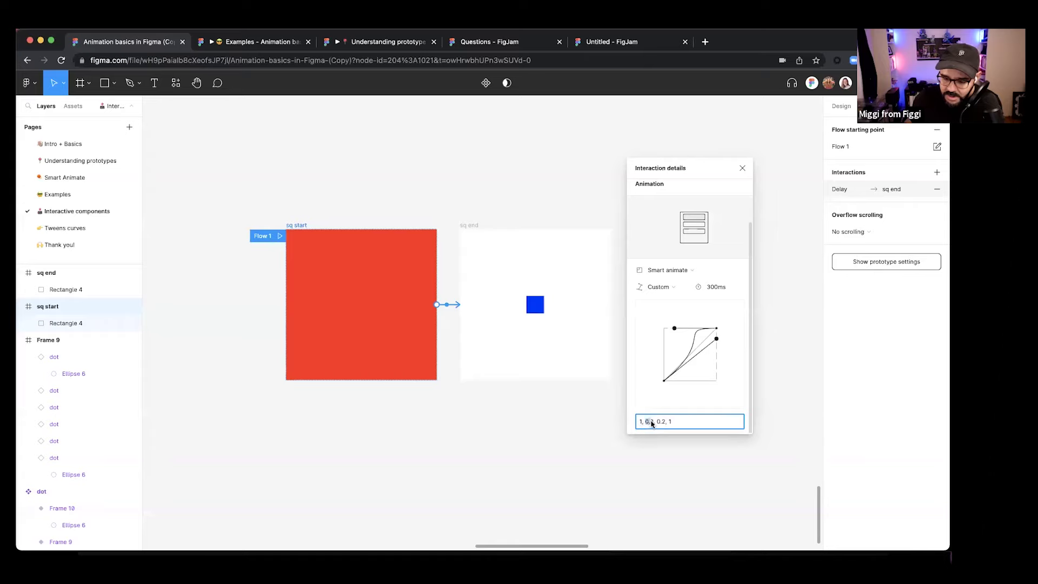
{"action": "type", "text": "0"}
{"action": "key", "text": "Return"}
{"action": "left_click", "coordinate": [640, 420]}
{"action": "type", "text": "0.8"}
{"action": "key", "text": "Return"}
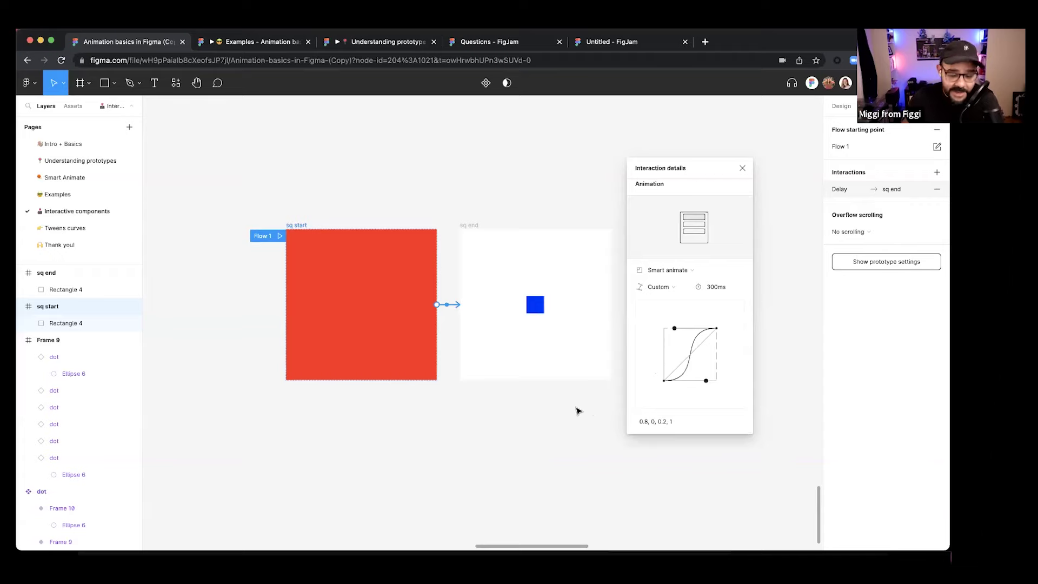
- Move sq end up and right and link it back to sq start on click
{"action": "left_click", "coordinate": [547, 425]}
{"action": "left_click_drag", "start_coordinate": [470, 225], "coordinate": [542, 175]}
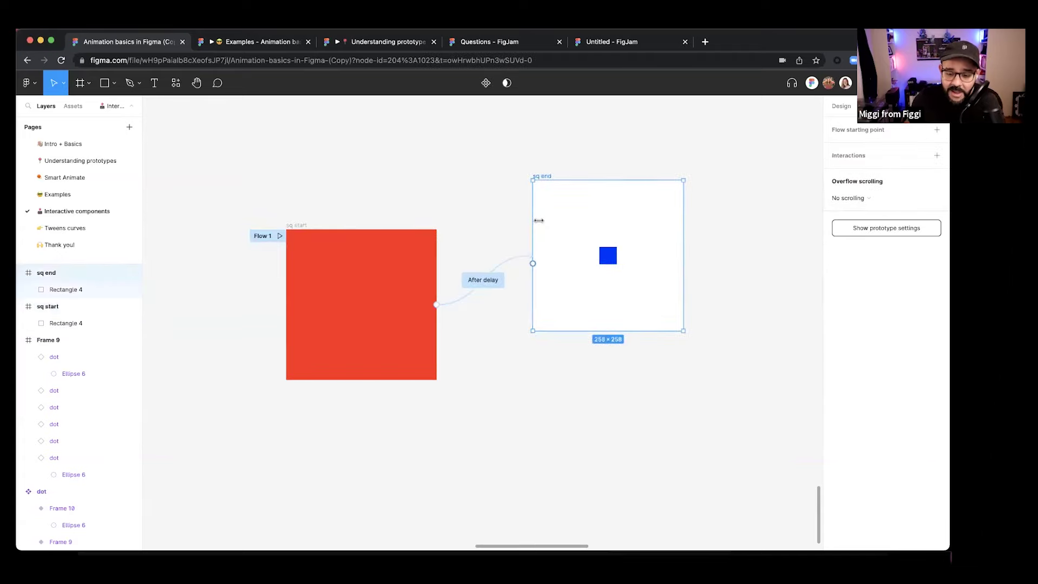
{"action": "left_click_drag", "start_coordinate": [532, 263], "coordinate": [423, 348]}
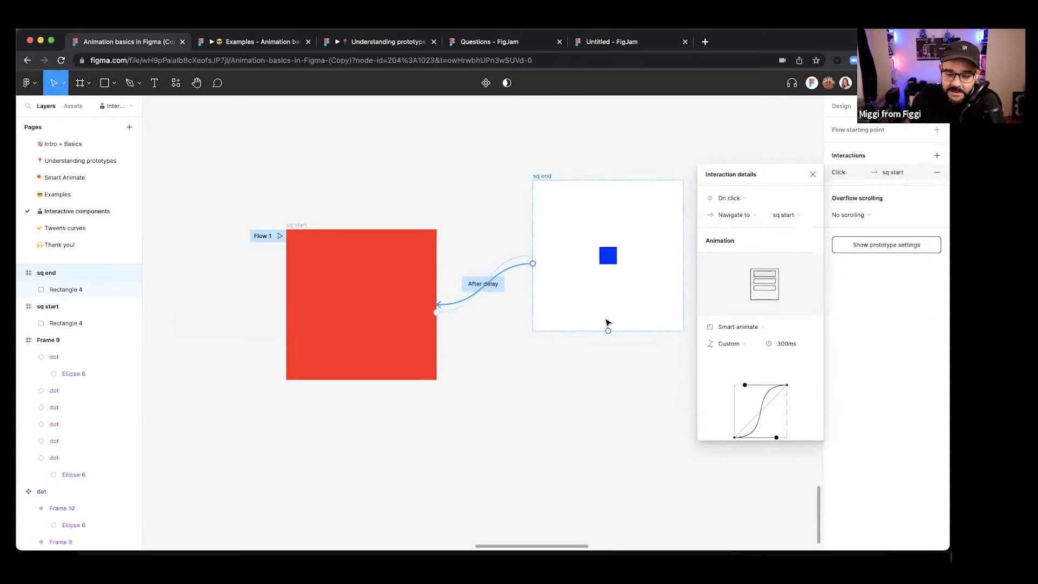
{"action": "scroll", "coordinate": [770, 337], "scroll_direction": "down", "scroll_amount": 2}
{"action": "left_click", "coordinate": [748, 428]}
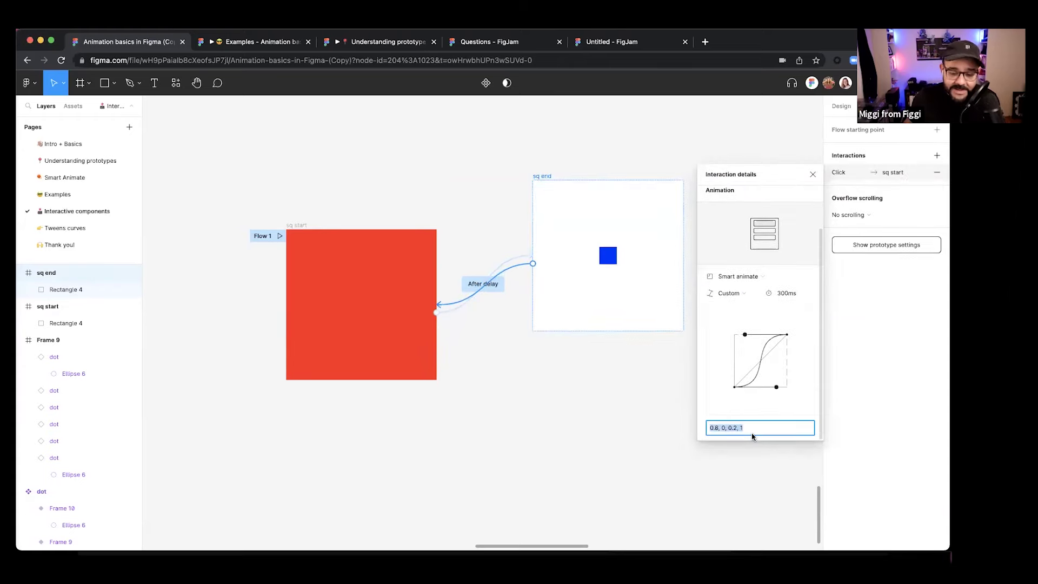
- Marquee-select both the sq start and sq end frames for the component set
{"action": "left_click", "coordinate": [600, 408]}
{"action": "scroll", "coordinate": [600, 407], "scroll_direction": "down", "scroll_amount": 3}
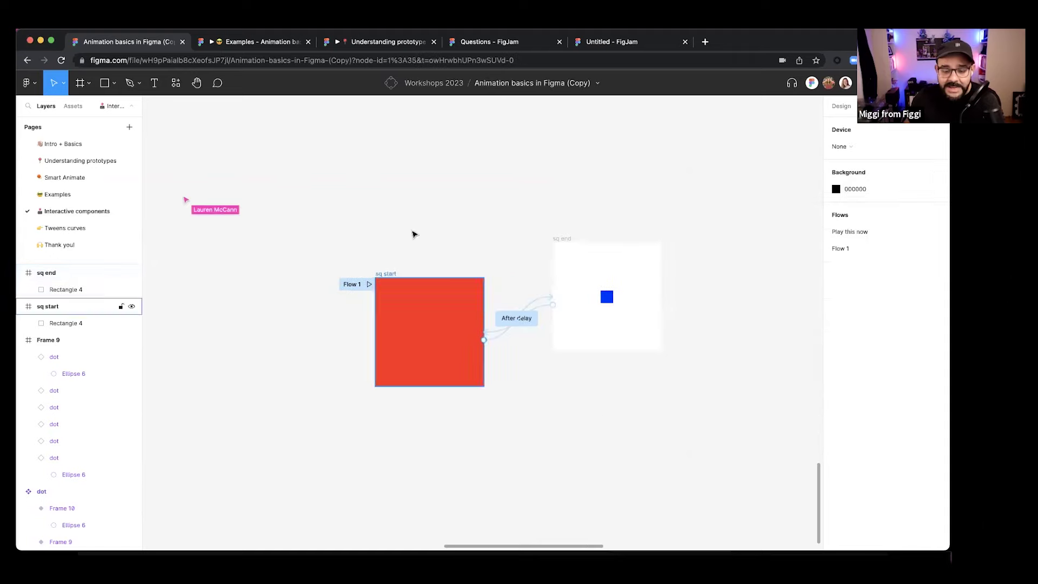
{"action": "left_click_drag", "start_coordinate": [306, 140], "coordinate": [727, 477]}
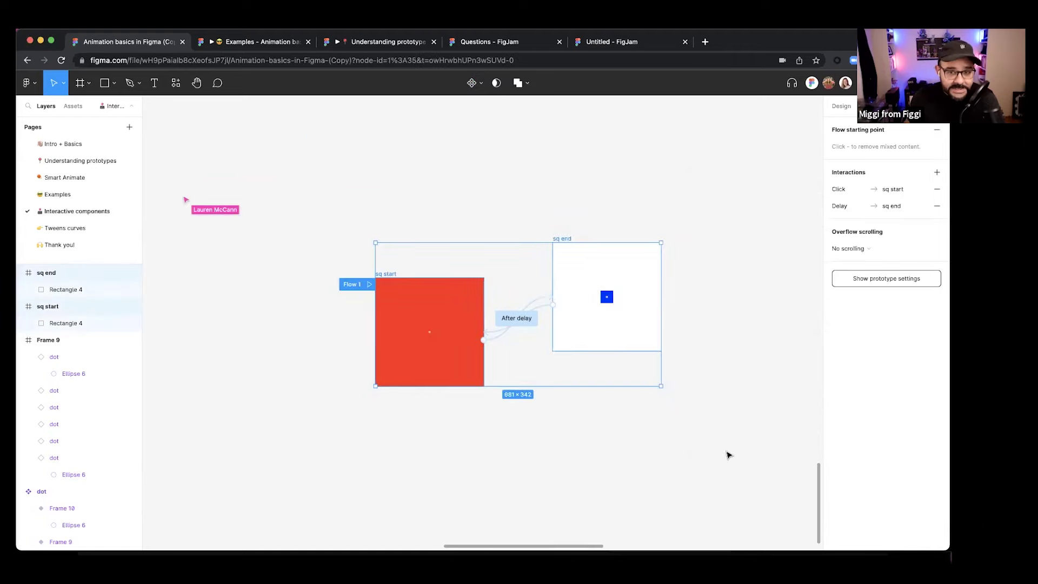
{"action": "left_click", "coordinate": [477, 84]}
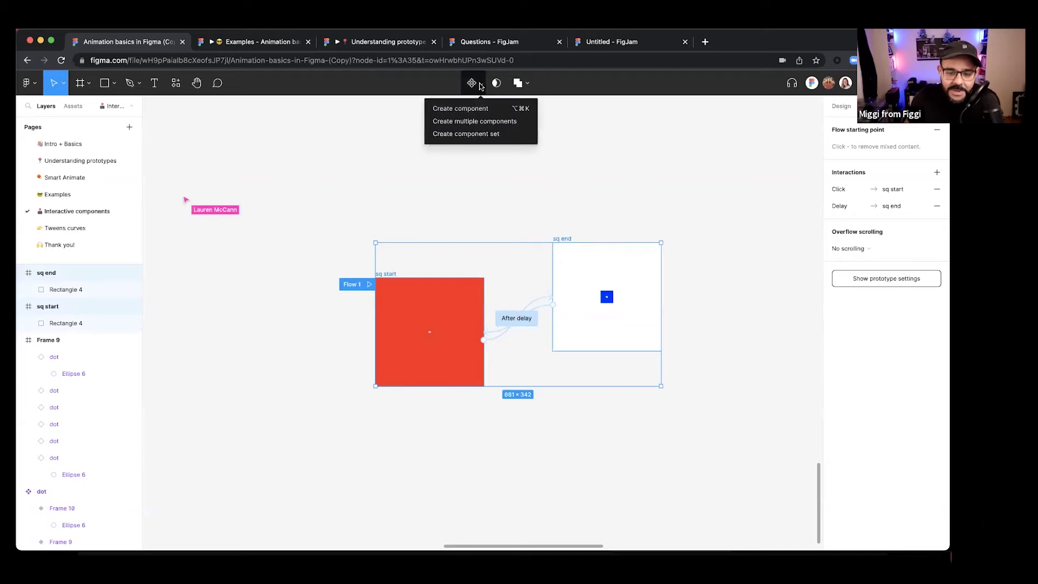
- Create a component set from sq start and sq end and rename it 'sq'
{"action": "left_click", "coordinate": [469, 134]}
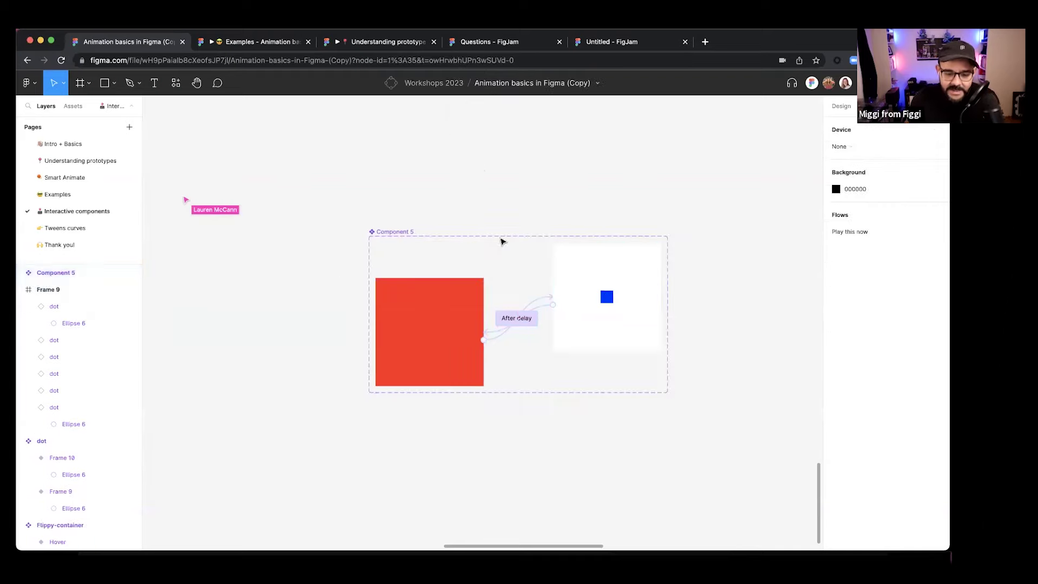
{"action": "double_click", "coordinate": [383, 231]}
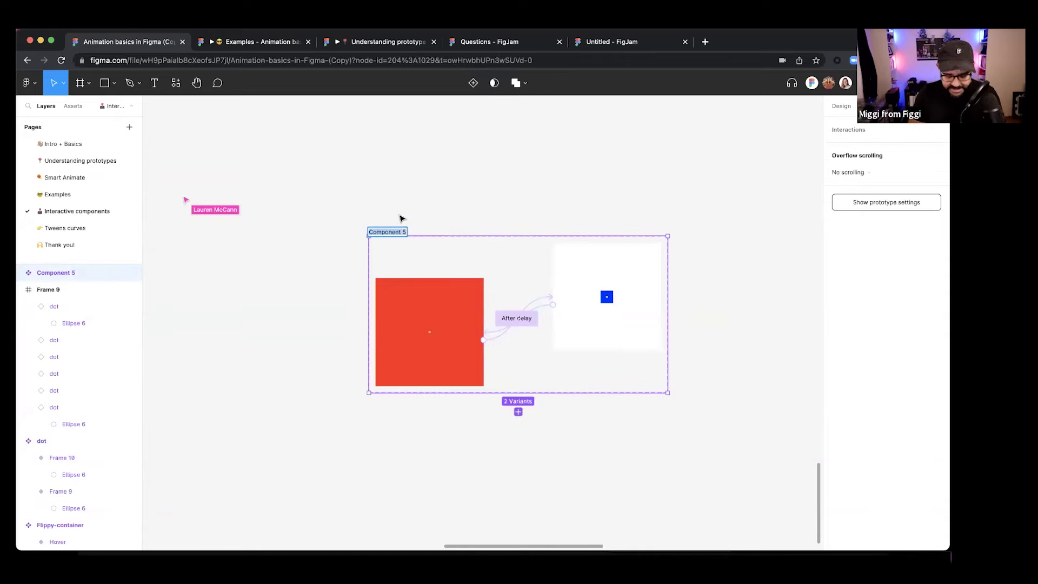
{"action": "type", "text": "sq"}
{"action": "key", "text": "Return"}
{"action": "key", "text": "Escape"}
{"action": "scroll", "coordinate": [514, 346], "scroll_direction": "up", "scroll_amount": 5}
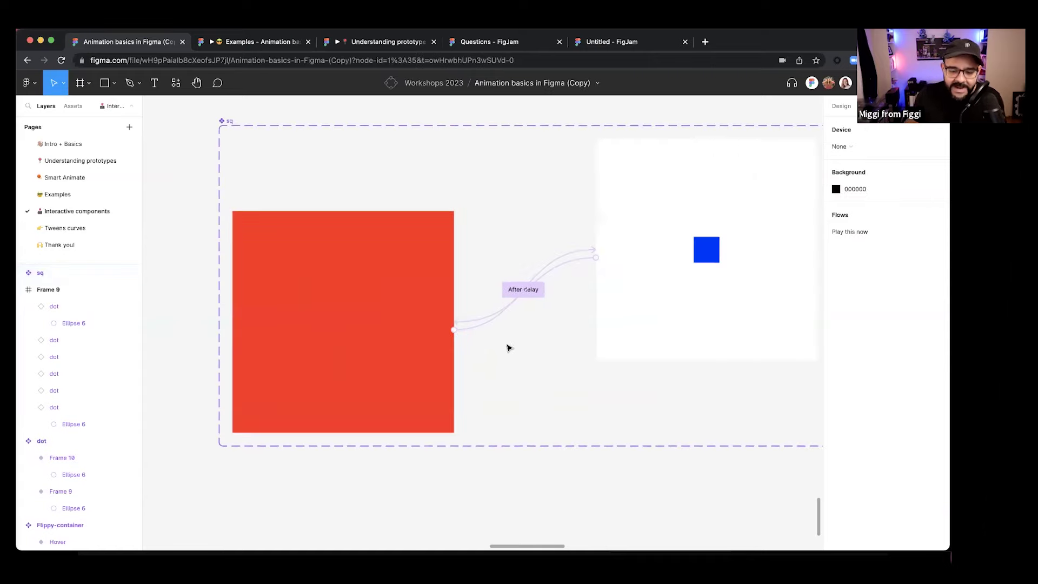
{"action": "left_click", "coordinate": [471, 333]}
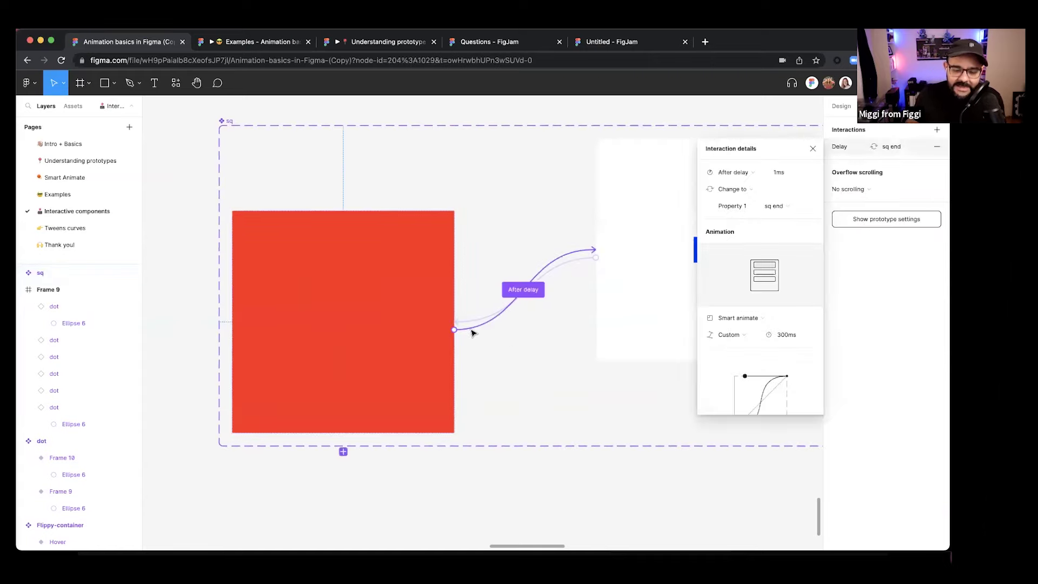
- Set the forward connection's trigger to While hovering
{"action": "left_click", "coordinate": [738, 172]}
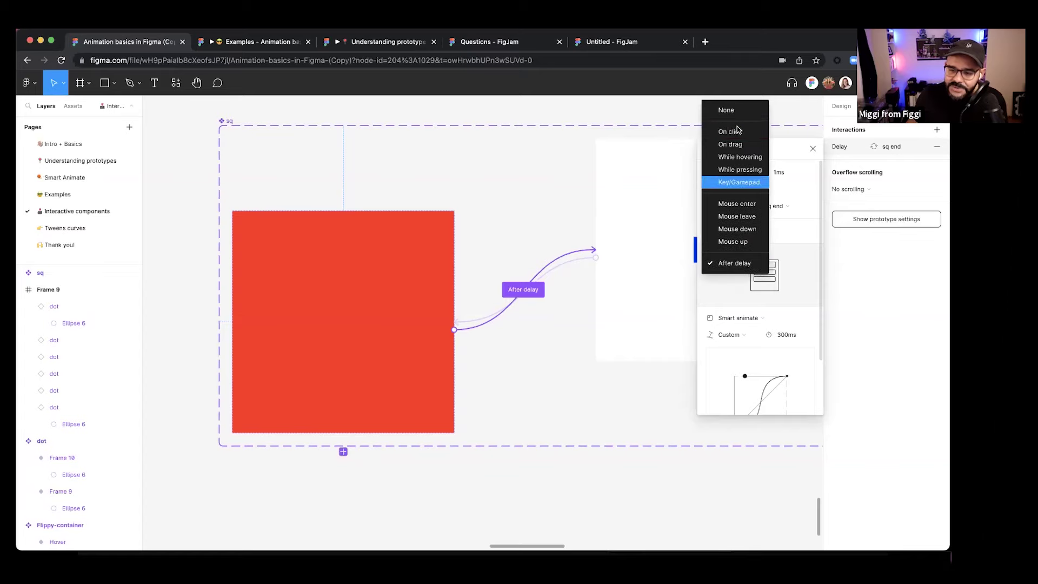
{"action": "left_click", "coordinate": [730, 158]}
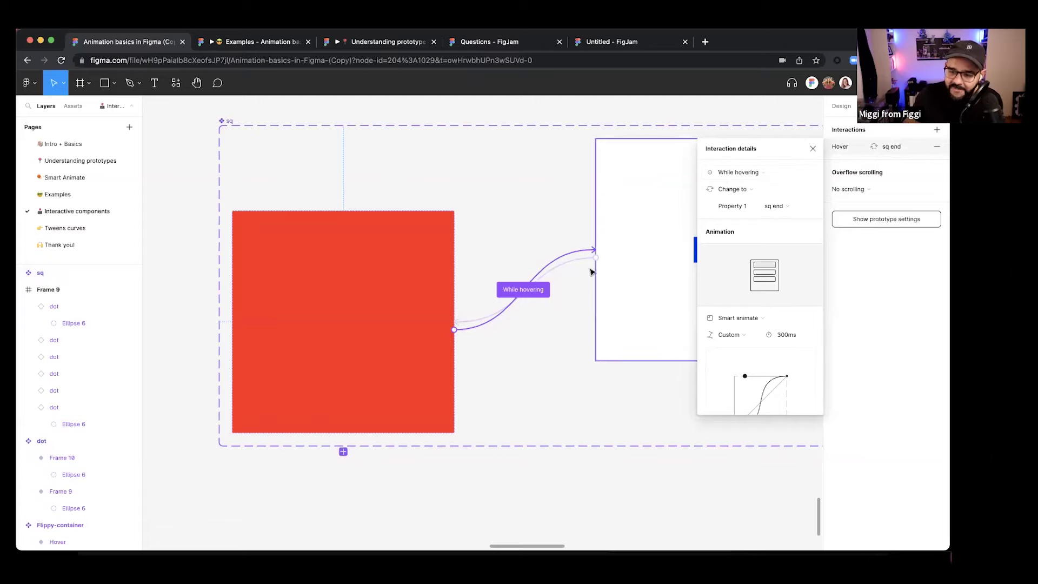
{"action": "left_click", "coordinate": [481, 316]}
- Set the return connection's trigger to After delay with a 1000ms delay
{"action": "left_click", "coordinate": [477, 321]}
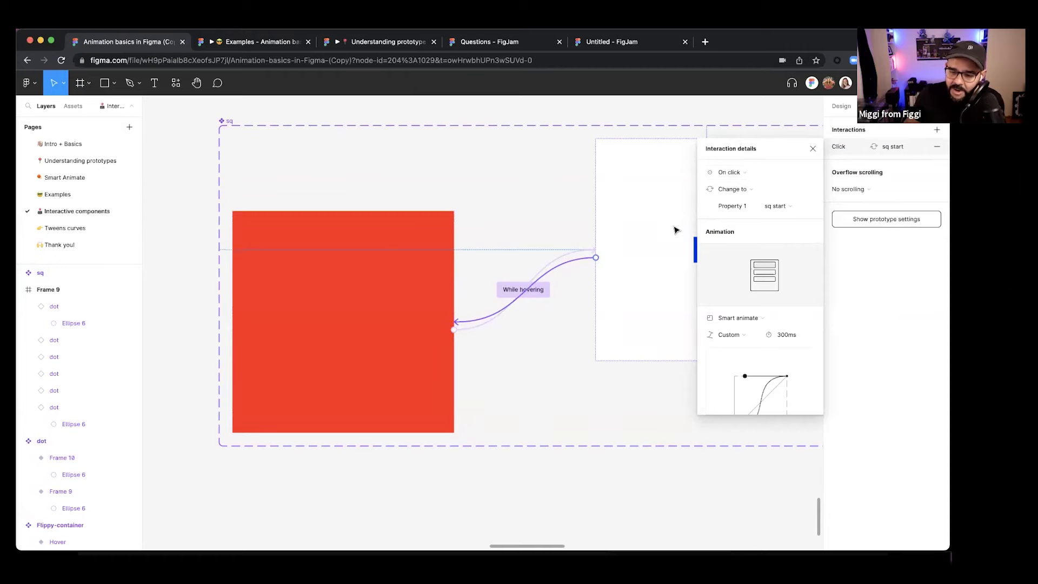
{"action": "left_click", "coordinate": [733, 171]}
{"action": "left_click", "coordinate": [740, 304]}
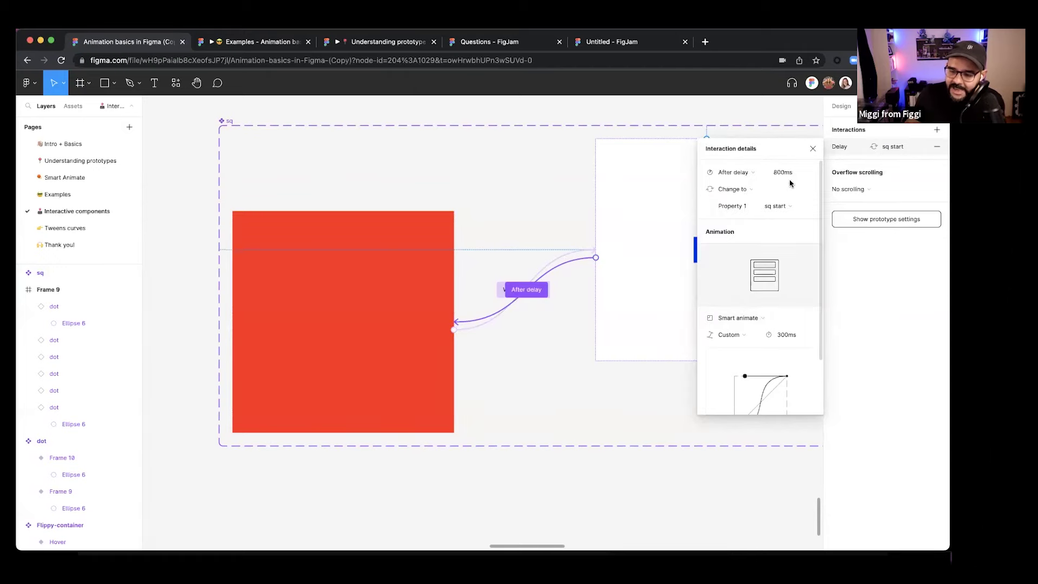
{"action": "left_click", "coordinate": [792, 172]}
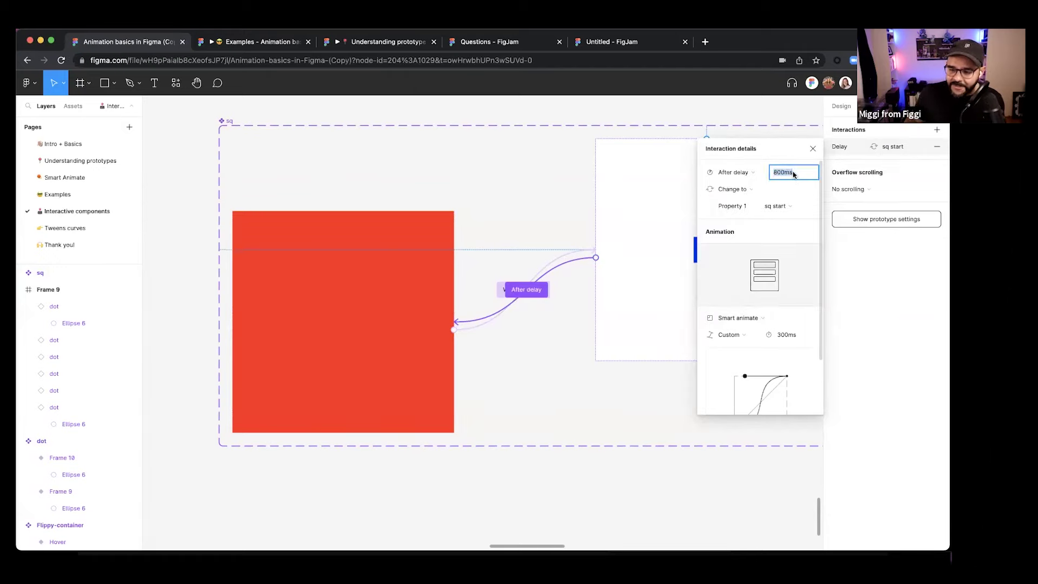
{"action": "type", "text": "1000ms"}
{"action": "key", "text": "Return"}
- Draw a large new Frame 10 and paste the sq component instance into it
{"action": "left_click", "coordinate": [561, 332]}
{"action": "scroll", "coordinate": [566, 324], "scroll_direction": "down", "scroll_amount": 6}
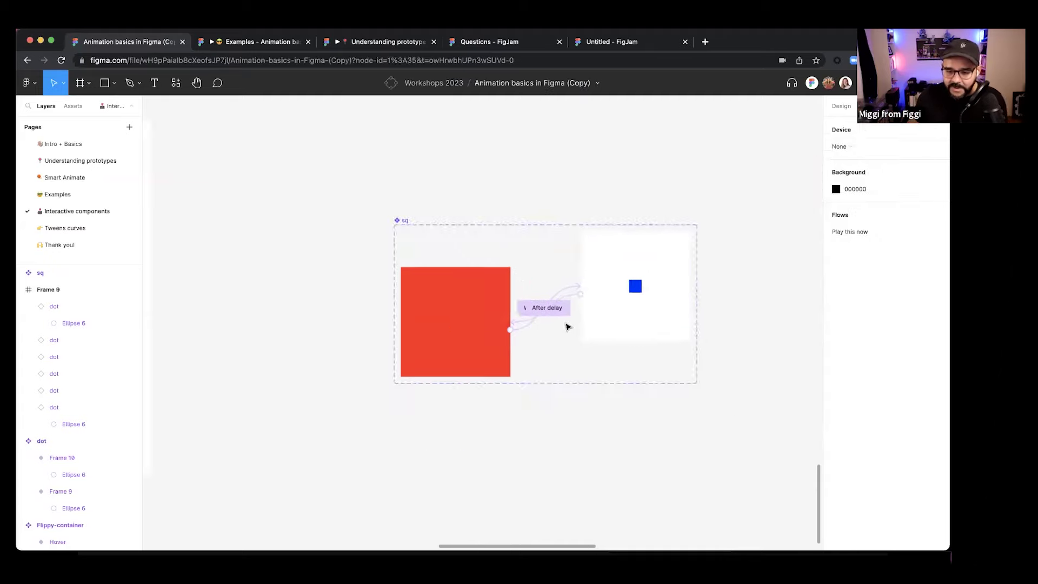
{"action": "scroll", "coordinate": [648, 322], "scroll_direction": "up", "scroll_amount": 3}
{"action": "key", "text": "f"}
{"action": "left_click_drag", "start_coordinate": [452, 188], "coordinate": [757, 467]}
{"action": "left_click", "coordinate": [320, 398]}
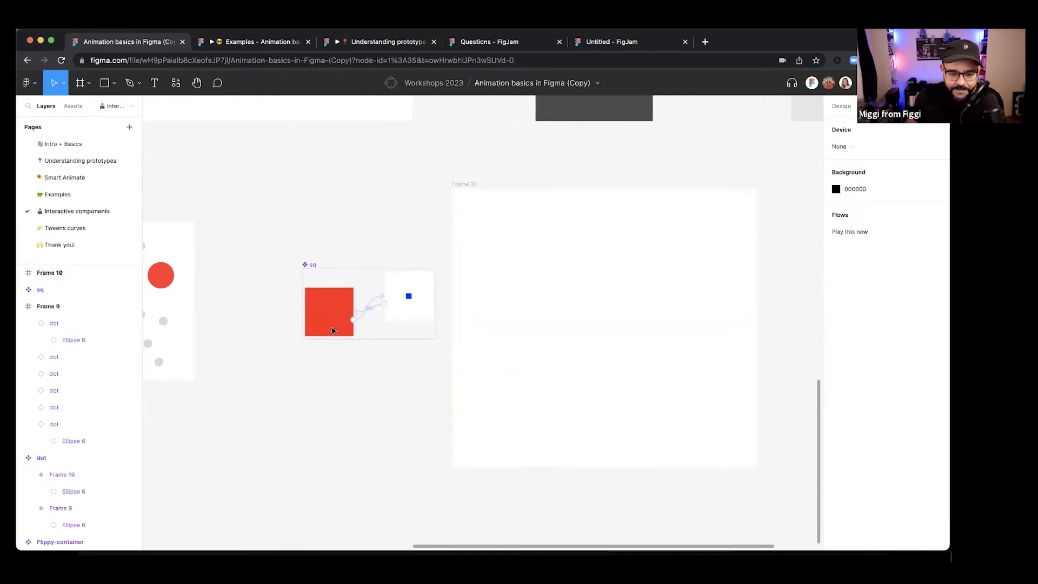
{"action": "left_click", "coordinate": [333, 329]}
{"action": "left_click", "coordinate": [316, 412]}
{"action": "left_click", "coordinate": [463, 196]}
{"action": "key", "text": "ctrl+v"}
- Duplicate the red square into a six-square top row and narrow Frame 10 to fit
{"action": "left_click", "coordinate": [508, 295]}
{"action": "left_click", "coordinate": [485, 218]}
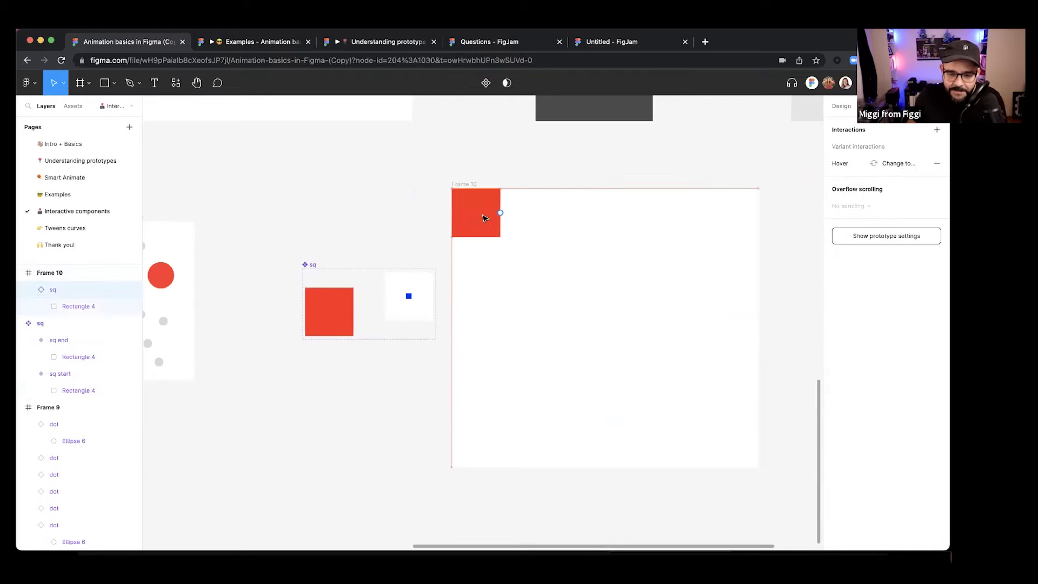
{"action": "left_click", "coordinate": [475, 234]}
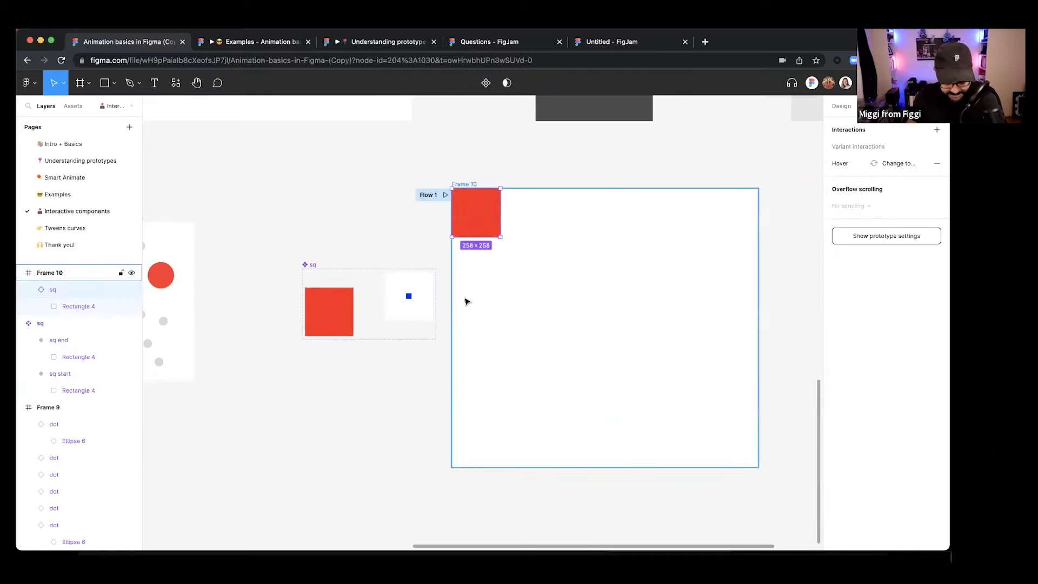
{"action": "key", "text": "ctrl+d"}
{"action": "left_click_drag", "start_coordinate": [469, 229], "coordinate": [562, 227]}
{"action": "key", "text": "super+d"}
{"action": "key", "text": "super+d"}
{"action": "key", "text": "super+d"}
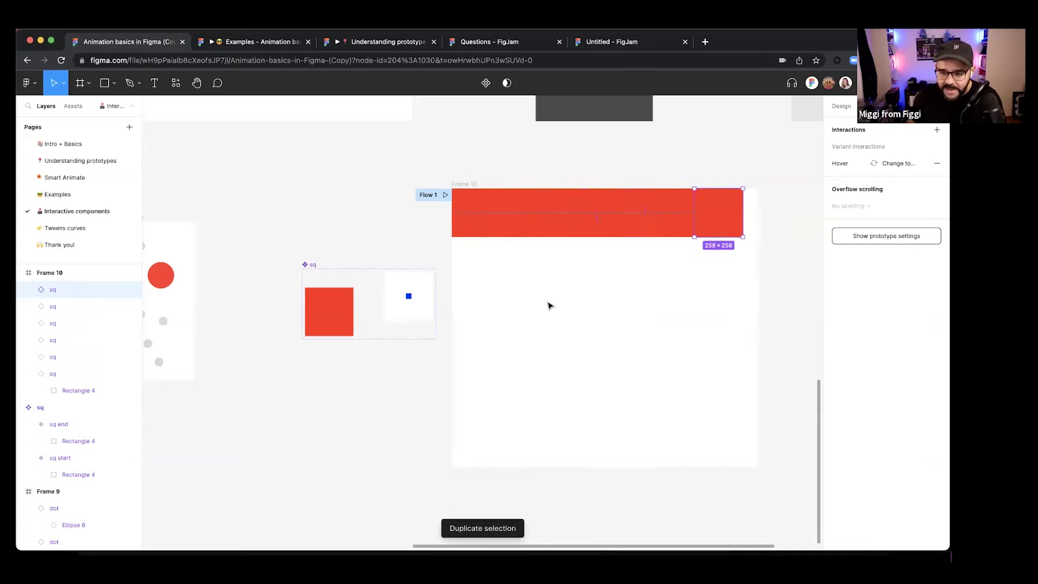
{"action": "left_click", "coordinate": [471, 179]}
{"action": "left_click", "coordinate": [468, 184]}
{"action": "left_click_drag", "start_coordinate": [755, 264], "coordinate": [741, 264]}
- Duplicate the row down into a 6×6 grid, fit Frame 10 to 1548×1483, and play Flow 1
{"action": "left_click_drag", "start_coordinate": [479, 257], "coordinate": [733, 220]}
{"action": "left_click_drag", "start_coordinate": [494, 220], "coordinate": [496, 269]}
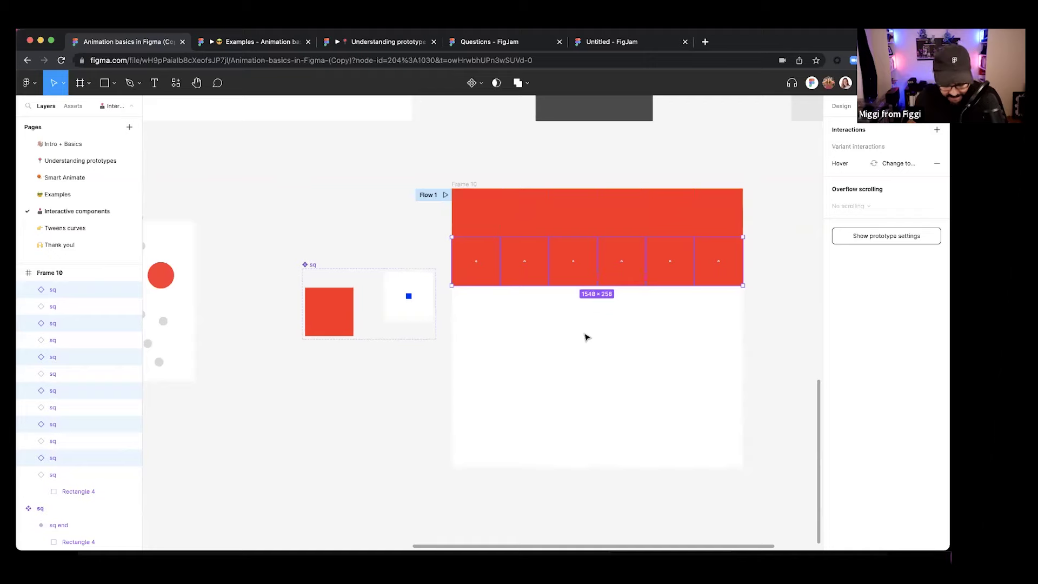
{"action": "key", "text": "super+d"}
{"action": "key", "text": "super+d"}
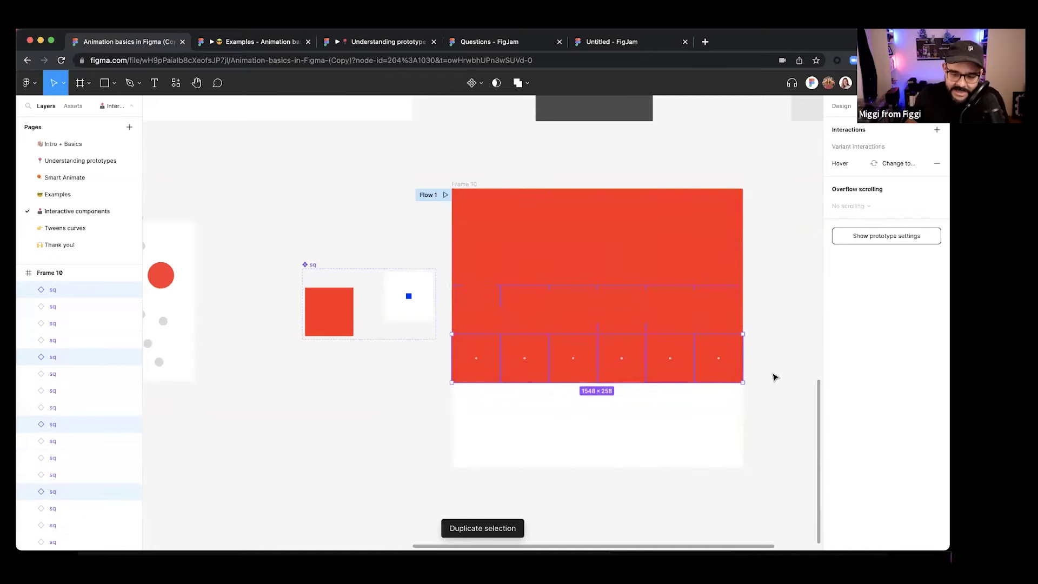
{"action": "key", "text": "super+d"}
{"action": "key", "text": "super+d"}
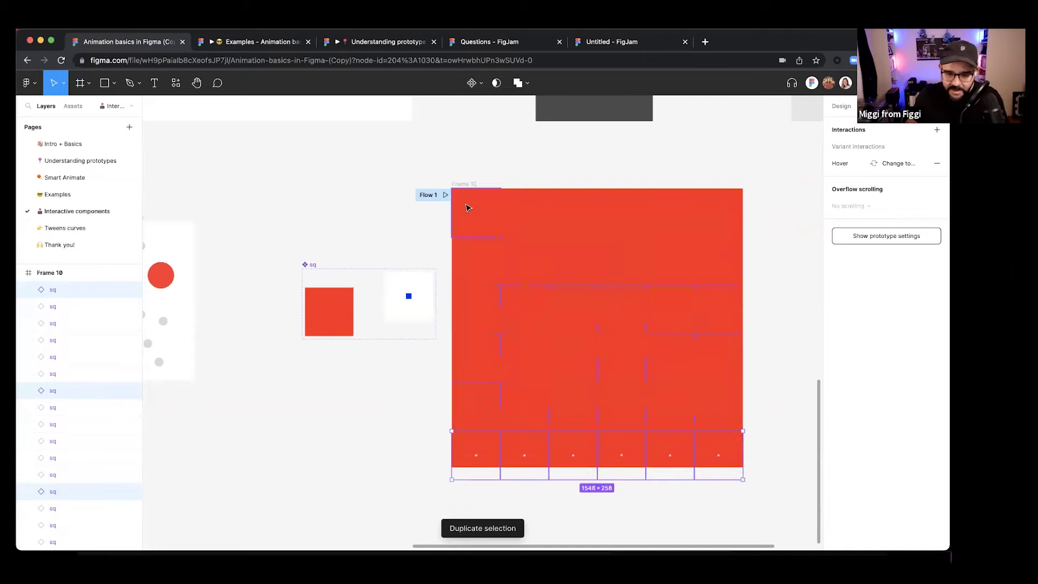
{"action": "left_click", "coordinate": [464, 184]}
{"action": "scroll", "coordinate": [531, 246], "scroll_direction": "down", "scroll_amount": 5}
{"action": "left_click_drag", "start_coordinate": [533, 411], "coordinate": [532, 421]}
{"action": "left_click", "coordinate": [538, 442]}
{"action": "scroll", "coordinate": [537, 442], "scroll_direction": "up", "scroll_amount": 5}
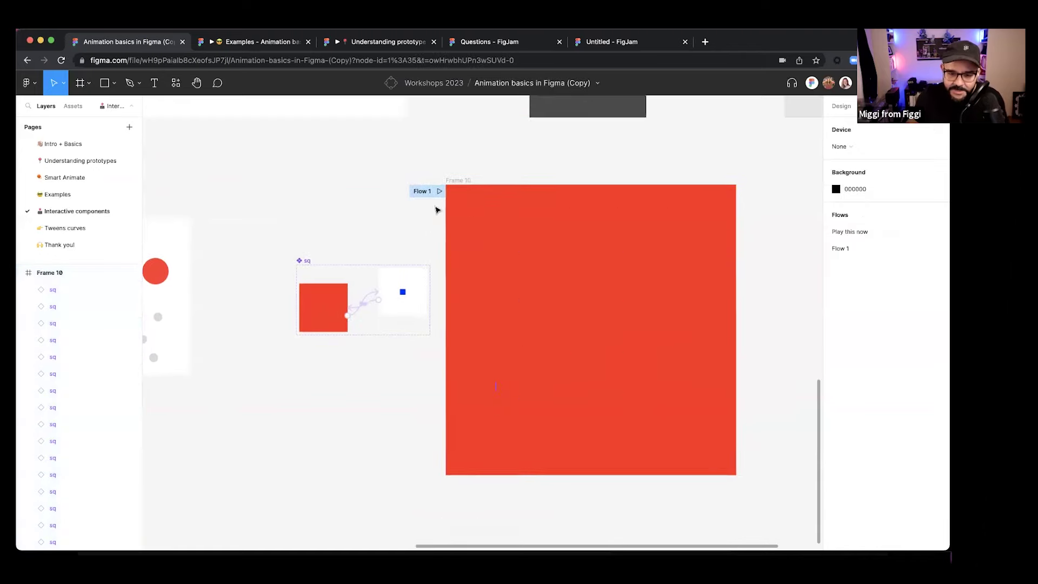
{"action": "left_click", "coordinate": [439, 191]}
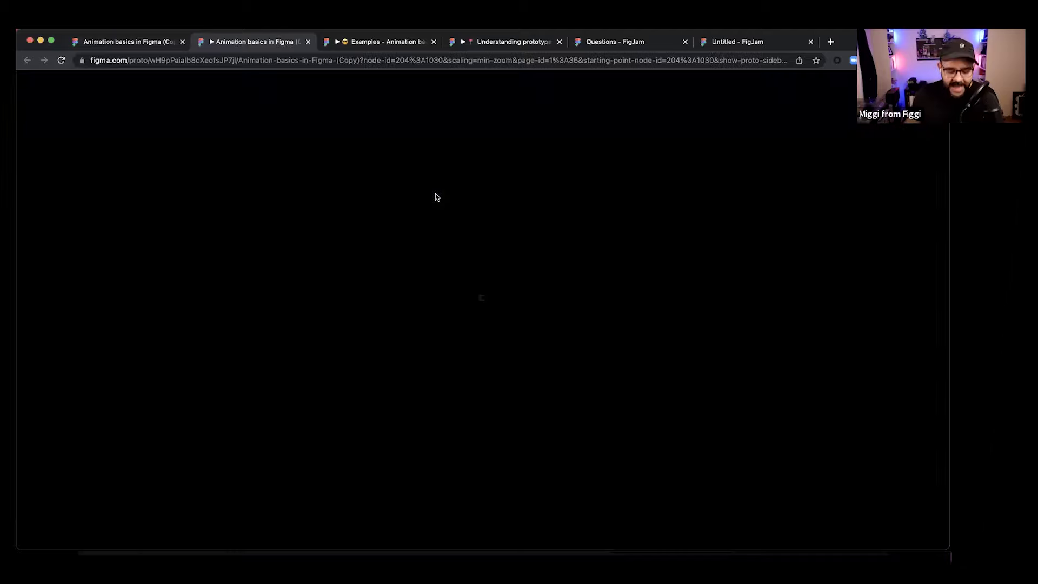
- Cycle the prototype zoom to actual size, test the hover squares, then close the preview
{"action": "key", "text": "z"}
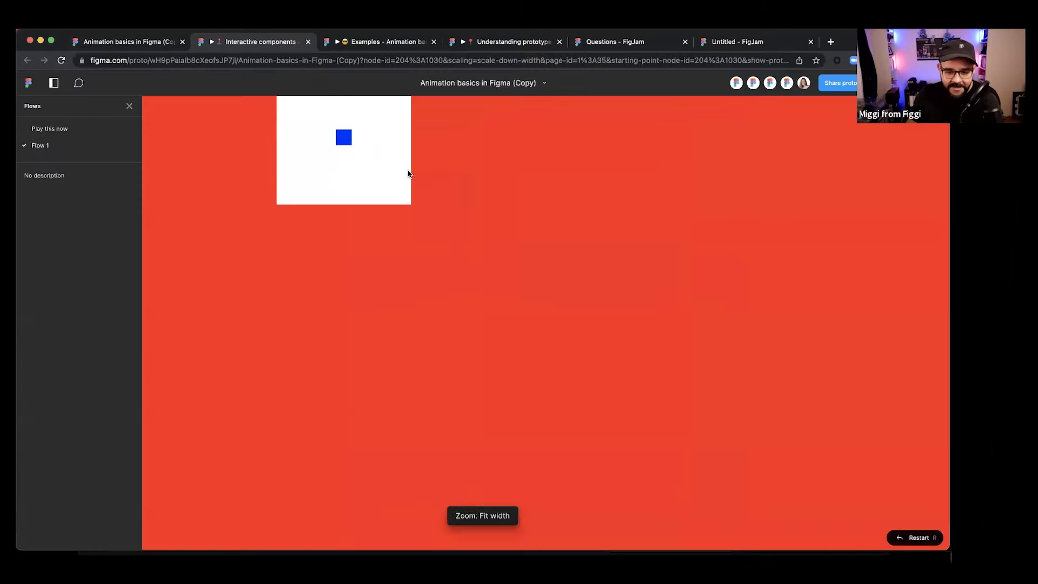
{"action": "key", "text": "z"}
{"action": "key", "text": "z"}
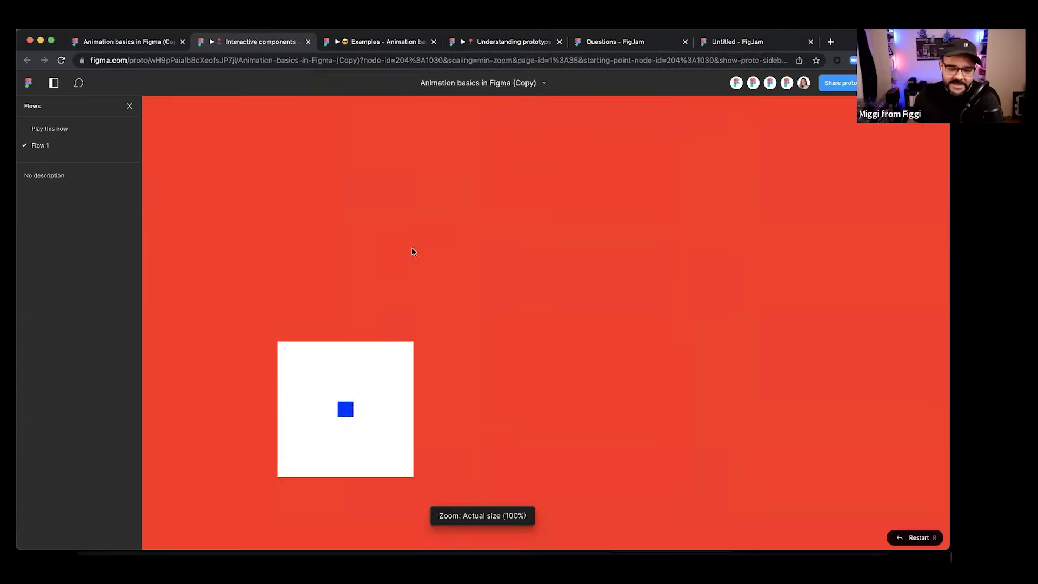
{"action": "key", "text": "z"}
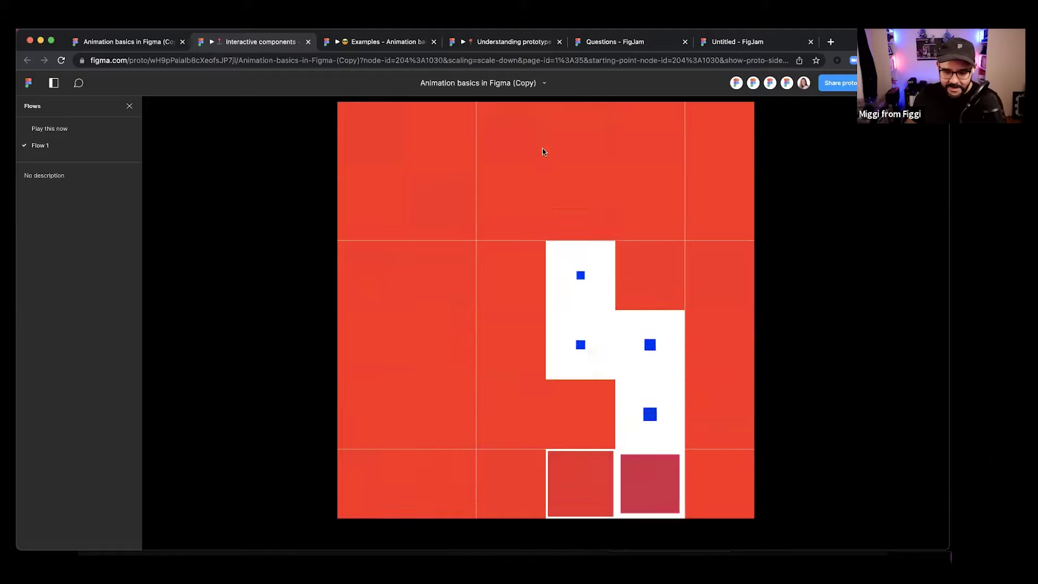
{"action": "key", "text": "super+w"}
- Open the Tweens curves page and advance from Tweens! through Linear to the Ease in slide
{"action": "left_click", "coordinate": [359, 206]}
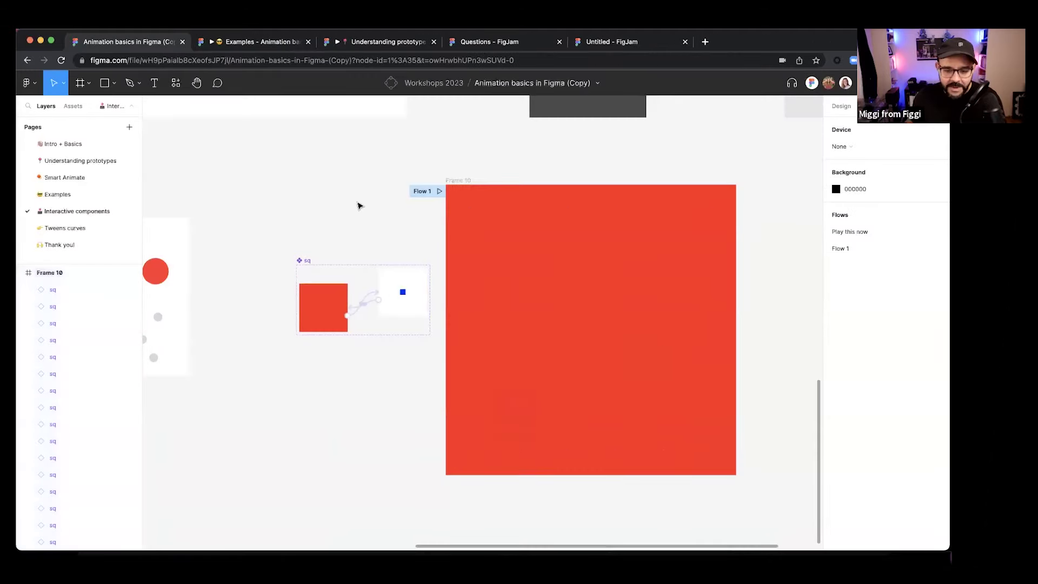
{"action": "left_click", "coordinate": [135, 227]}
{"action": "scroll", "coordinate": [283, 283], "scroll_direction": "up", "scroll_amount": 10}
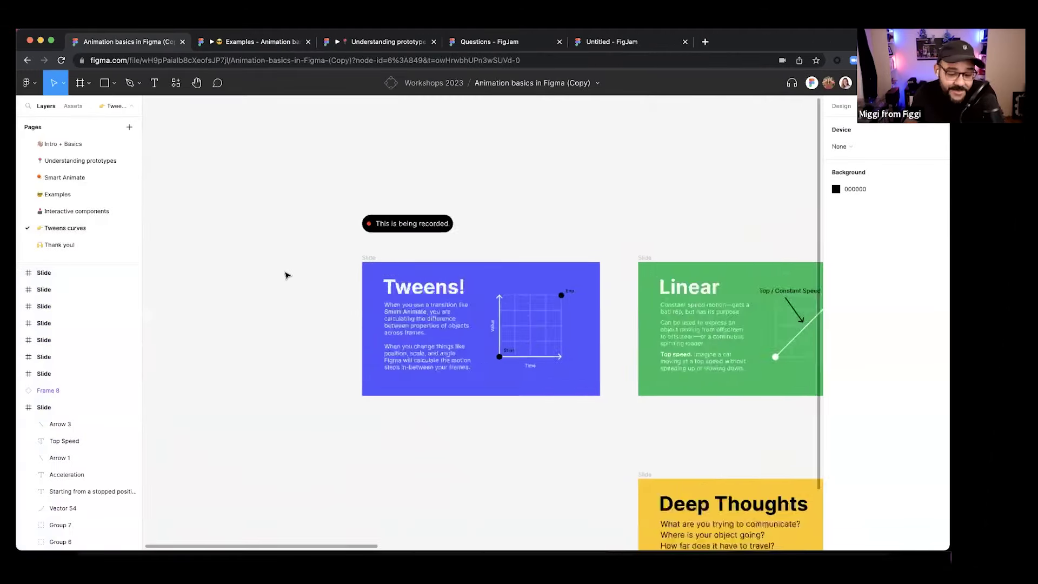
{"action": "scroll", "coordinate": [308, 282], "scroll_direction": "right", "scroll_amount": 5}
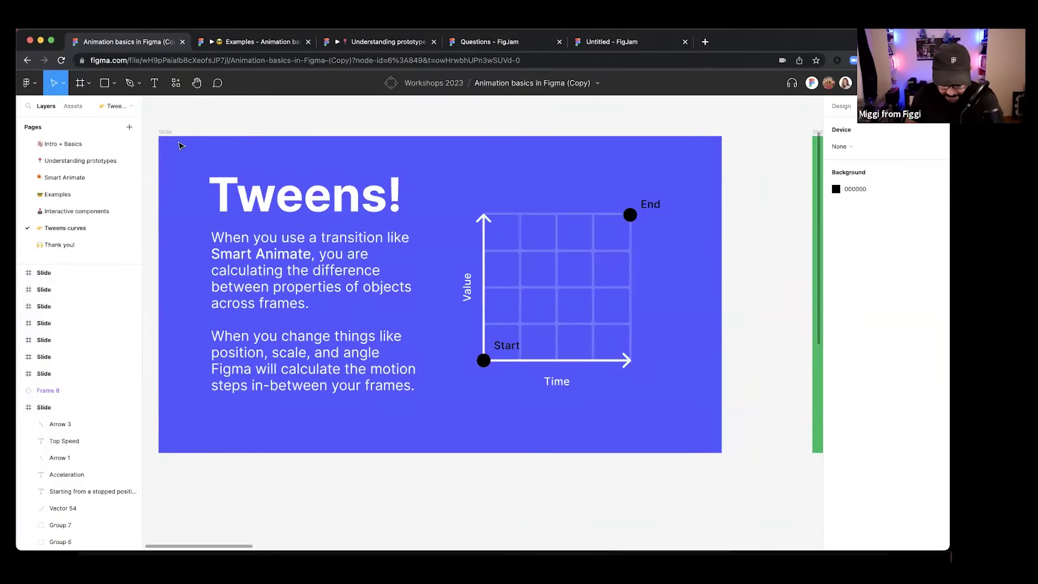
{"action": "key", "text": "n"}
{"action": "key", "text": "n"}
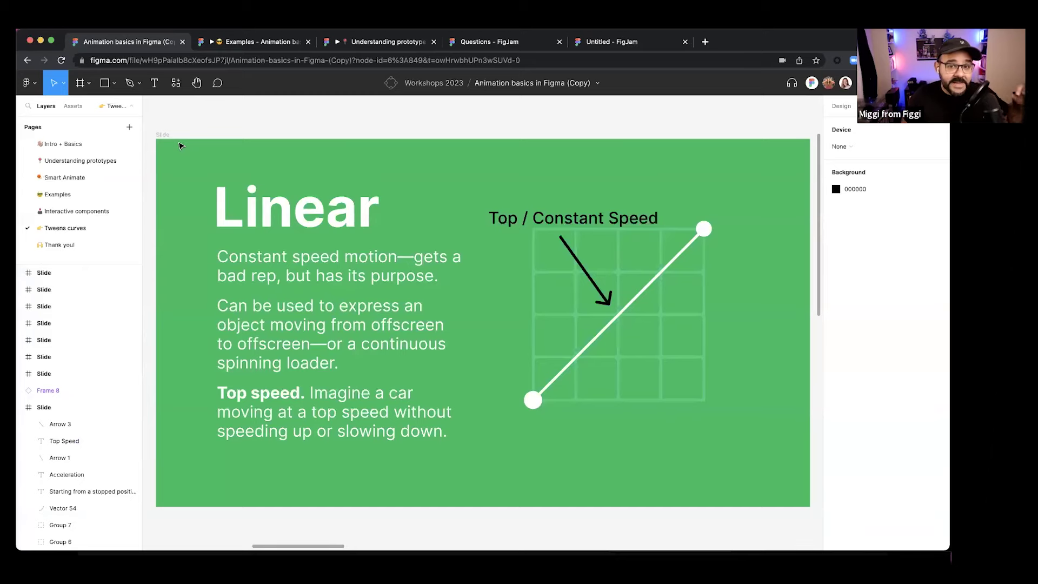
{"action": "key", "text": "n"}
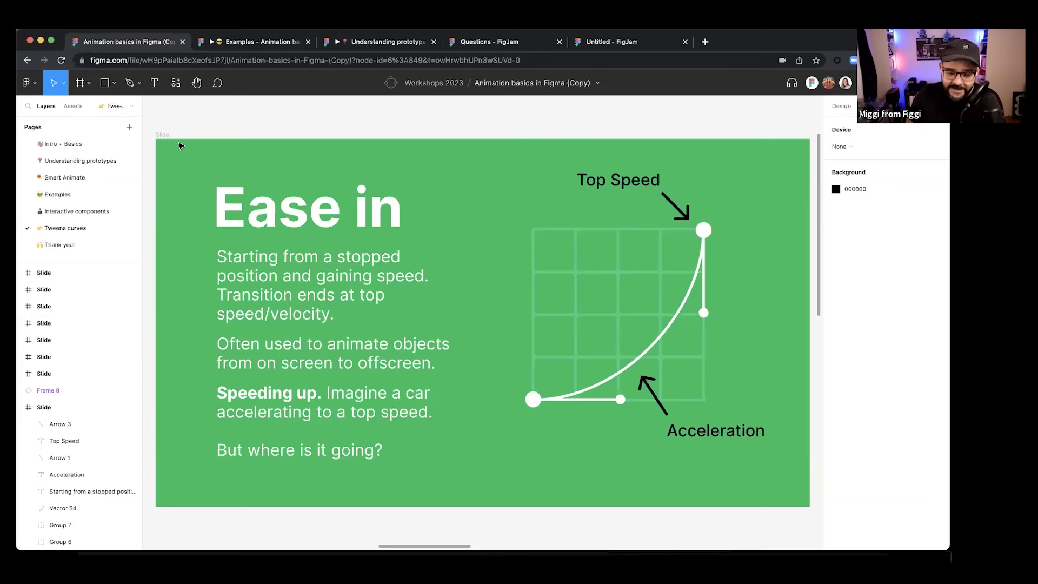
- Step through the Ease out and Ease in out slides to reach Ease back
{"action": "key", "text": "n"}
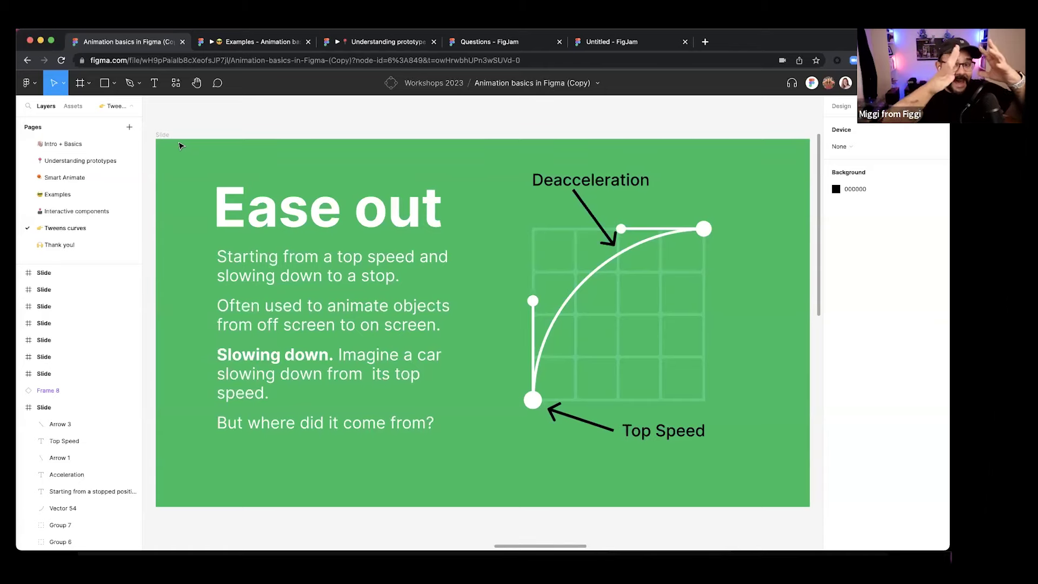
{"action": "key", "text": "n"}
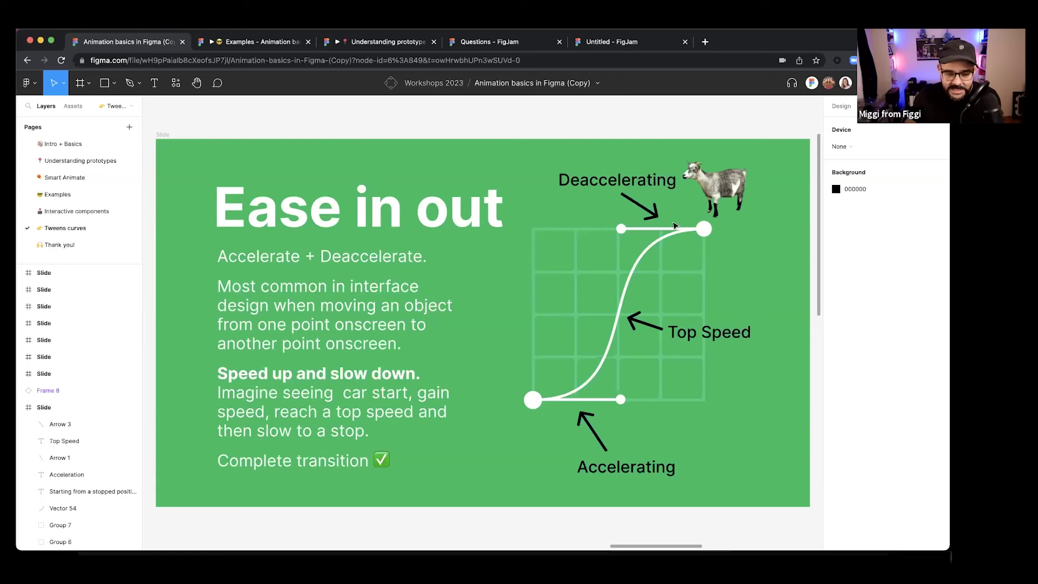
{"action": "key", "text": "n"}
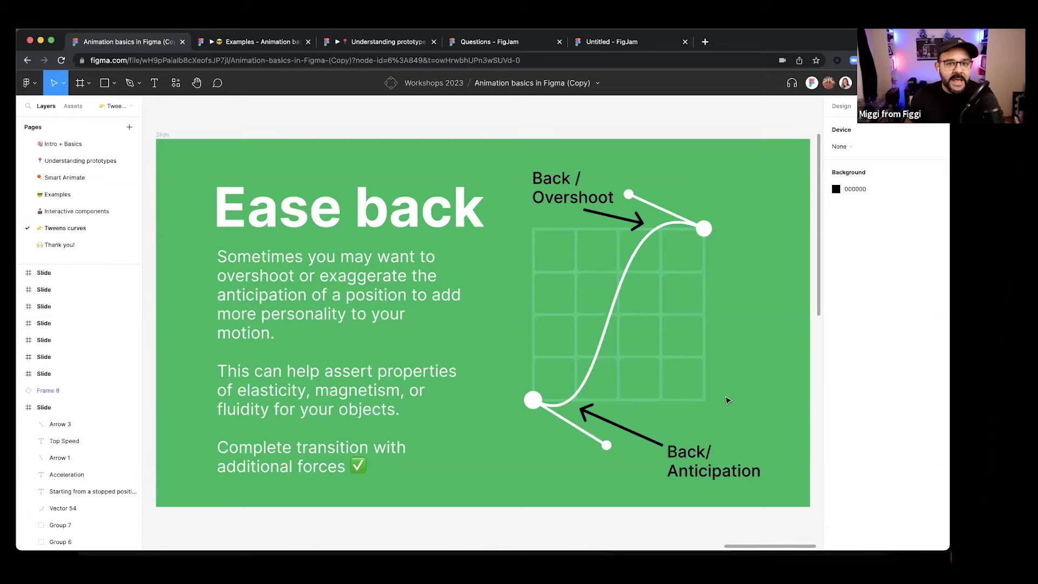
- Advance to Deep Thoughts and the early-prototyping advice slide, then wrap back to Tweens!
{"action": "key", "text": "n"}
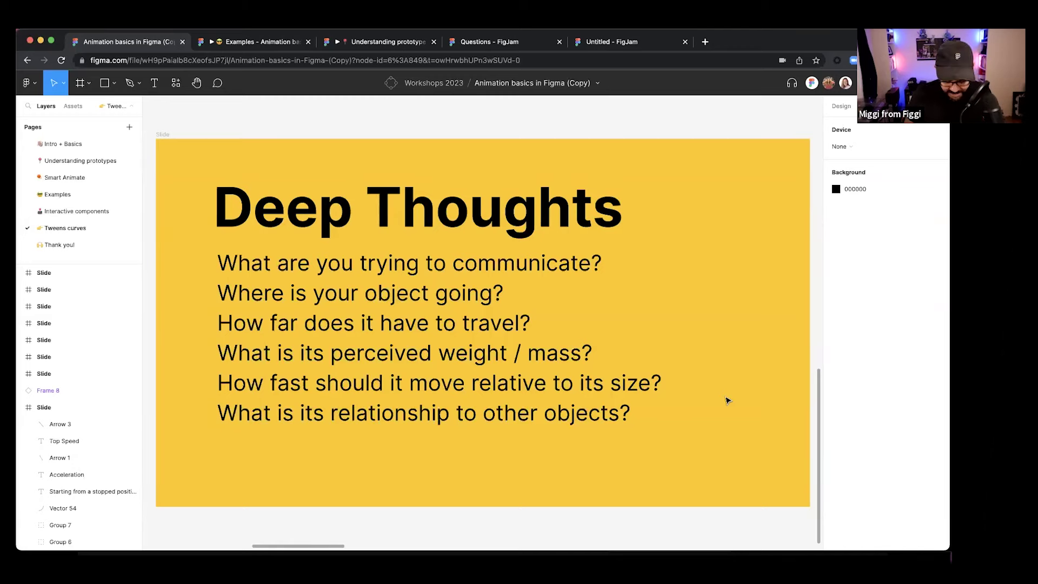
{"action": "key", "text": "n"}
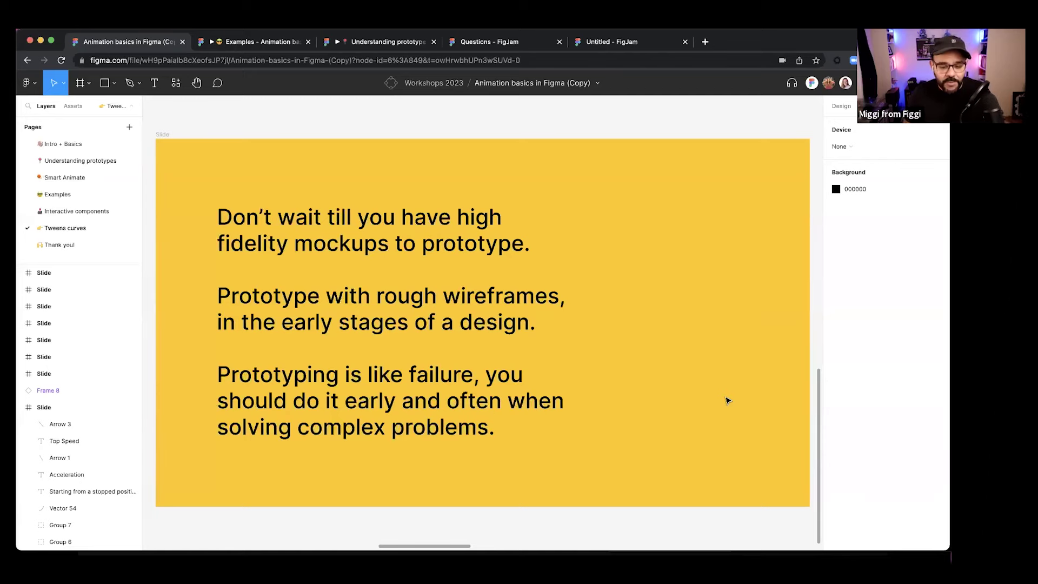
{"action": "key", "text": "shift+n"}
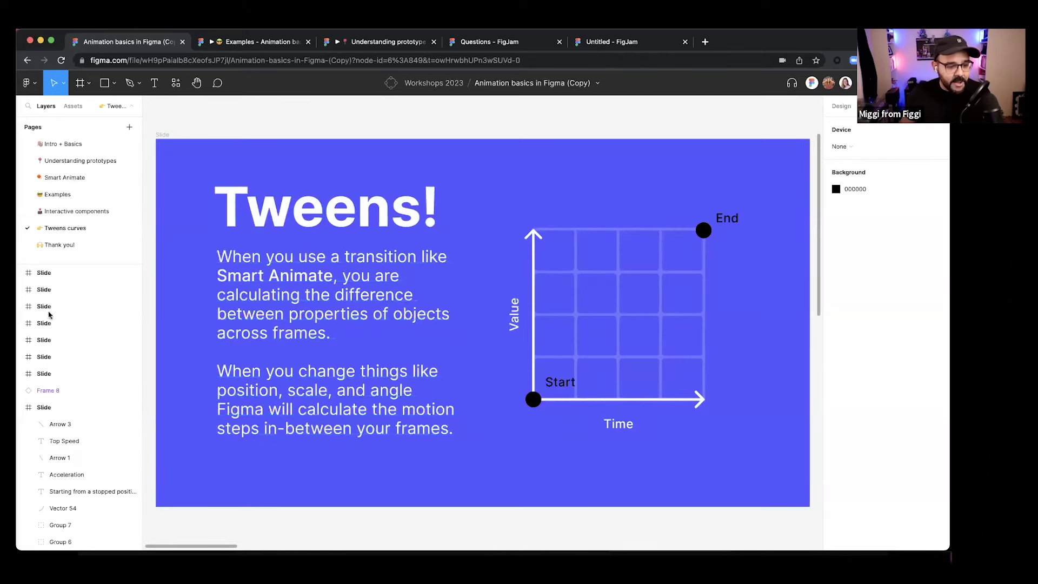
- Open the Thank you! page, frame its links in view, then switch to the Questions - FigJam tab
{"action": "left_click", "coordinate": [64, 244]}
{"action": "scroll", "coordinate": [371, 167], "scroll_direction": "down", "scroll_amount": 5}
{"action": "scroll", "coordinate": [371, 167], "scroll_direction": "left", "scroll_amount": 3}
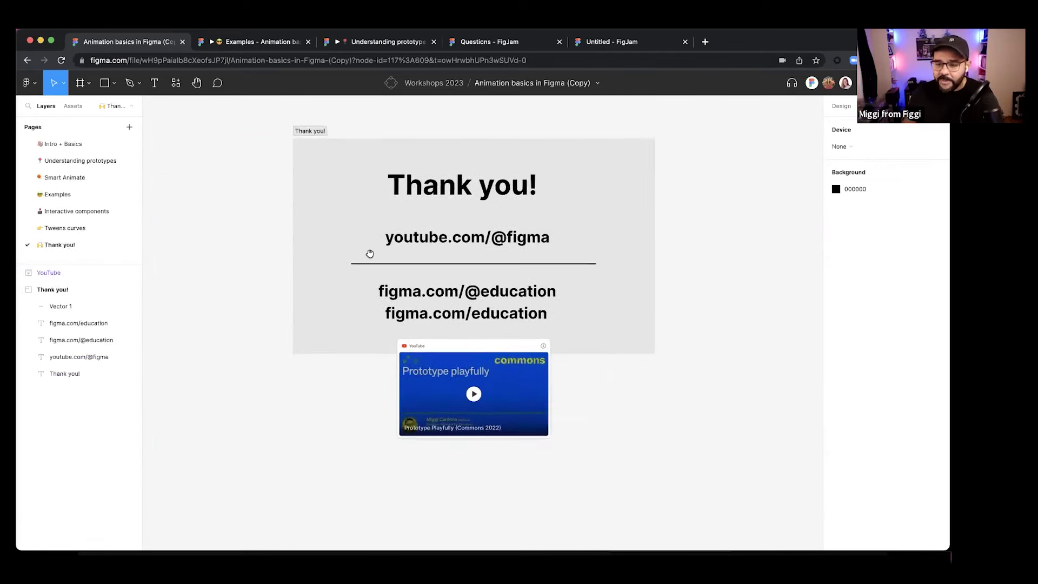
{"action": "scroll", "coordinate": [313, 304], "scroll_direction": "up", "scroll_amount": 2}
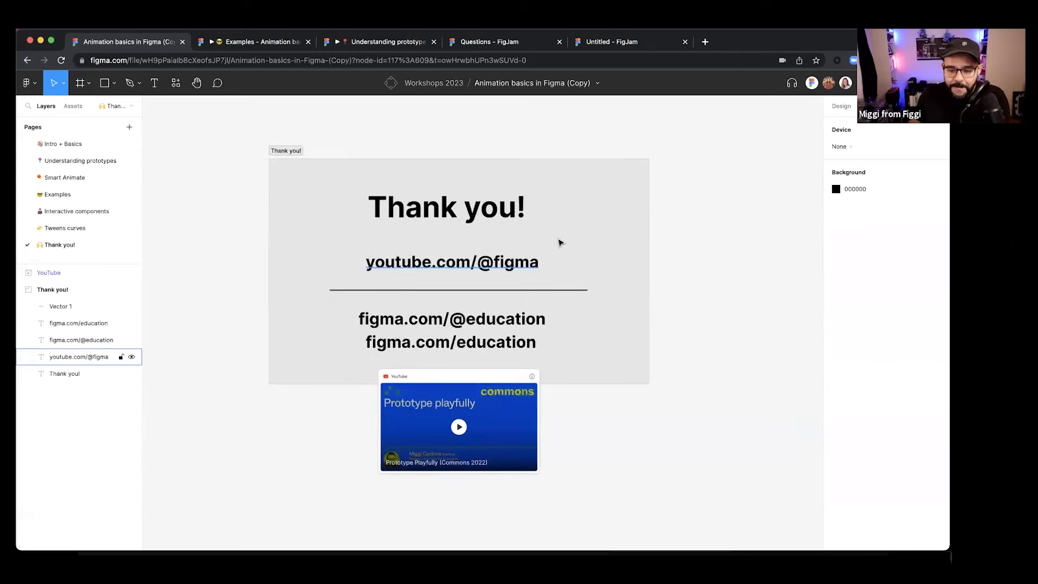
{"action": "scroll", "coordinate": [659, 251], "scroll_direction": "up", "scroll_amount": 2}
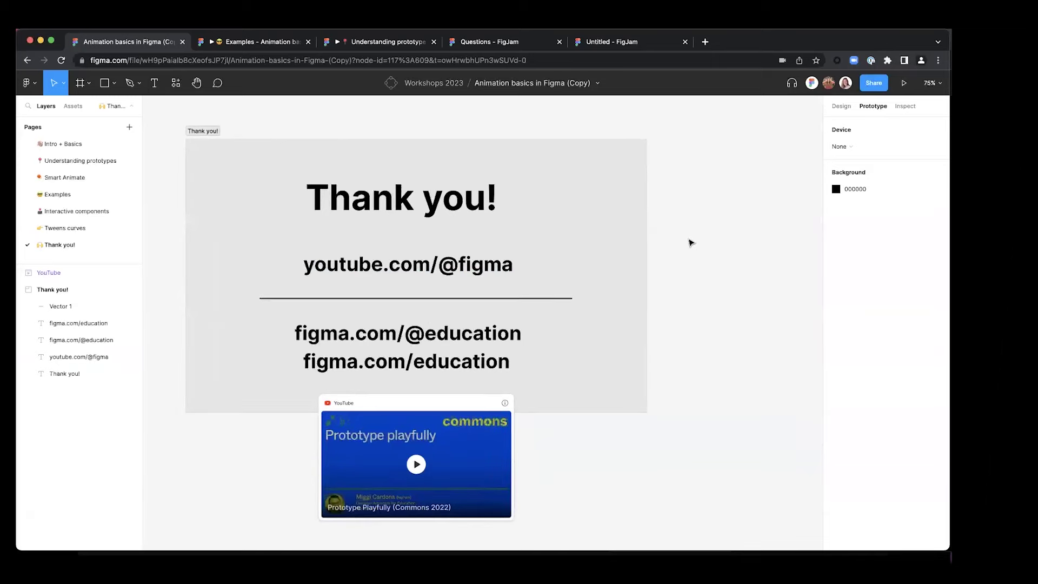
{"action": "scroll", "coordinate": [697, 238], "scroll_direction": "left", "scroll_amount": 2}
{"action": "left_click", "coordinate": [484, 40]}
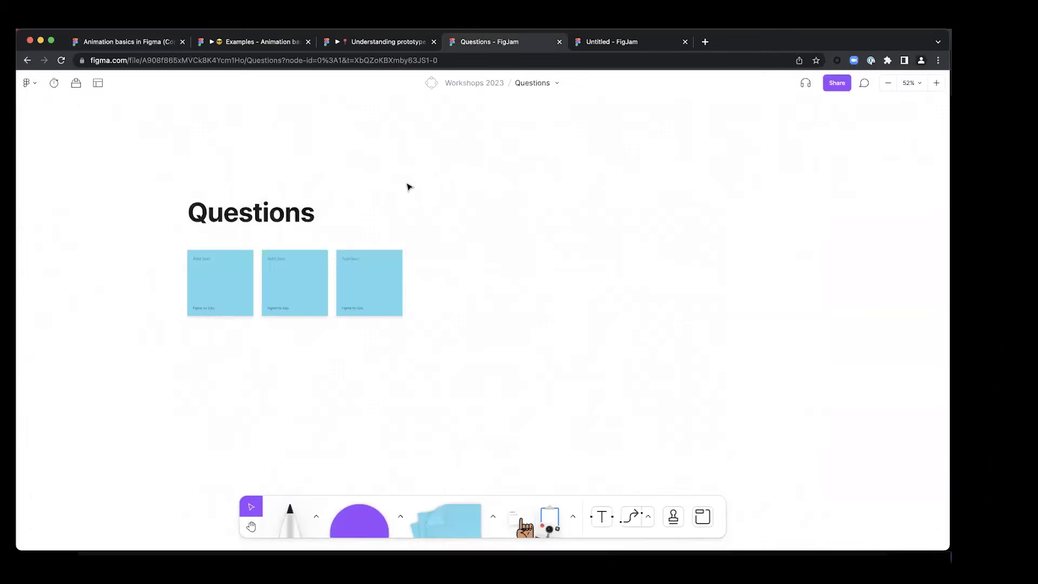
- Frame the star-marked question sticky notes, return to the Select tool, and begin a Cmd+Shift+5 screenshot
{"action": "scroll", "coordinate": [464, 175], "scroll_direction": "down", "scroll_amount": 3}
{"action": "scroll", "coordinate": [464, 175], "scroll_direction": "left", "scroll_amount": 3}
{"action": "scroll", "coordinate": [378, 227], "scroll_direction": "up", "scroll_amount": 6}
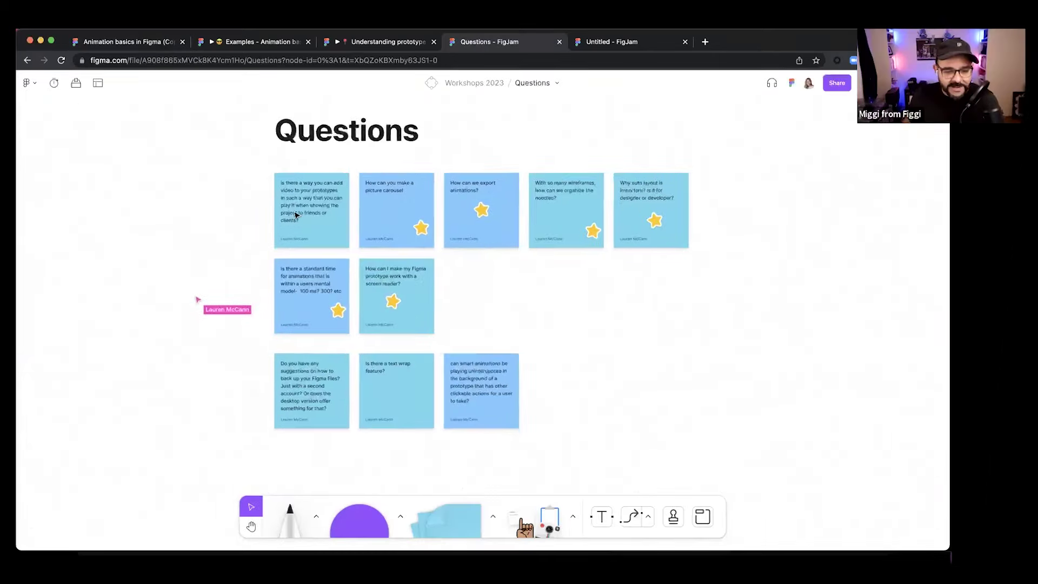
{"action": "scroll", "coordinate": [342, 219], "scroll_direction": "right", "scroll_amount": 4}
{"action": "key", "text": "v"}
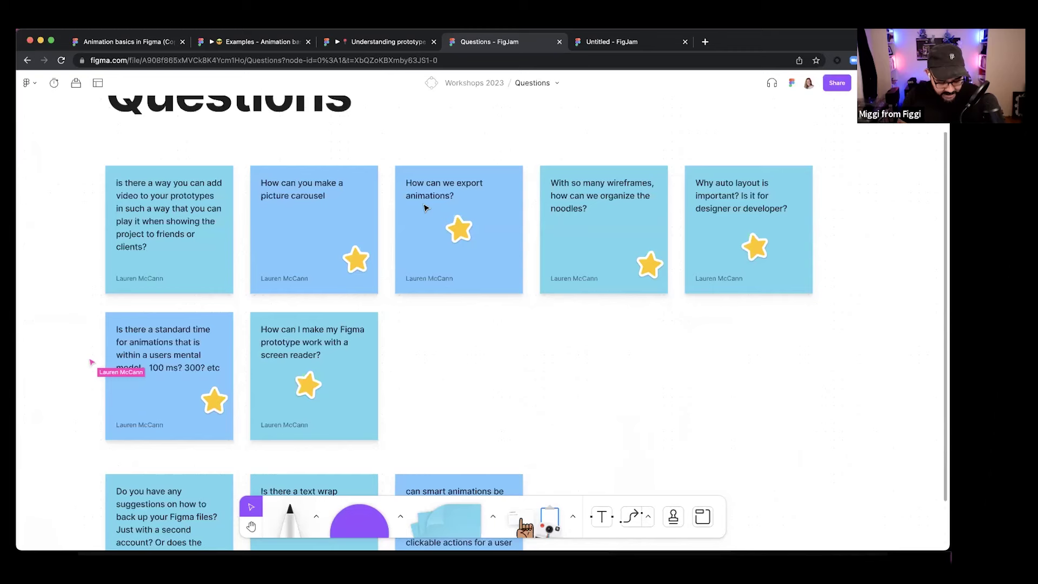
{"action": "key", "text": "super+shift+5"}
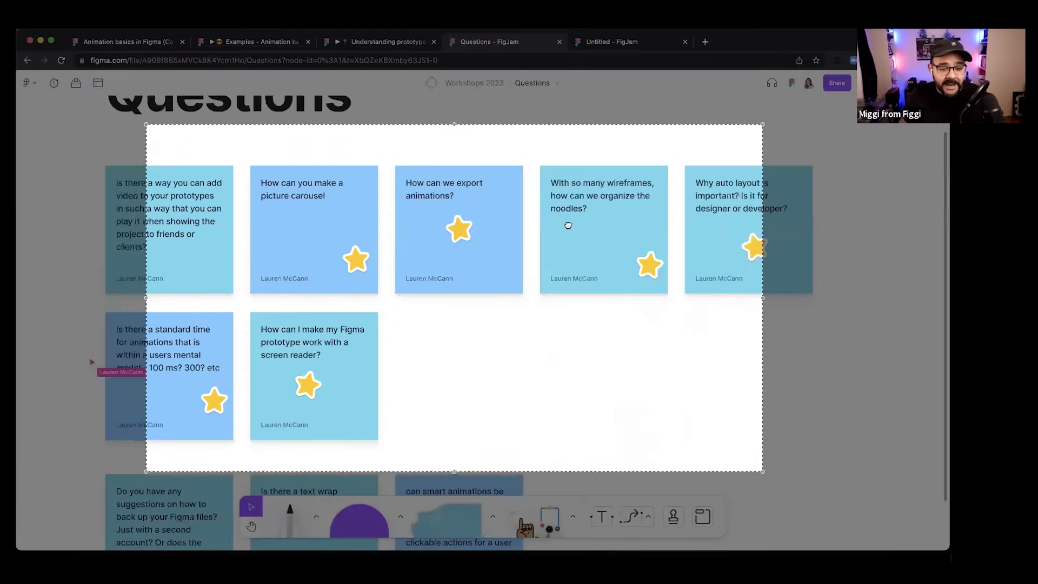
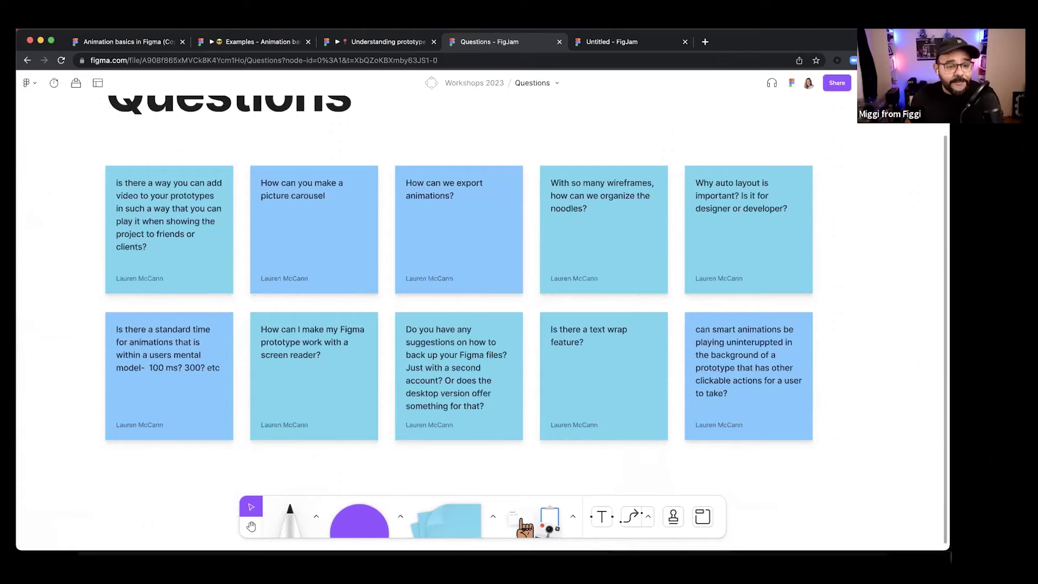
- In the Examples prototype, preview the Loading 1, Student Example 1, Pac person 1 and Bar Loader 1 flows
{"action": "left_click", "coordinate": [234, 43]}
{"action": "left_click_drag", "start_coordinate": [112, 228], "coordinate": [111, 292]}
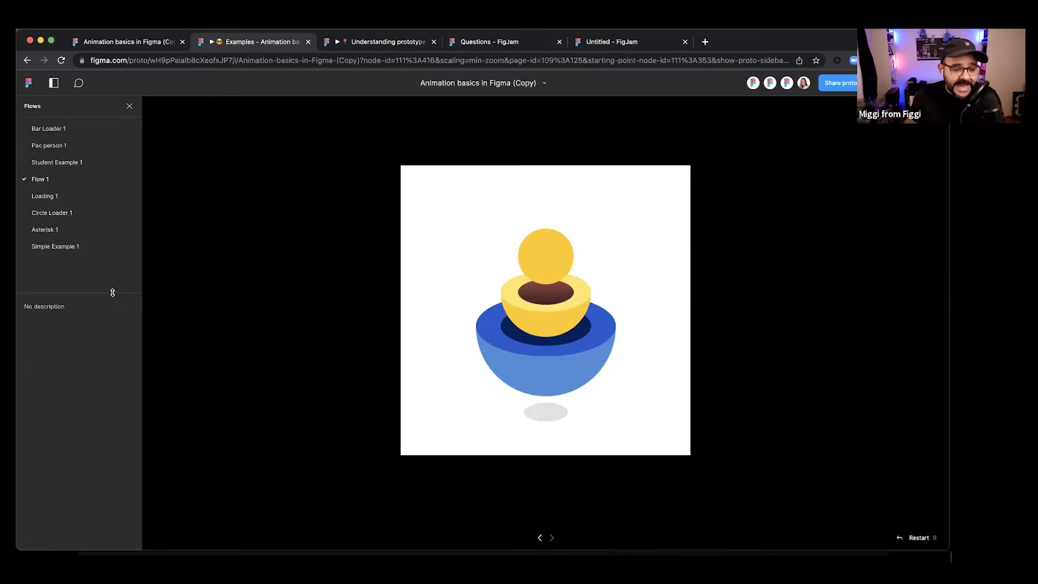
{"action": "left_click", "coordinate": [69, 196]}
{"action": "left_click", "coordinate": [72, 163]}
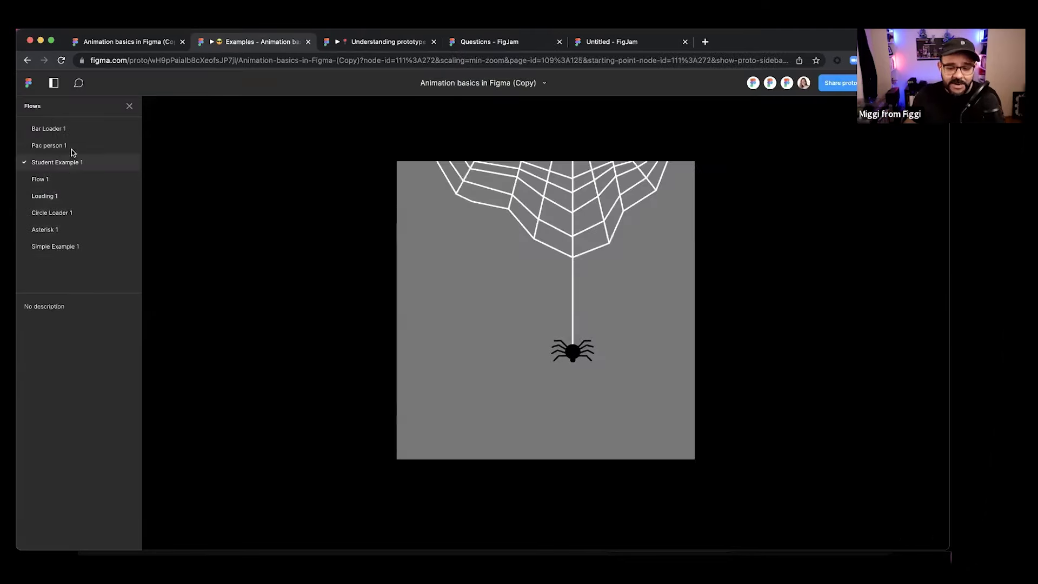
{"action": "left_click", "coordinate": [71, 147]}
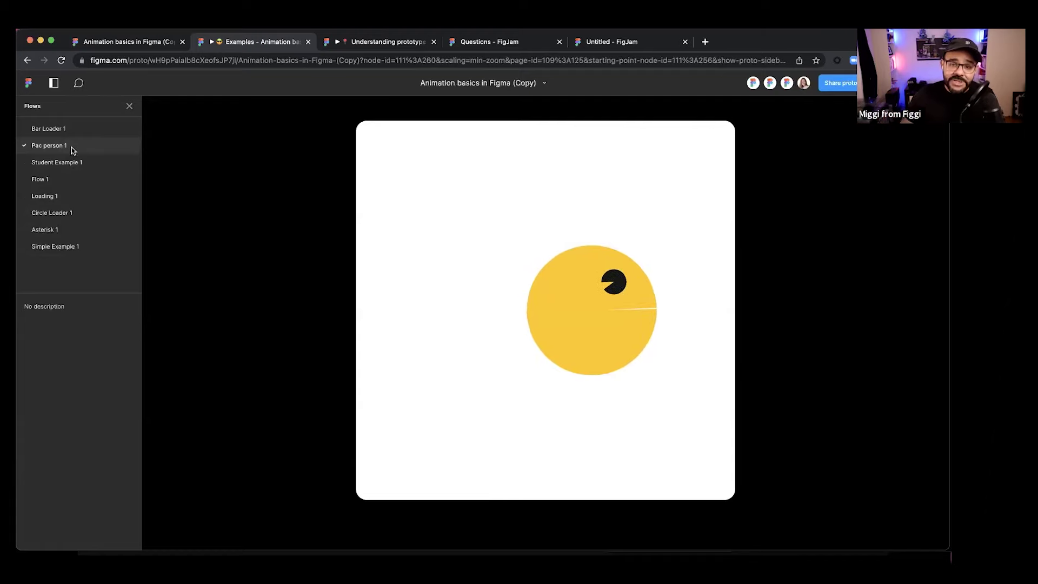
{"action": "left_click", "coordinate": [75, 129]}
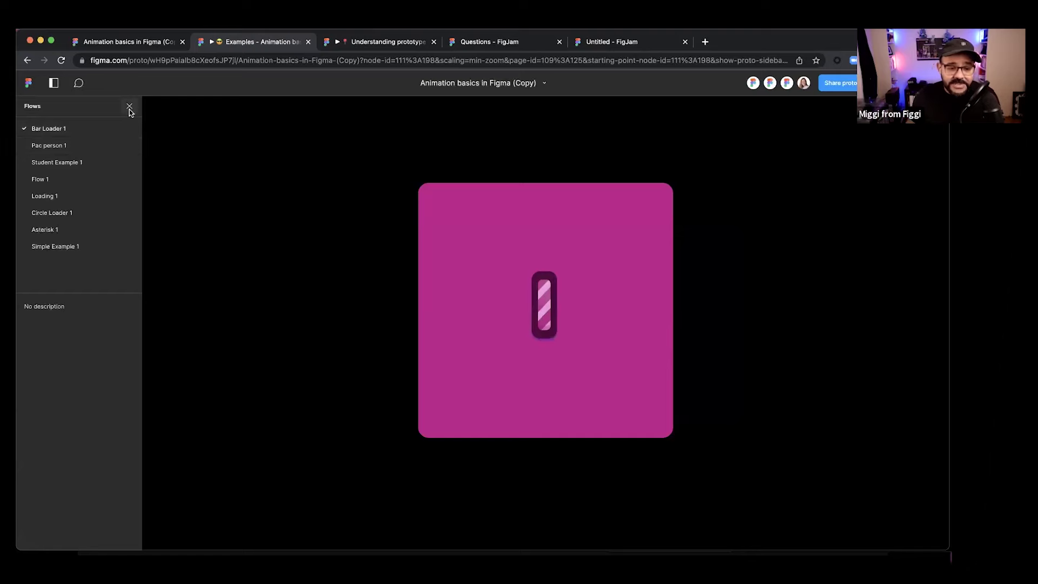
{"action": "left_click", "coordinate": [54, 83]}
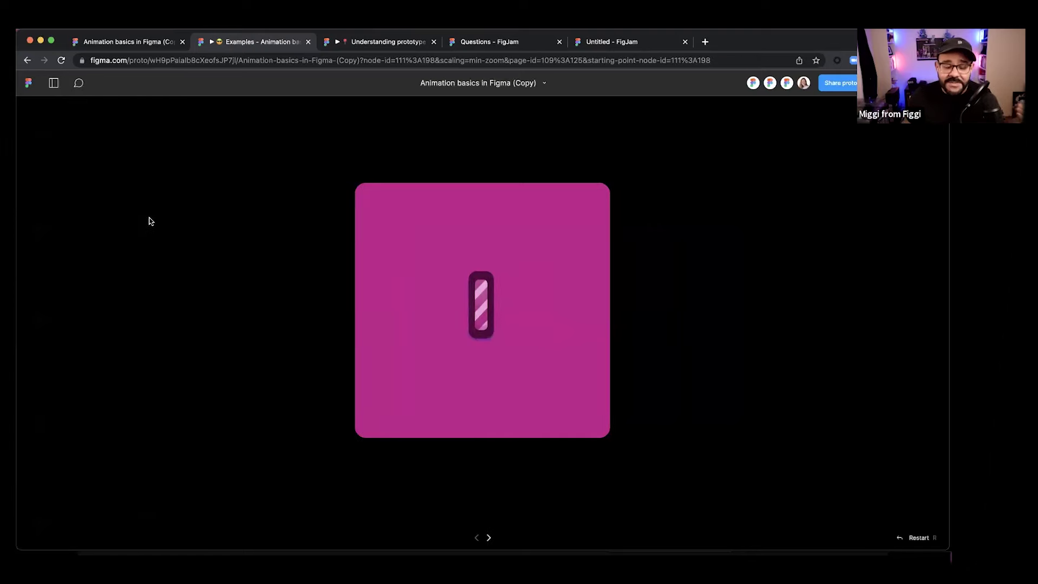
{"action": "left_click", "coordinate": [53, 82]}
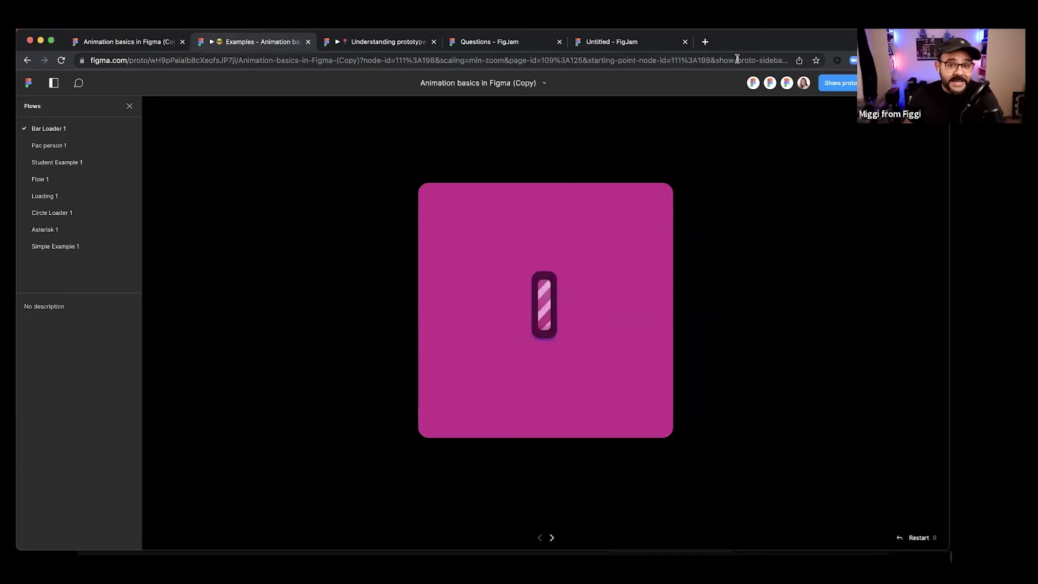
- Follow a collaborator's view of the loaders, stopping and resuming a few times
{"action": "left_click", "coordinate": [804, 86]}
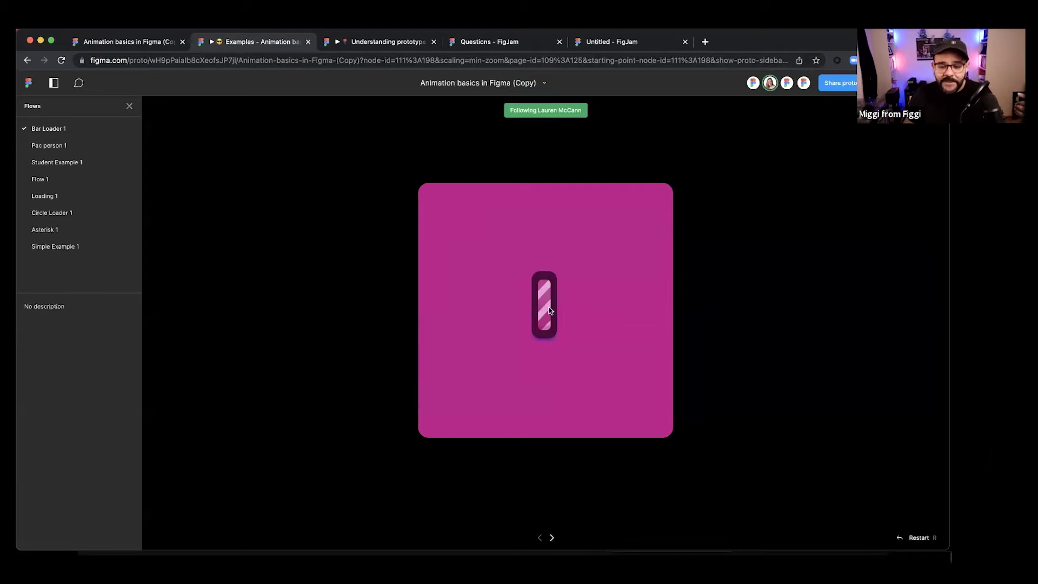
{"action": "left_click", "coordinate": [792, 238]}
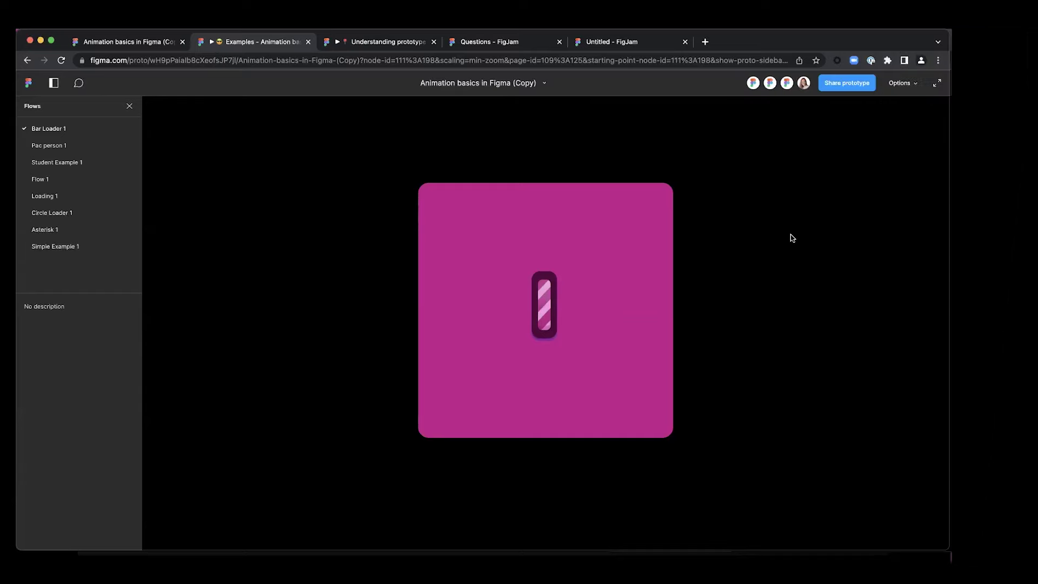
{"action": "left_click", "coordinate": [804, 83]}
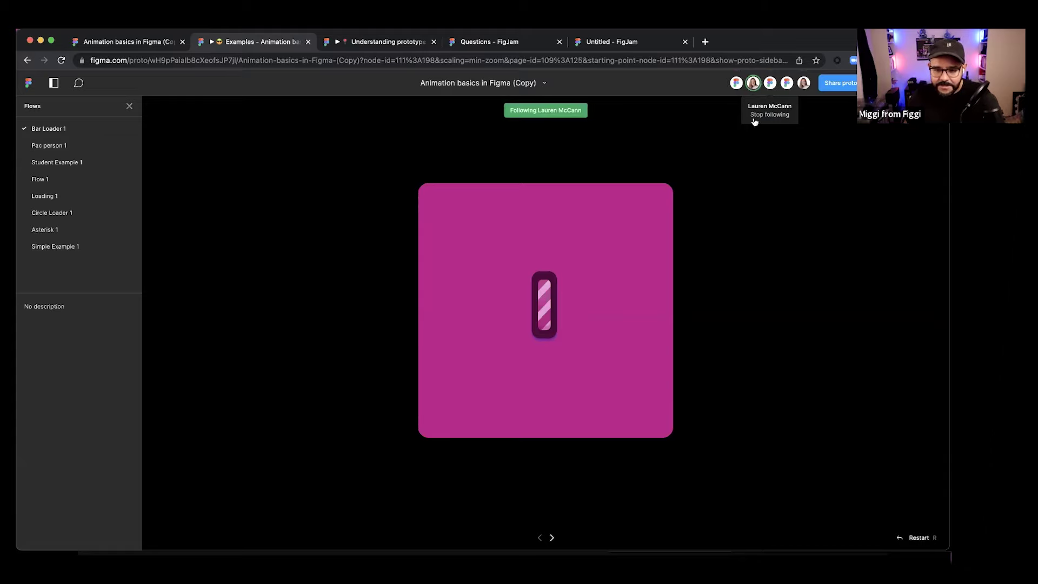
{"action": "left_click", "coordinate": [755, 87]}
{"action": "left_click", "coordinate": [801, 85]}
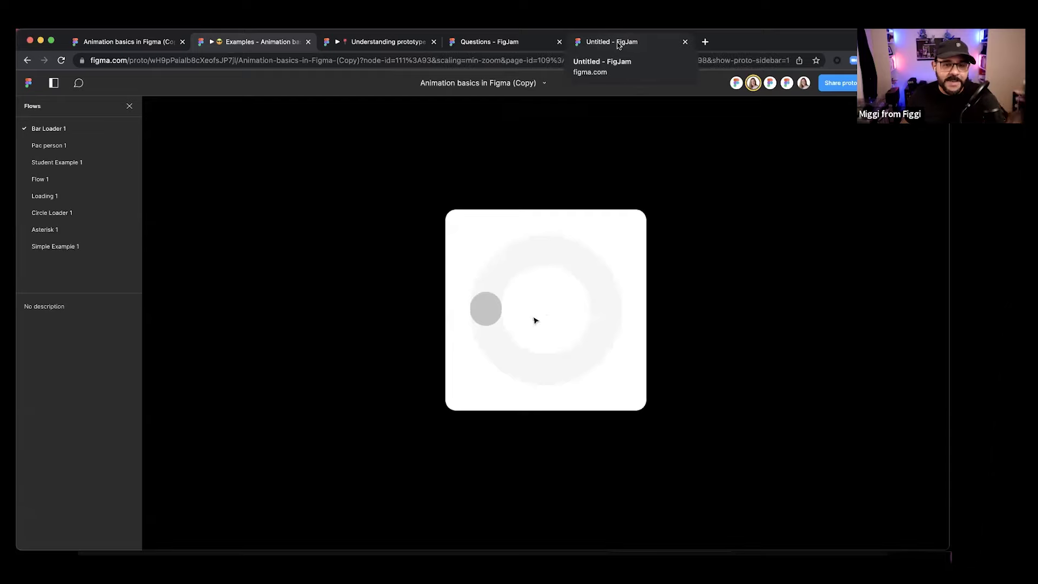
- Flip through the FigJam board, Examples prototype, Thank you page and Understanding prototypes tabs
{"action": "left_click", "coordinate": [618, 43]}
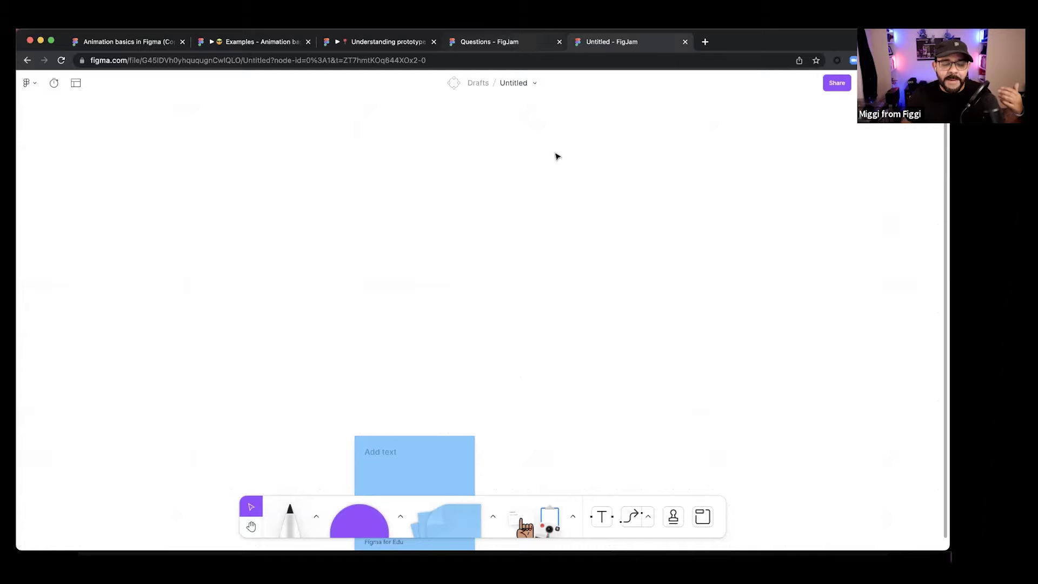
{"action": "left_click", "coordinate": [281, 44]}
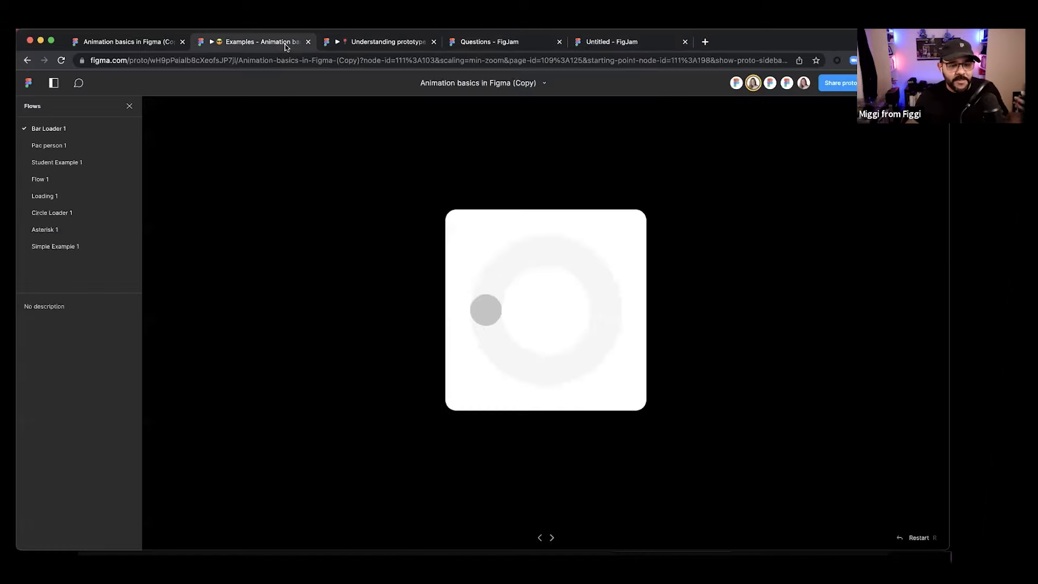
{"action": "left_click", "coordinate": [119, 44]}
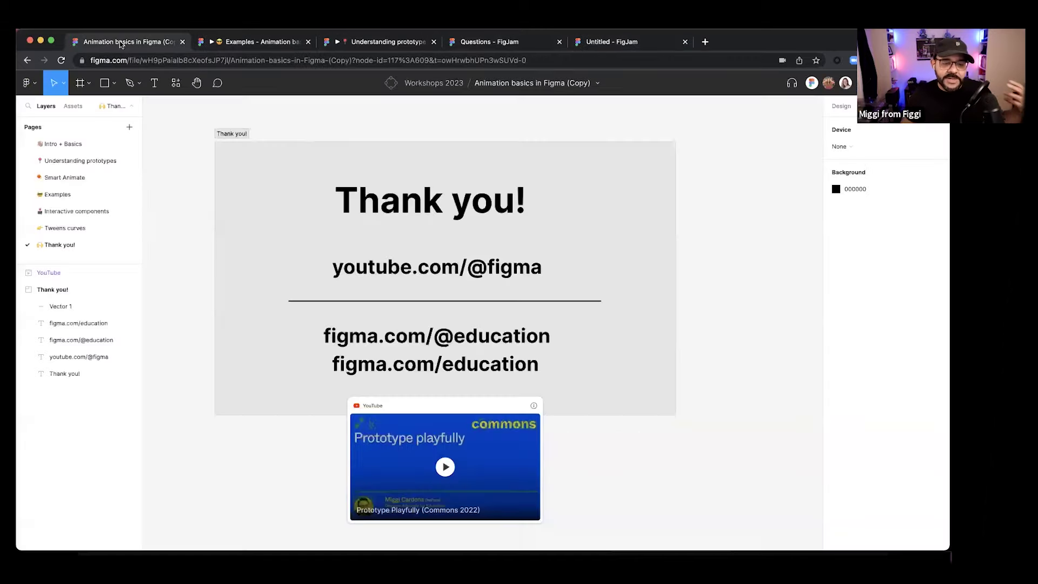
{"action": "left_click", "coordinate": [266, 44]}
{"action": "left_click", "coordinate": [375, 47]}
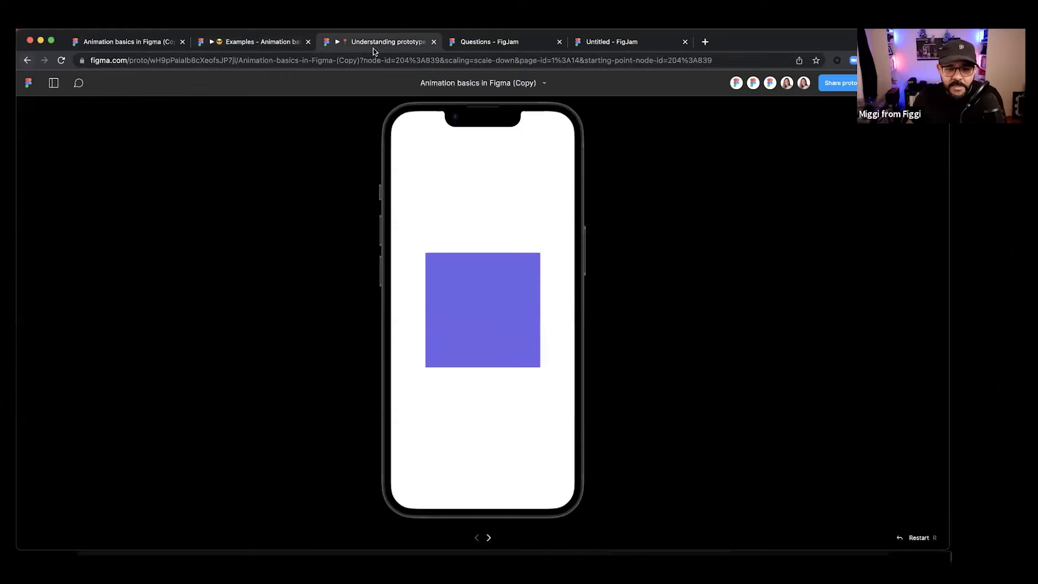
- On the Questions board, zoom in and select the 'Why auto layout is important?' sticky
{"action": "left_click", "coordinate": [489, 42]}
{"action": "scroll", "coordinate": [526, 142], "scroll_direction": "down", "scroll_amount": 3}
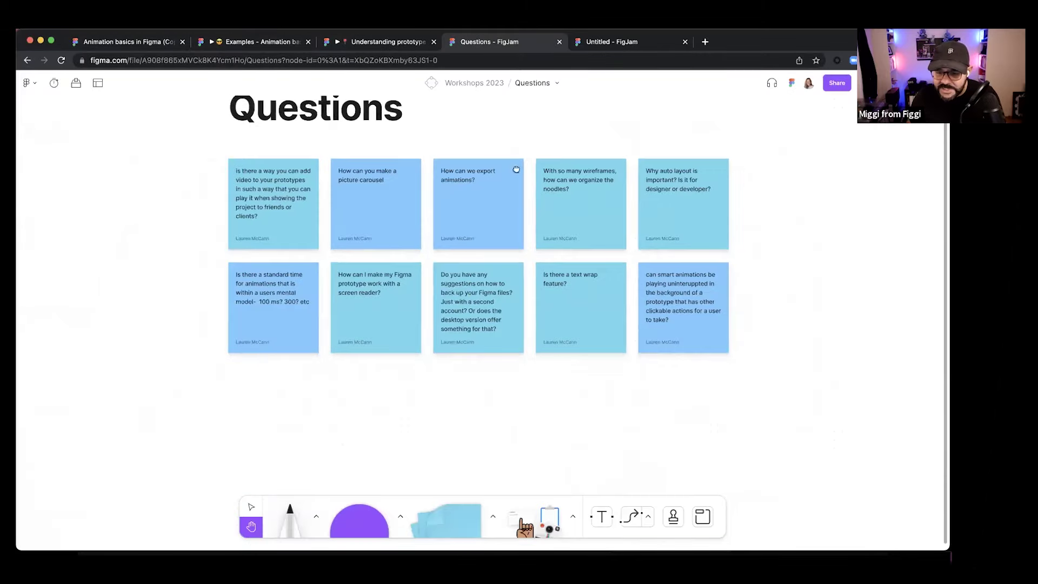
{"action": "scroll", "coordinate": [546, 299], "scroll_direction": "right", "scroll_amount": 2}
{"action": "key", "text": "v"}
{"action": "scroll", "coordinate": [664, 154], "scroll_direction": "up", "scroll_amount": 3}
{"action": "scroll", "coordinate": [663, 153], "scroll_direction": "up", "scroll_amount": 3}
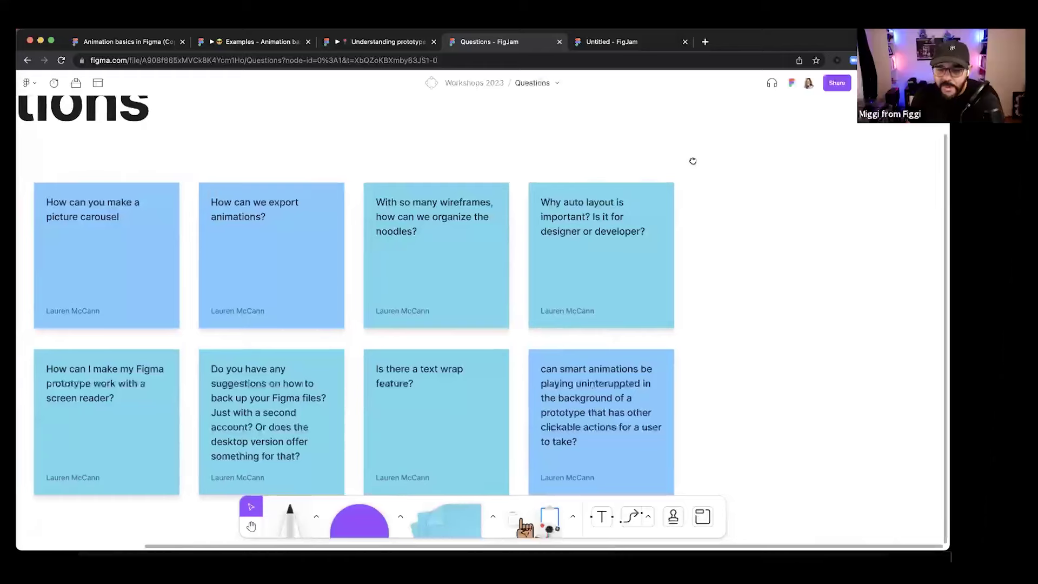
{"action": "left_click", "coordinate": [713, 221]}
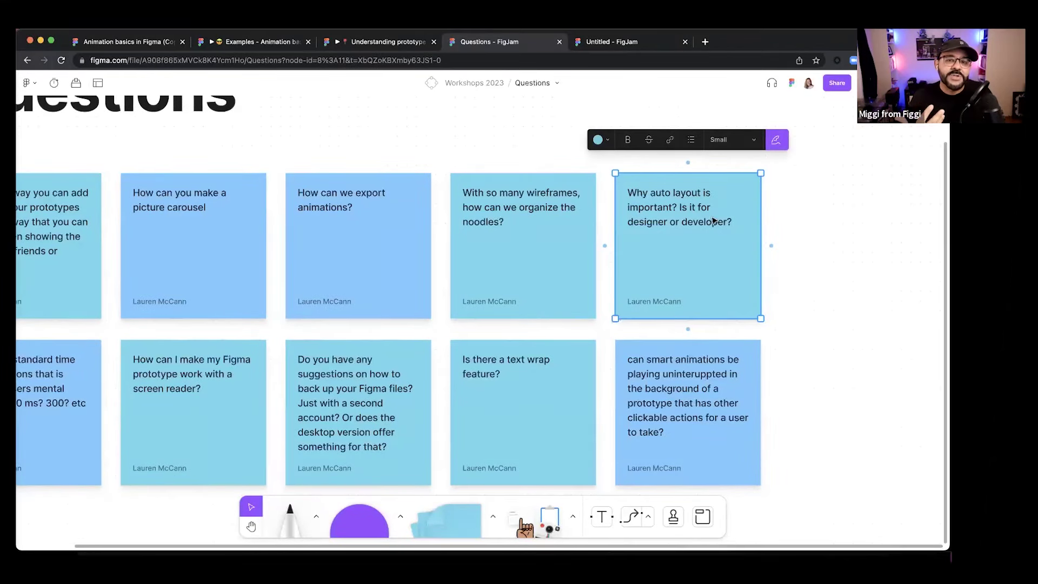
- Go back to the Animation basics in Figma file and open the Smart Animate page
{"action": "left_click", "coordinate": [122, 45]}
{"action": "left_click", "coordinate": [81, 160]}
{"action": "left_click", "coordinate": [75, 177]}
- Fill the butterfly post's caption with repeated pasted copies of its own text
{"action": "scroll", "coordinate": [406, 343], "scroll_direction": "left", "scroll_amount": 5}
{"action": "scroll", "coordinate": [386, 313], "scroll_direction": "up", "scroll_amount": 5}
{"action": "left_click", "coordinate": [438, 319]}
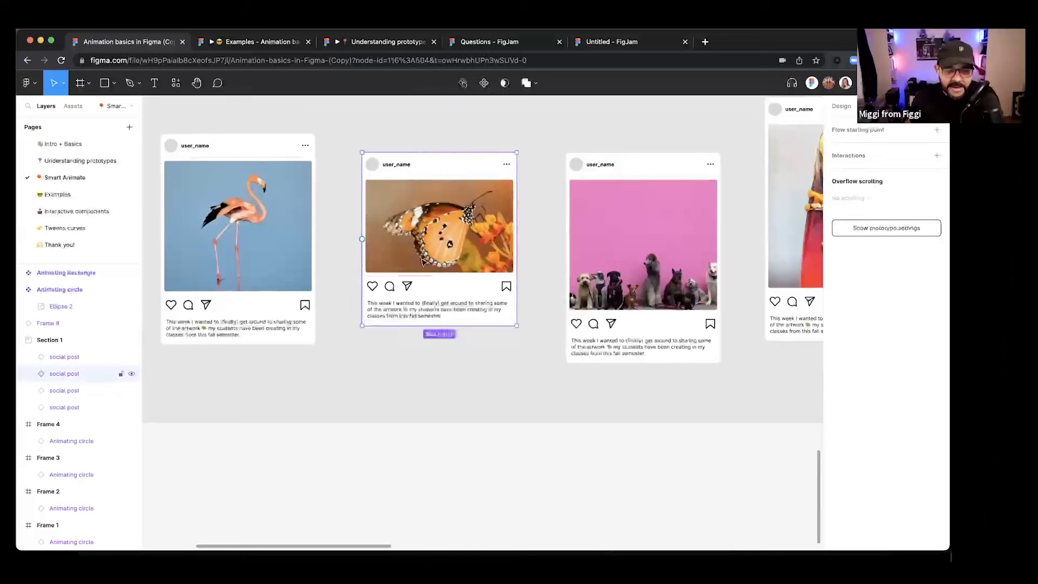
{"action": "double_click", "coordinate": [451, 309]}
{"action": "double_click", "coordinate": [448, 311]}
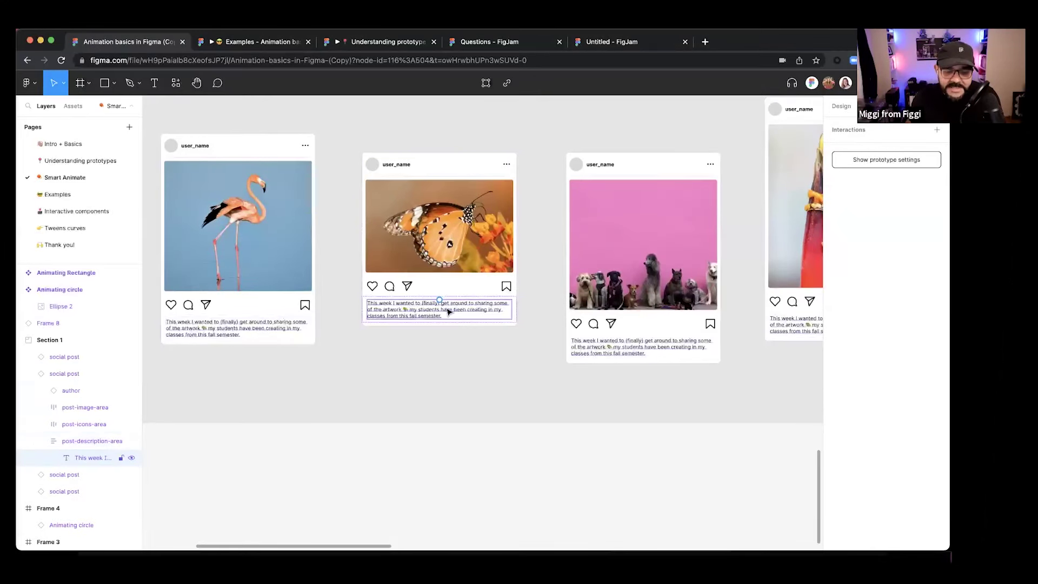
{"action": "double_click", "coordinate": [444, 310]}
{"action": "key", "text": "ctrl+v"}
{"action": "key", "text": "ctrl+v"}
{"action": "key", "text": "ctrl+v"}
{"action": "key", "text": "ctrl+v"}
{"action": "key", "text": "ctrl+v"}
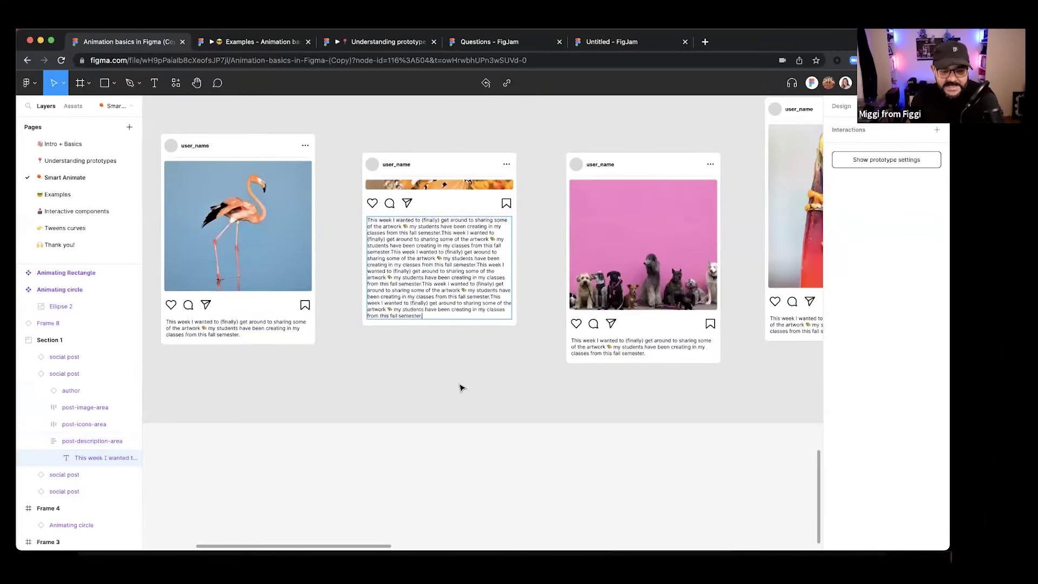
{"action": "key", "text": "Escape"}
{"action": "key", "text": "Escape"}
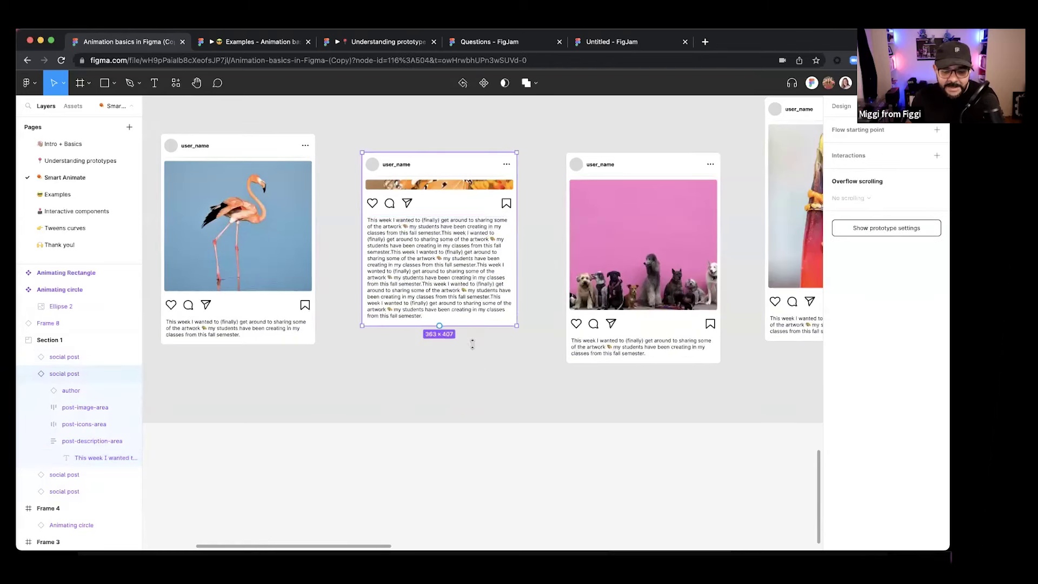
- Make the post hug its contents, adjust its height and nudge it up slightly
{"action": "double_click", "coordinate": [470, 323]}
{"action": "left_click_drag", "start_coordinate": [464, 456], "coordinate": [438, 444]}
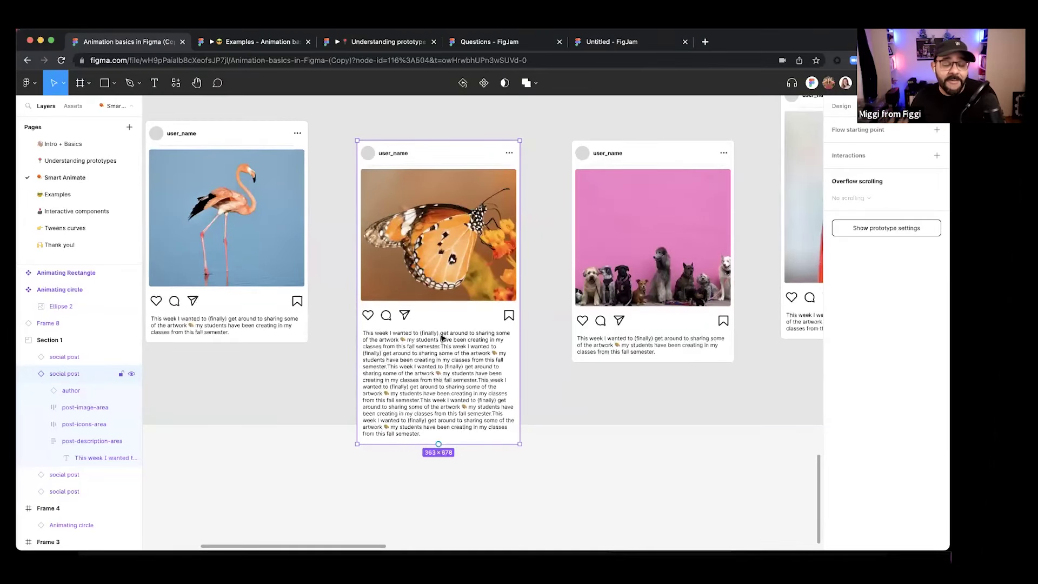
{"action": "left_click_drag", "start_coordinate": [436, 316], "coordinate": [439, 296]}
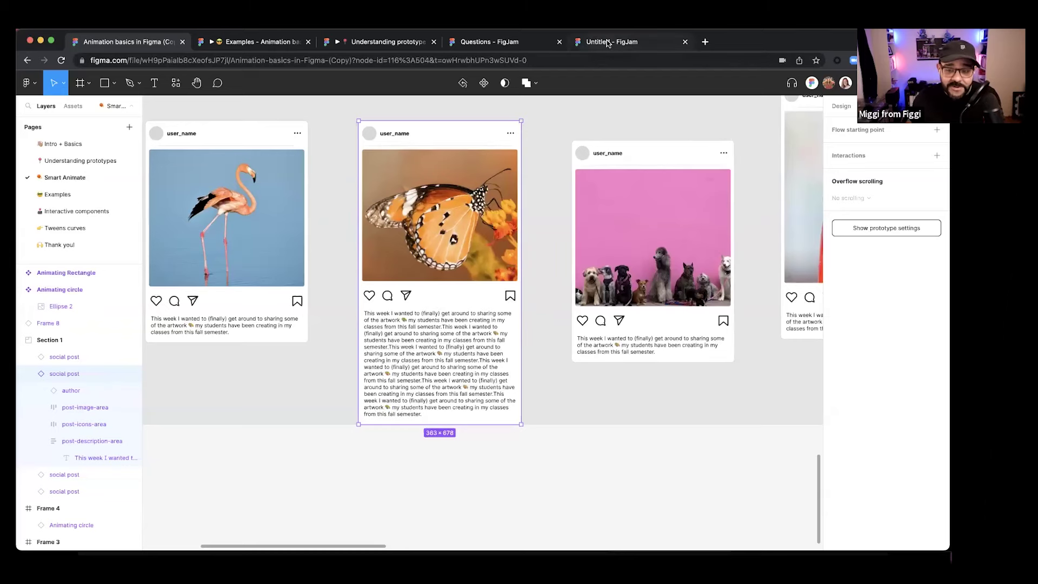
- Switch to the Questions board and bring the standard animation timing sticky into view
{"action": "left_click", "coordinate": [505, 44]}
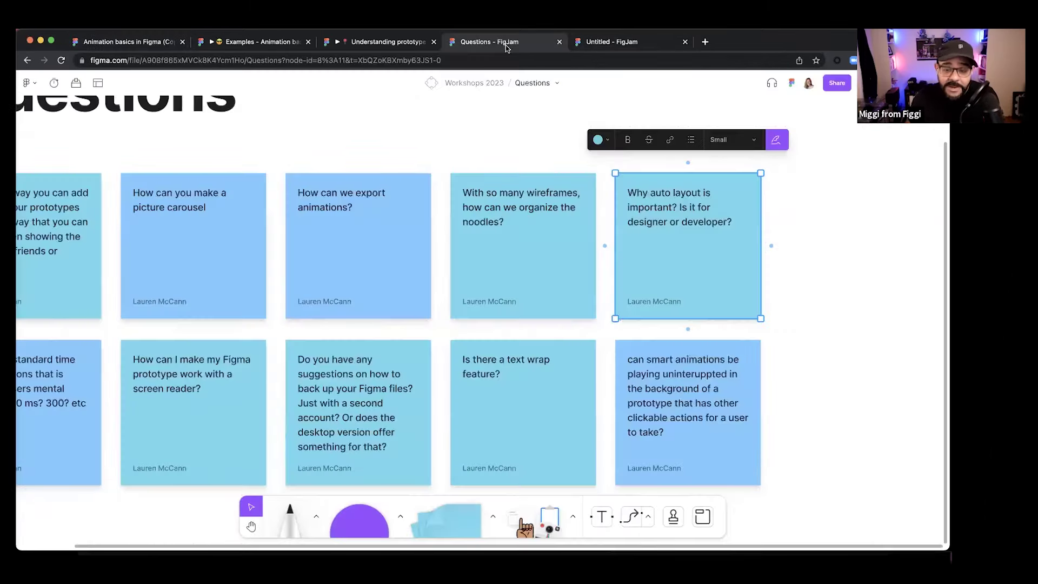
{"action": "scroll", "coordinate": [525, 116], "scroll_direction": "down", "scroll_amount": 5}
{"action": "scroll", "coordinate": [228, 296], "scroll_direction": "up", "scroll_amount": 5}
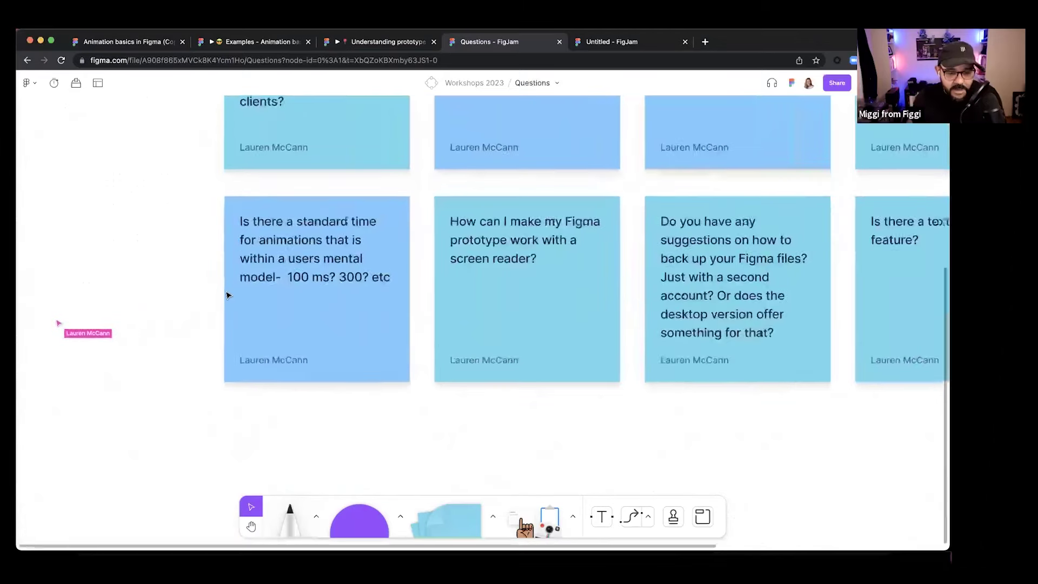
{"action": "left_click_drag", "start_coordinate": [228, 295], "coordinate": [222, 302]}
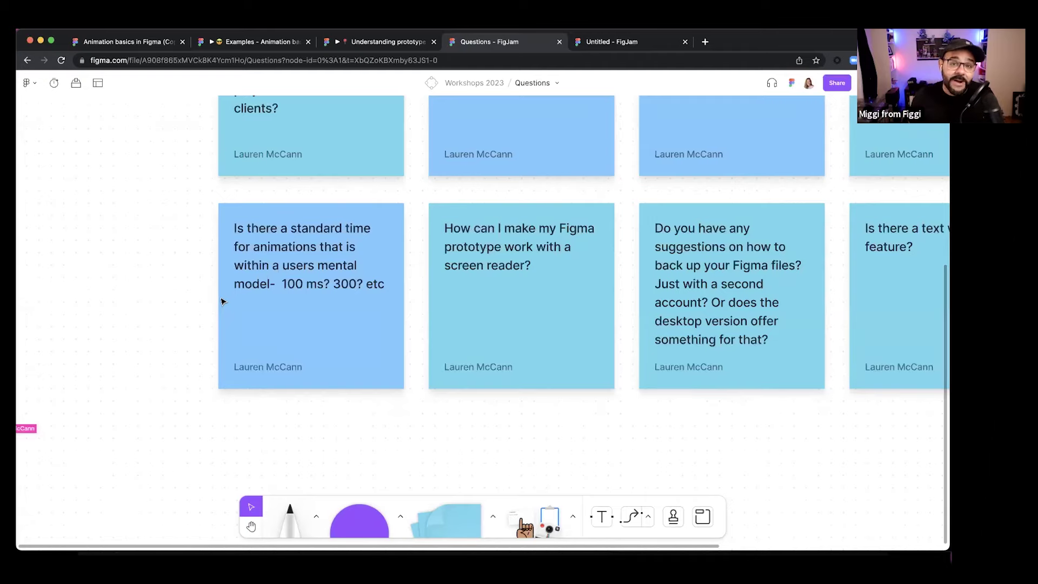
- On the Understanding prototypes page, duplicate the start/end frames below the originals
{"action": "left_click", "coordinate": [123, 43]}
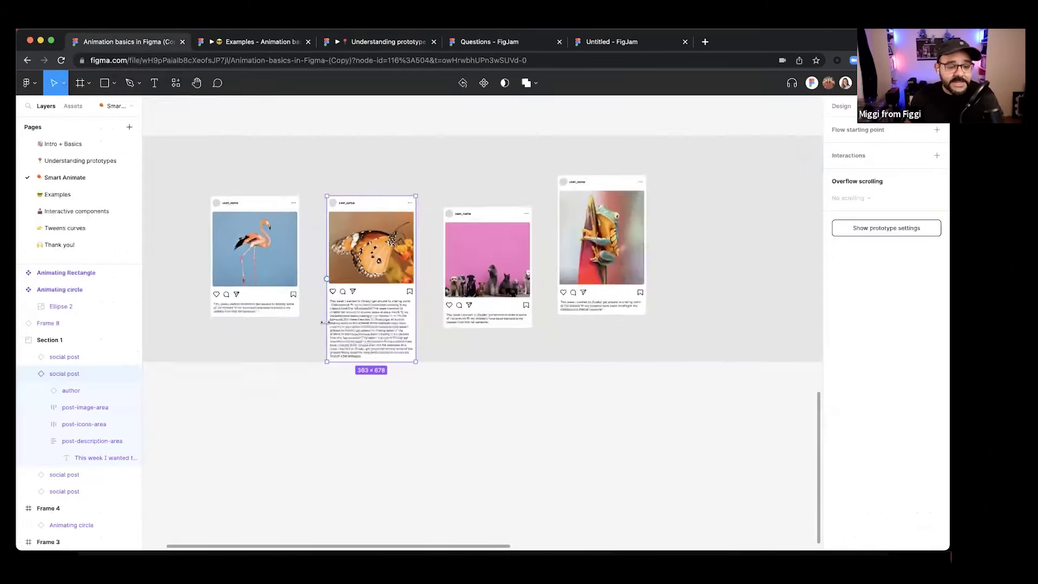
{"action": "scroll", "coordinate": [324, 323], "scroll_direction": "down", "scroll_amount": 5}
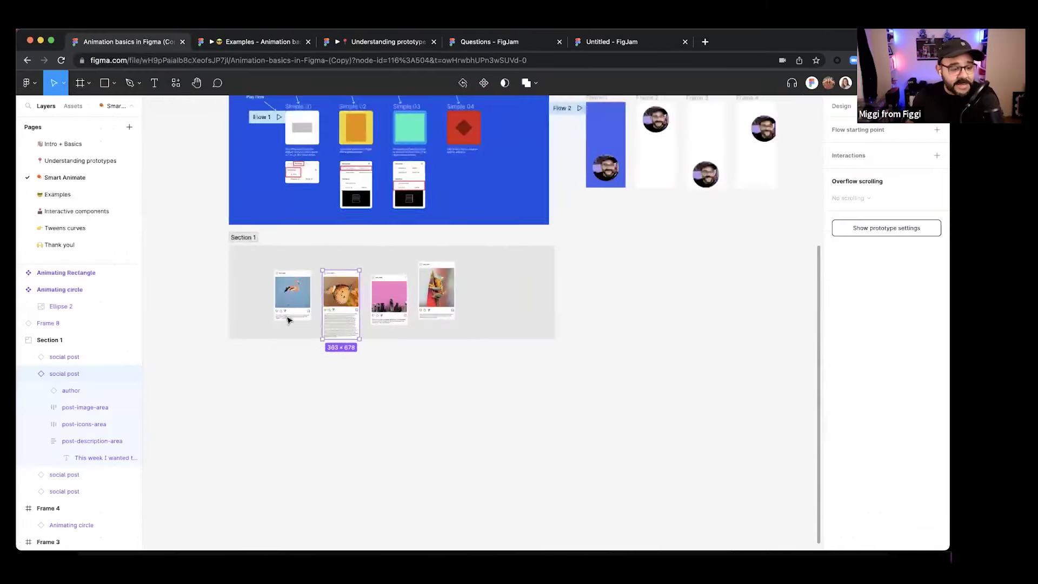
{"action": "left_click", "coordinate": [89, 162]}
{"action": "left_click", "coordinate": [74, 145]}
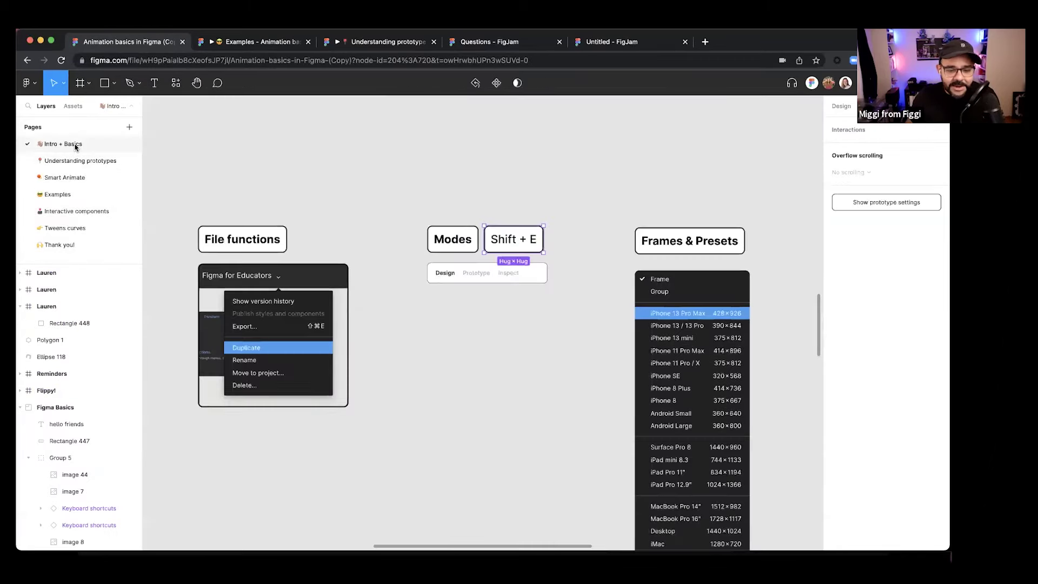
{"action": "left_click", "coordinate": [78, 161]}
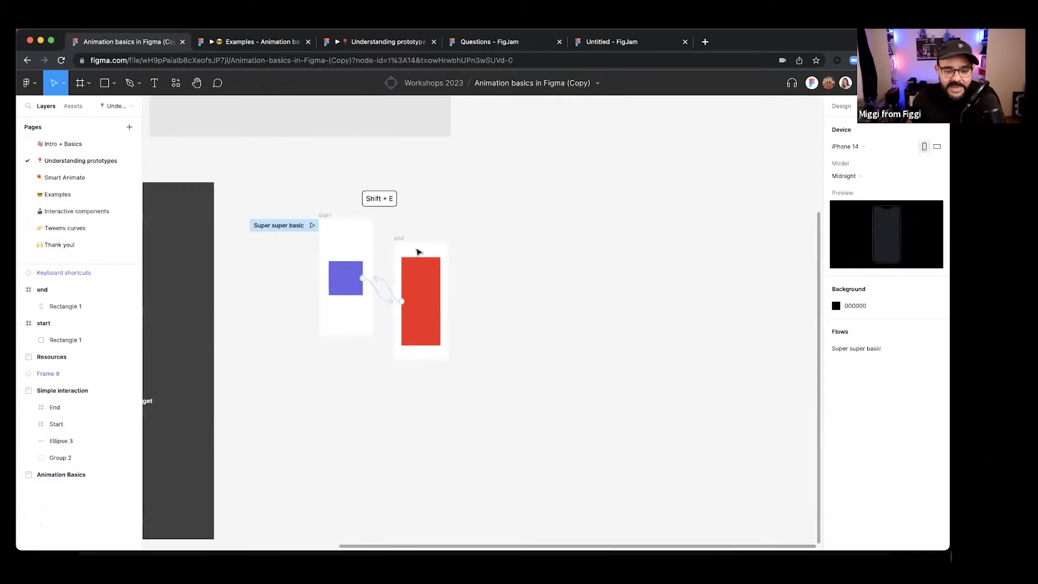
{"action": "left_click", "coordinate": [418, 251]}
{"action": "left_click_drag", "start_coordinate": [301, 208], "coordinate": [496, 403]}
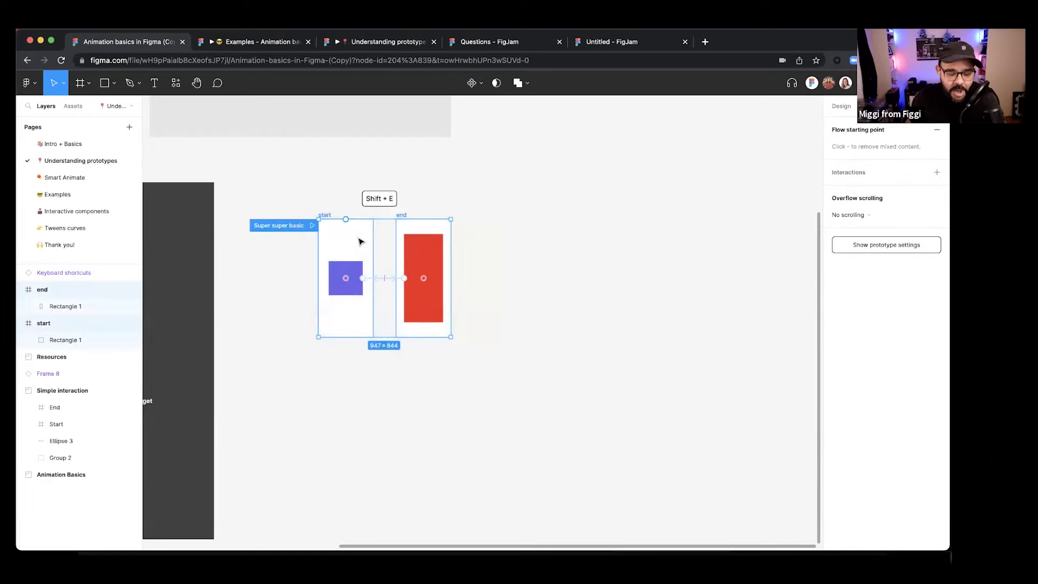
{"action": "left_click_drag", "start_coordinate": [356, 236], "coordinate": [356, 382]}
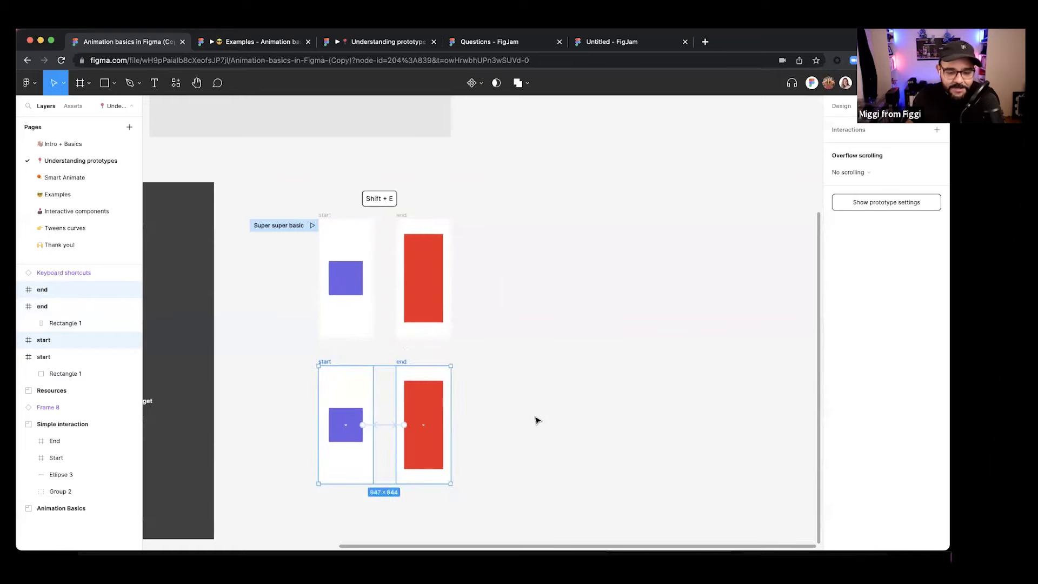
{"action": "left_click", "coordinate": [535, 420]}
- Add a starting point on the lower start frame to create Flow 1
{"action": "scroll", "coordinate": [343, 429], "scroll_direction": "up", "scroll_amount": 2}
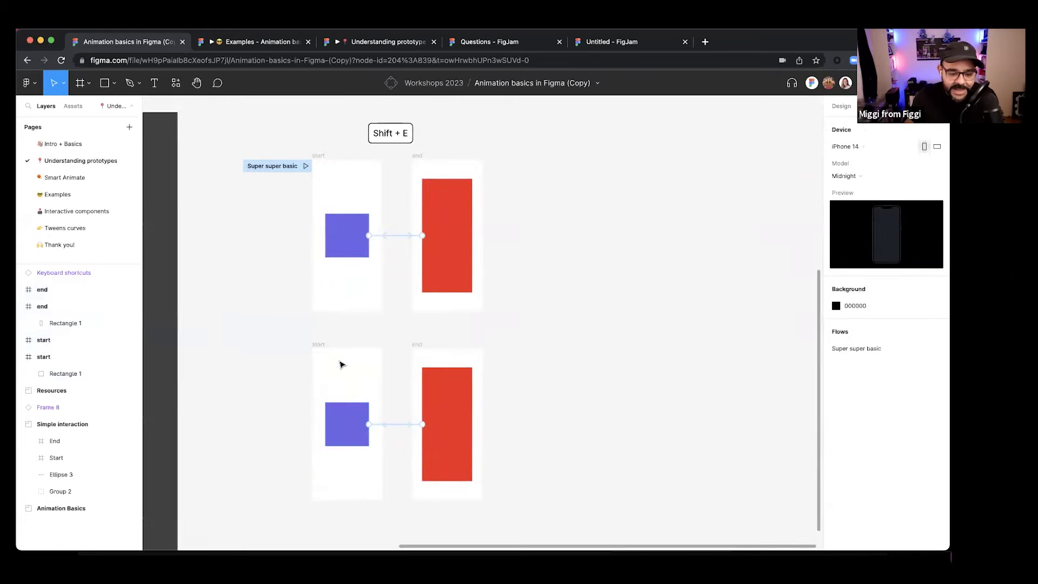
{"action": "left_click", "coordinate": [321, 346]}
{"action": "scroll", "coordinate": [321, 346], "scroll_direction": "down", "scroll_amount": 1}
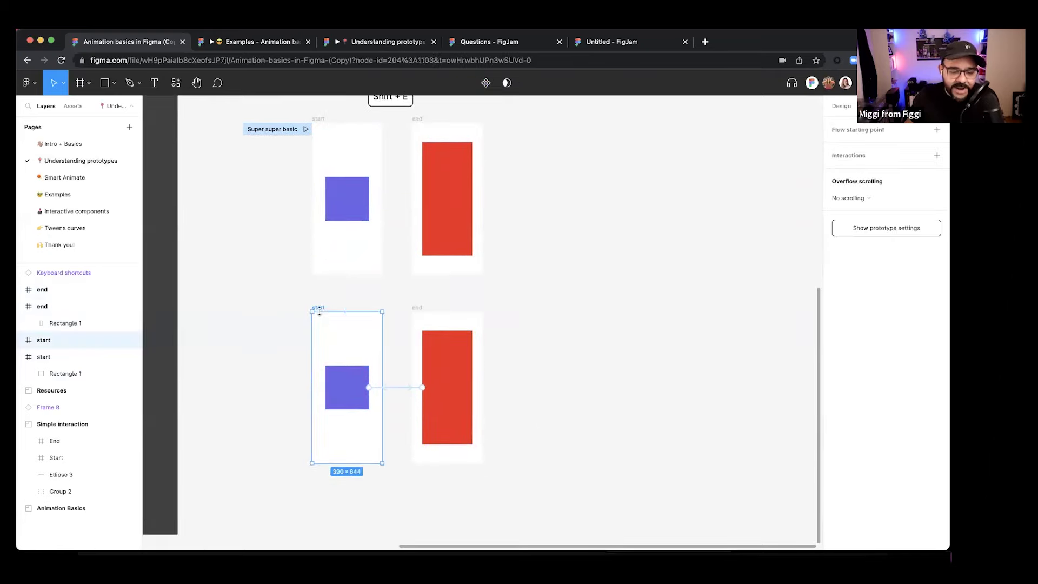
{"action": "right_click", "coordinate": [319, 310]}
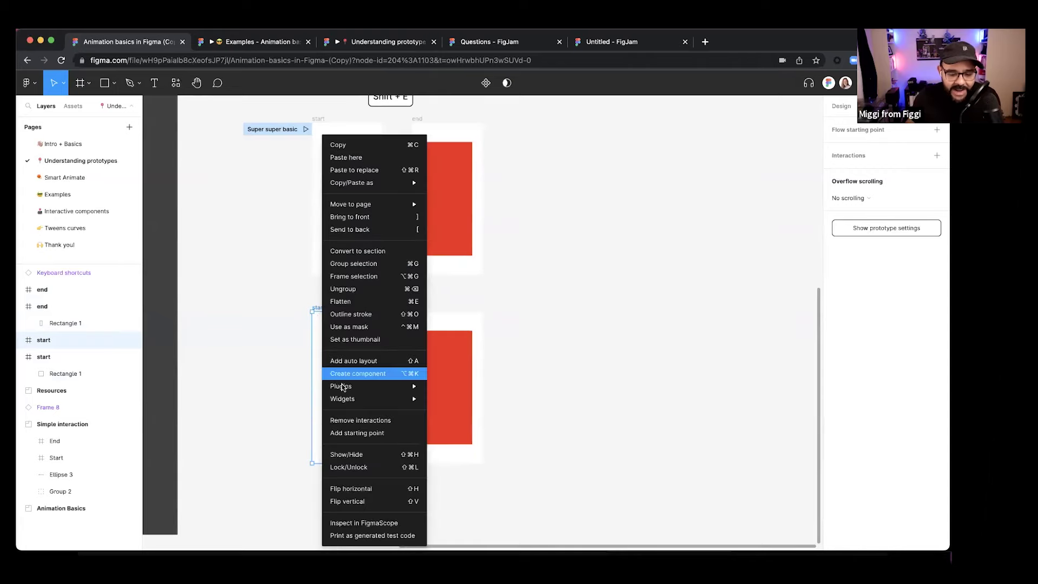
{"action": "left_click", "coordinate": [356, 432]}
{"action": "left_click", "coordinate": [266, 461]}
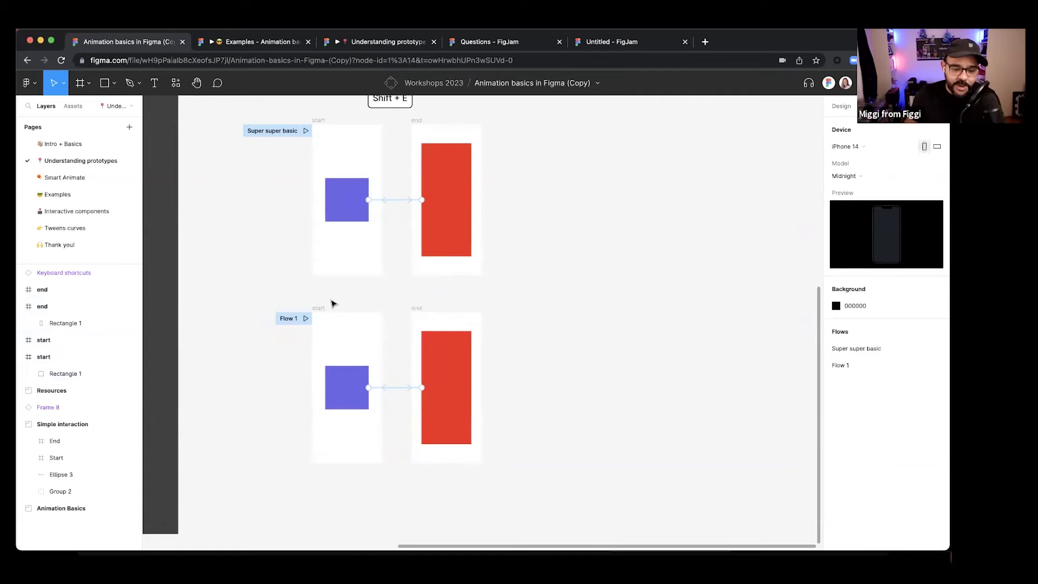
- Recolour the lower square green and the lower rectangle dark blue, then show prototype connections
{"action": "left_click", "coordinate": [343, 375]}
{"action": "left_click", "coordinate": [842, 107]}
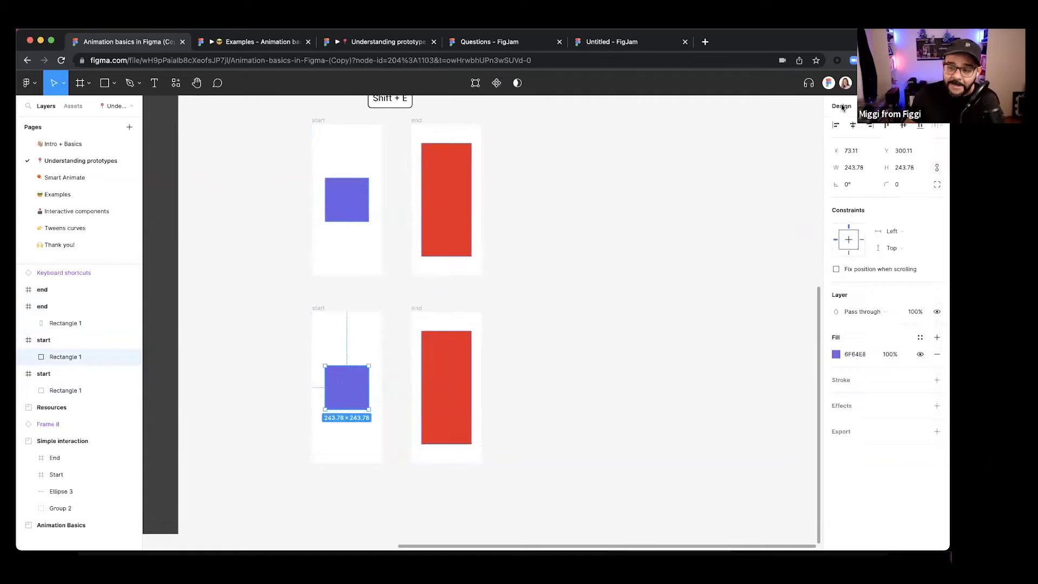
{"action": "left_click", "coordinate": [836, 354]}
{"action": "left_click", "coordinate": [766, 425]}
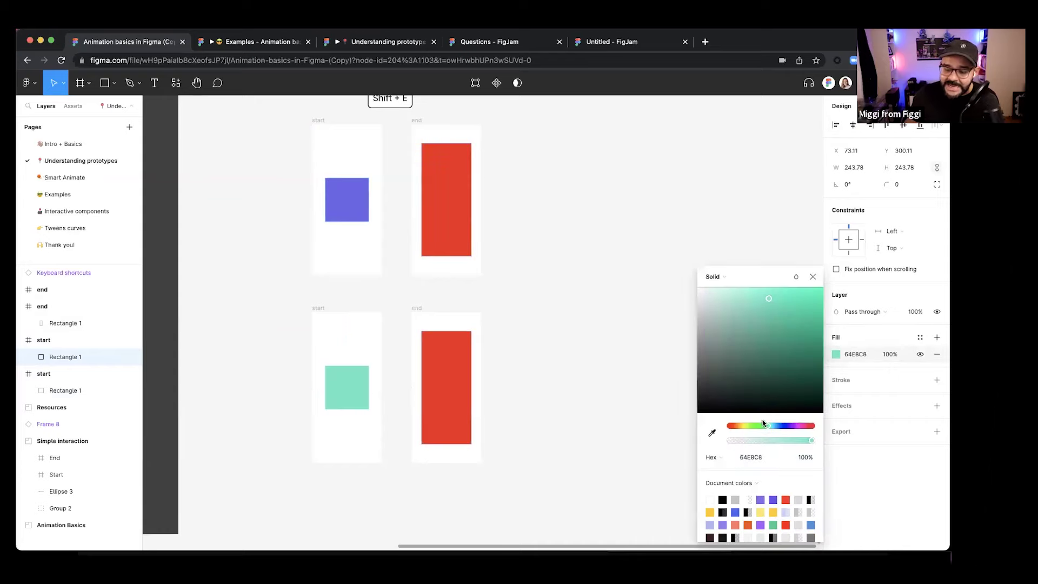
{"action": "left_click", "coordinate": [568, 389]}
{"action": "left_click", "coordinate": [456, 379]}
{"action": "left_click", "coordinate": [835, 354]}
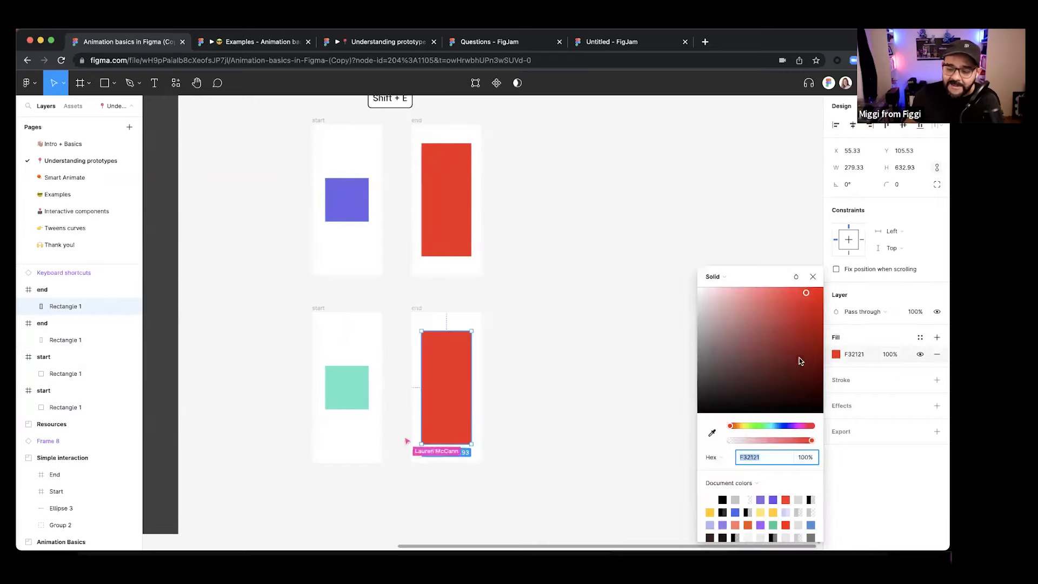
{"action": "left_click", "coordinate": [790, 426]}
{"action": "left_click", "coordinate": [555, 386]}
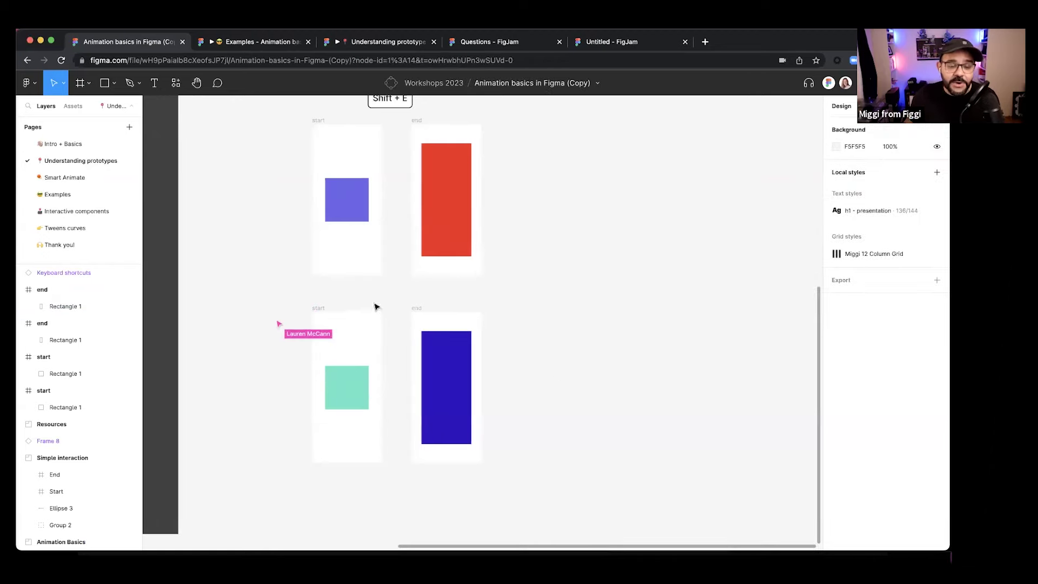
{"action": "key", "text": "shift+e"}
{"action": "scroll", "coordinate": [581, 290], "scroll_direction": "up", "scroll_amount": 1}
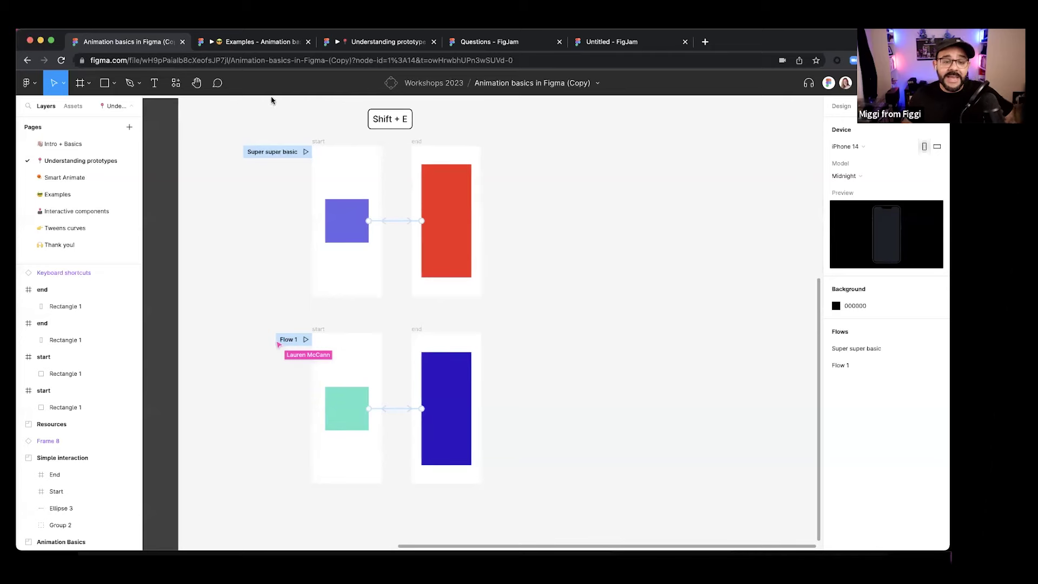
- Switch to the Questions board and pan to the 100 or 300 ms animation timing sticky
{"action": "left_click", "coordinate": [494, 43]}
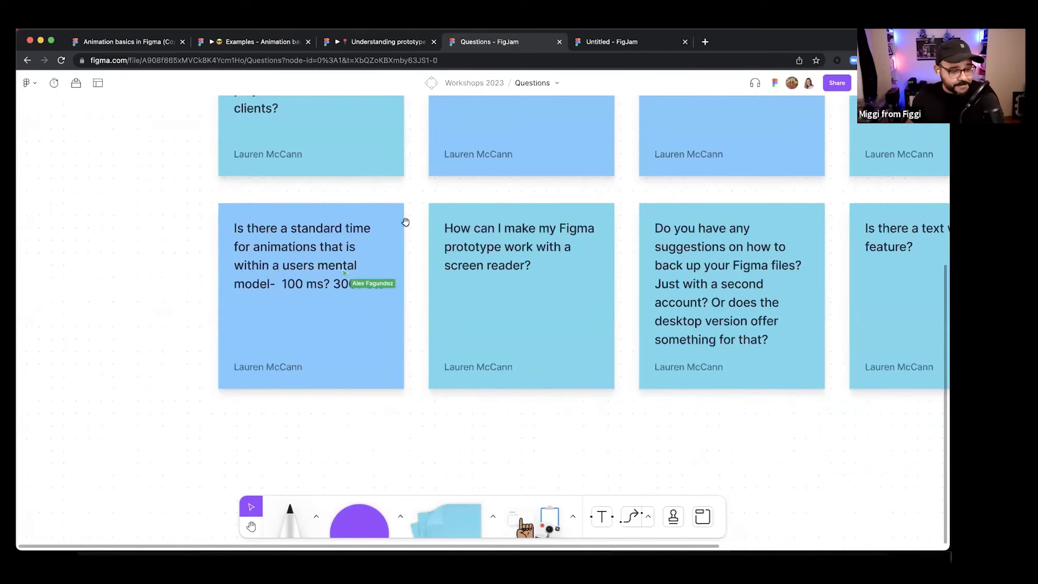
{"action": "scroll", "coordinate": [405, 222], "scroll_direction": "right", "scroll_amount": 4}
{"action": "scroll", "coordinate": [433, 211], "scroll_direction": "left", "scroll_amount": 1}
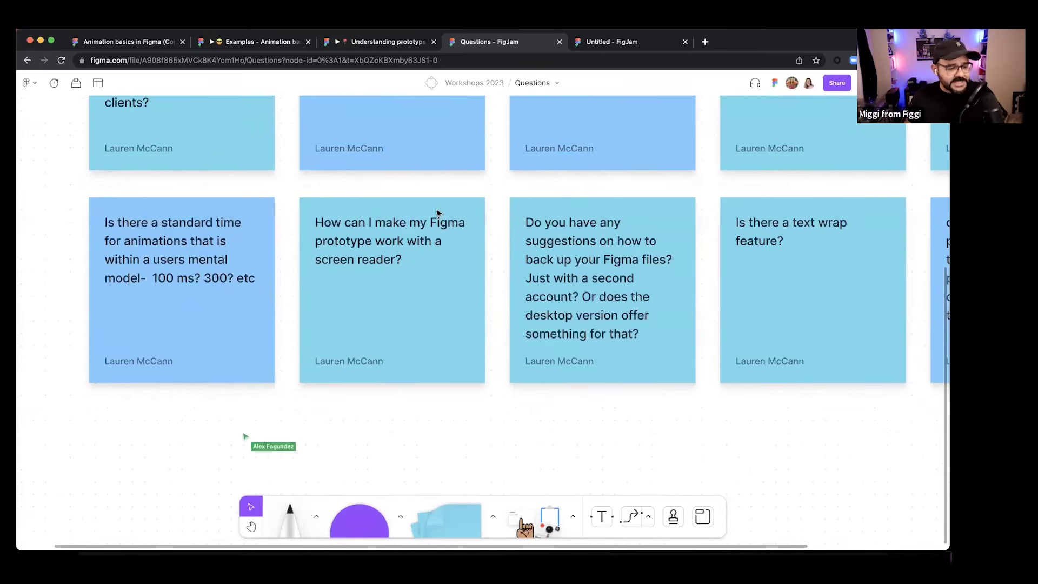
- Review the end-to-start interaction's Smart animate, ease in and out, 600ms settings and copy them
{"action": "left_click", "coordinate": [143, 47]}
{"action": "left_click", "coordinate": [403, 221]}
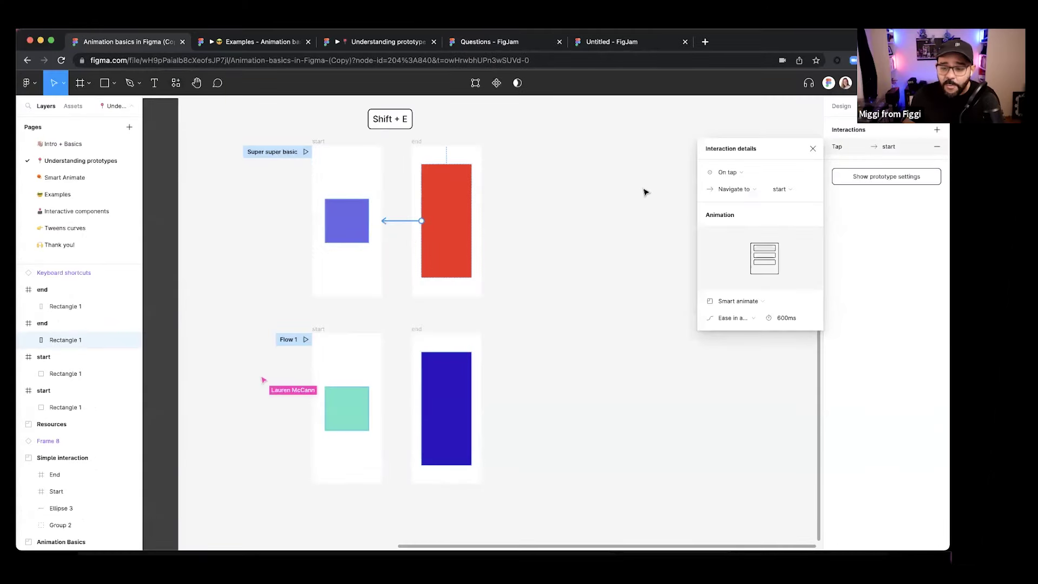
{"action": "key", "text": "Escape"}
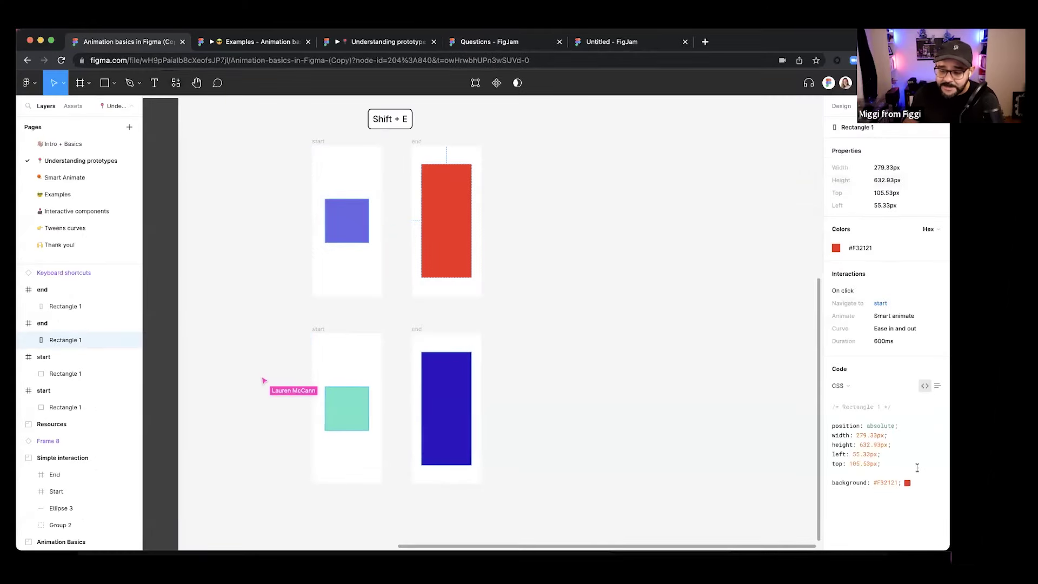
{"action": "left_click", "coordinate": [893, 329]}
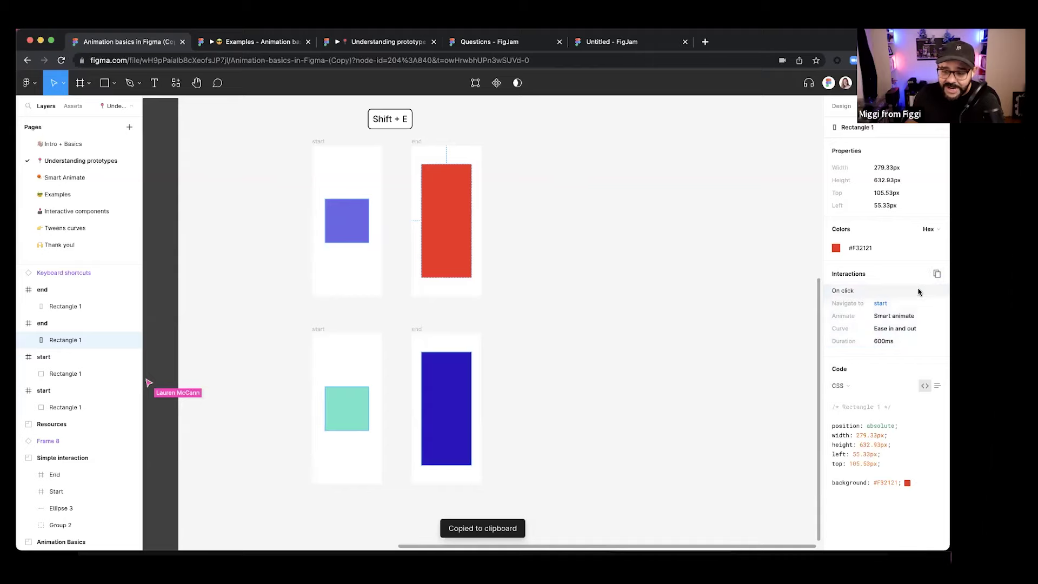
{"action": "left_click", "coordinate": [395, 239]}
- Select and deselect the top start frame, then switch to the Untitled FigJam board
{"action": "scroll", "coordinate": [326, 166], "scroll_direction": "up", "scroll_amount": 3}
{"action": "scroll", "coordinate": [327, 167], "scroll_direction": "down", "scroll_amount": 3}
{"action": "left_click", "coordinate": [301, 125]}
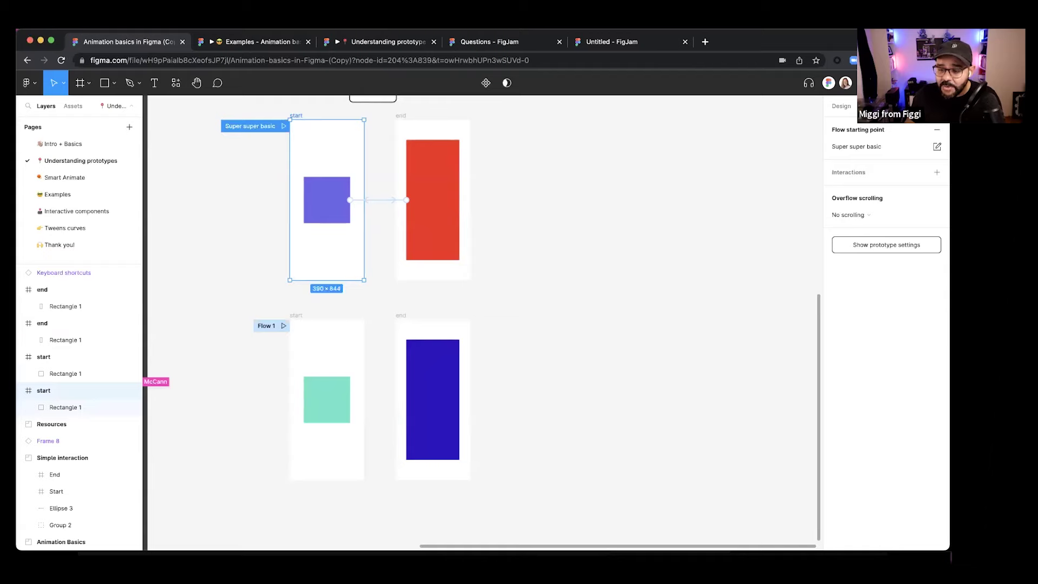
{"action": "left_click", "coordinate": [400, 203]}
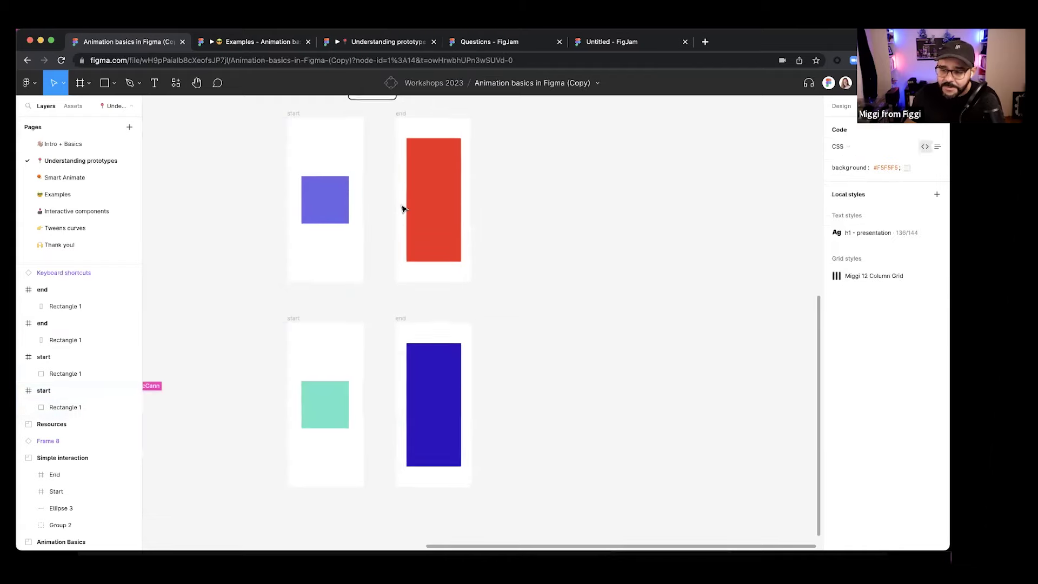
{"action": "scroll", "coordinate": [403, 211], "scroll_direction": "up", "scroll_amount": 3}
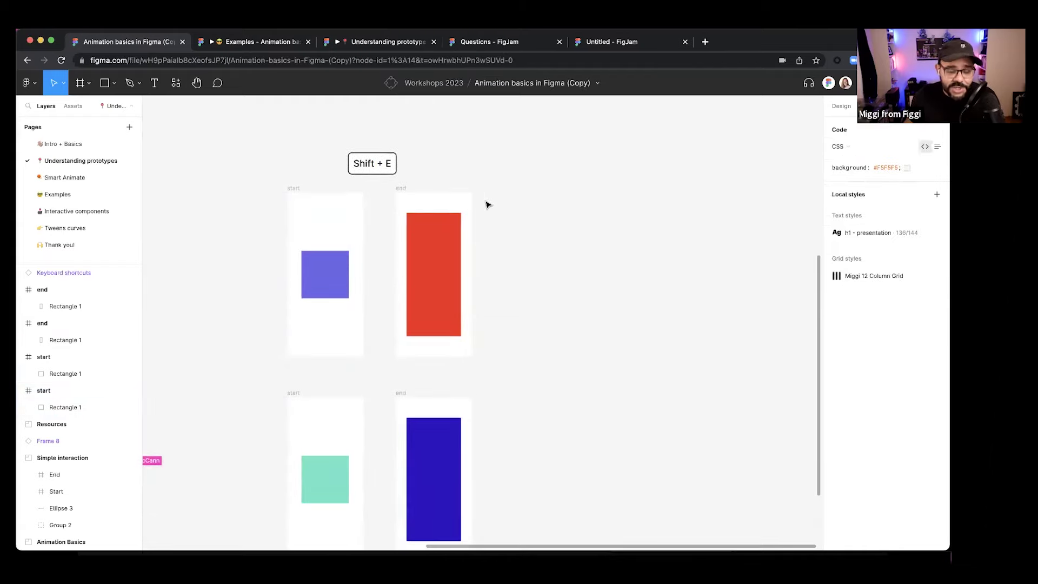
{"action": "left_click", "coordinate": [662, 42]}
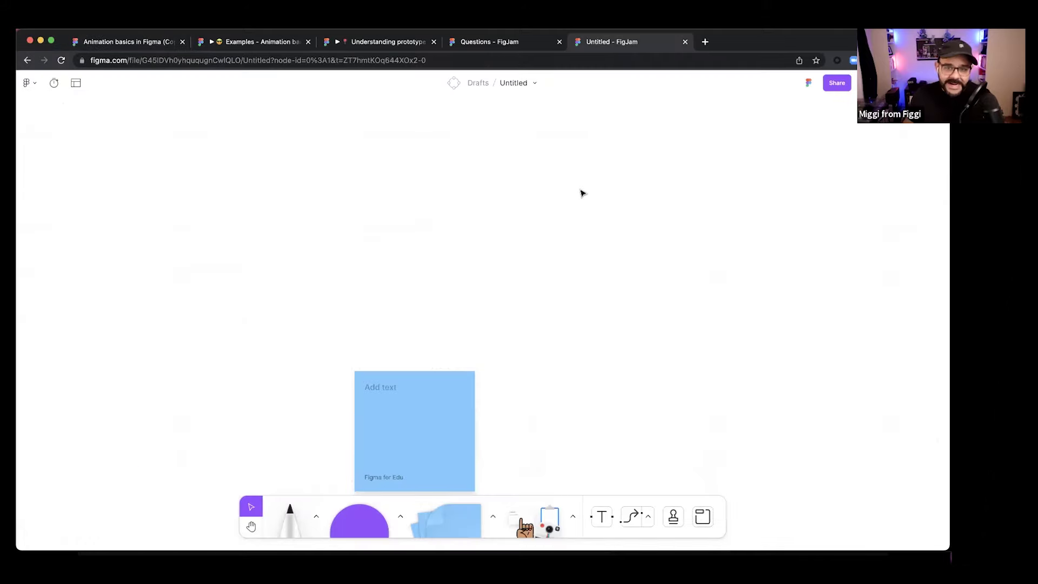
{"action": "scroll", "coordinate": [581, 193], "scroll_direction": "down", "scroll_amount": 3}
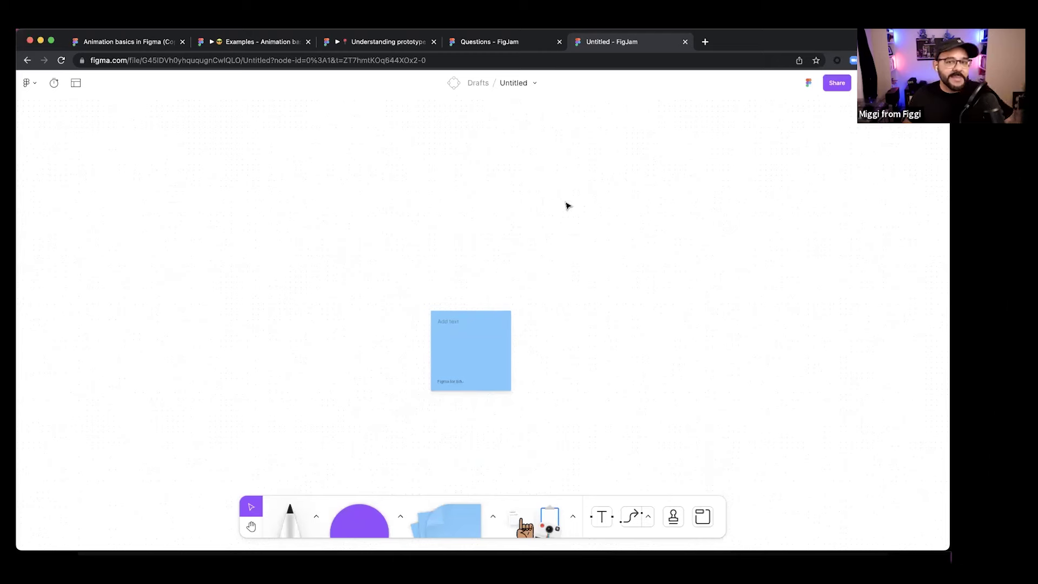
{"action": "left_click", "coordinate": [497, 43]}
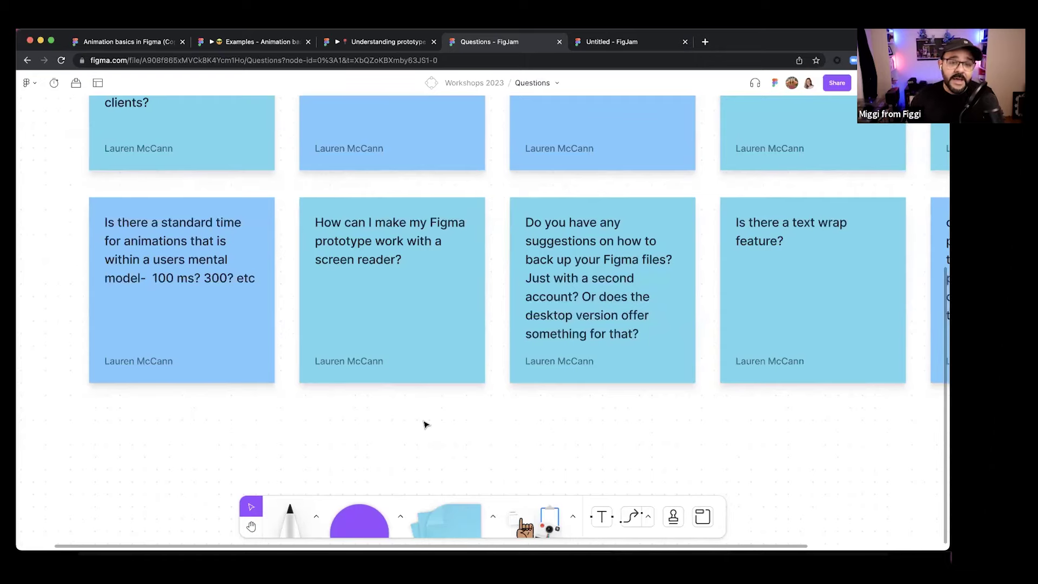
{"action": "left_click", "coordinate": [127, 42]}
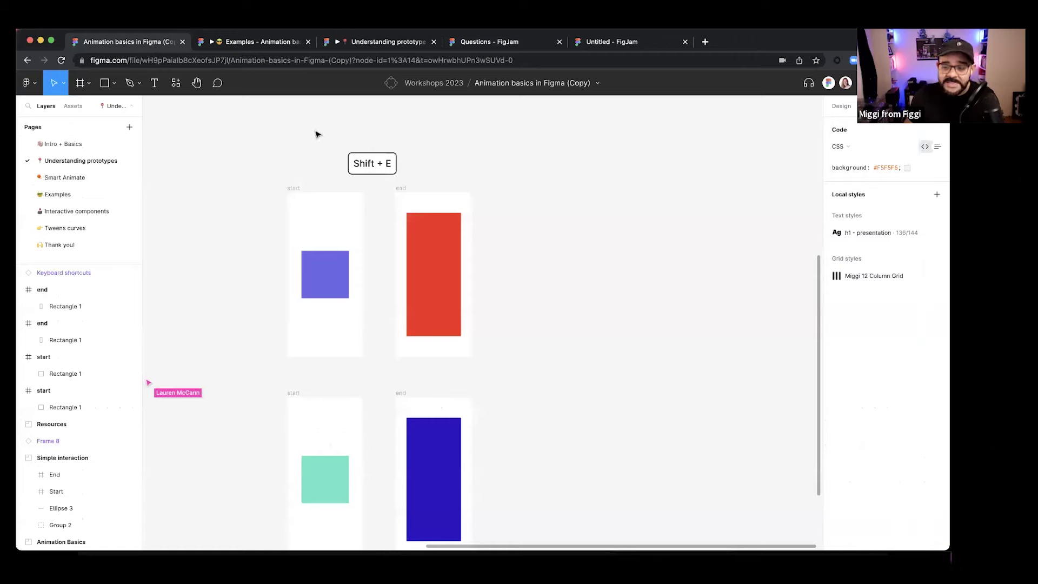
- Open the start-to-end interaction details and try the Custom bezier easing curve
{"action": "left_click", "coordinate": [340, 285]}
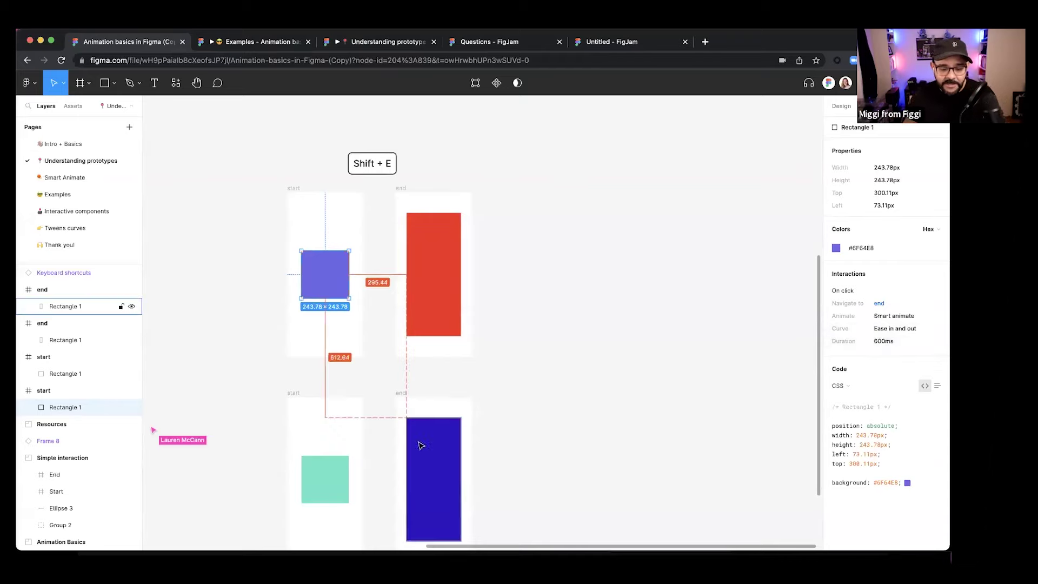
{"action": "left_click", "coordinate": [319, 206]}
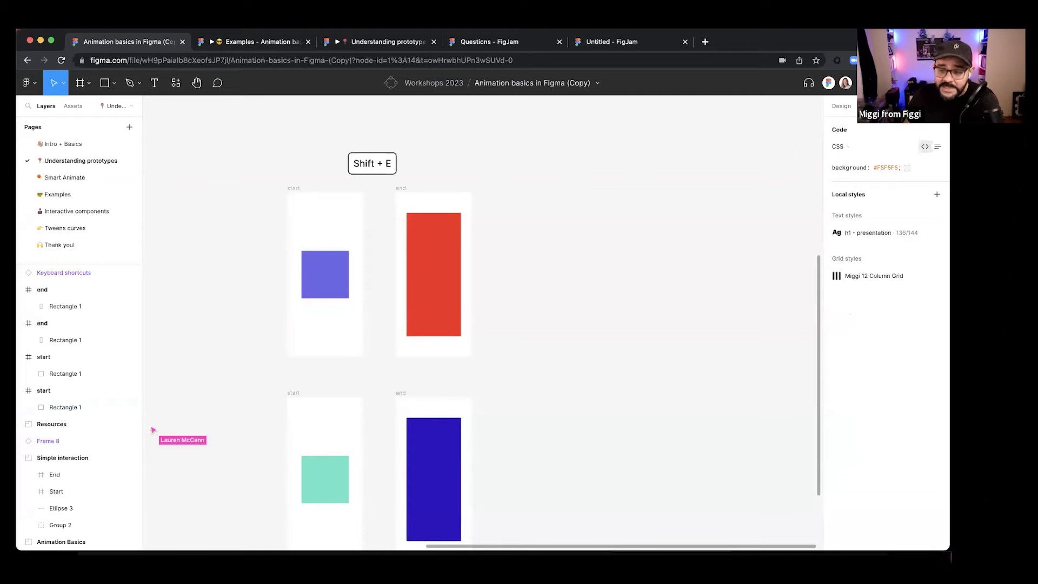
{"action": "key", "text": "shift+e"}
{"action": "left_click", "coordinate": [373, 274]}
{"action": "left_click", "coordinate": [740, 320]}
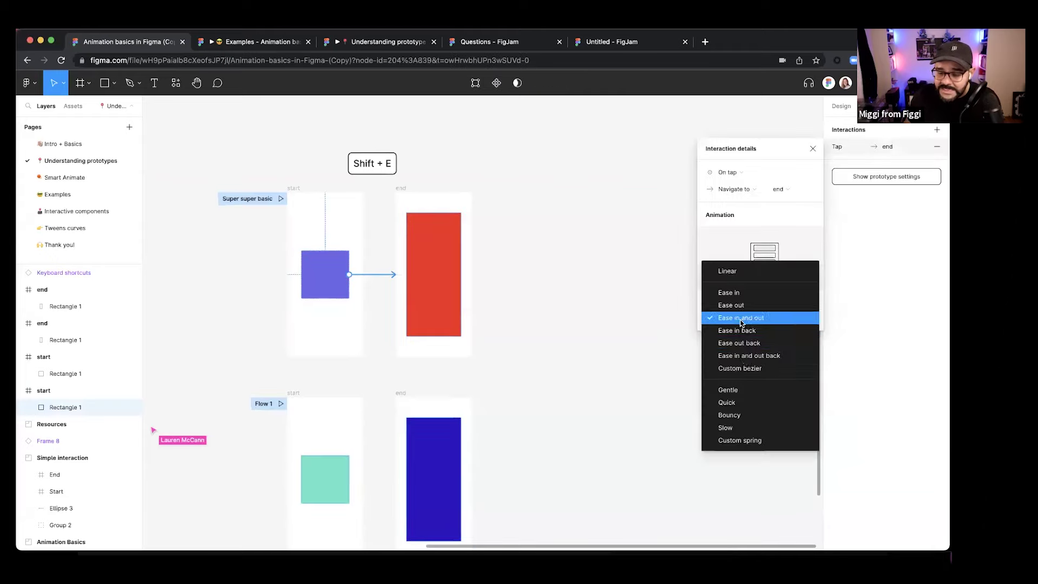
{"action": "left_click", "coordinate": [739, 368]}
{"action": "left_click", "coordinate": [755, 262]}
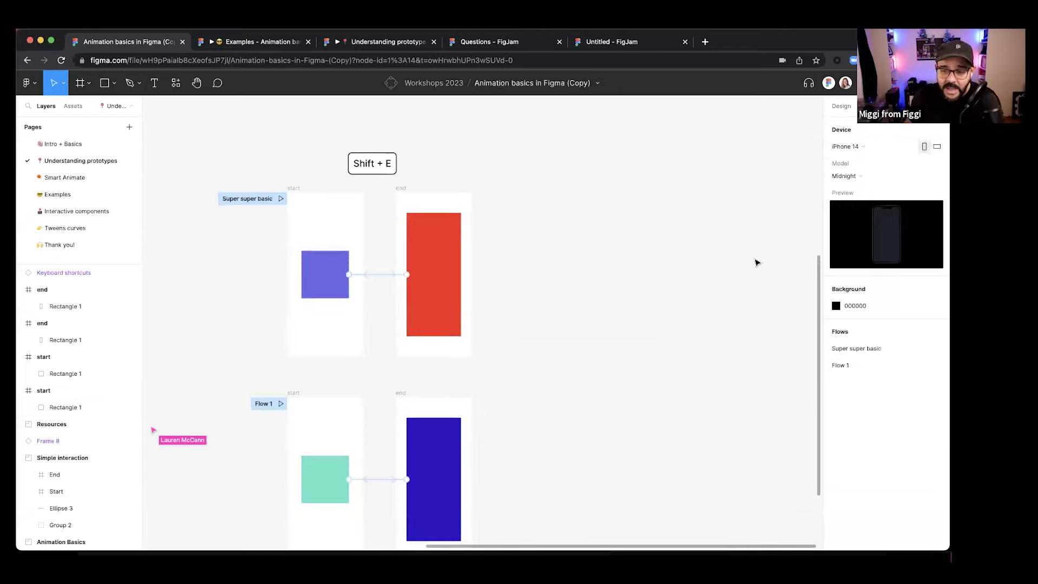
{"action": "key", "text": "shift+e"}
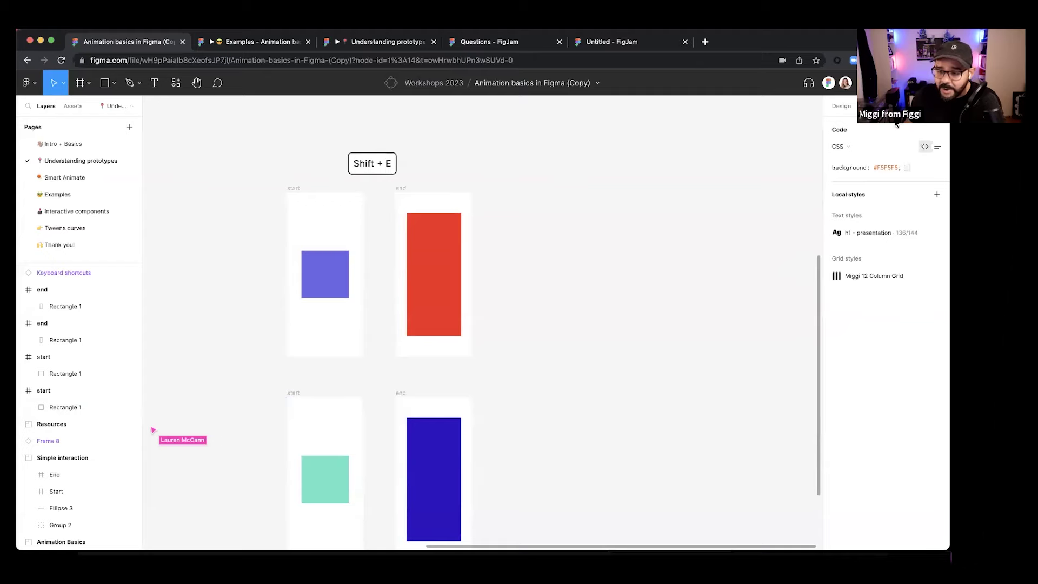
- Inspect the interaction shared by both rectangles and show the code details as a property list
{"action": "left_click", "coordinate": [318, 202]}
{"action": "left_click", "coordinate": [387, 266]}
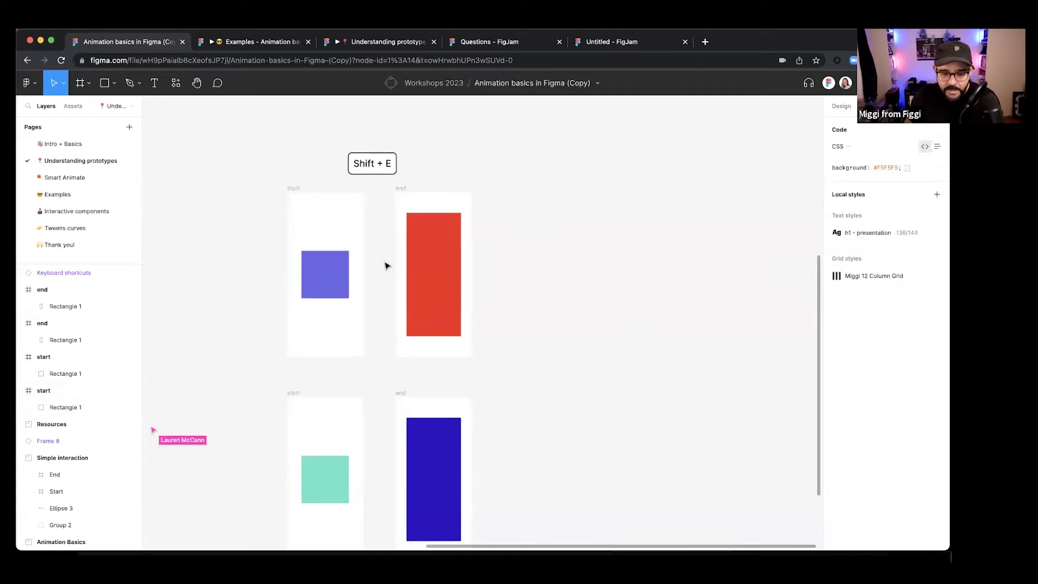
{"action": "key", "text": "shift+e"}
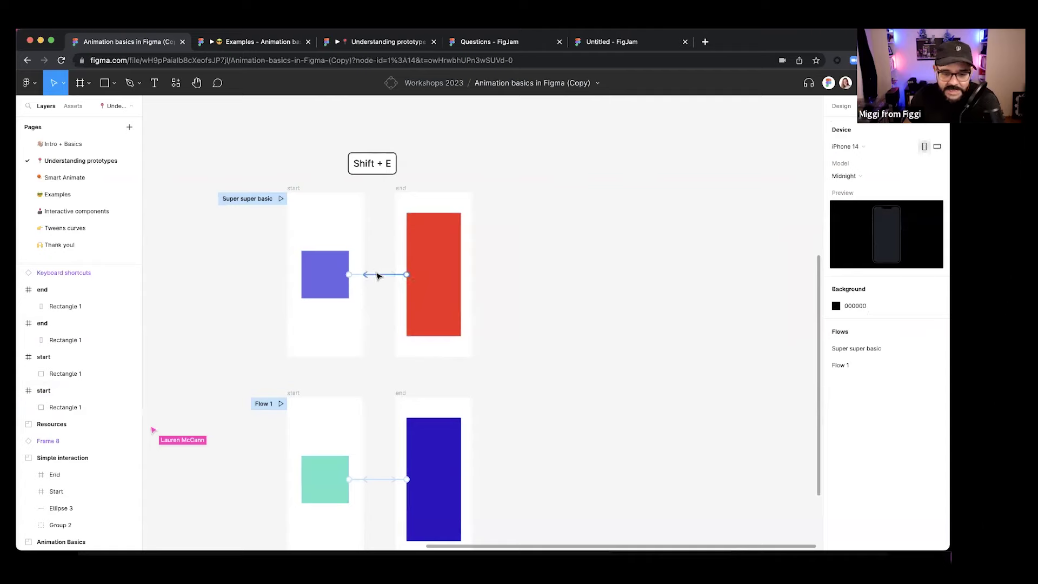
{"action": "left_click", "coordinate": [378, 274]}
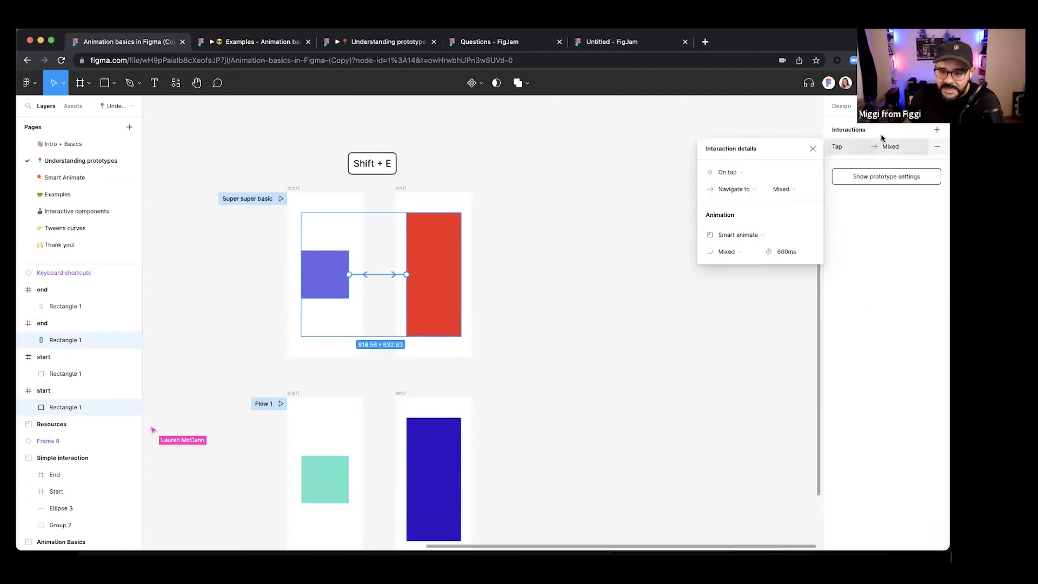
{"action": "left_click", "coordinate": [886, 106]}
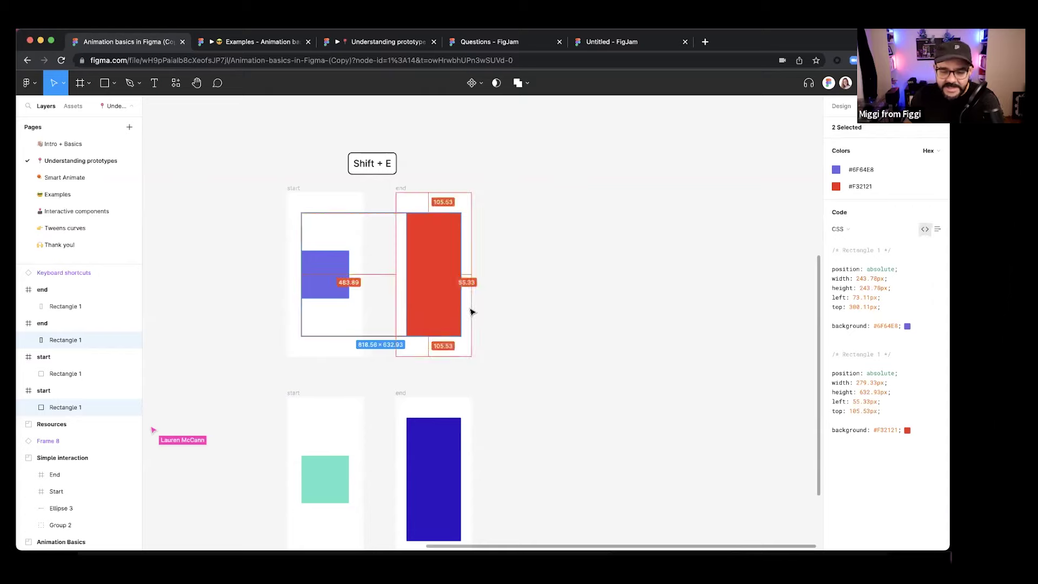
{"action": "left_click", "coordinate": [382, 289]}
{"action": "left_click", "coordinate": [302, 189]}
{"action": "left_click", "coordinate": [636, 301]}
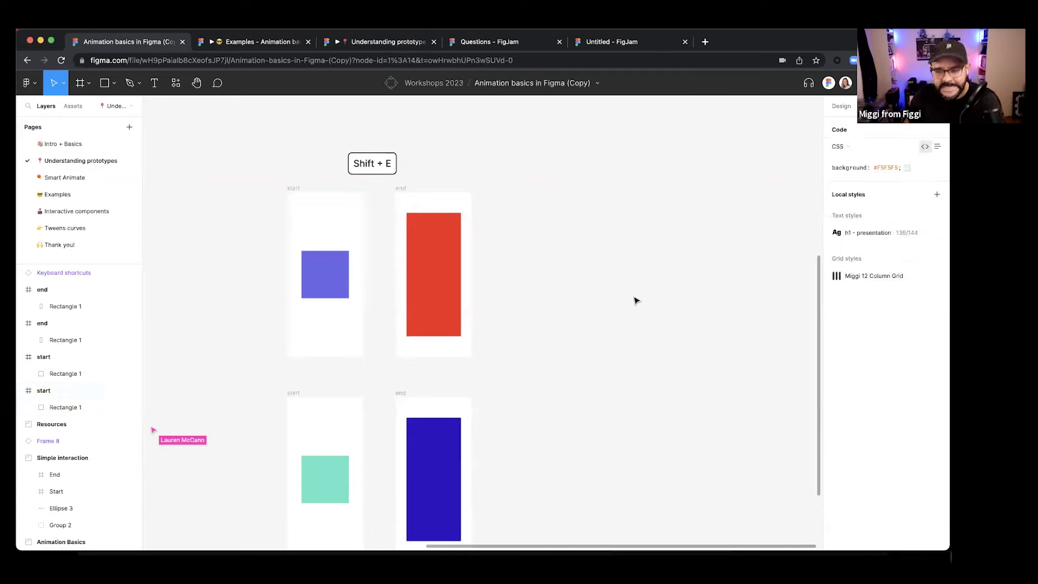
{"action": "left_click", "coordinate": [937, 147]}
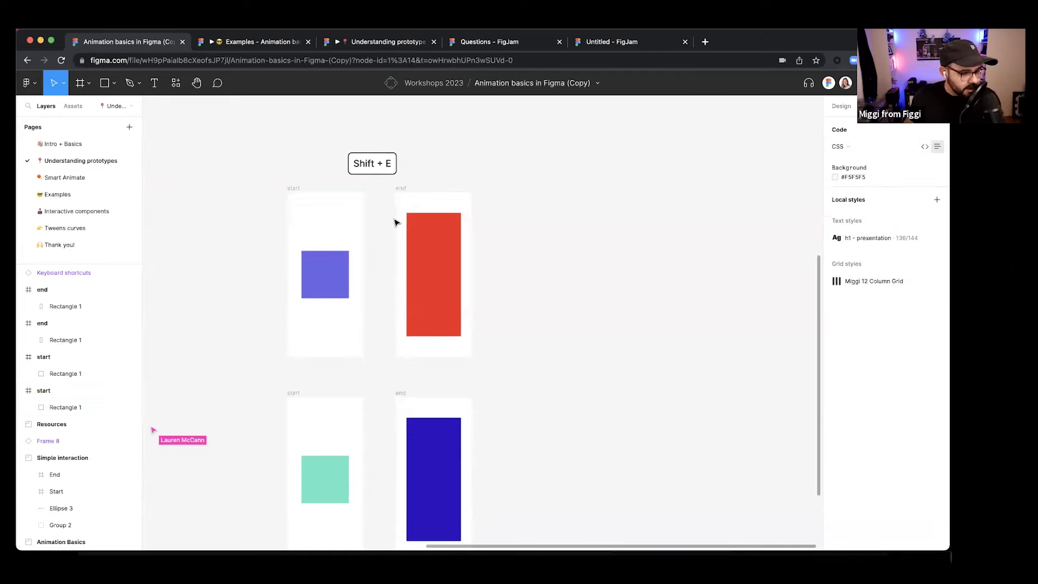
- On the Questions board, pick out the 'Is there a text wrap feature?' sticky
{"action": "left_click", "coordinate": [508, 43]}
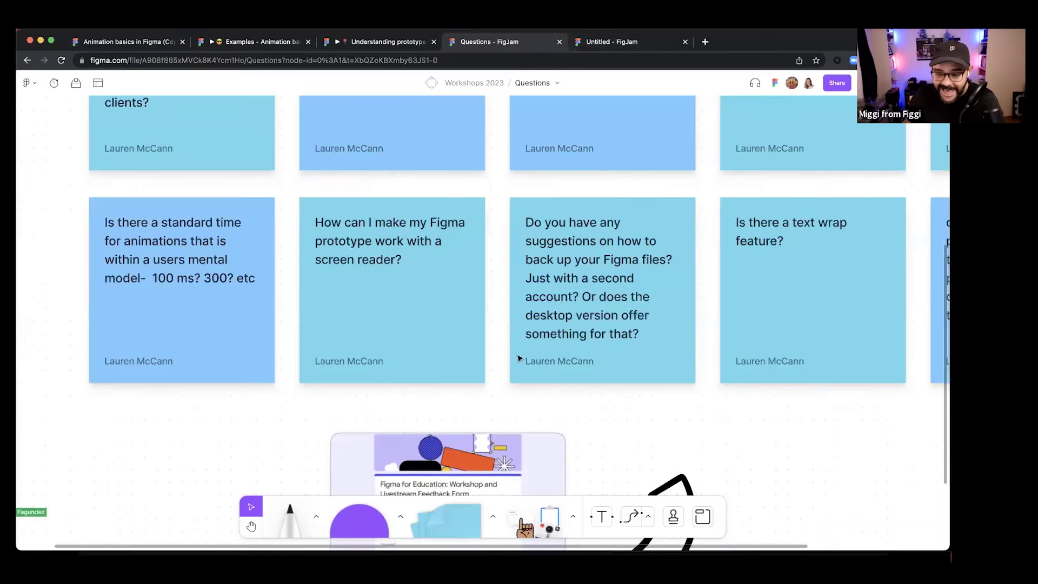
{"action": "scroll", "coordinate": [514, 359], "scroll_direction": "down", "scroll_amount": 2}
{"action": "scroll", "coordinate": [744, 412], "scroll_direction": "right", "scroll_amount": 10}
{"action": "left_click", "coordinate": [406, 324]}
{"action": "scroll", "coordinate": [406, 324], "scroll_direction": "left", "scroll_amount": 5}
- Create a placeholder text box, resize it to 324×195 and set Auto height
{"action": "key", "text": "super+1"}
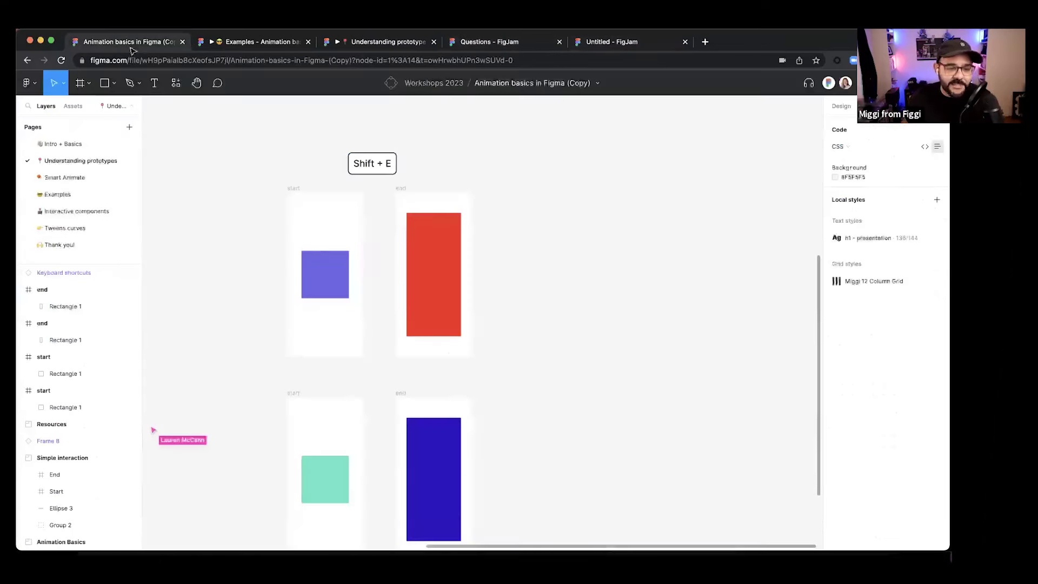
{"action": "key", "text": "t"}
{"action": "key", "text": "ctrl+z"}
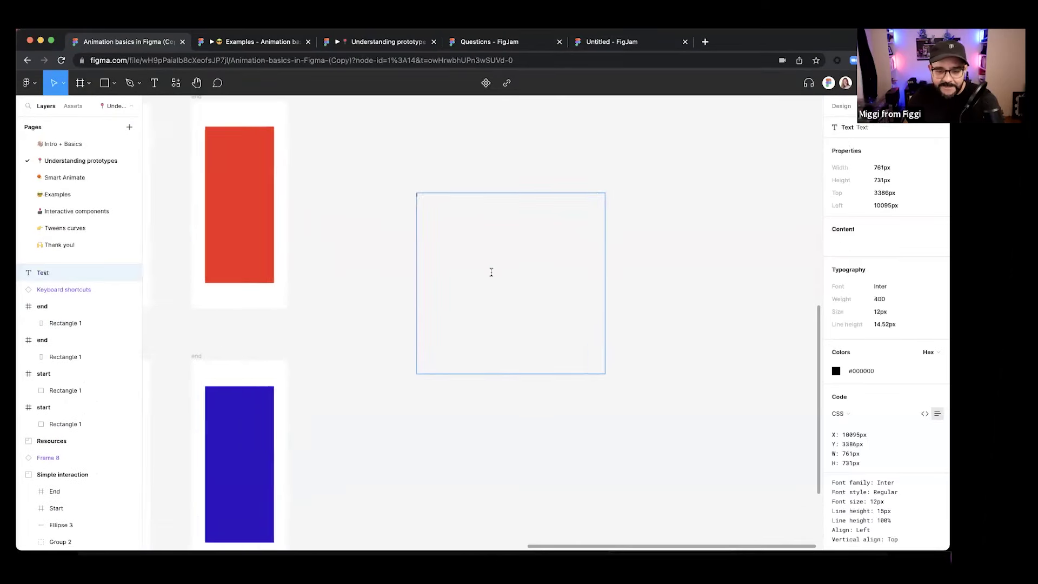
{"action": "type", "text": "sdasdasdasdasdasdkasjdkahjsdajhsd"}
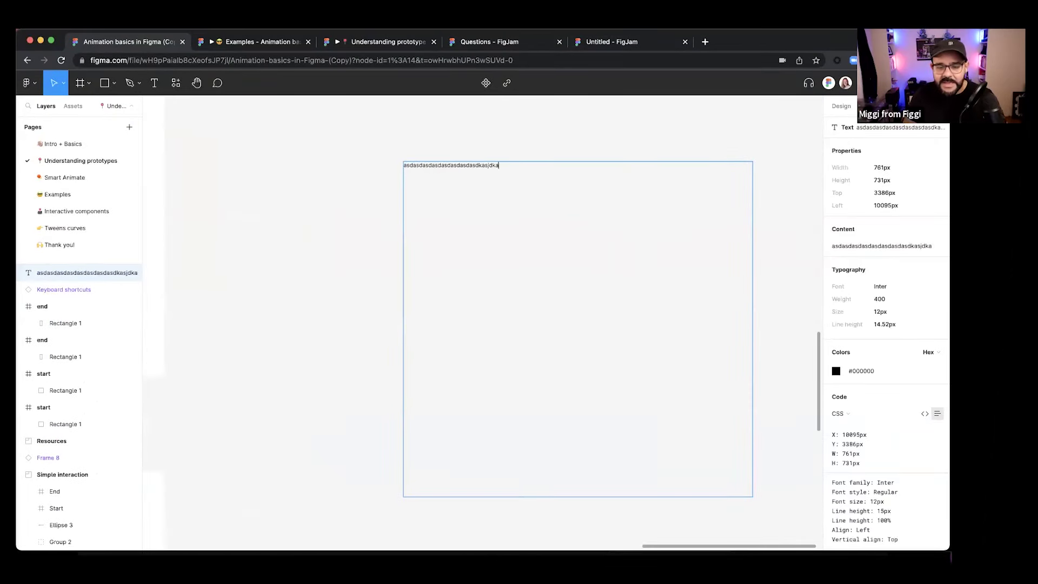
{"action": "left_click", "coordinate": [839, 108]}
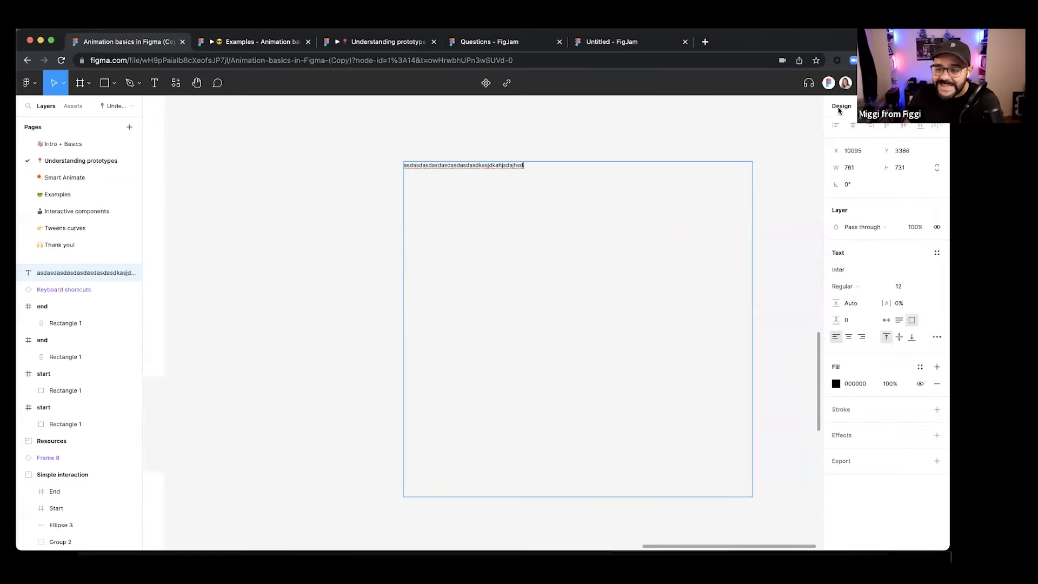
{"action": "key", "text": "Escape"}
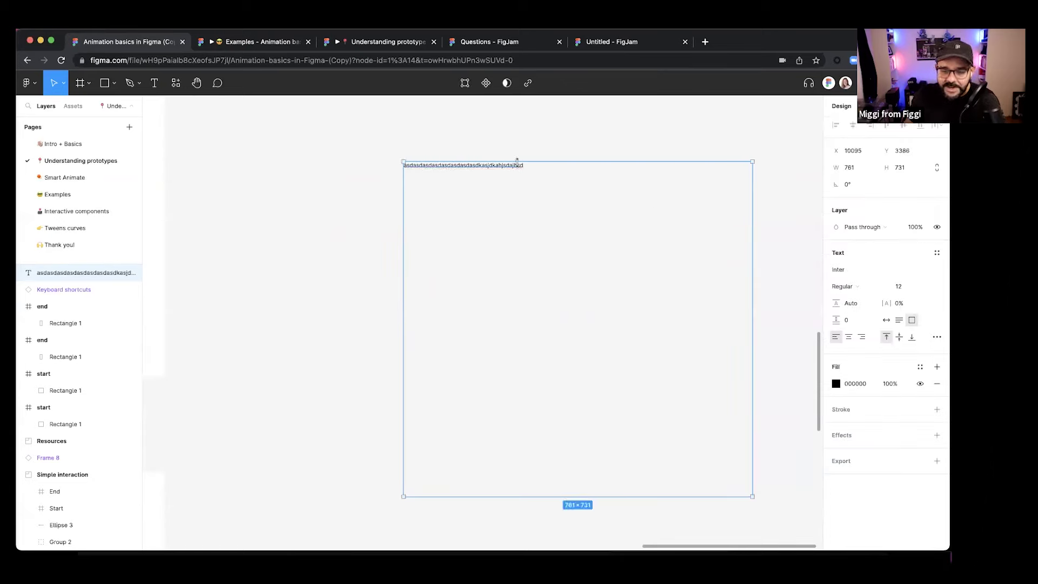
{"action": "left_click_drag", "start_coordinate": [737, 469], "coordinate": [552, 250]}
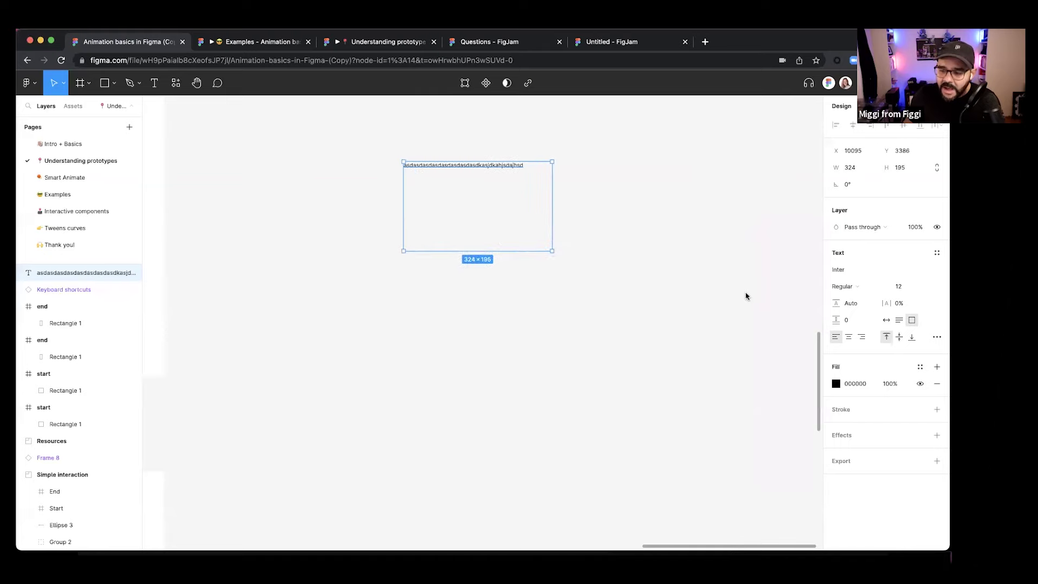
{"action": "left_click", "coordinate": [899, 321]}
- Add longer placeholder text, narrow the box so it wraps, and undo a trial Auto width
{"action": "double_click", "coordinate": [522, 167]}
{"action": "scroll", "coordinate": [520, 166], "scroll_direction": "up", "scroll_amount": 5}
{"action": "type", "text": "asdasdasdlaksdjl ajks dlajs"}
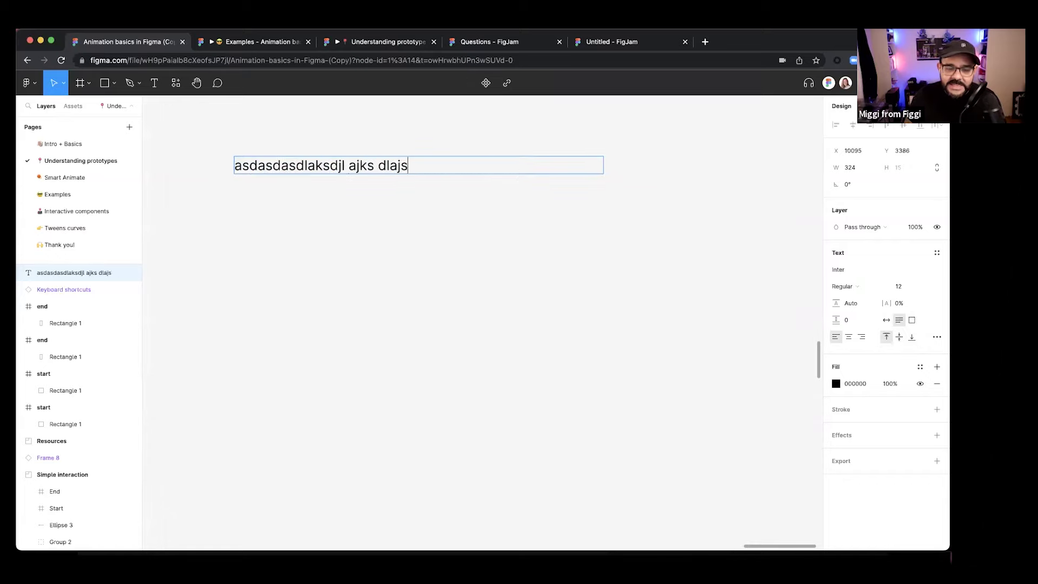
{"action": "type", "text": "d lkaj sdlkja sldkjalsdjalsjd lajsdlakjs dlaj sdljasldkj "}
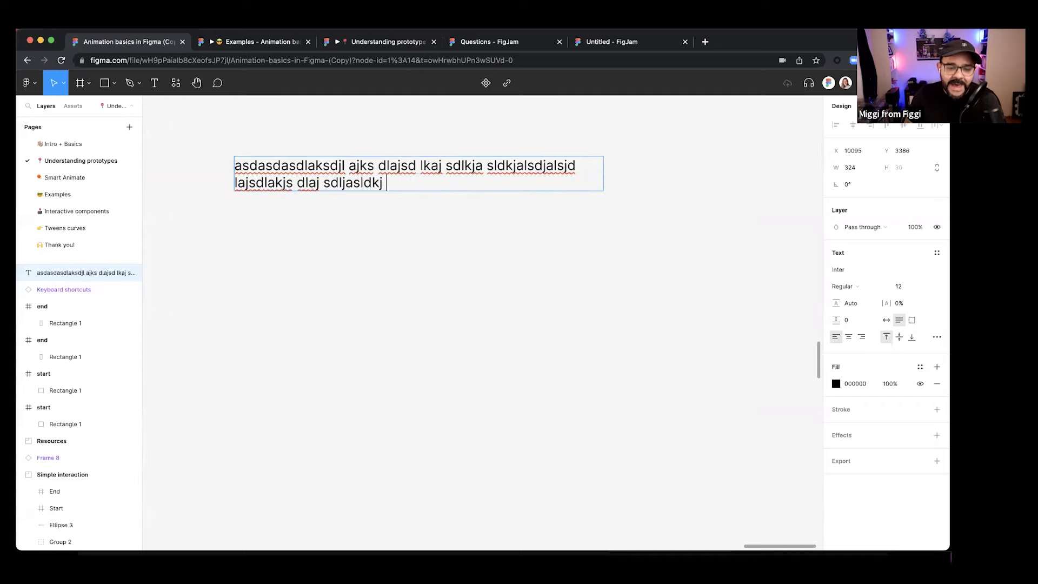
{"action": "type", "text": "alsdjalsjkd lajksd lakjs dlkjasdlkja sldj alskdjlasjdk"}
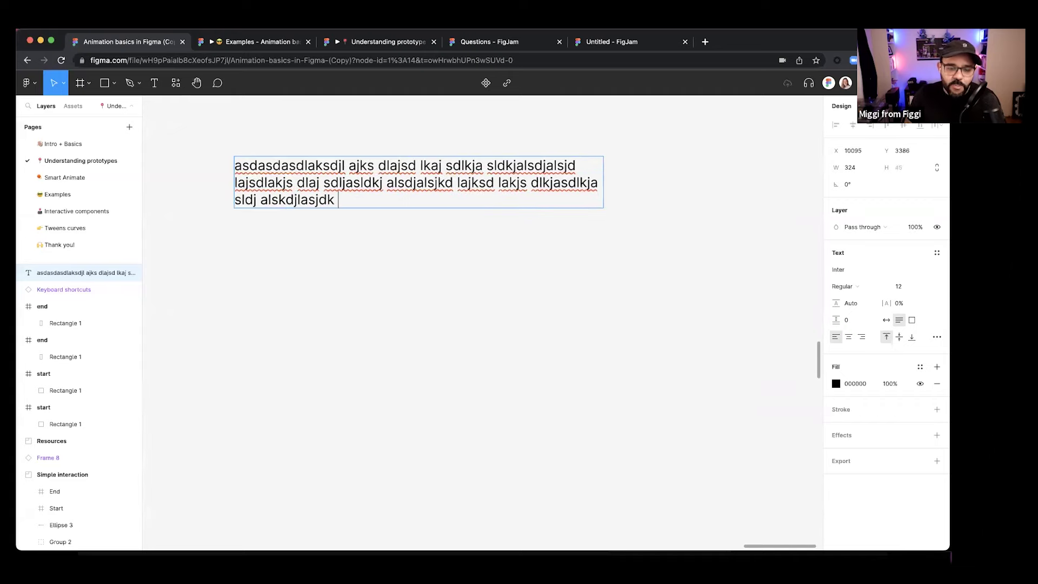
{"action": "key", "text": "Escape"}
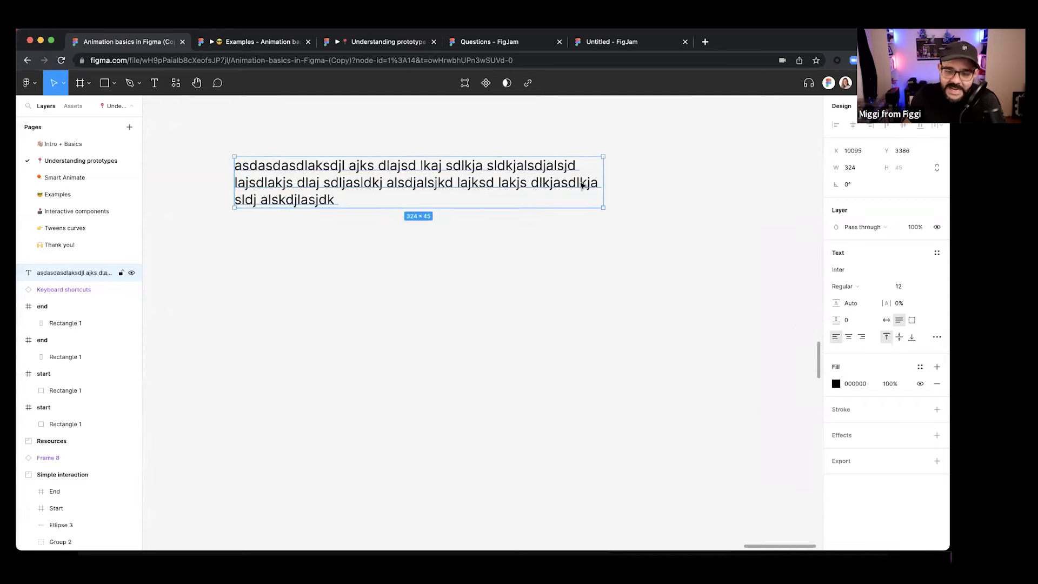
{"action": "left_click_drag", "start_coordinate": [603, 182], "coordinate": [487, 186]}
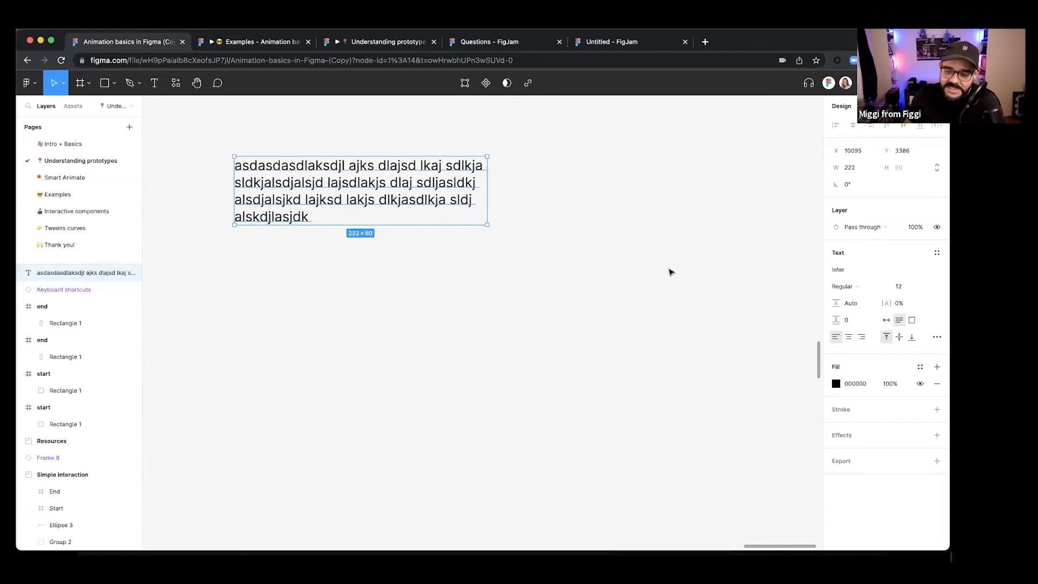
{"action": "left_click", "coordinate": [887, 321]}
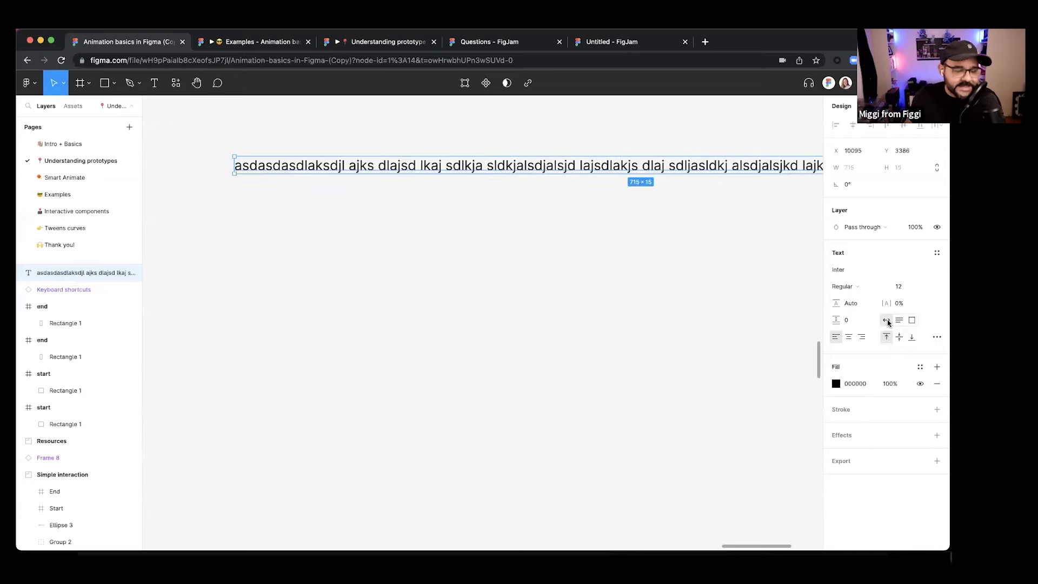
{"action": "key", "text": "ctrl+z"}
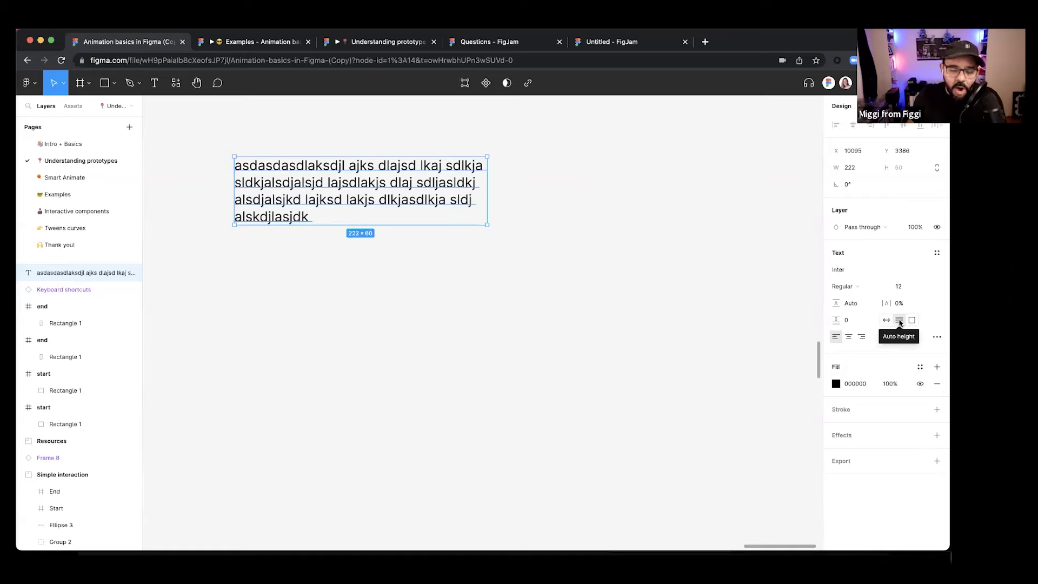
- Set the box to Fixed size, enable Truncate text and size it to two lines
{"action": "left_click", "coordinate": [911, 321]}
{"action": "left_click_drag", "start_coordinate": [367, 221], "coordinate": [367, 191]}
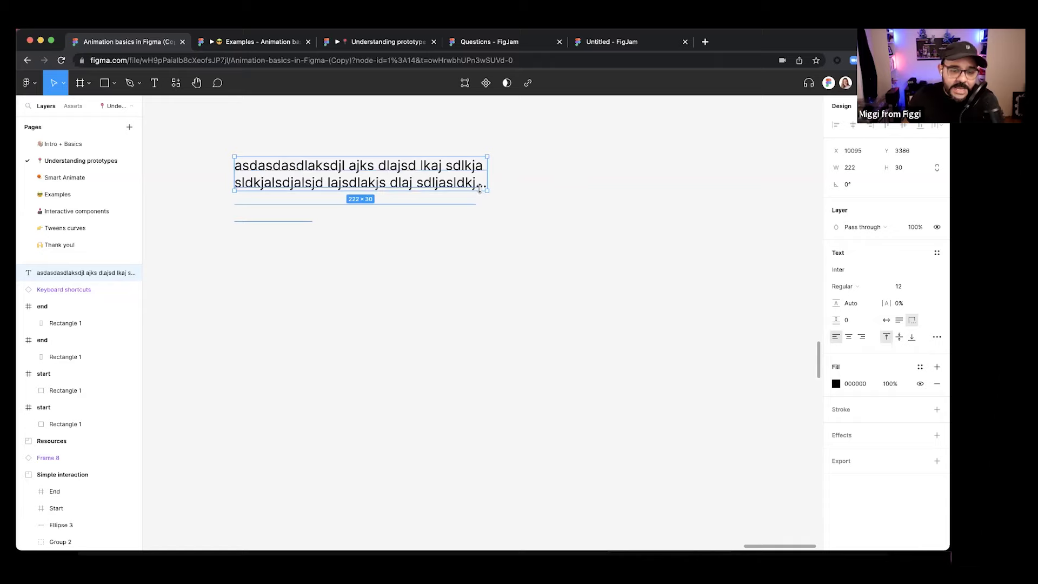
{"action": "mouse_move", "coordinate": [437, 192]}
{"action": "left_mouse_down"}
{"action": "mouse_move", "coordinate": [436, 236]}
{"action": "mouse_move", "coordinate": [436, 191]}
{"action": "left_mouse_up"}
{"action": "scroll", "coordinate": [436, 190], "scroll_direction": "up", "scroll_amount": 5}
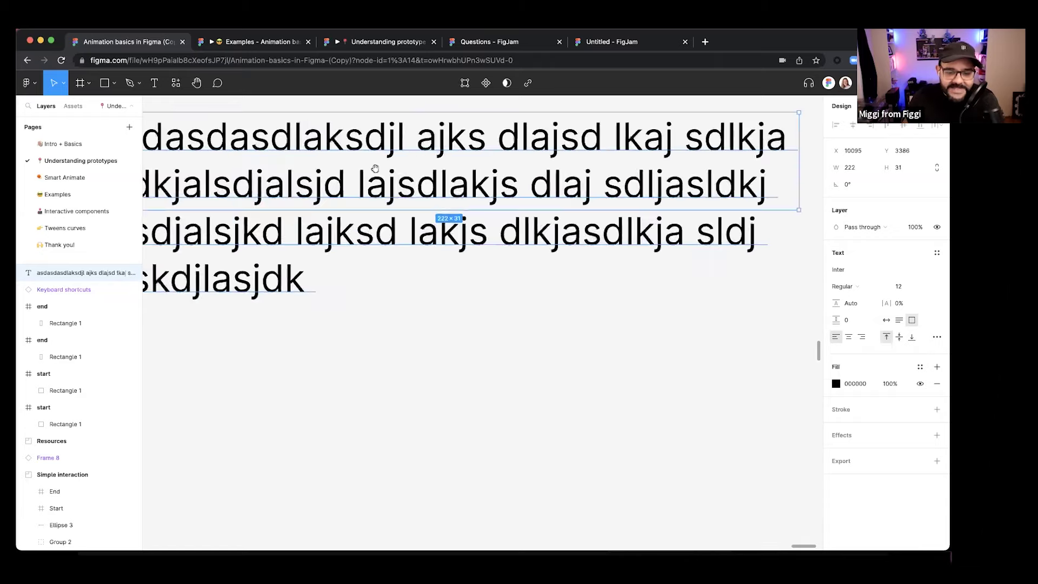
{"action": "scroll", "coordinate": [432, 248], "scroll_direction": "down", "scroll_amount": 3}
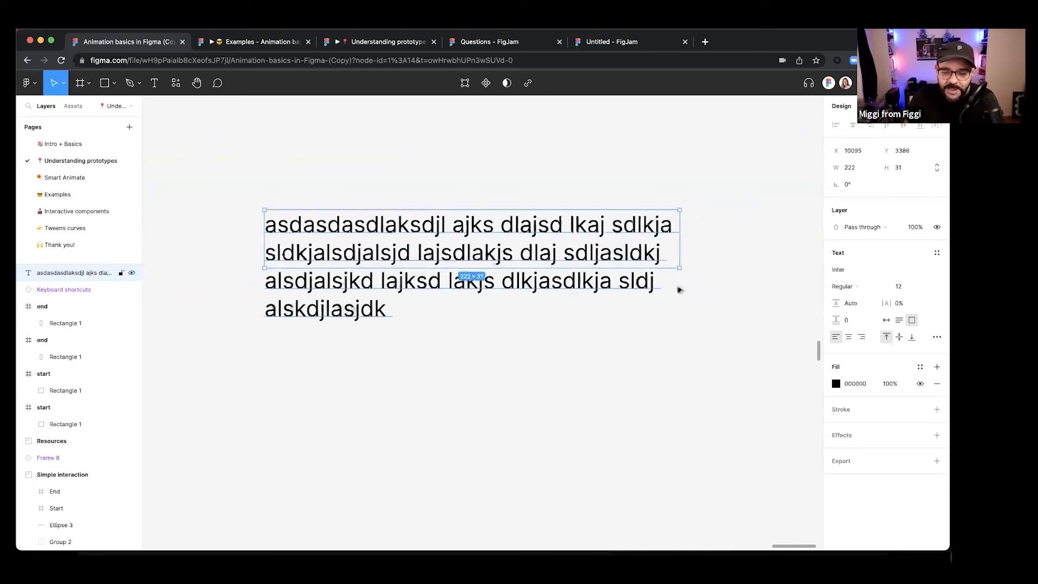
{"action": "left_click", "coordinate": [912, 322]}
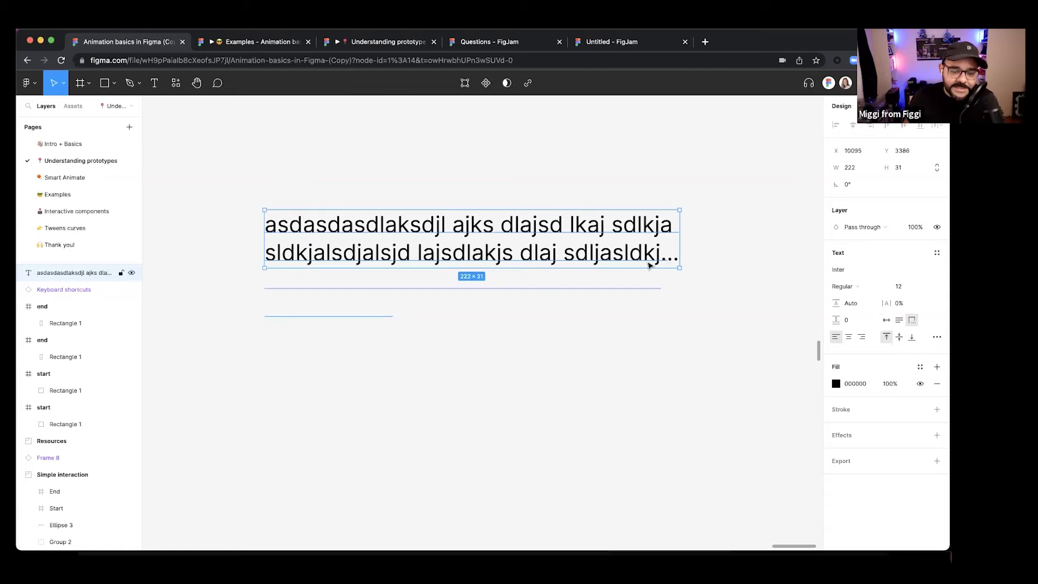
{"action": "left_click_drag", "start_coordinate": [393, 267], "coordinate": [389, 297]}
{"action": "left_click_drag", "start_coordinate": [387, 289], "coordinate": [388, 275]}
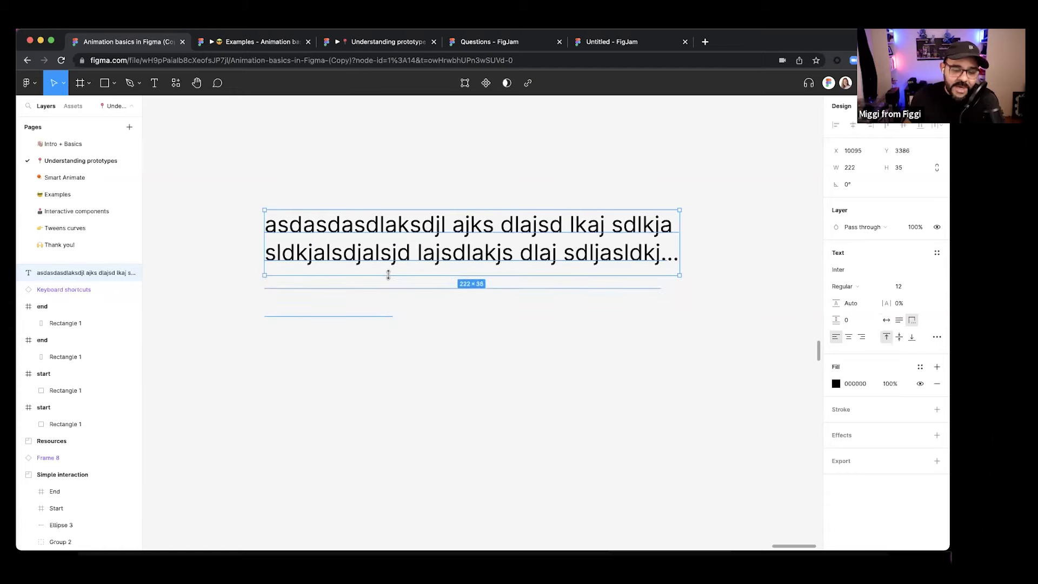
{"action": "left_click", "coordinate": [493, 329]}
{"action": "scroll", "coordinate": [495, 330], "scroll_direction": "down", "scroll_amount": 3}
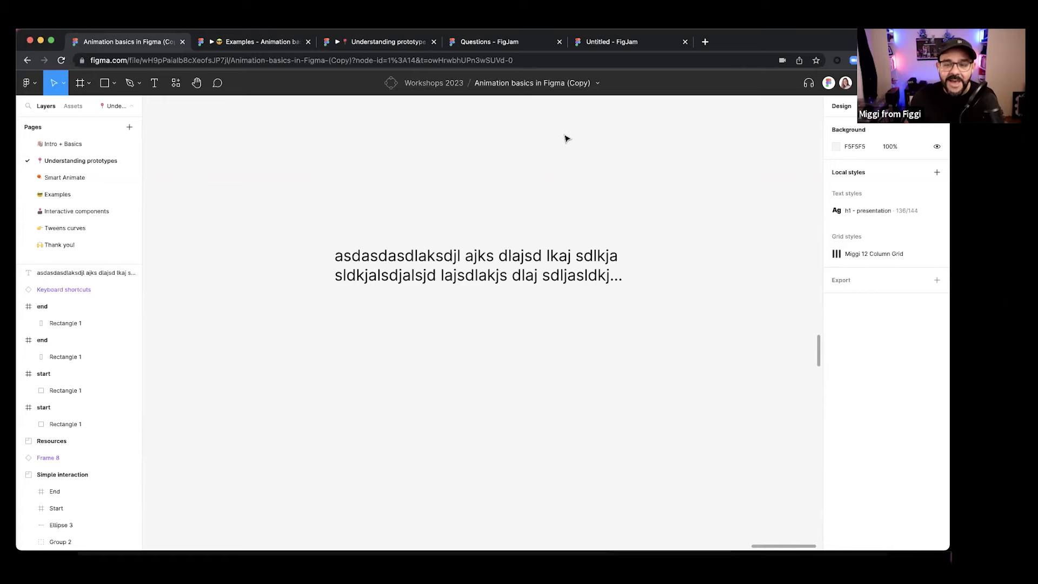
{"action": "left_click", "coordinate": [517, 47]}
- Zoom in on the feedback form link card and open the Workshop and Livestream Feedback Form
{"action": "left_click", "coordinate": [535, 362]}
{"action": "scroll", "coordinate": [538, 378], "scroll_direction": "down", "scroll_amount": 3}
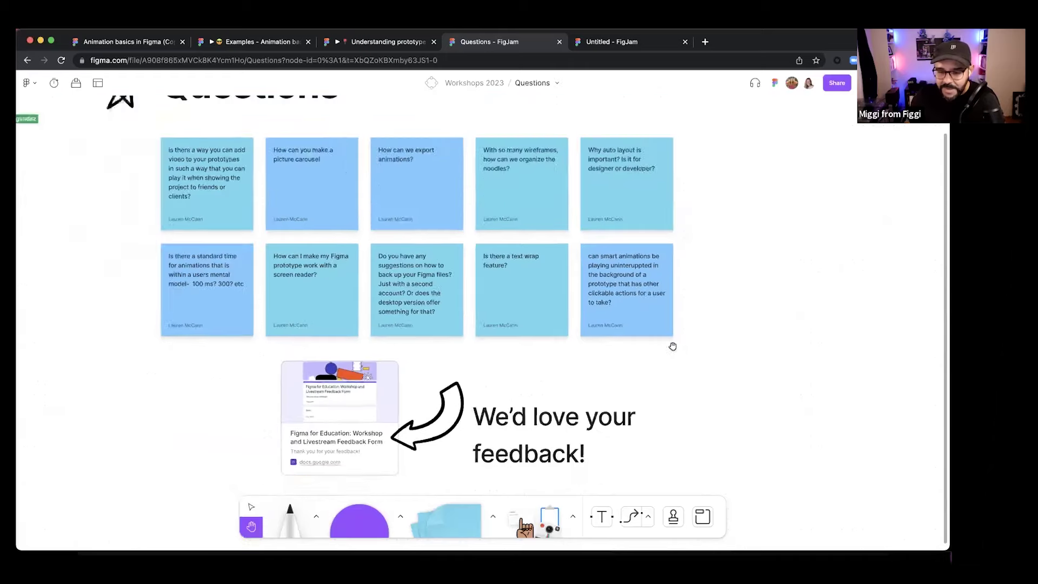
{"action": "scroll", "coordinate": [510, 239], "scroll_direction": "right", "scroll_amount": 3}
{"action": "scroll", "coordinate": [502, 238], "scroll_direction": "up", "scroll_amount": 2}
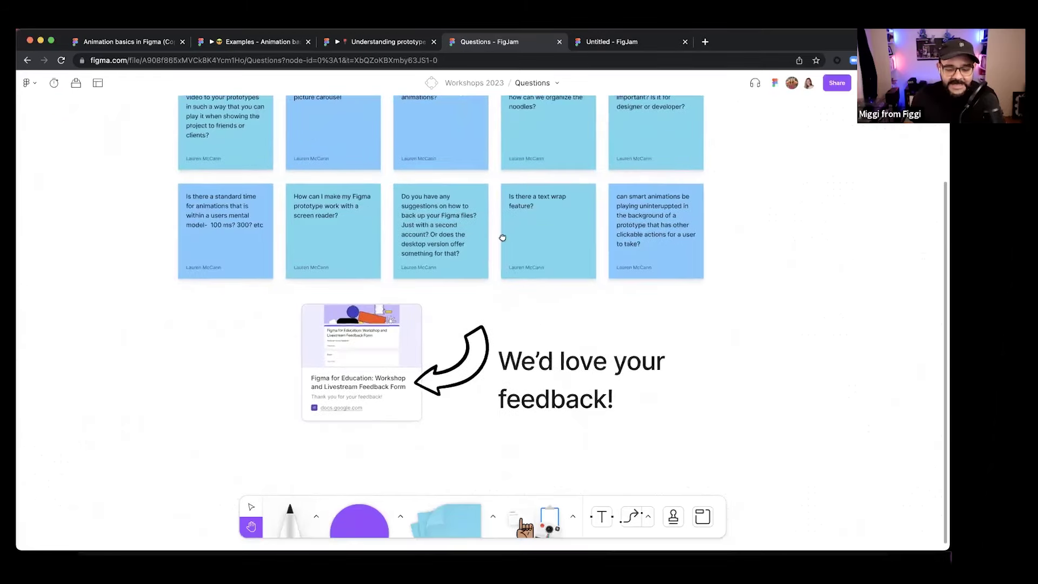
{"action": "scroll", "coordinate": [376, 322], "scroll_direction": "up", "scroll_amount": 5}
{"action": "key", "text": "v"}
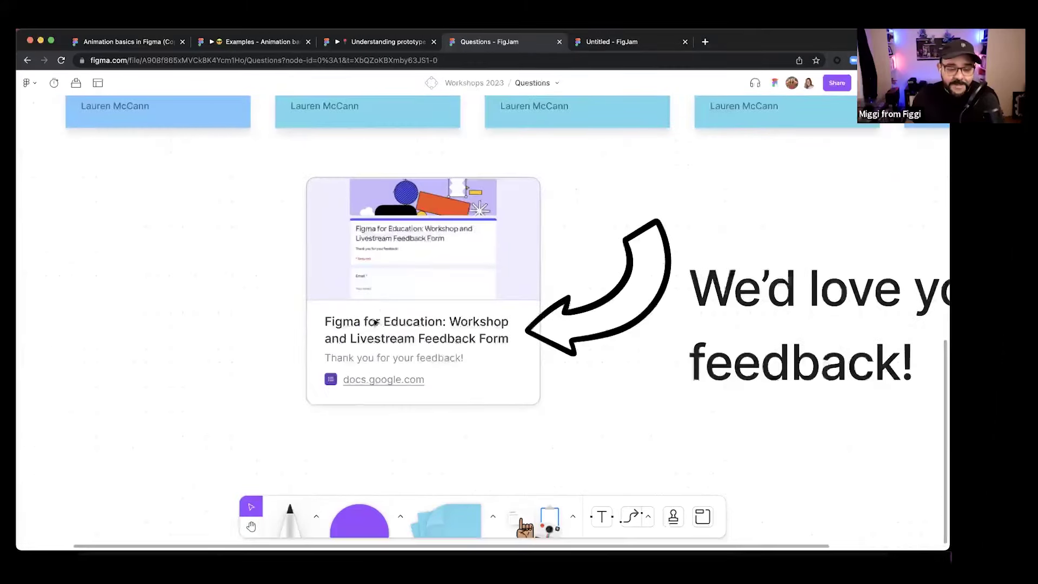
{"action": "left_click", "coordinate": [385, 256]}
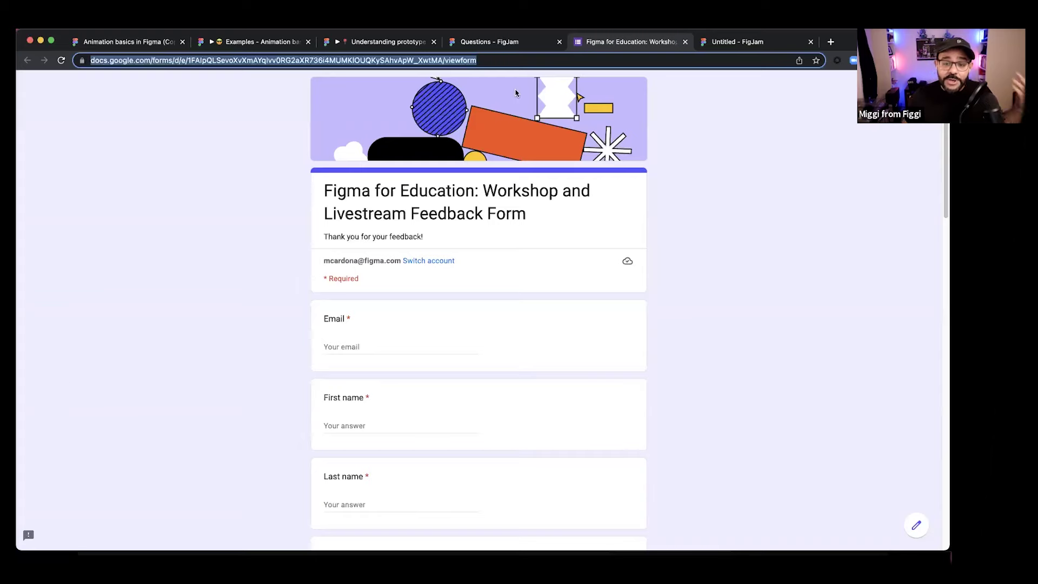
- Return from the feedback form to the Animation basics in Figma (Copy) file tab
{"action": "left_click", "coordinate": [162, 43]}
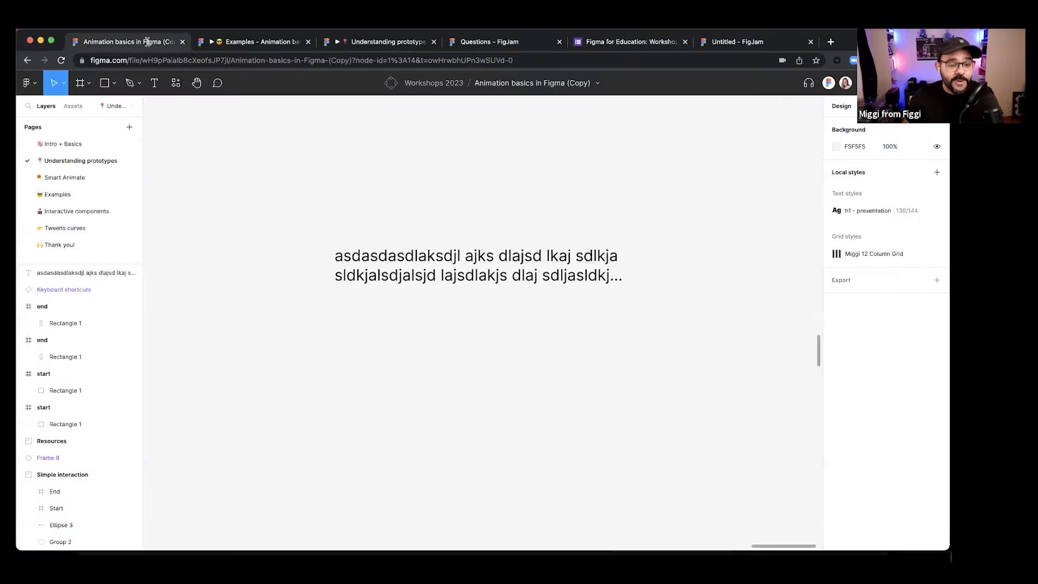
- Switch to the Thank you! page showing the YouTube and education links slide
{"action": "left_click", "coordinate": [74, 245]}
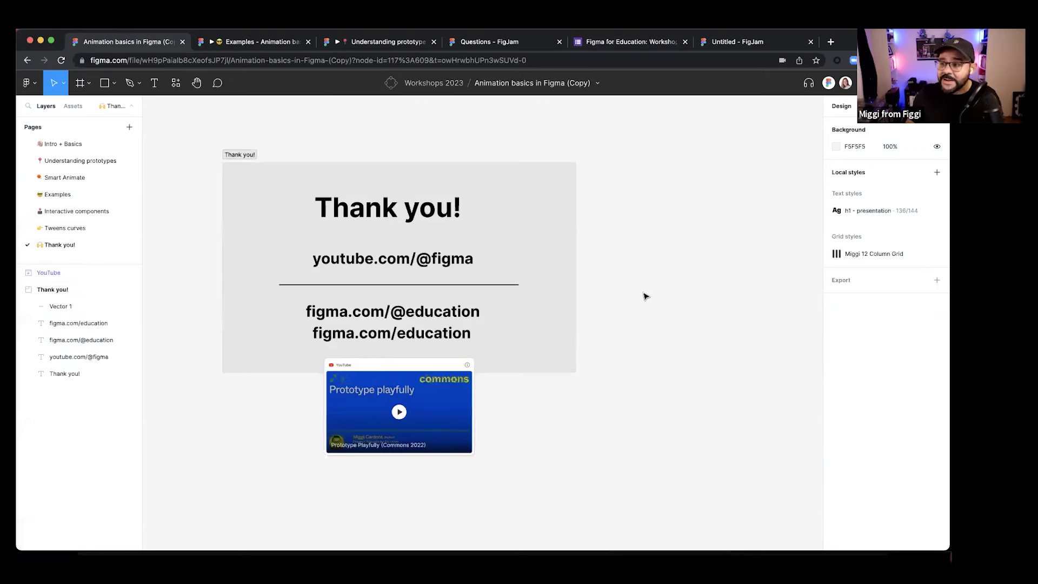
{"action": "scroll", "coordinate": [544, 278], "scroll_direction": "left", "scroll_amount": 3}
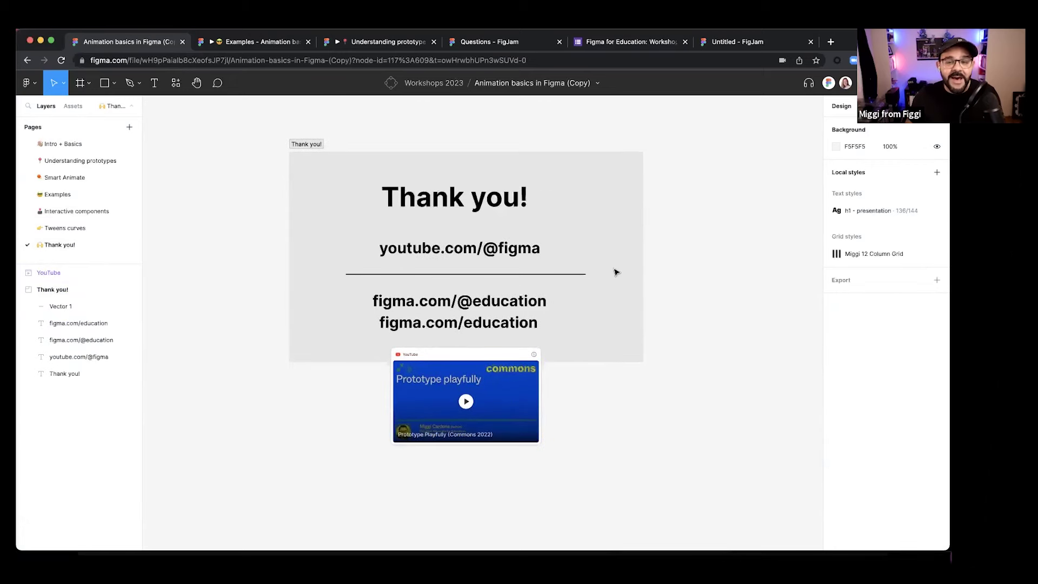